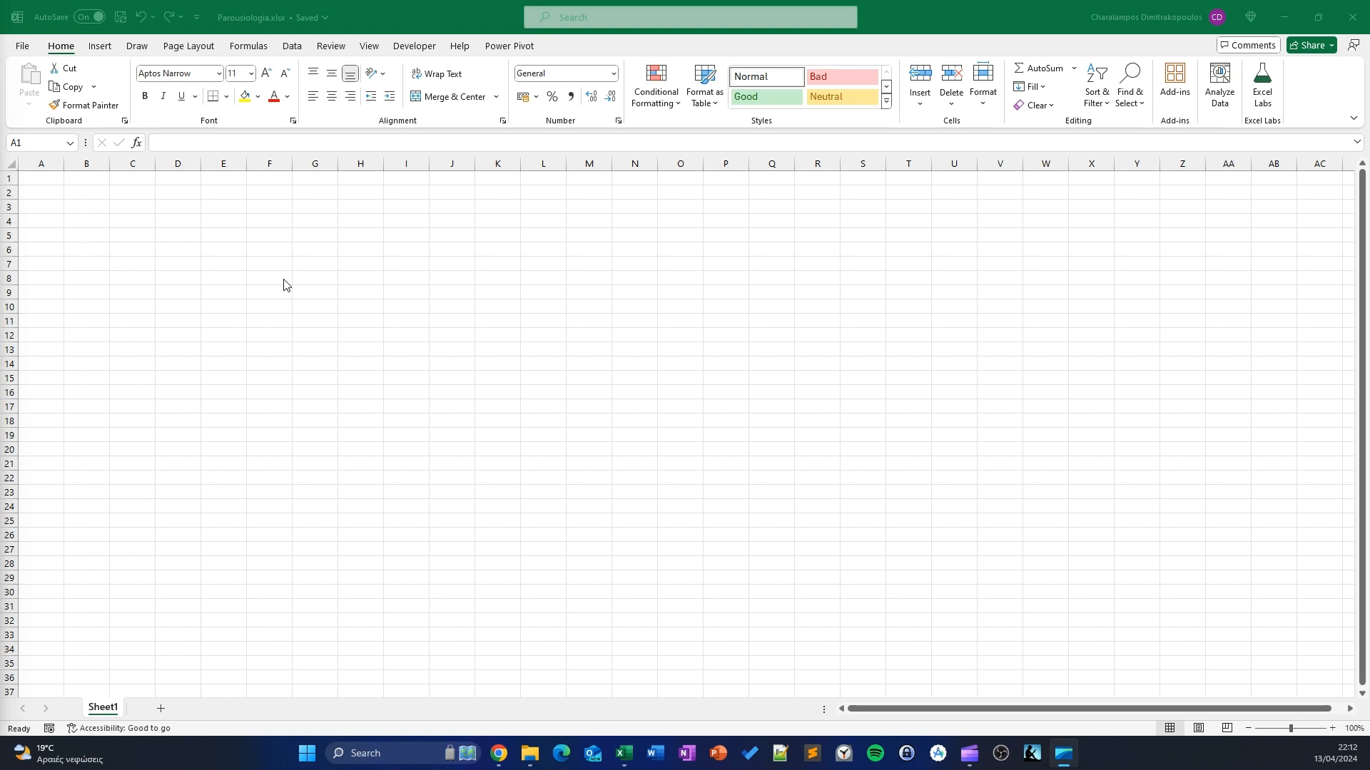
Enter the column header Employee in cell A1
click(86, 183)
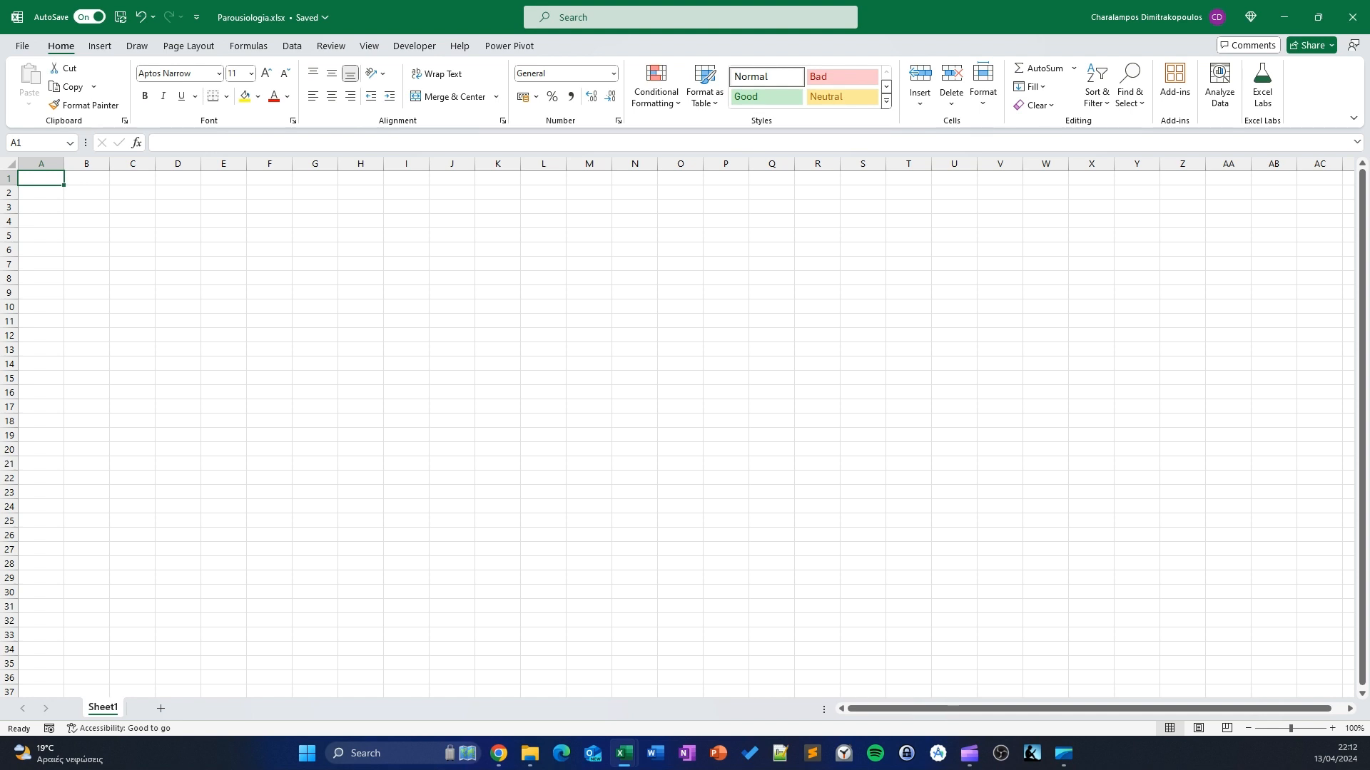
text(Em)
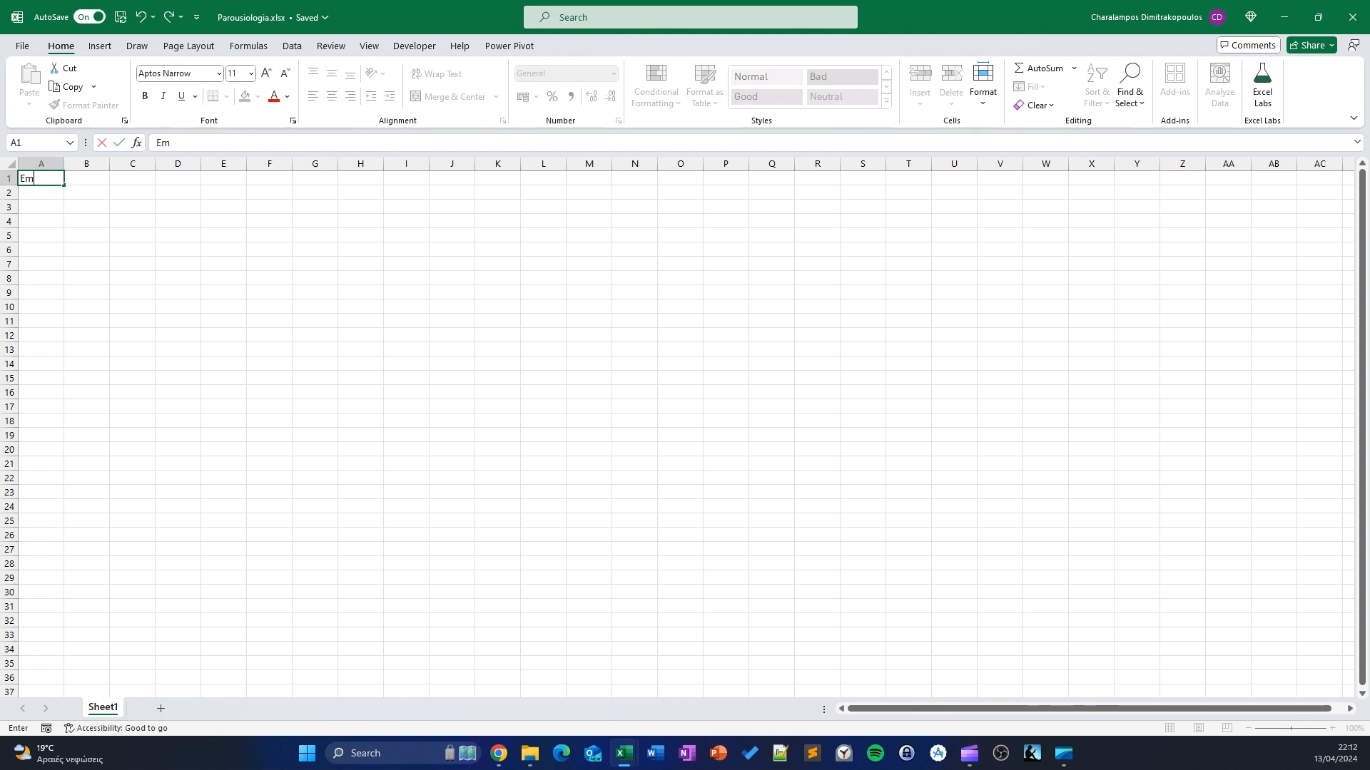
text(ployee)
key(Return)
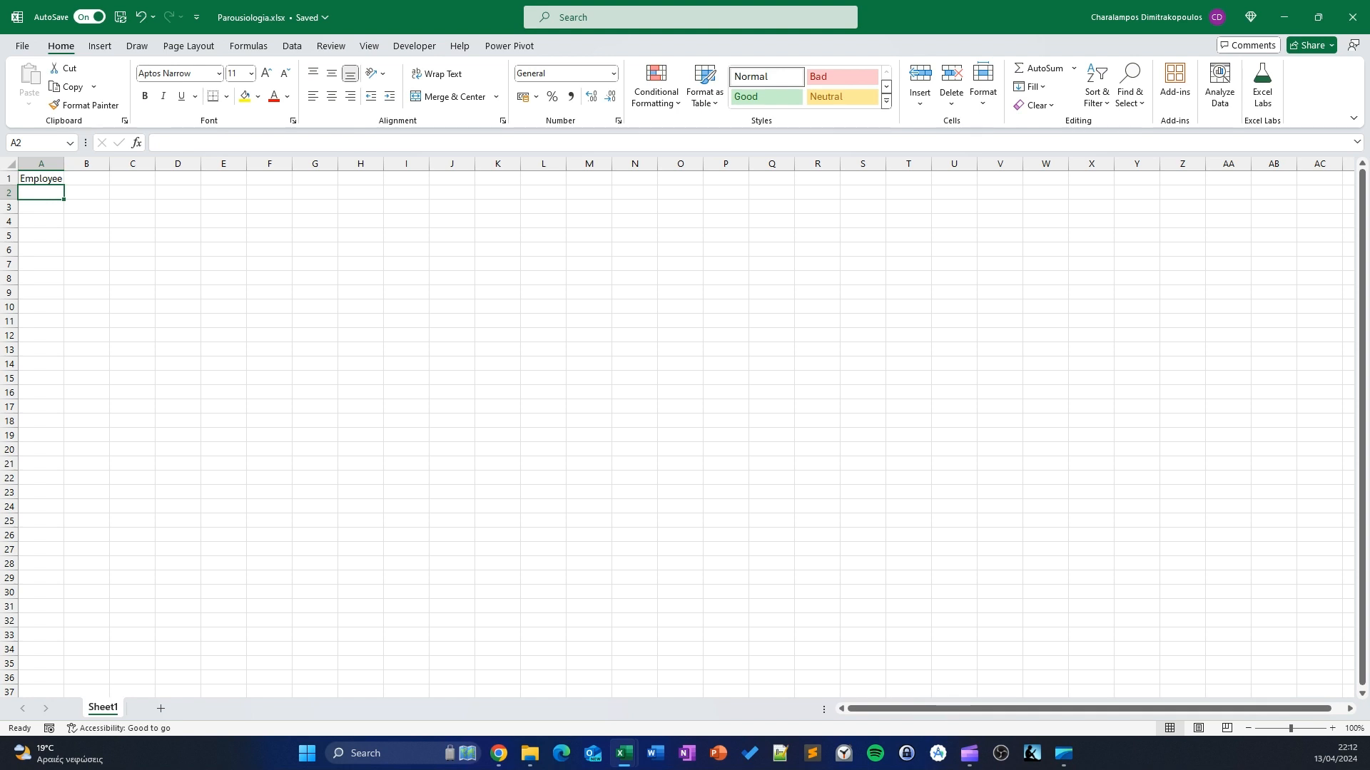
List the four employees' first names below the Employee header, in cells A2 to A5
text(f)
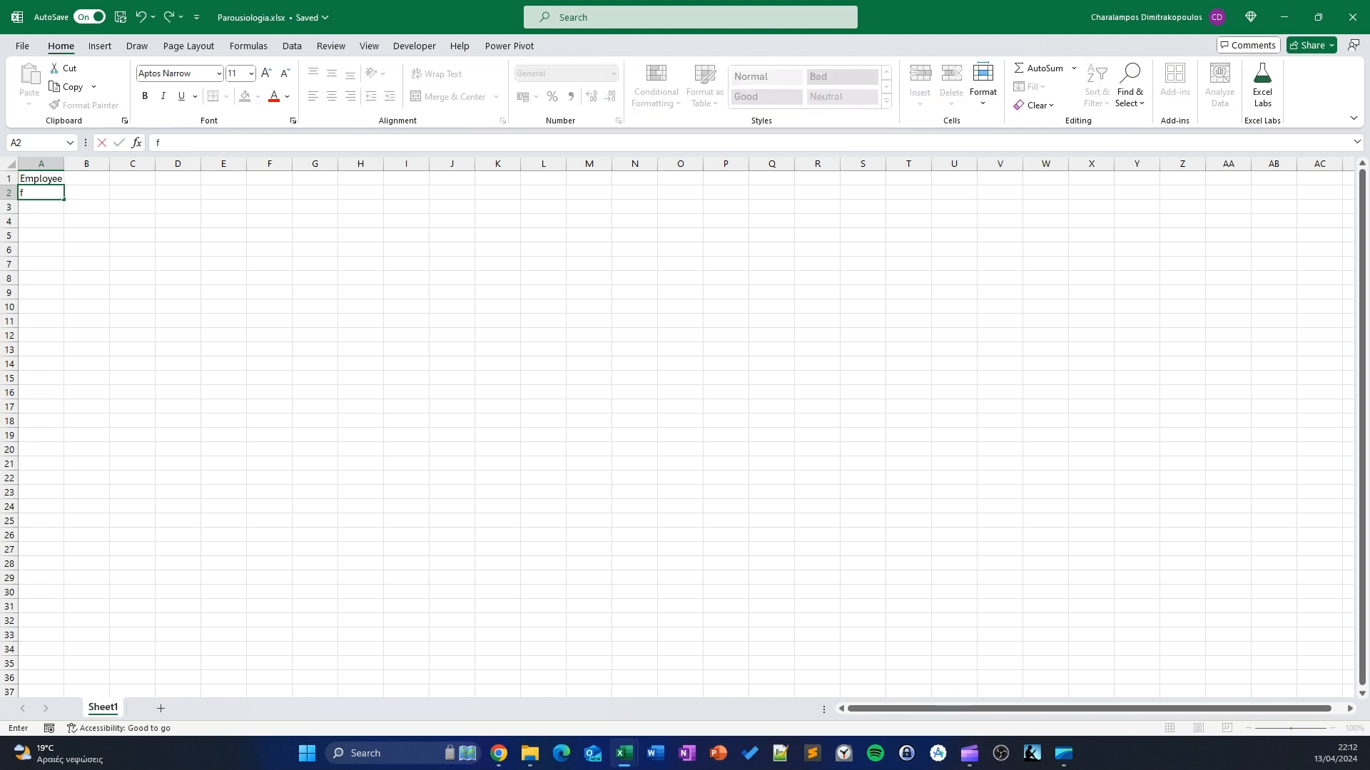
text(Giannis)
key(Return)
text(Giorgos)
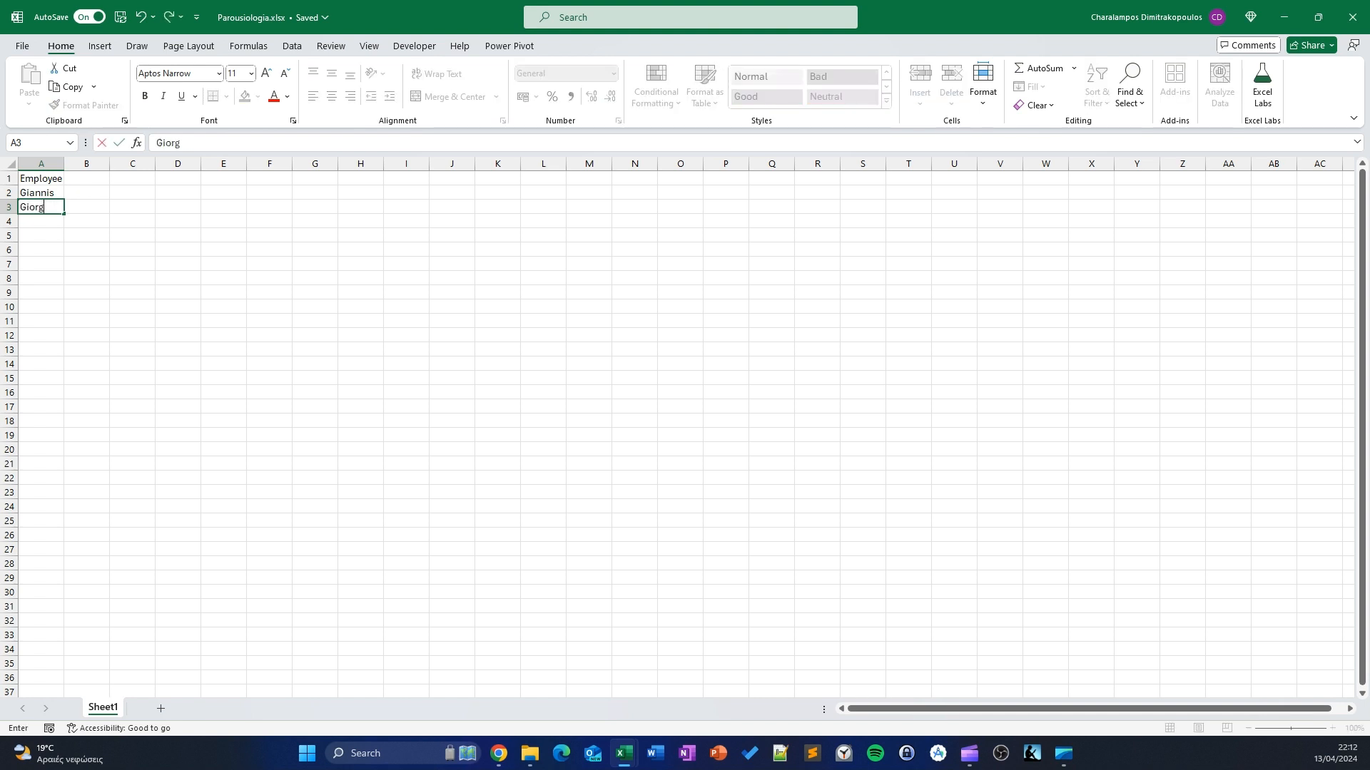
key(Return)
text(Ann)
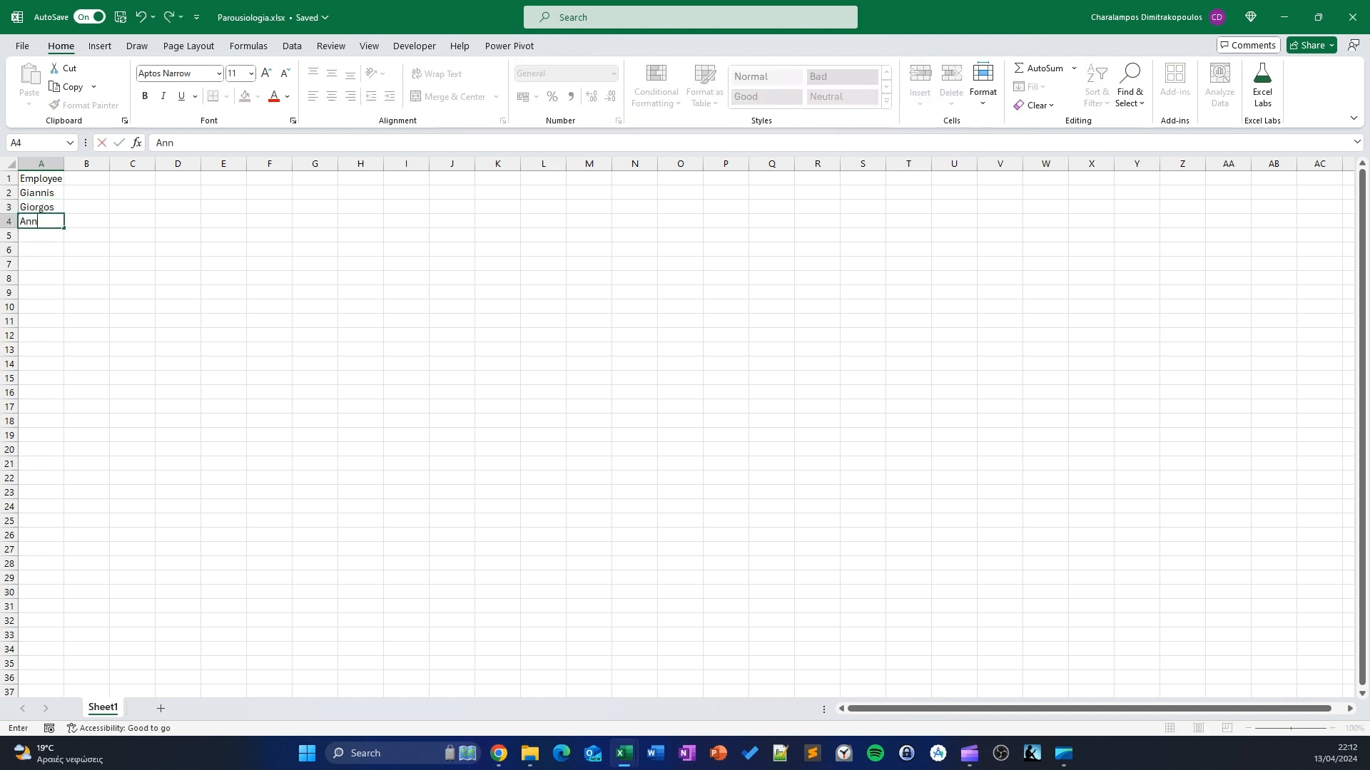
text(a)
key(Return)
text(Kosta)
key(Return)
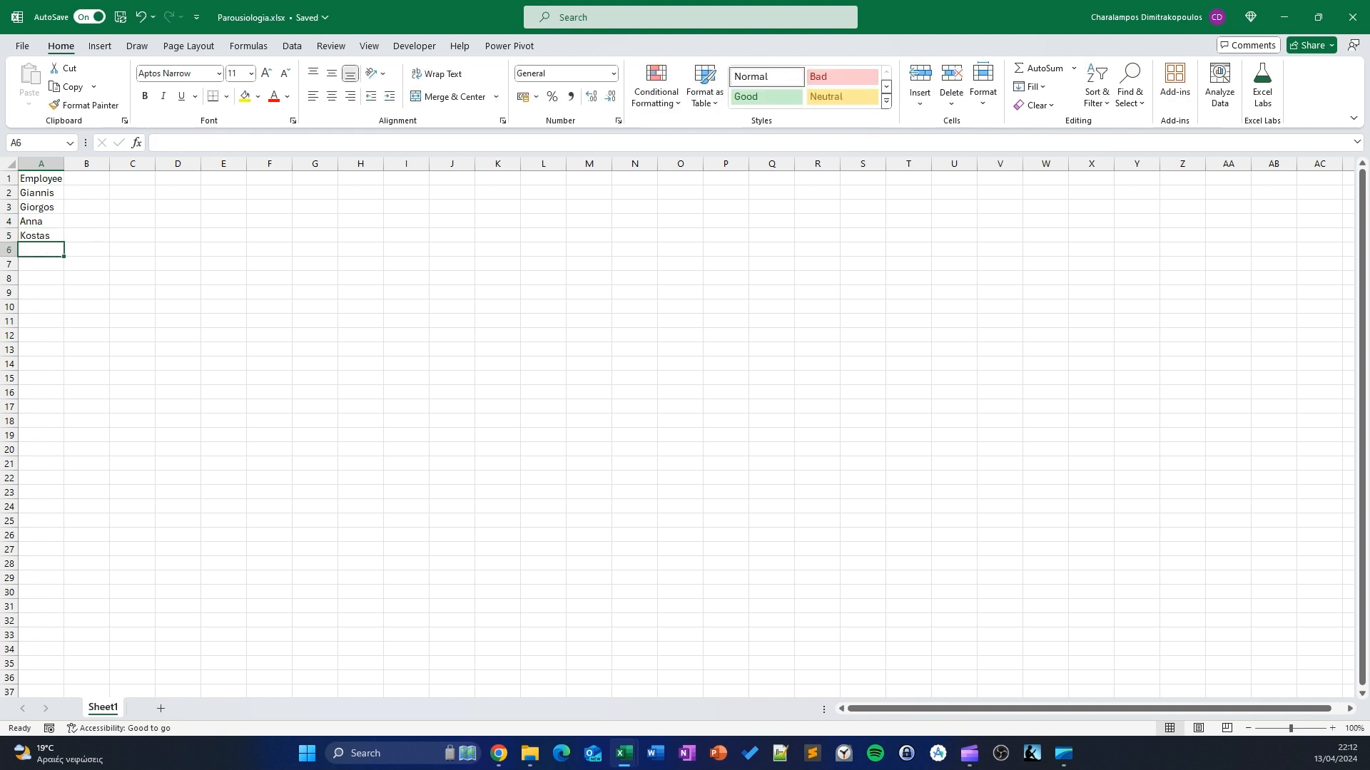
Enter the date 13/04/2024 in B1 and fill the daily date series across row 1 to Q1
click(91, 182)
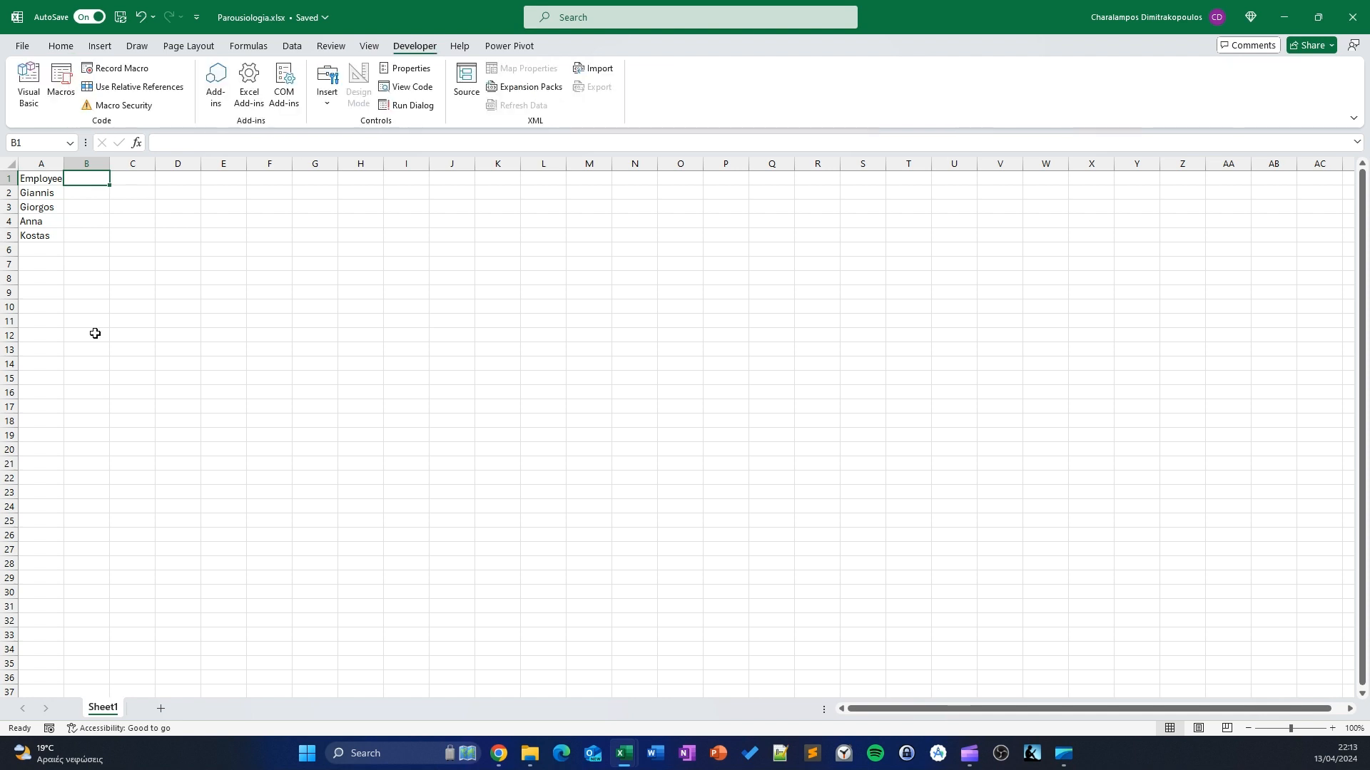
key(ctrl+semicolon)
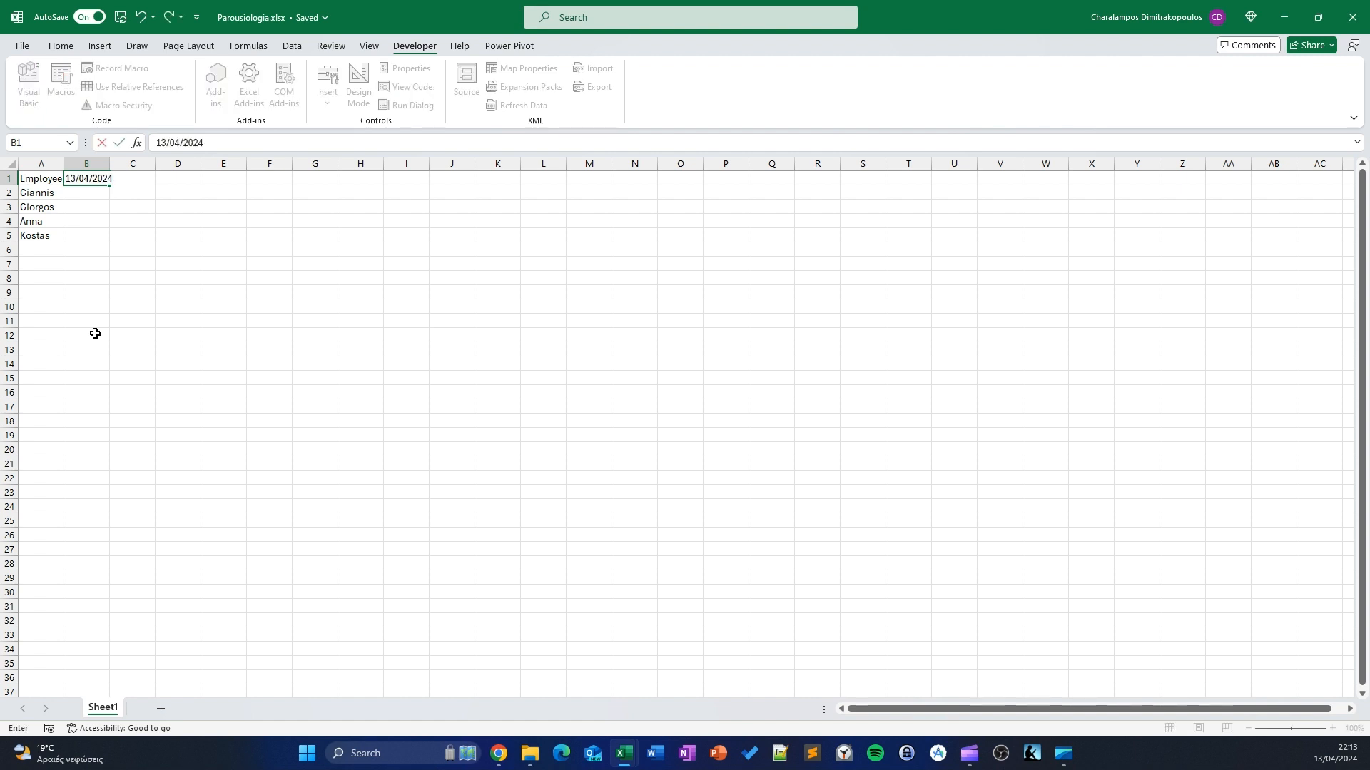
key(Return)
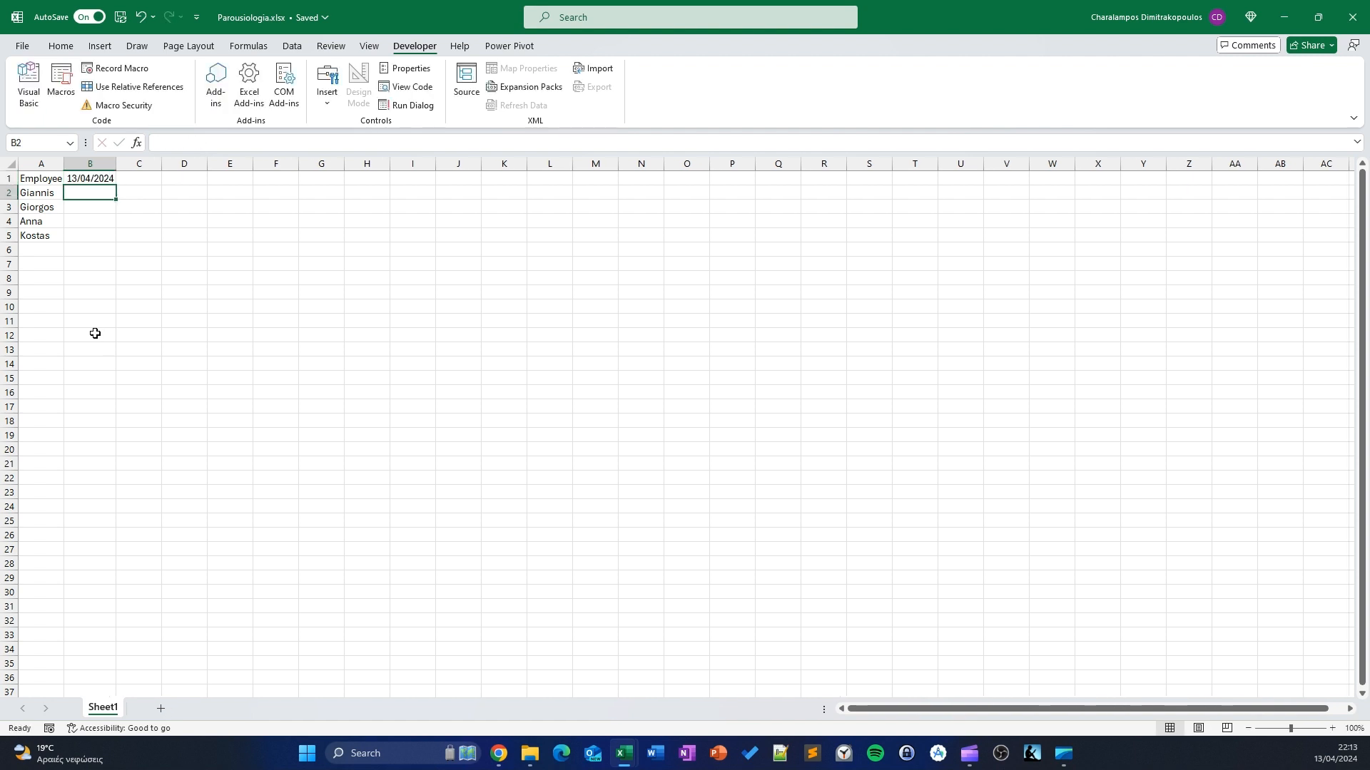
click(92, 179)
drag(116, 184, 787, 187)
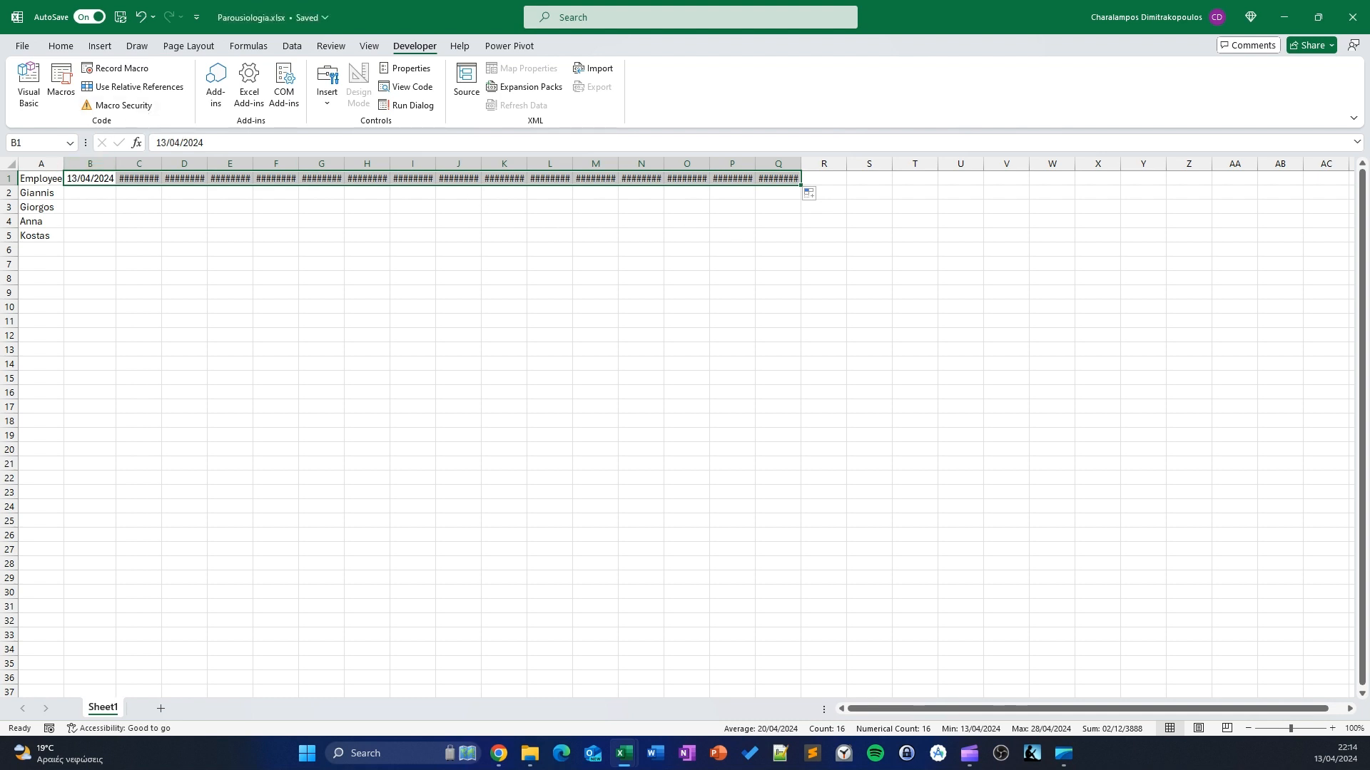
Autofit the widths of date columns B to Q
key(alt)
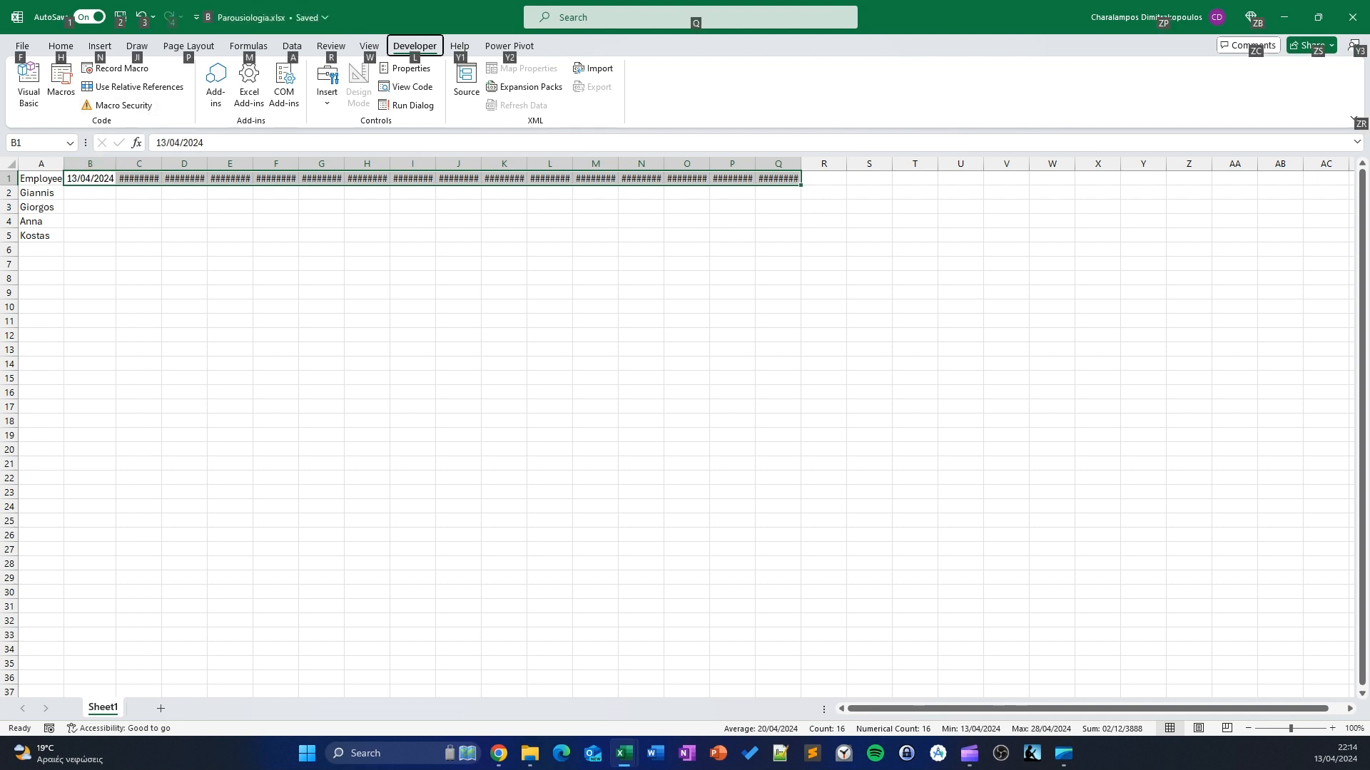
key(h)
key(i)
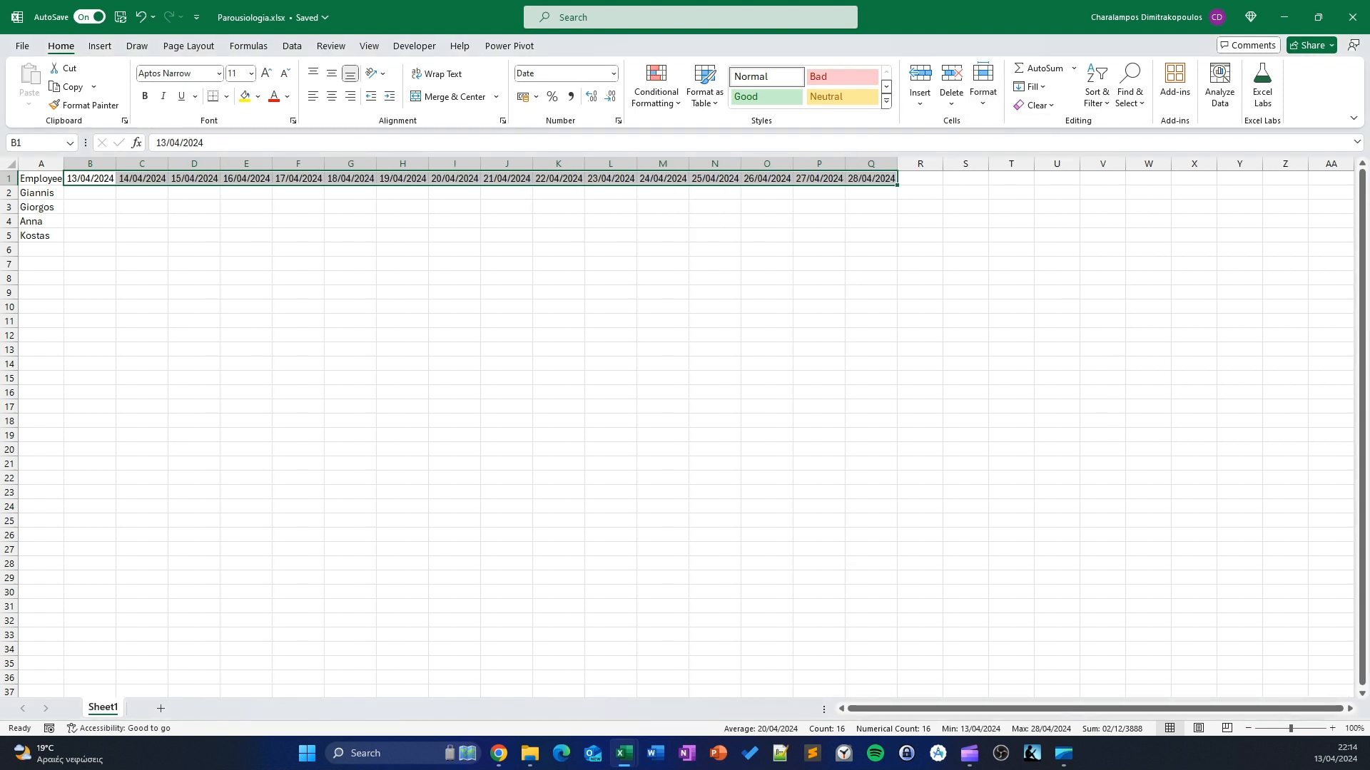
click(250, 224)
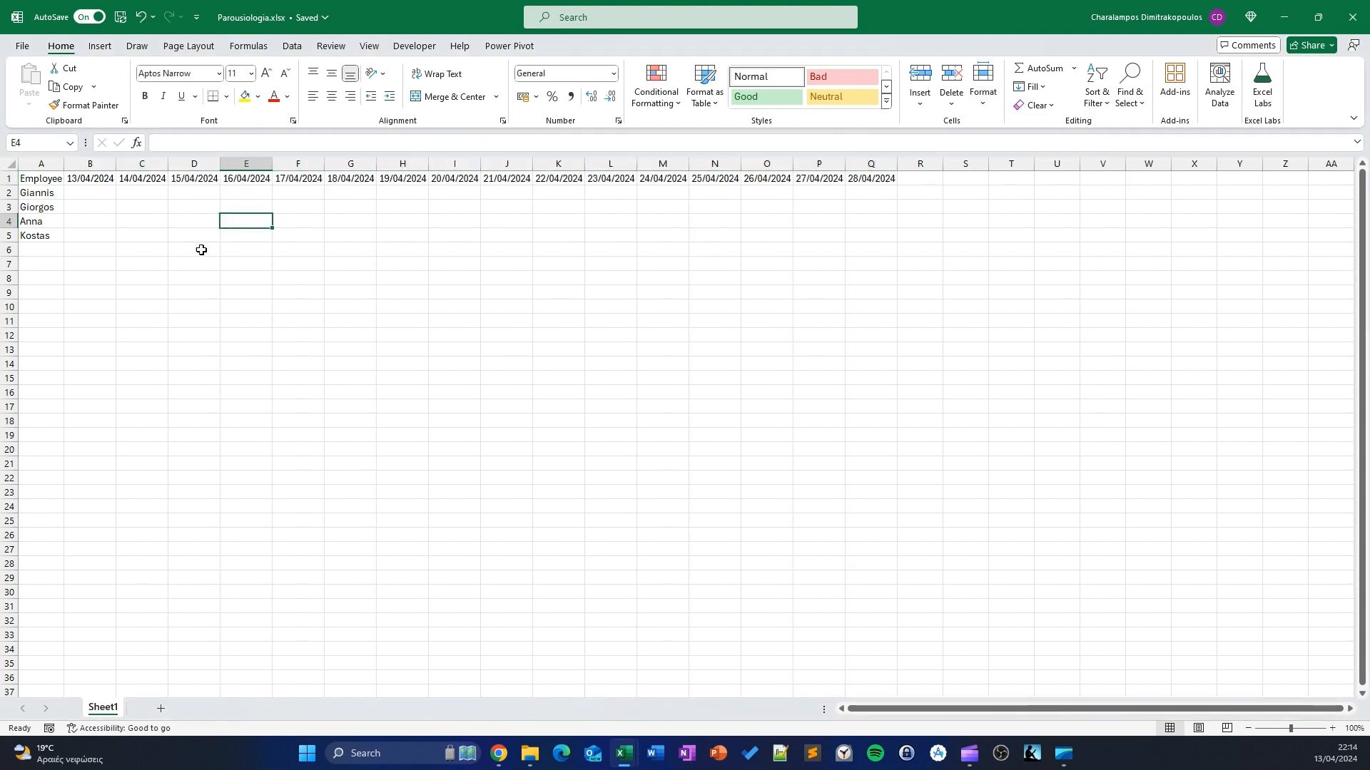
Fill the whole range B2:Q5 with the formula =RANDBETWEEN(0,8)
click(93, 193)
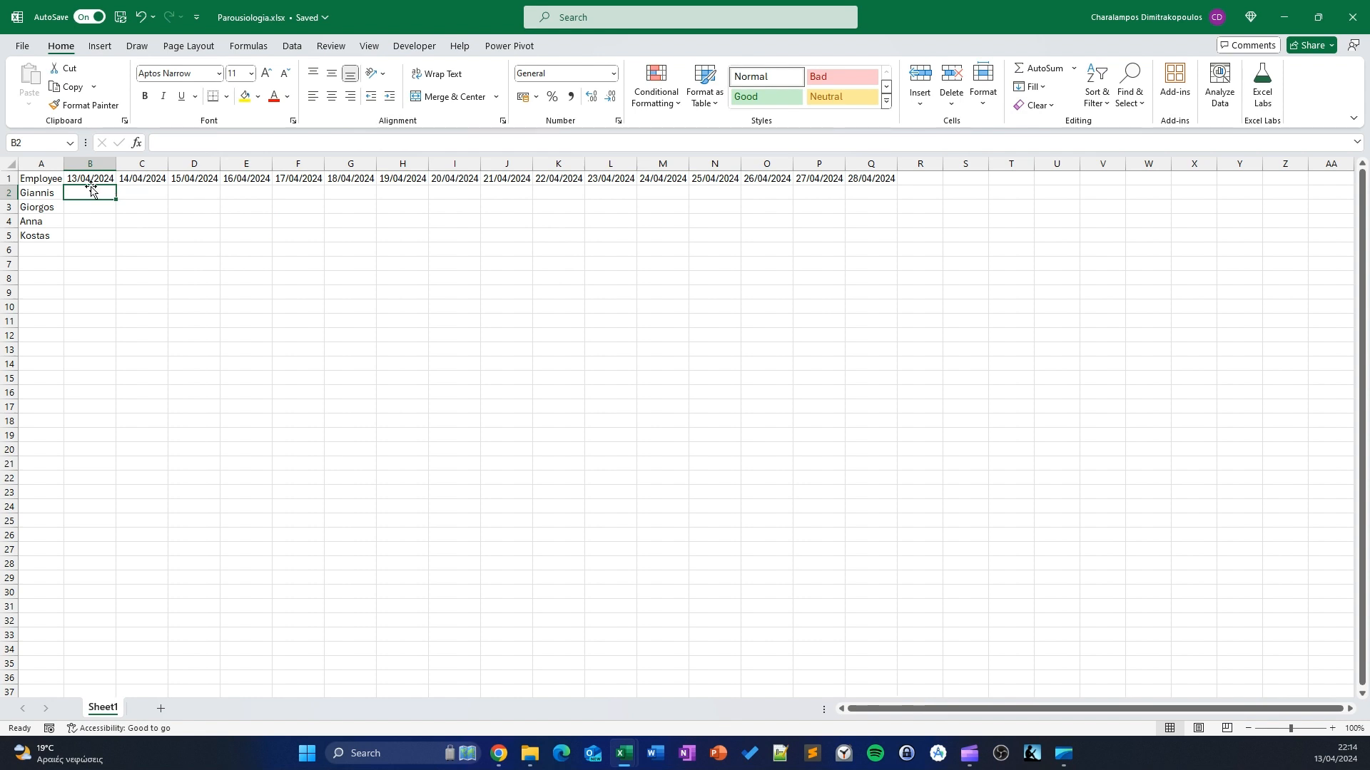
drag(92, 193, 879, 237)
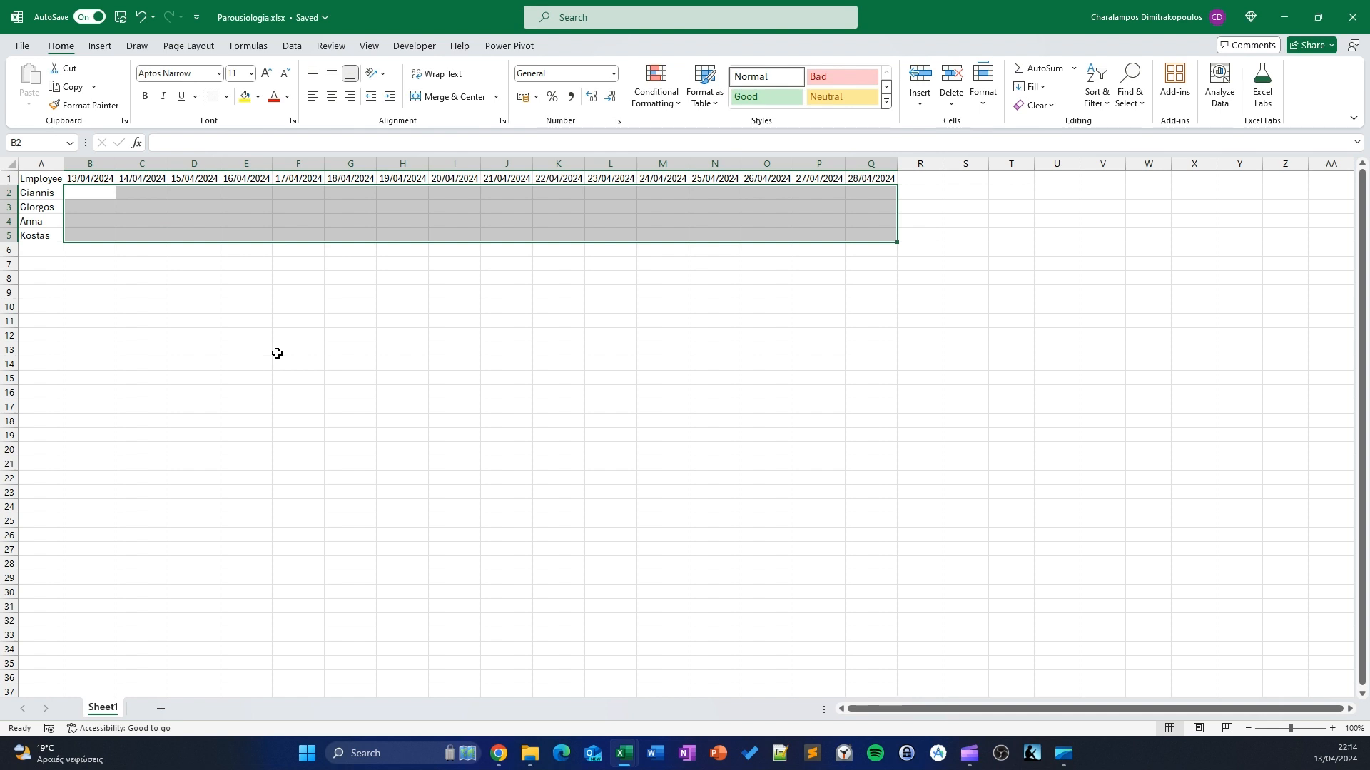
text(=)
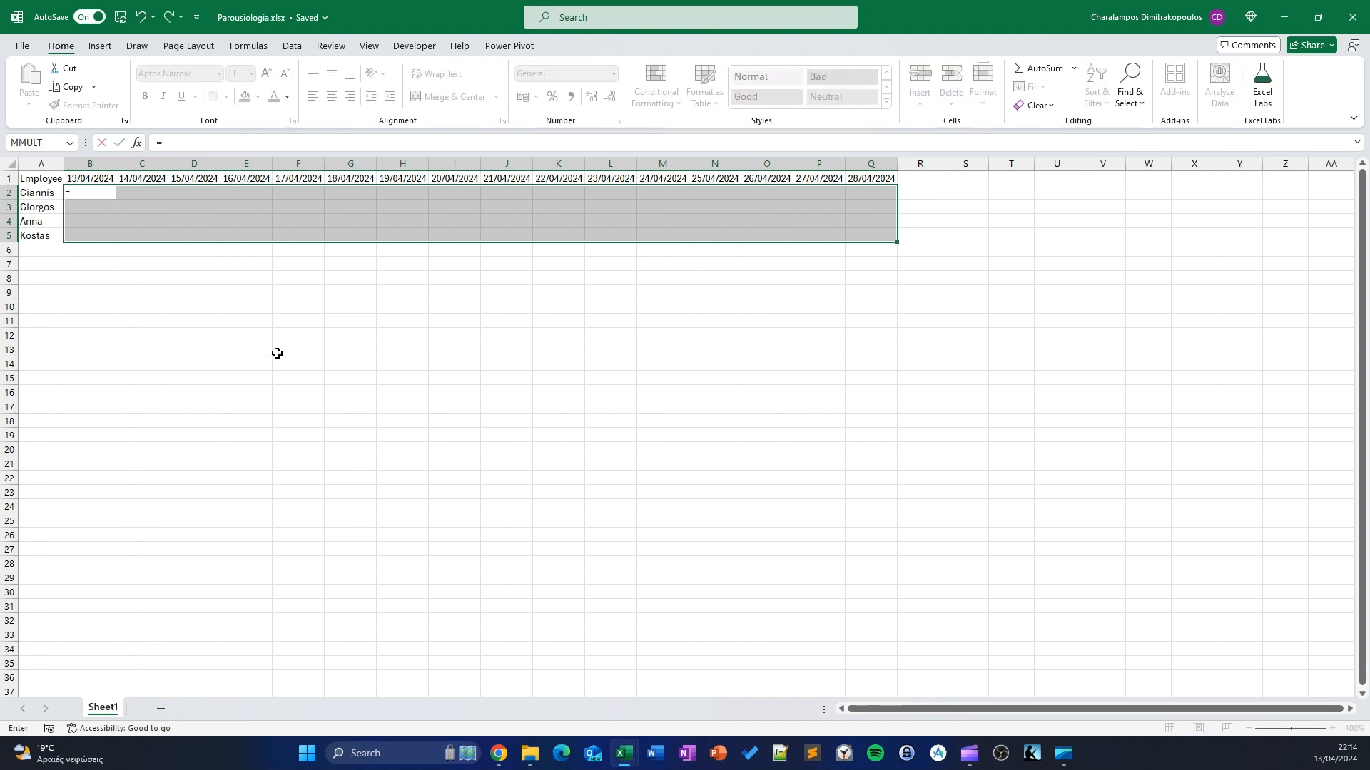
text(tr)
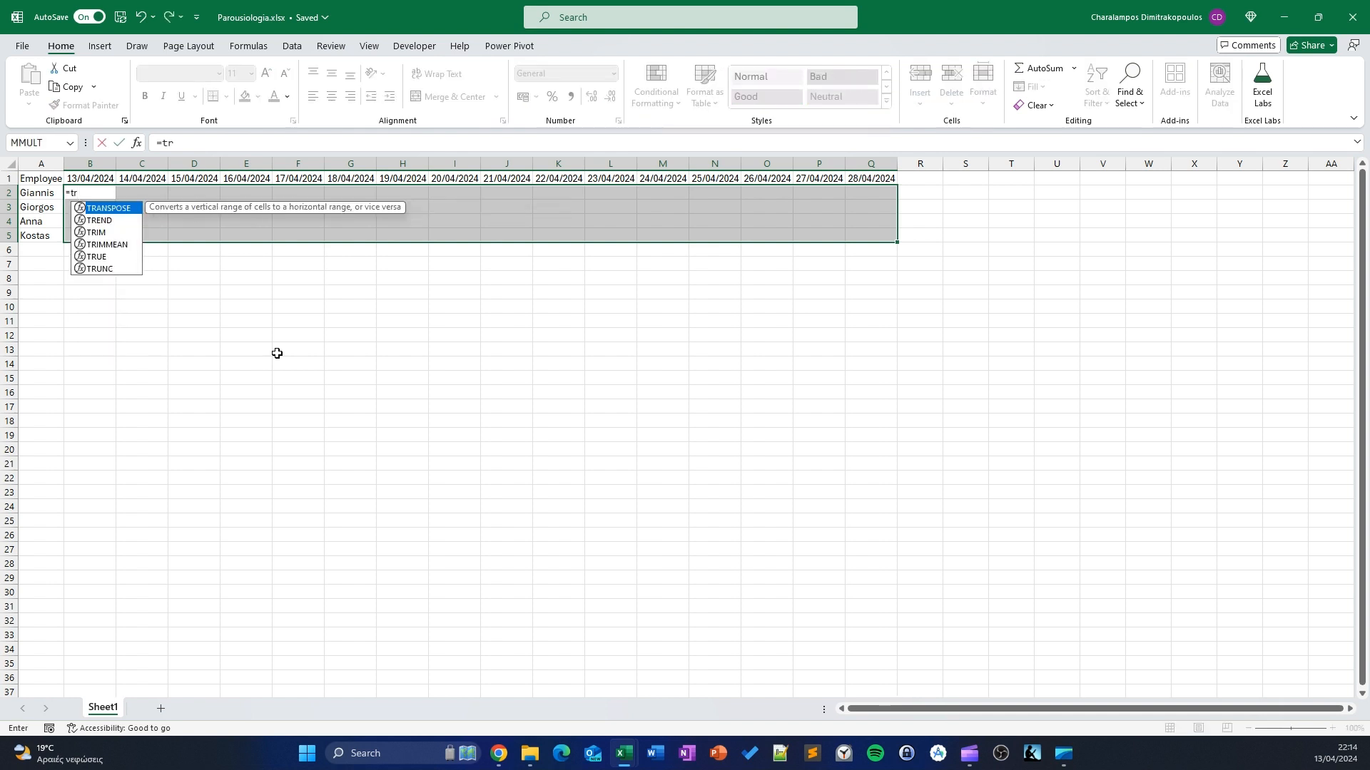
key(BackSpace)
key(BackSpace)
text(ran)
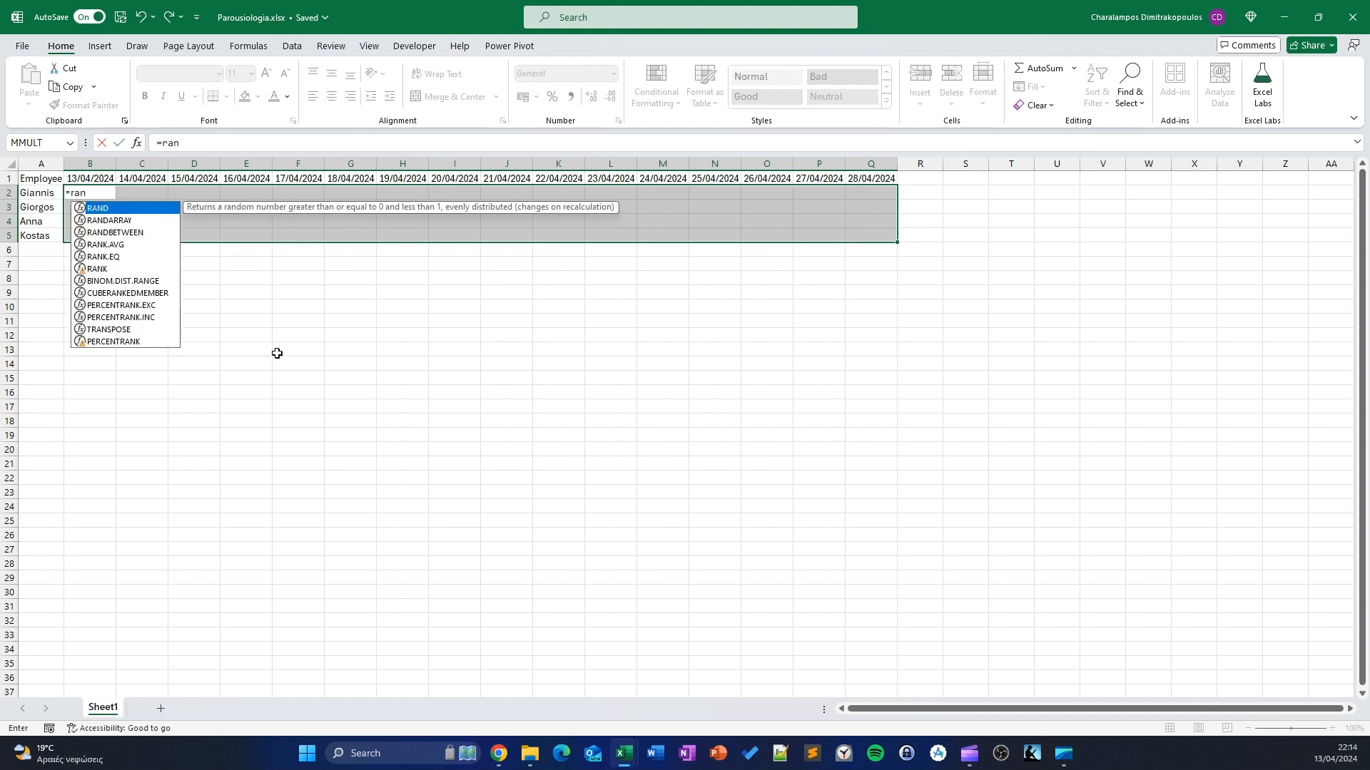
text(d)
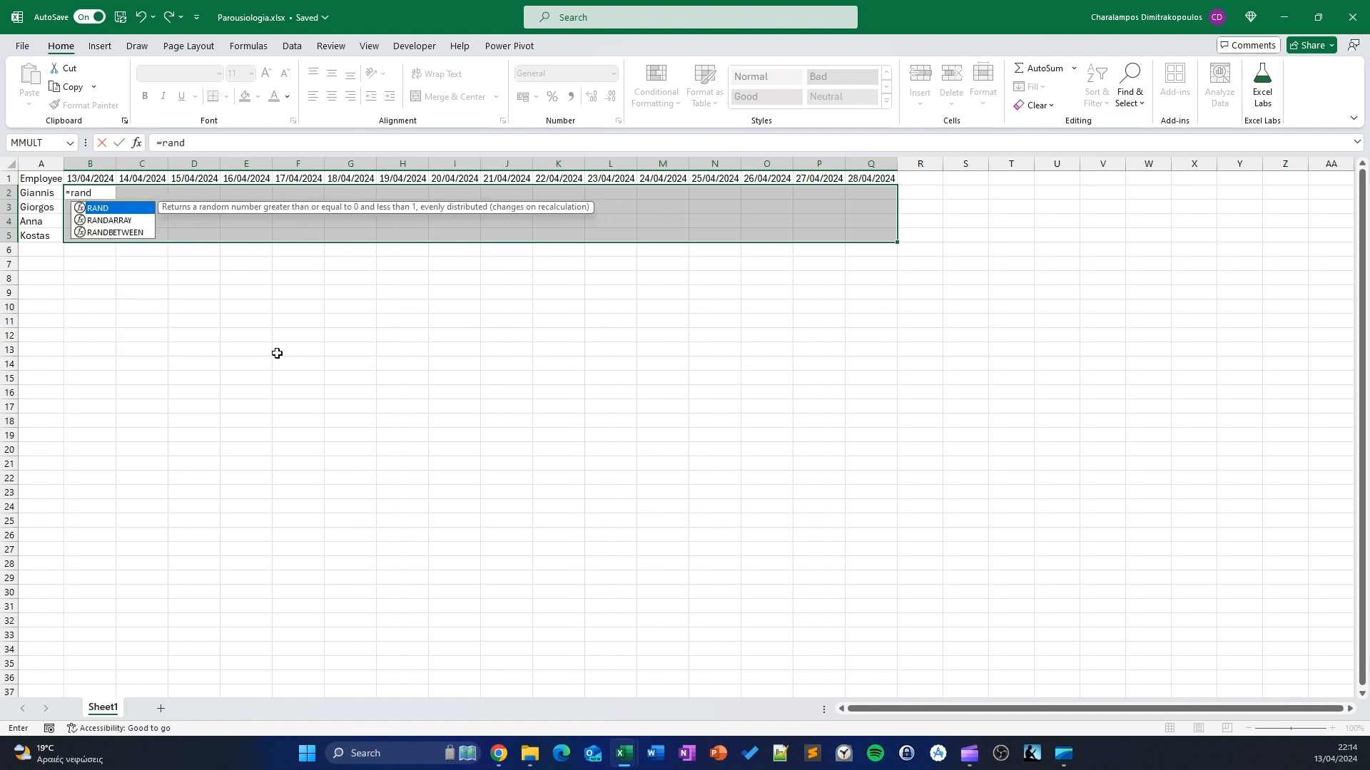
double_click(119, 231)
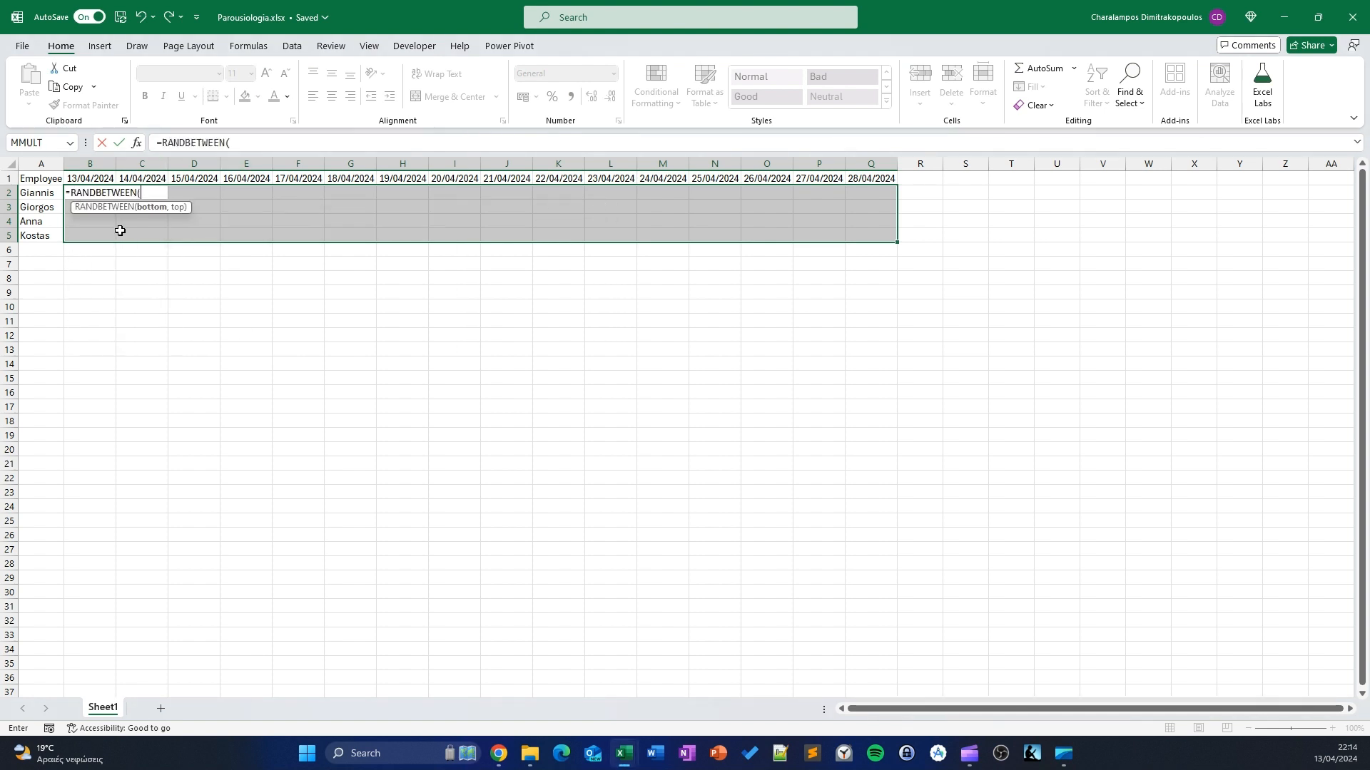
click(293, 144)
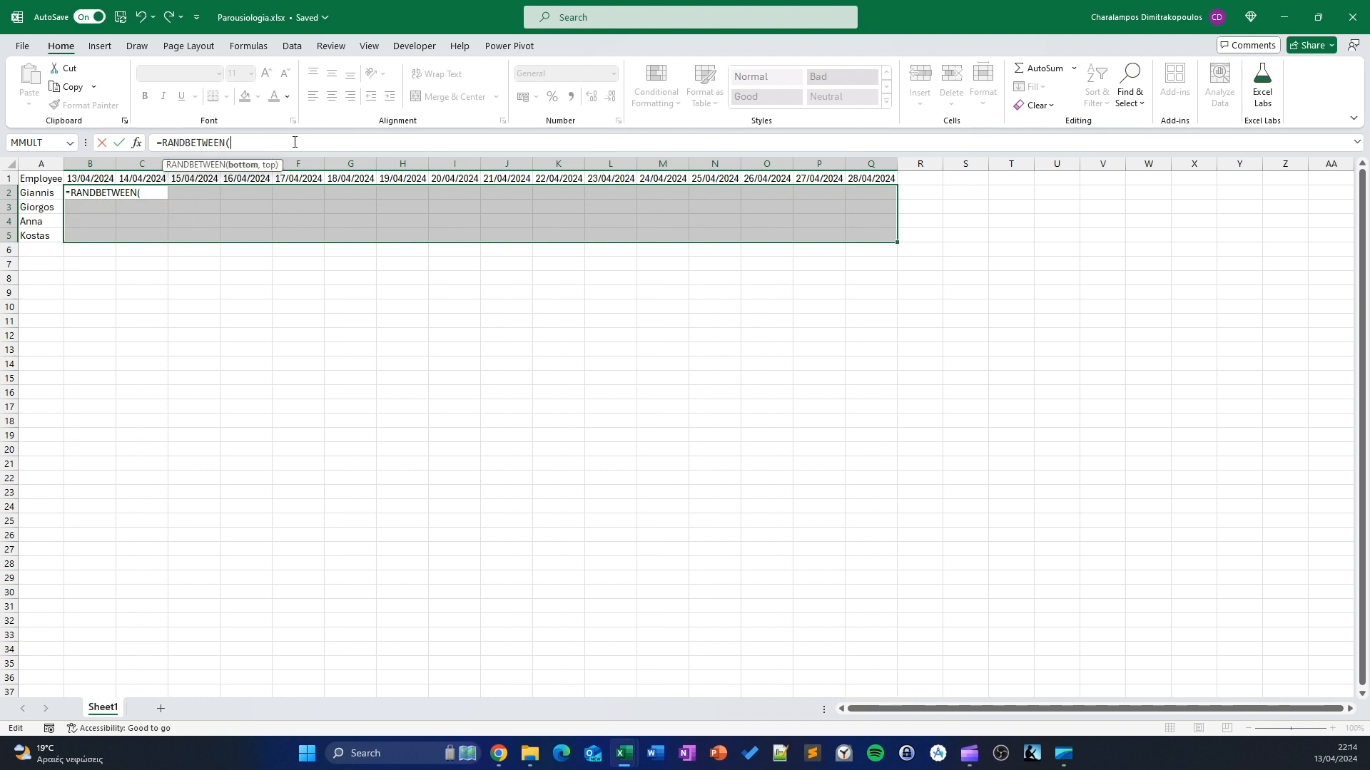
text(0,8))
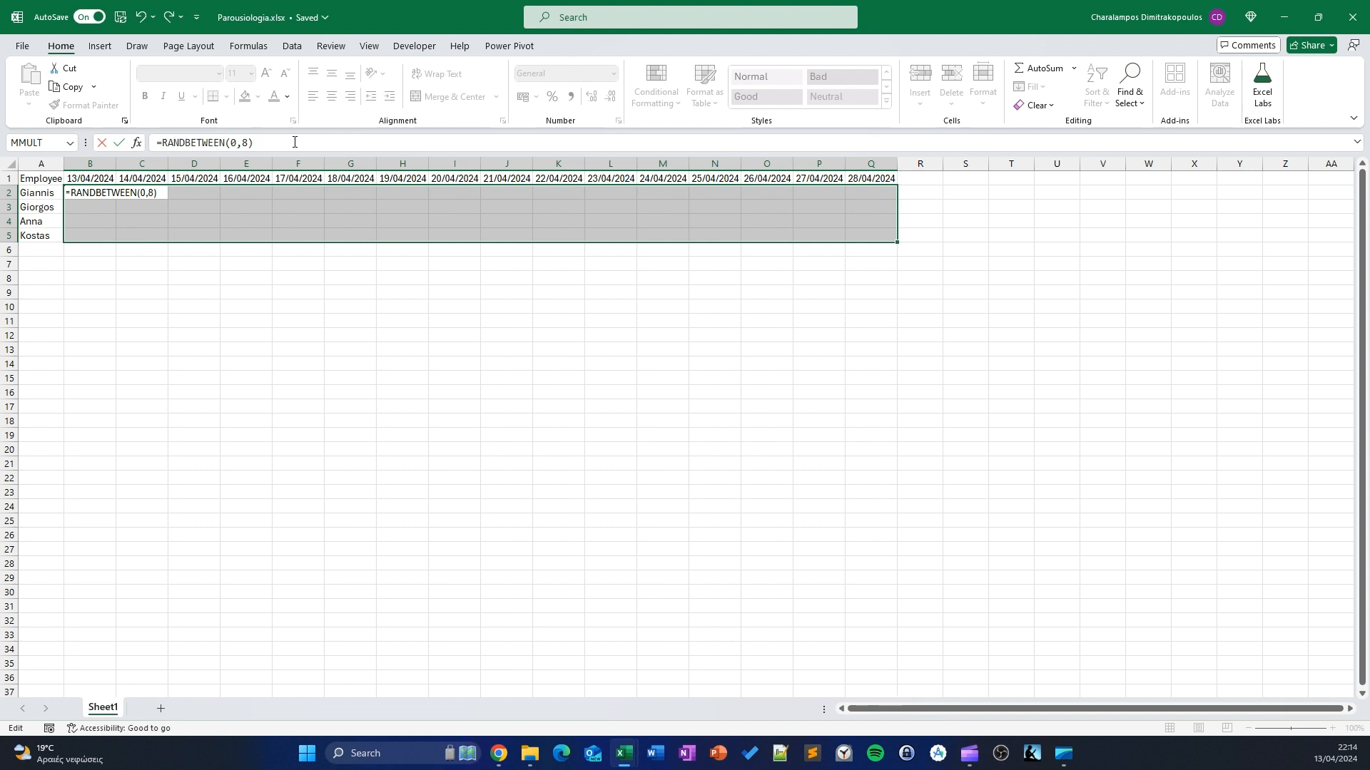
key(ctrl+Return)
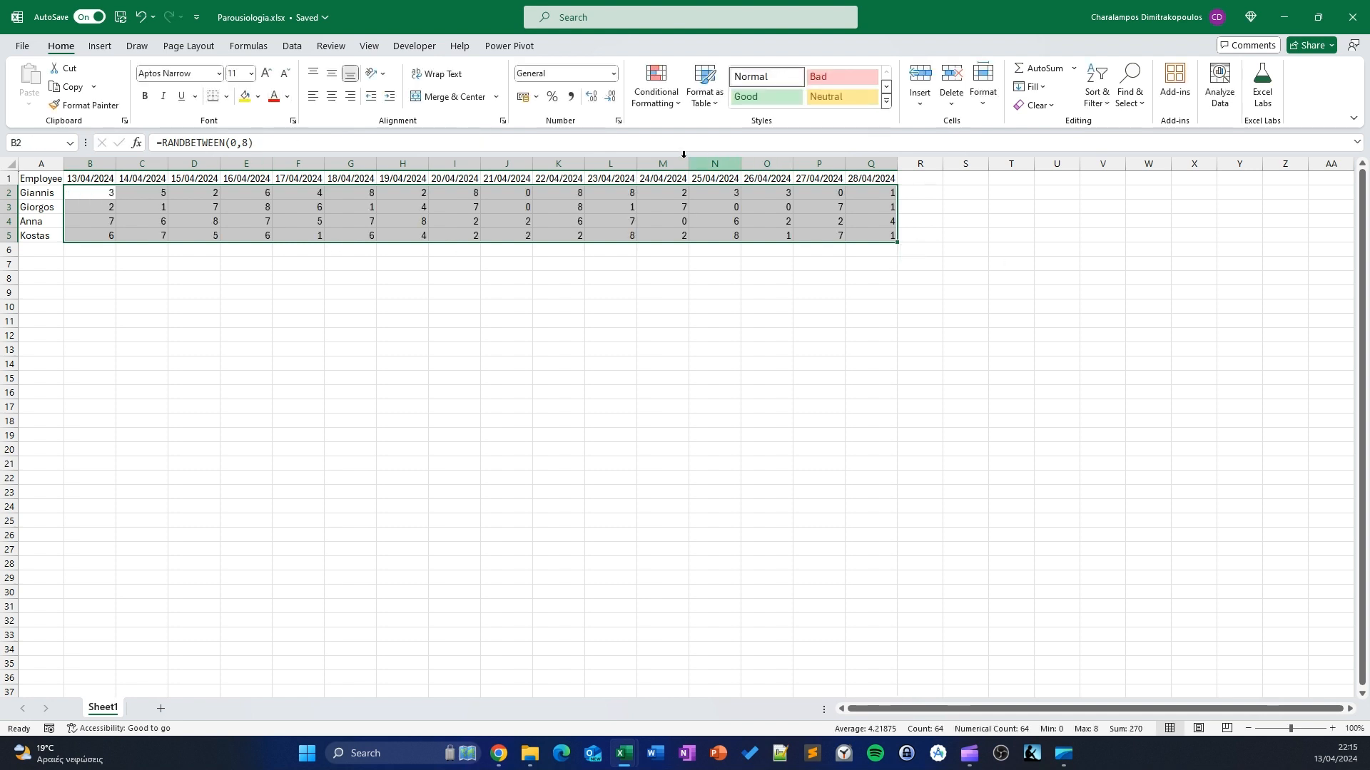
Convert the random-number formulas in B2:Q5 to fixed numbers by copying them and pasting only the values in place
key(ctrl+c)
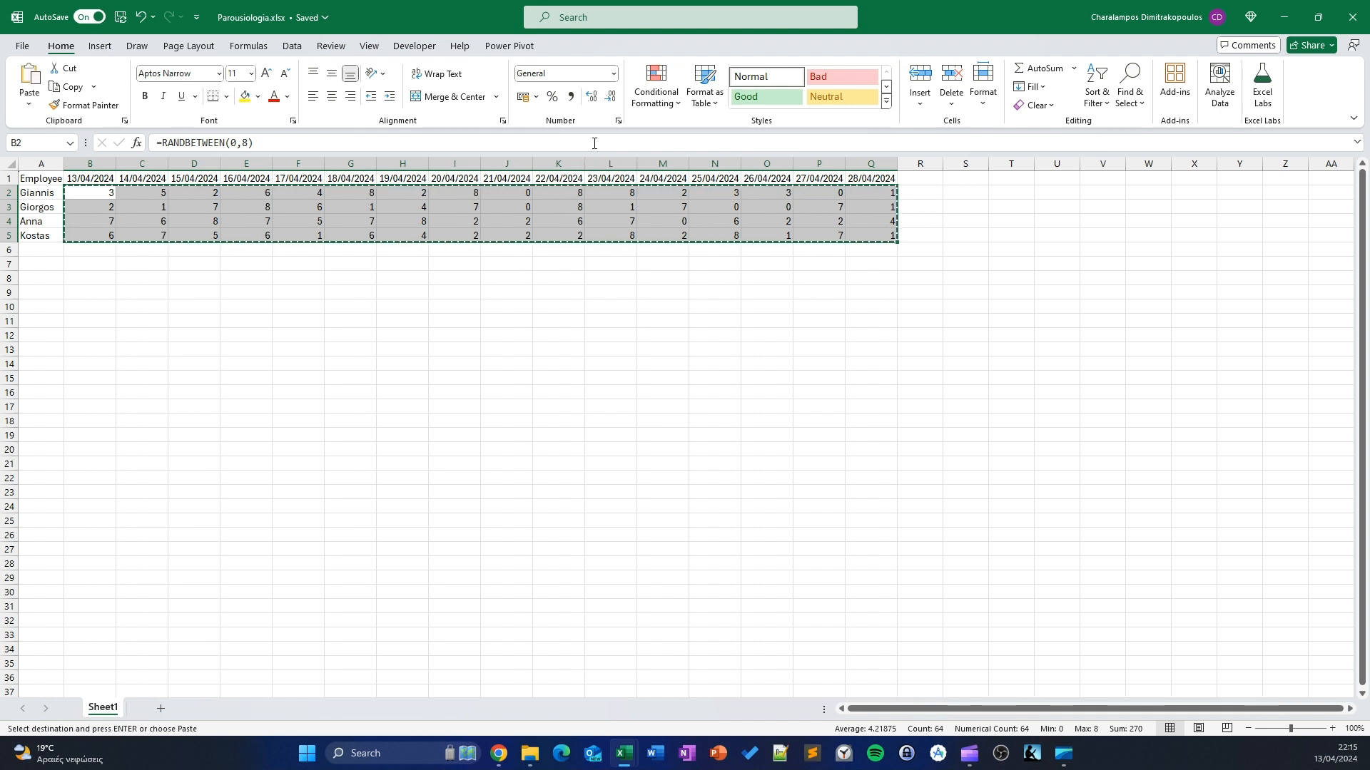
key(ctrl+alt+v)
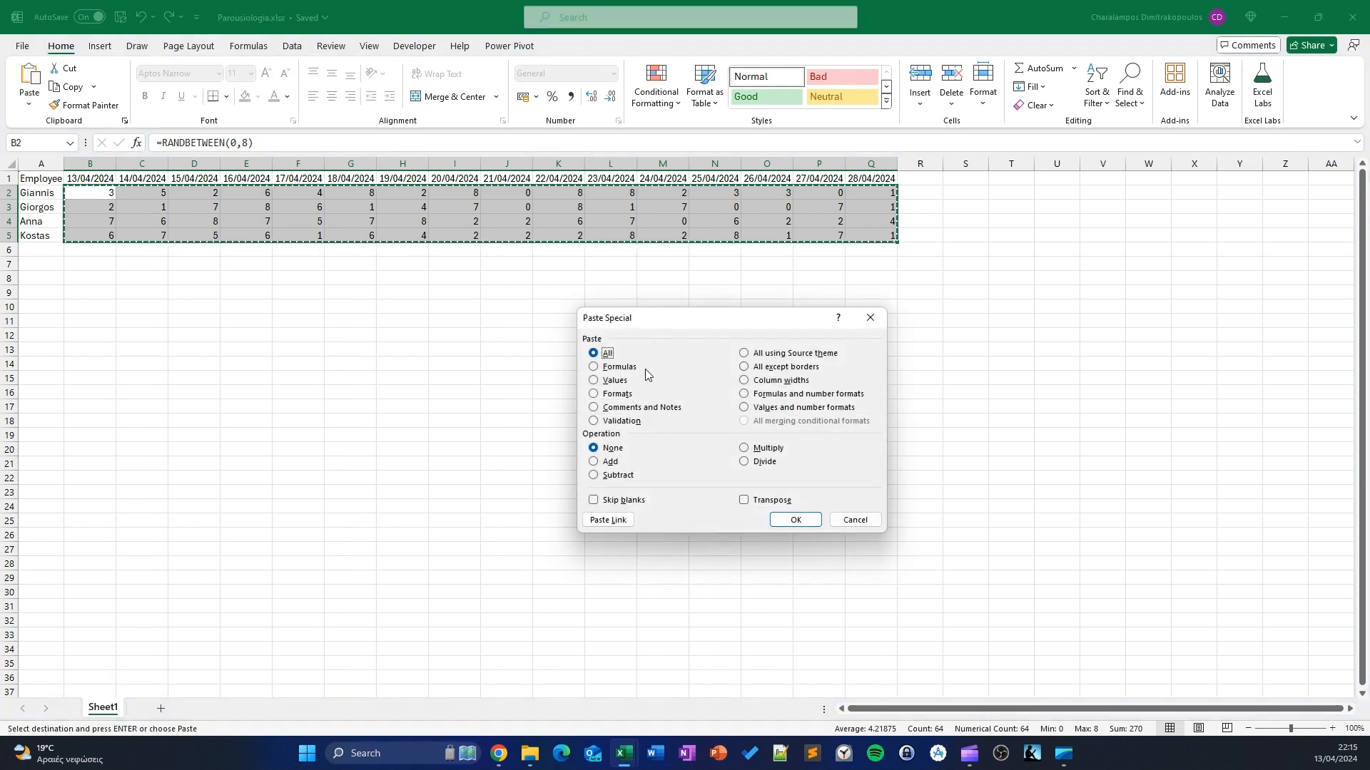
click(612, 380)
click(783, 524)
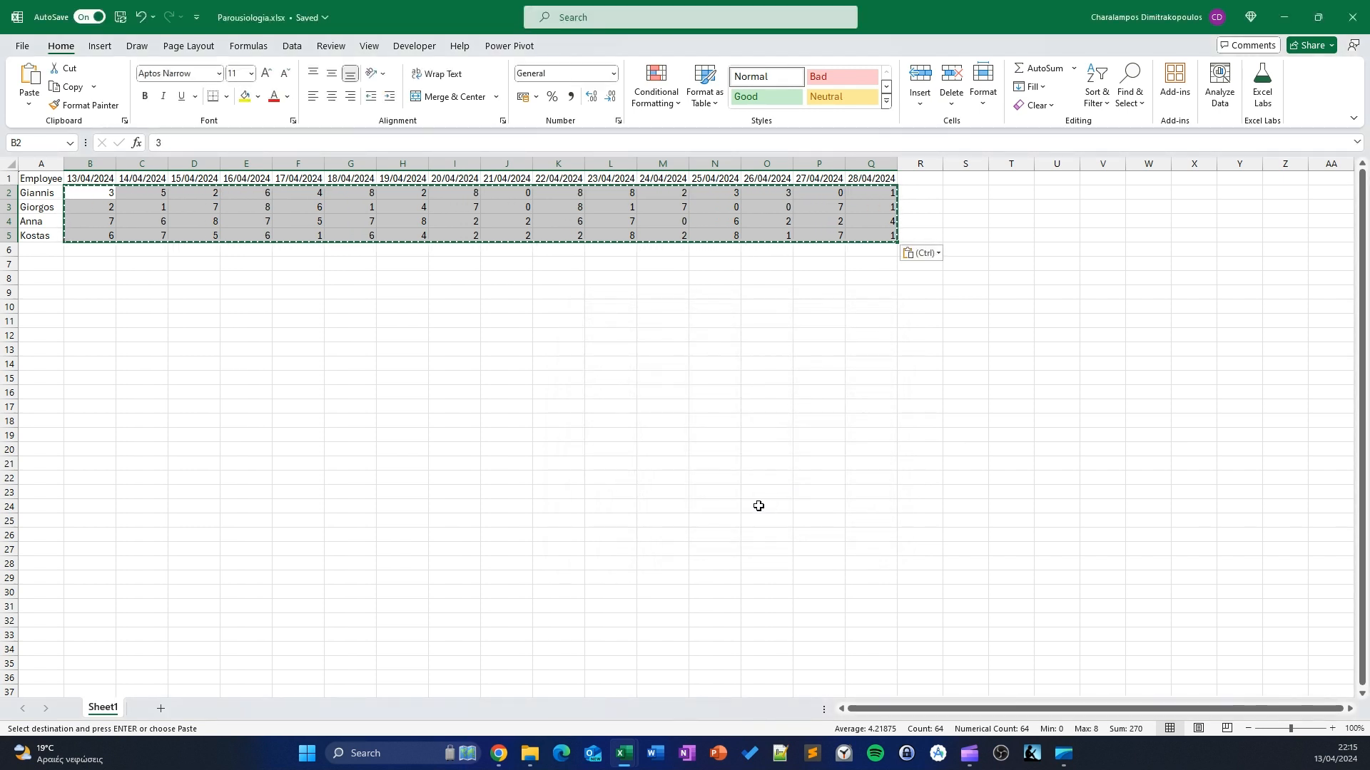
click(548, 203)
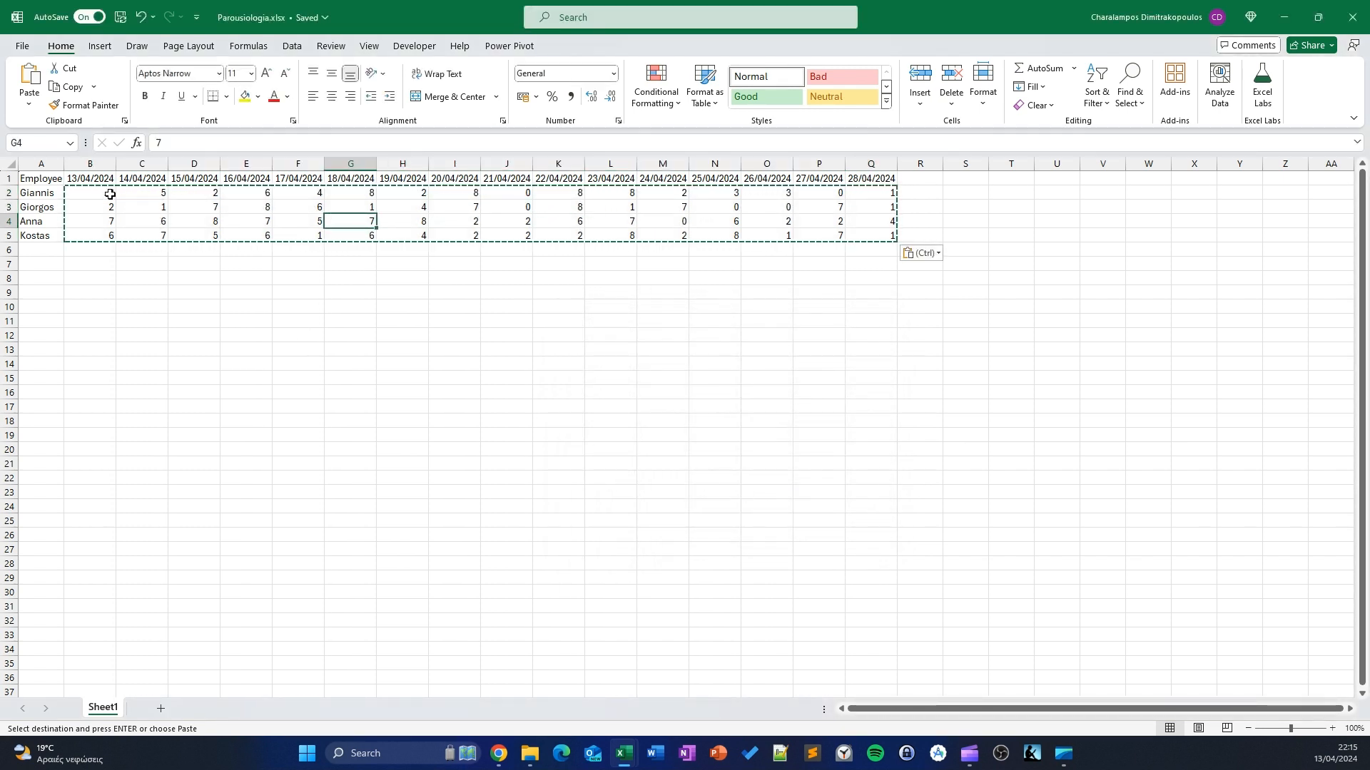
Replace every 0 in B2:Q5 with nothing, leaving those cells blank
drag(80, 192, 871, 224)
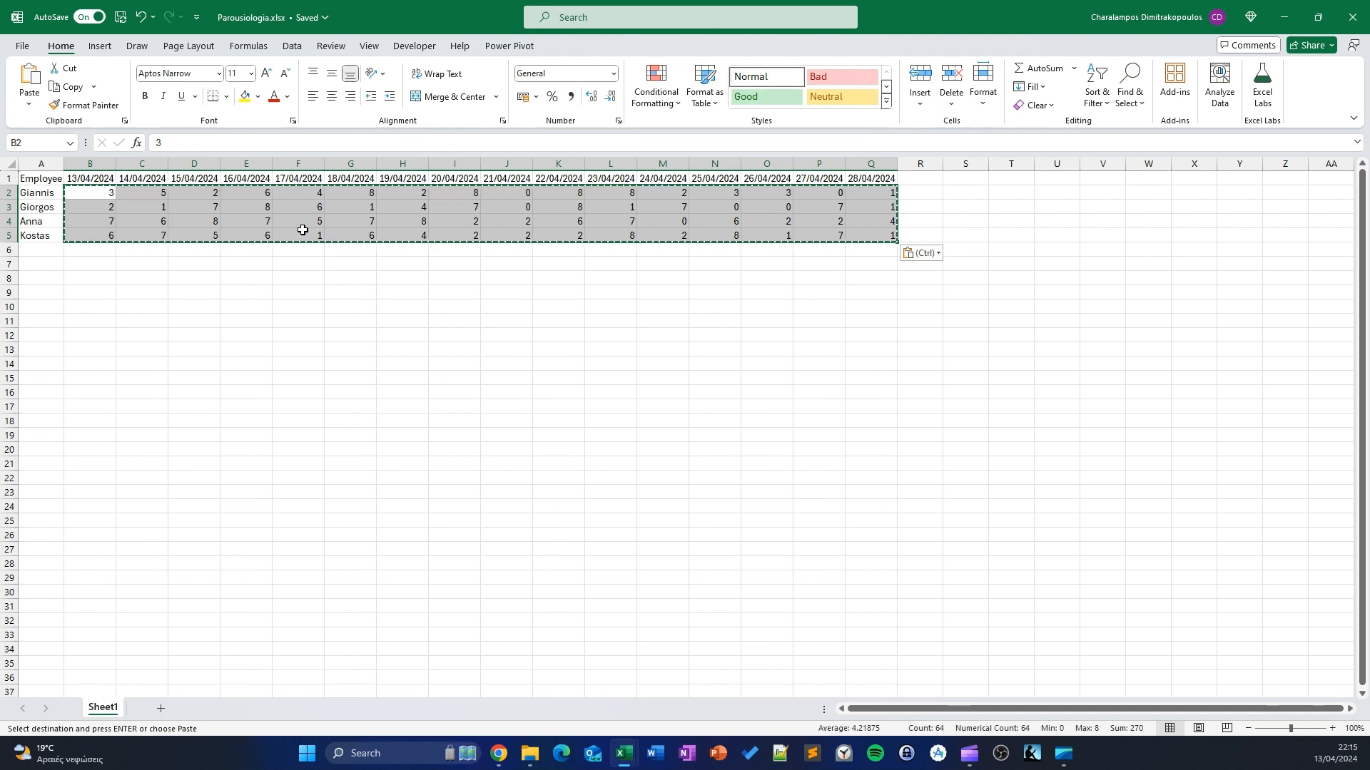
key(ctrl+h)
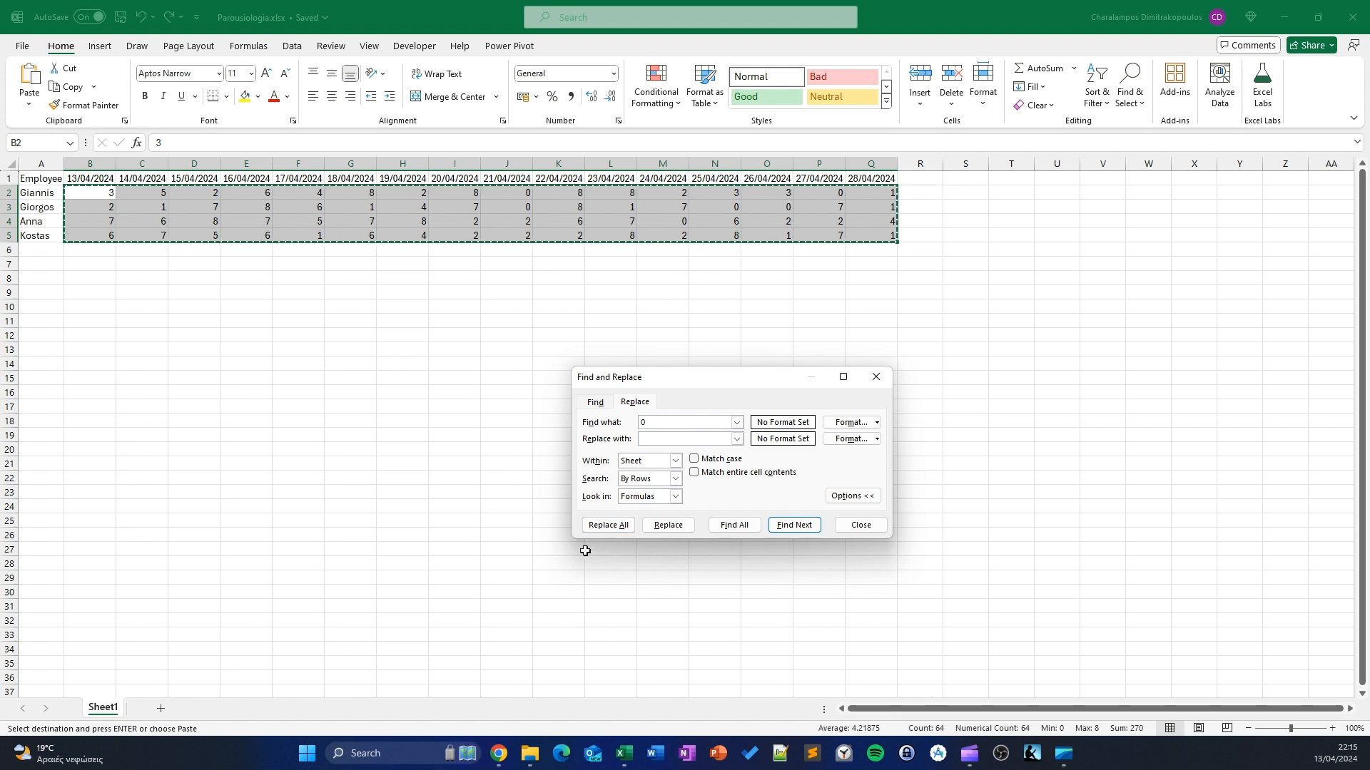
click(619, 526)
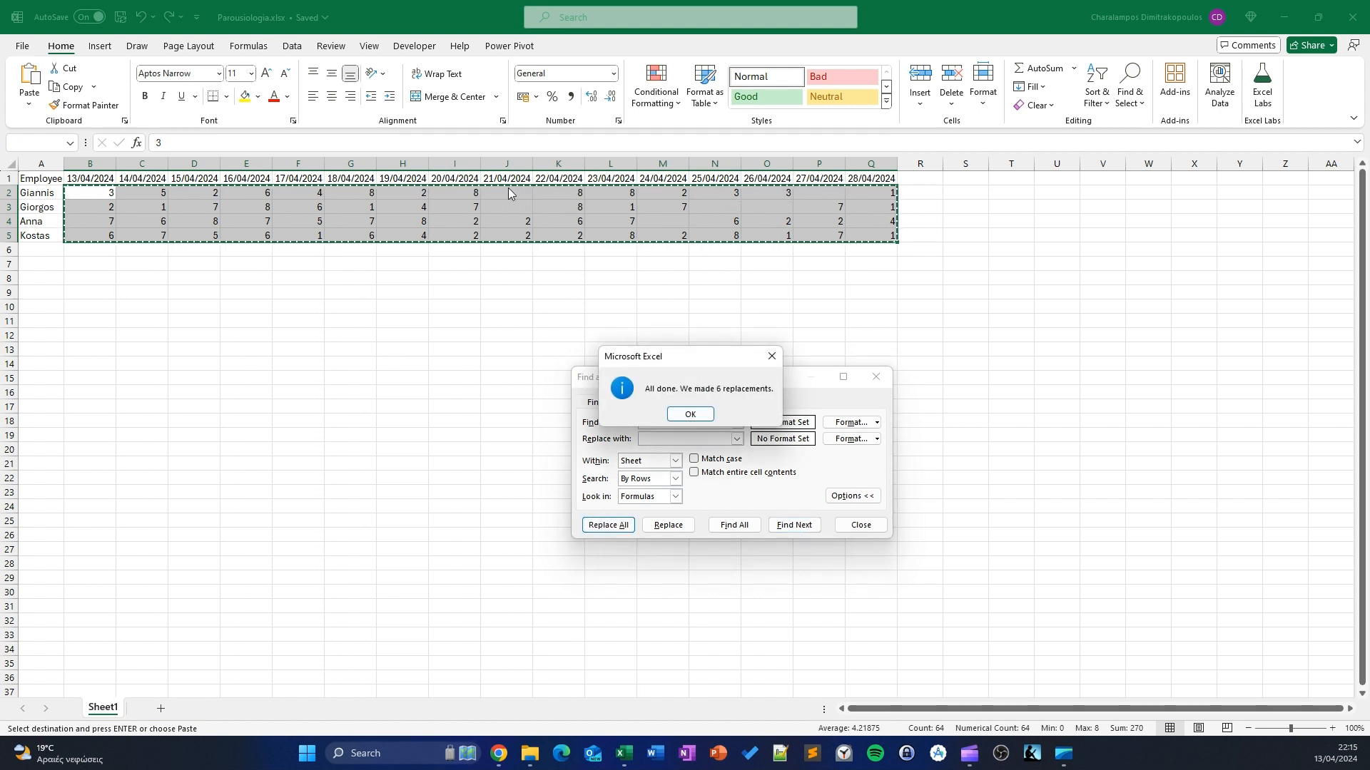
click(690, 415)
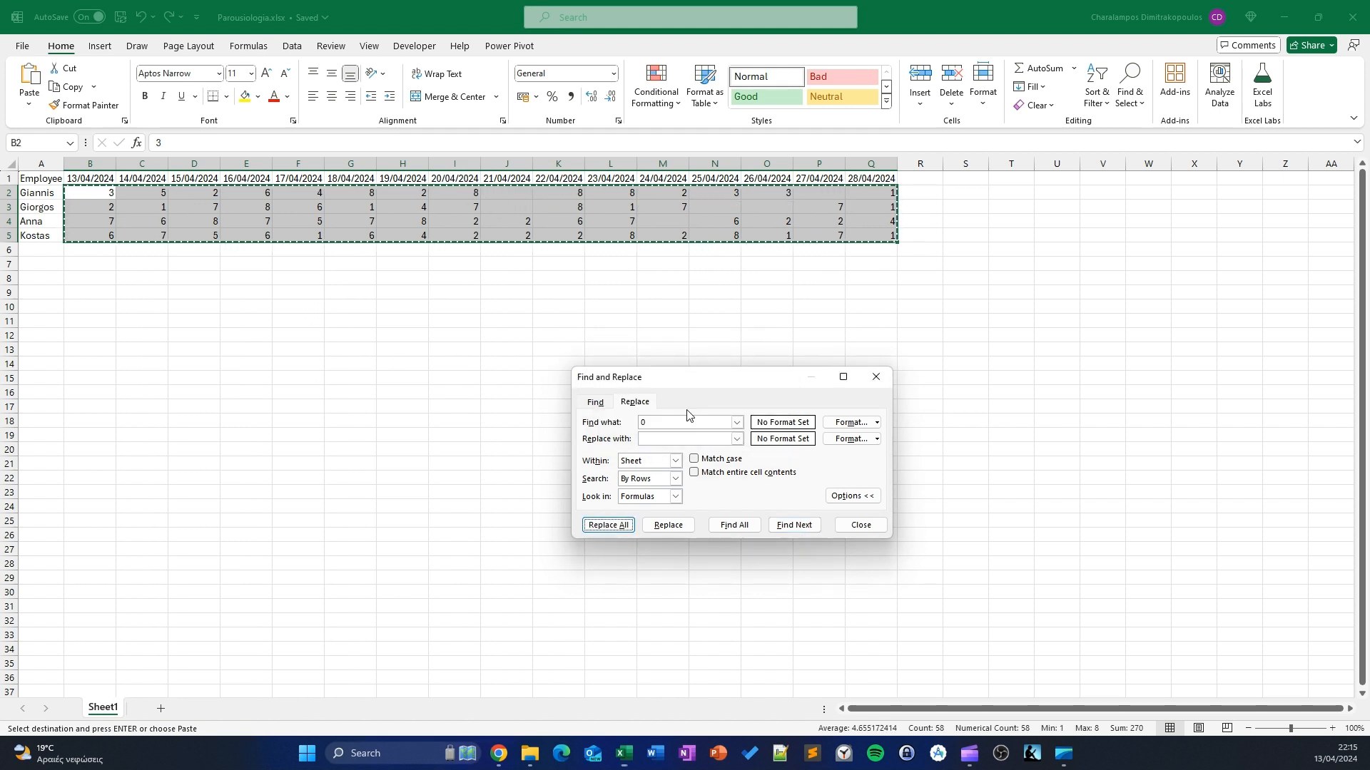
click(876, 376)
click(739, 305)
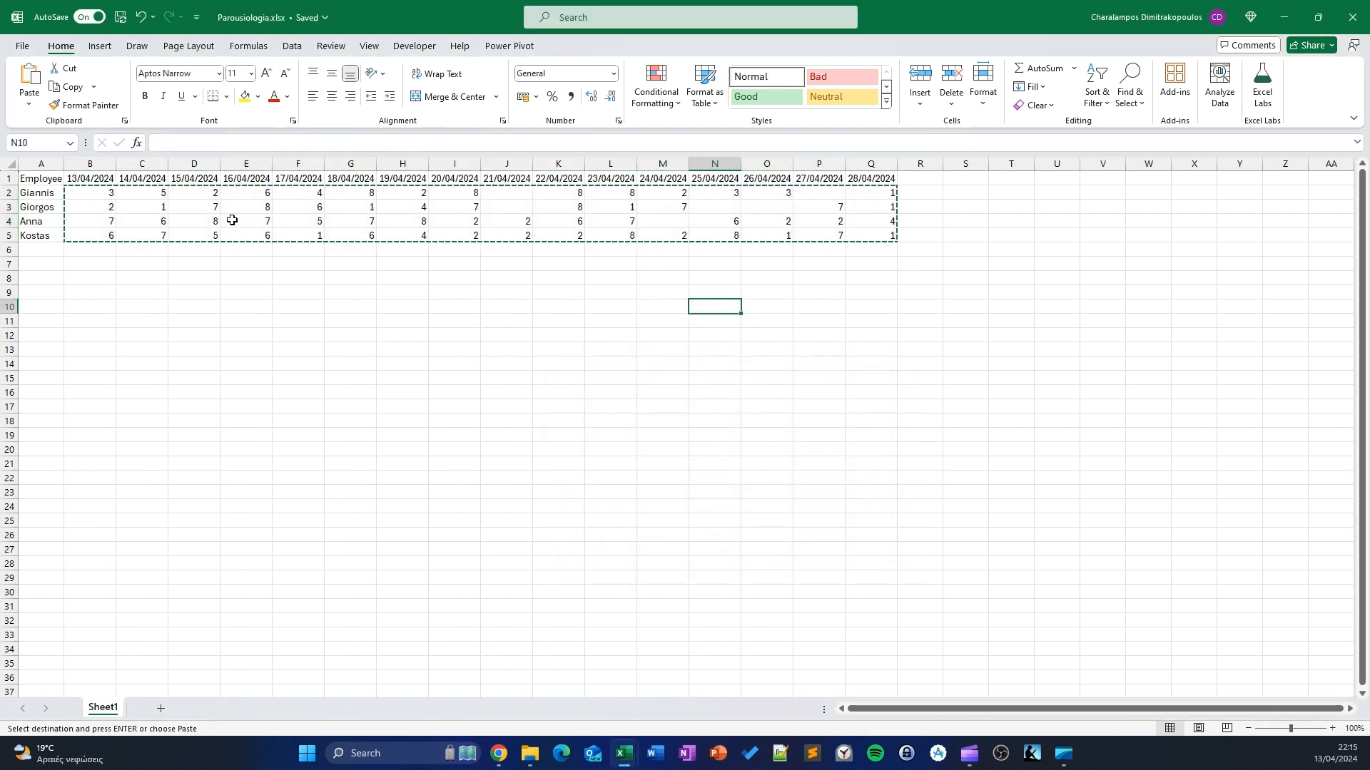
Convert the attendance data in A1:Q5 into a table that uses its first row as headers
click(211, 207)
key(Escape)
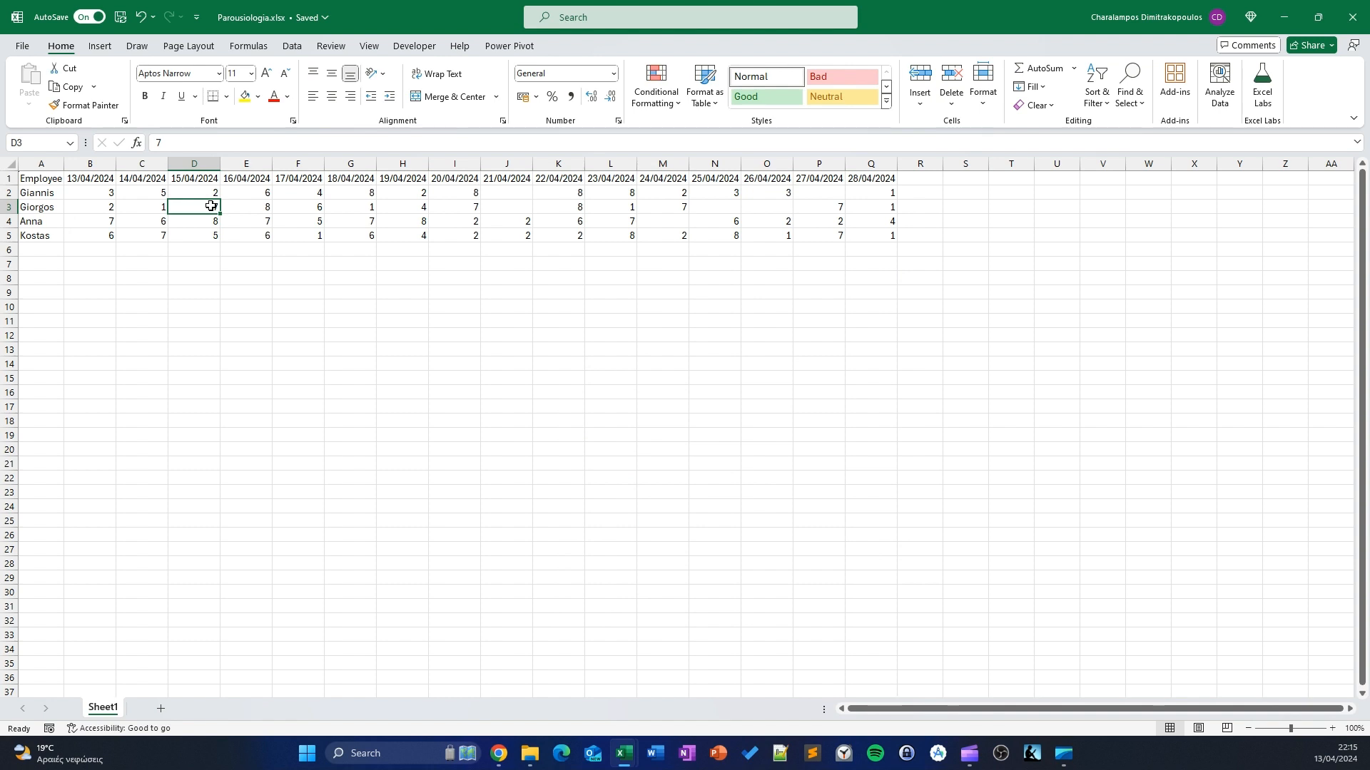
key(ctrl+a)
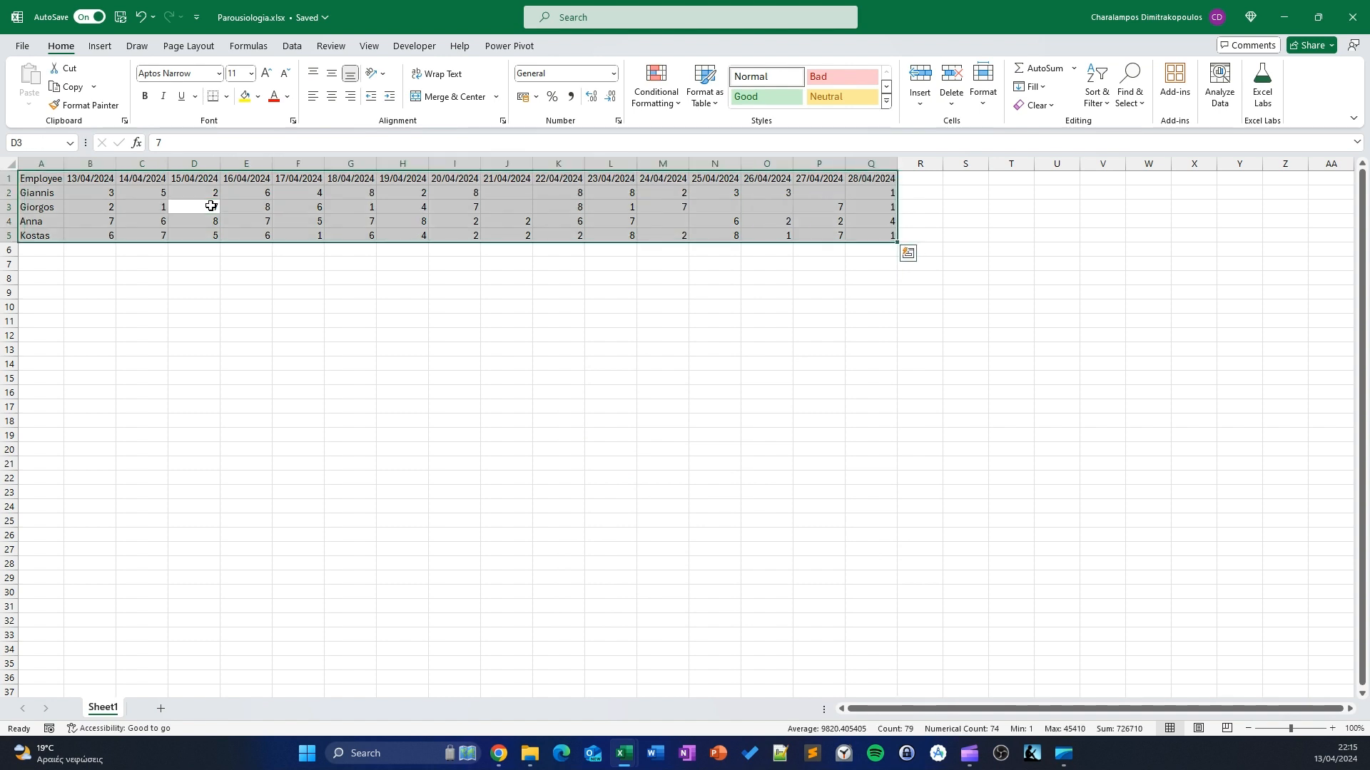
key(ctrl+t)
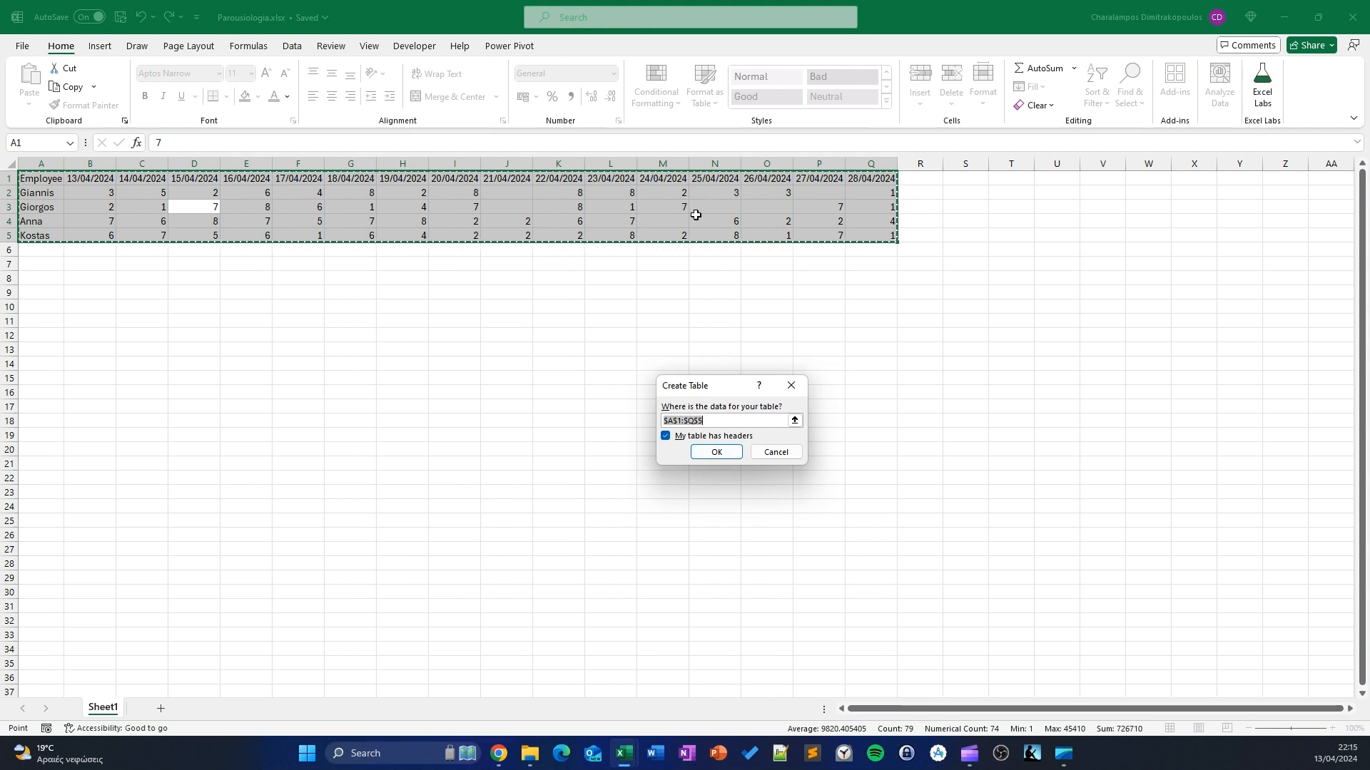
click(722, 453)
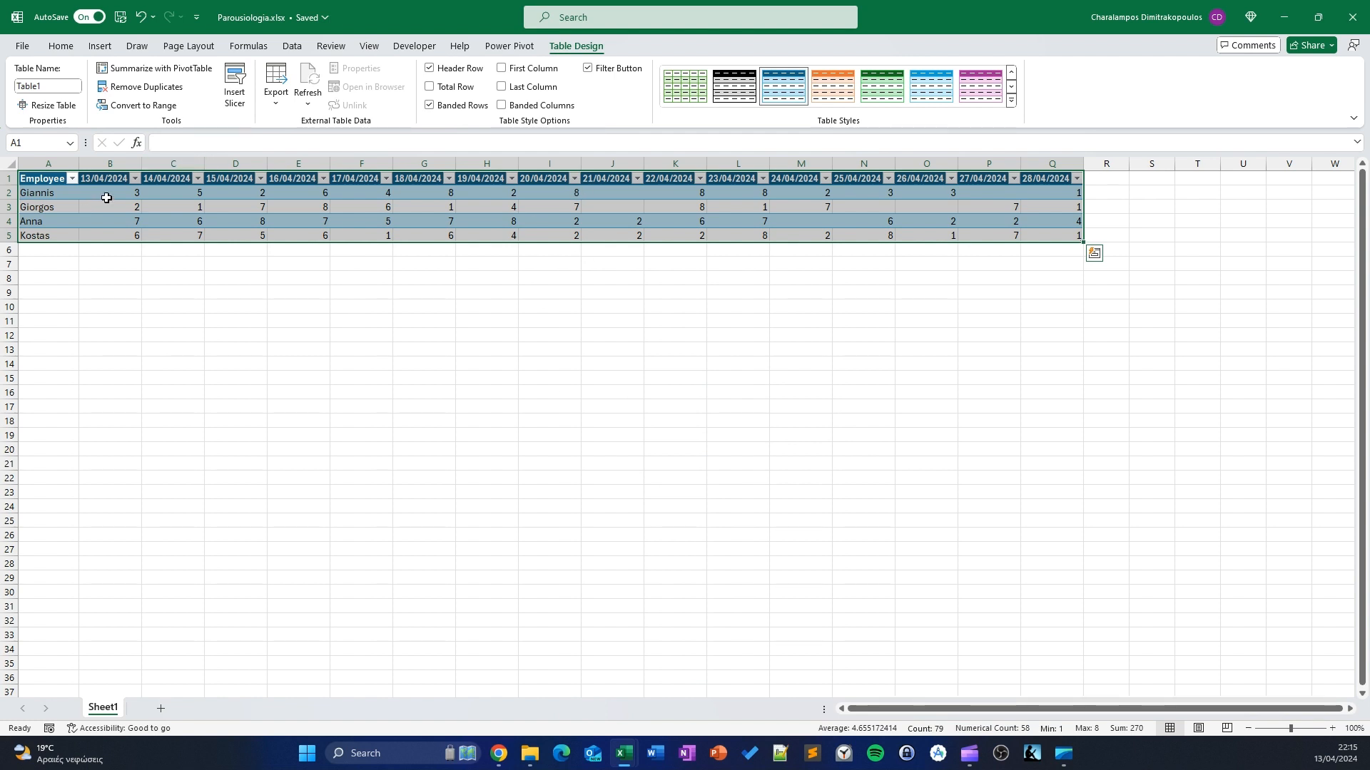
Center the attendance values in B2:Q5 and format them with two decimal places
drag(106, 196, 1071, 232)
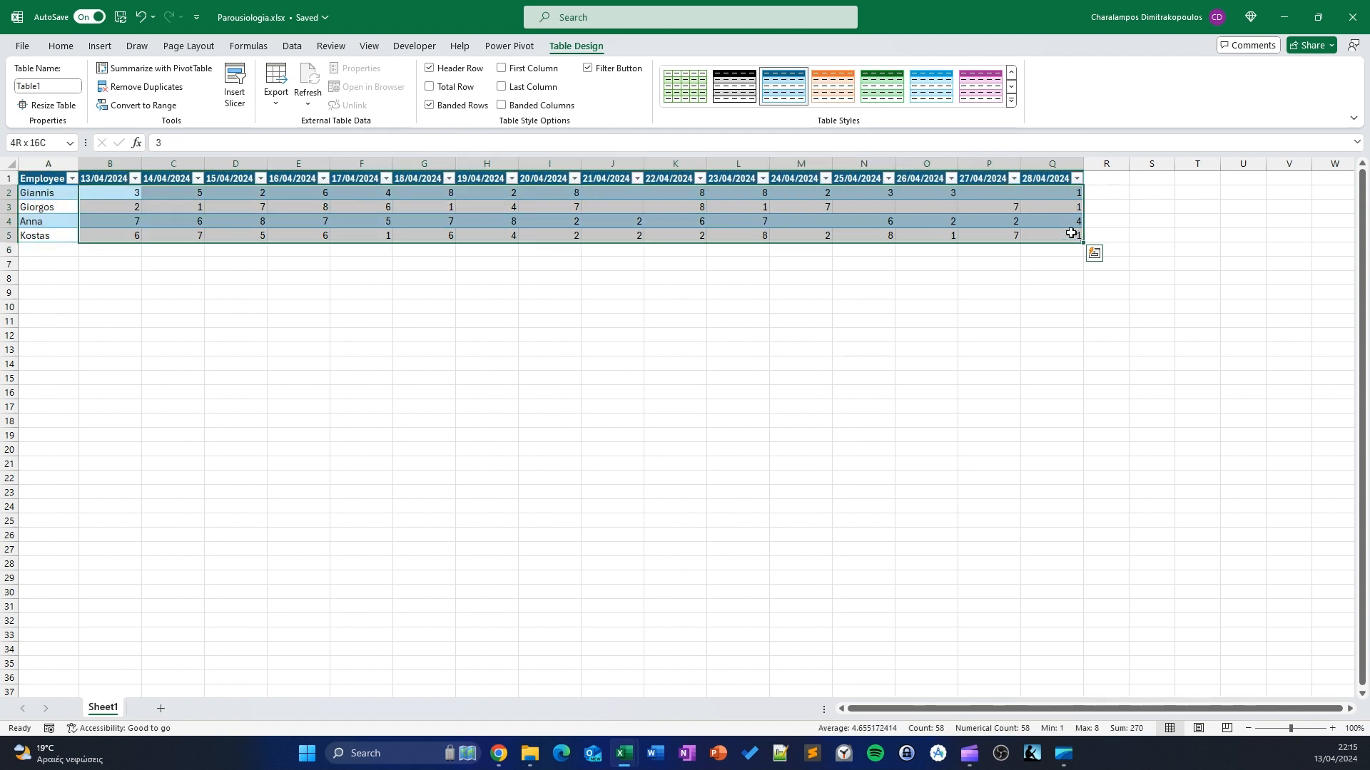
click(61, 45)
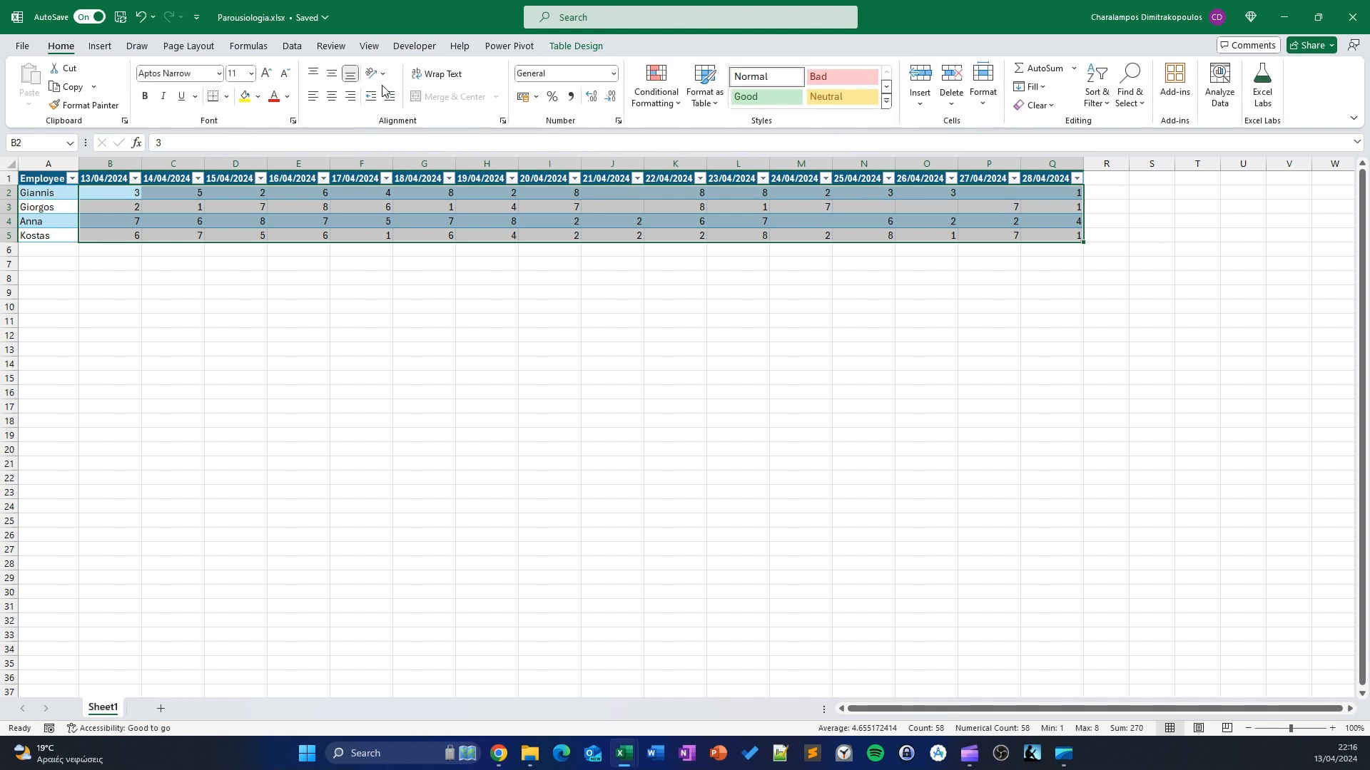
click(332, 96)
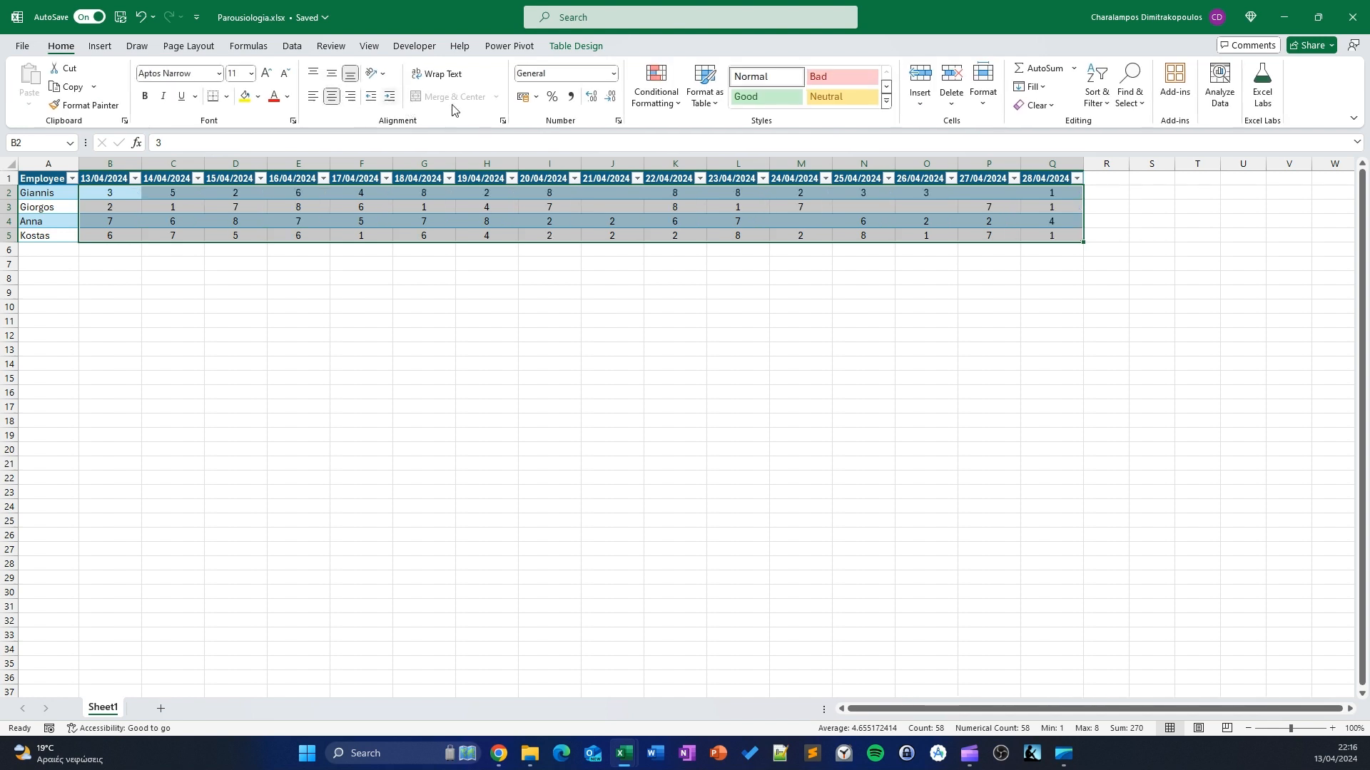
click(593, 100)
click(592, 100)
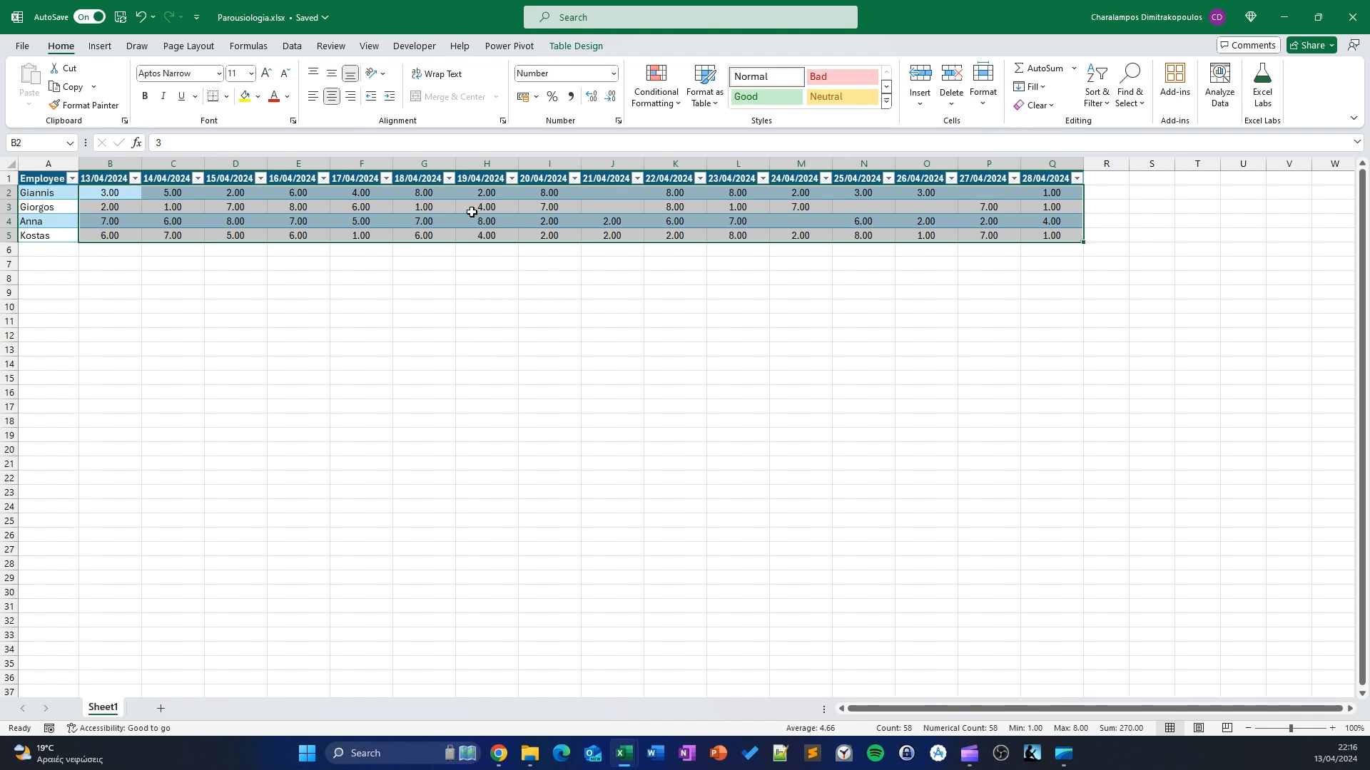
click(314, 349)
Turn on the table's first-column emphasis so the employee names are bold
click(127, 209)
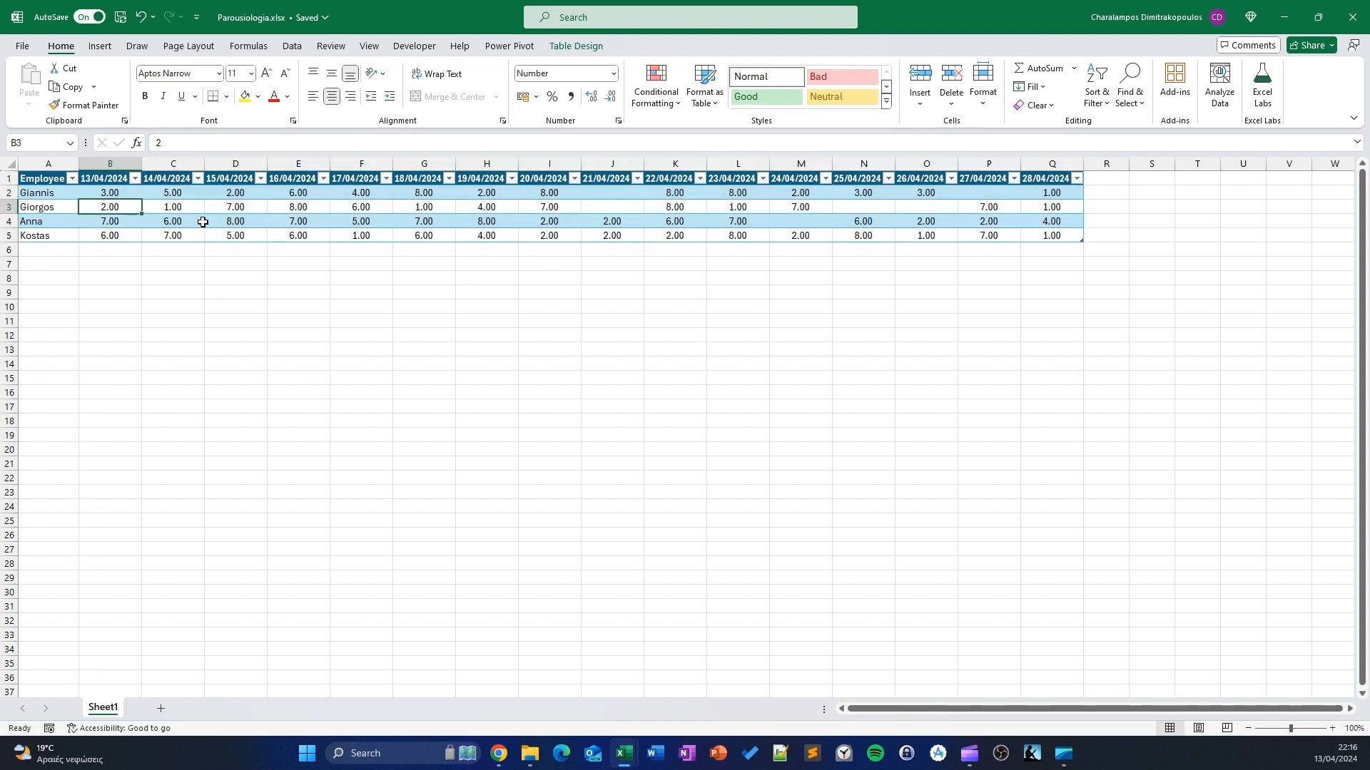
click(582, 47)
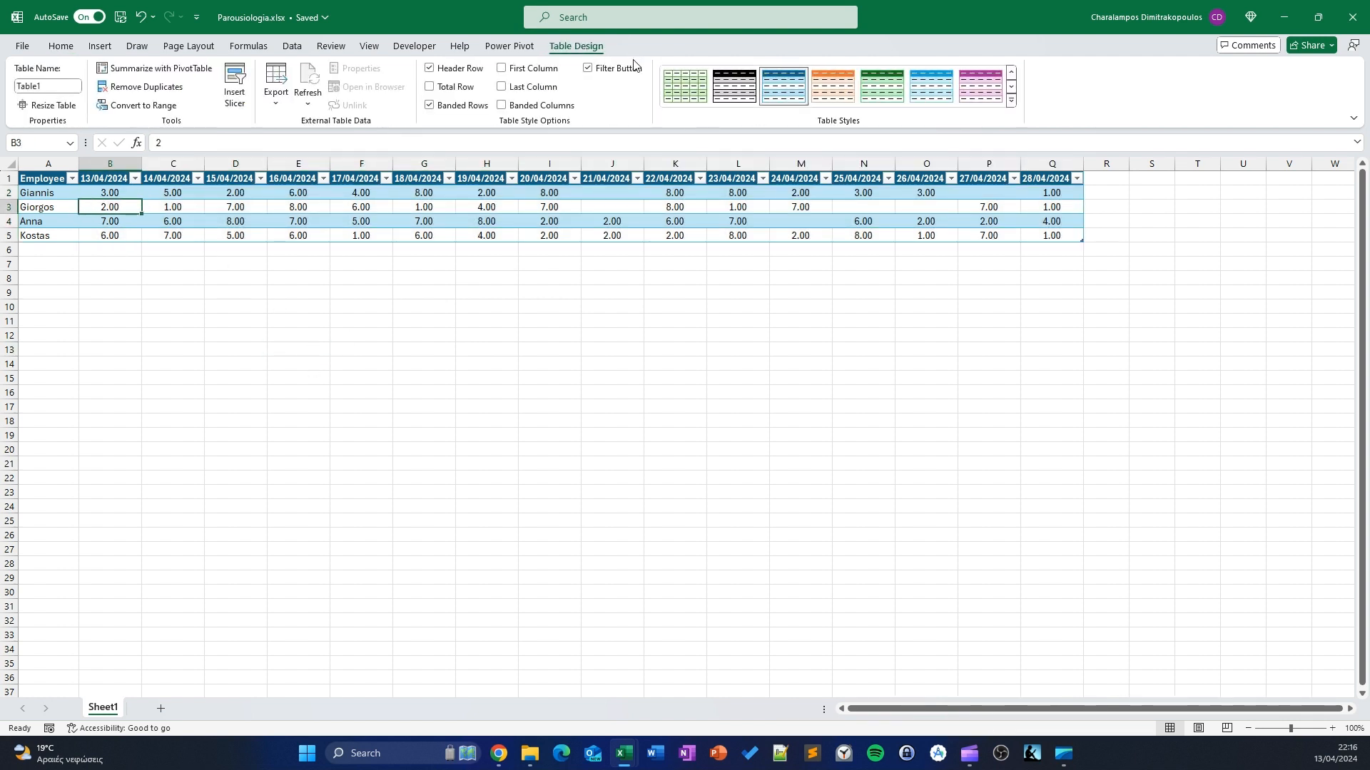
click(541, 69)
drag(50, 190, 55, 235)
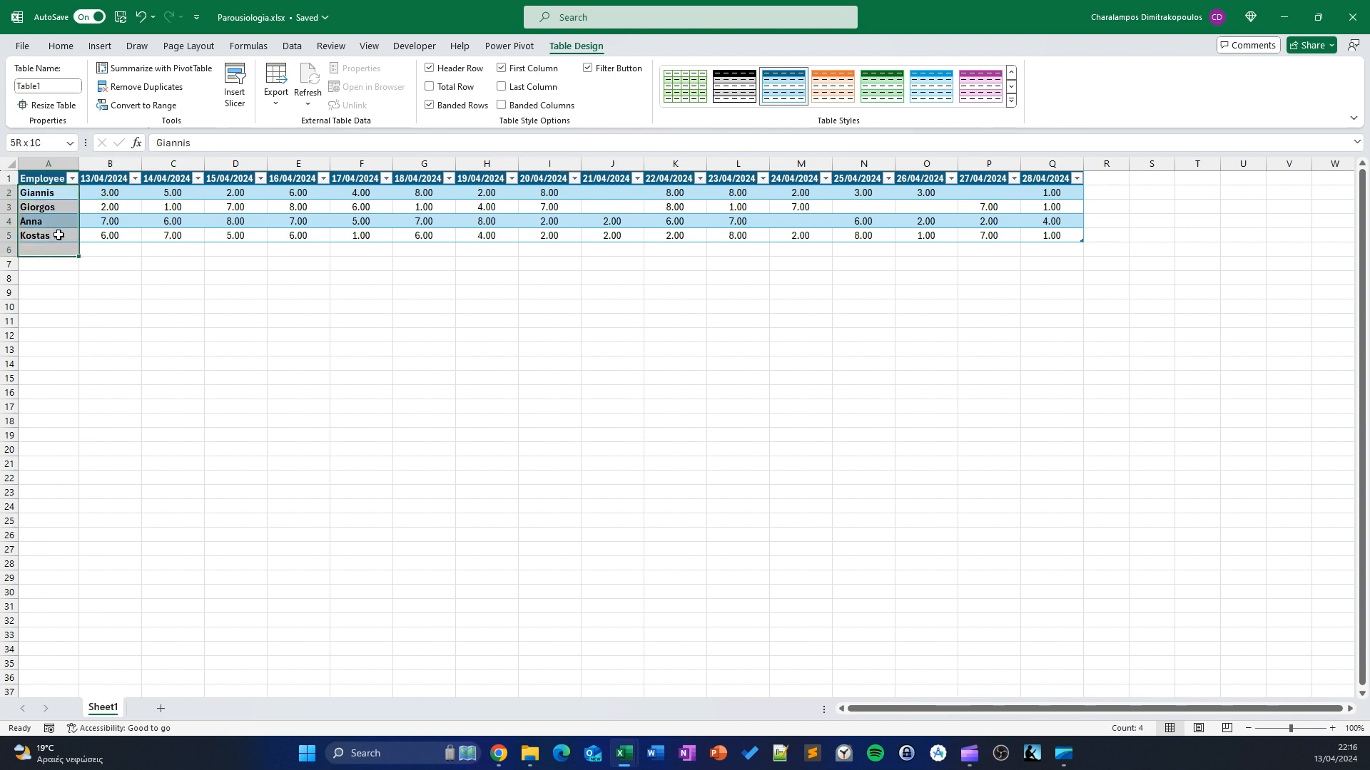
click(487, 207)
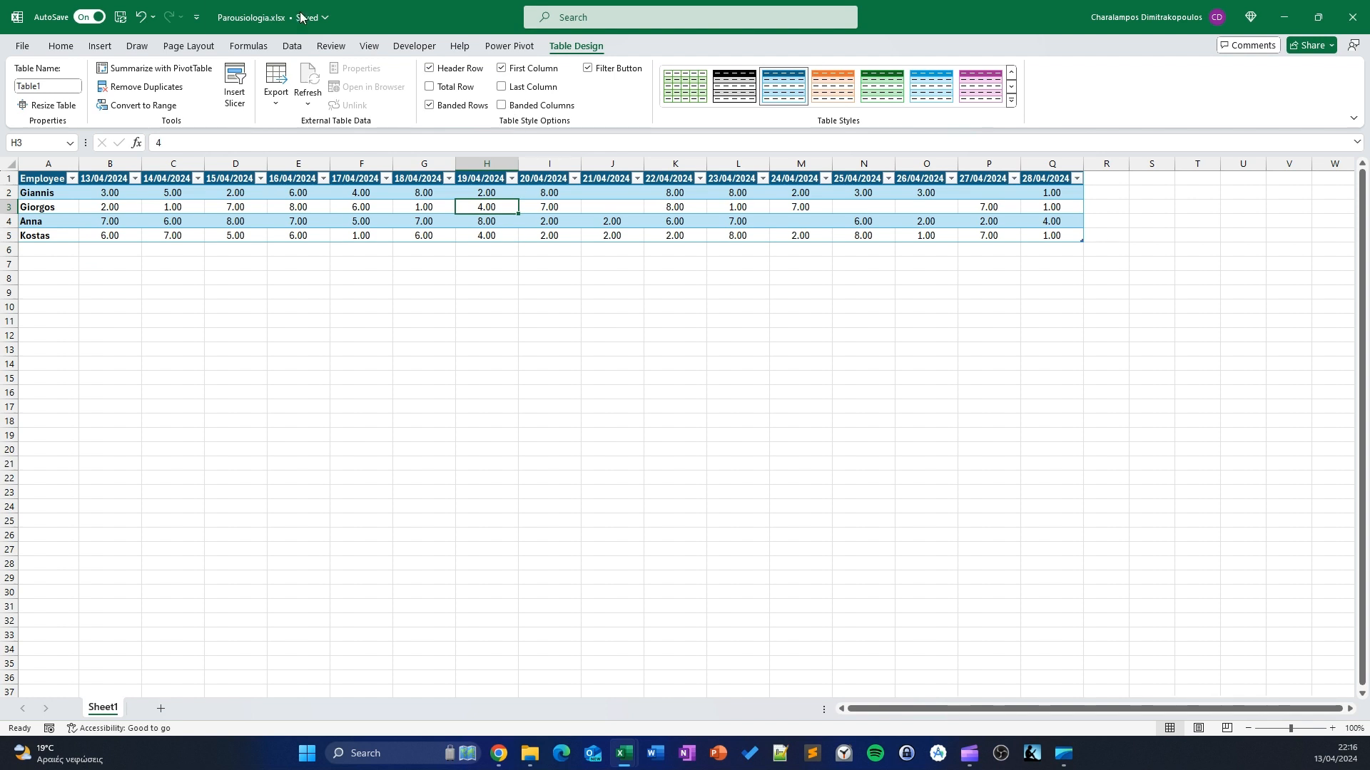
Try a total row on the table, inspect its formula under 28/04/2024, and remove the row again
click(468, 88)
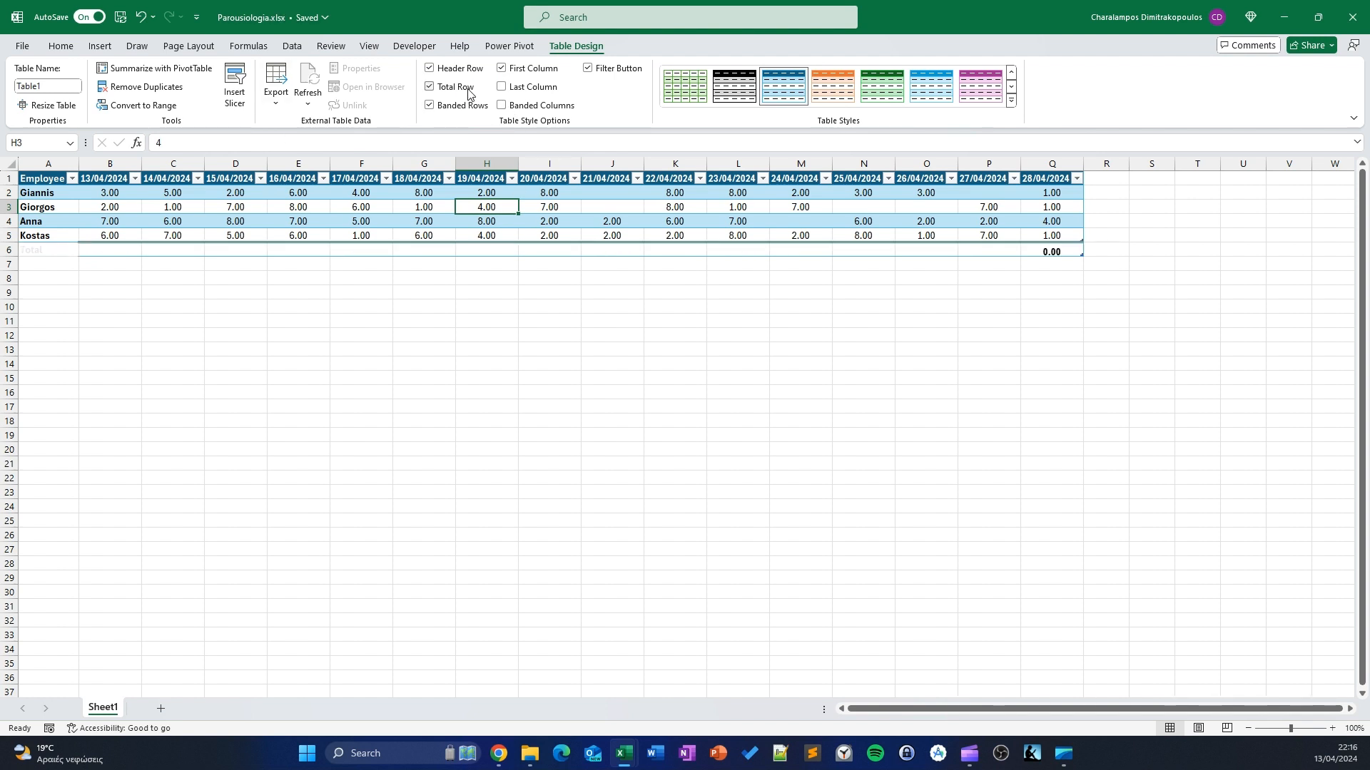
click(118, 249)
click(1050, 249)
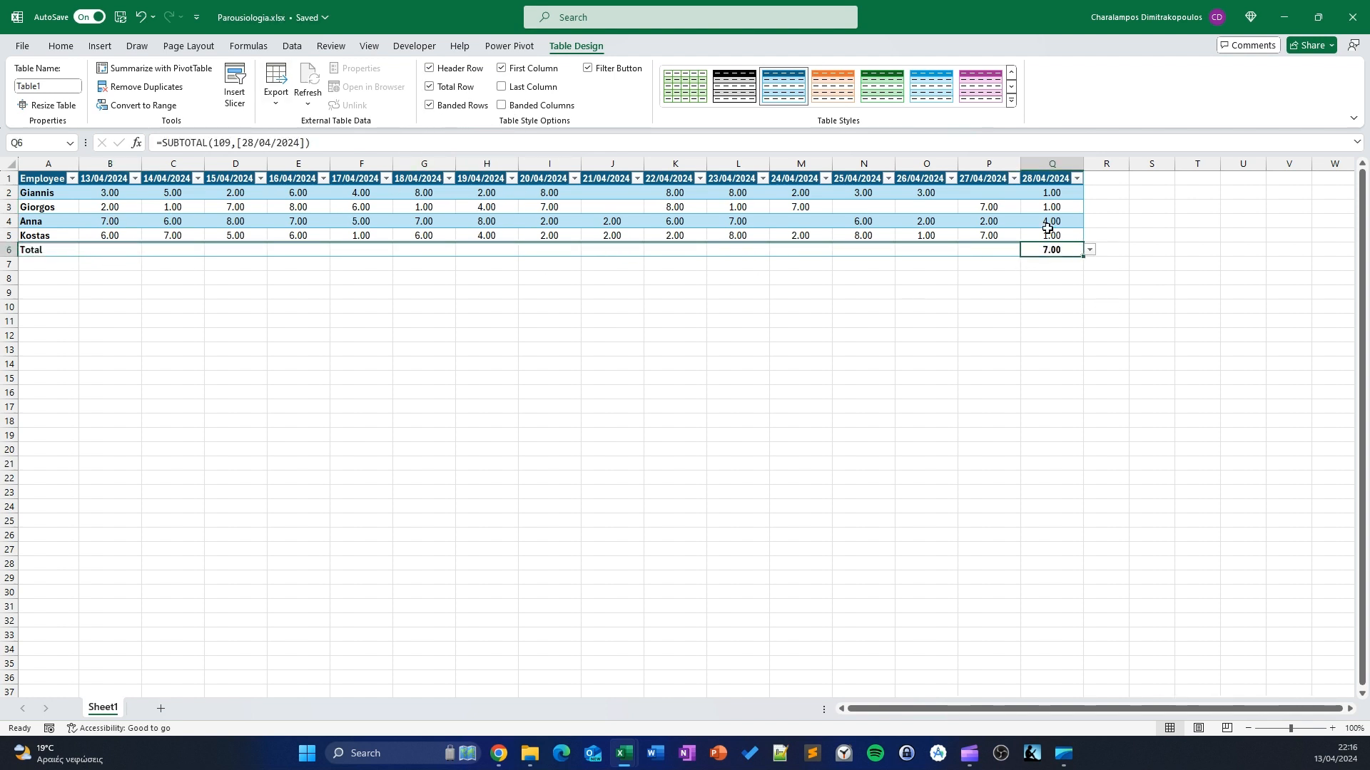
click(457, 87)
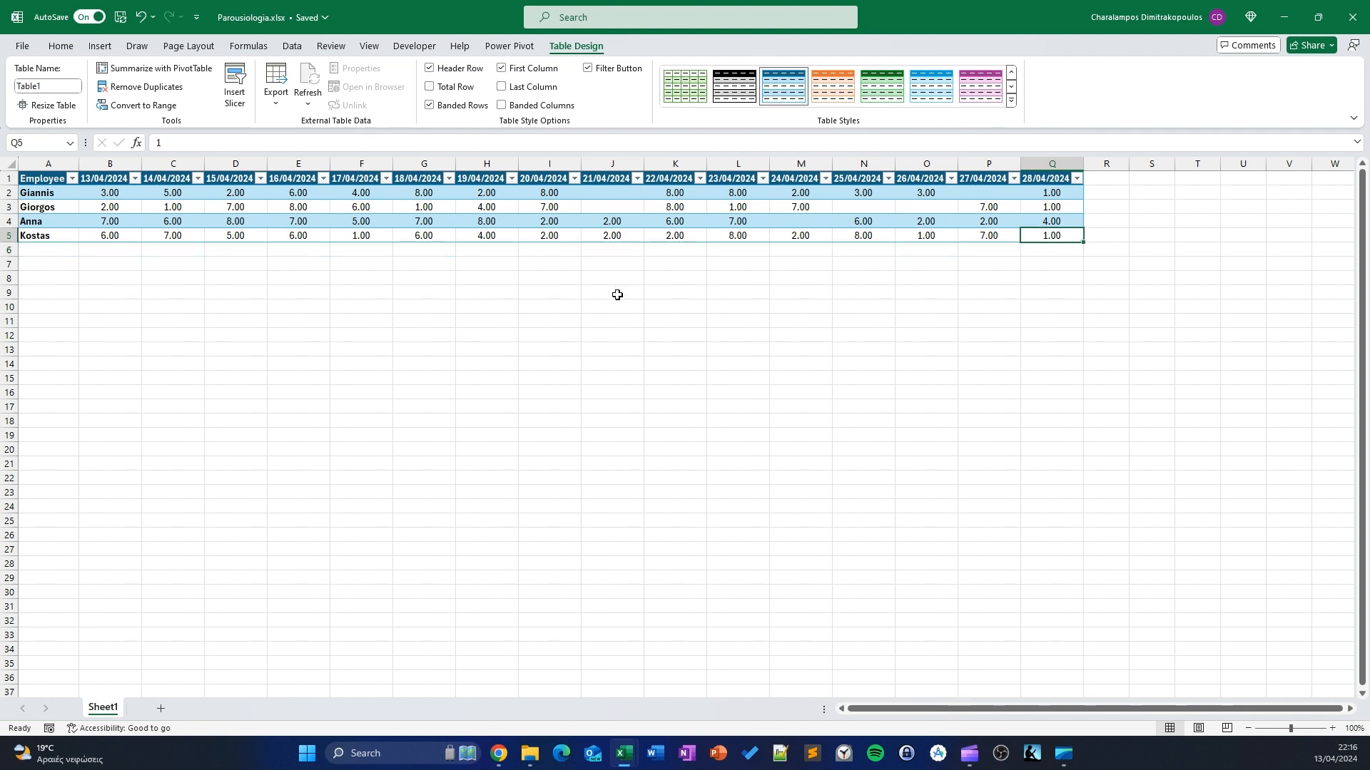
click(550, 420)
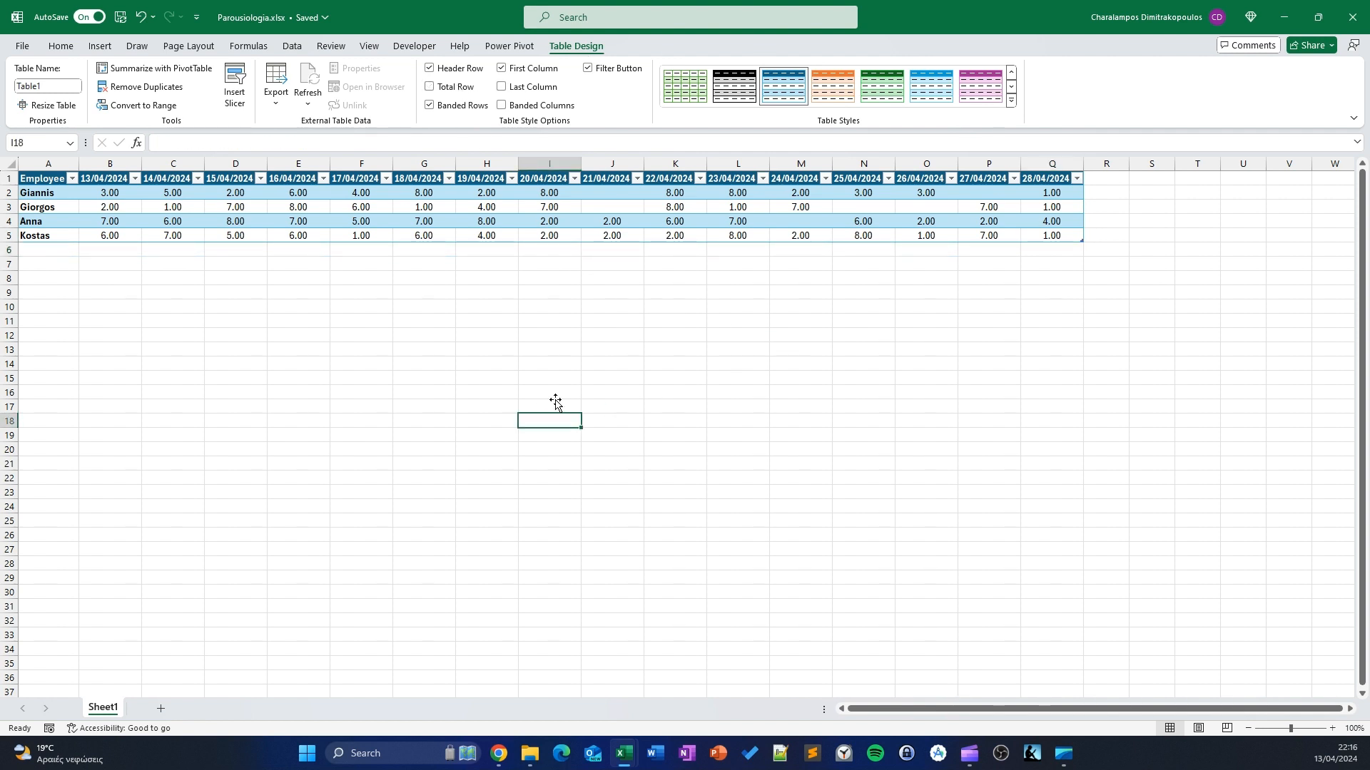
Freeze the panes at B2 so the date header row and the employee column stay fixed
click(100, 193)
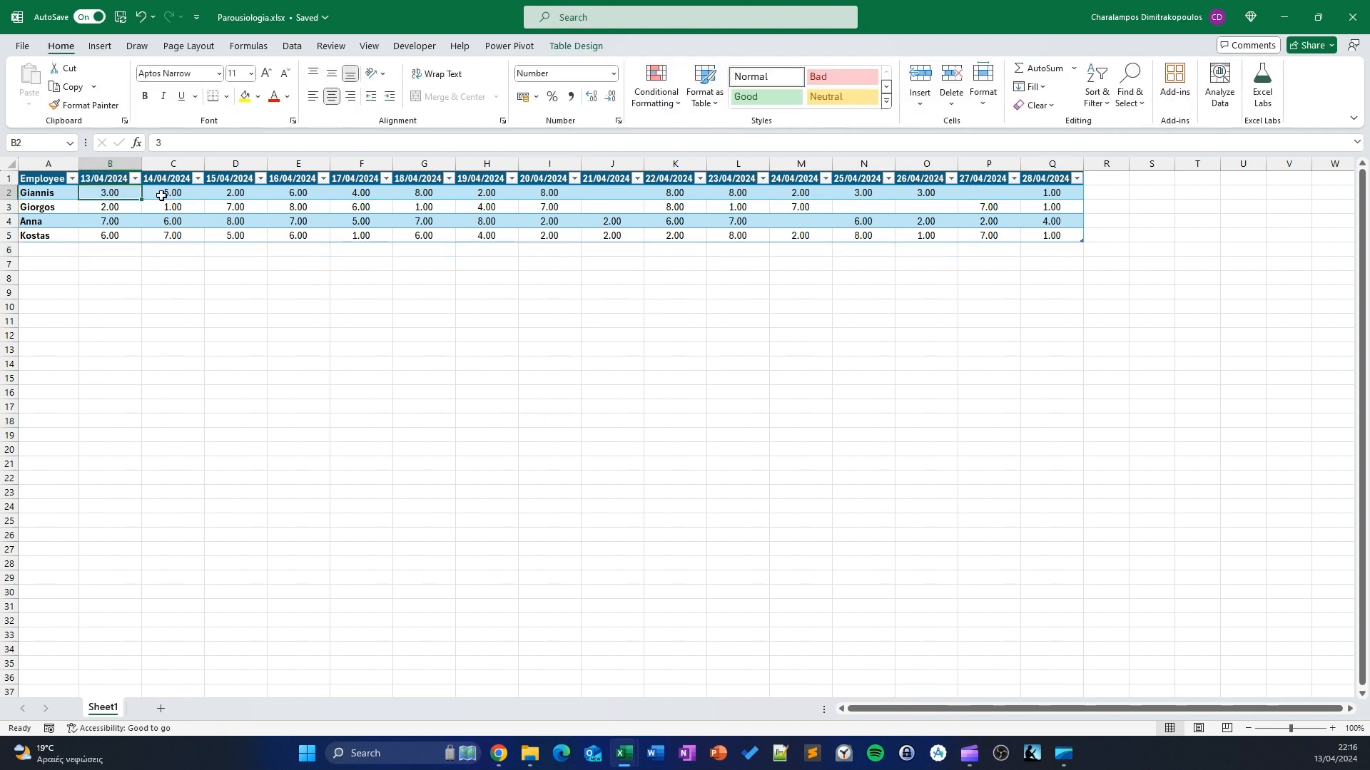
click(370, 46)
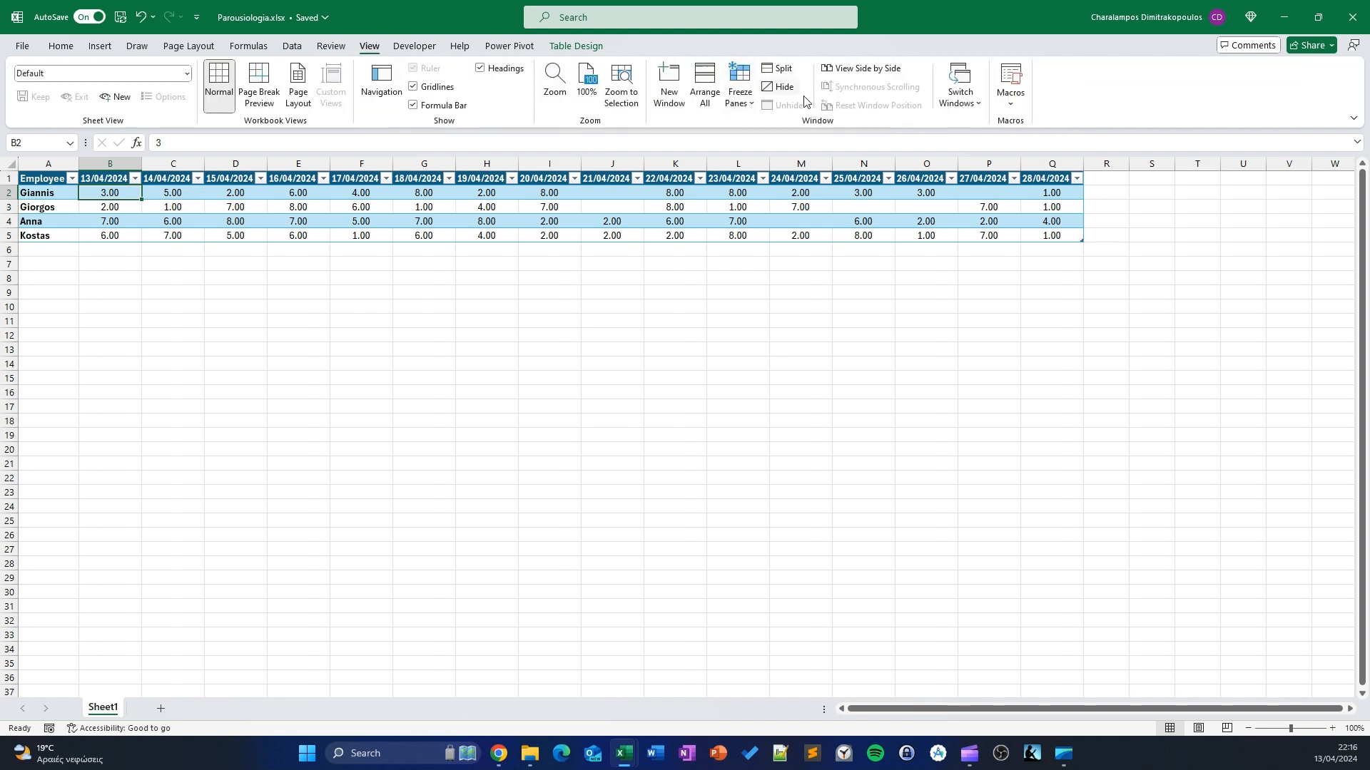
click(755, 105)
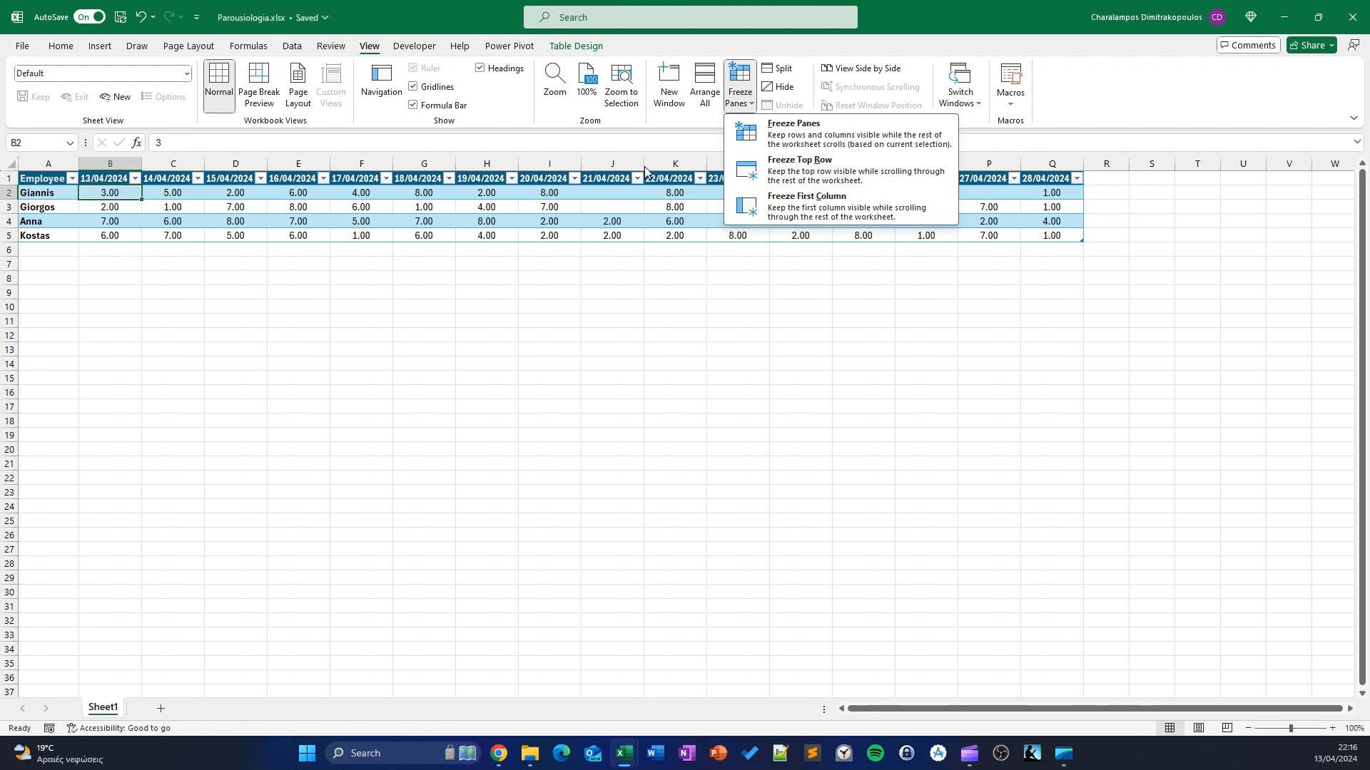
click(735, 138)
Scroll the sheet horizontally and vertically to check how the frozen header row and employee column behave
scroll(511, 322, right, 5)
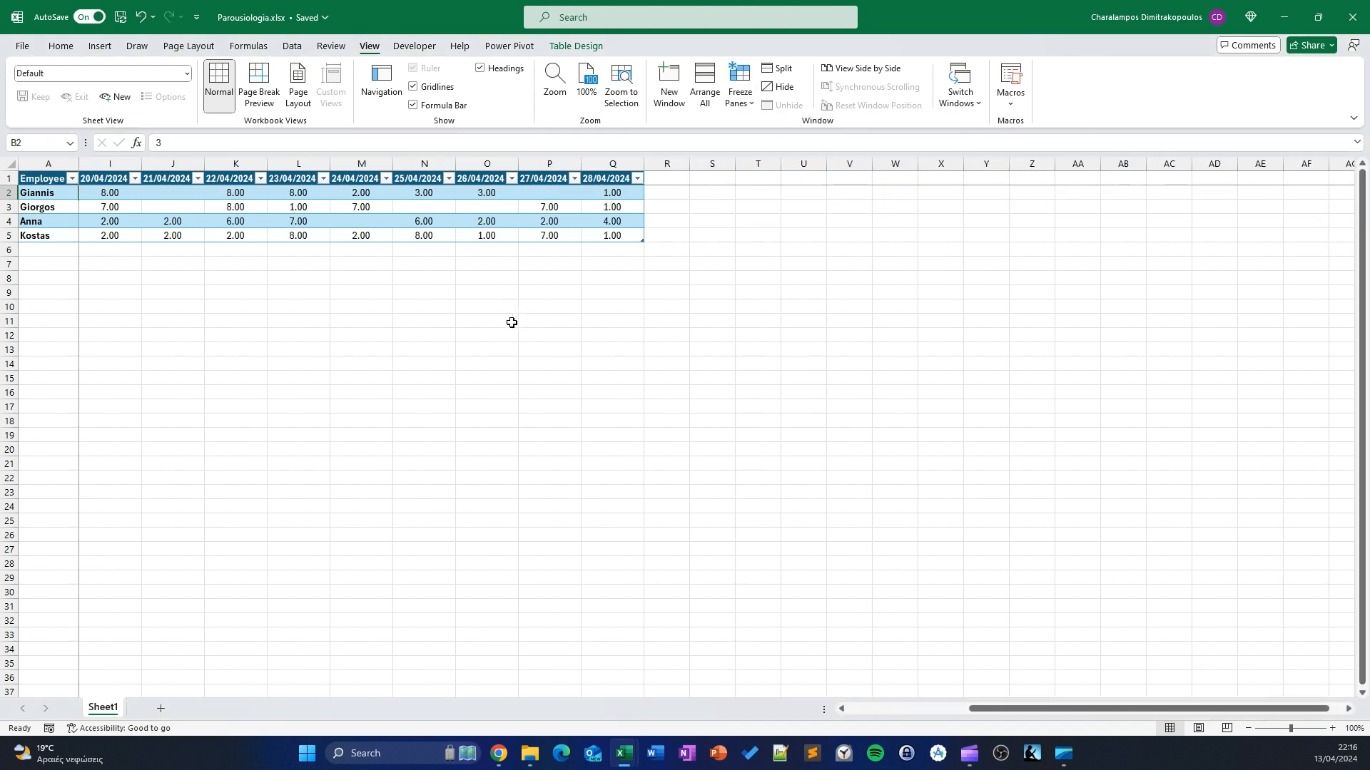
scroll(512, 323, right, 2)
scroll(528, 327, left, 5)
scroll(533, 328, right, 3)
scroll(182, 267, down, 5)
scroll(171, 267, up, 5)
scroll(195, 294, down, 5)
scroll(33, 294, up, 5)
scroll(111, 207, down, 5)
scroll(207, 278, up, 5)
scroll(199, 269, right, 2)
Try to extend the table's date headers from P1:Q1 through column W as a fill series
click(649, 292)
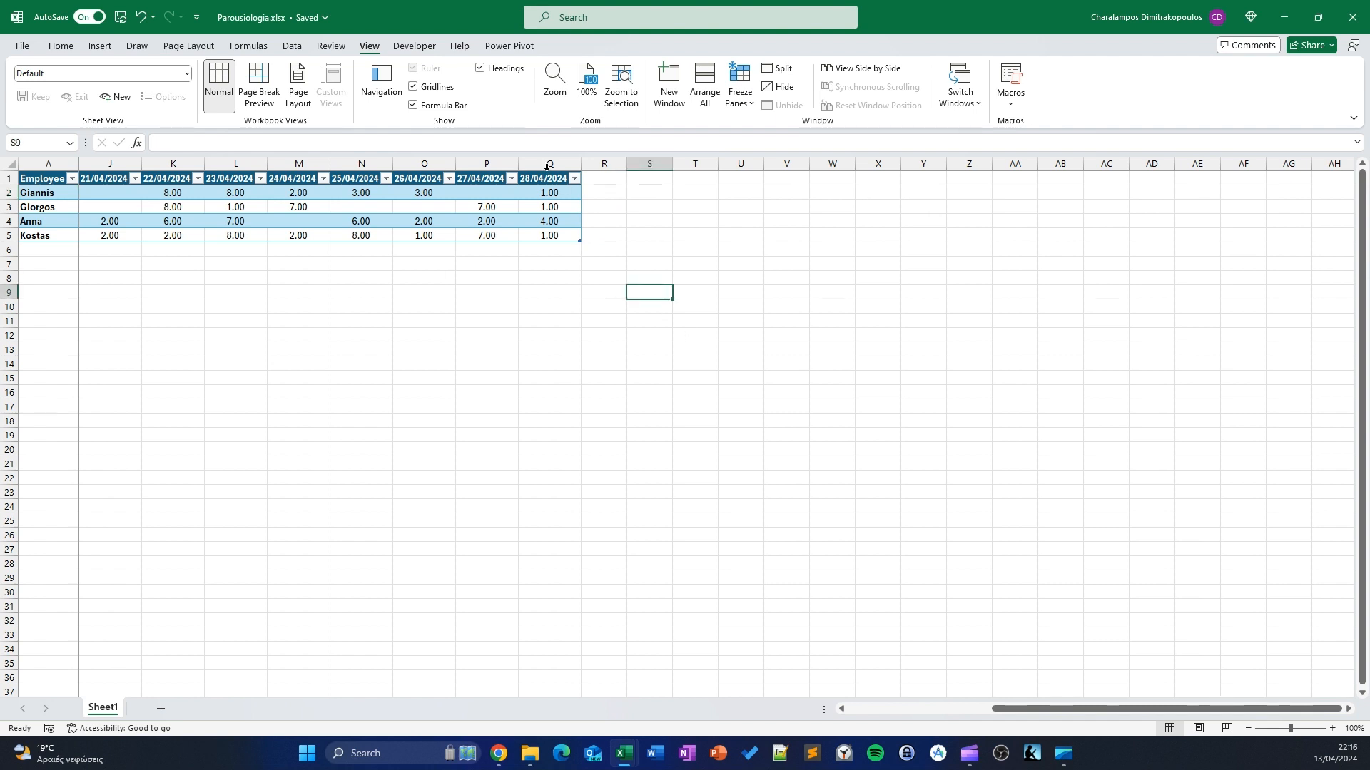
click(548, 176)
drag(582, 186, 841, 179)
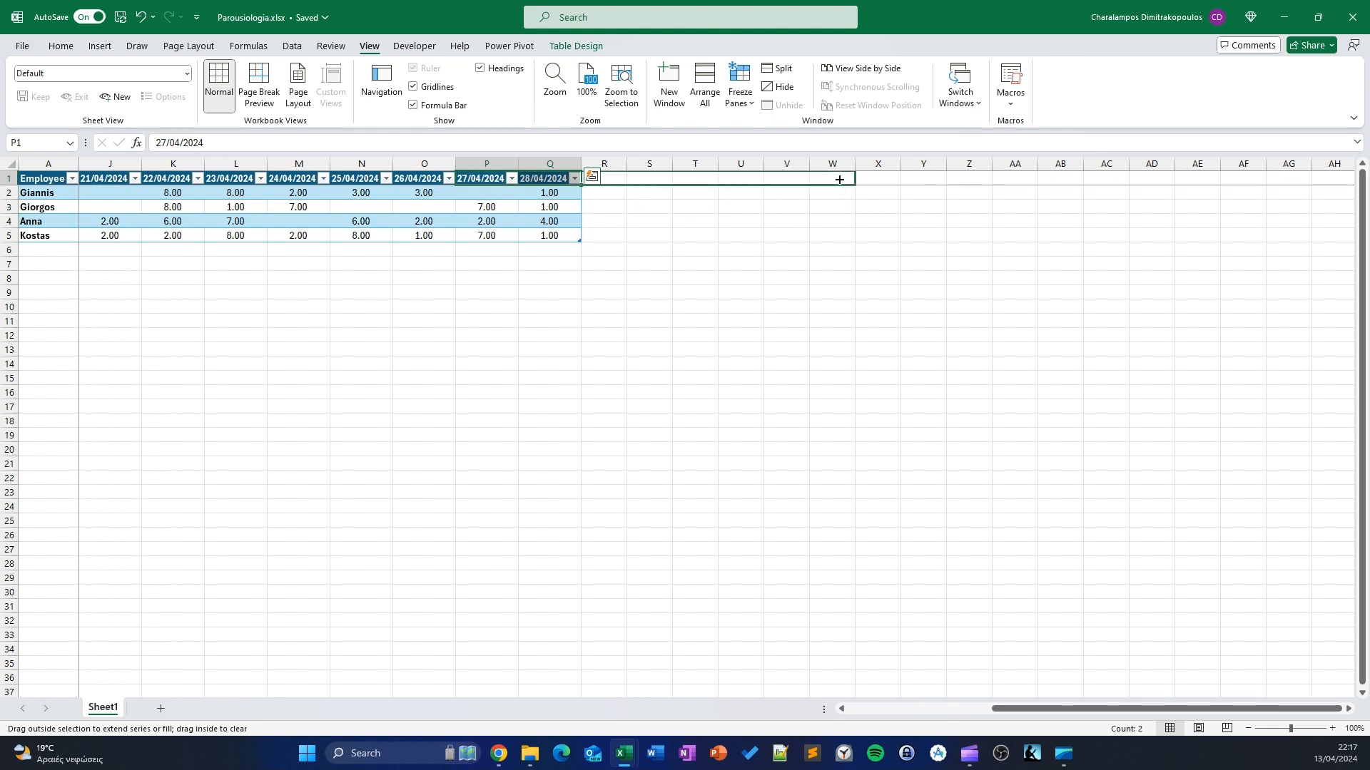
click(781, 275)
drag(610, 172, 861, 159)
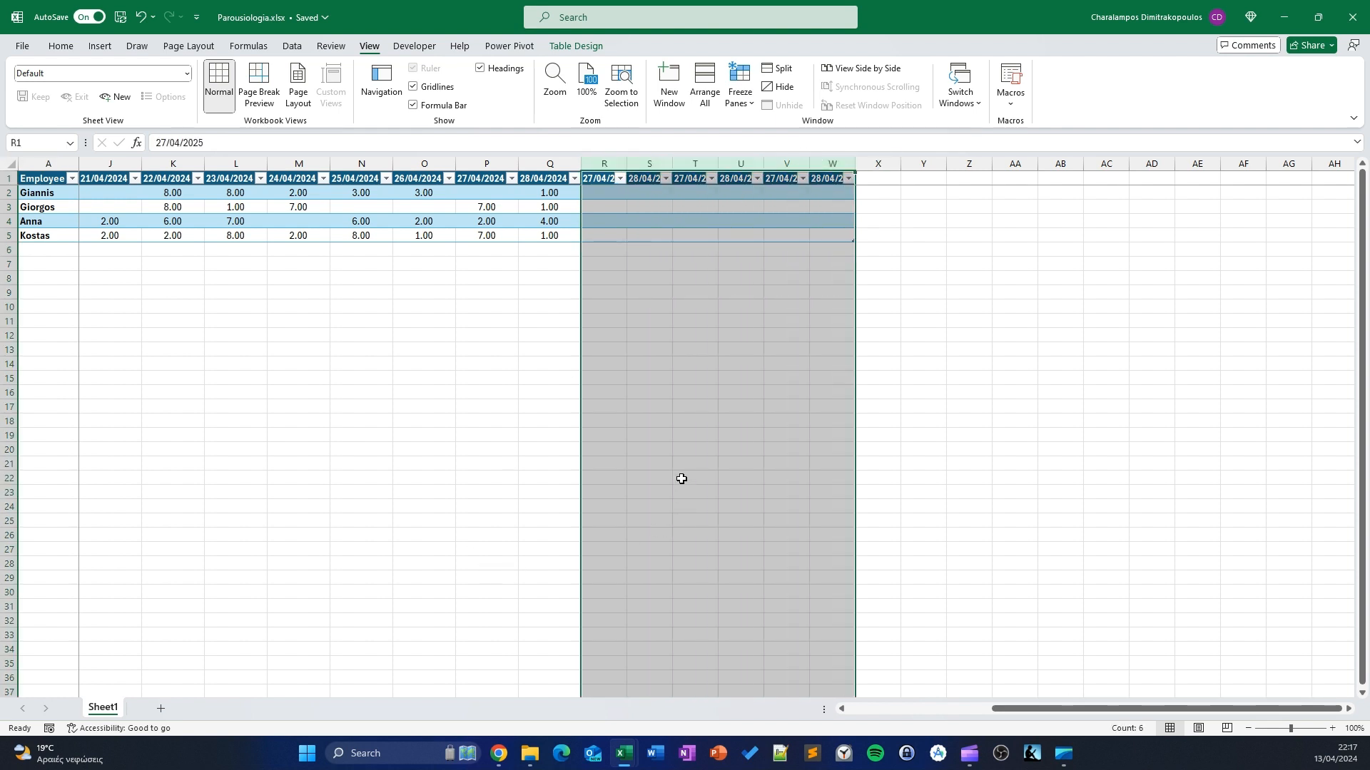
click(823, 420)
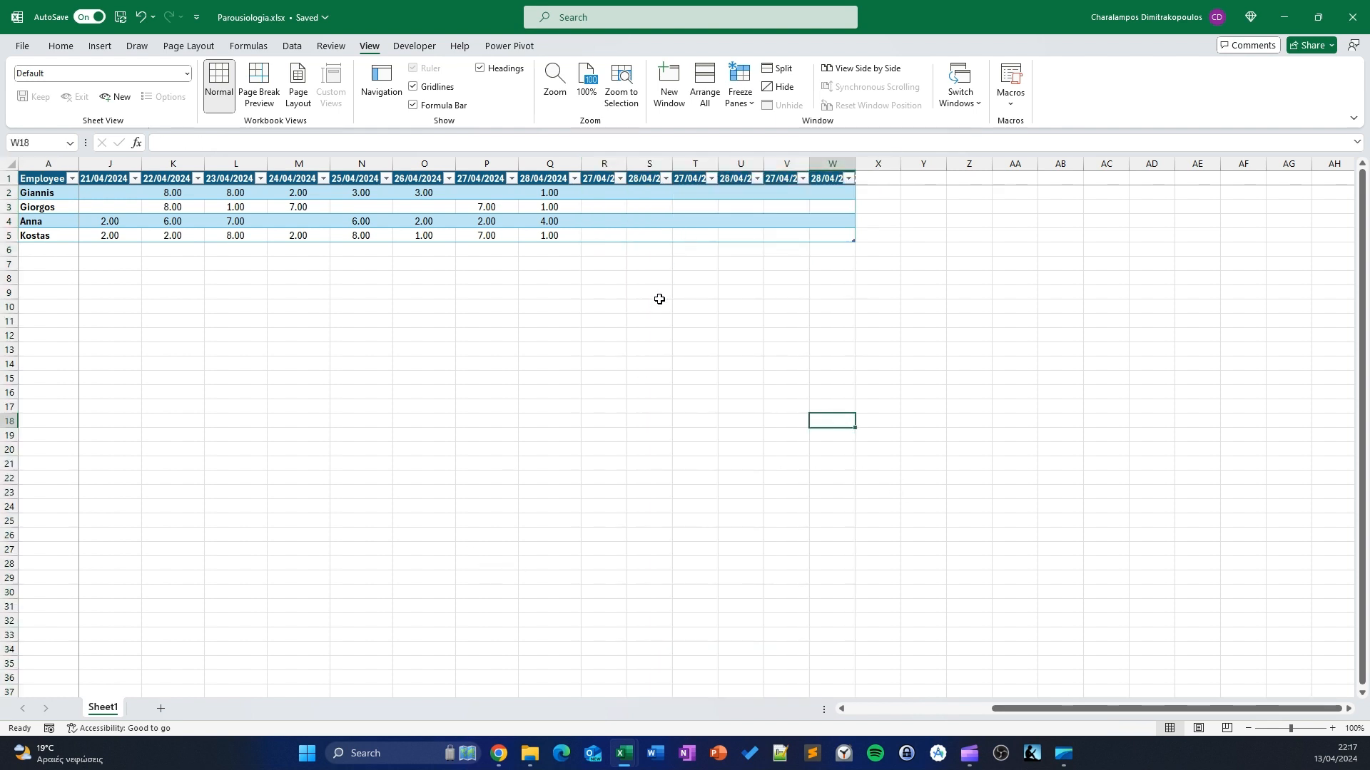
Widen column R to inspect its filled date, and delete the wrongly extended columns R to W
click(483, 180)
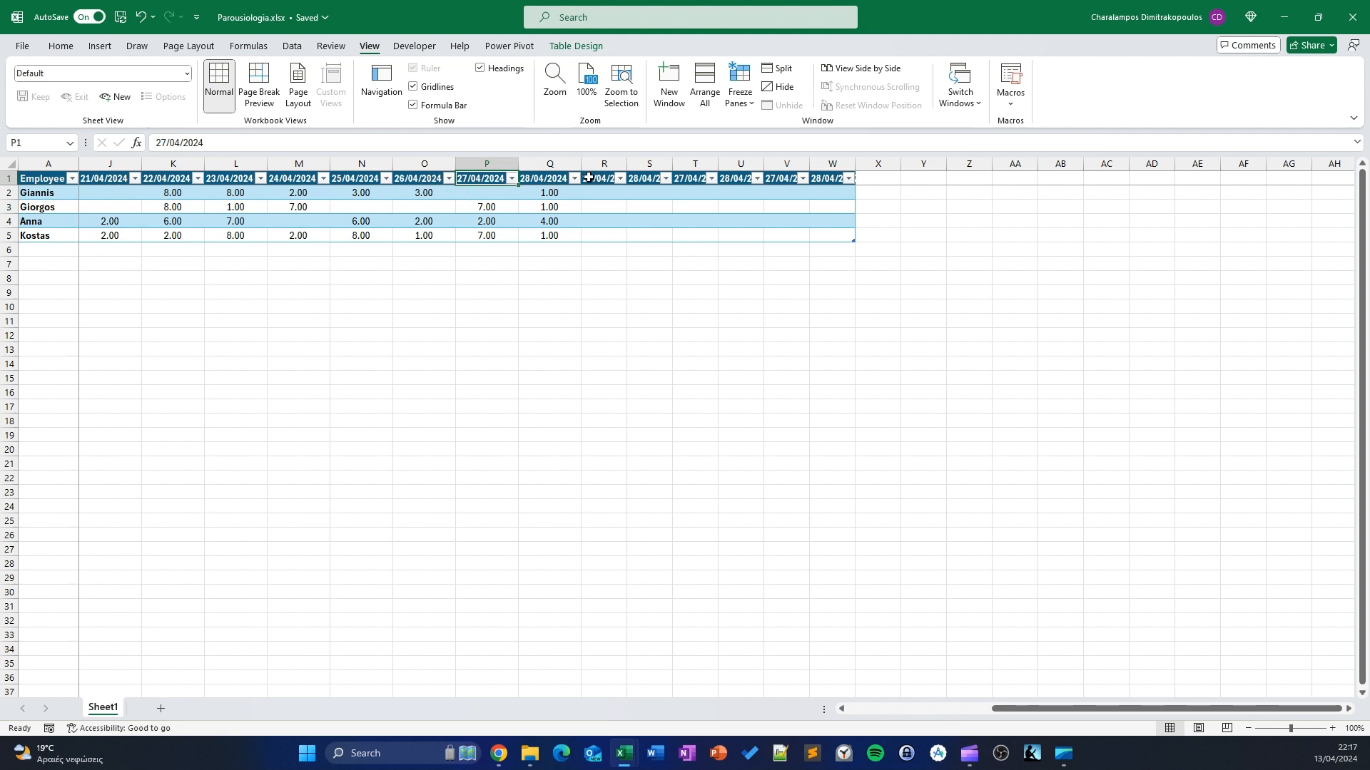
drag(627, 165, 639, 164)
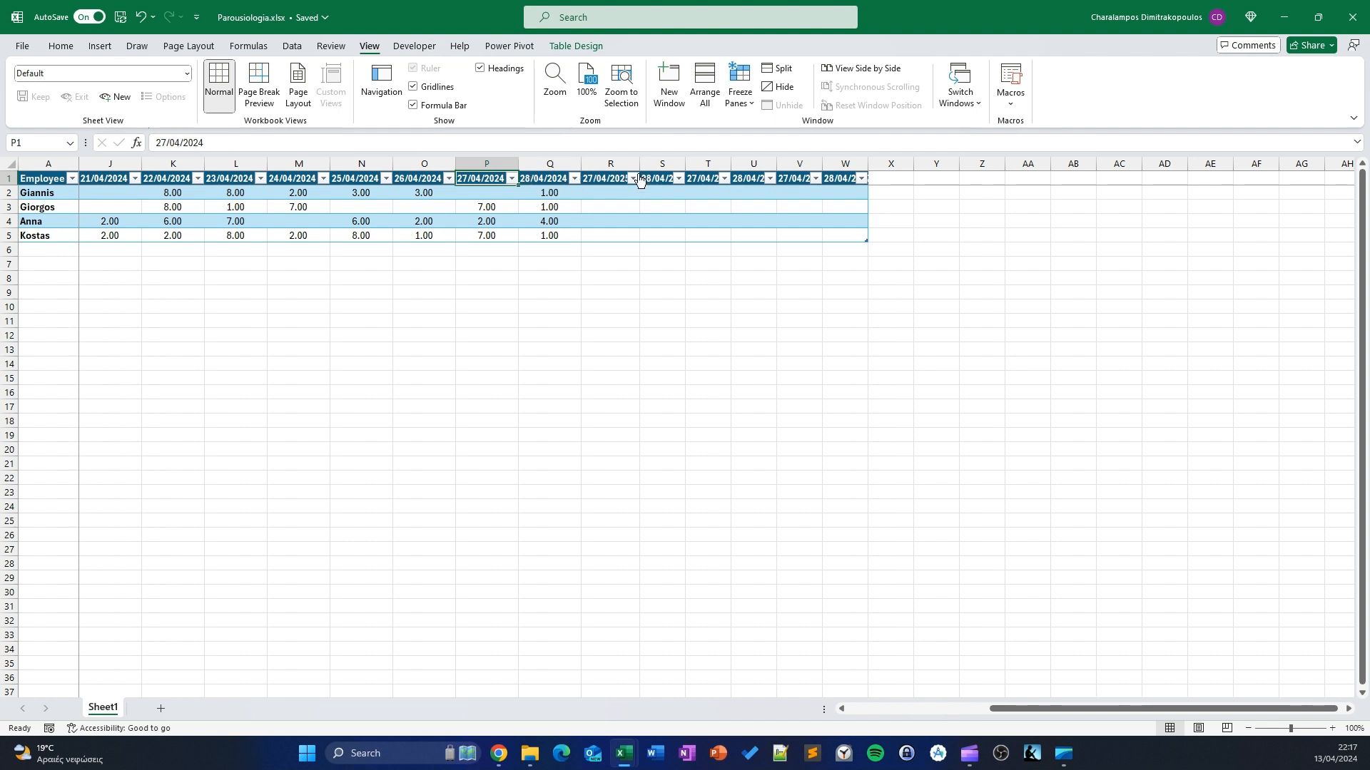
drag(607, 162, 834, 127)
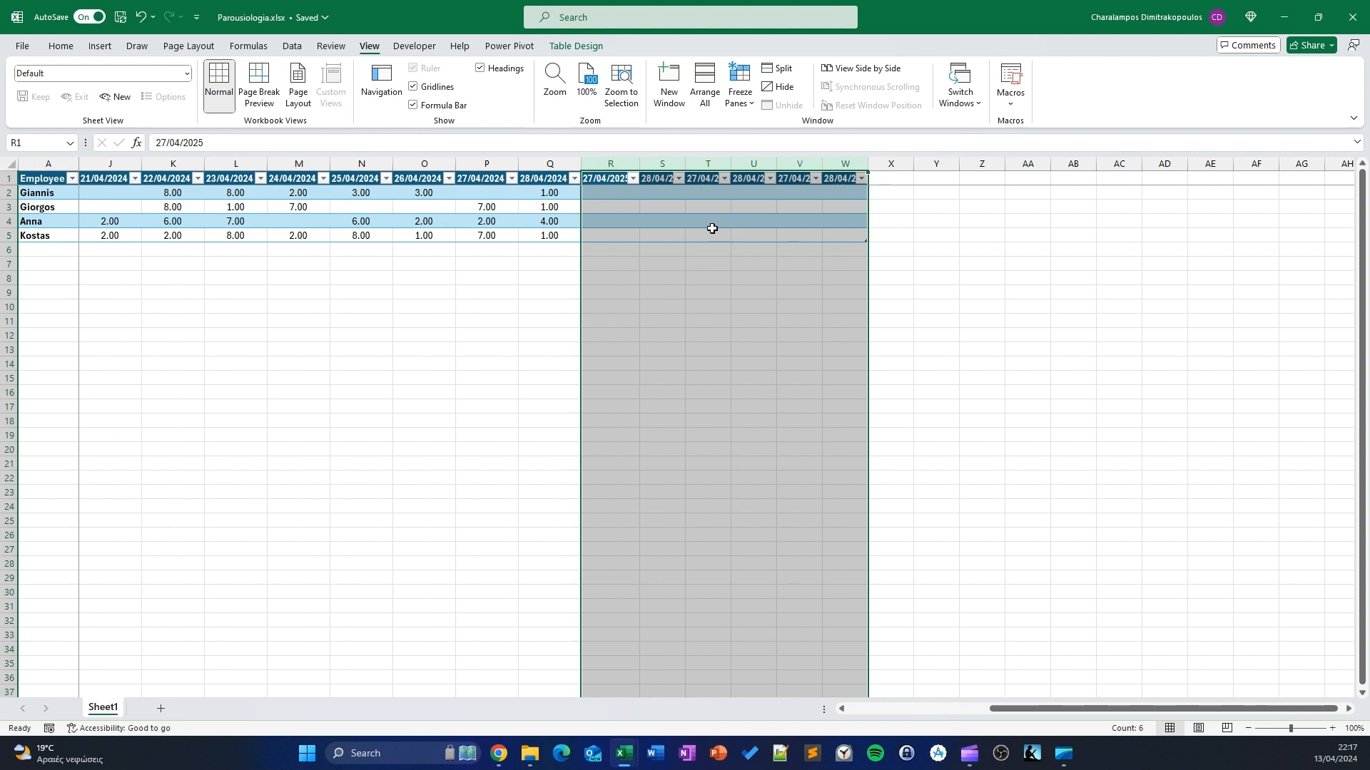
right_click(707, 358)
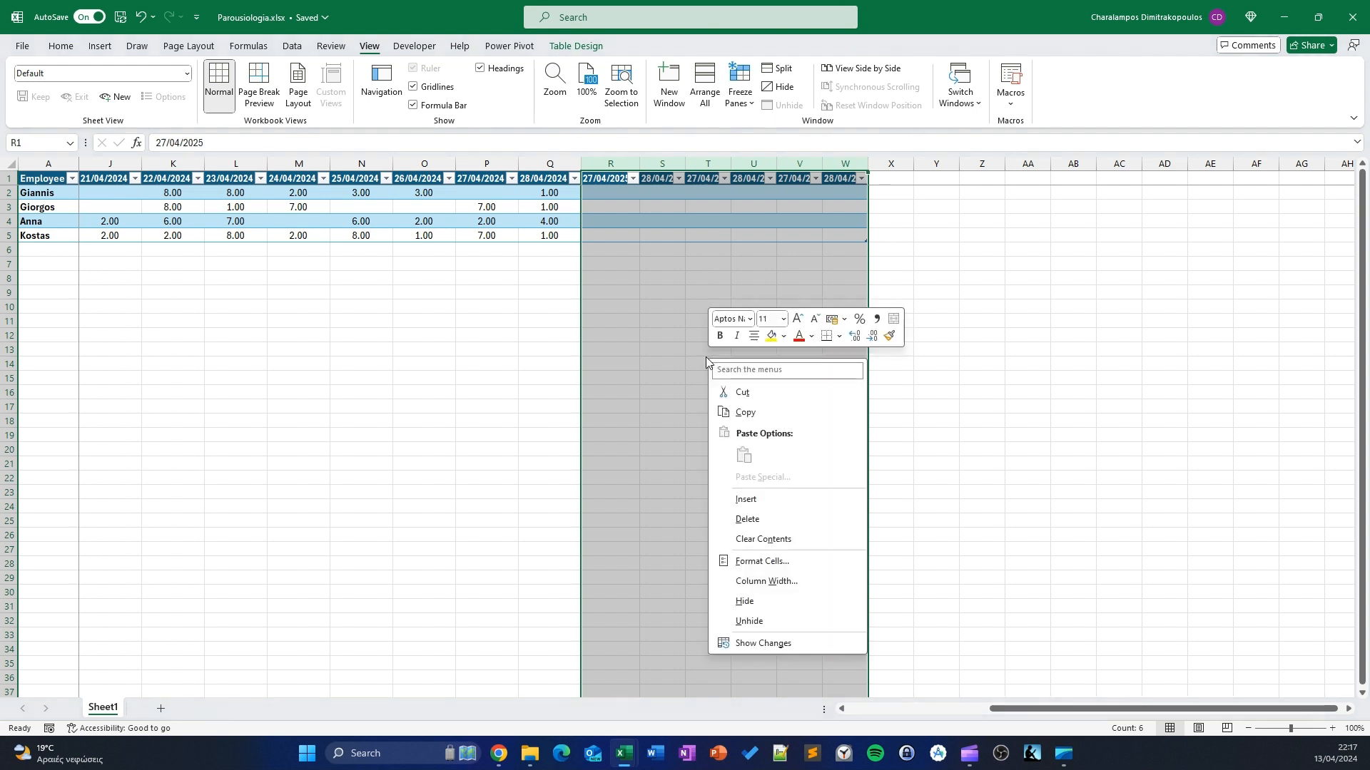
click(745, 504)
click(693, 363)
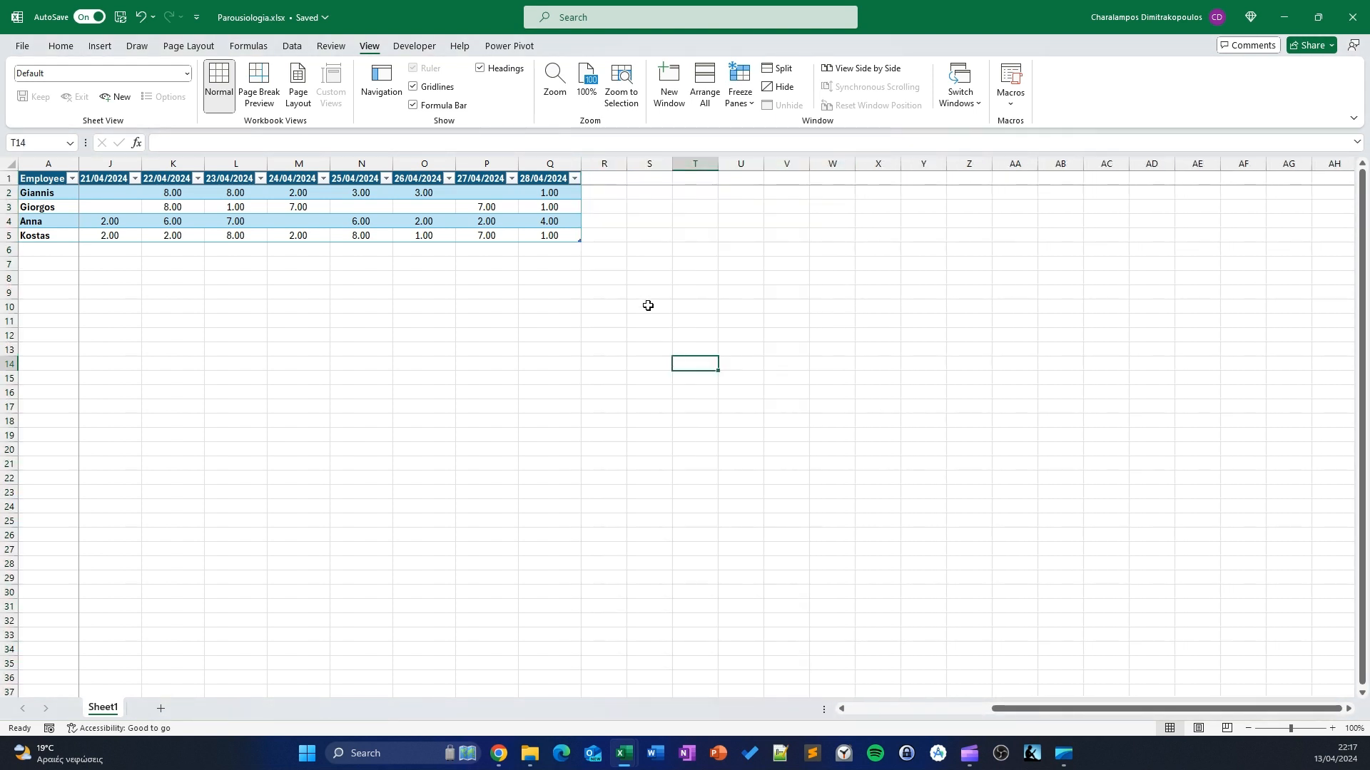
Copy the date text 28/04/2024 from header Q1 into Q9 and extend it as a daily series through Z9
click(596, 179)
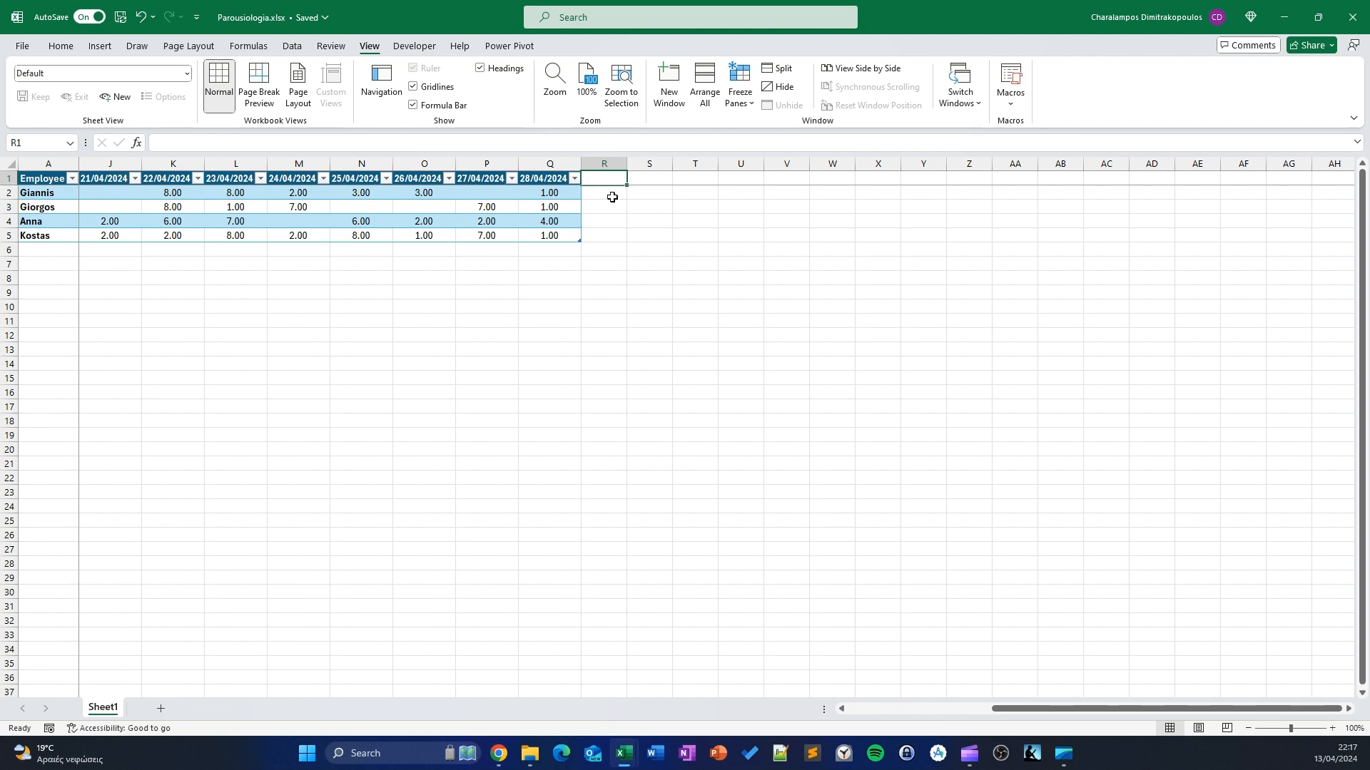
right_click(544, 179)
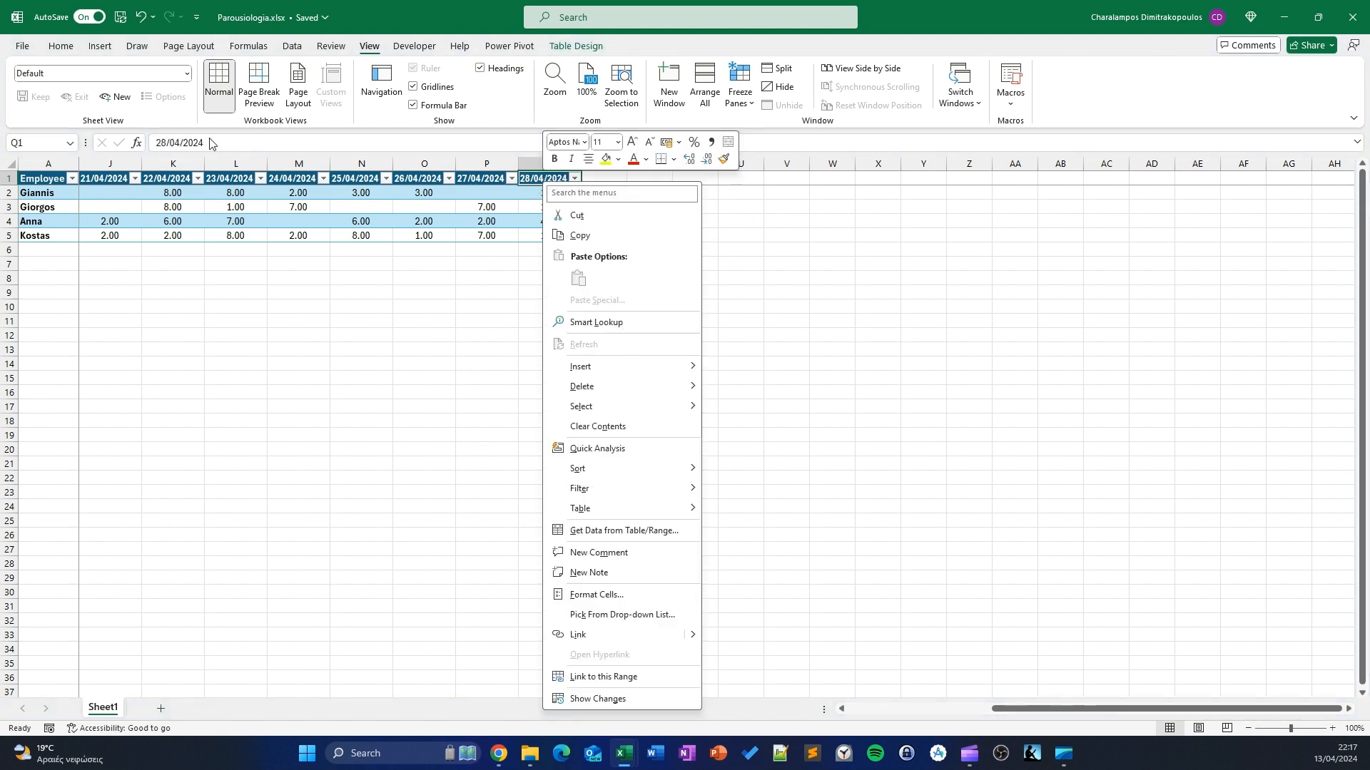
click(221, 142)
drag(229, 142, 114, 143)
right_click(171, 144)
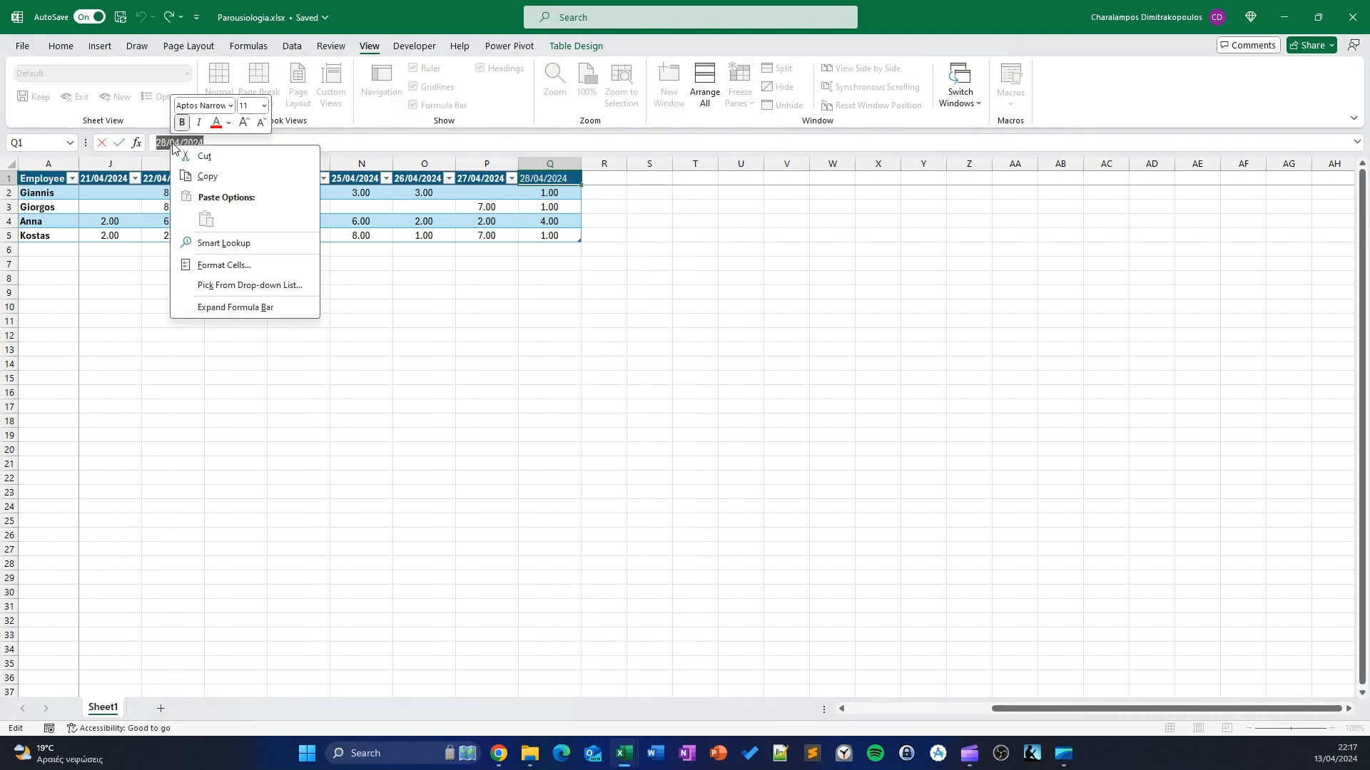
click(207, 176)
key(Escape)
double_click(551, 296)
right_click(552, 297)
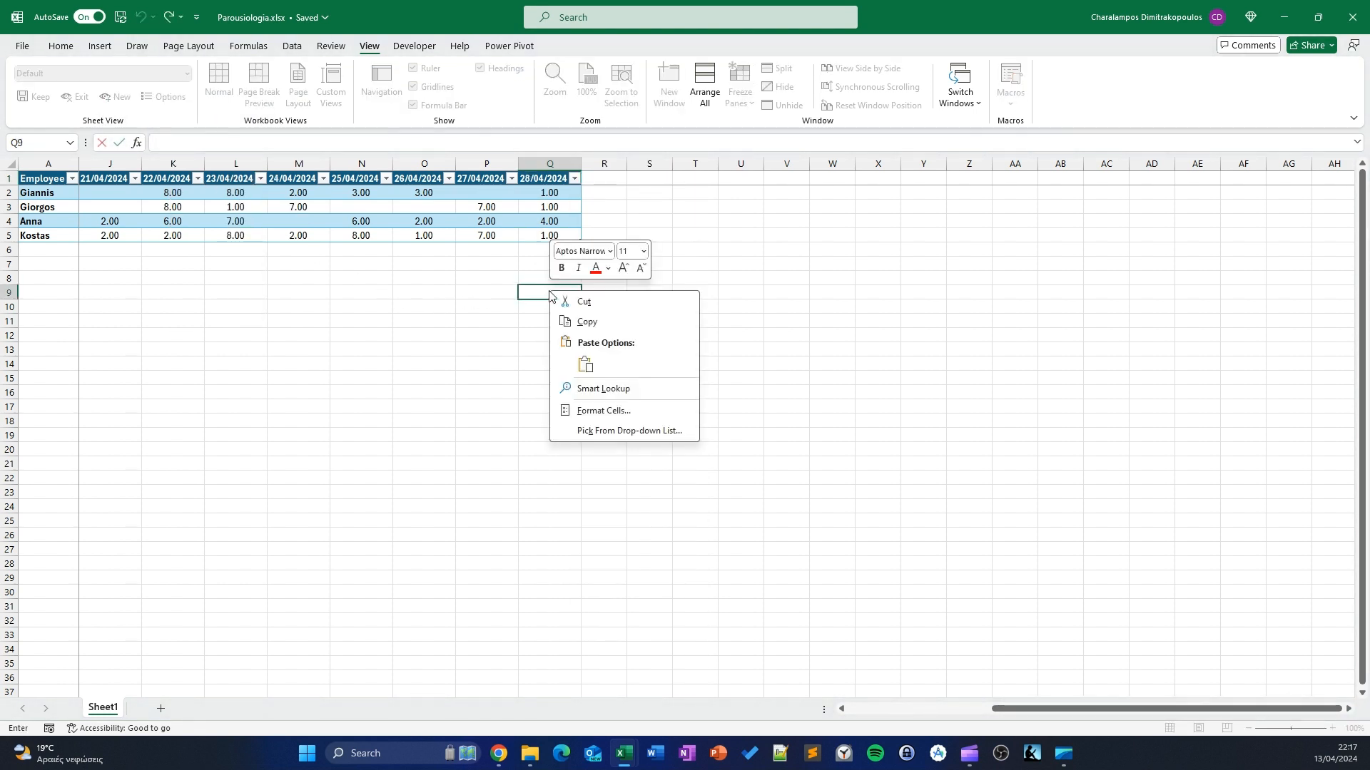
click(574, 364)
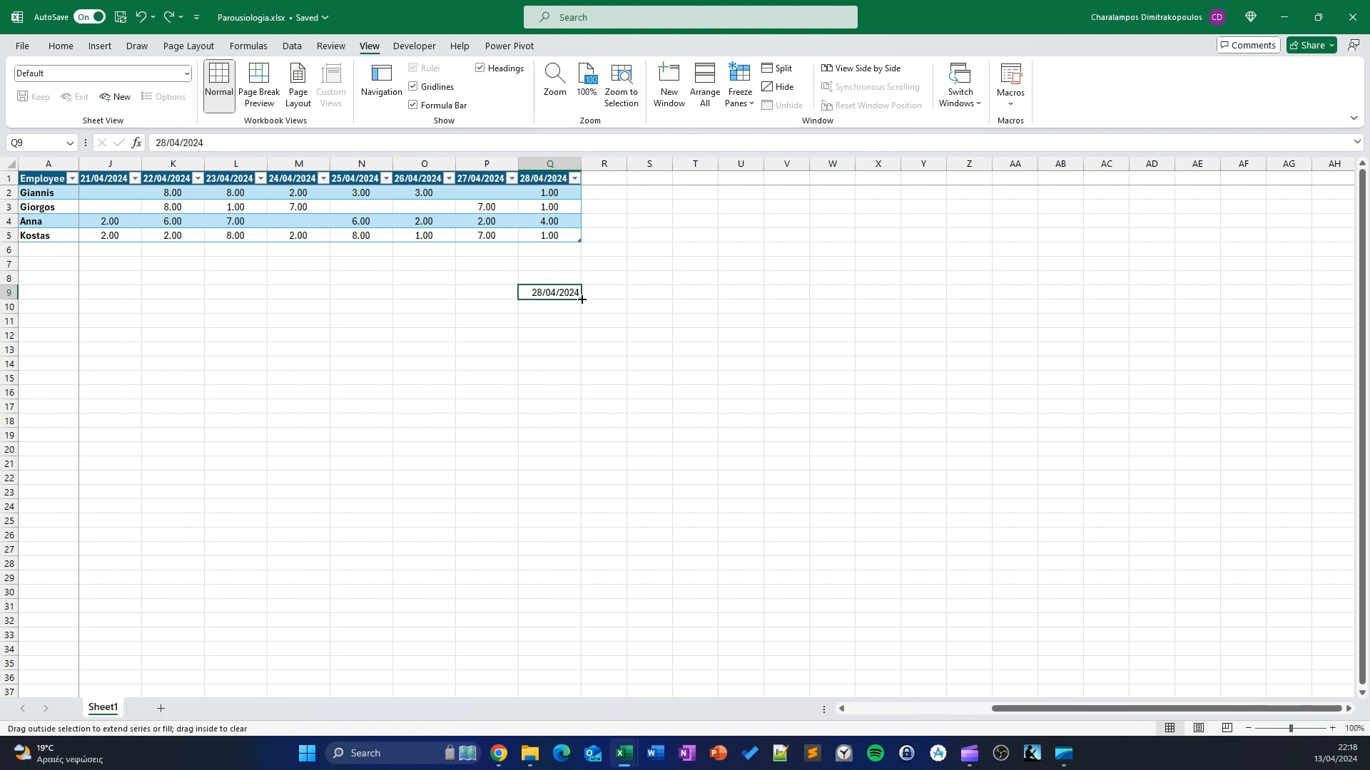
drag(583, 300, 1009, 297)
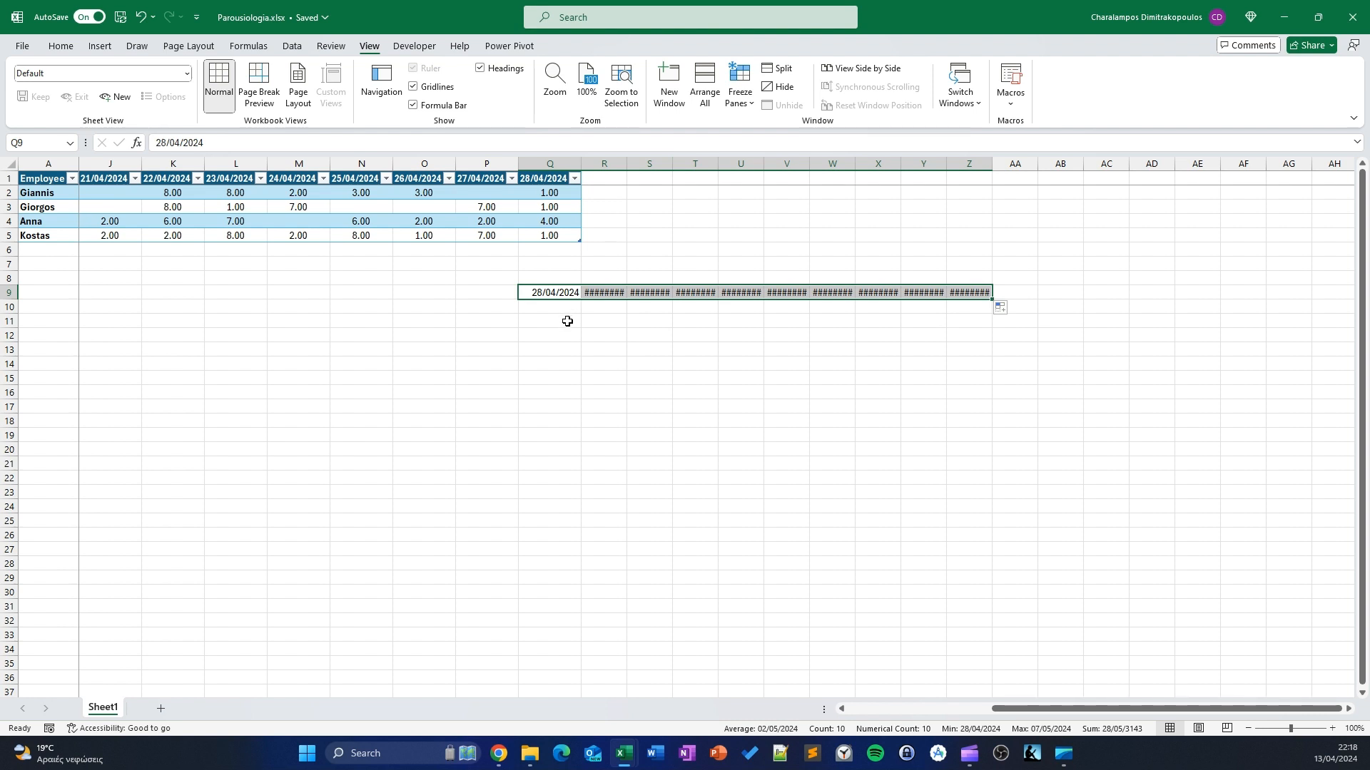
Move the date series from Q9:Z9 into the table header row starting at R1, and fit columns R to AA to their contents
key(ctrl+c)
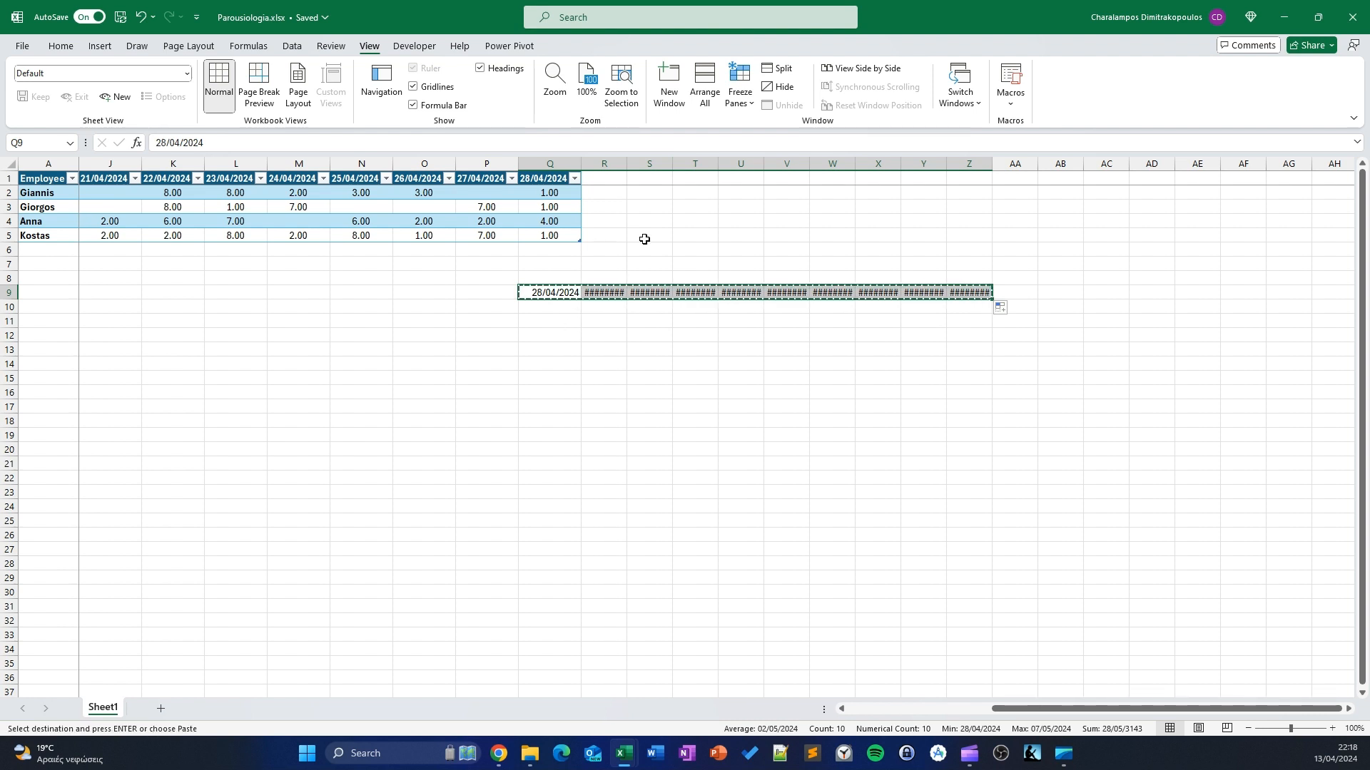
click(616, 178)
key(ctrl+v)
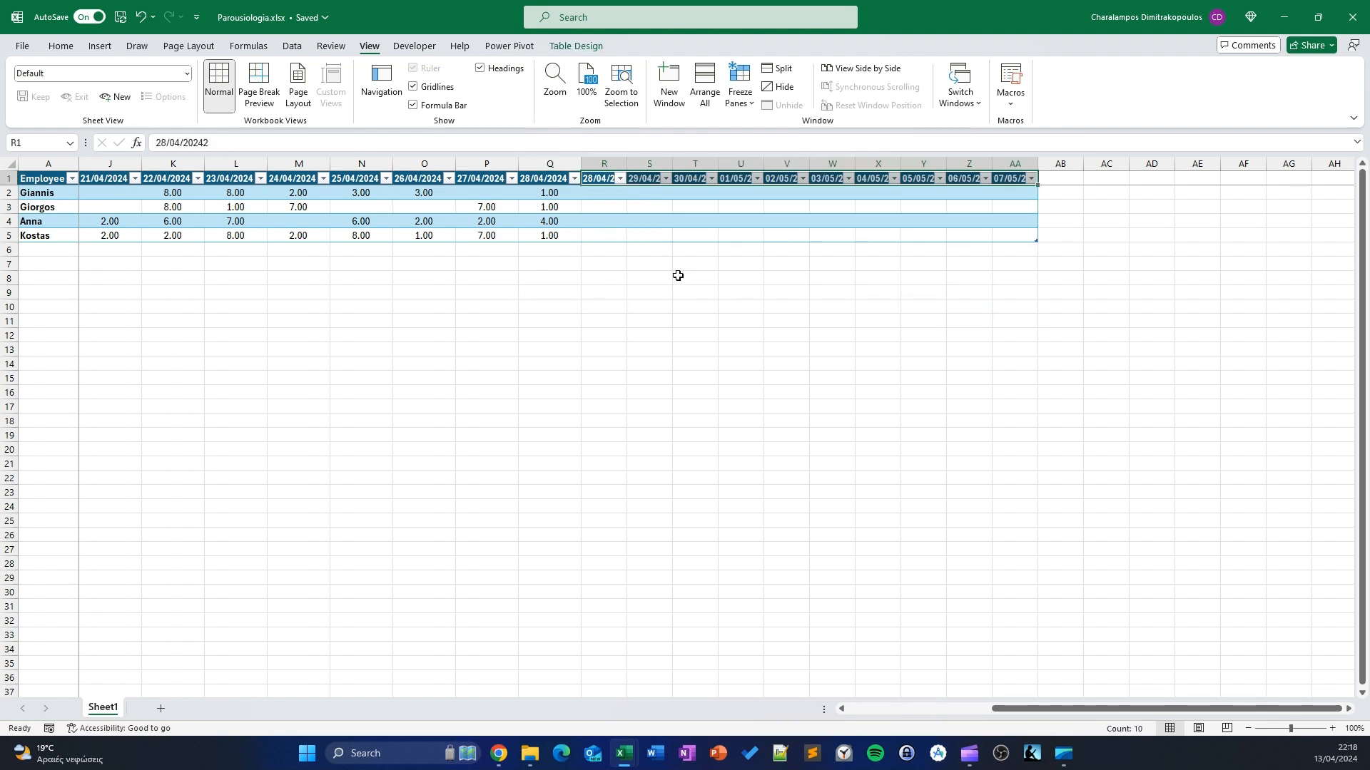
click(817, 305)
drag(614, 165, 1055, 162)
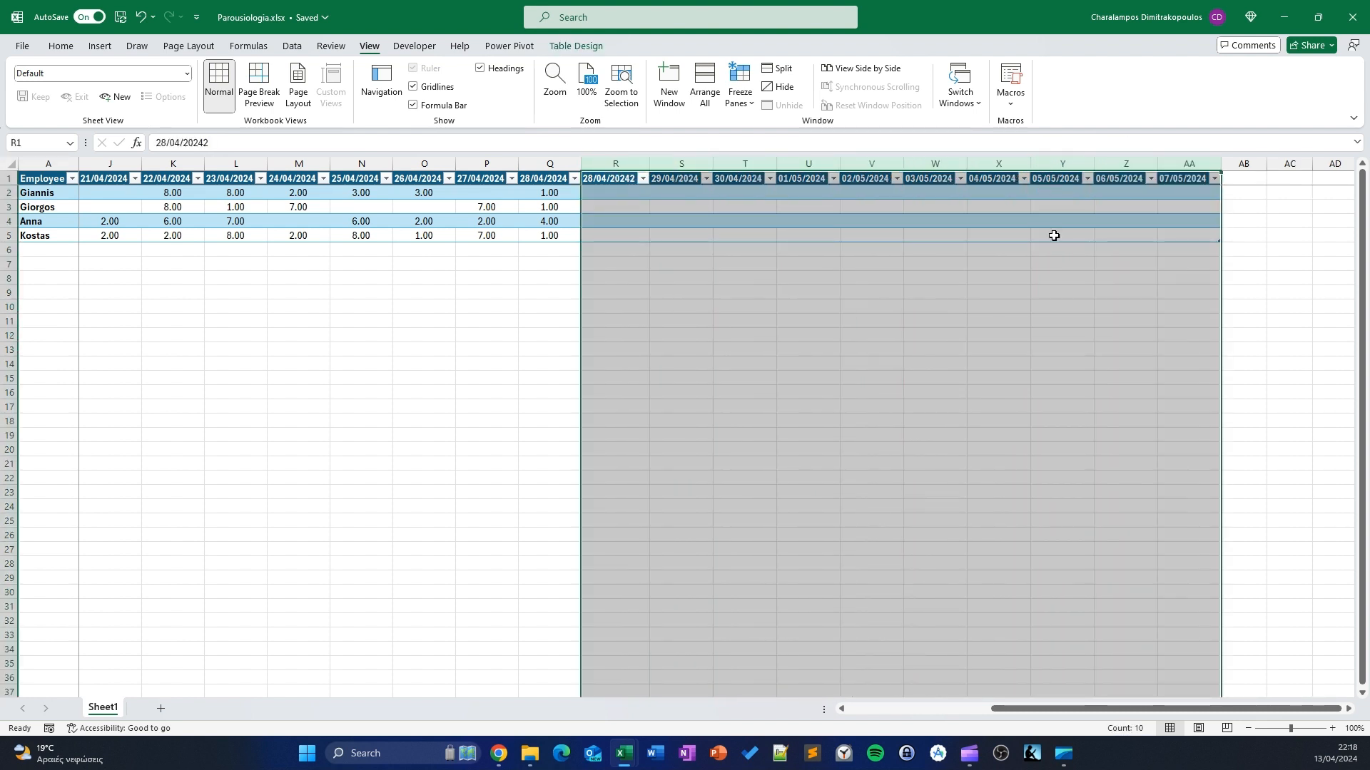
click(1125, 351)
click(745, 193)
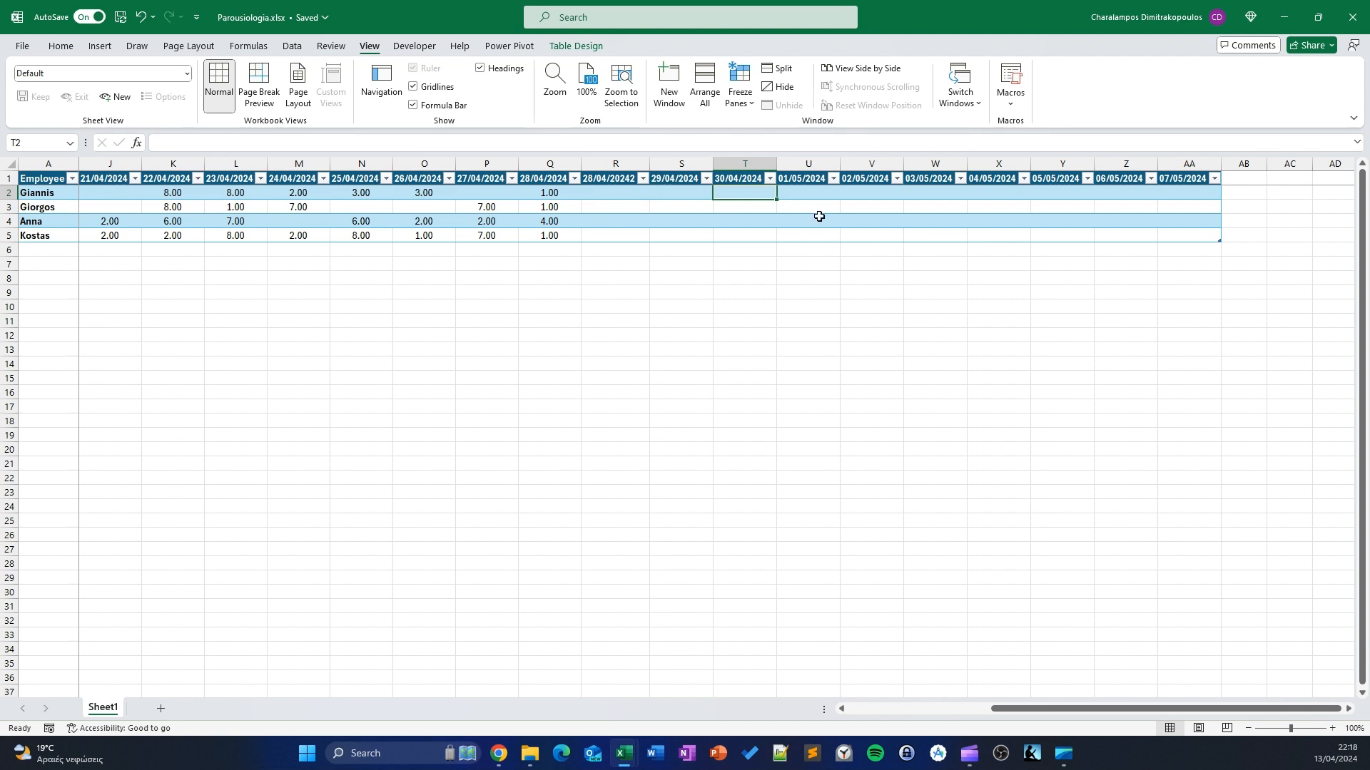
Rename the attendance table Table1 as LogTable in the Name Manager
scroll(342, 242, left, 5)
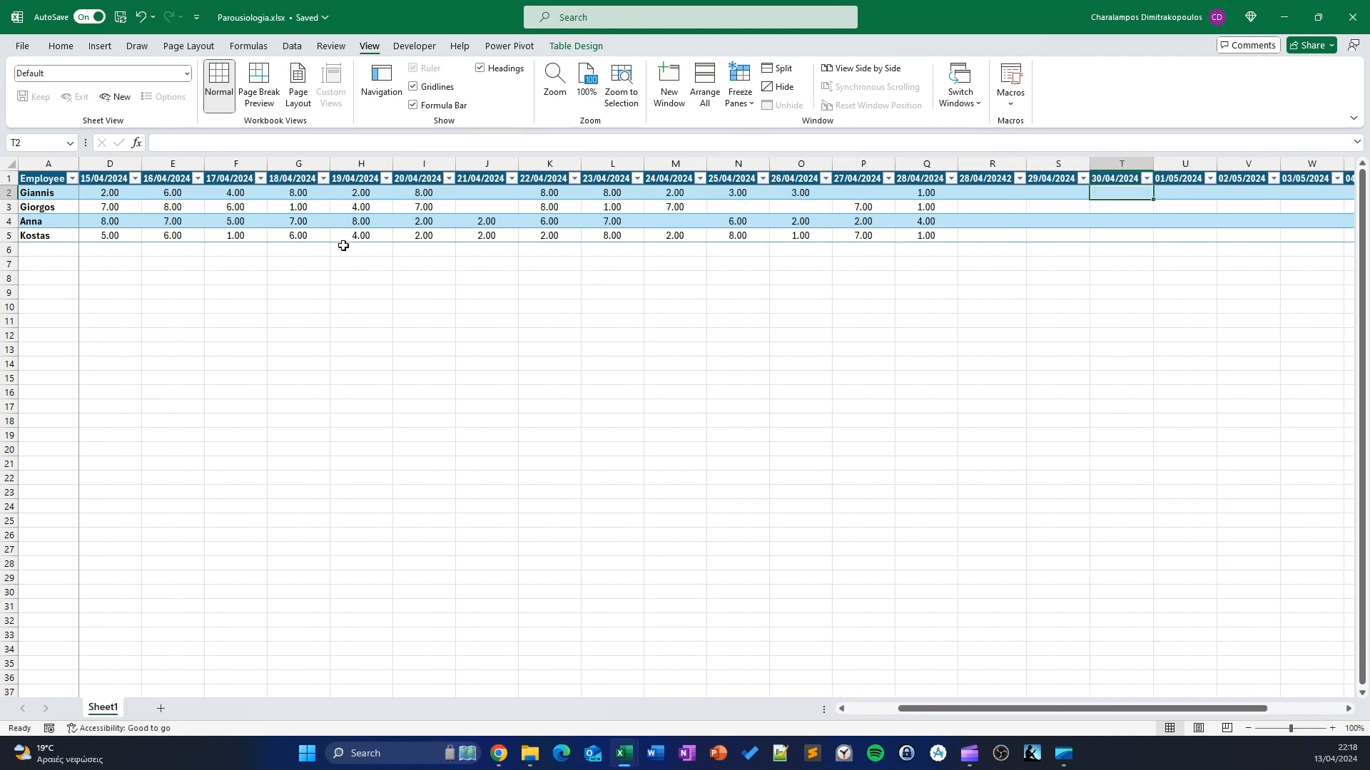
scroll(349, 236, left, 3)
click(119, 195)
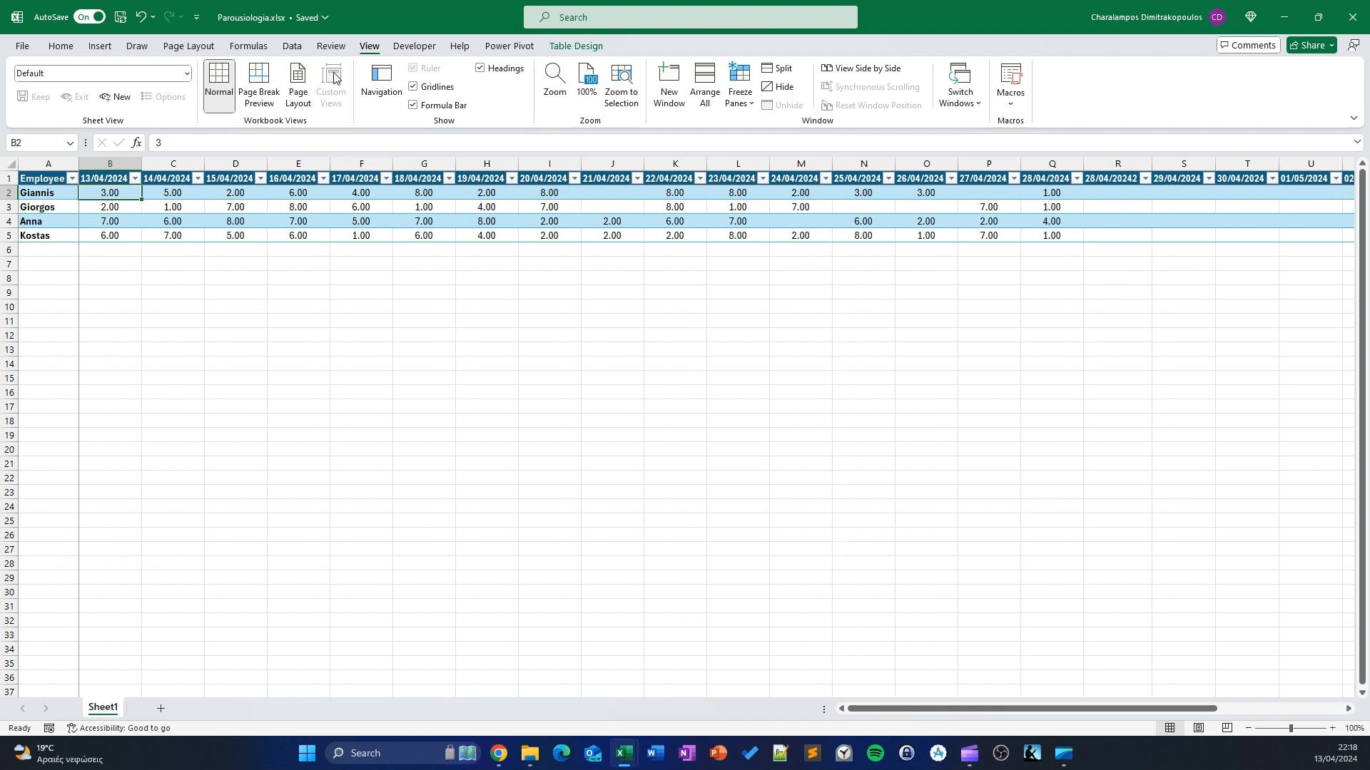
click(296, 46)
click(248, 46)
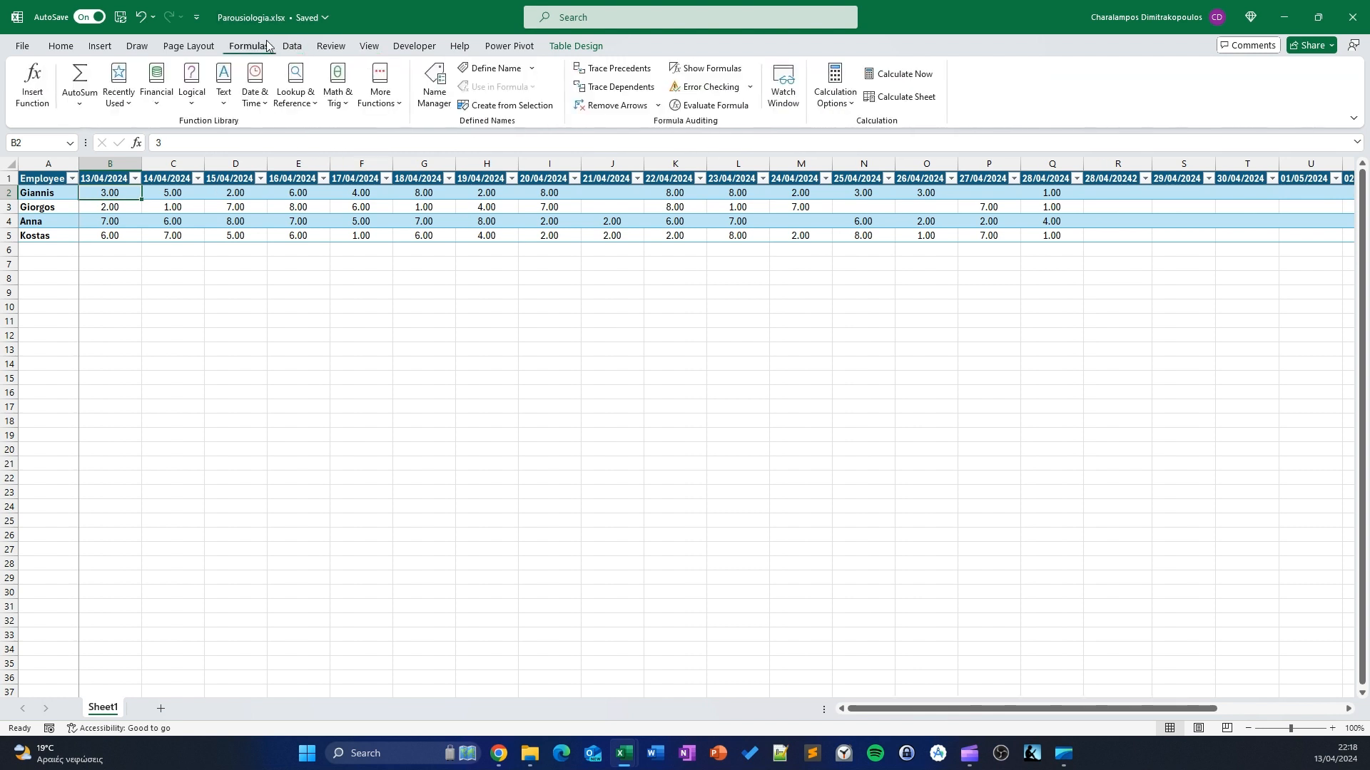
click(435, 82)
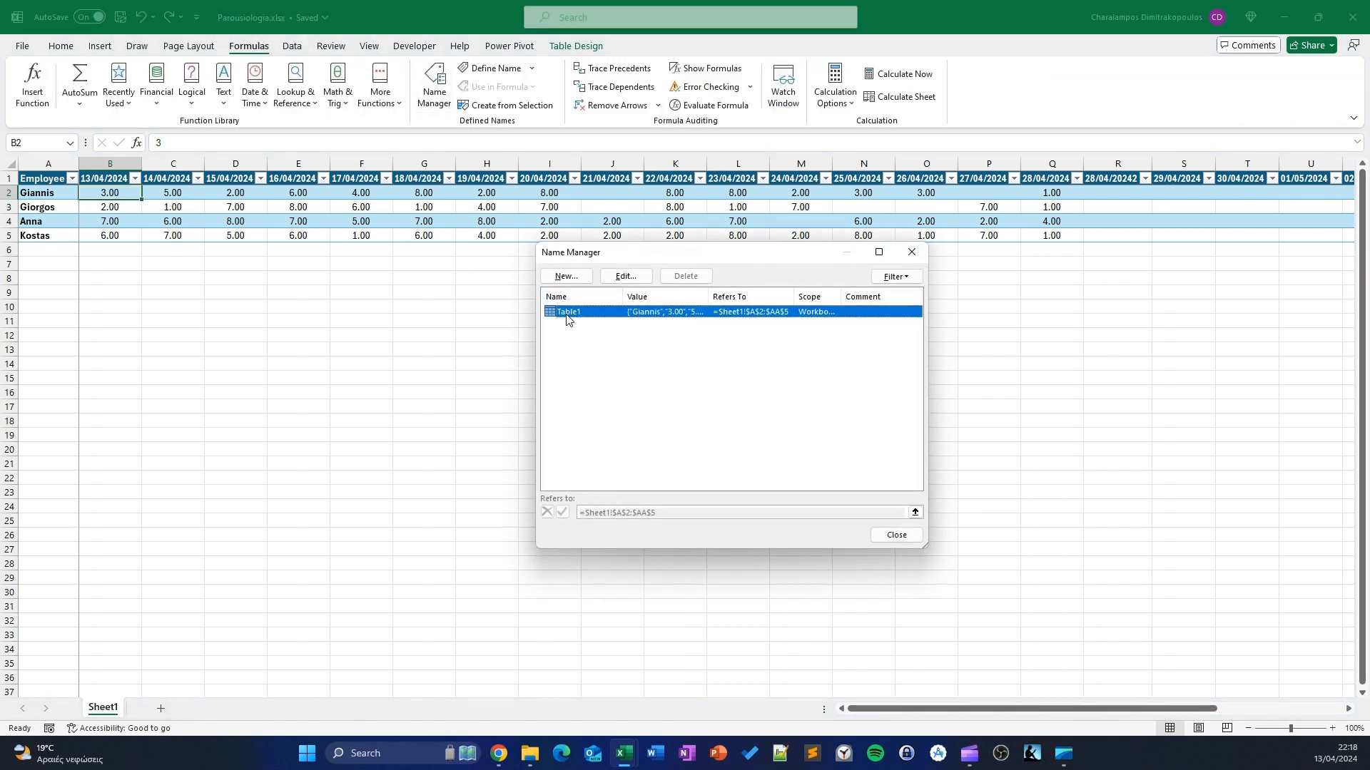
double_click(567, 312)
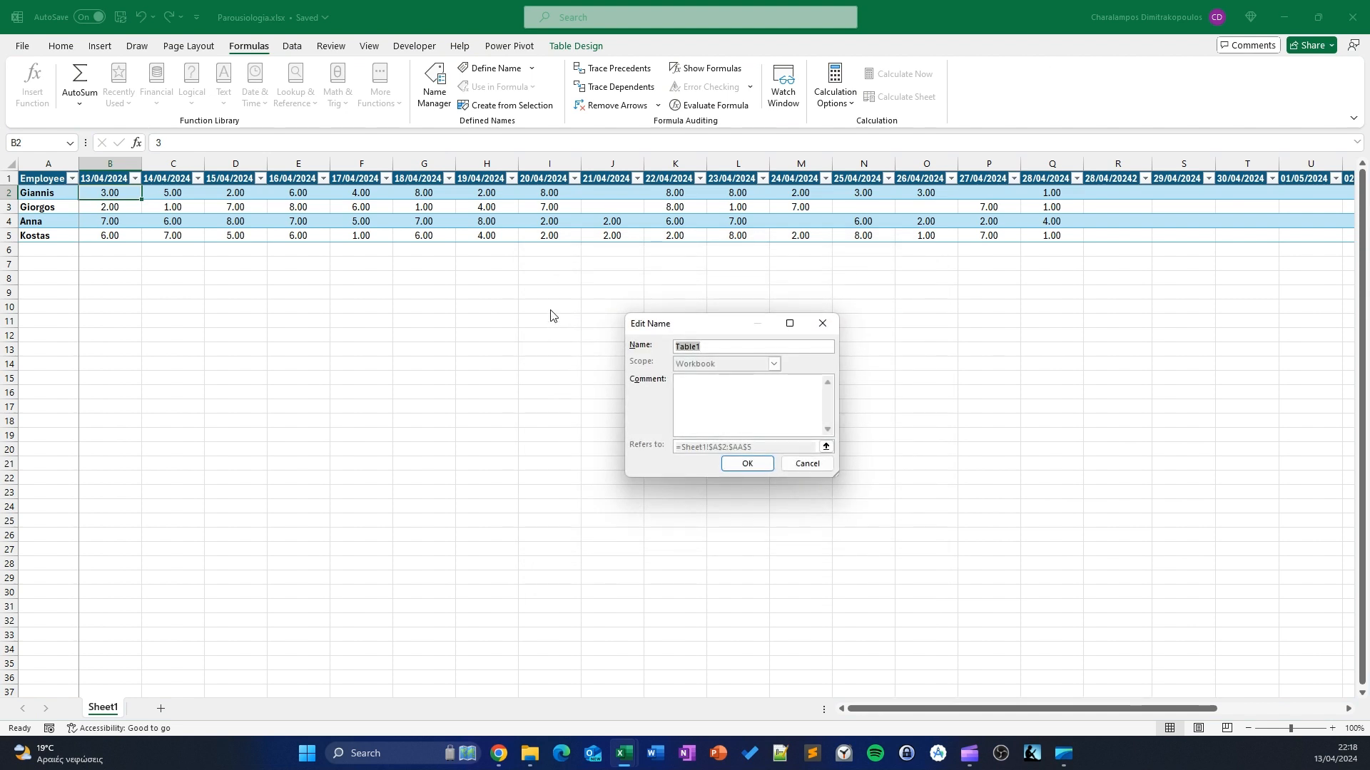
text(G)
click(749, 463)
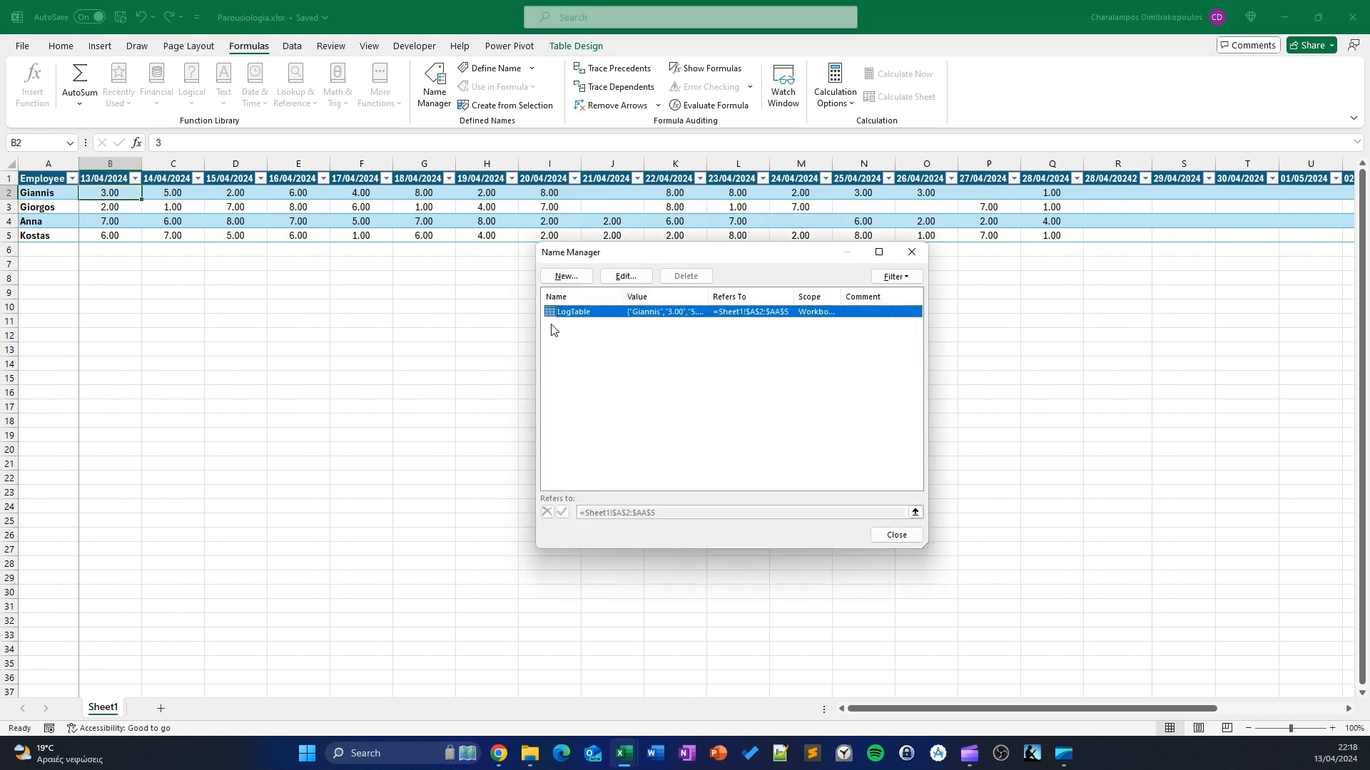
click(897, 535)
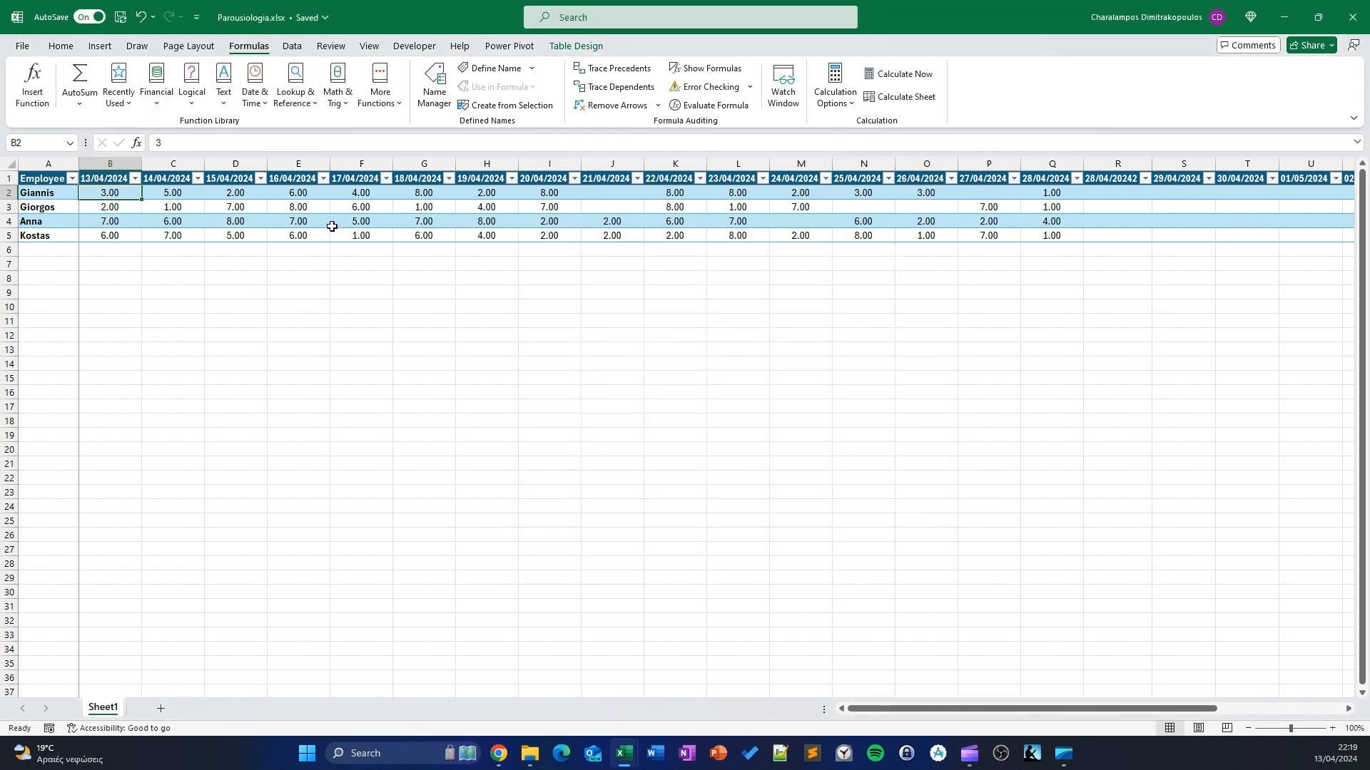
Load LogTable into the Power Query Editor and unpivot all columns other than Employee
click(292, 45)
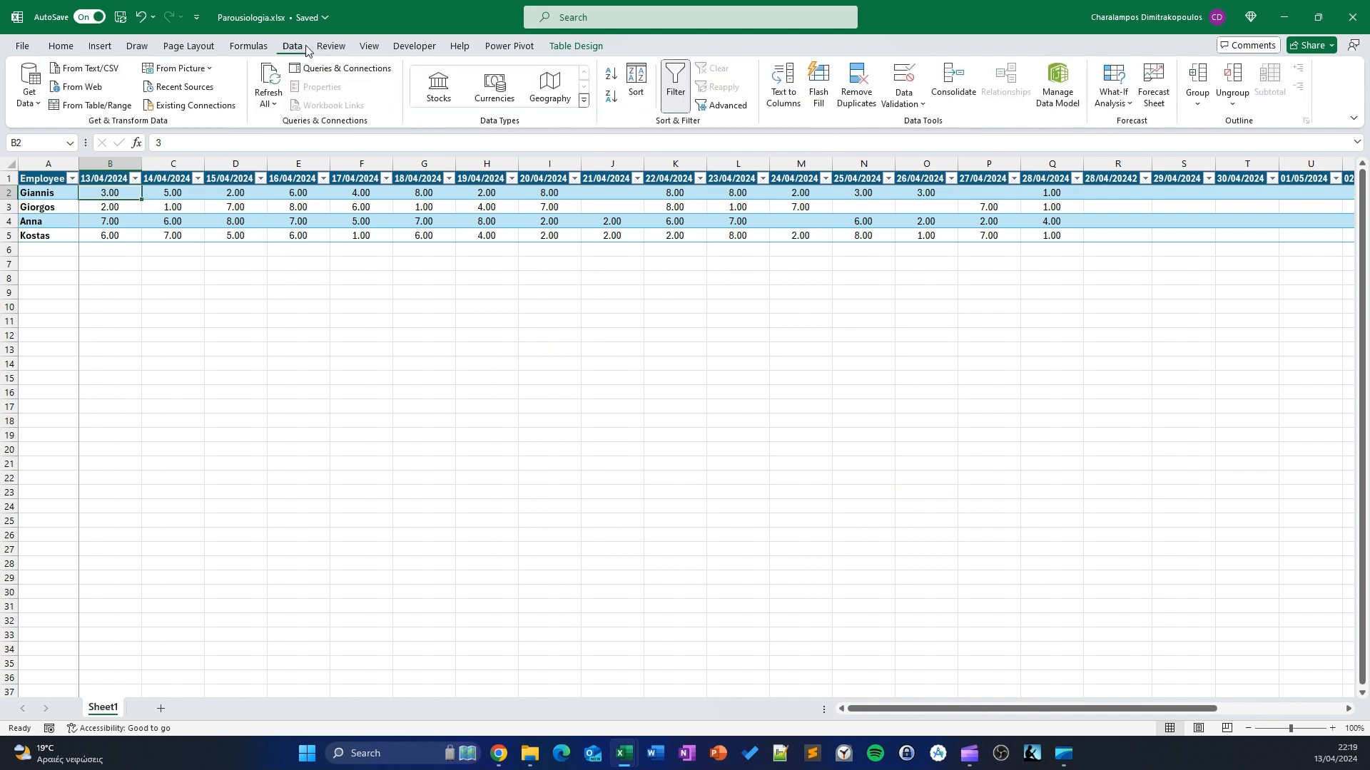
click(85, 105)
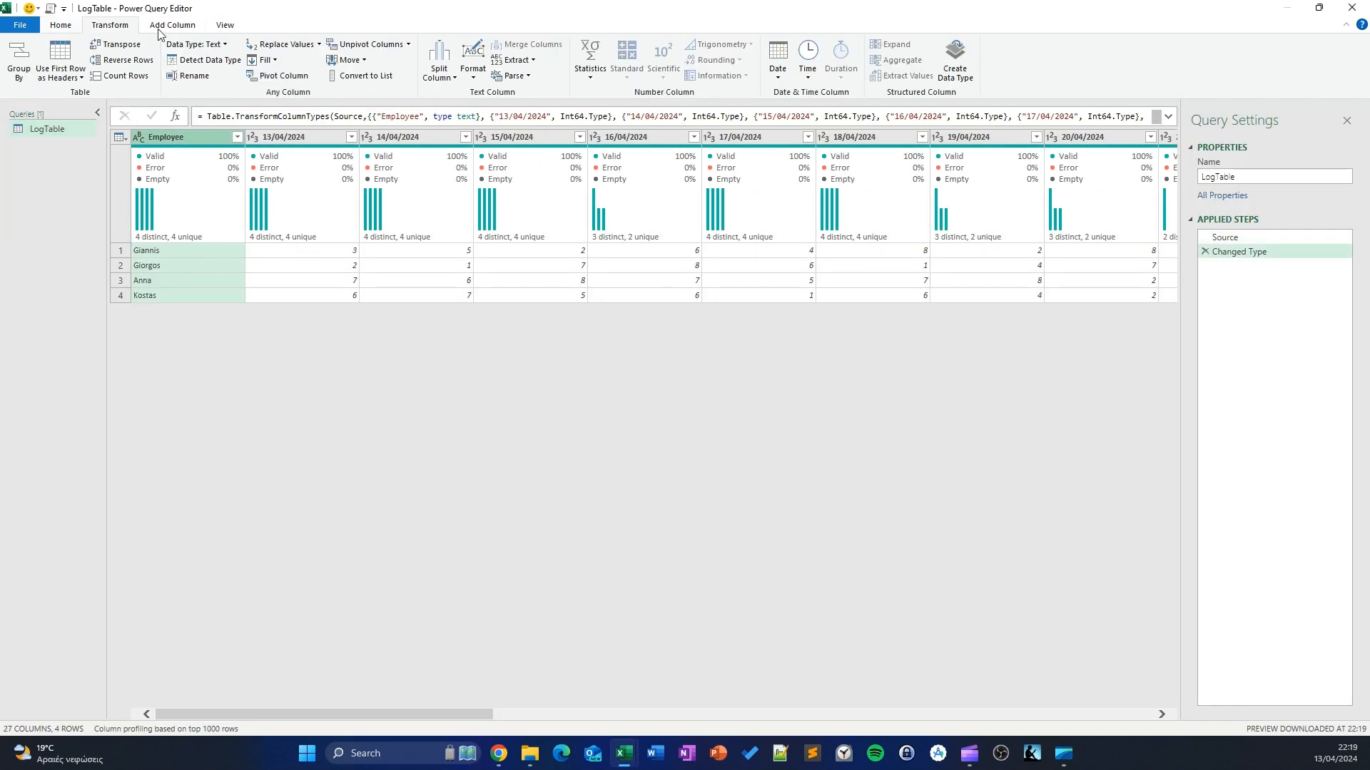
click(117, 26)
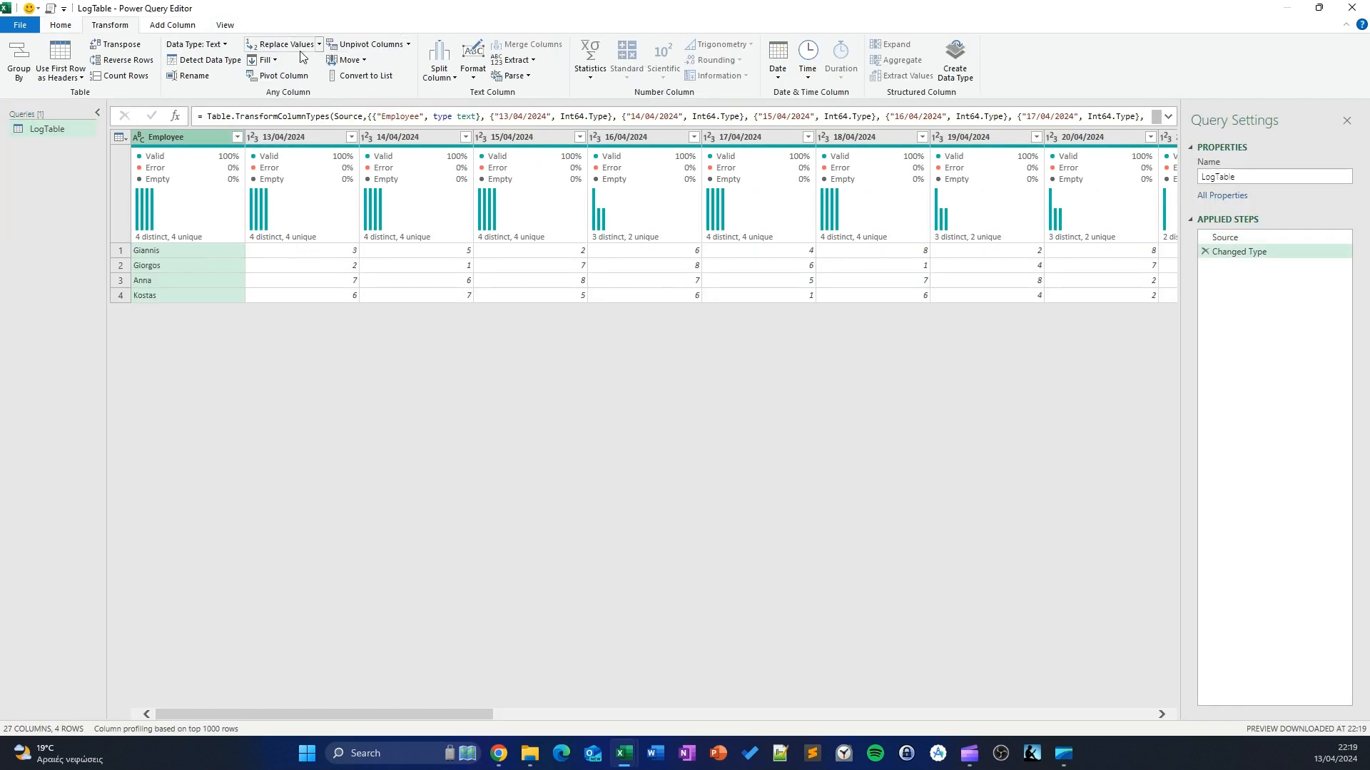
click(408, 47)
click(371, 76)
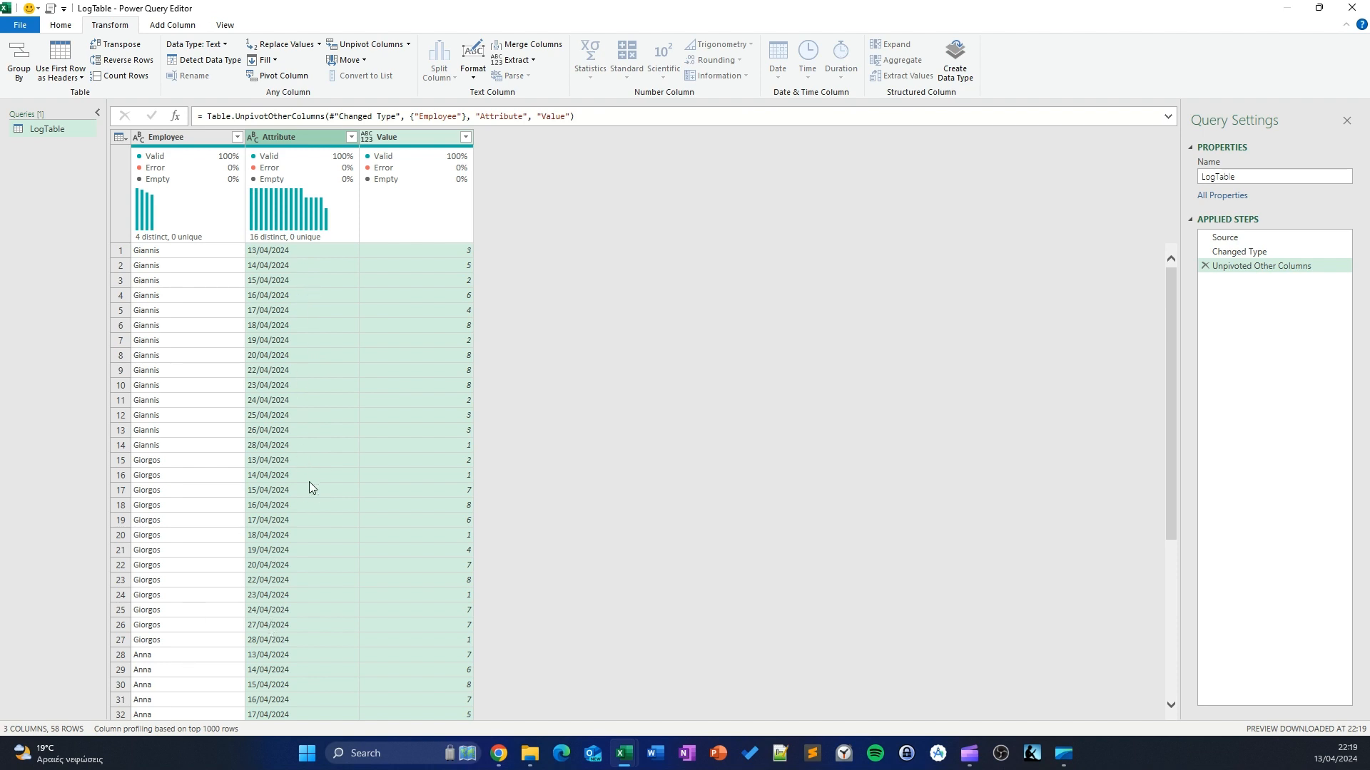
Rename the query's Attribute column as Date and its Value column as Effort
click(303, 140)
double_click(288, 140)
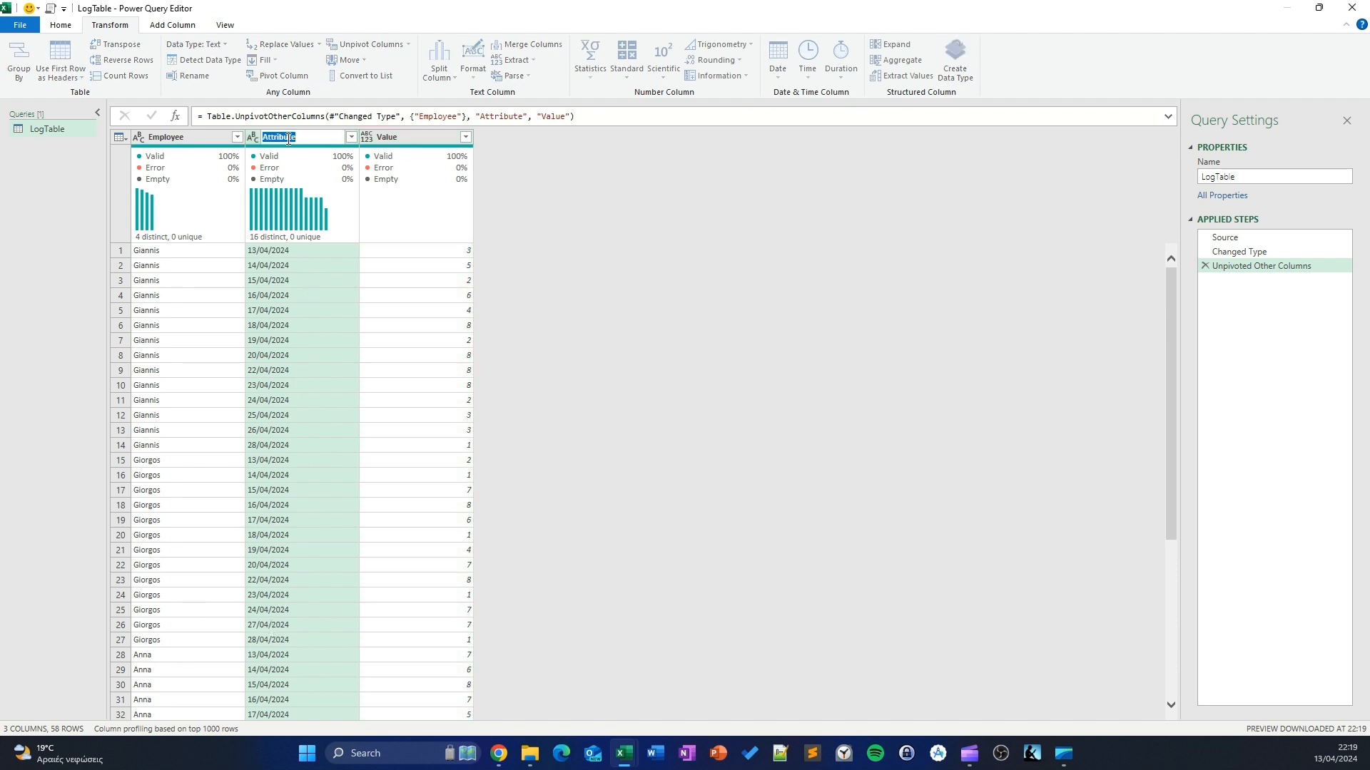
text(Date)
key(Return)
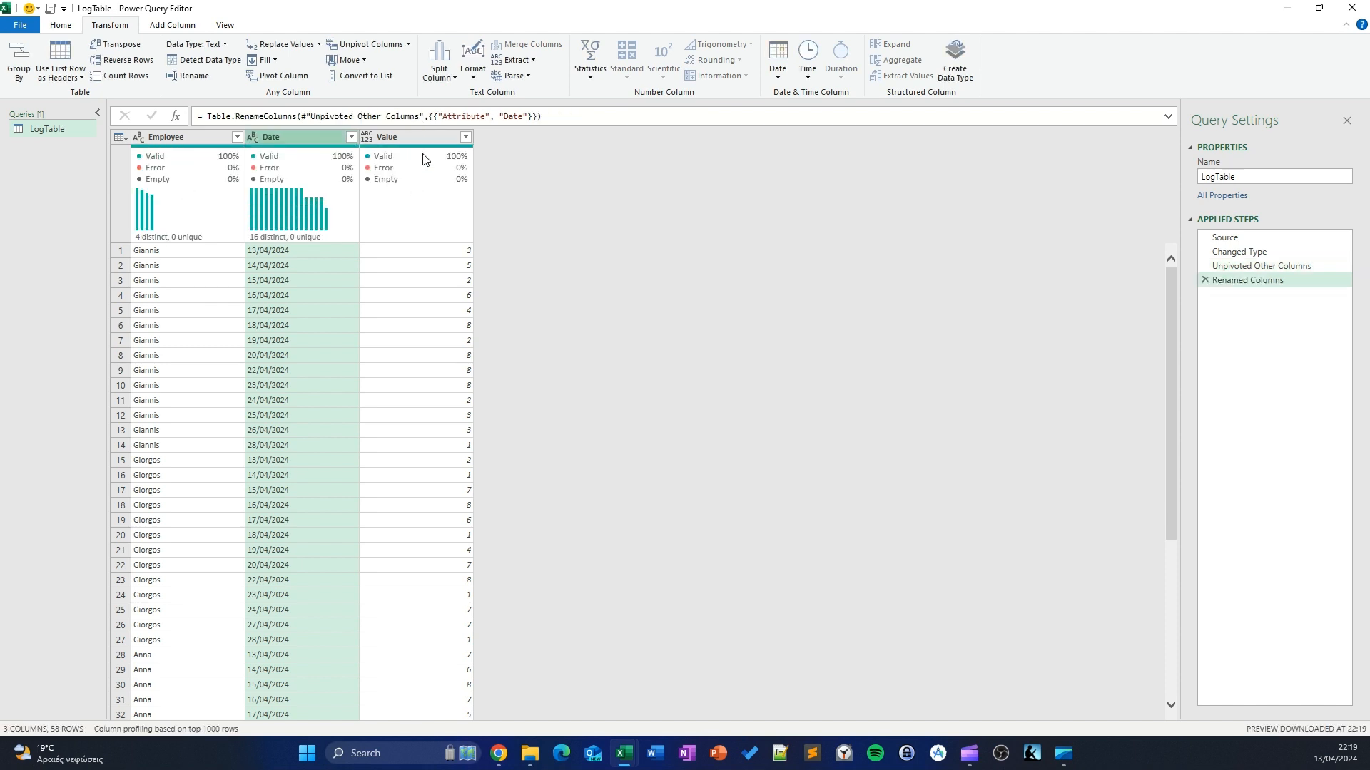
click(385, 141)
double_click(397, 141)
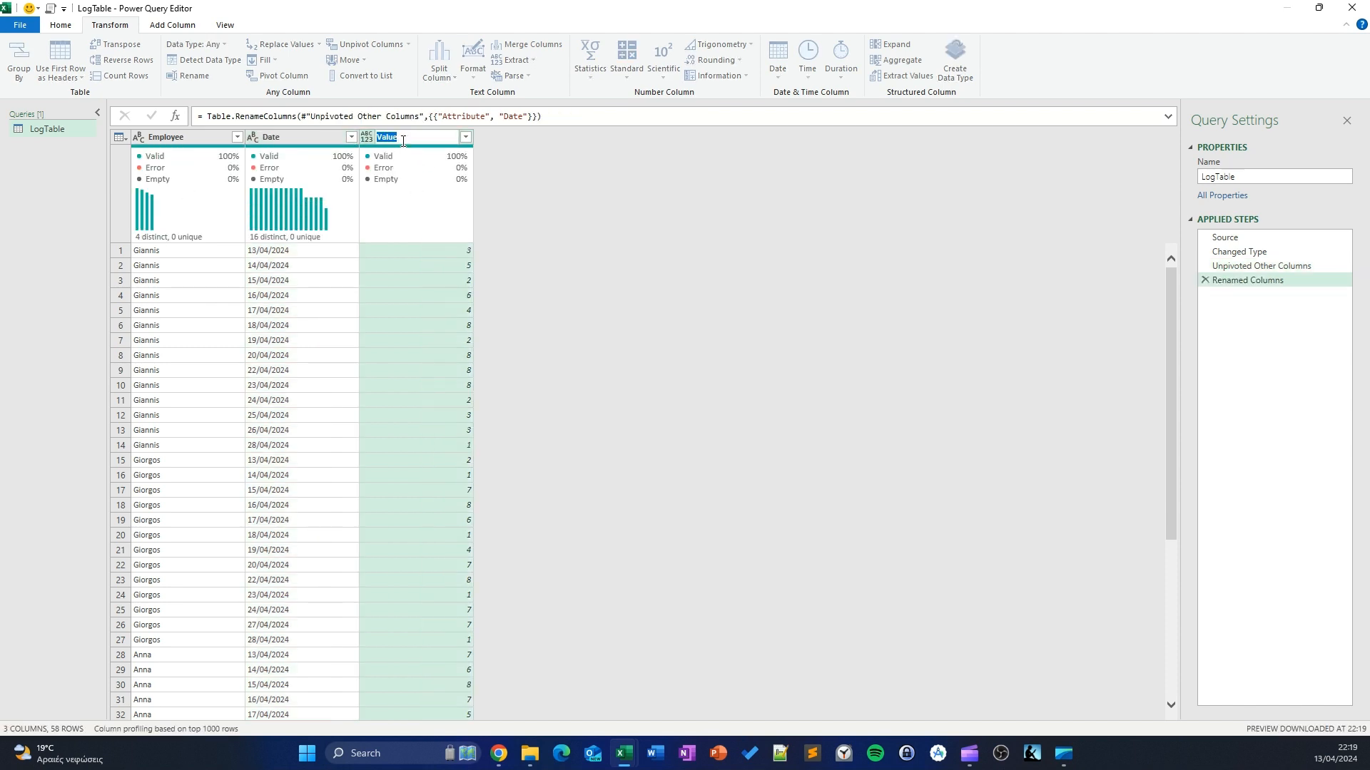
text(Effort)
key(Return)
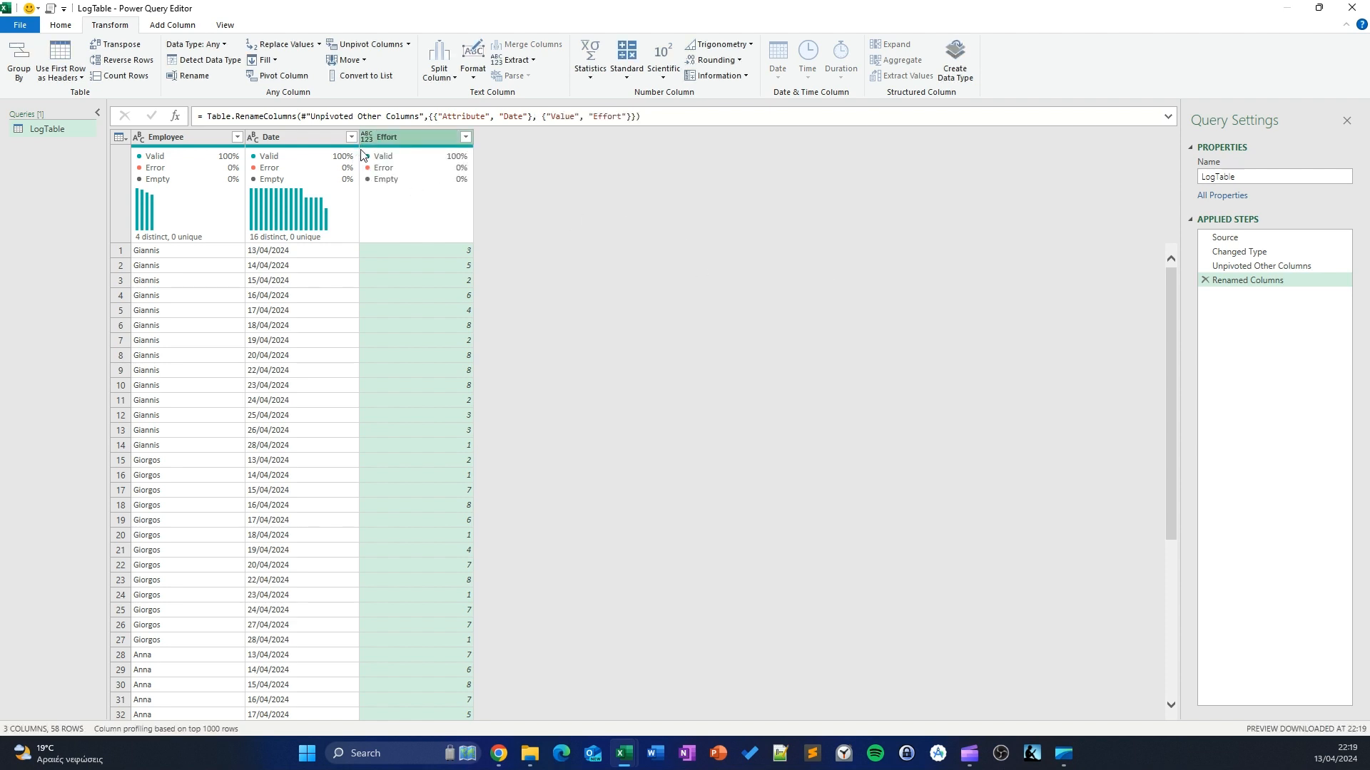
Set the Effort column's data type to Decimal Number and the Date column's data type to Date
click(366, 136)
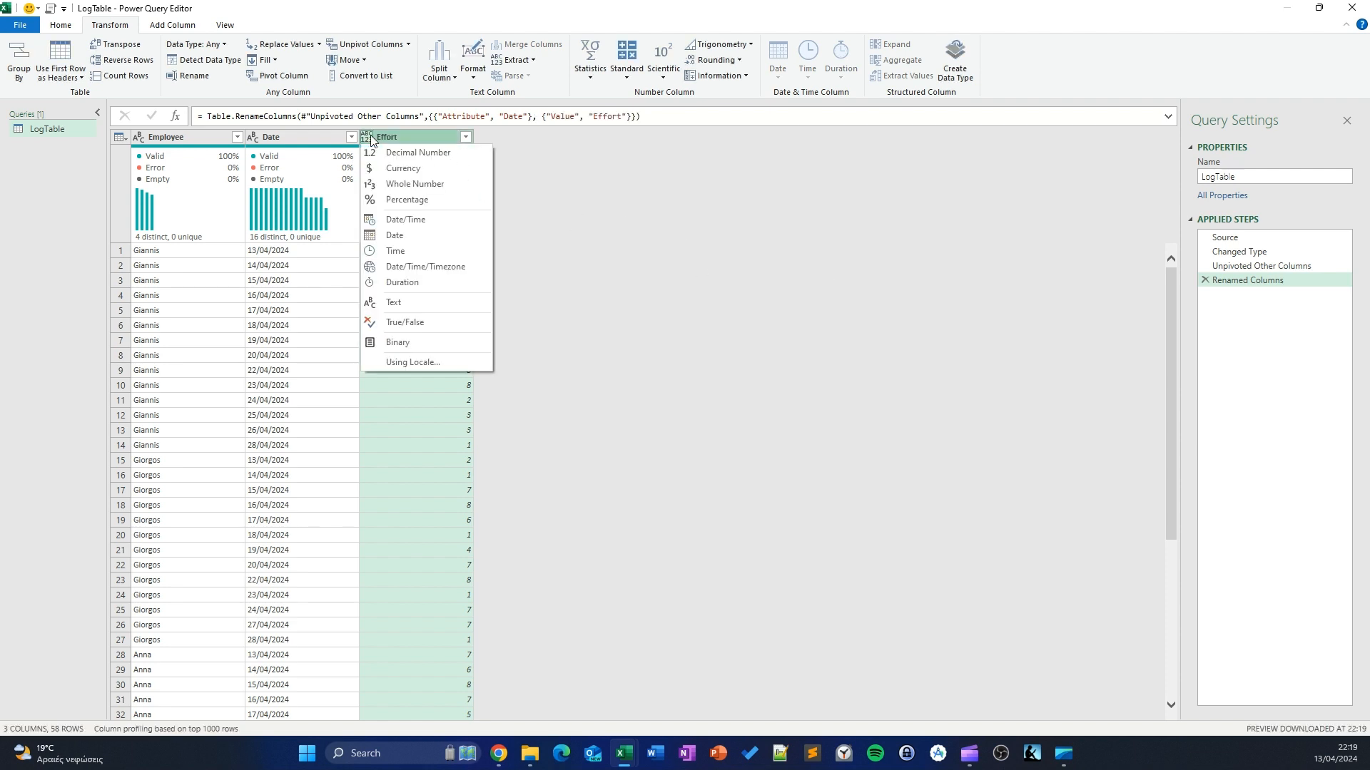
click(379, 153)
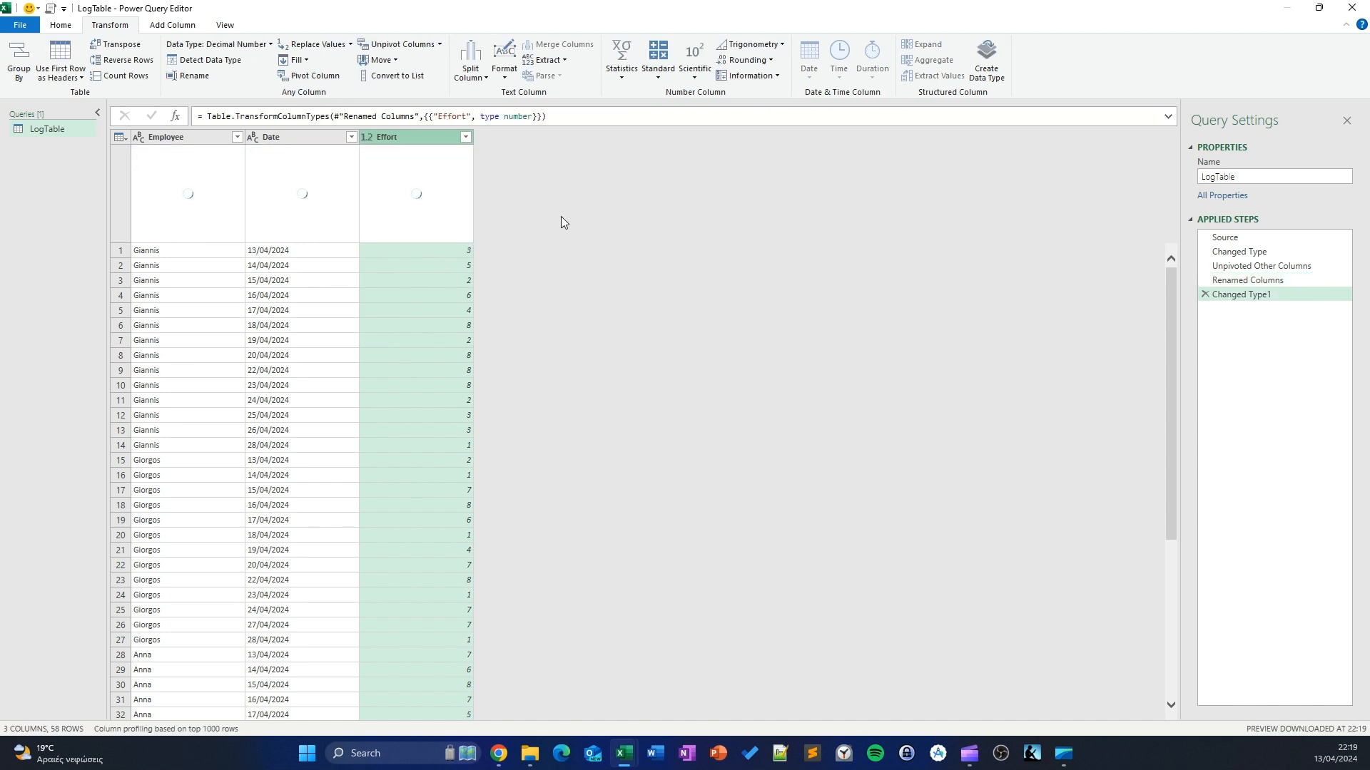
click(253, 137)
click(280, 235)
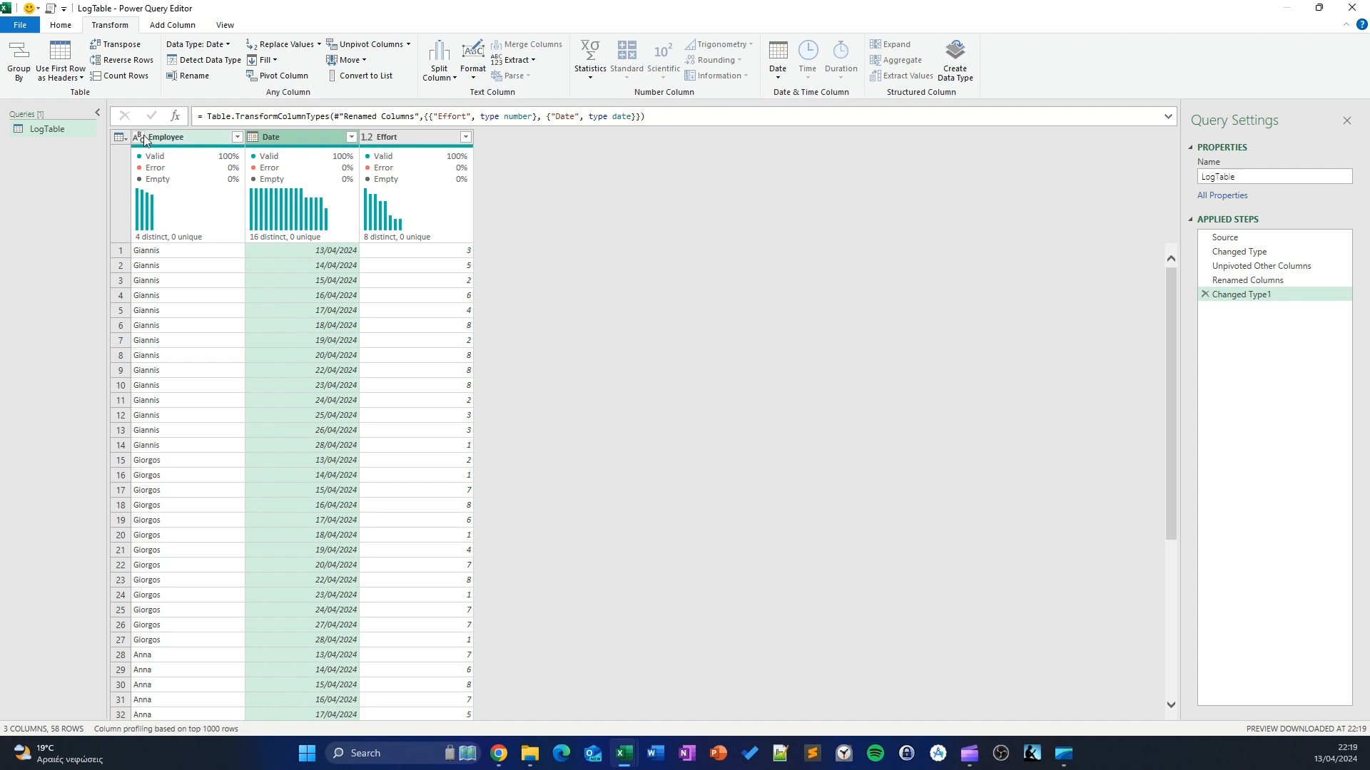
Rename the query as LogTableUnpivoted
click(1248, 175)
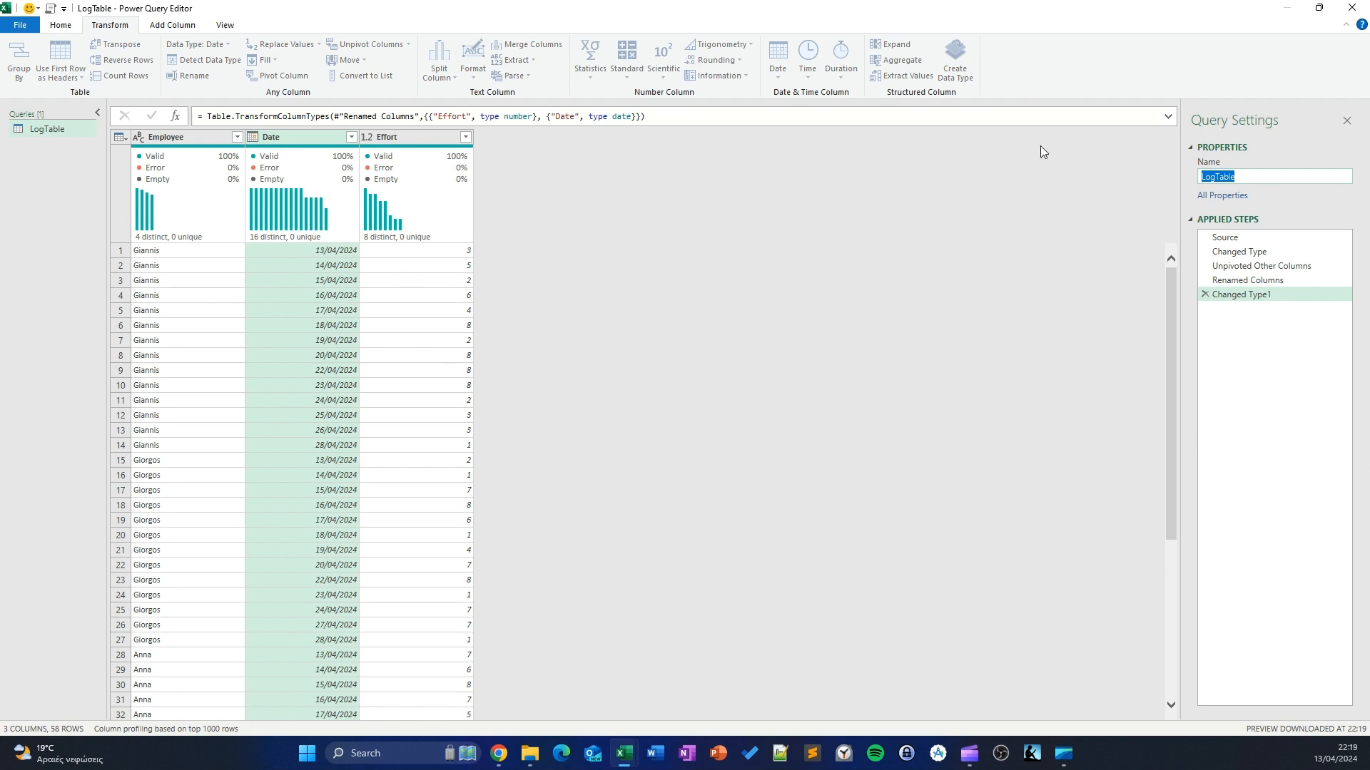
click(1250, 176)
click(840, 299)
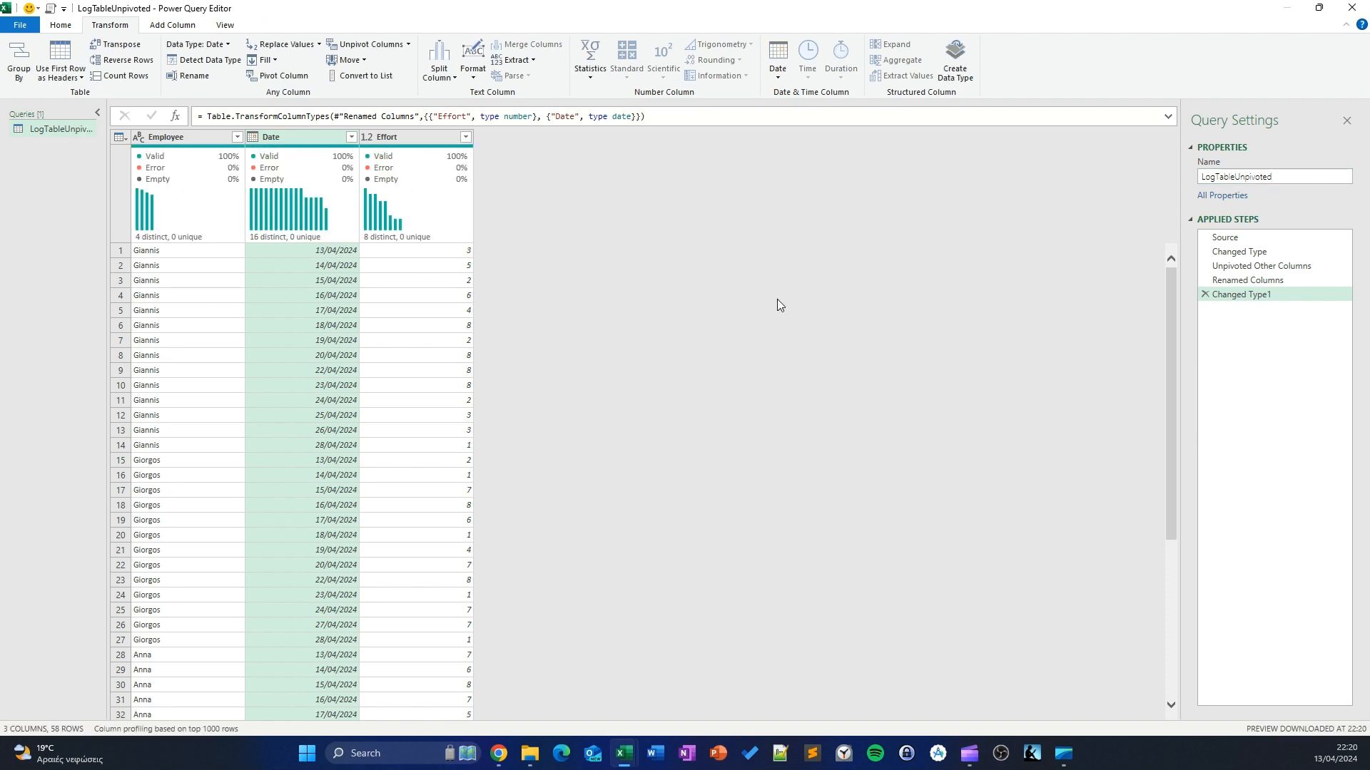
Close the query editor and load the query as a connection only, adding its data to the Data Model
click(67, 30)
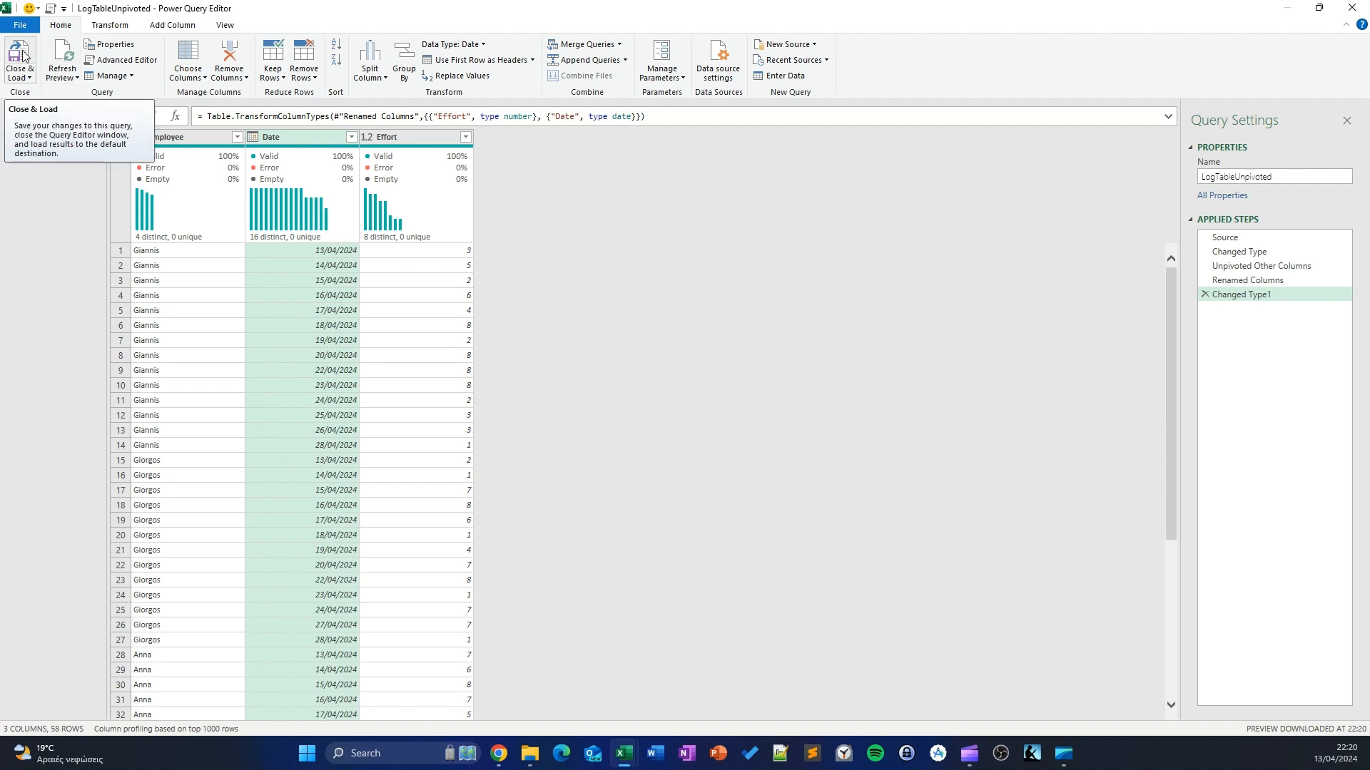
click(32, 80)
click(35, 108)
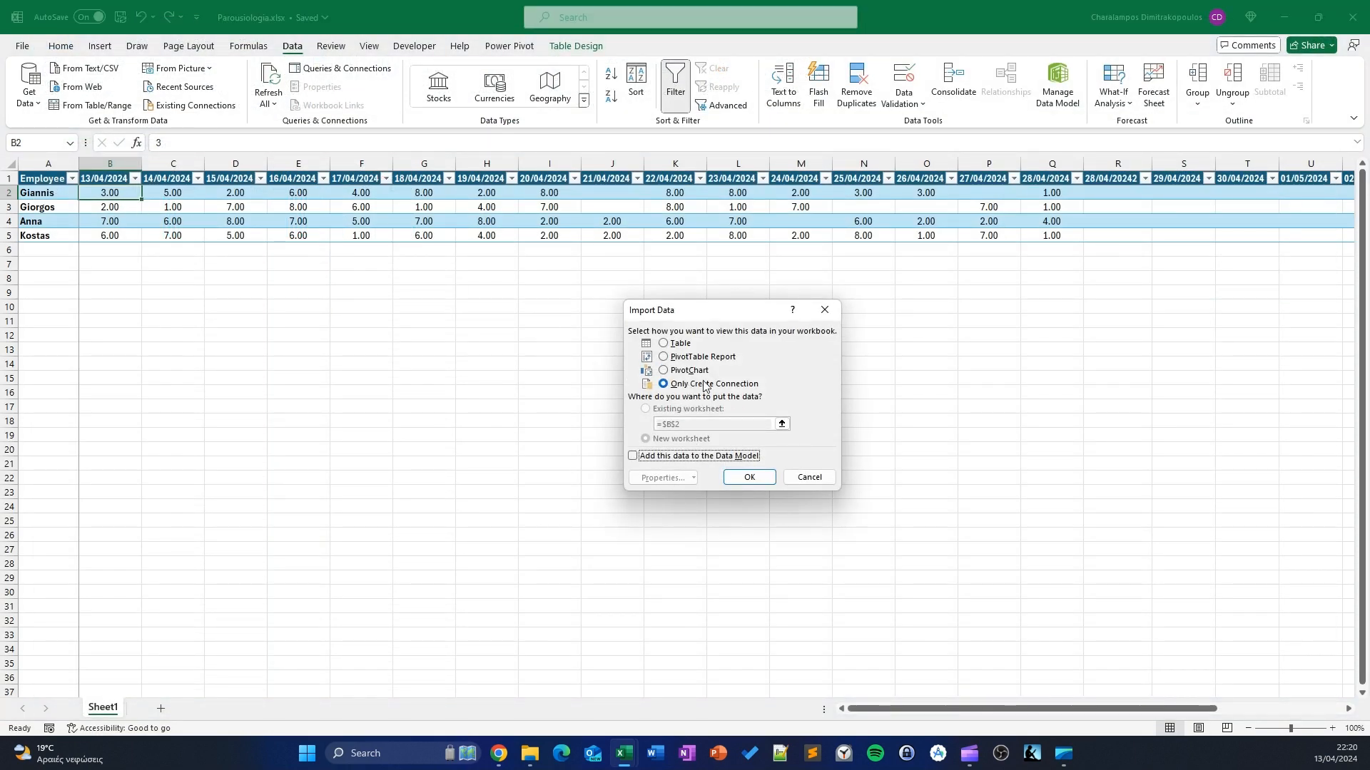
click(633, 457)
click(750, 480)
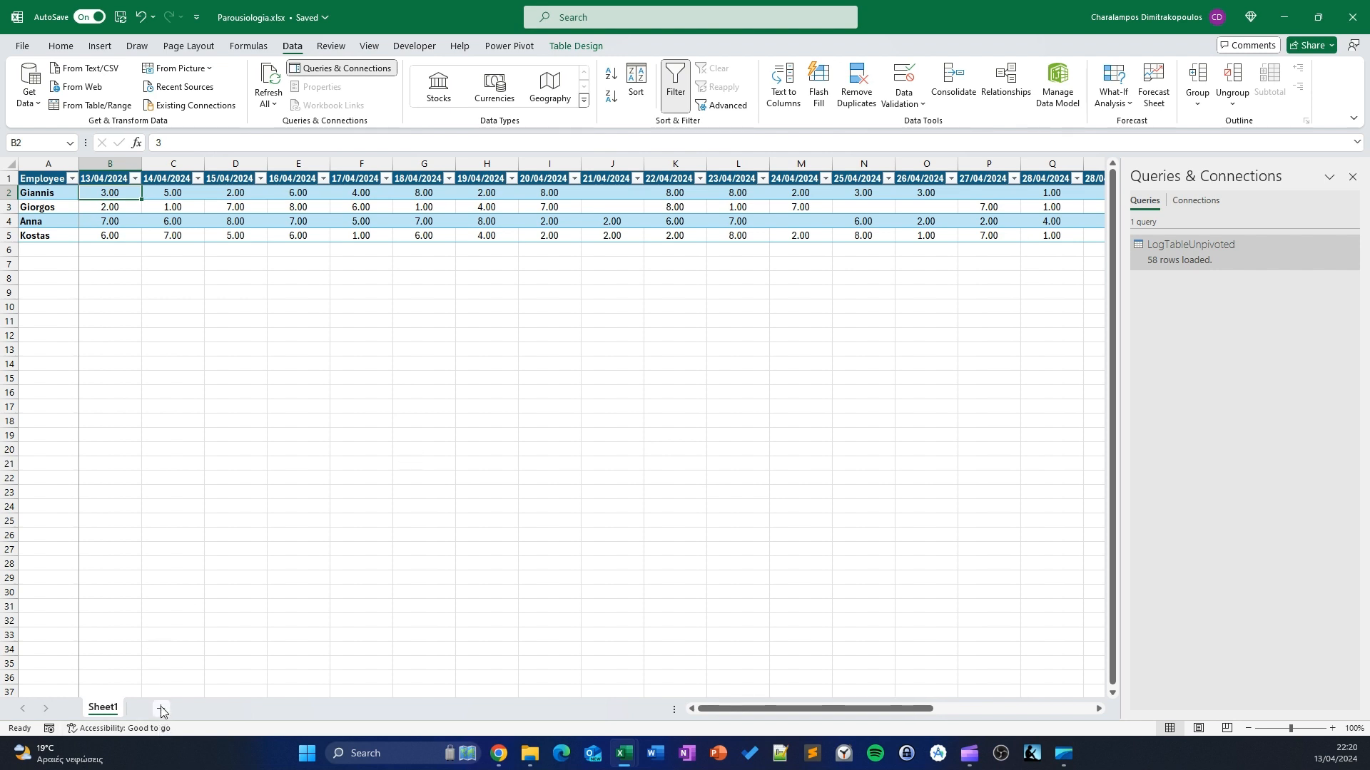
Rename the worksheet Sheet1 as Type 1
click(108, 265)
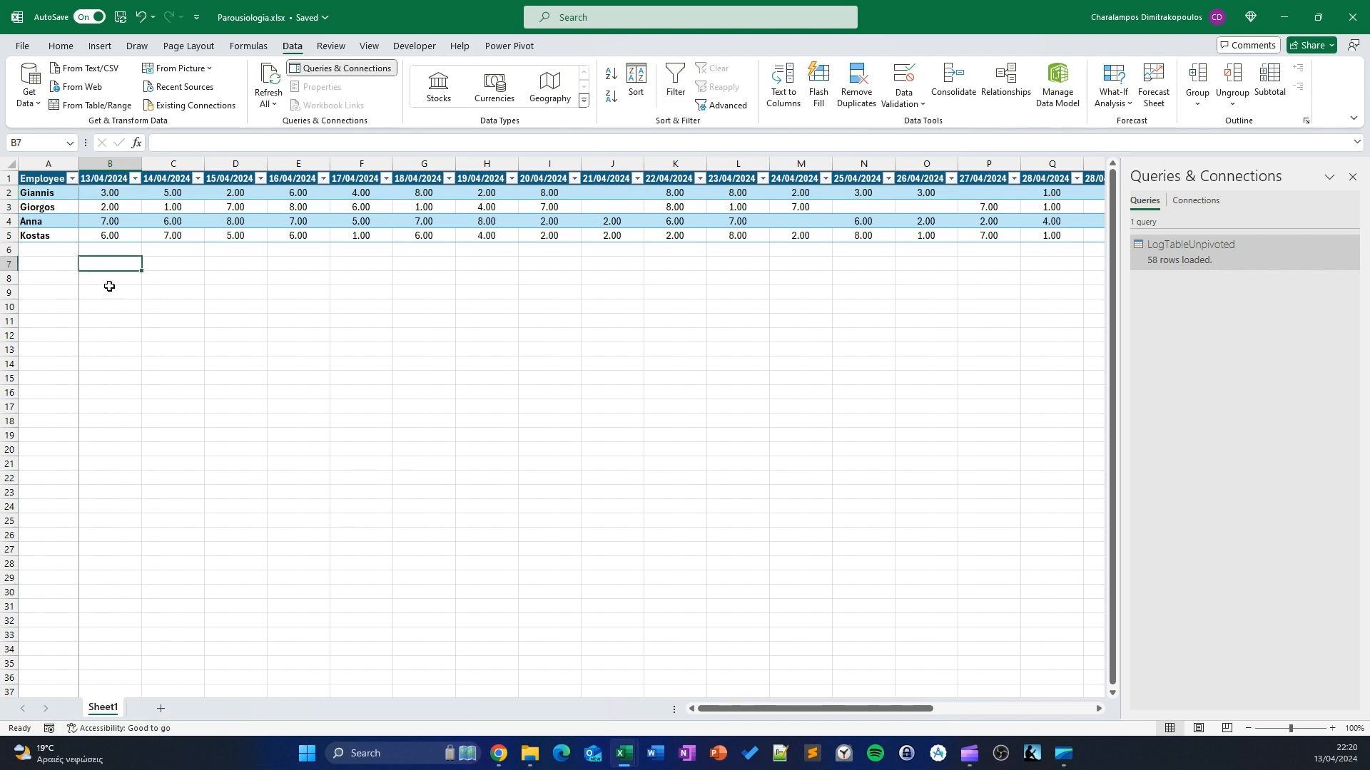
click(111, 279)
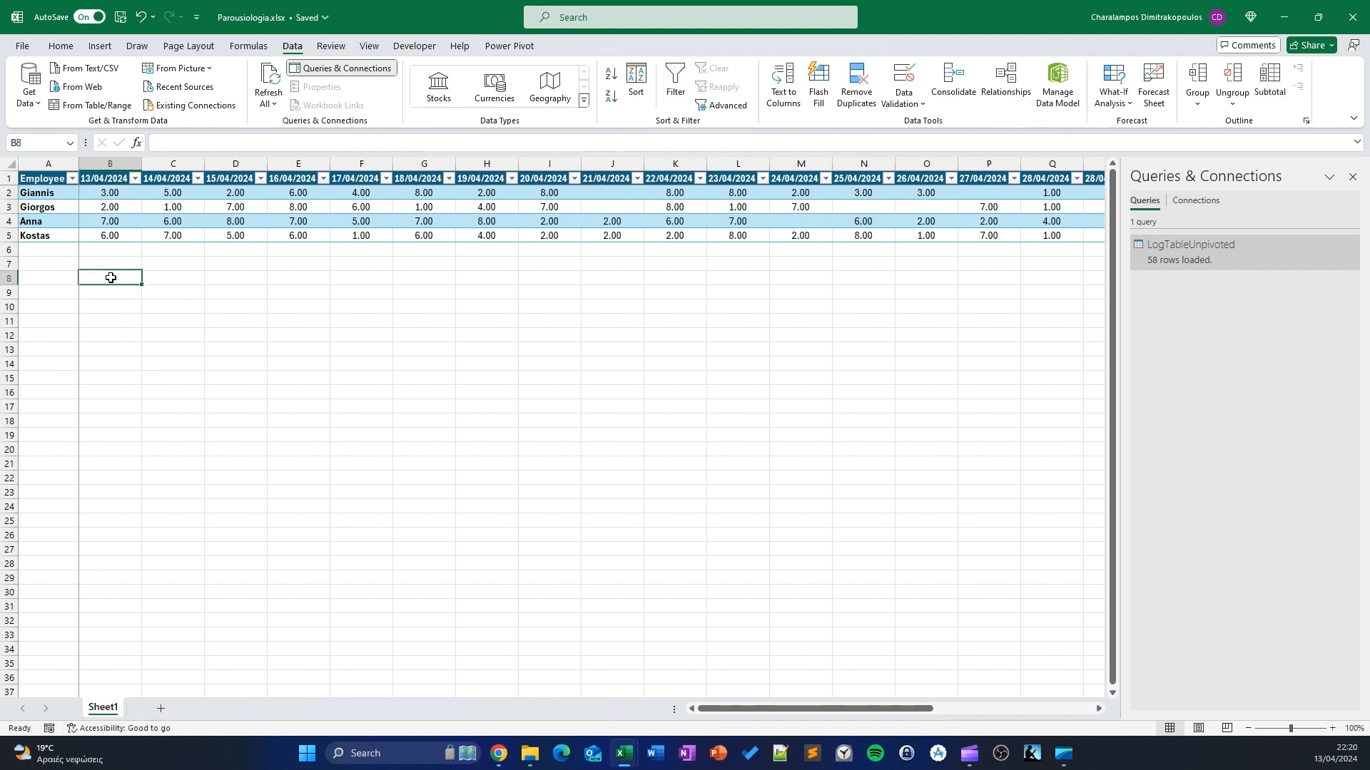
double_click(107, 708)
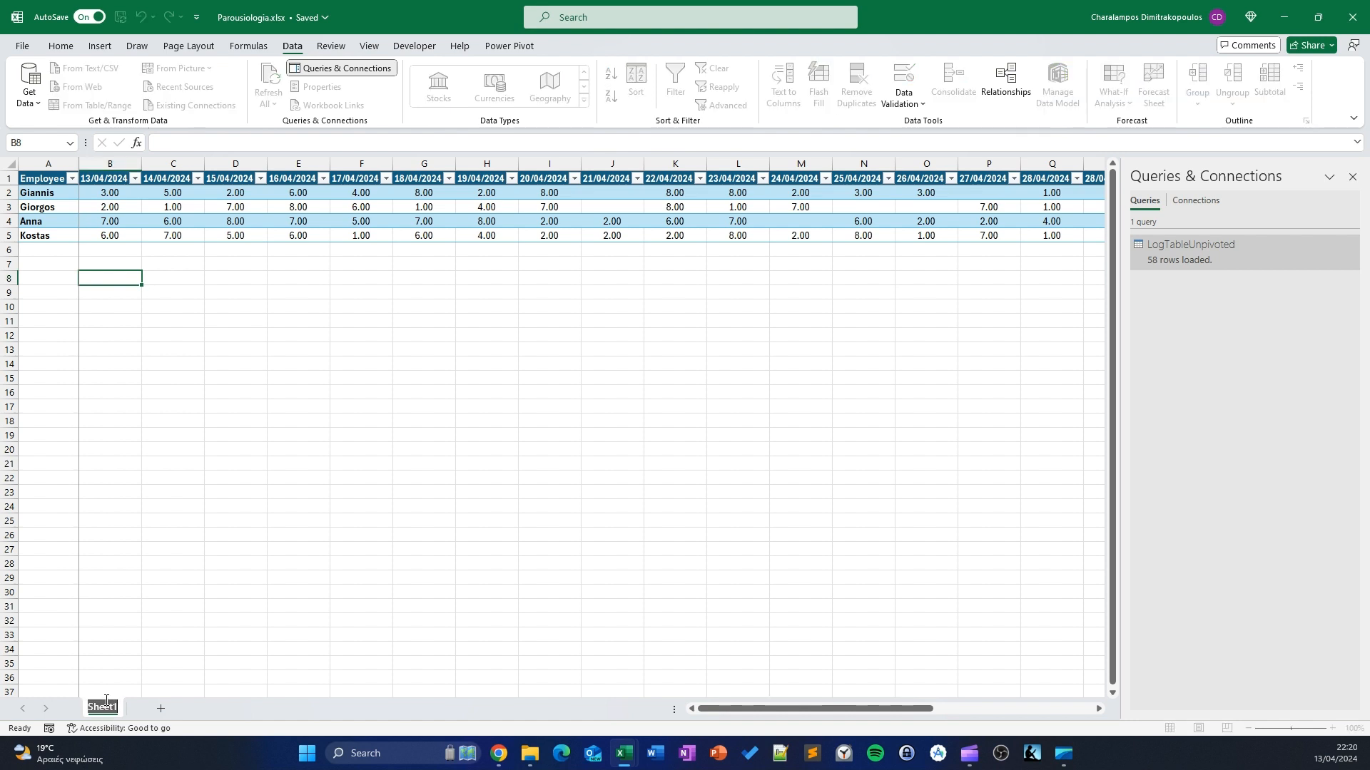
text(Type)
key(alt)
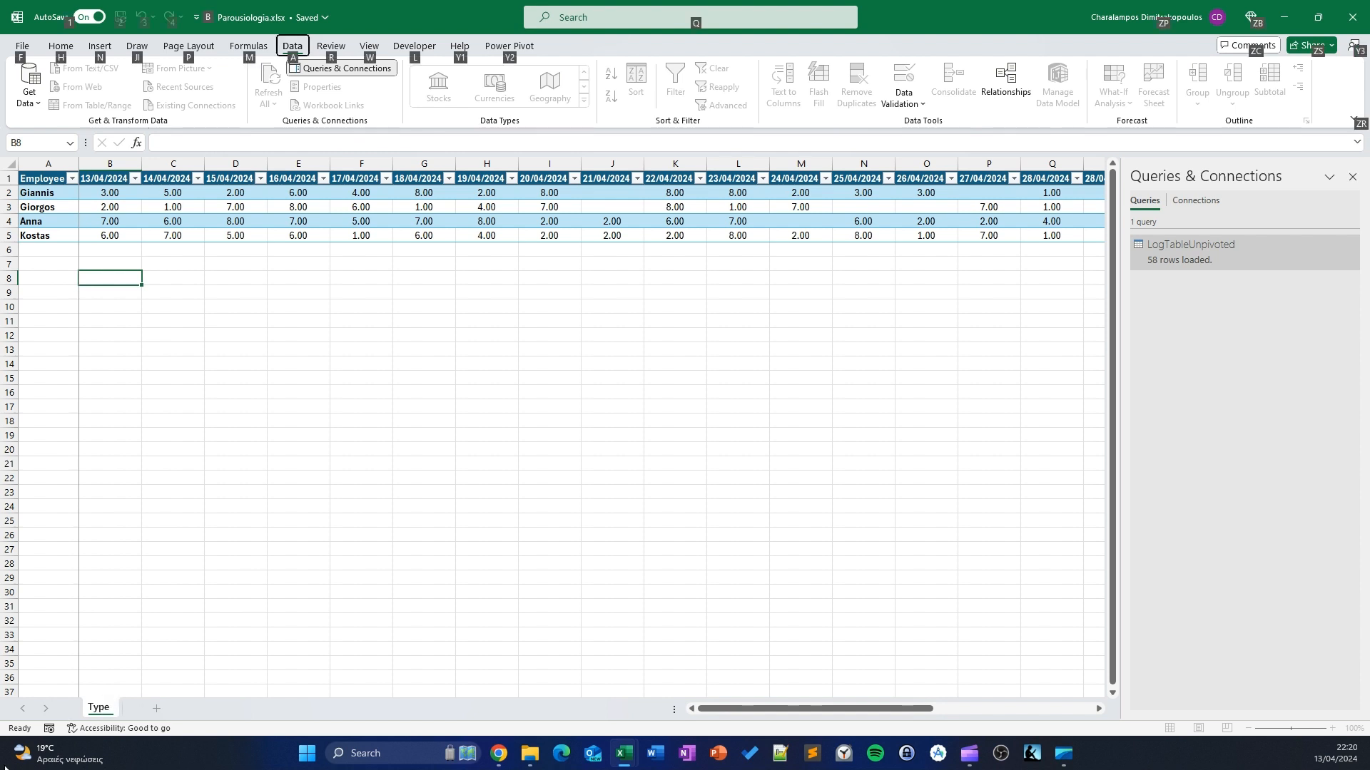
click(113, 710)
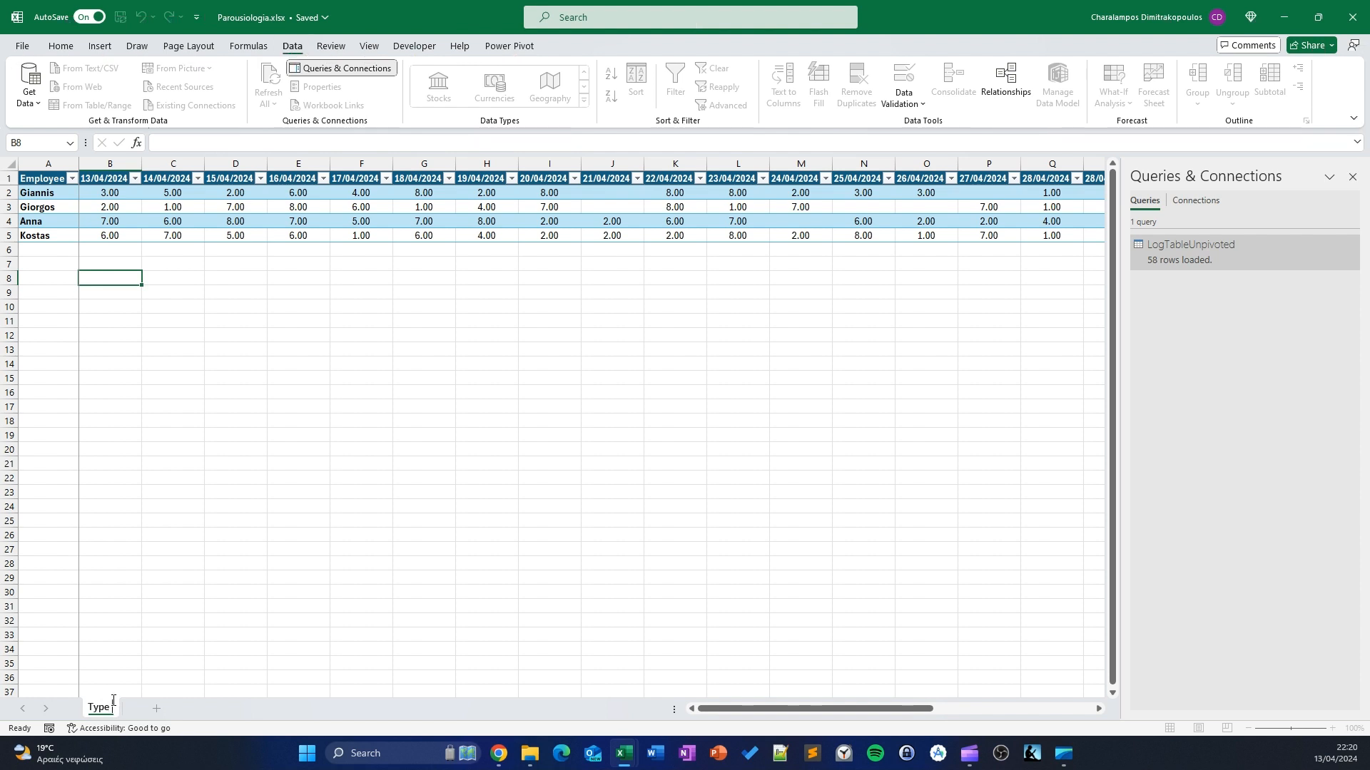
text(1)
click(264, 321)
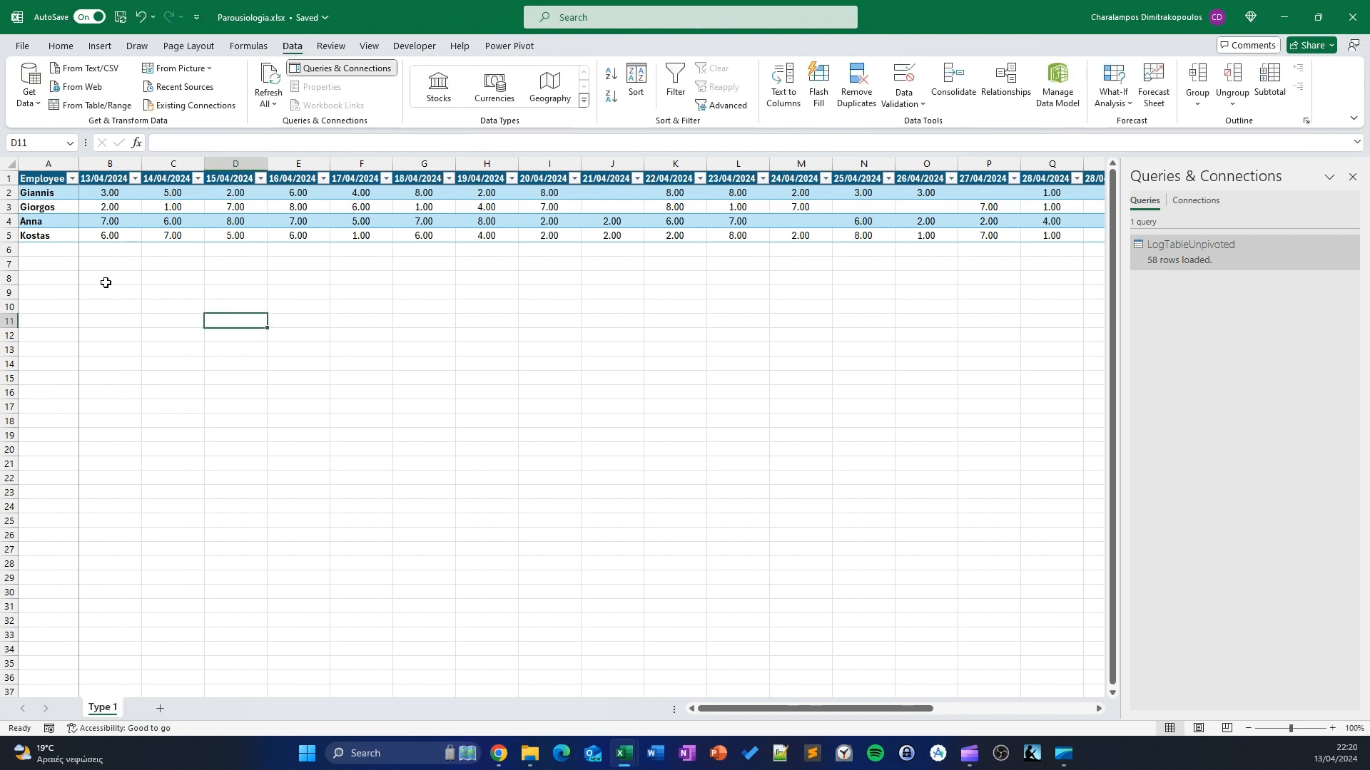
Insert a PivotTable from the Data Model at cell B8 of the existing Type 1 worksheet
click(106, 283)
click(100, 46)
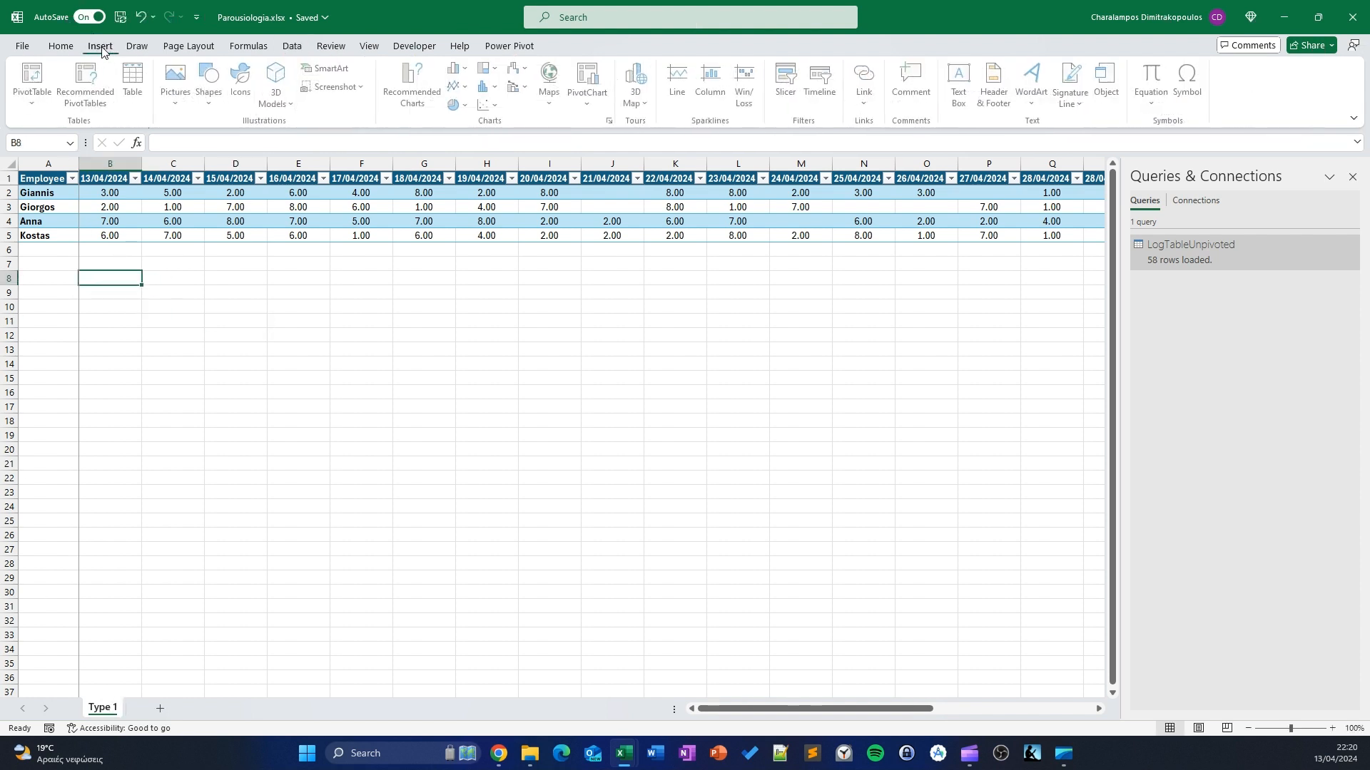
click(35, 103)
click(53, 161)
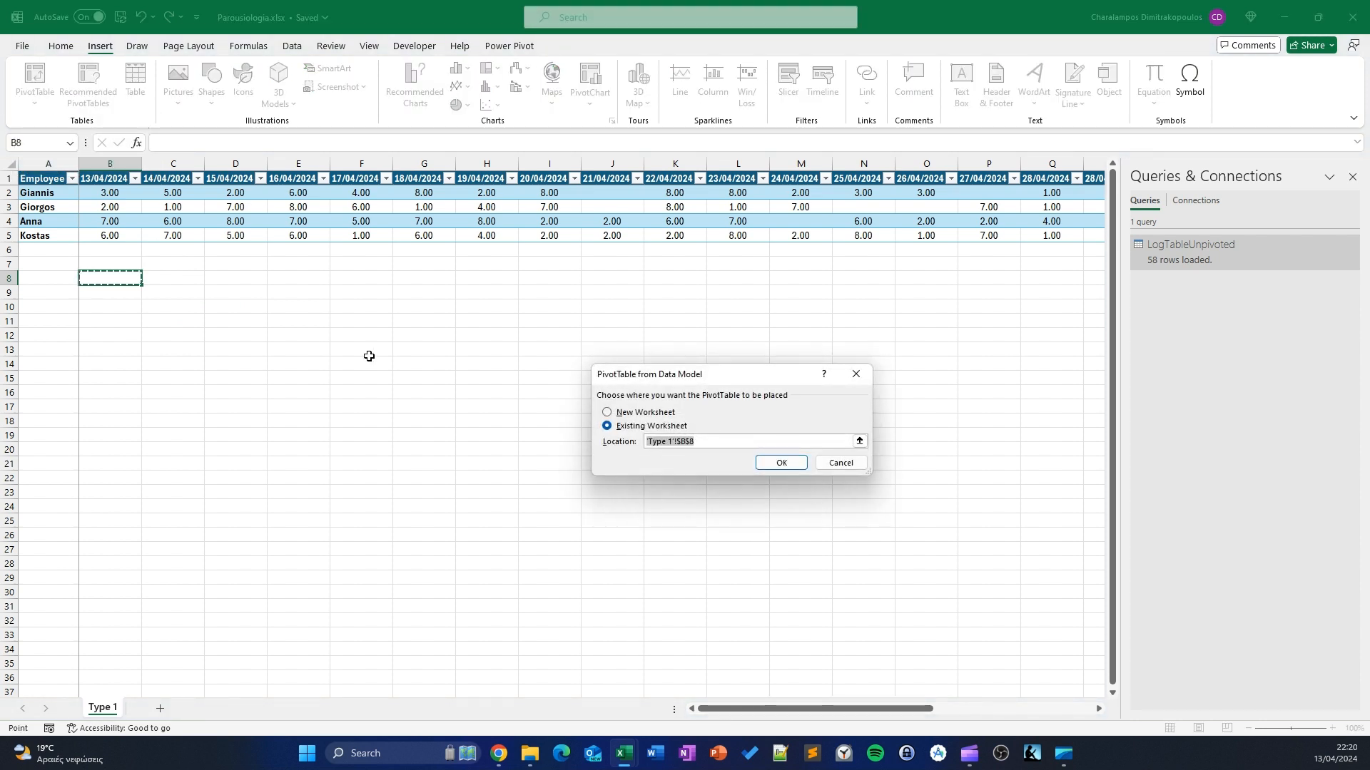
click(777, 463)
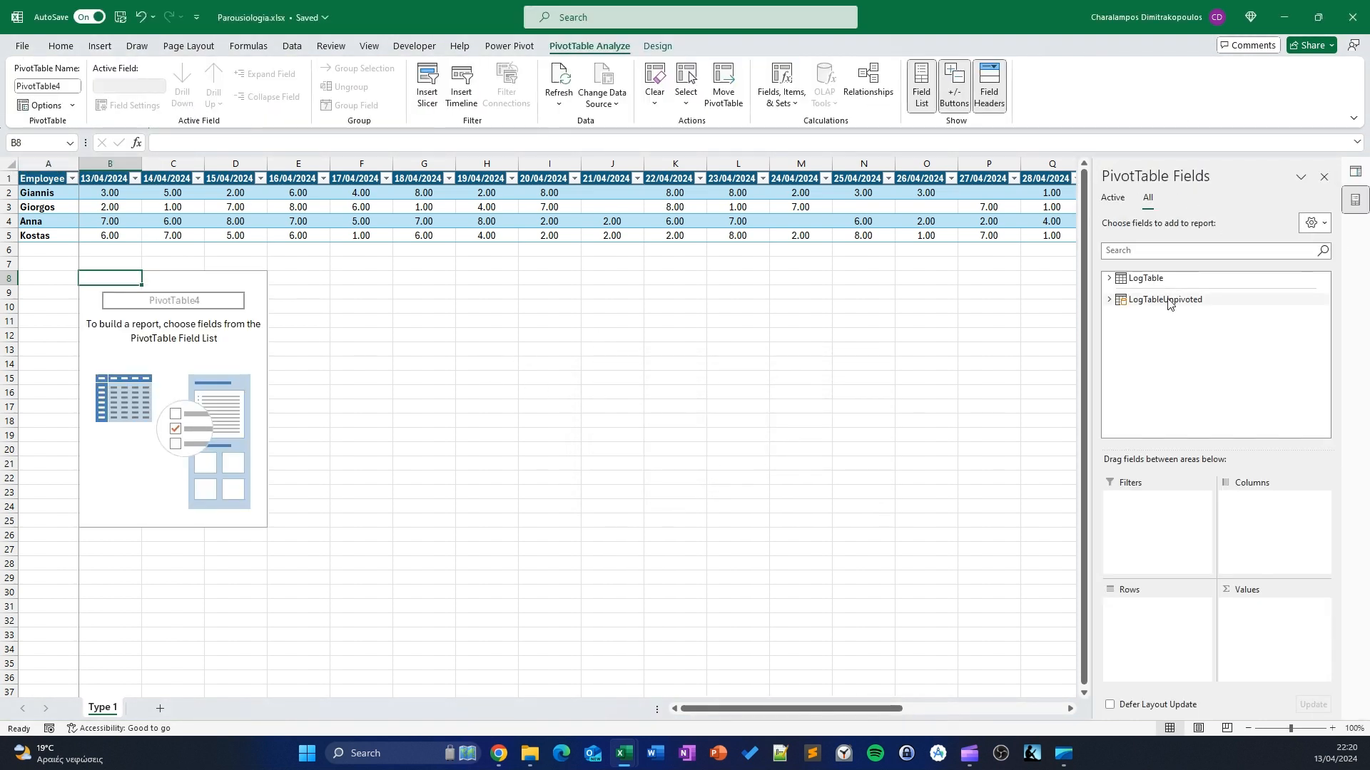
Lay out the PivotTable with LogTableUnpivoted's Date in the rows, Effort summed as values and Employee in the columns
click(1110, 300)
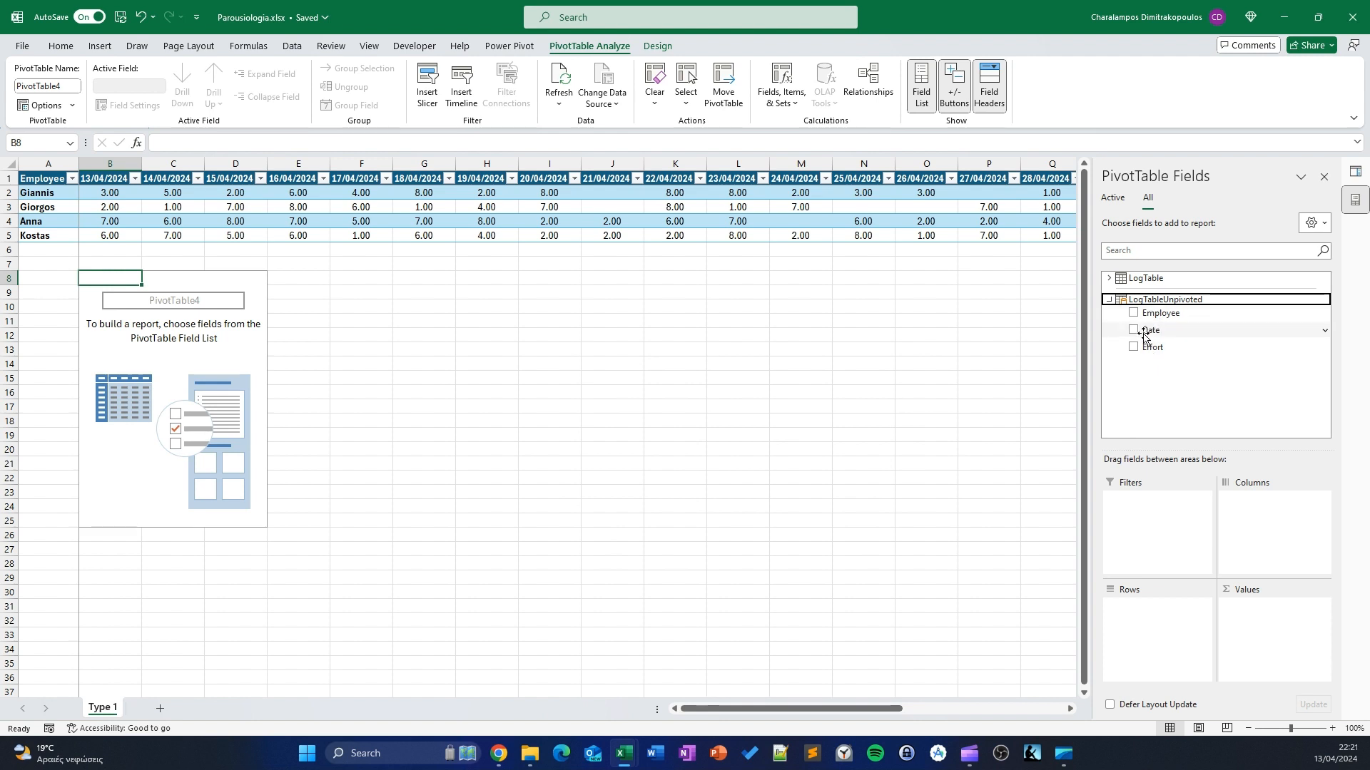
drag(1144, 336, 1170, 621)
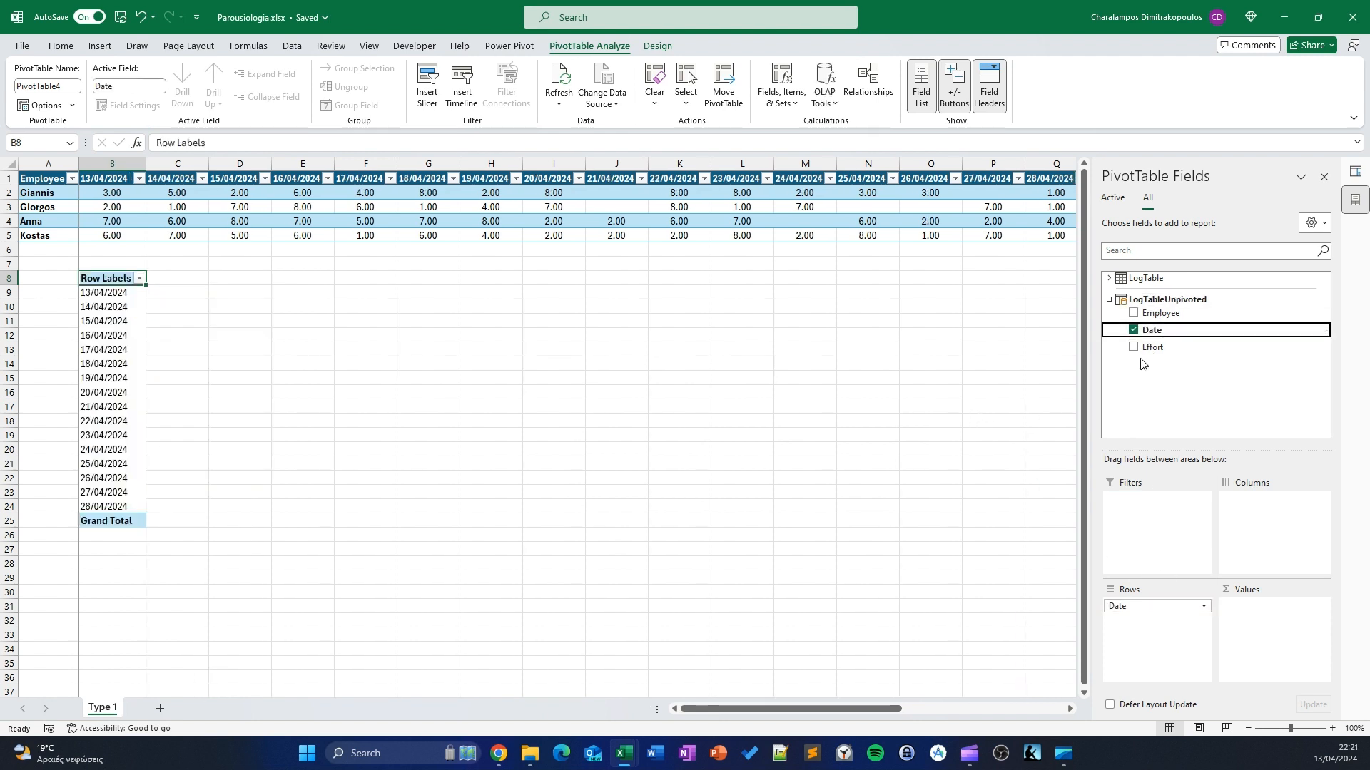
click(1162, 347)
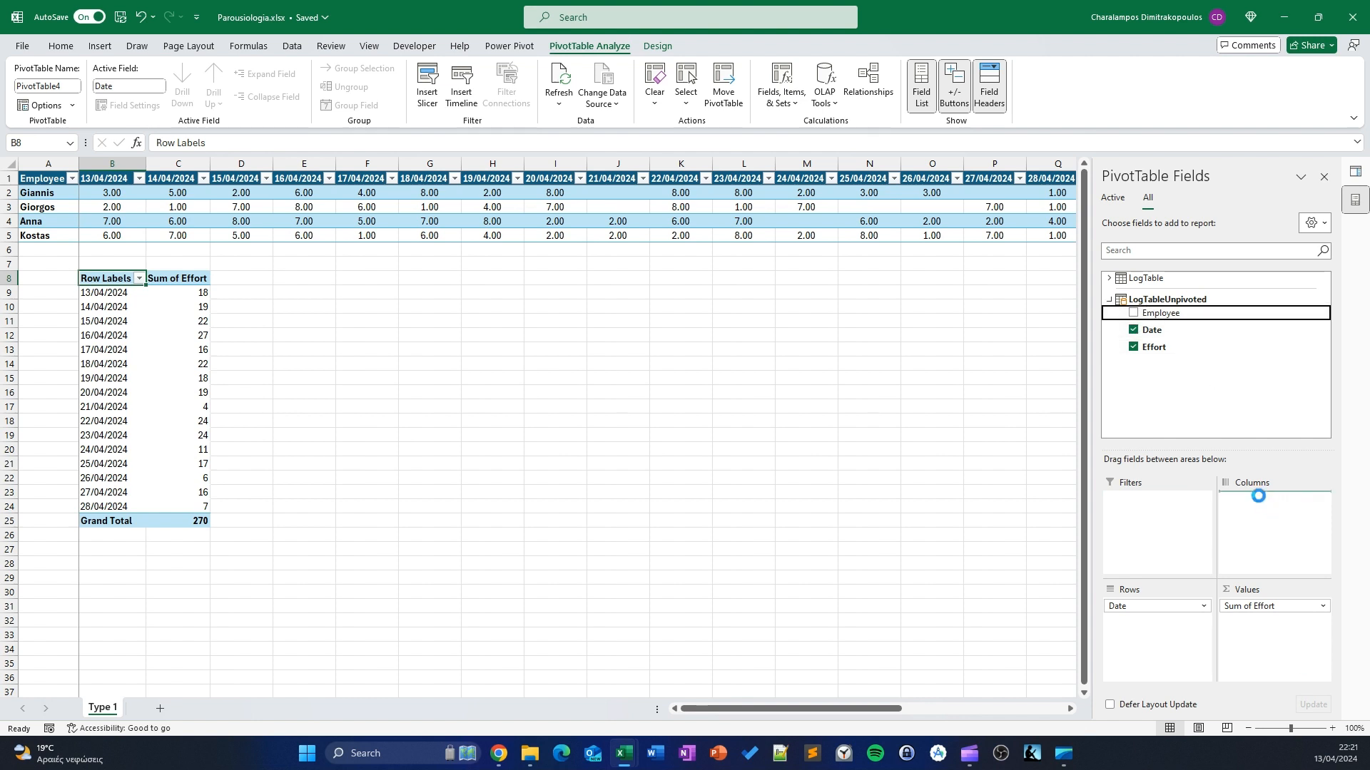
click(432, 307)
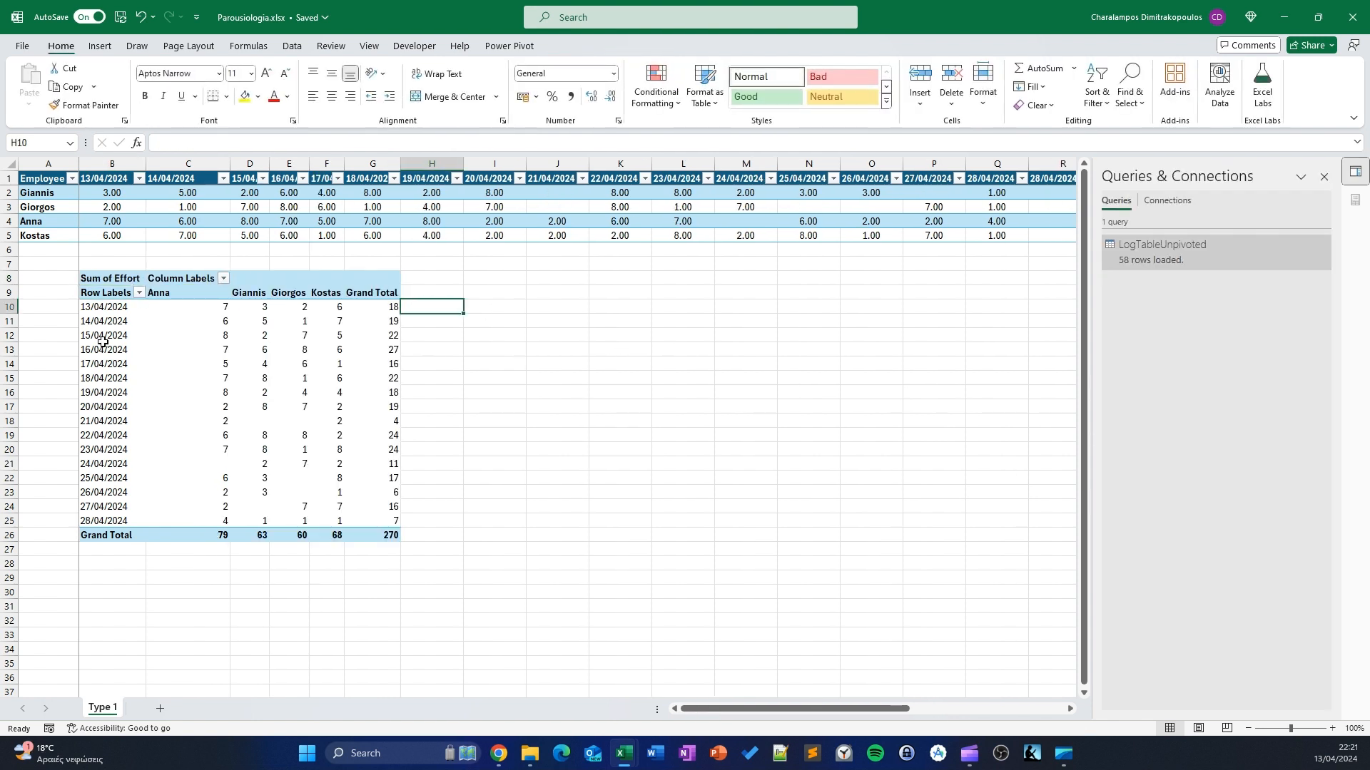
Group the PivotTable's row dates by Months and Years, leaving Quarters out
click(114, 312)
right_click(115, 308)
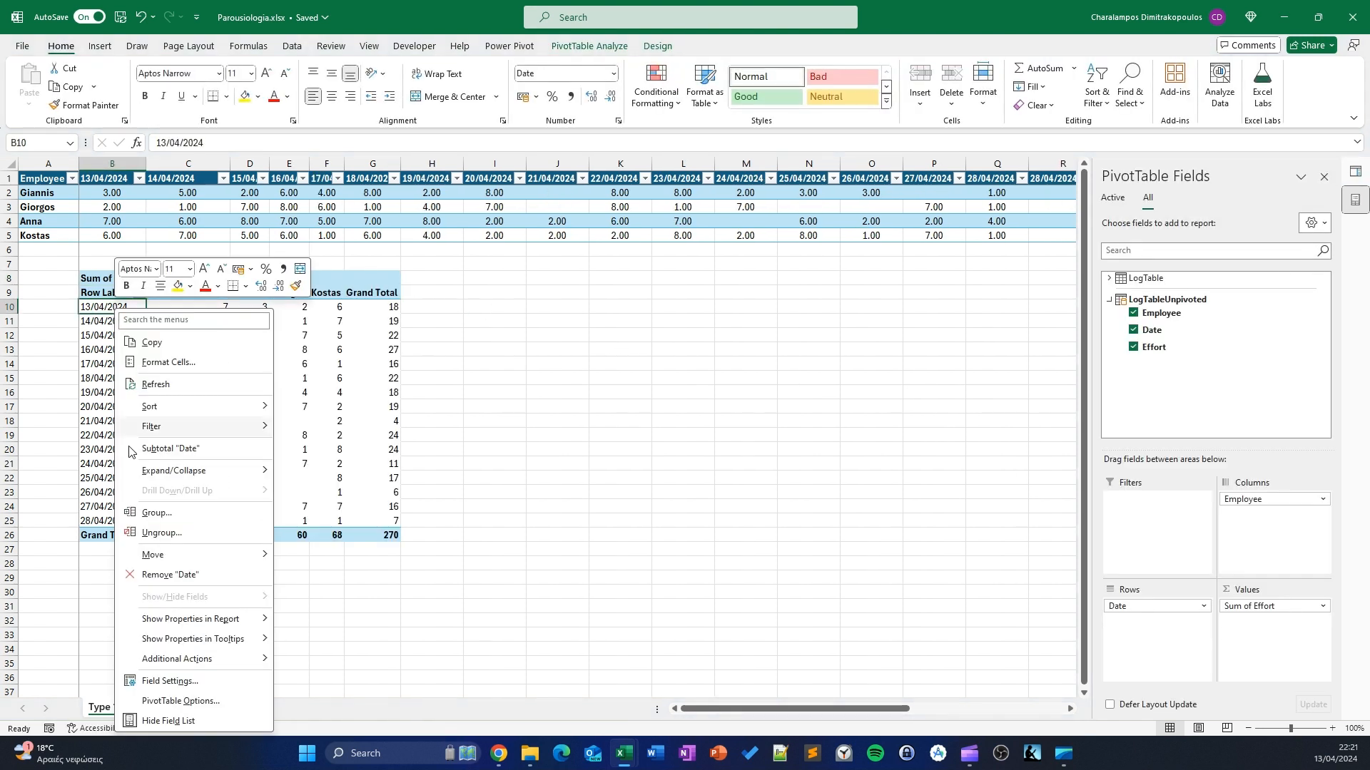
click(146, 515)
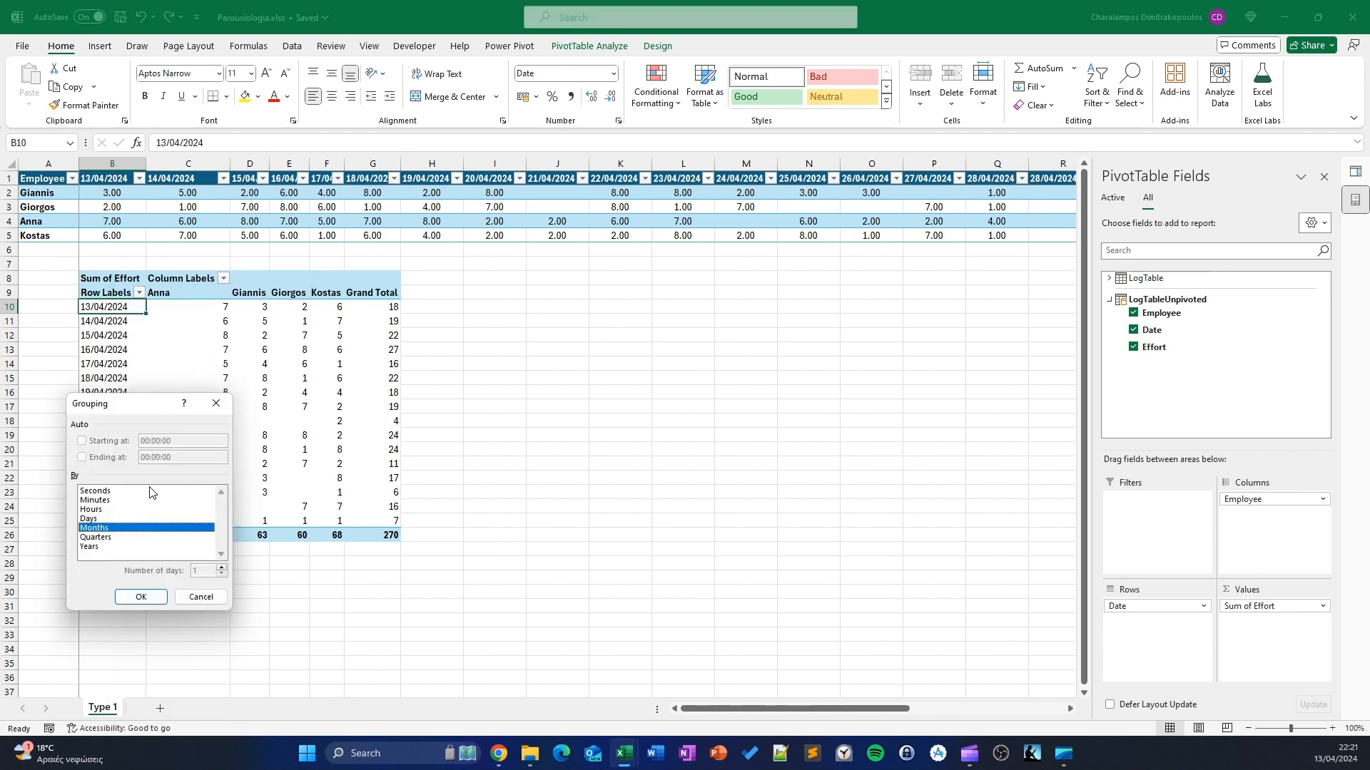
click(93, 539)
click(96, 546)
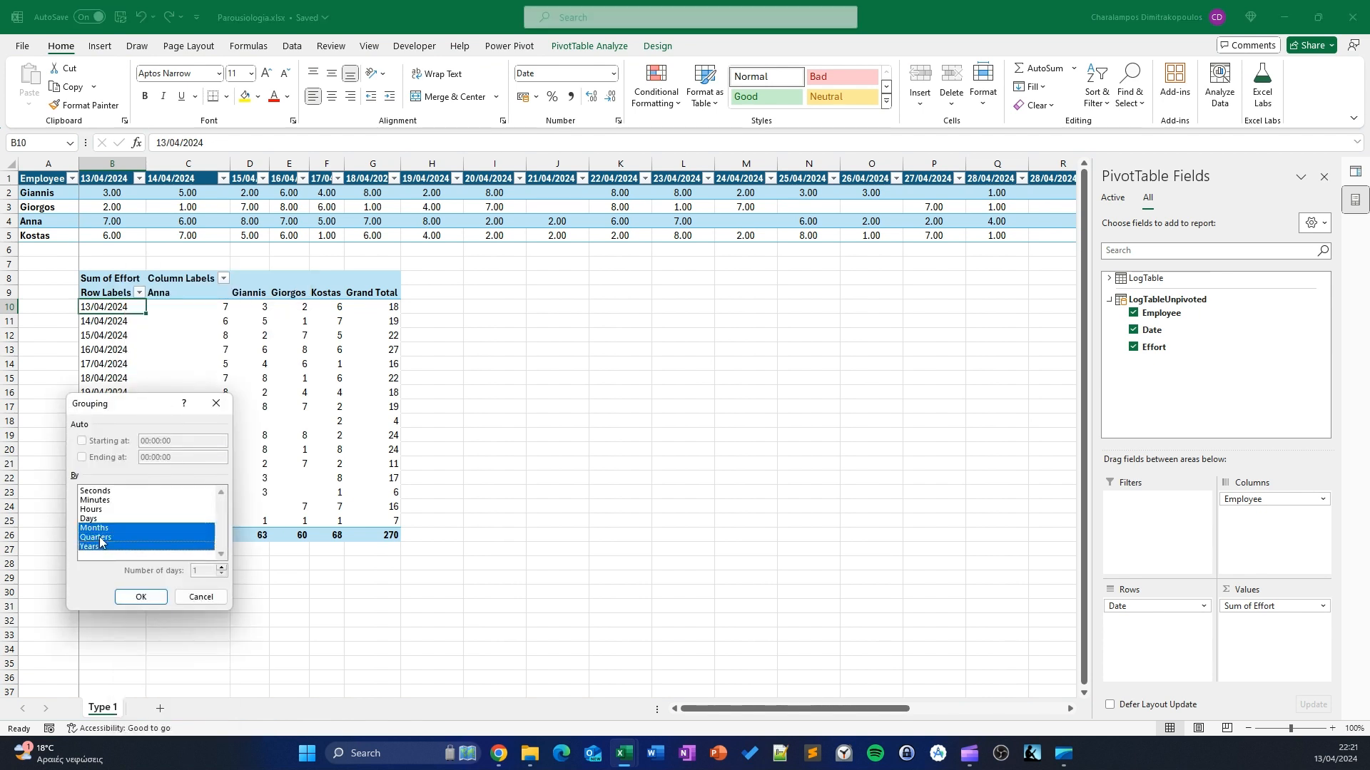
click(100, 540)
click(140, 597)
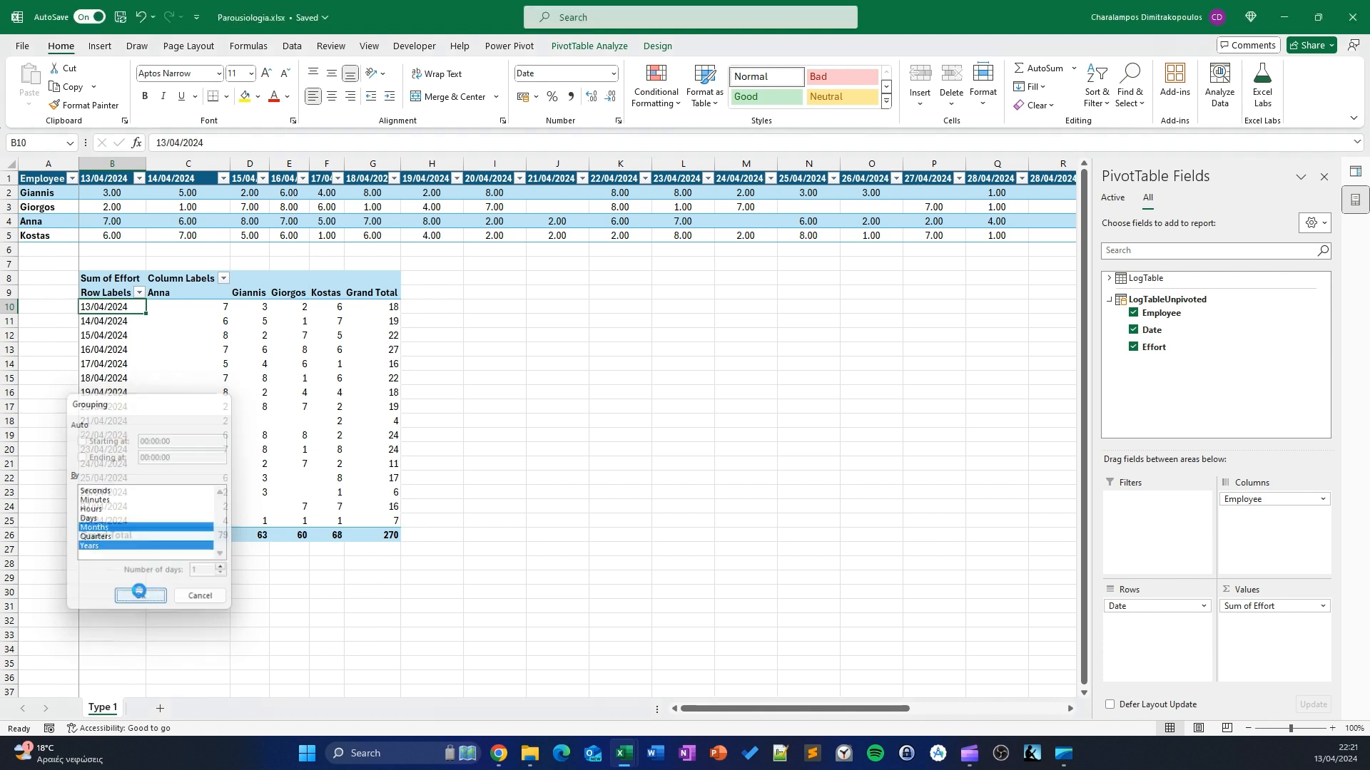
click(169, 428)
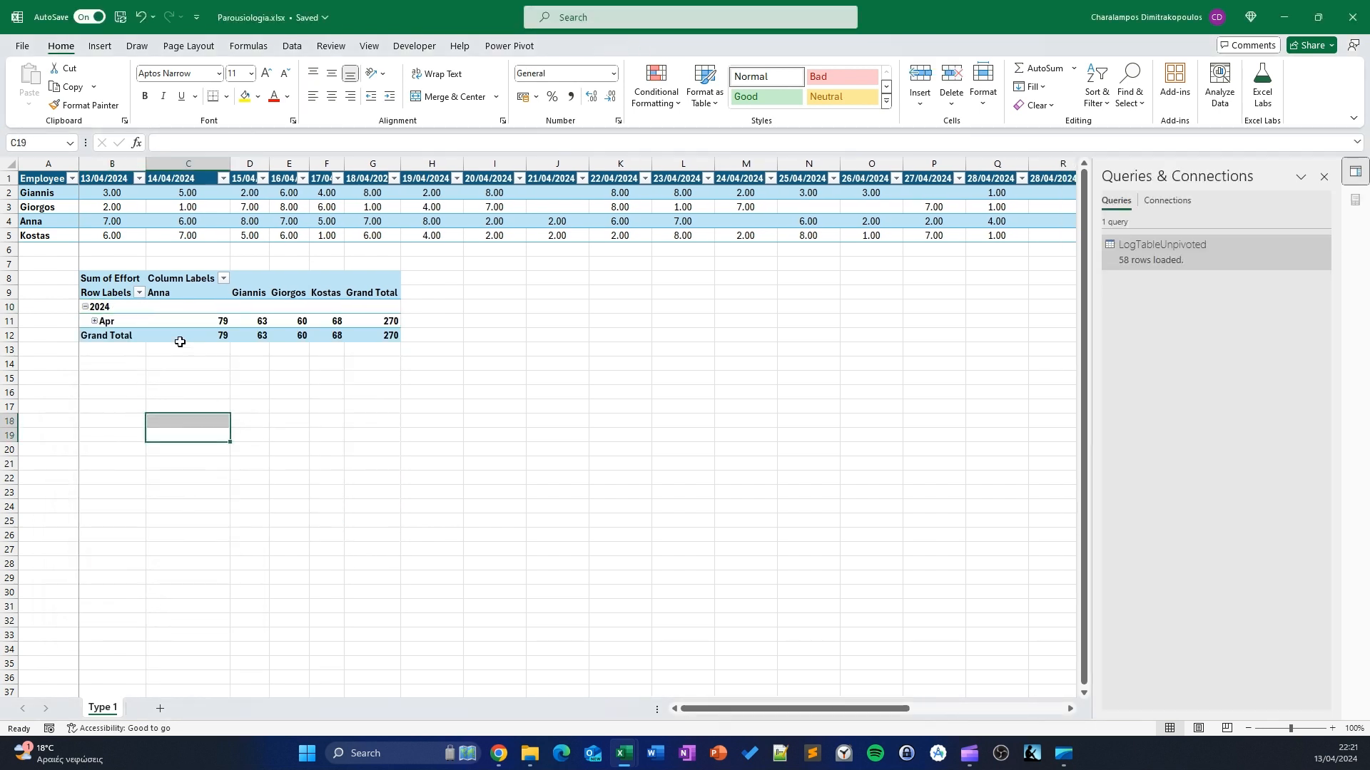
Expand the Apr group under 2024 in the PivotTable down to its individual dates
click(205, 304)
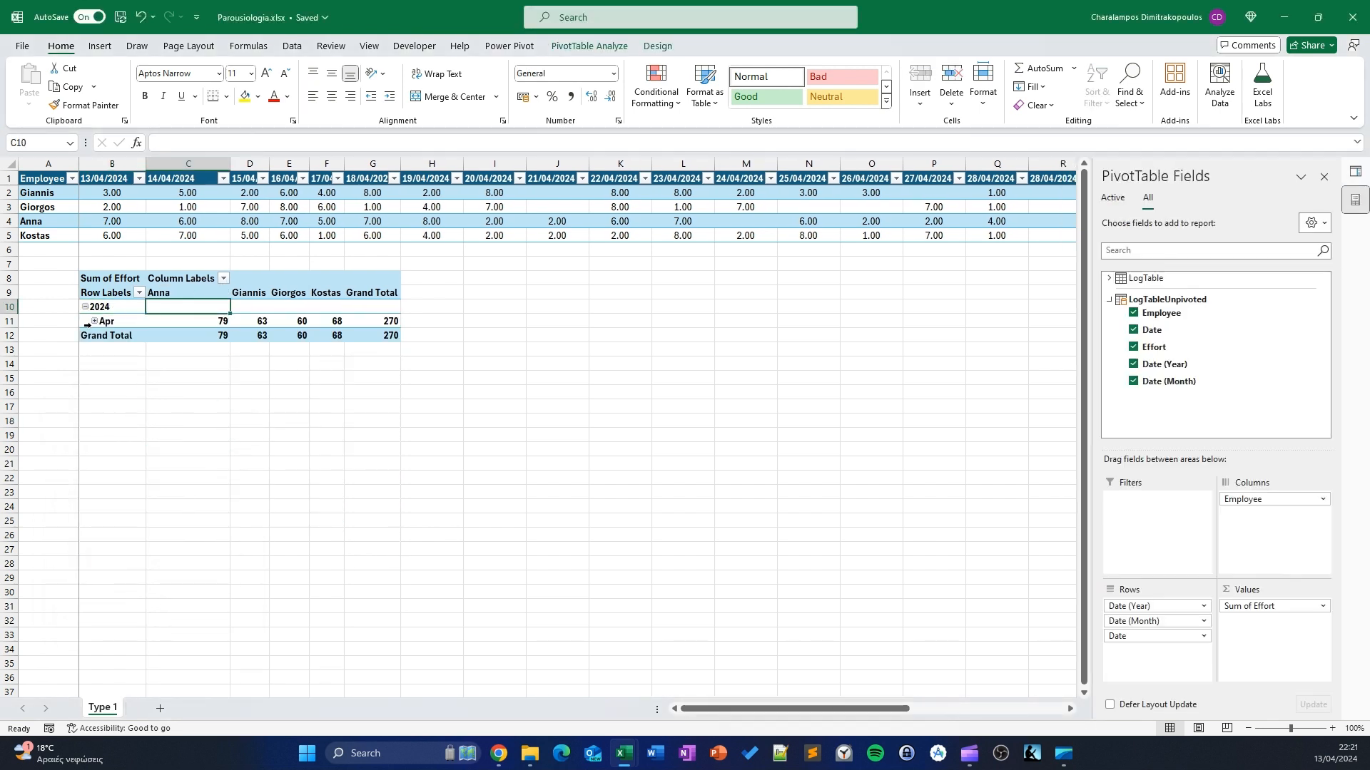
click(197, 319)
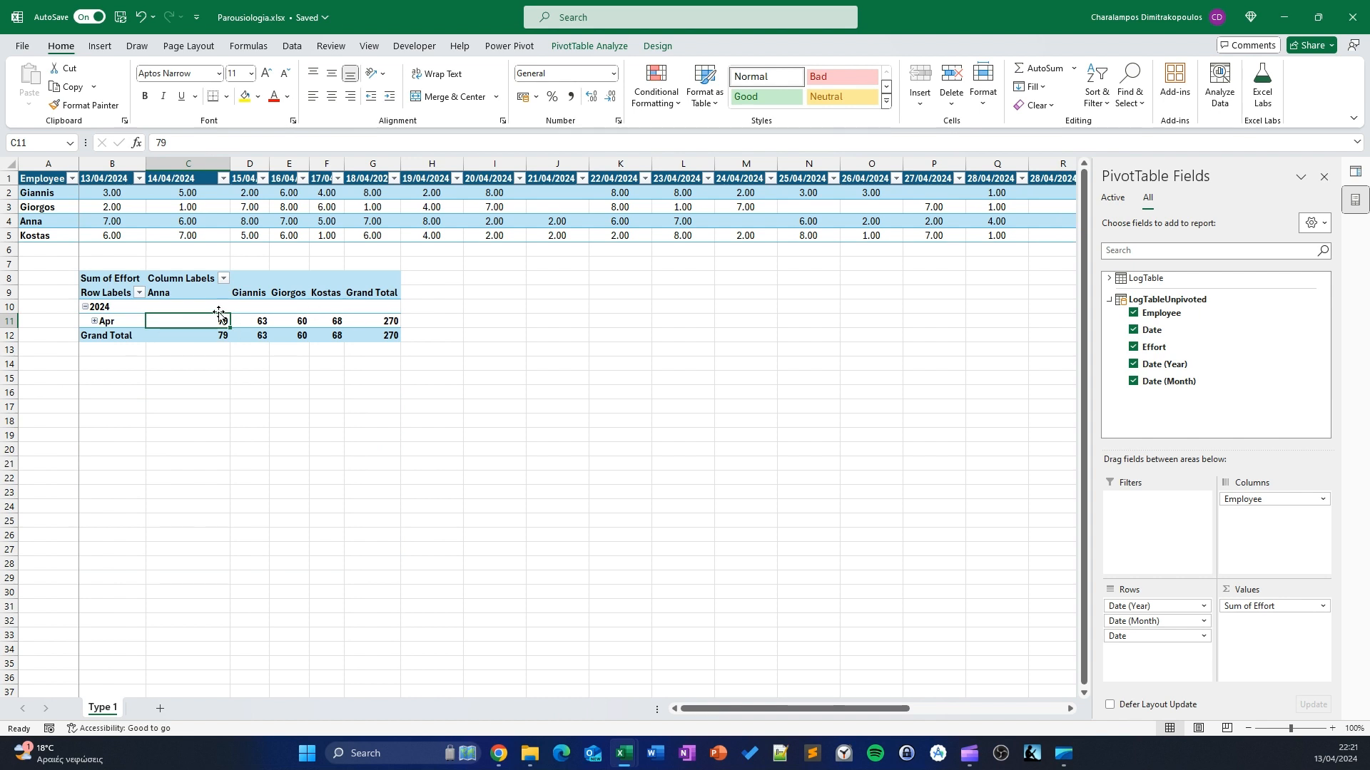
click(115, 322)
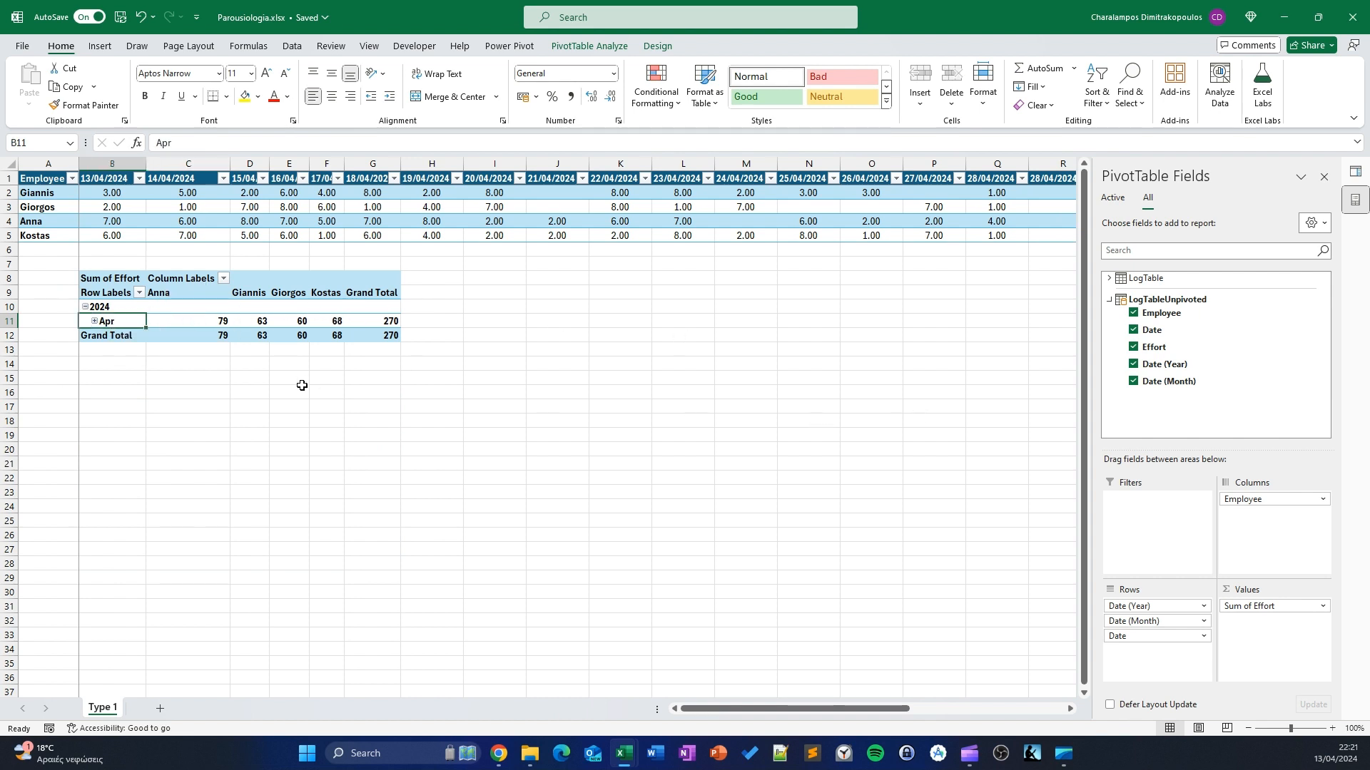
click(94, 322)
click(153, 293)
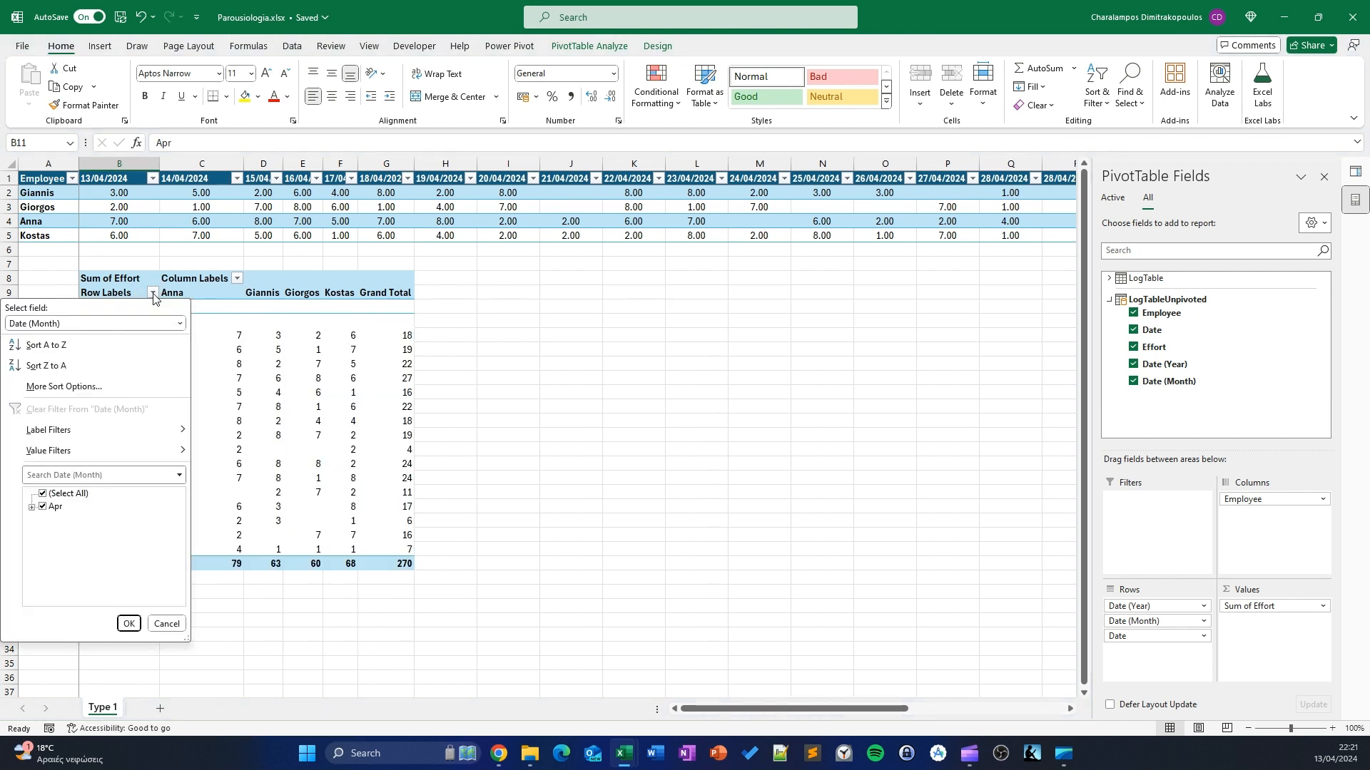
click(297, 348)
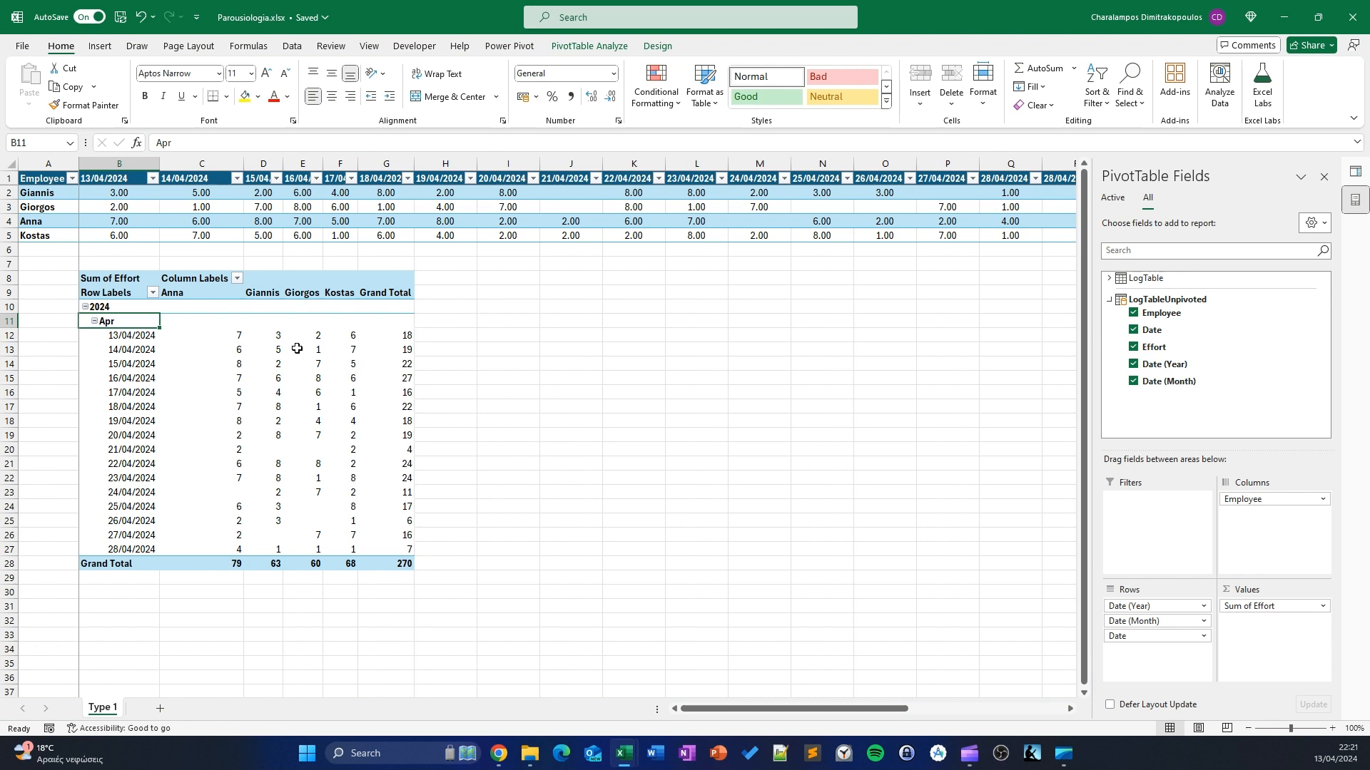
right_click(133, 370)
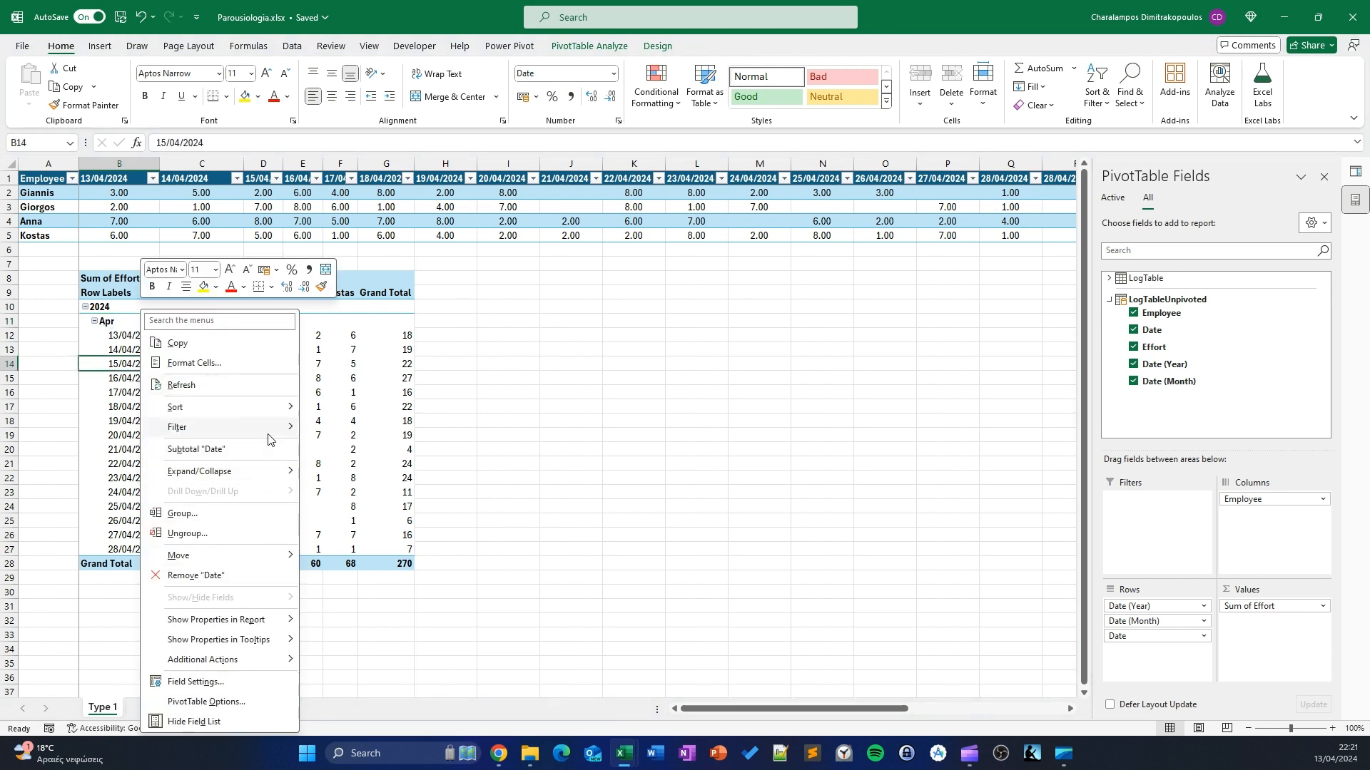
mouse_move(273, 427)
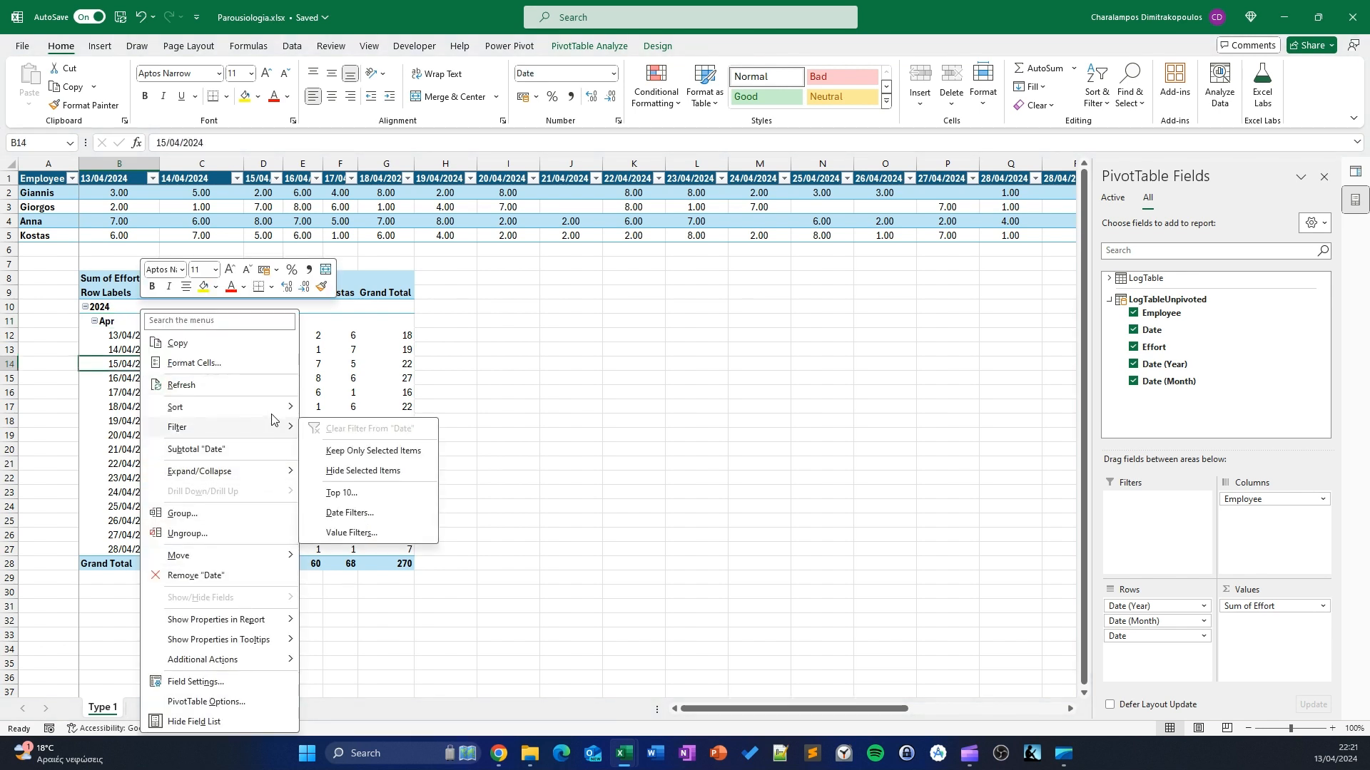
click(347, 512)
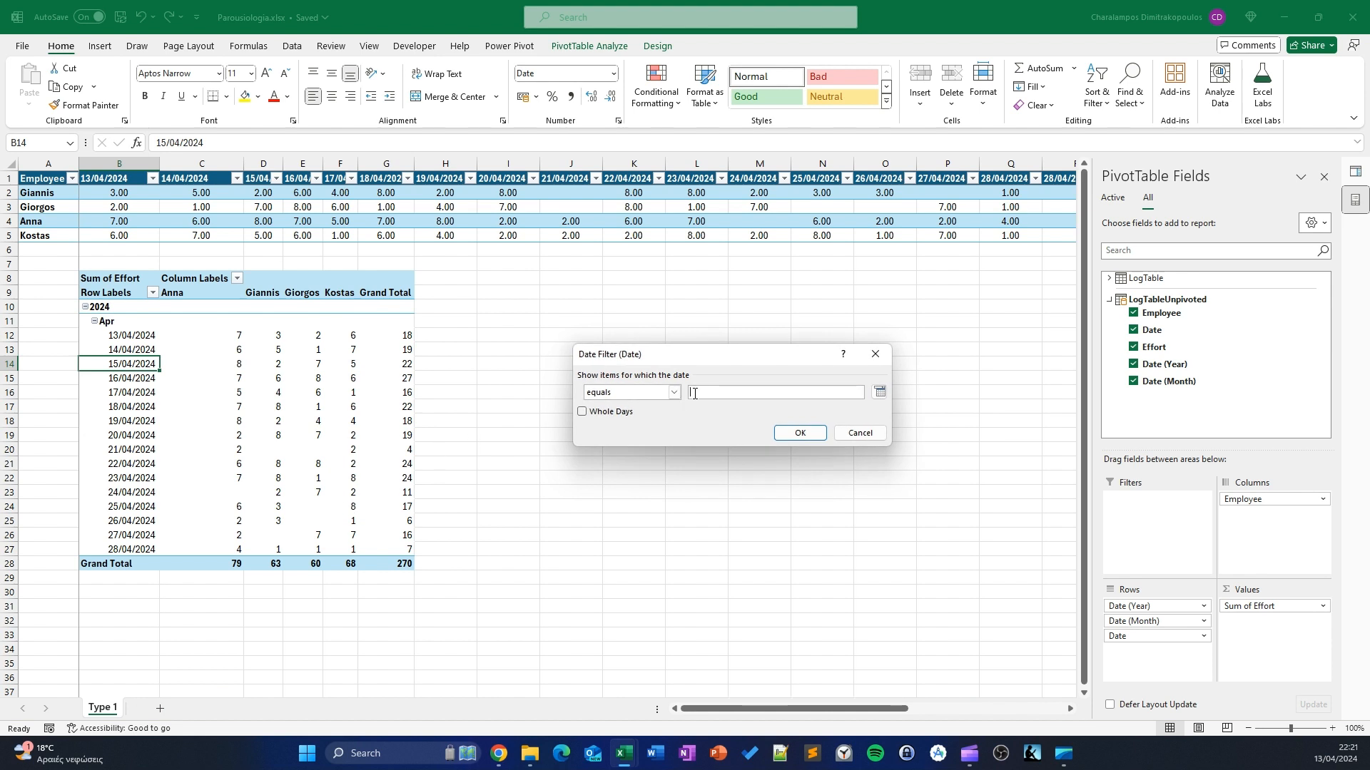
click(879, 392)
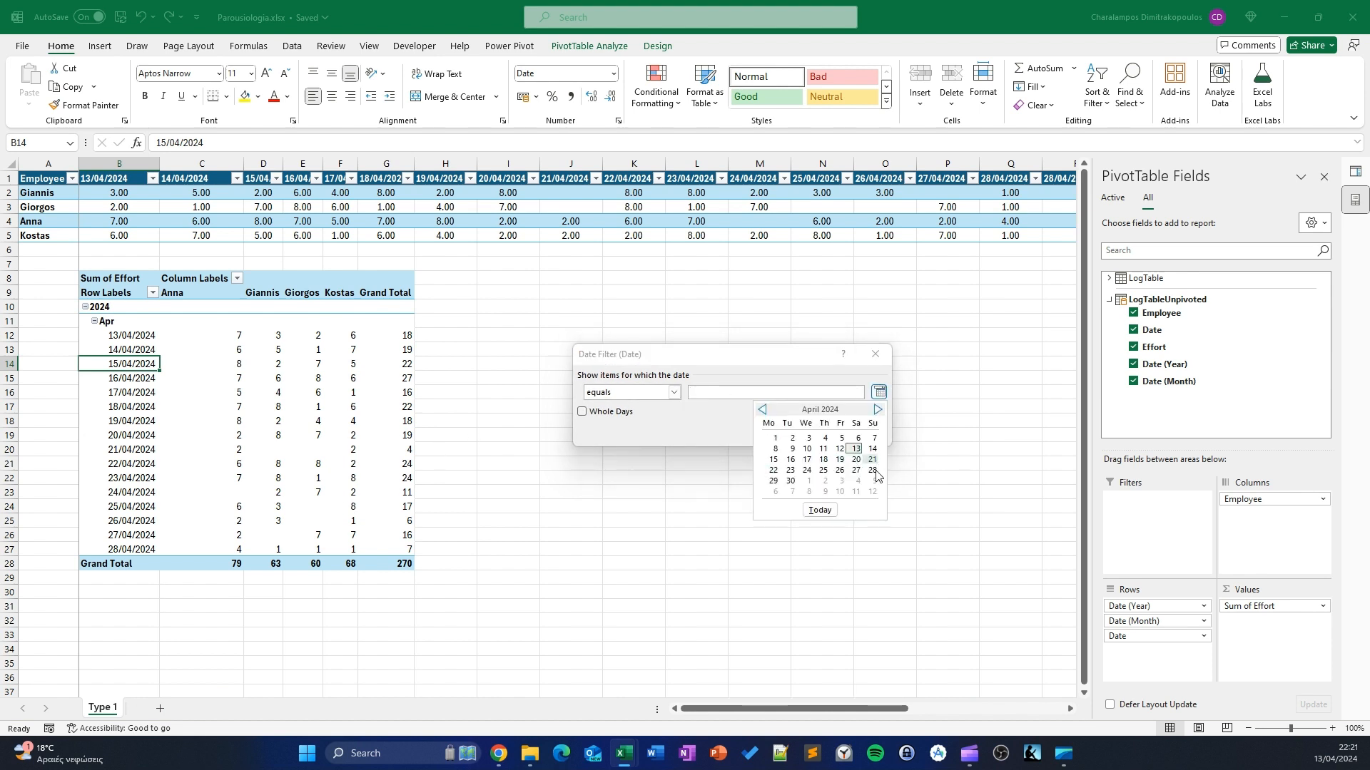
click(673, 392)
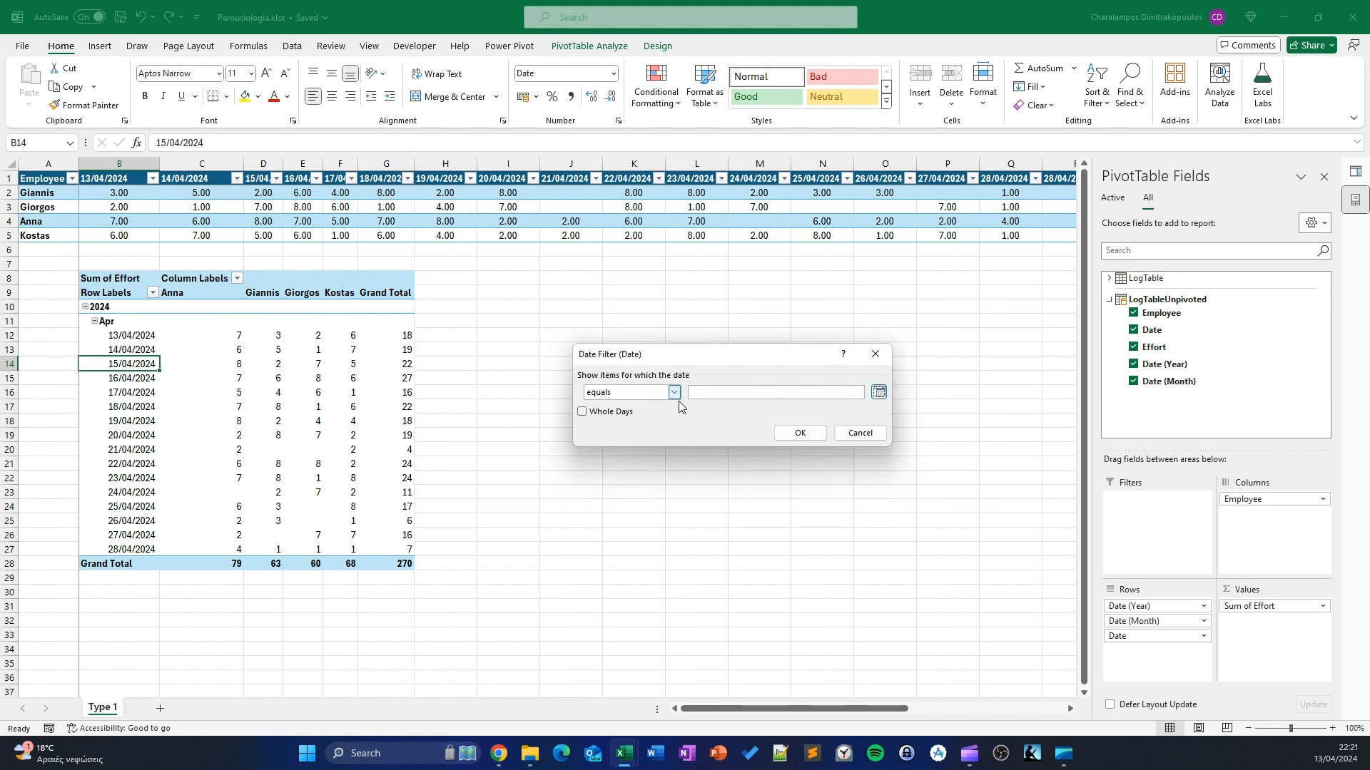
click(673, 392)
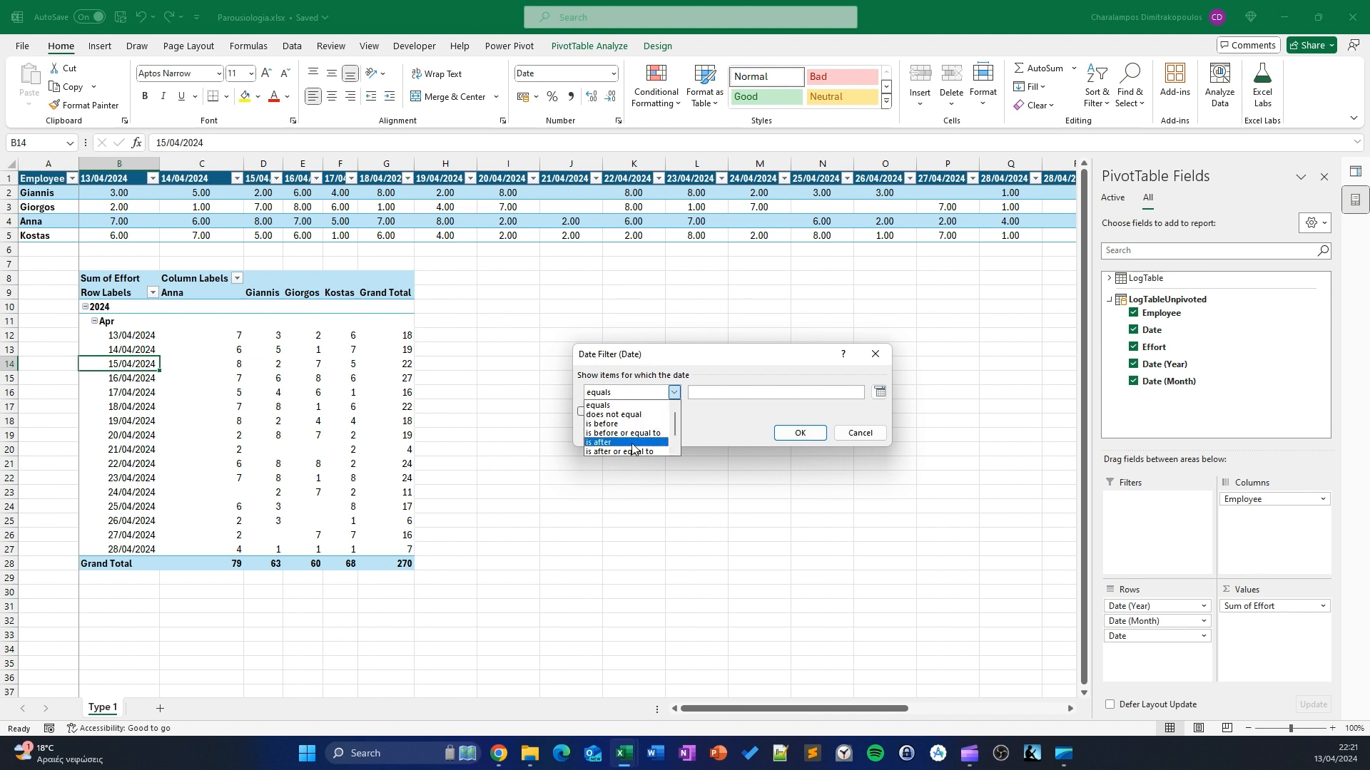
click(866, 434)
click(863, 432)
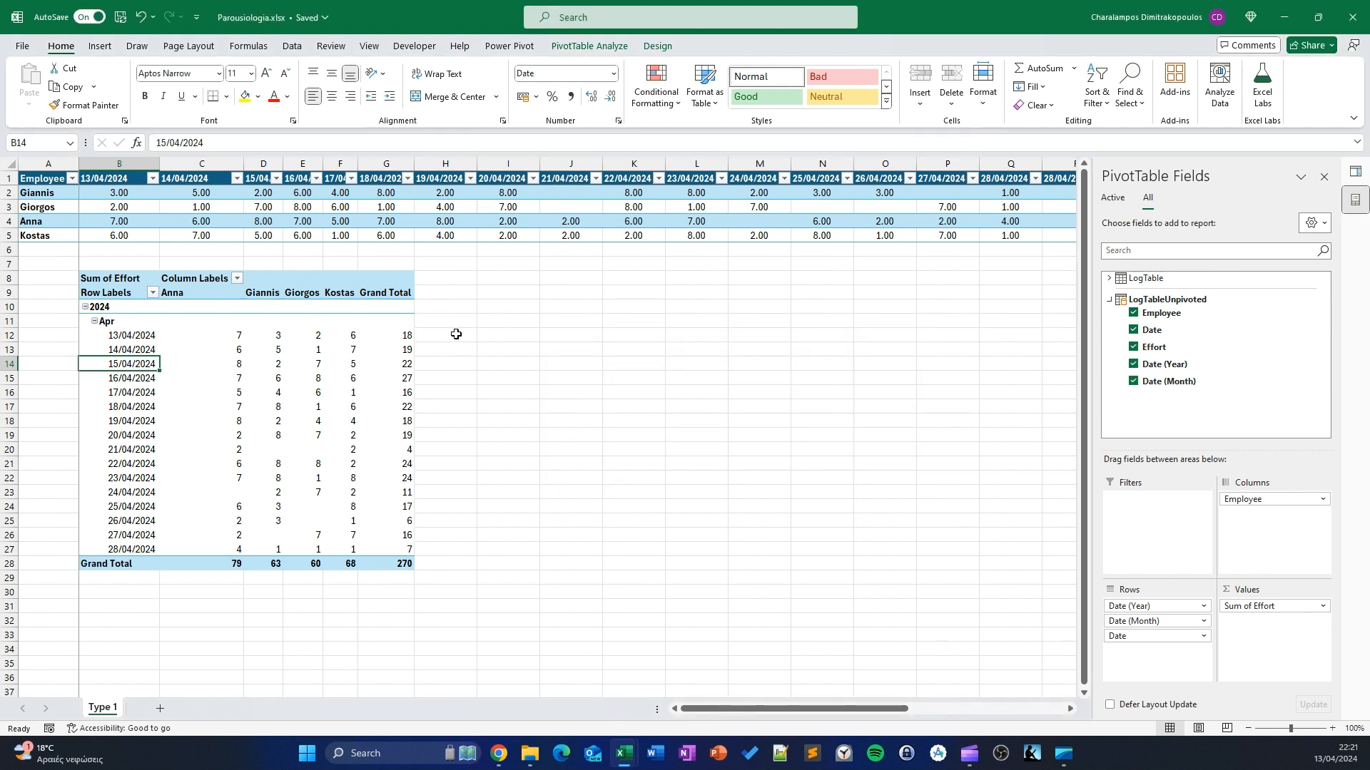
click(453, 335)
click(305, 337)
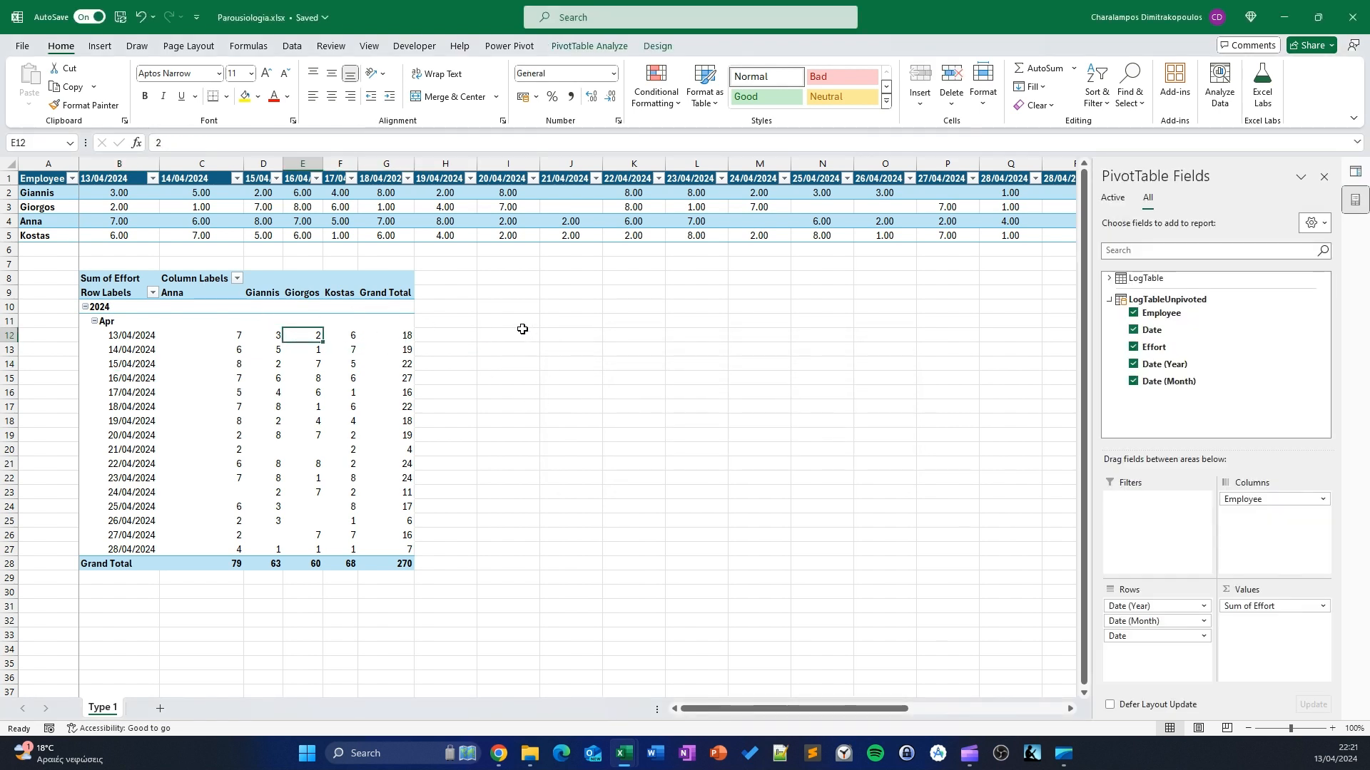
Insert a second PivotTable from the Data Model at cell I8 of the existing worksheet
click(507, 277)
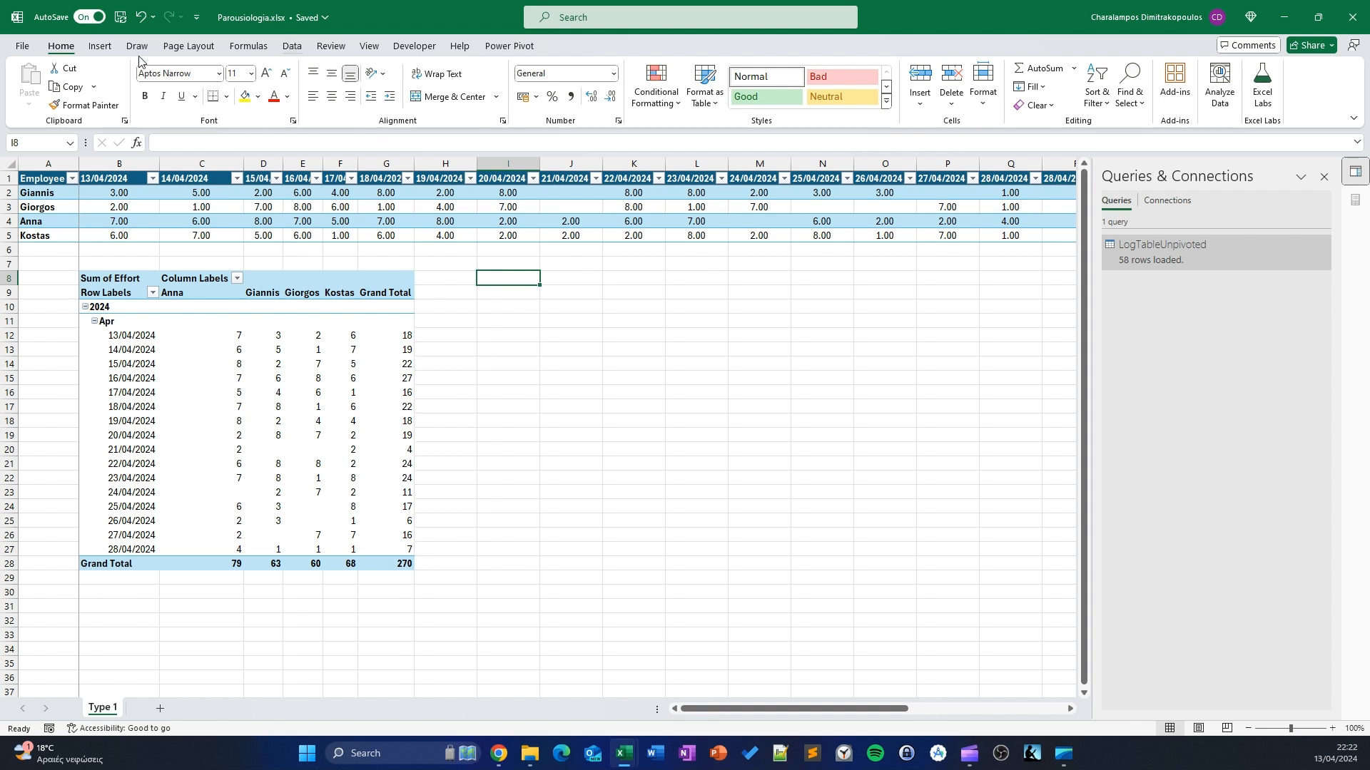
click(99, 47)
click(34, 89)
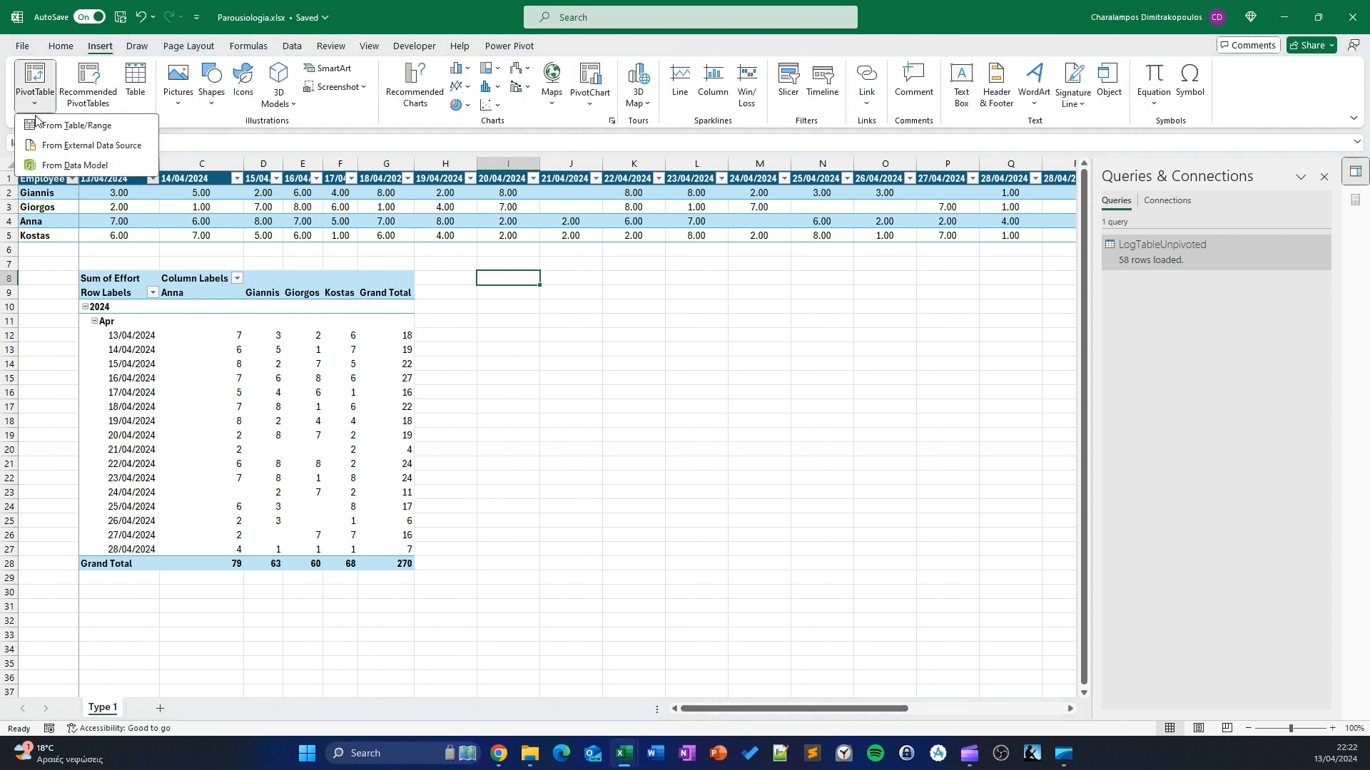
click(55, 166)
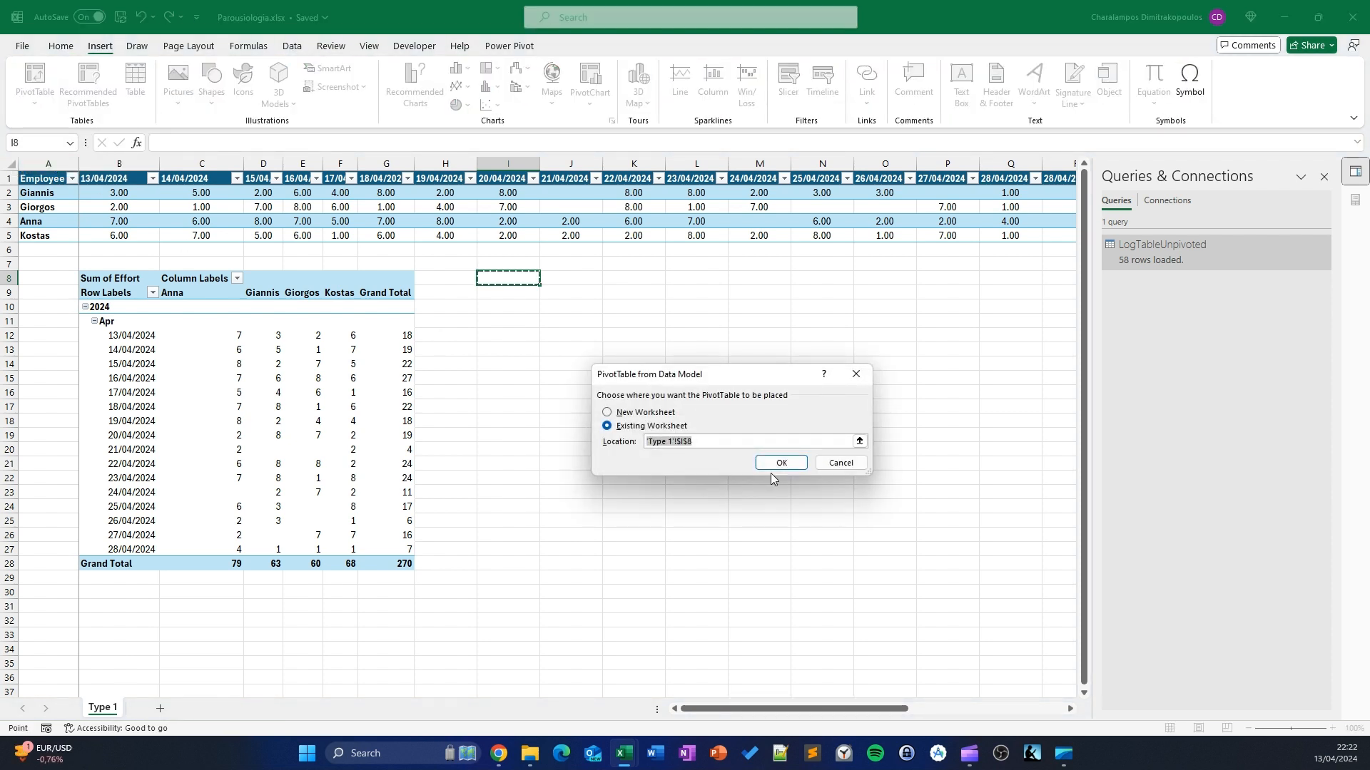
click(783, 463)
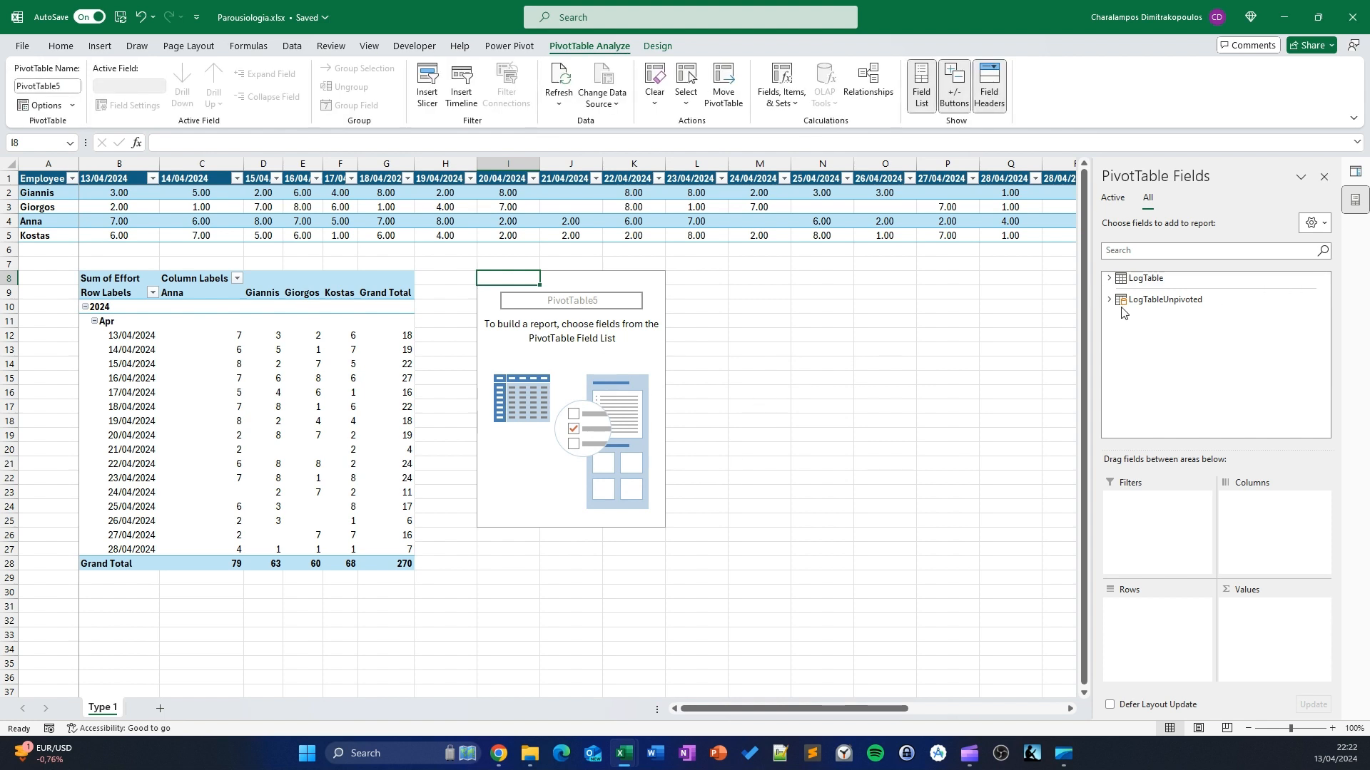
Lay out the second PivotTable with LogTableUnpivoted's Date in the columns, Effort summed as values and Employee in the rows
click(1117, 302)
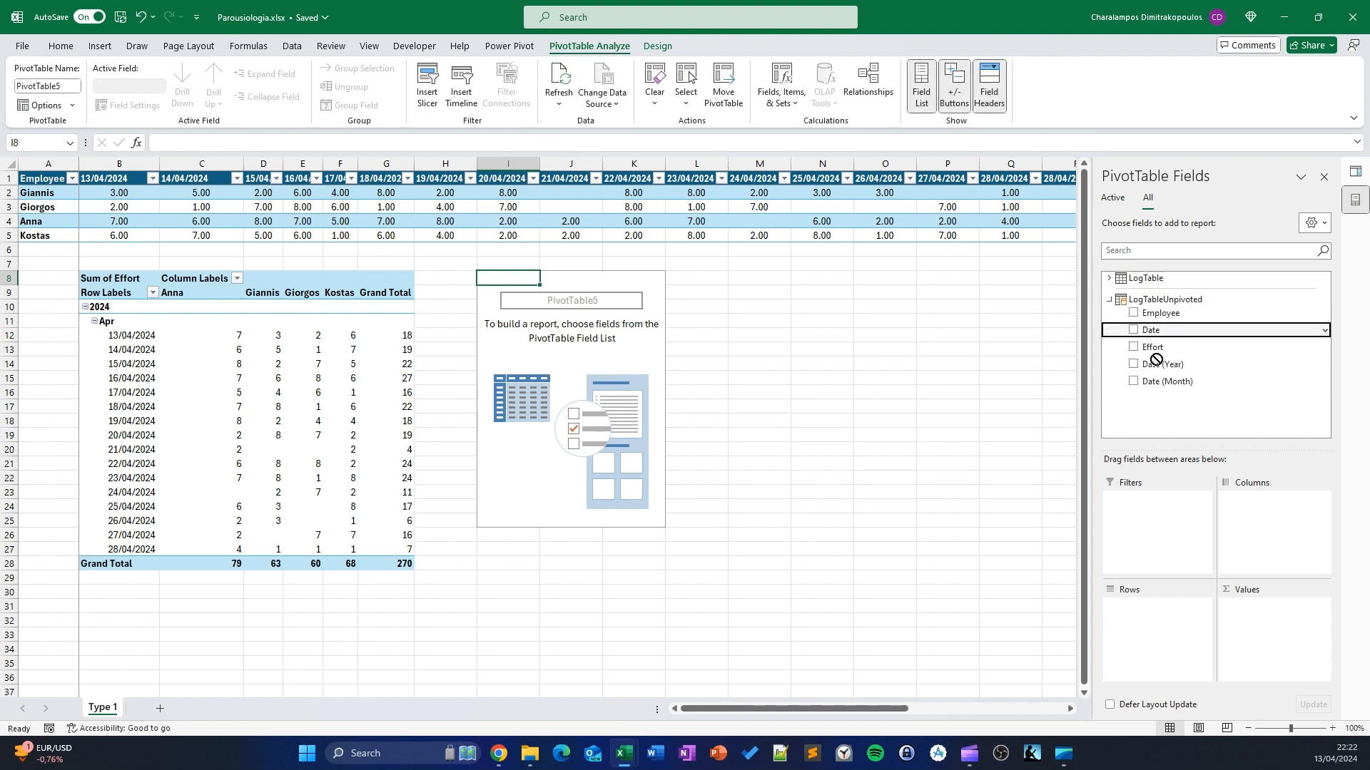
drag(1150, 330, 1273, 556)
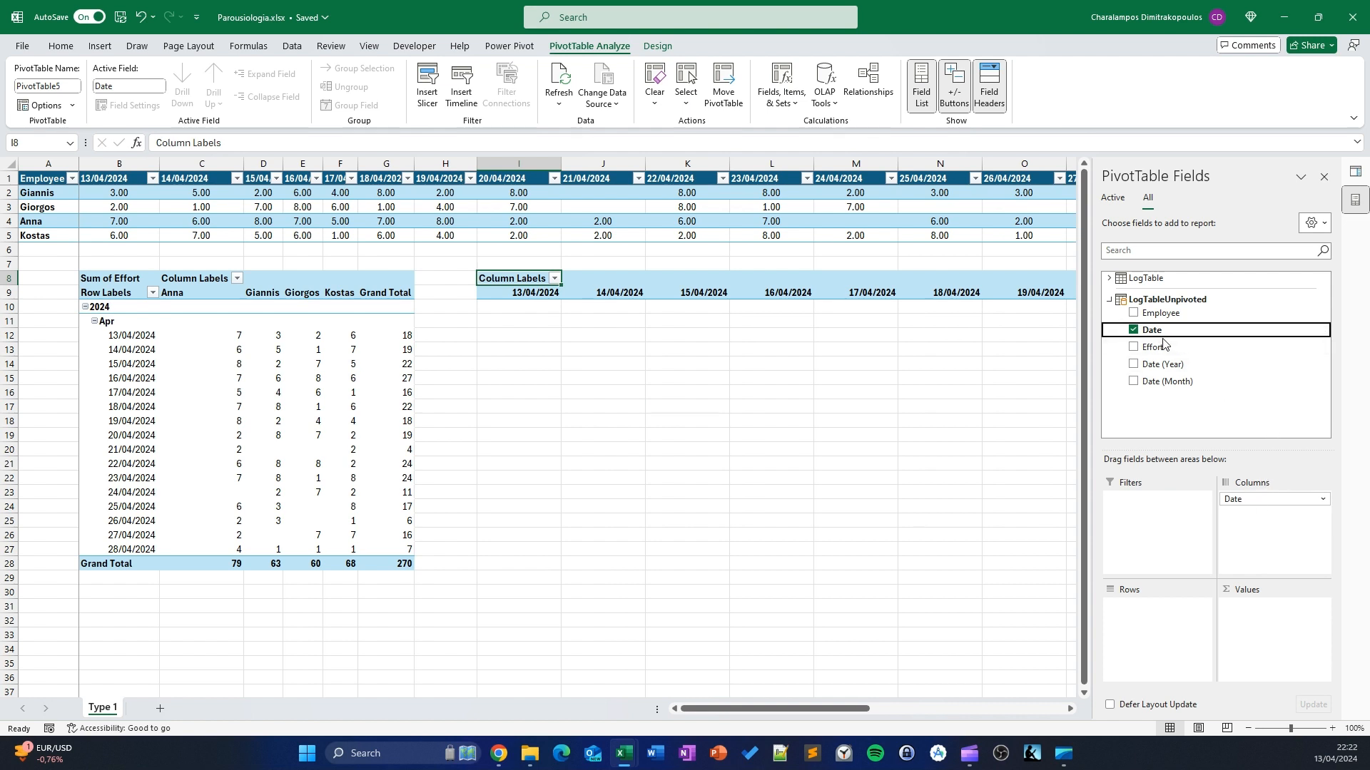
drag(1162, 351, 1277, 644)
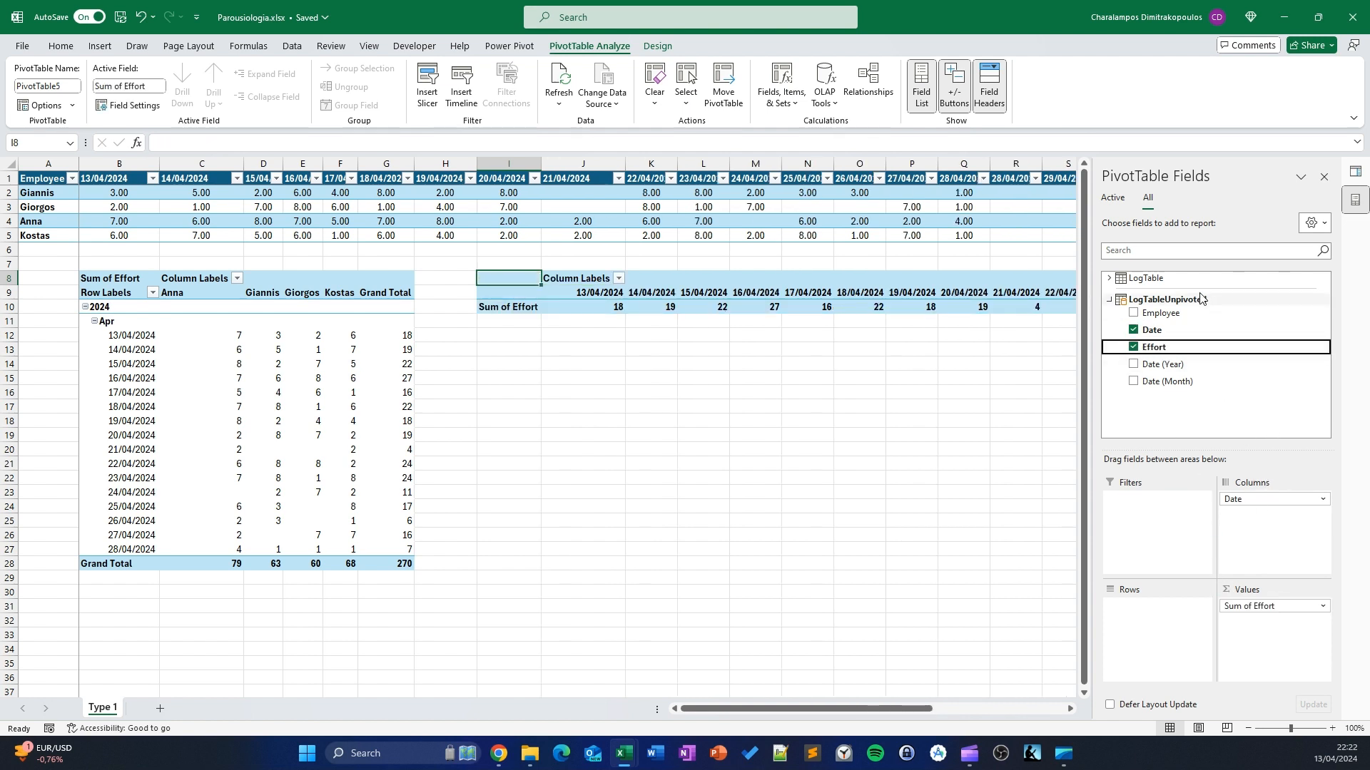
drag(1171, 313, 1160, 648)
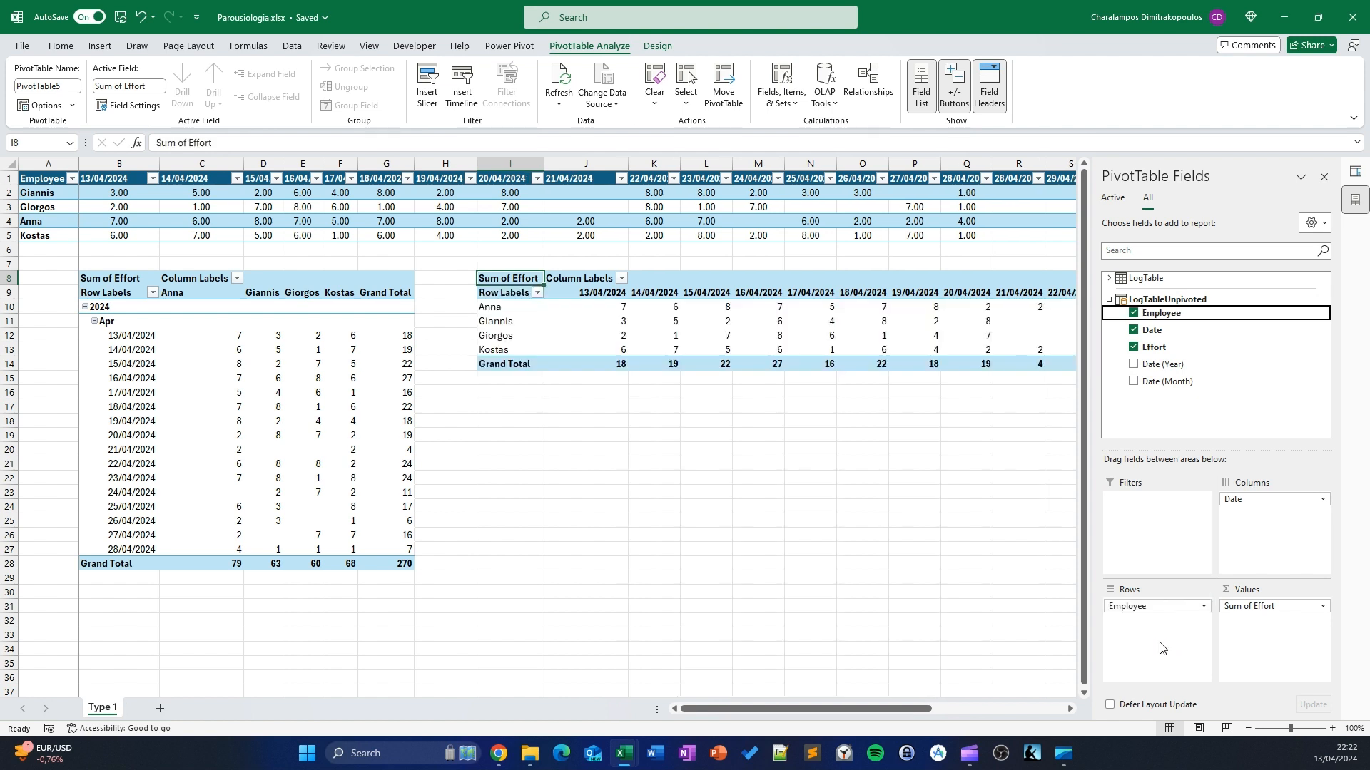
Filter the second PivotTable's Date field to show only Next Week, and select its date headers
click(1321, 329)
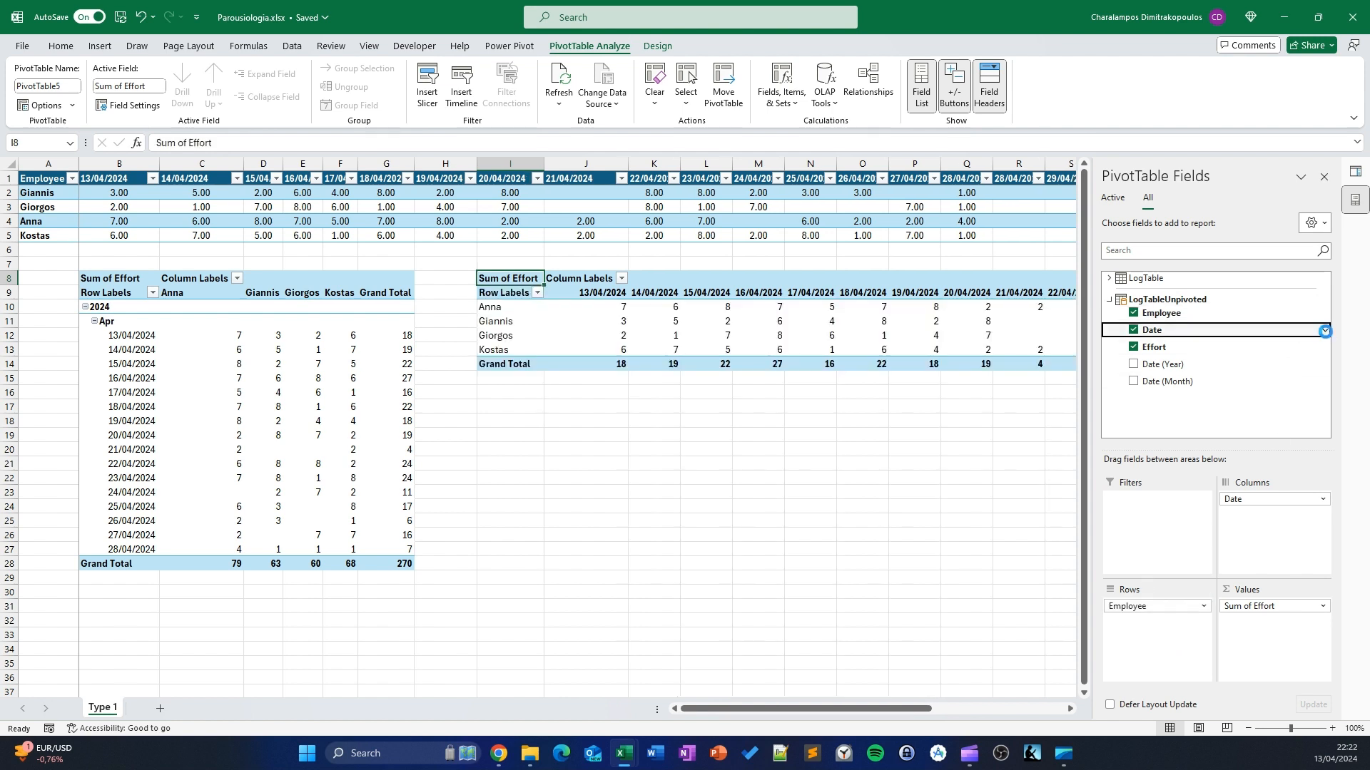
mouse_move(1063, 437)
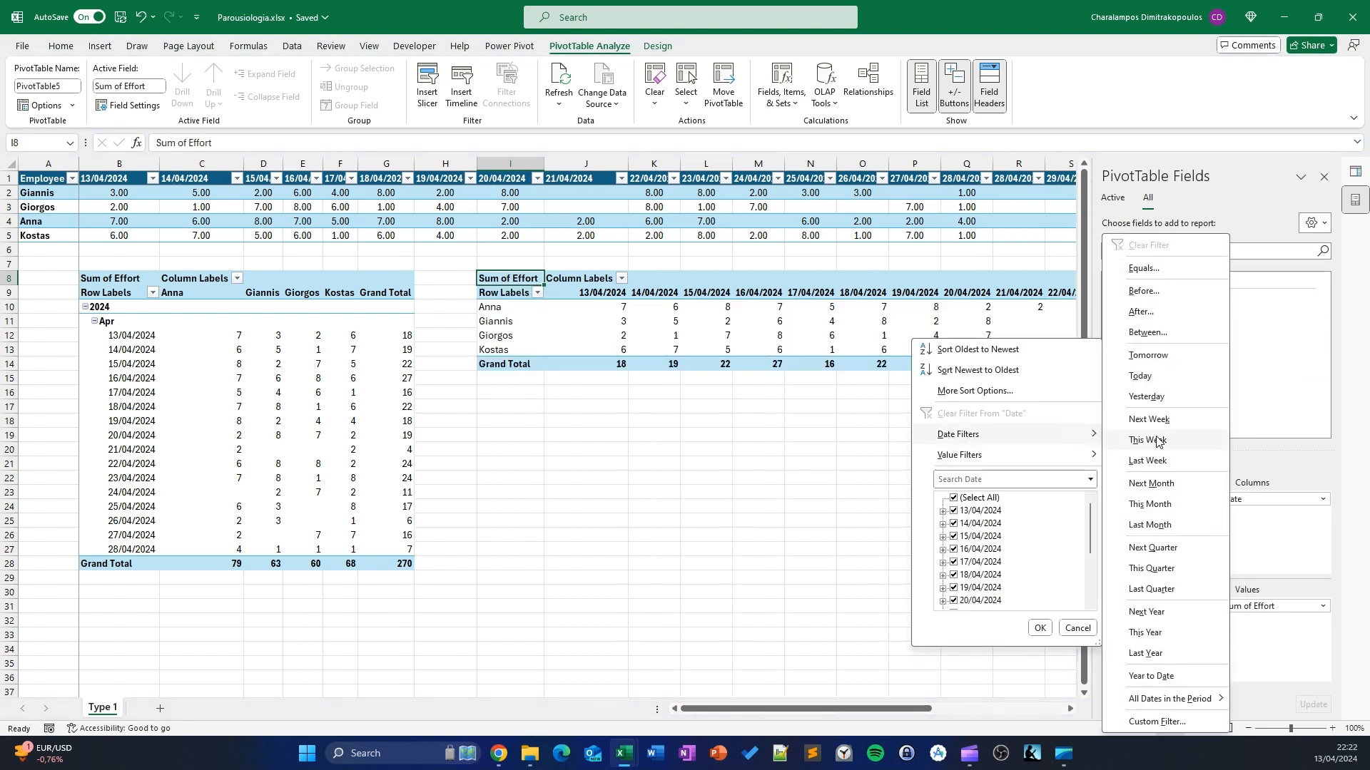
click(1148, 419)
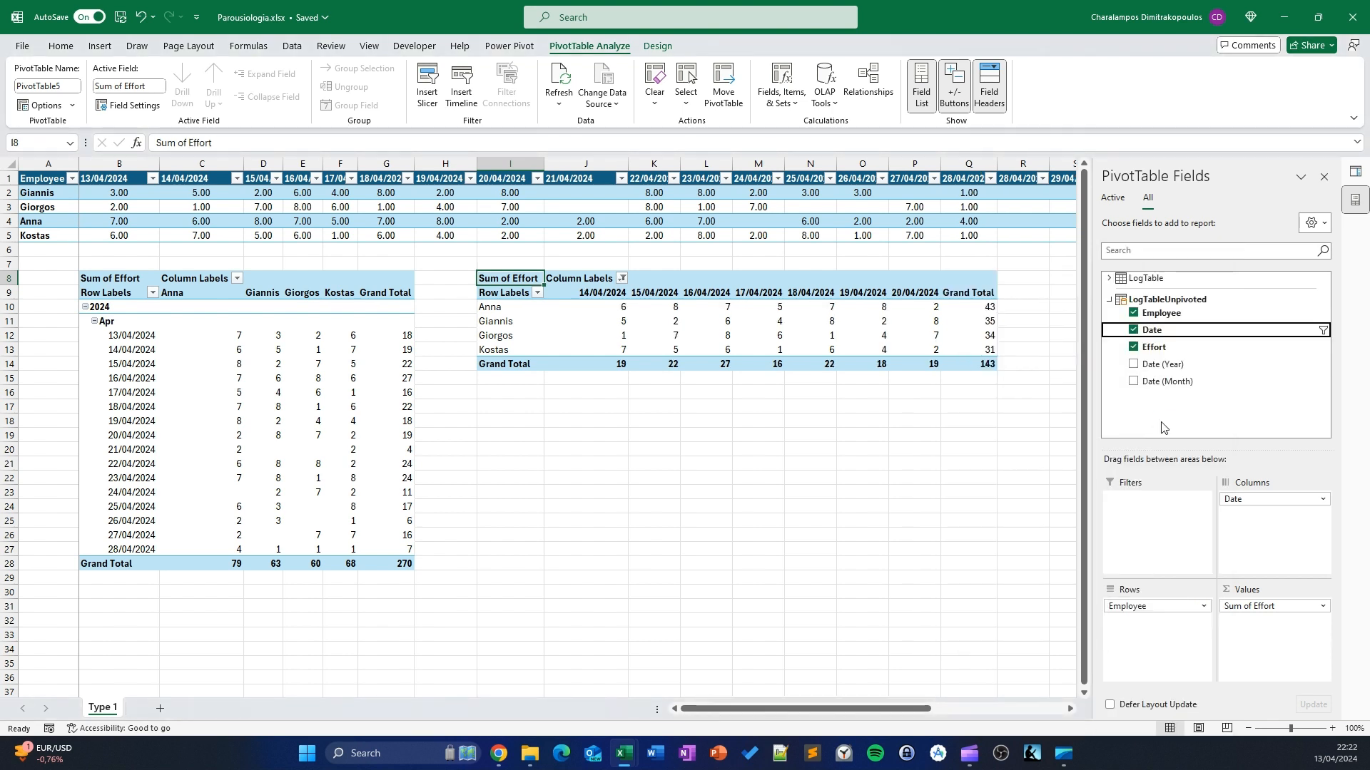
click(862, 492)
drag(595, 292, 932, 292)
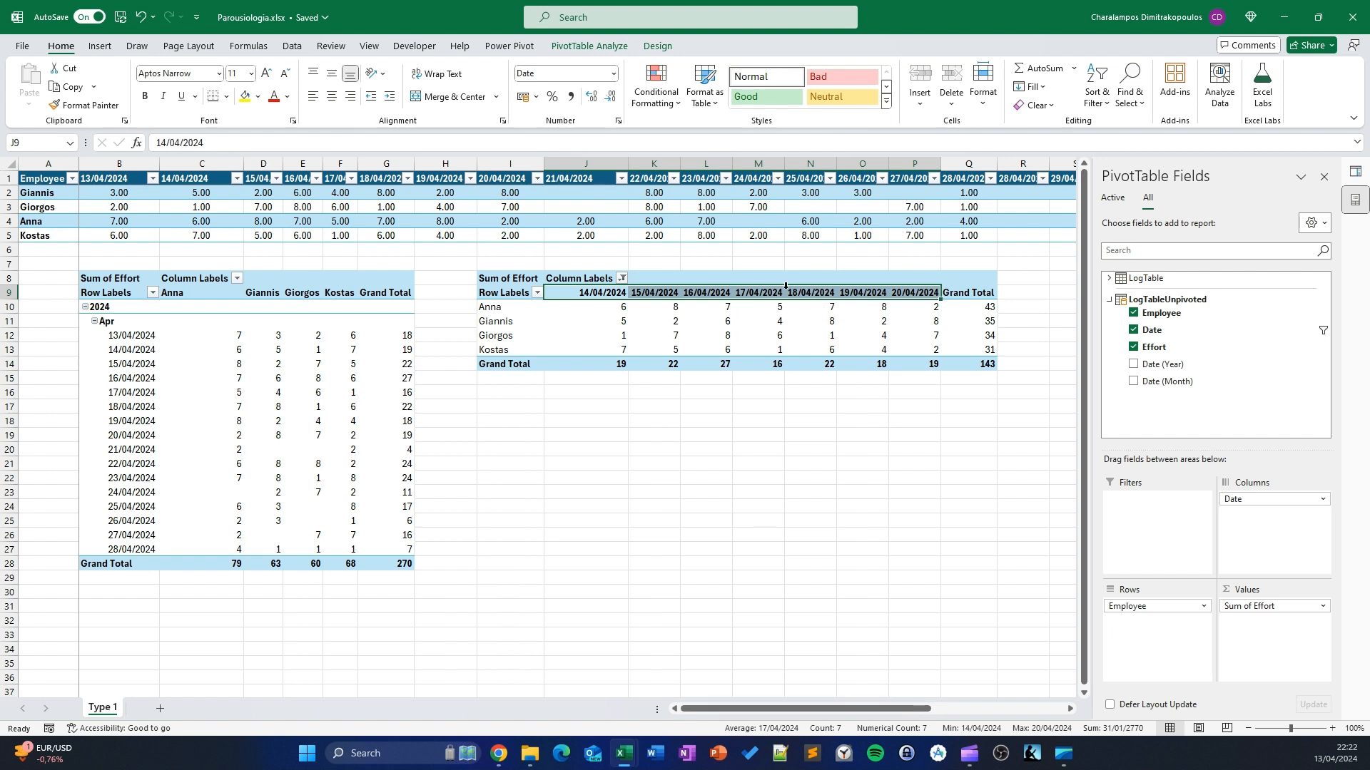
click(1325, 334)
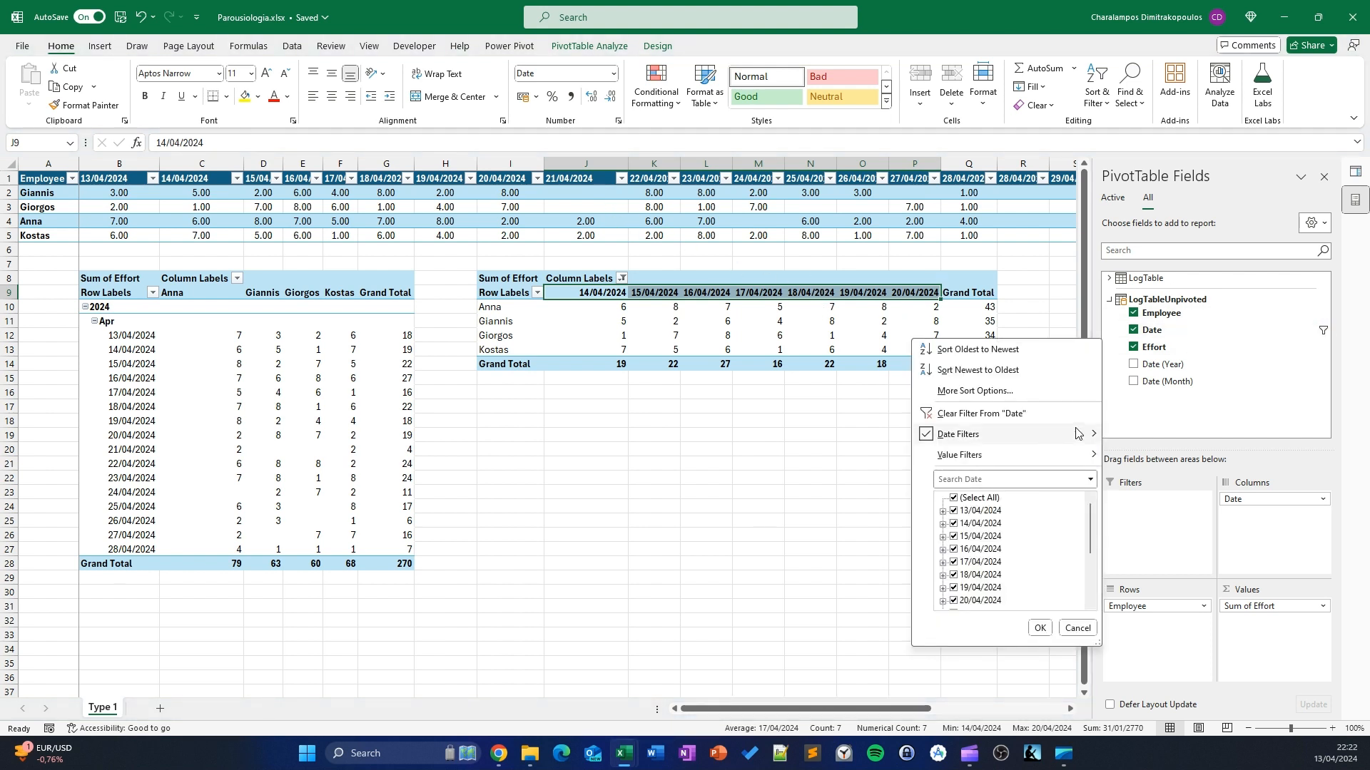
mouse_move(1095, 440)
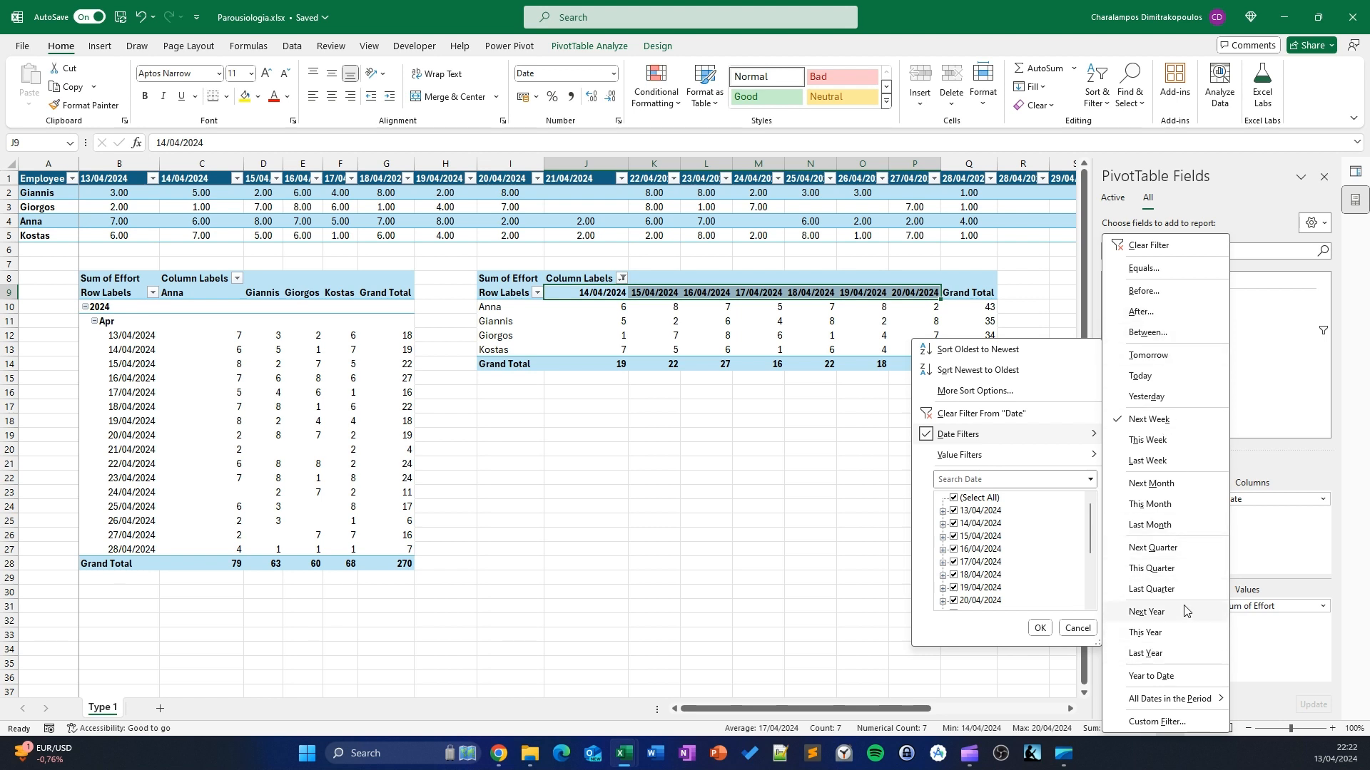
mouse_move(1176, 705)
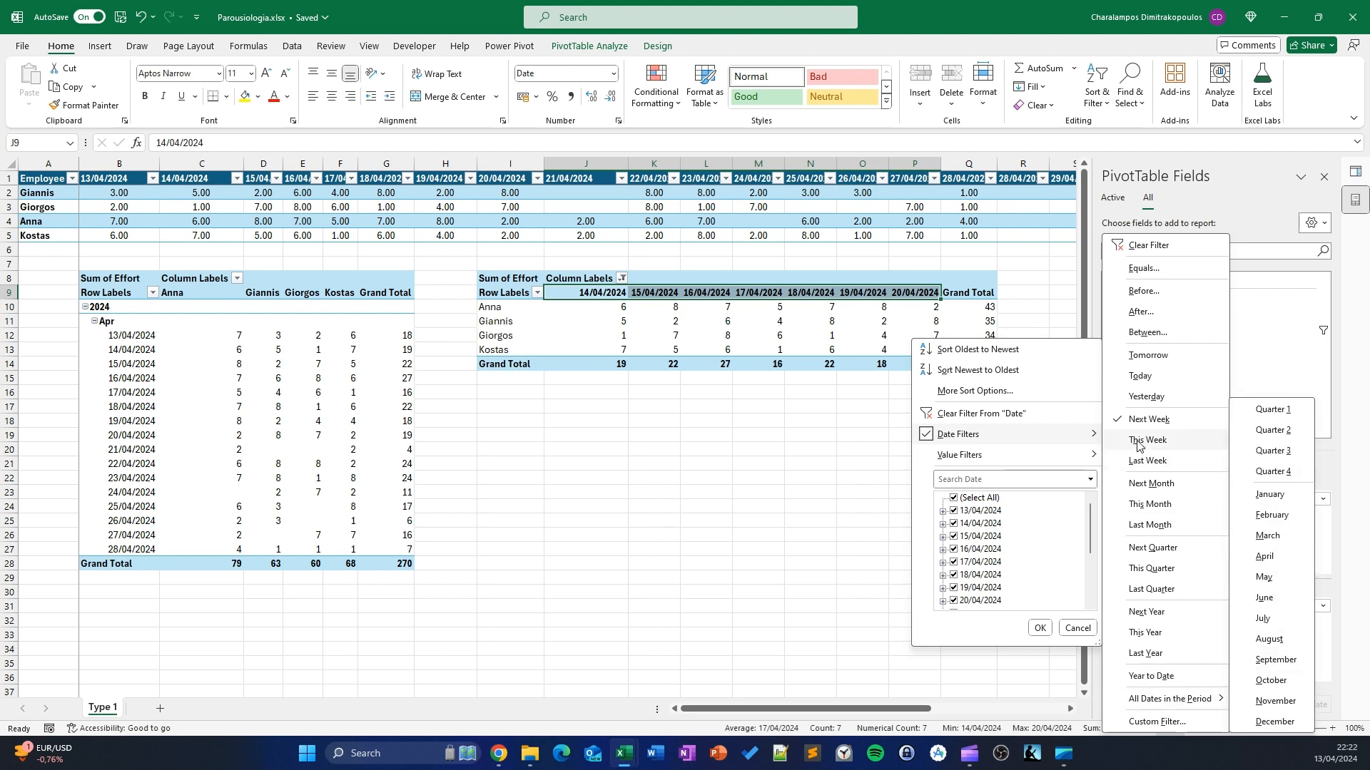
click(766, 525)
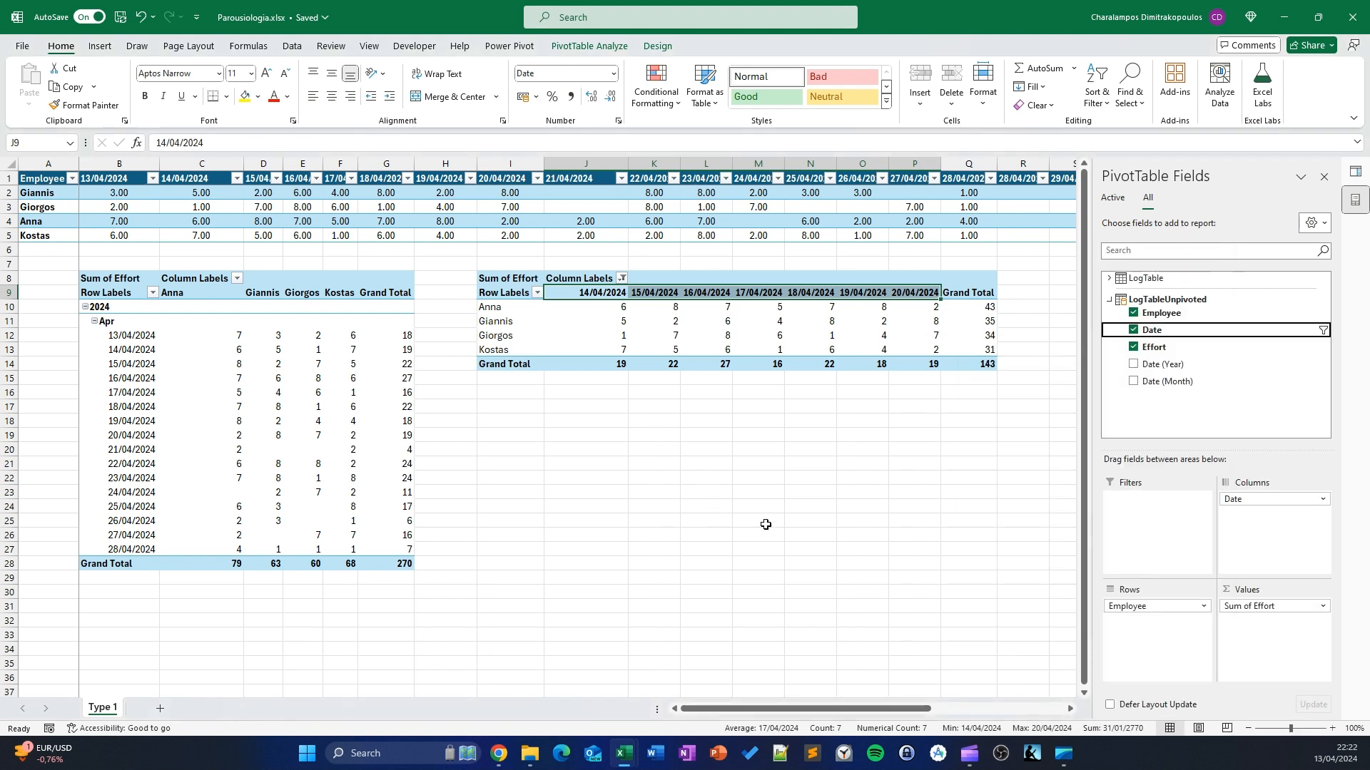
click(664, 420)
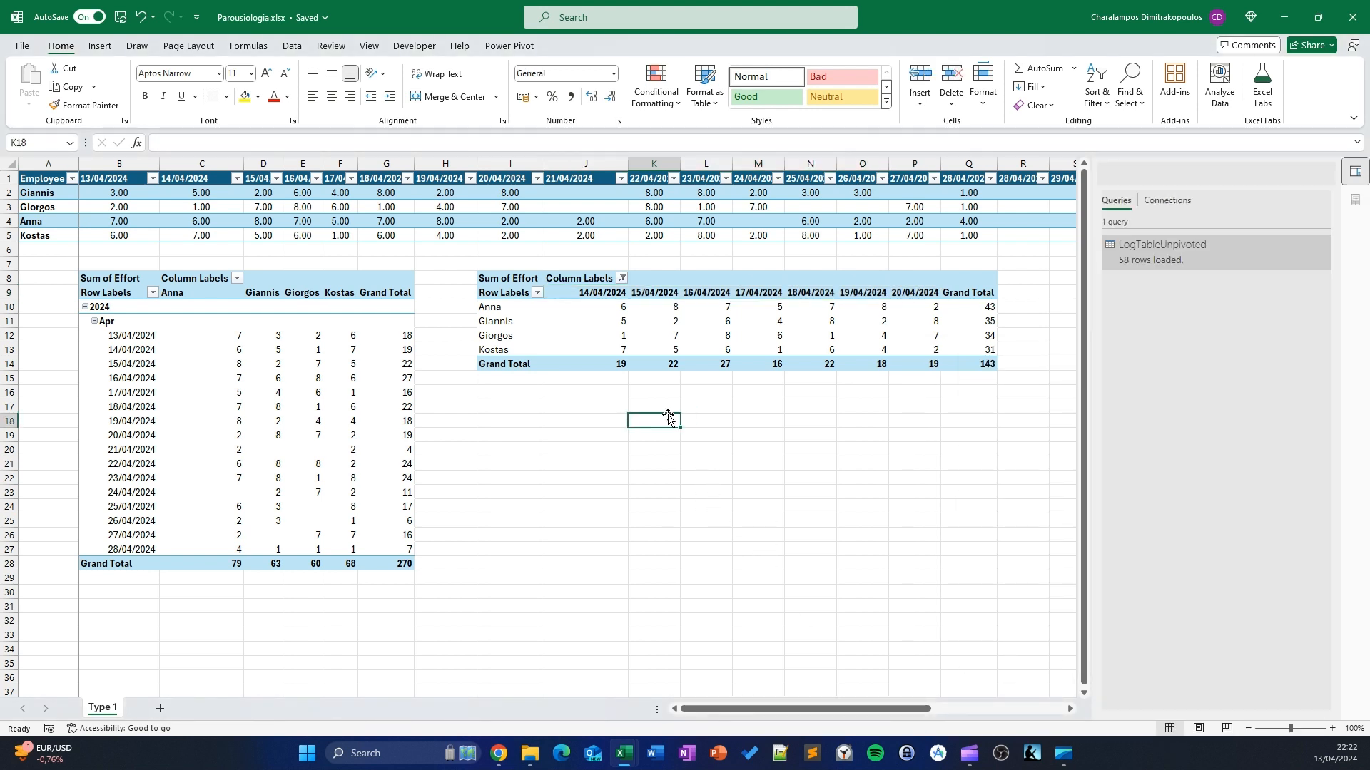
click(148, 198)
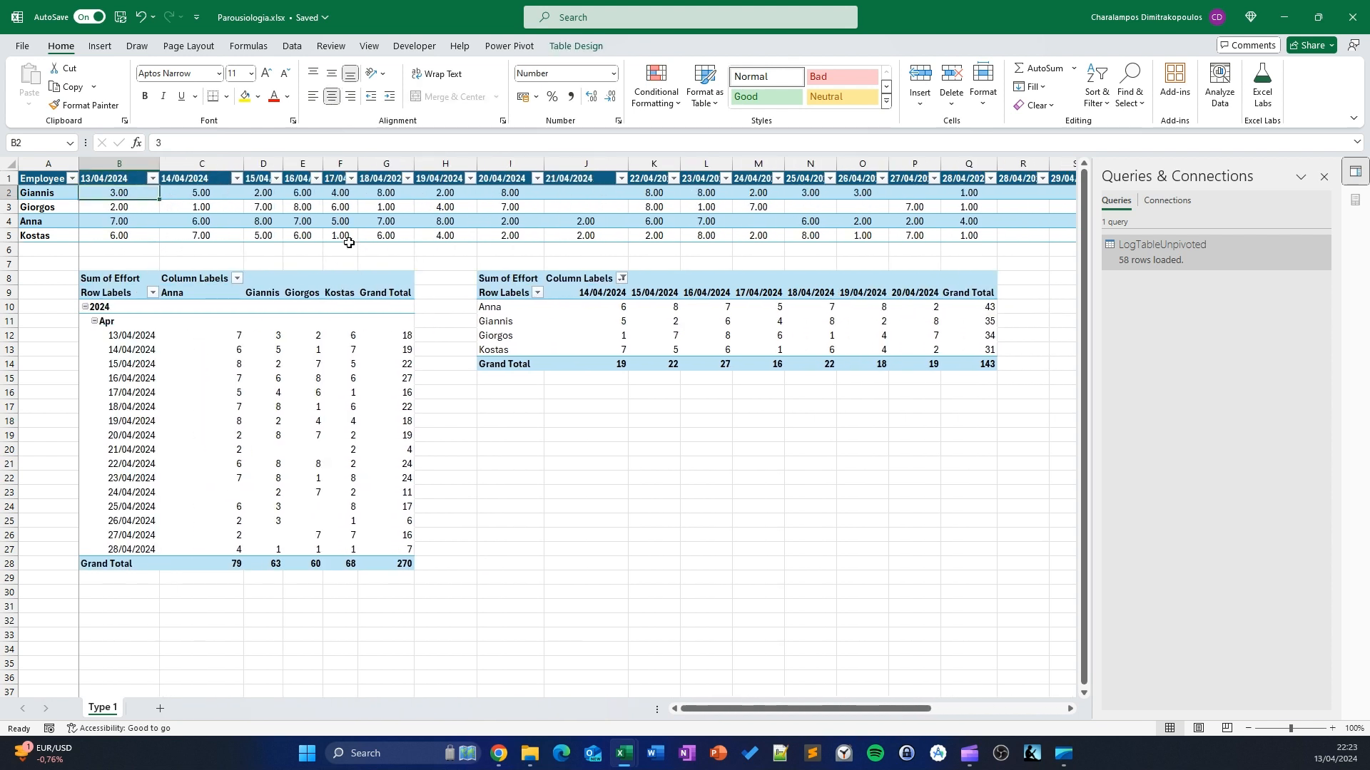
click(227, 308)
Apply a green Medium PivotTable style with a dark green header to the second PivotTable
click(553, 326)
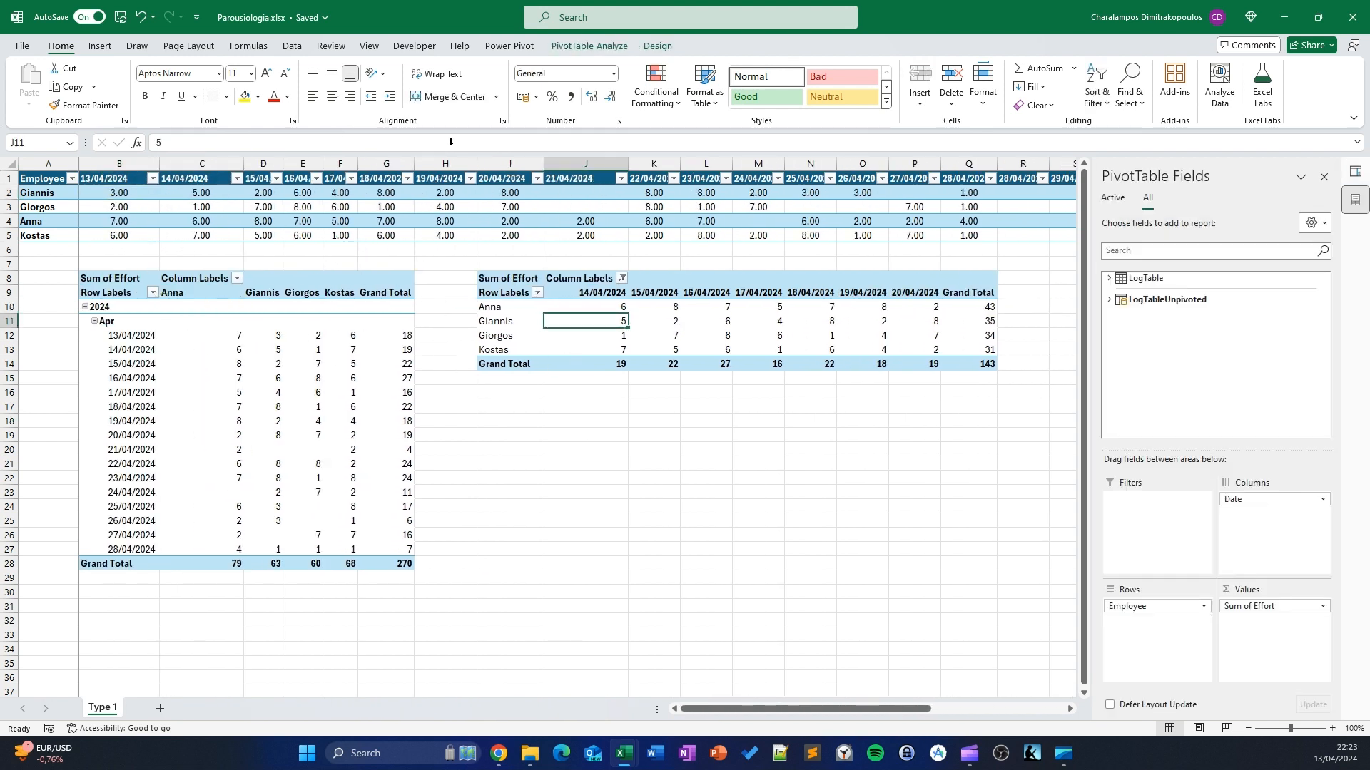
click(658, 46)
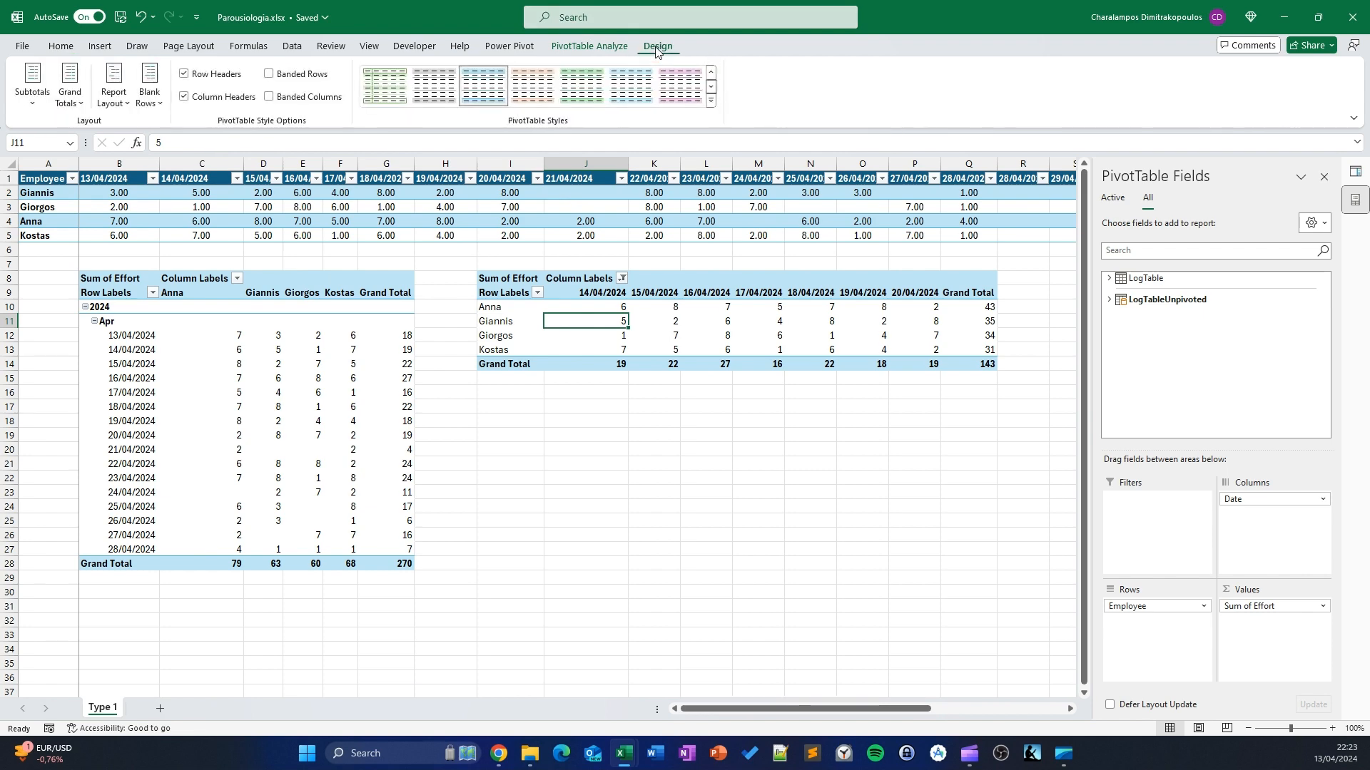
click(712, 100)
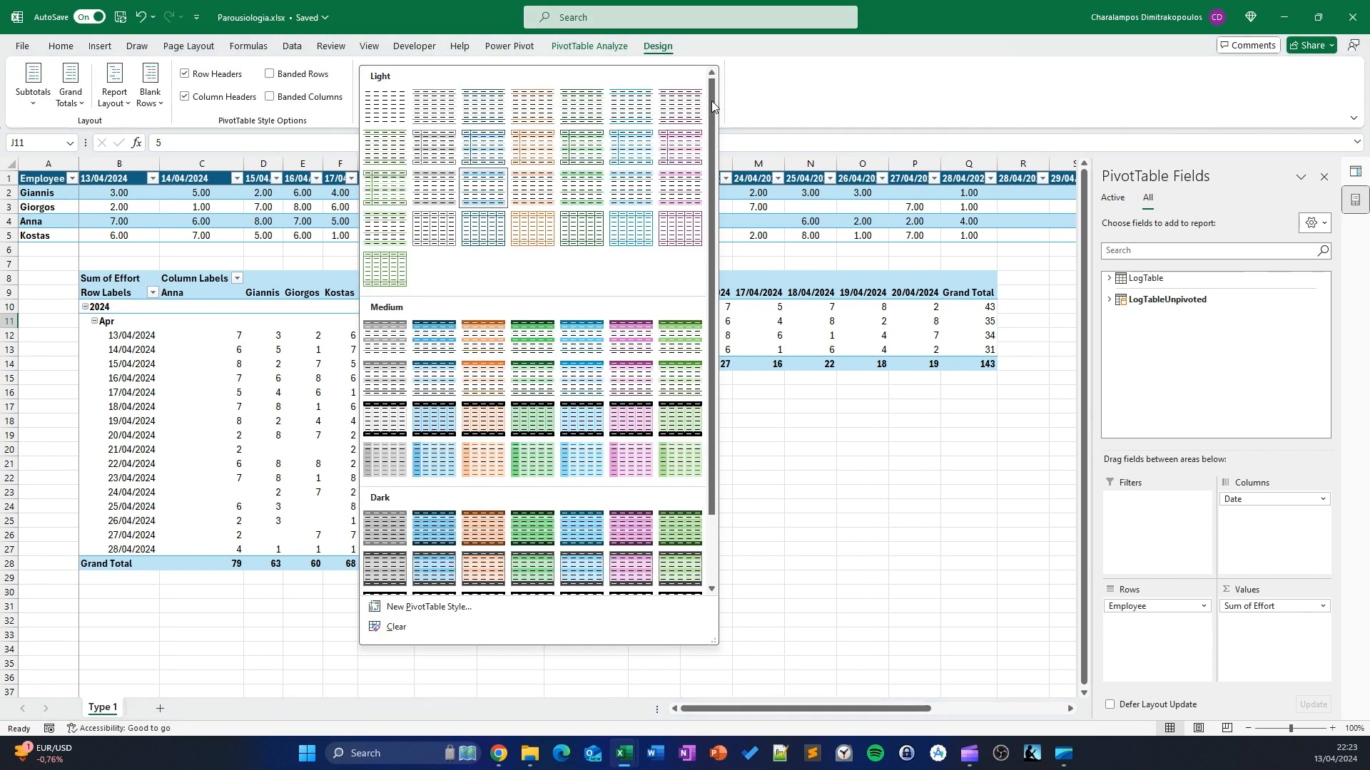
click(530, 381)
click(655, 450)
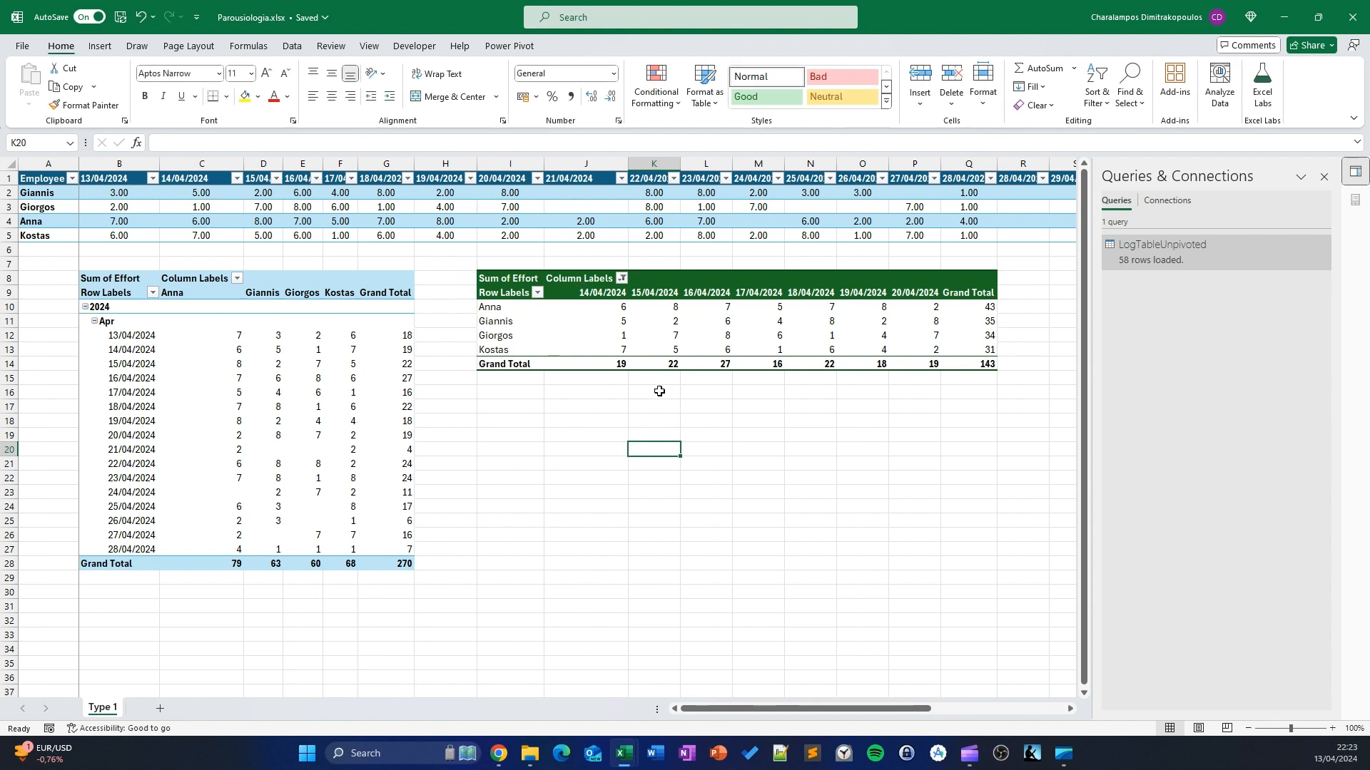
Insert a Clustered Column PivotChart from the second PivotTable, place it directly beneath the table and widen it to match the table's width
click(612, 350)
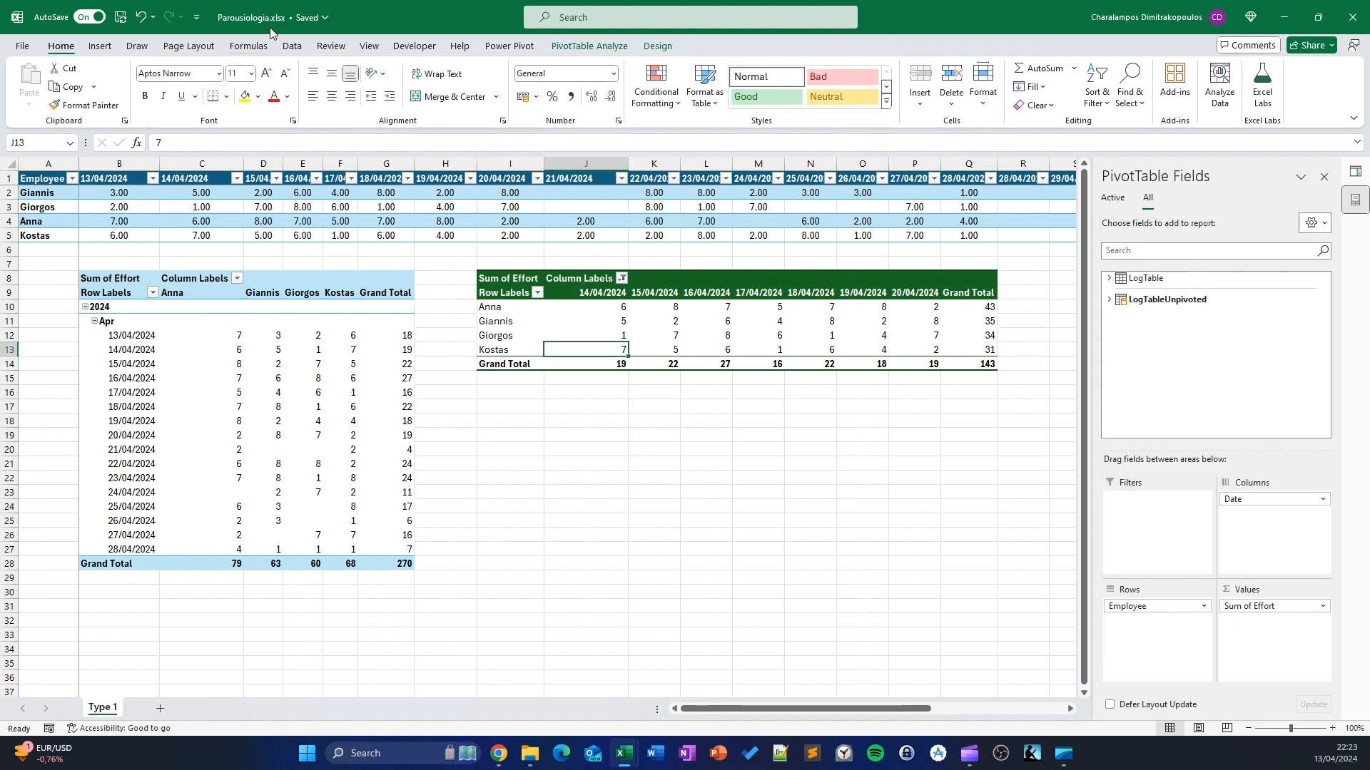
click(98, 45)
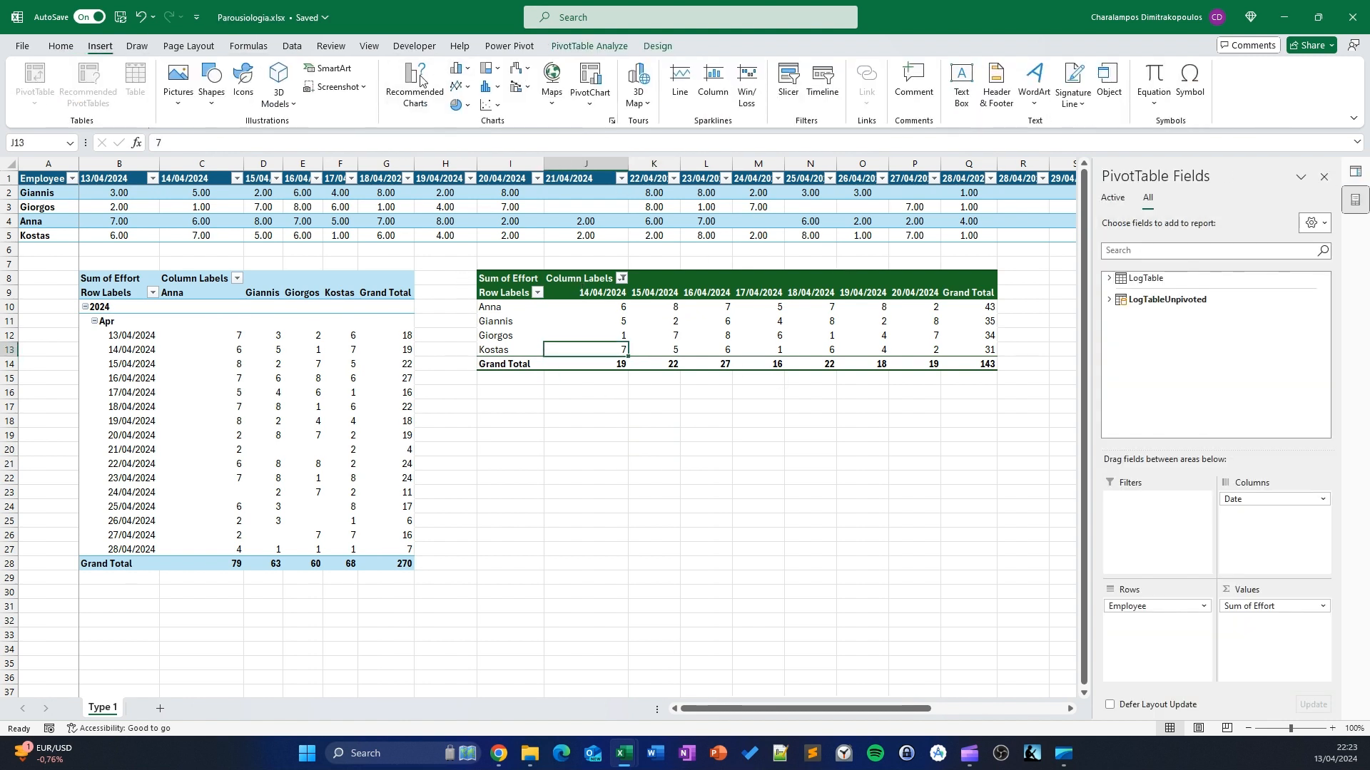
click(584, 71)
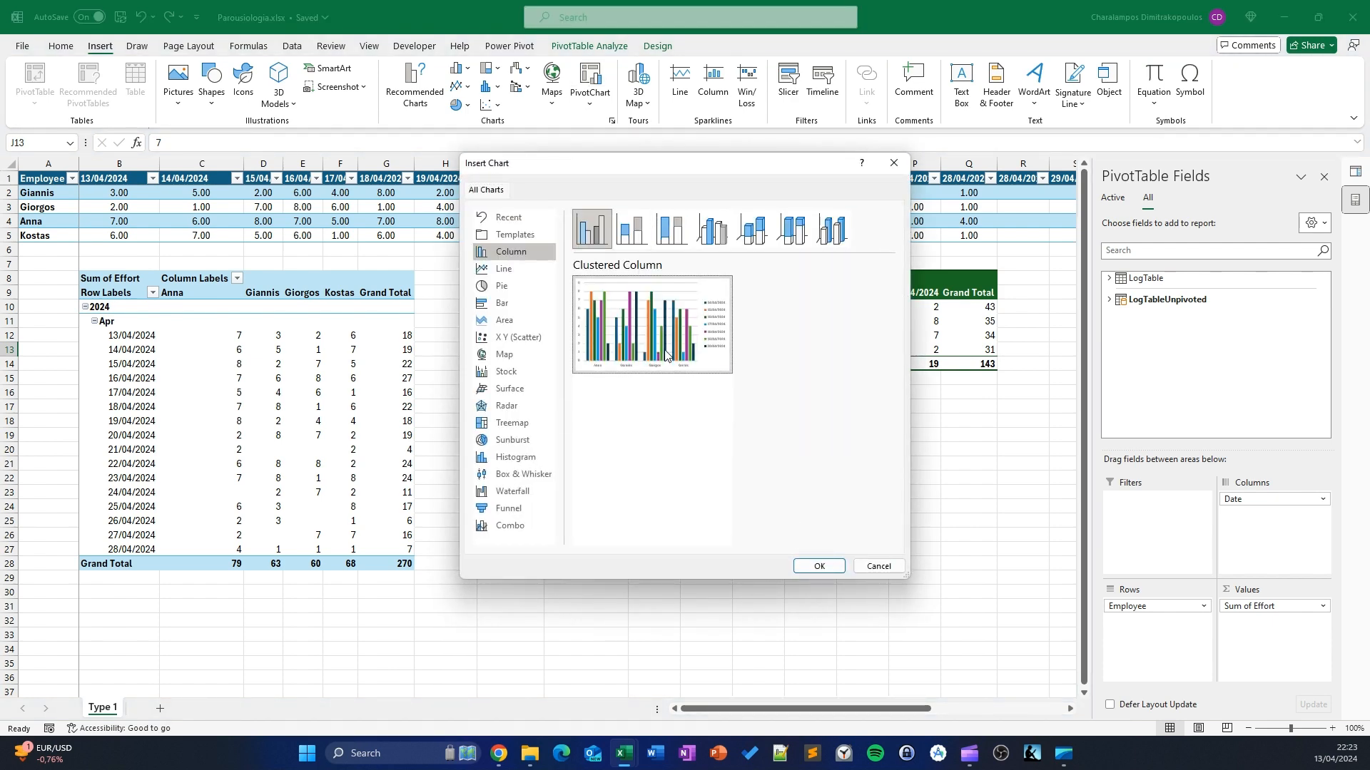
click(819, 567)
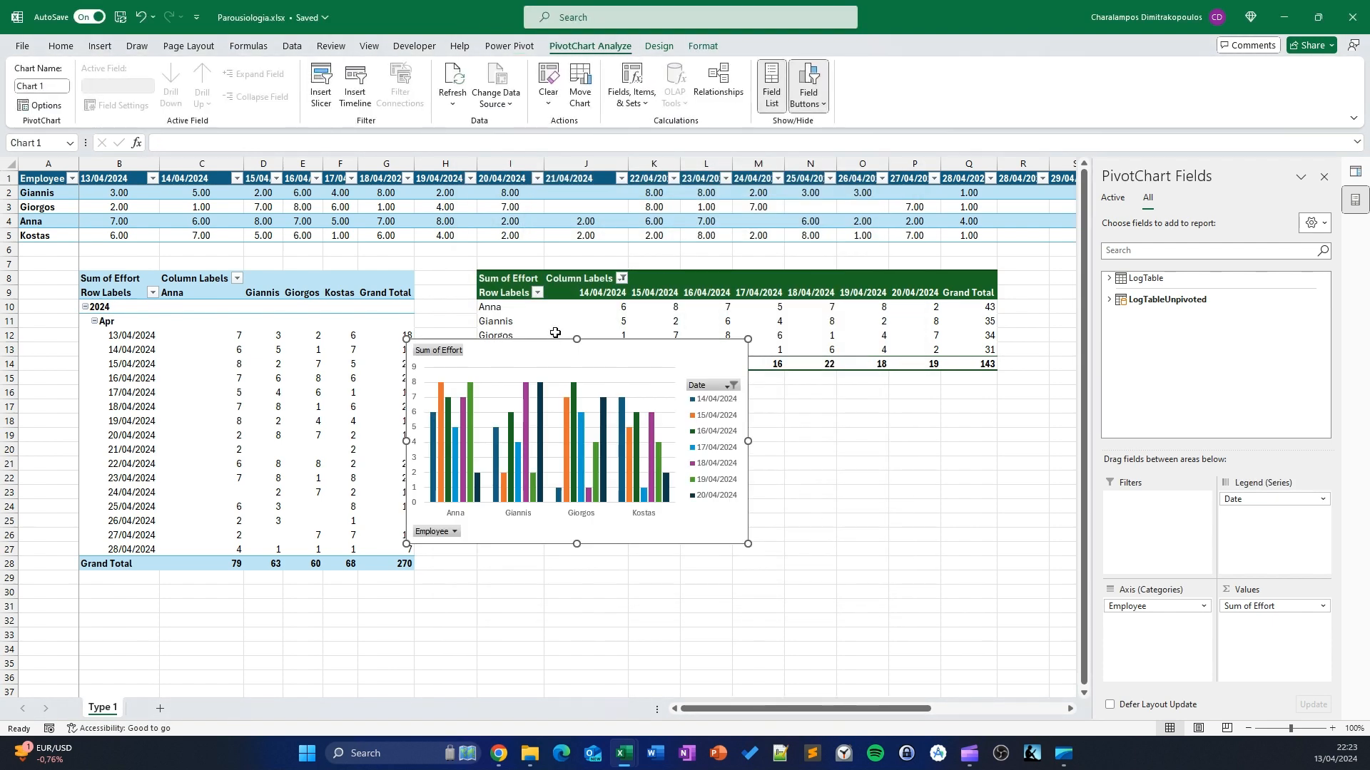
drag(602, 350, 666, 395)
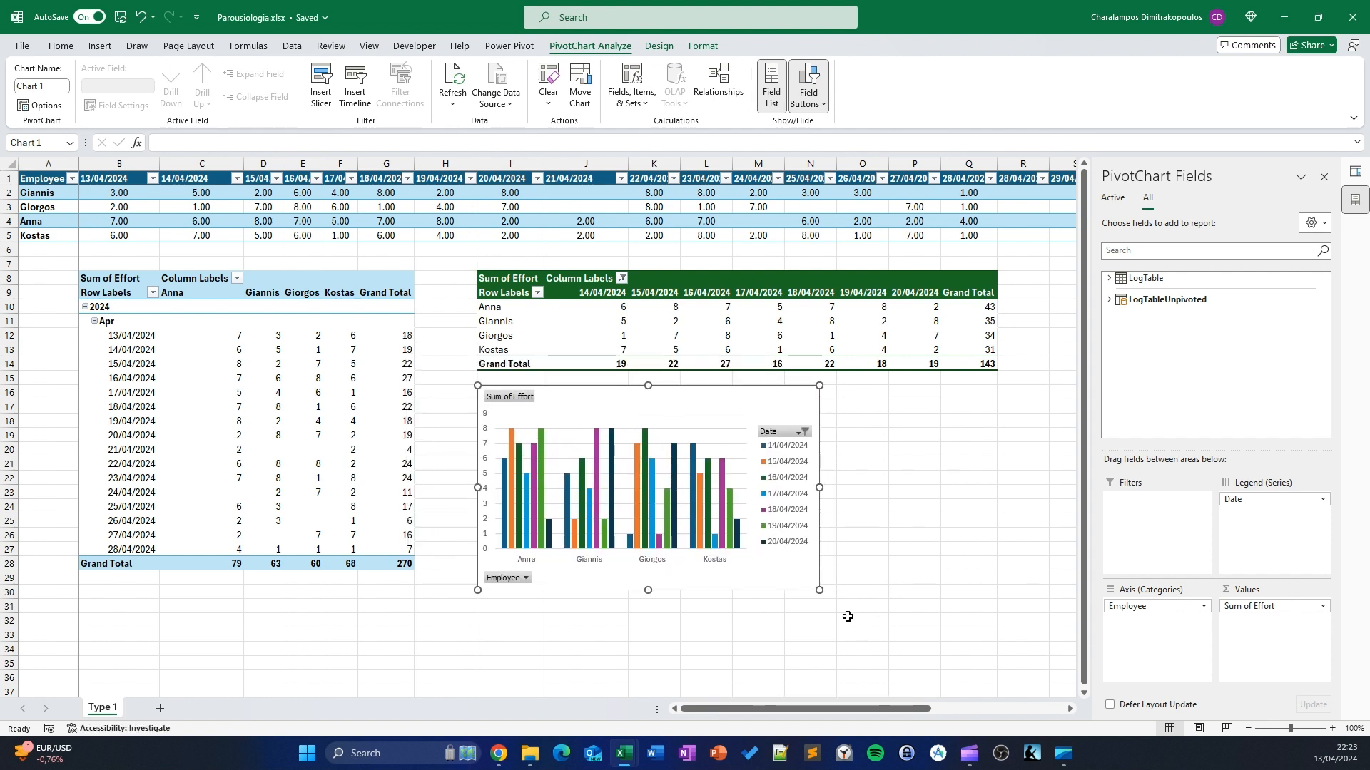
drag(819, 590, 986, 601)
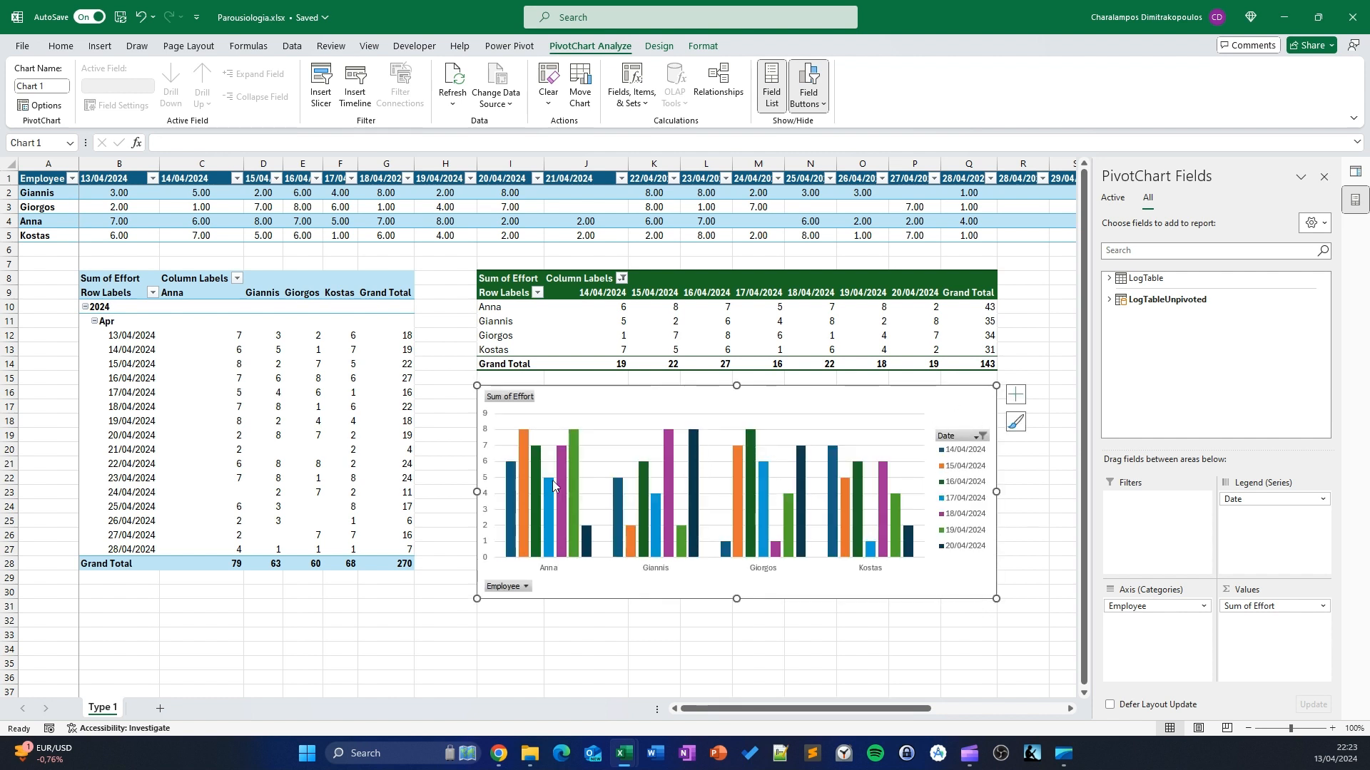
Check which chart elements the PivotChart offers and look over the worksheet's PivotTables and chart
click(1016, 395)
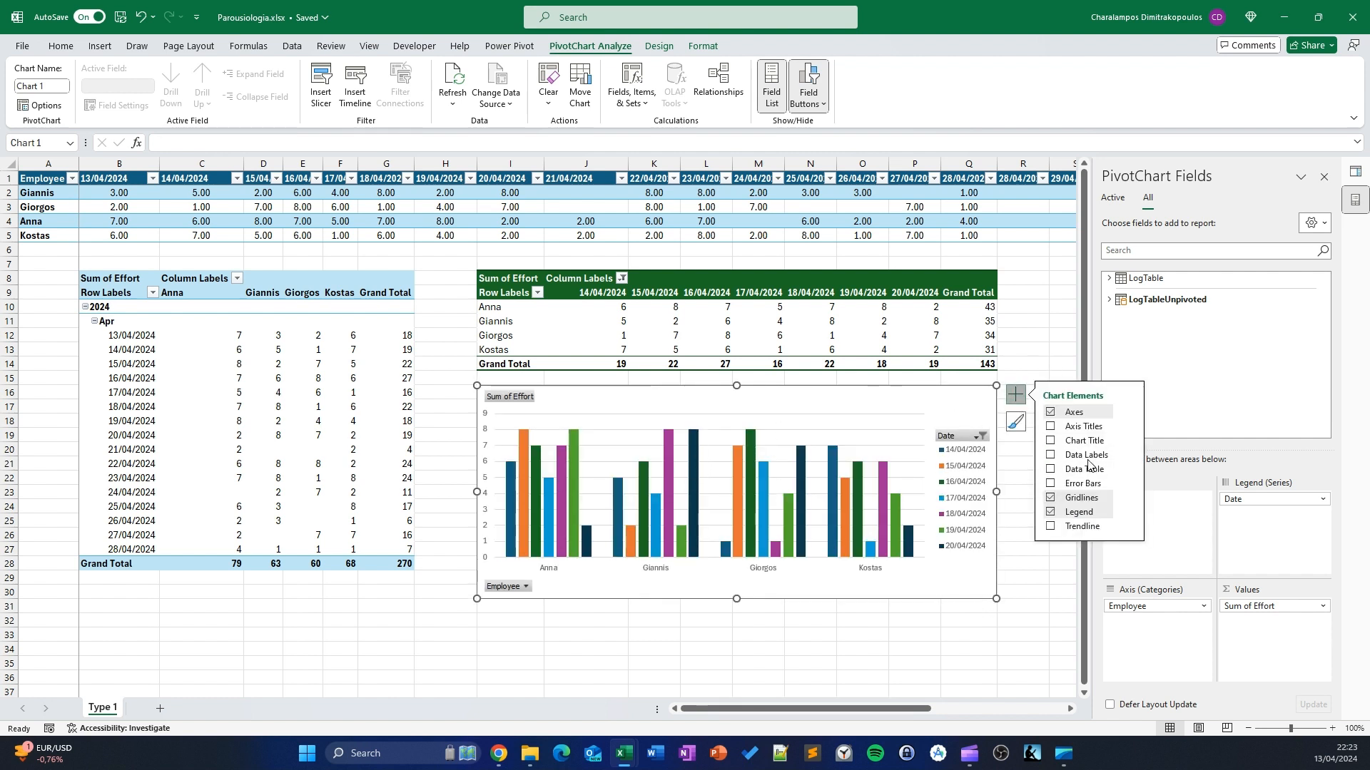
click(1051, 455)
click(431, 306)
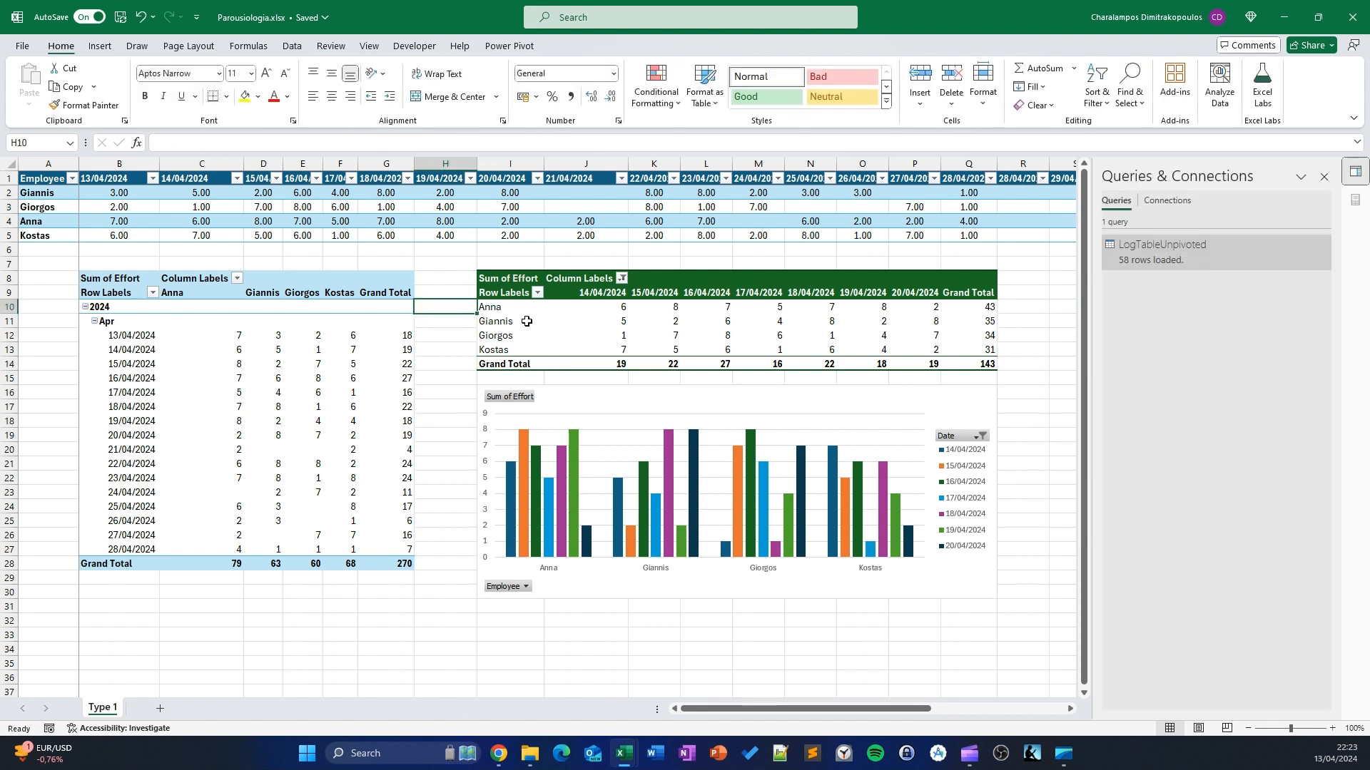
scroll(526, 321, right, 2)
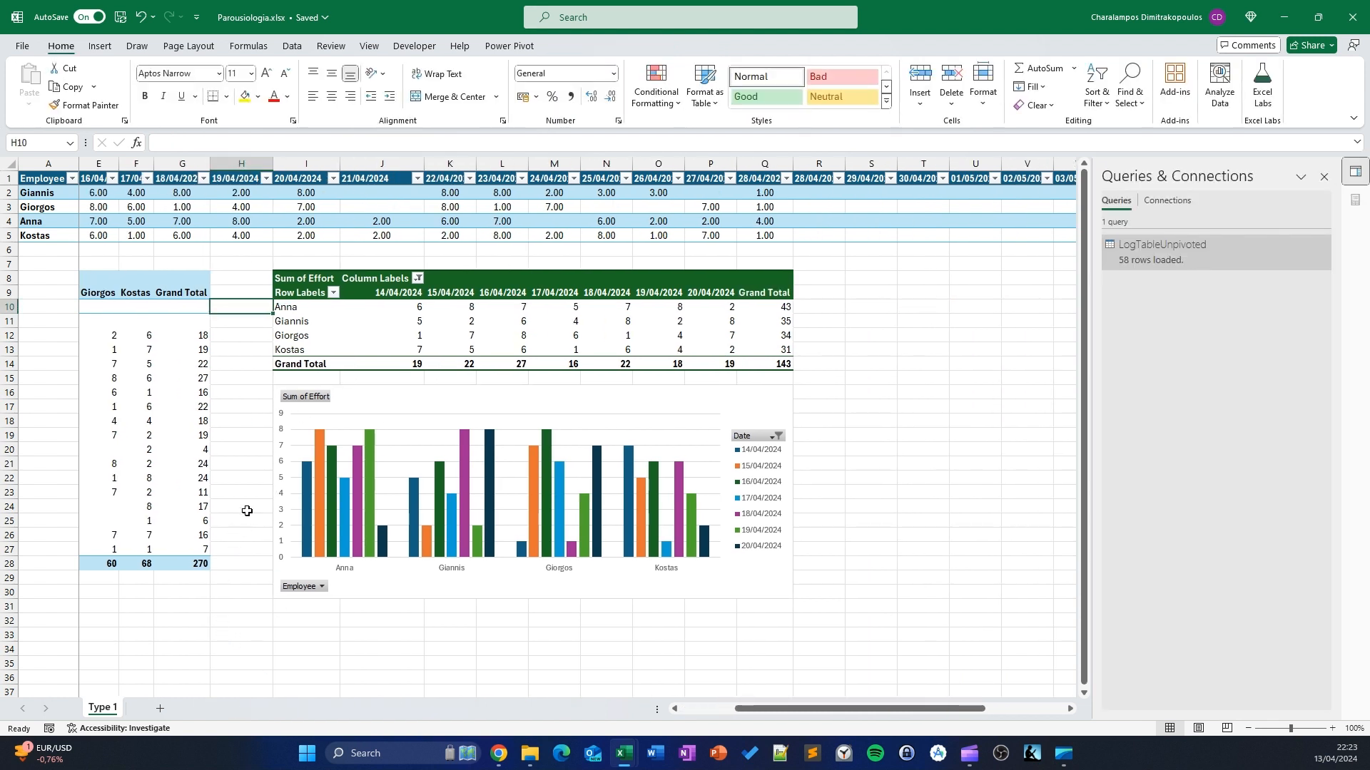
scroll(332, 399, right, 3)
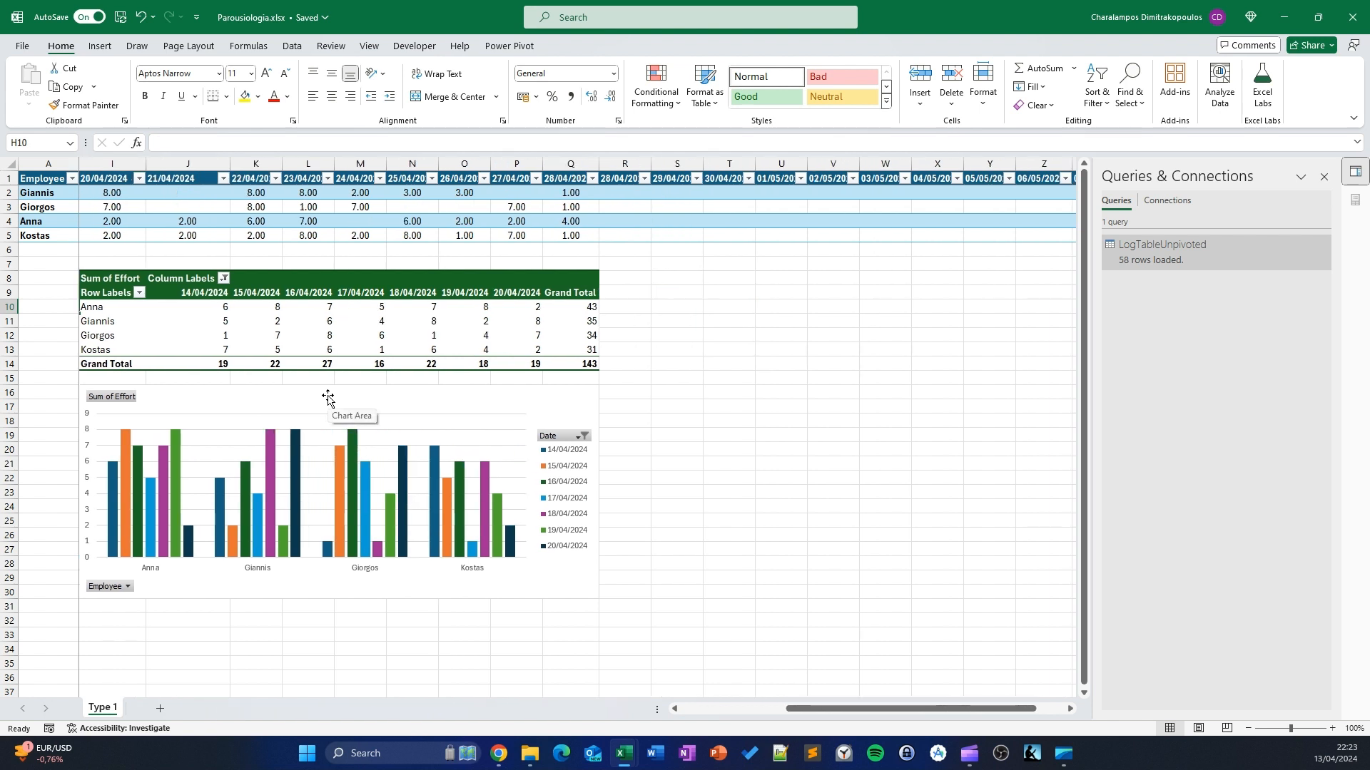
scroll(327, 398, left, 3)
scroll(327, 398, right, 1)
scroll(569, 328, left, 4)
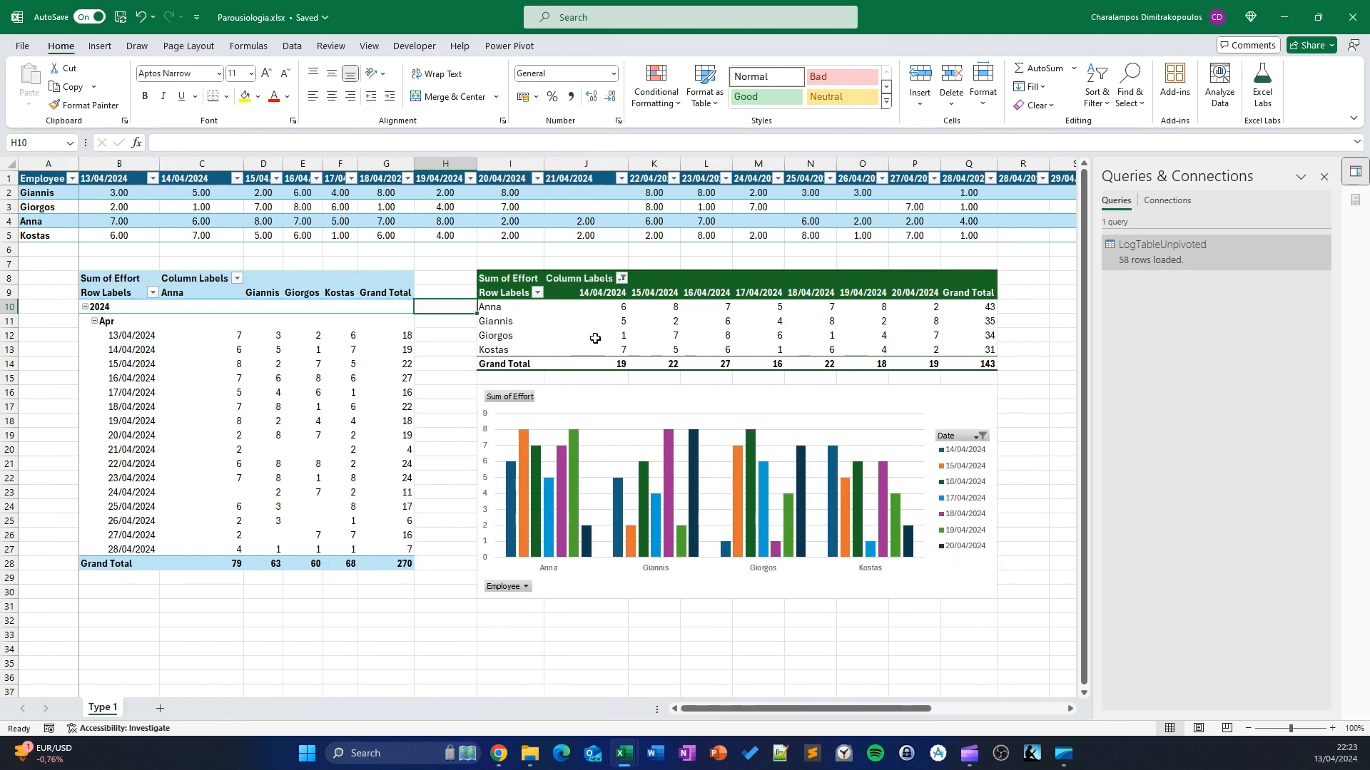
Open the LogTableUnpivoted query in the Power Query Editor and review its unpivoted Employee, Date and Effort rows
double_click(1175, 263)
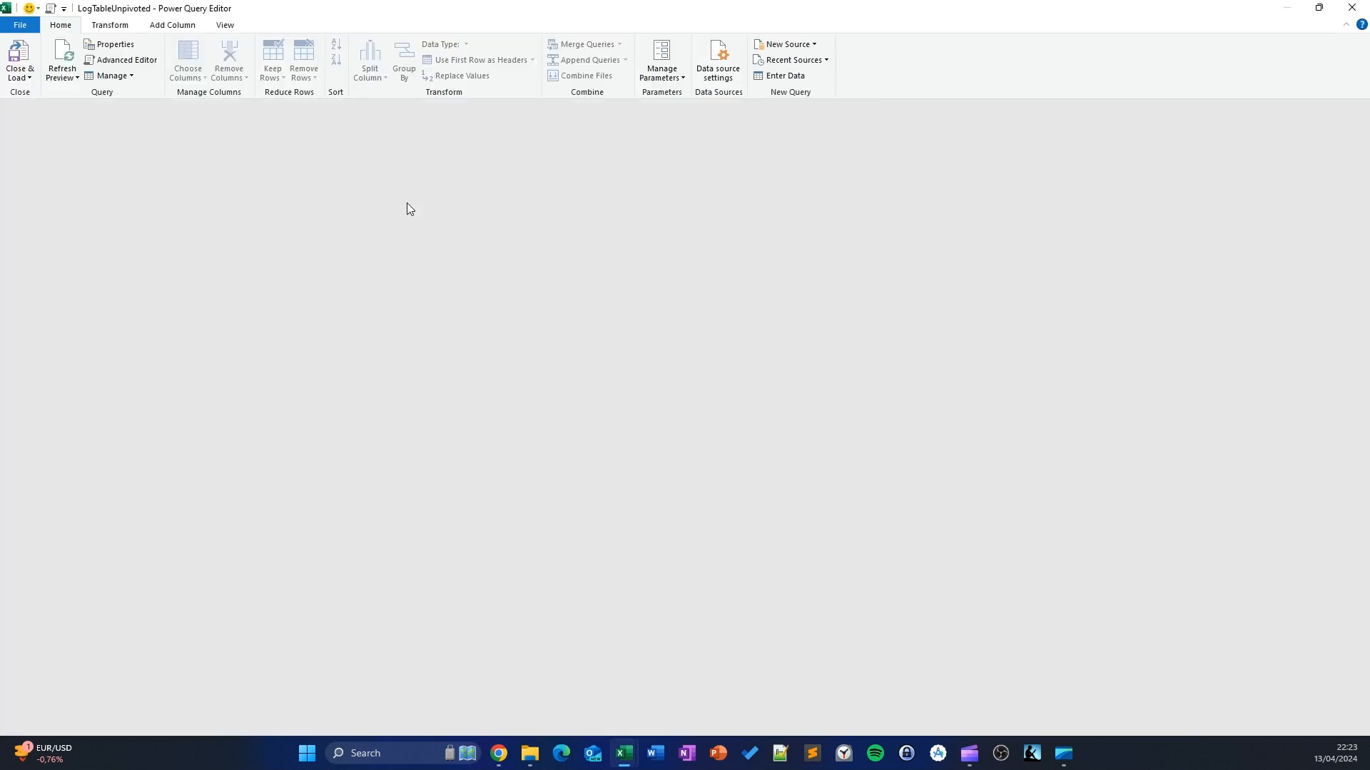
scroll(336, 500, down, 8)
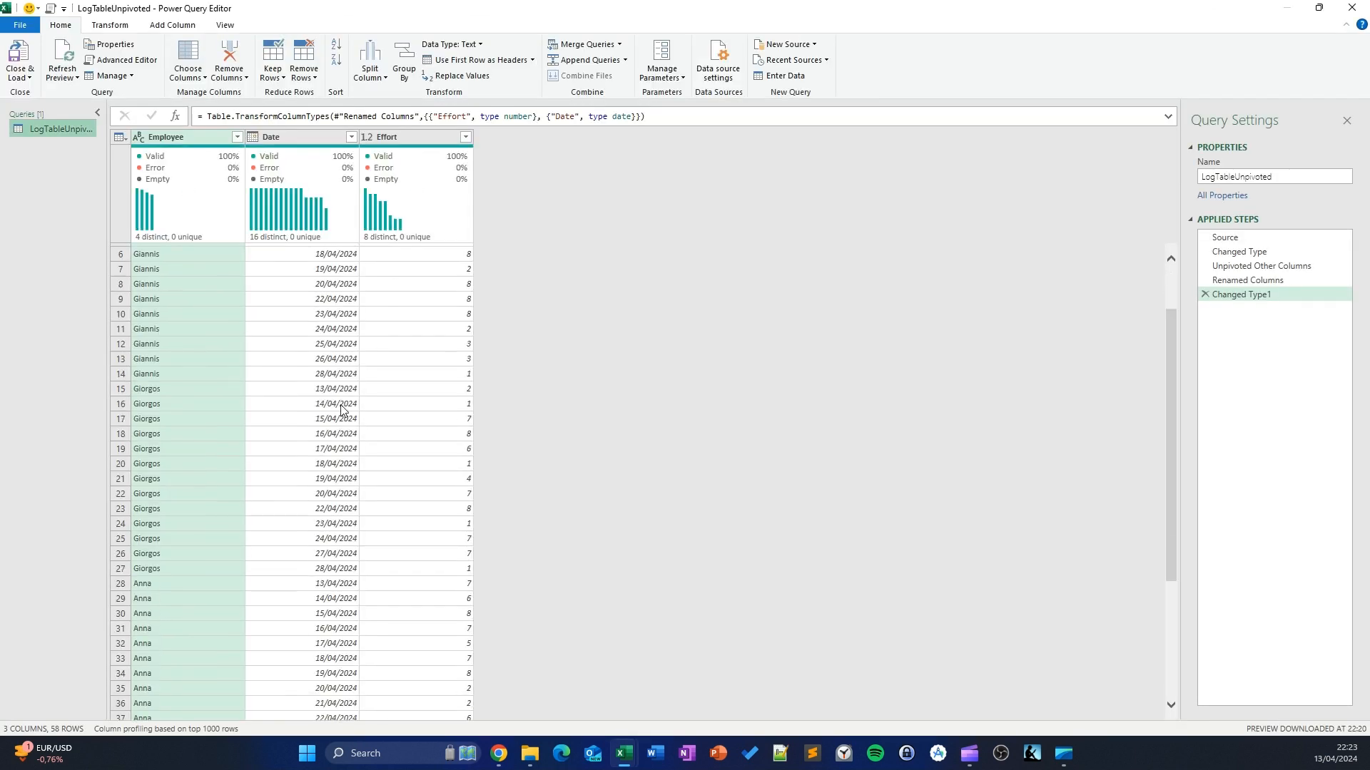
scroll(338, 467, up, 8)
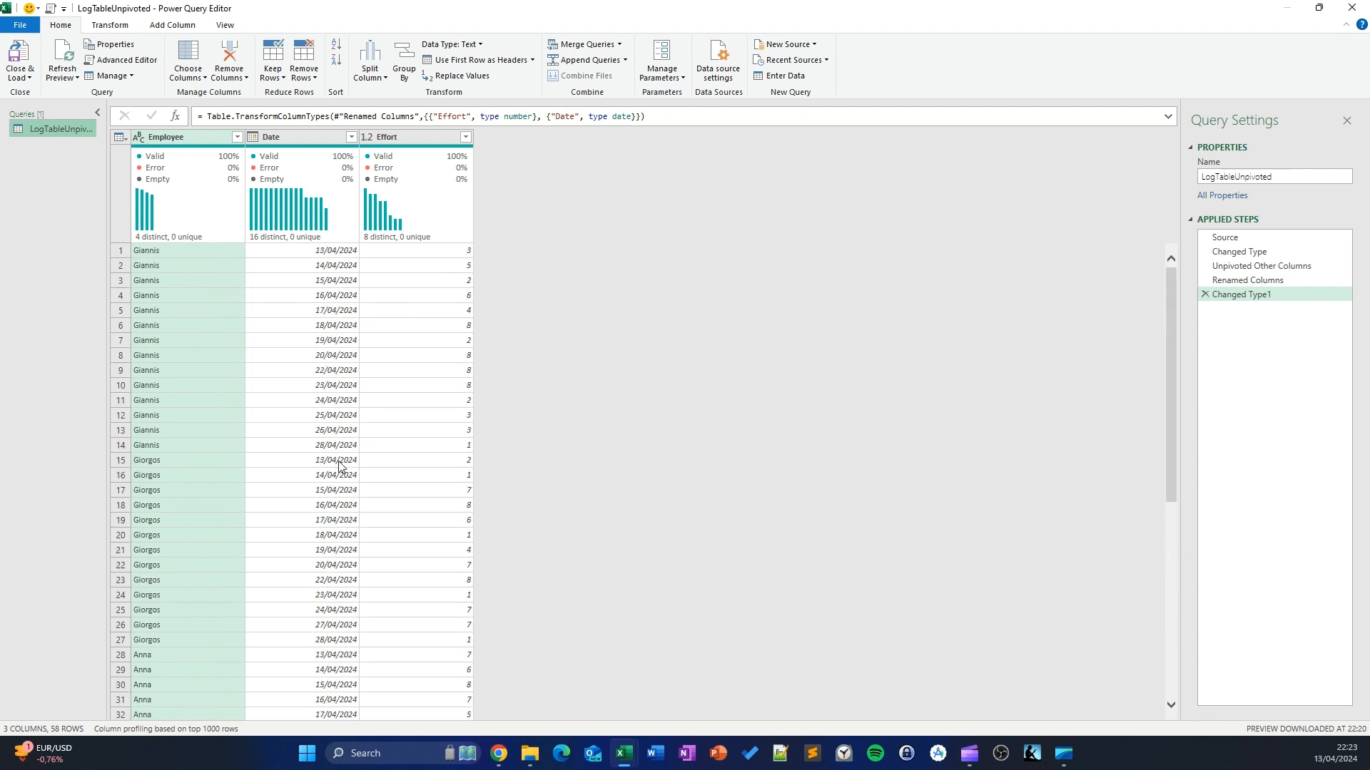
Compare the query's data at the Changed Type step with the Unpivoted Other Columns step, examining the date columns' empty values
click(1290, 253)
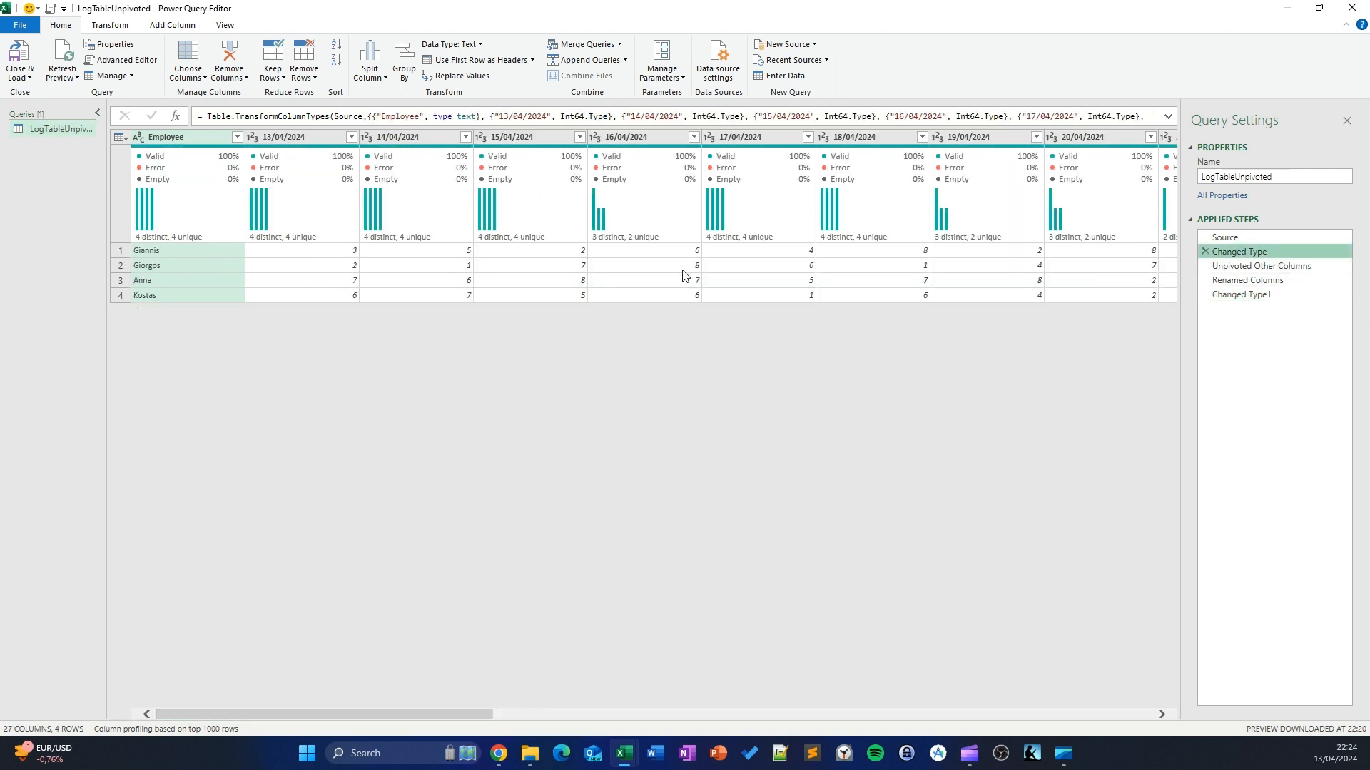
scroll(683, 275, right, 5)
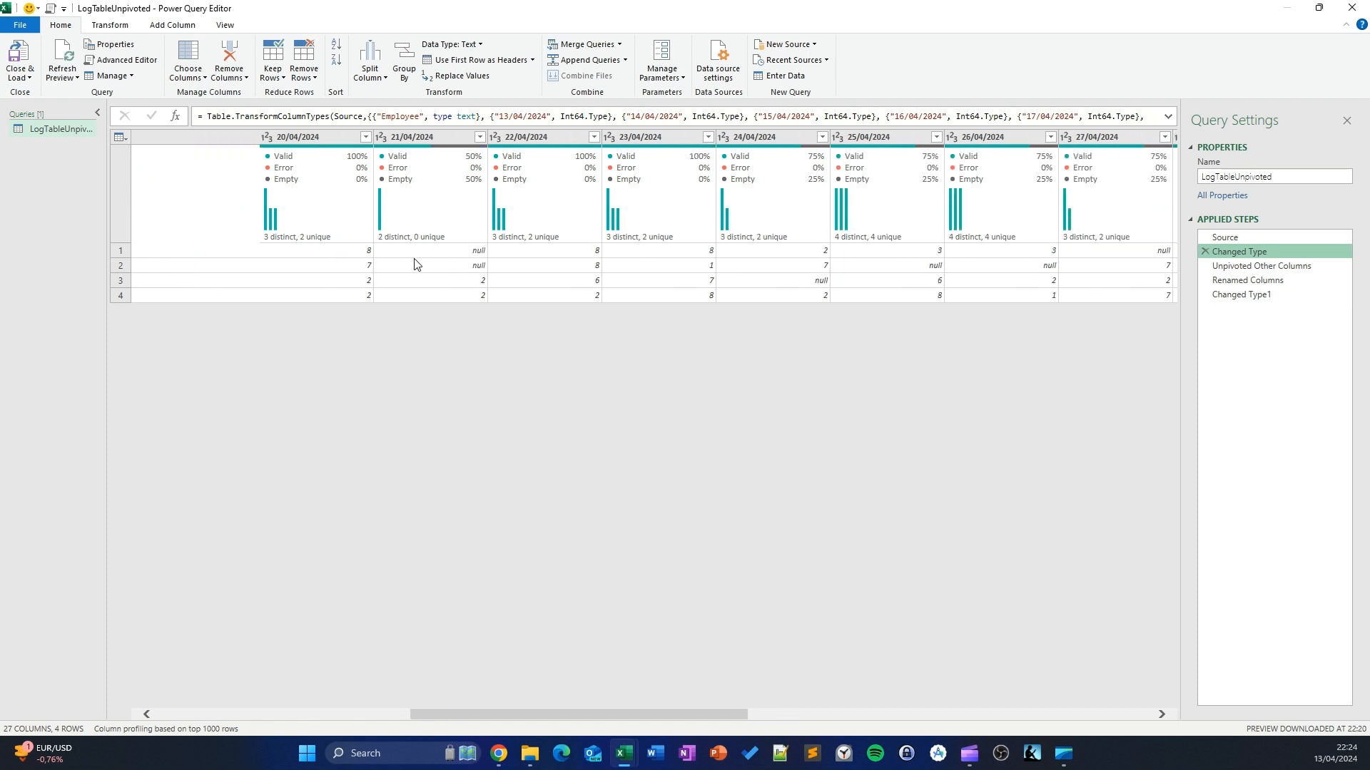
scroll(415, 265, left, 5)
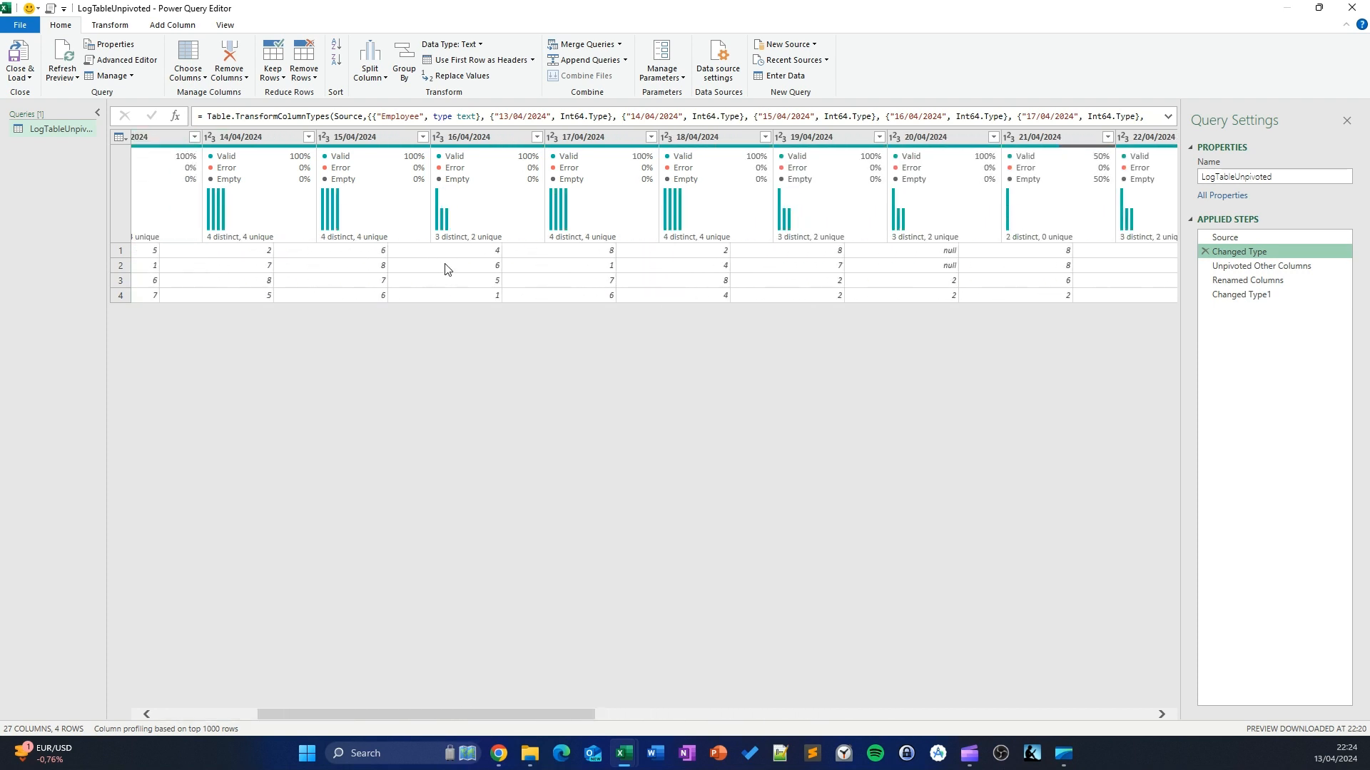
scroll(446, 269, left, 3)
click(1261, 267)
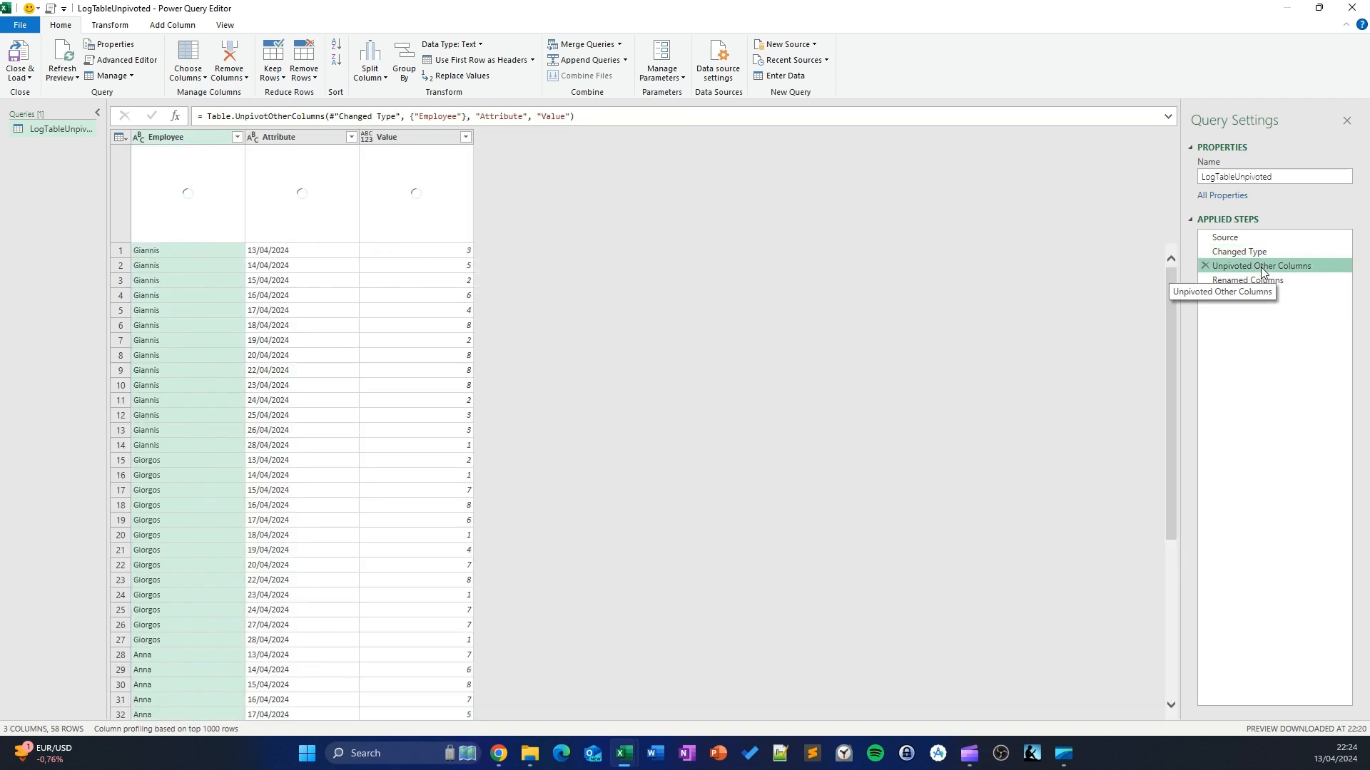
scroll(636, 390, down, 9)
scroll(641, 423, up, 9)
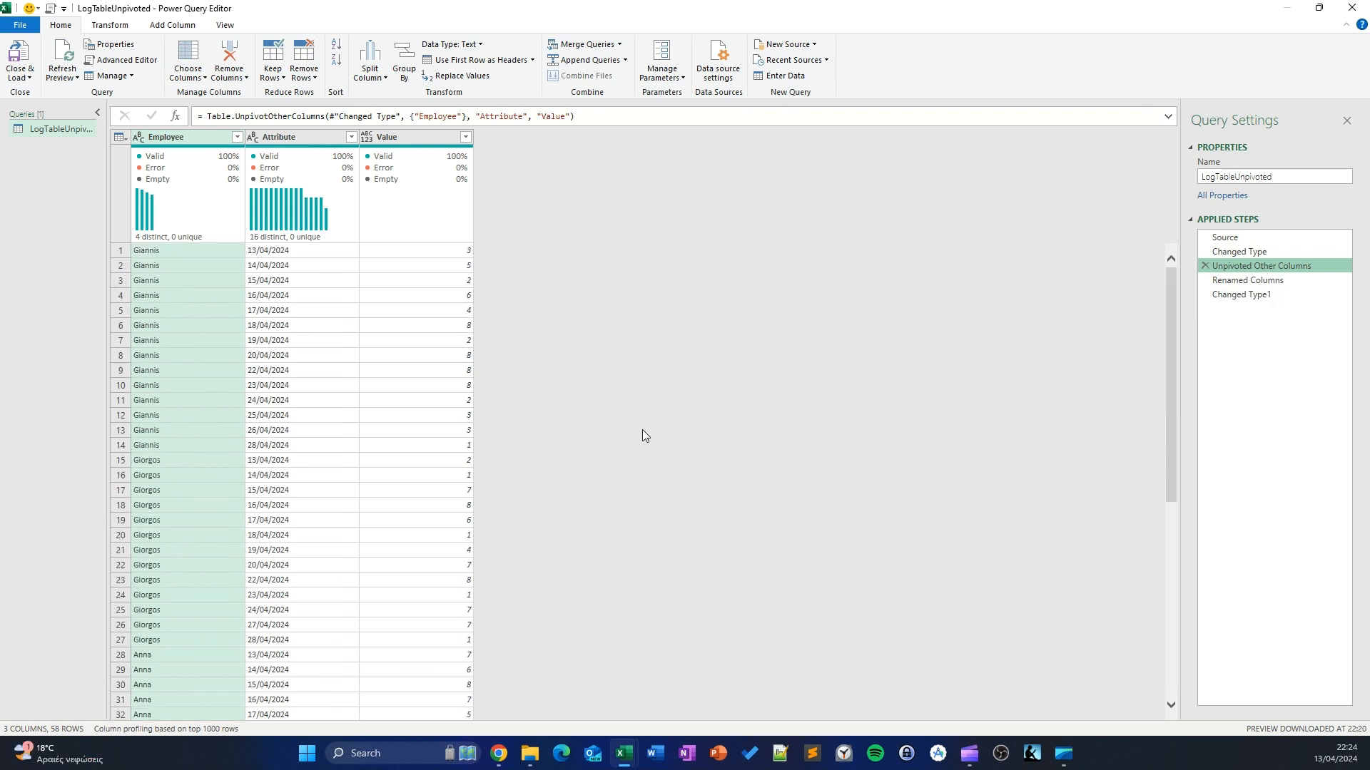
click(1240, 251)
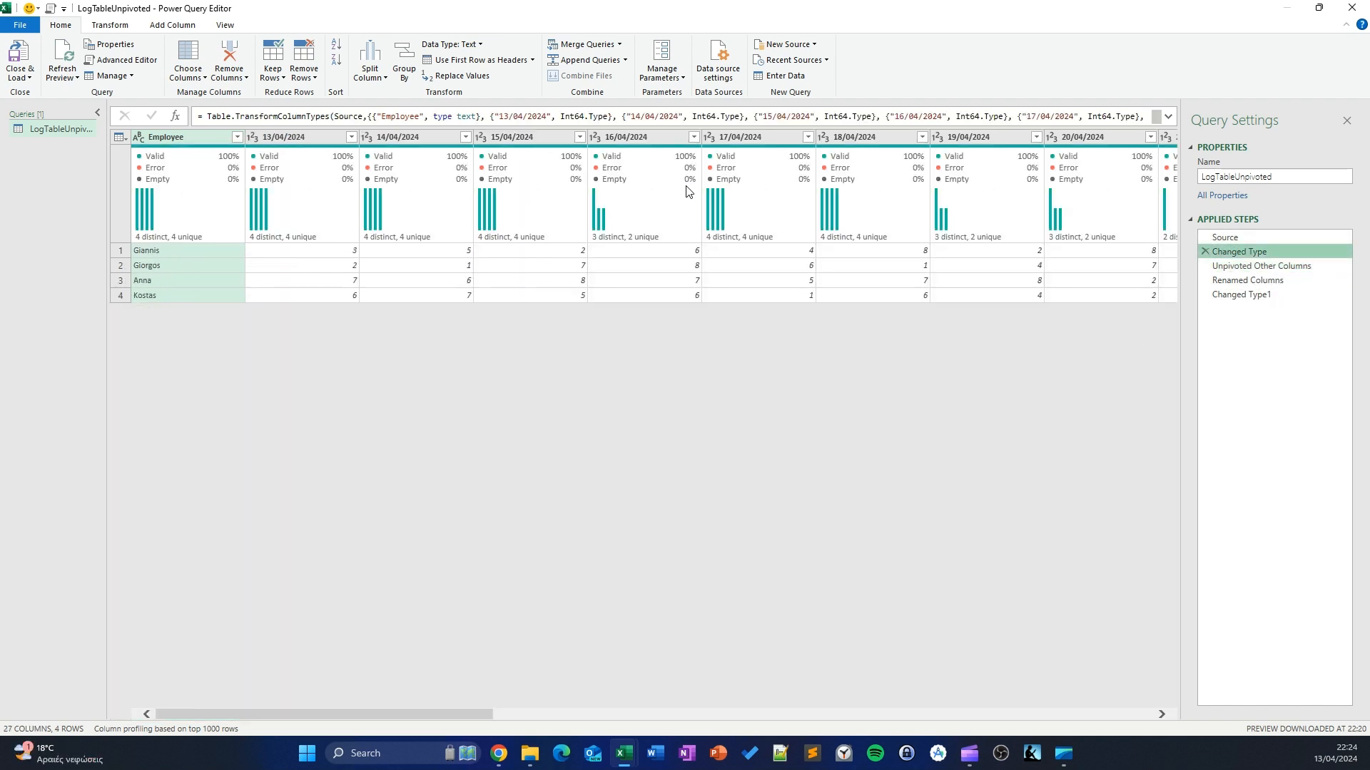
scroll(635, 322, right, 5)
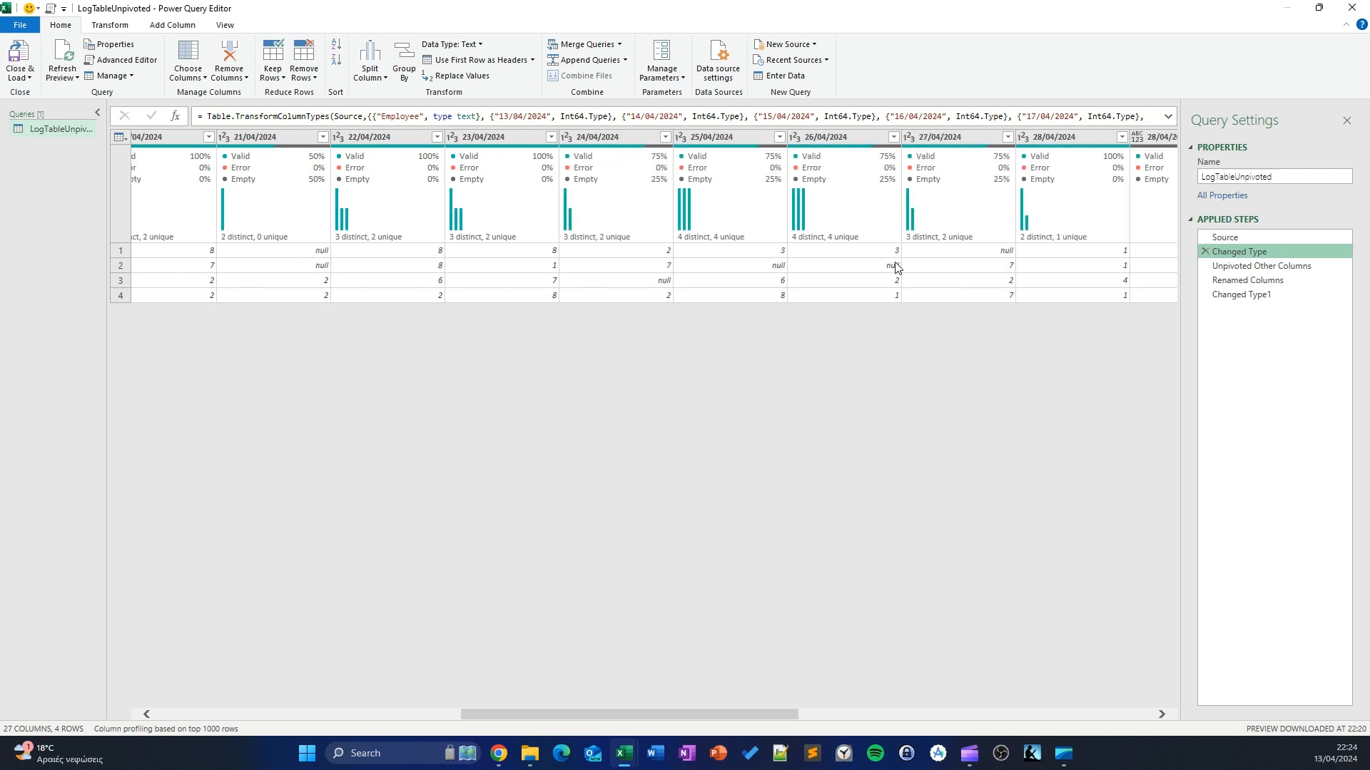
click(102, 27)
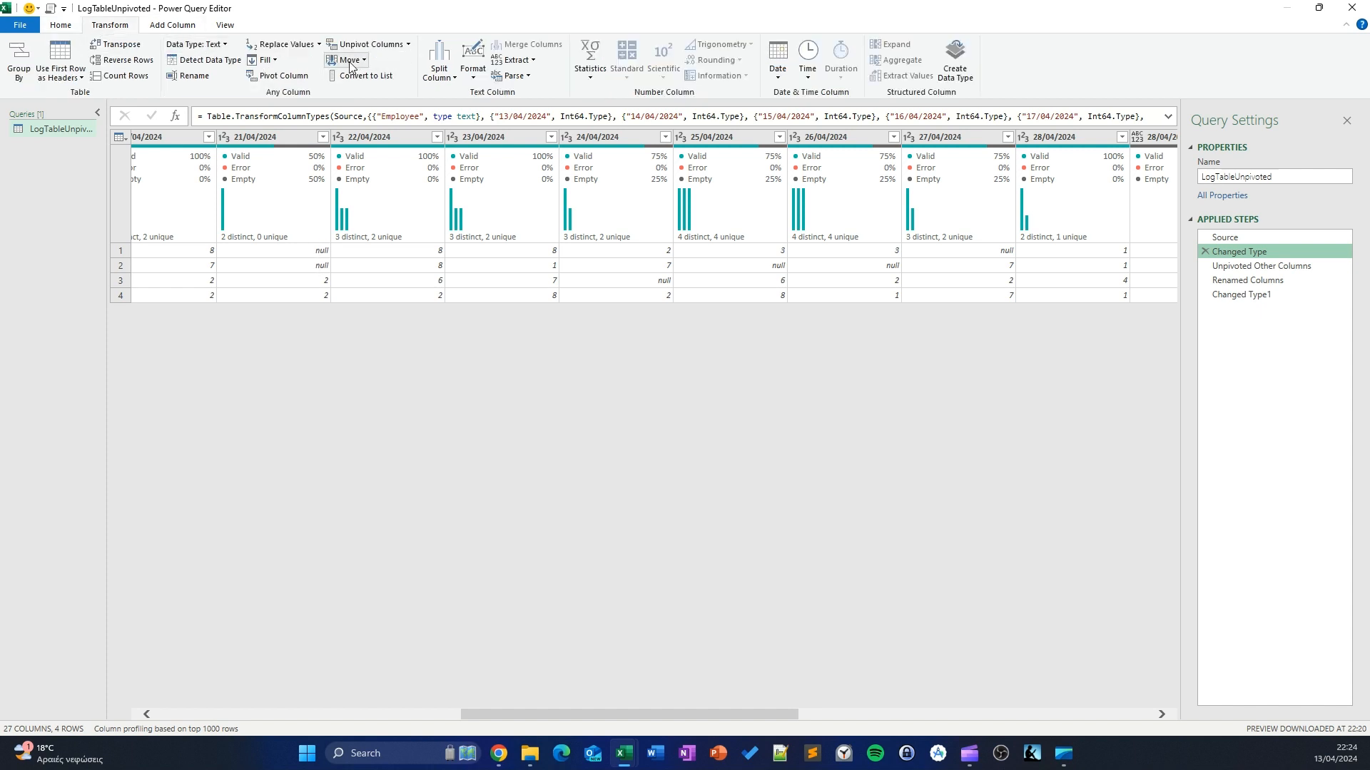
click(318, 44)
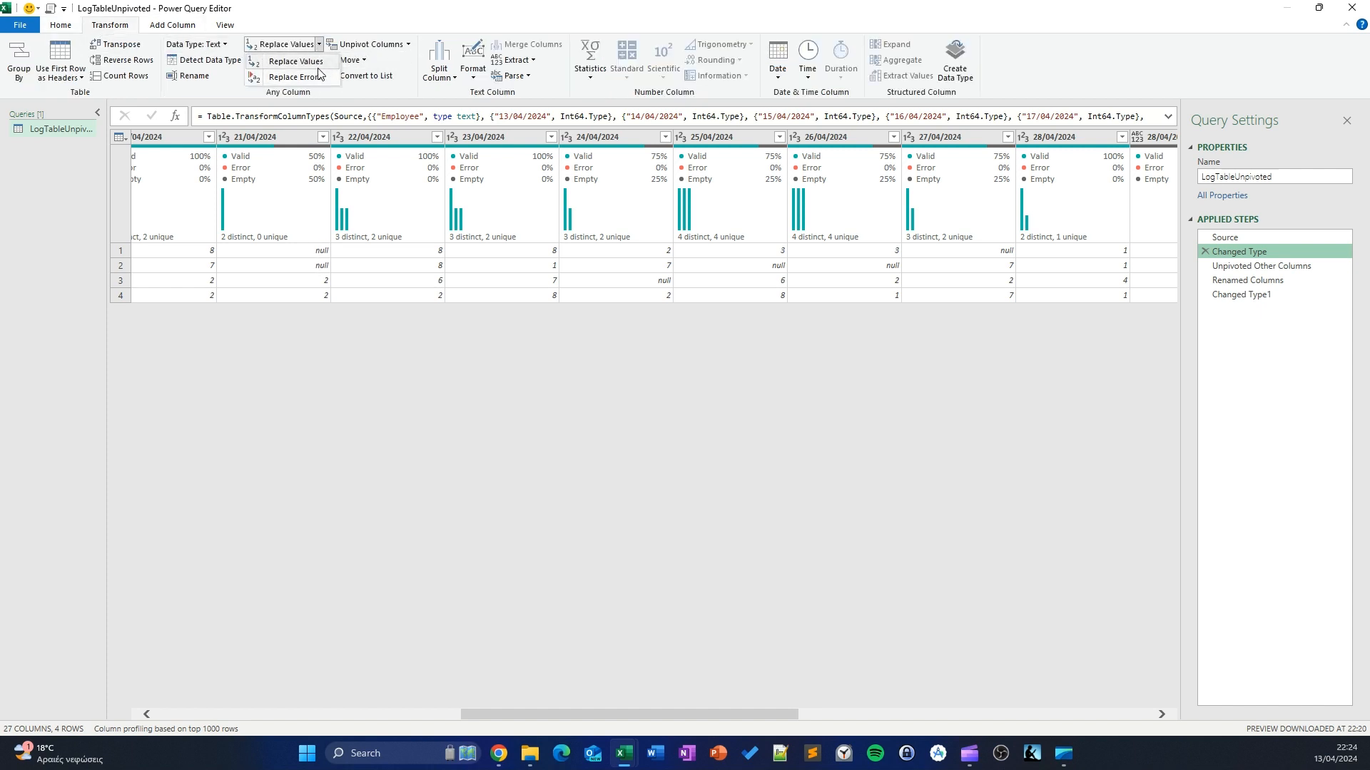
click(306, 63)
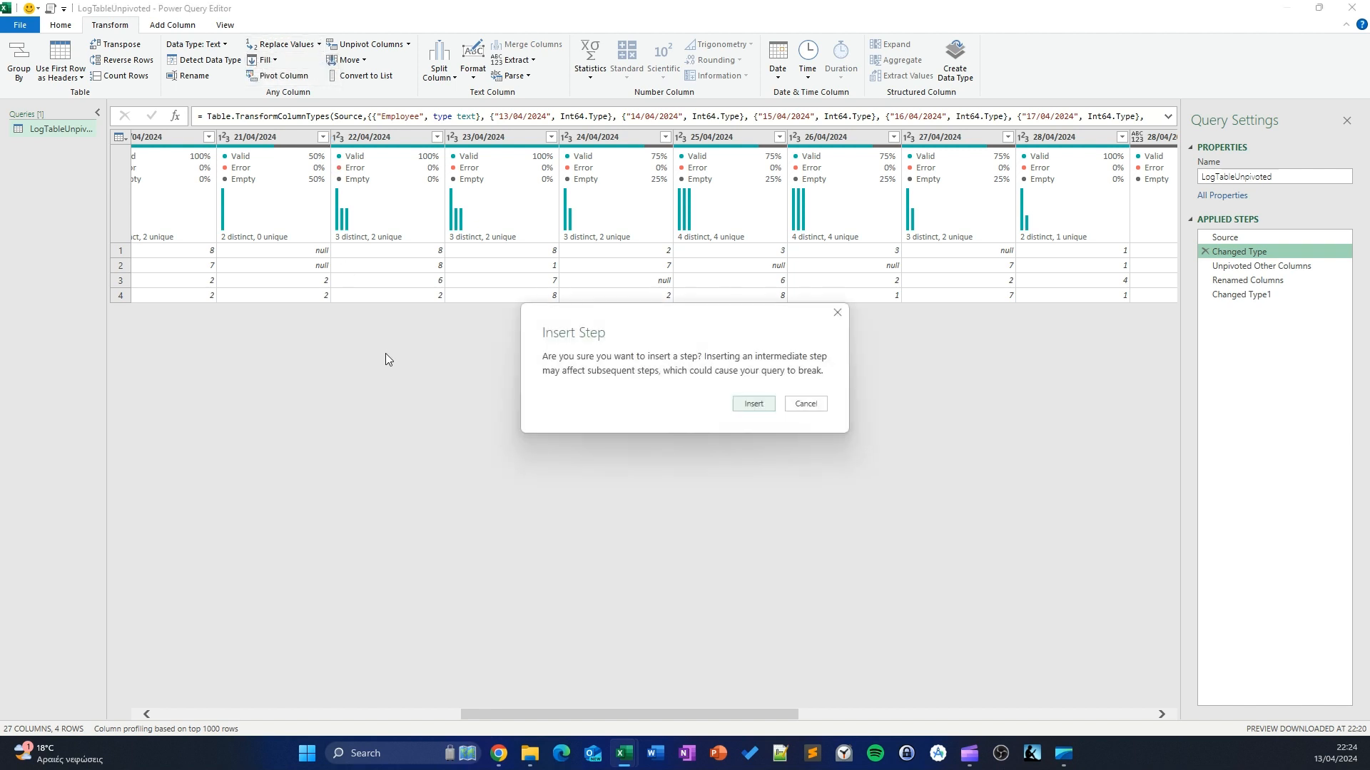
click(752, 405)
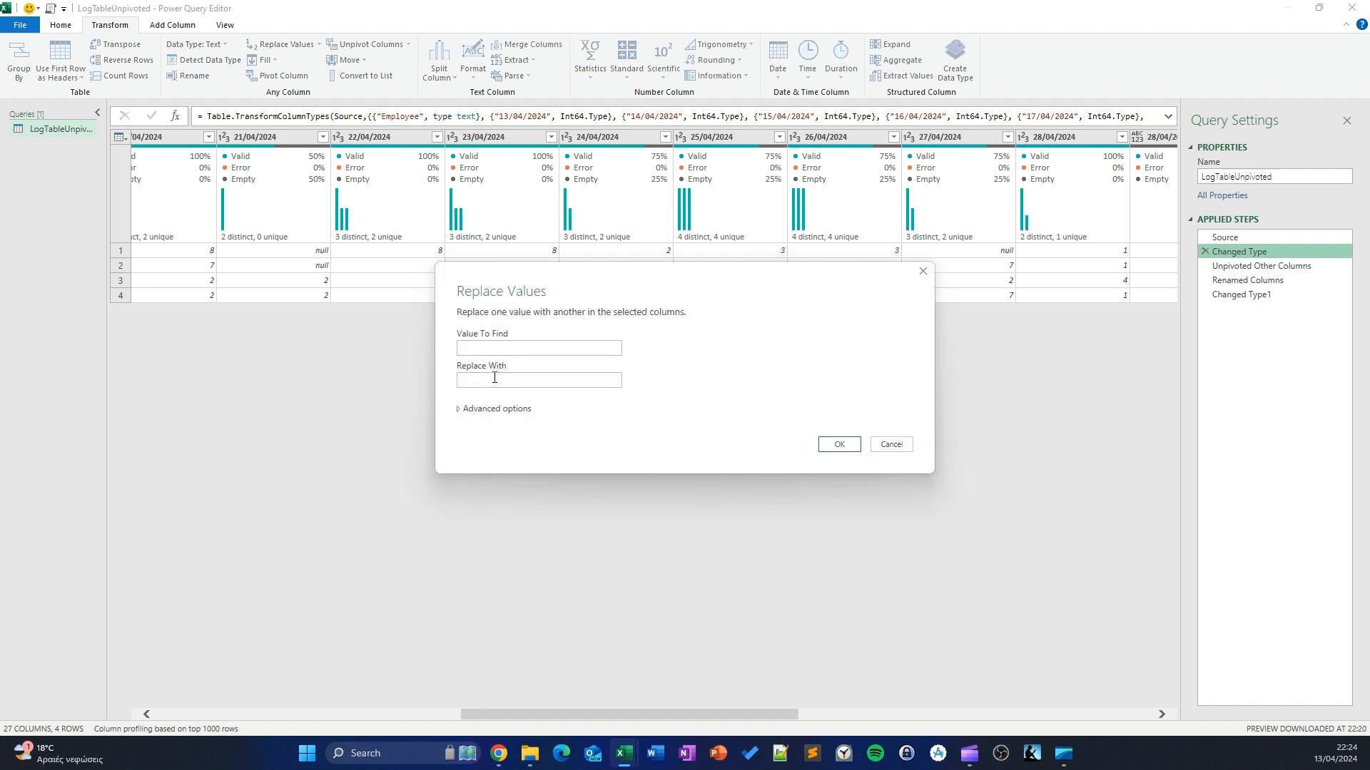
click(923, 271)
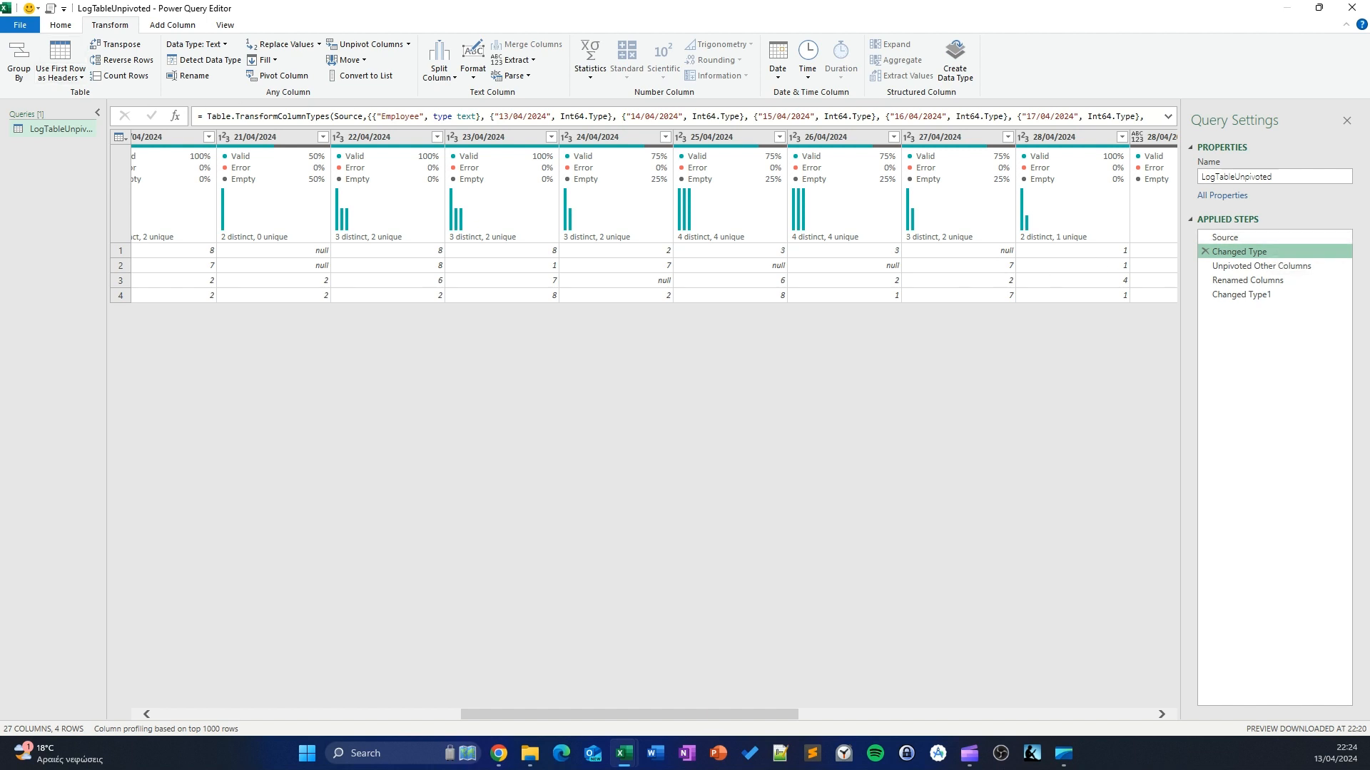
Close the Power Query Editor and add a new worksheet named Type 2 to the workbook
click(61, 25)
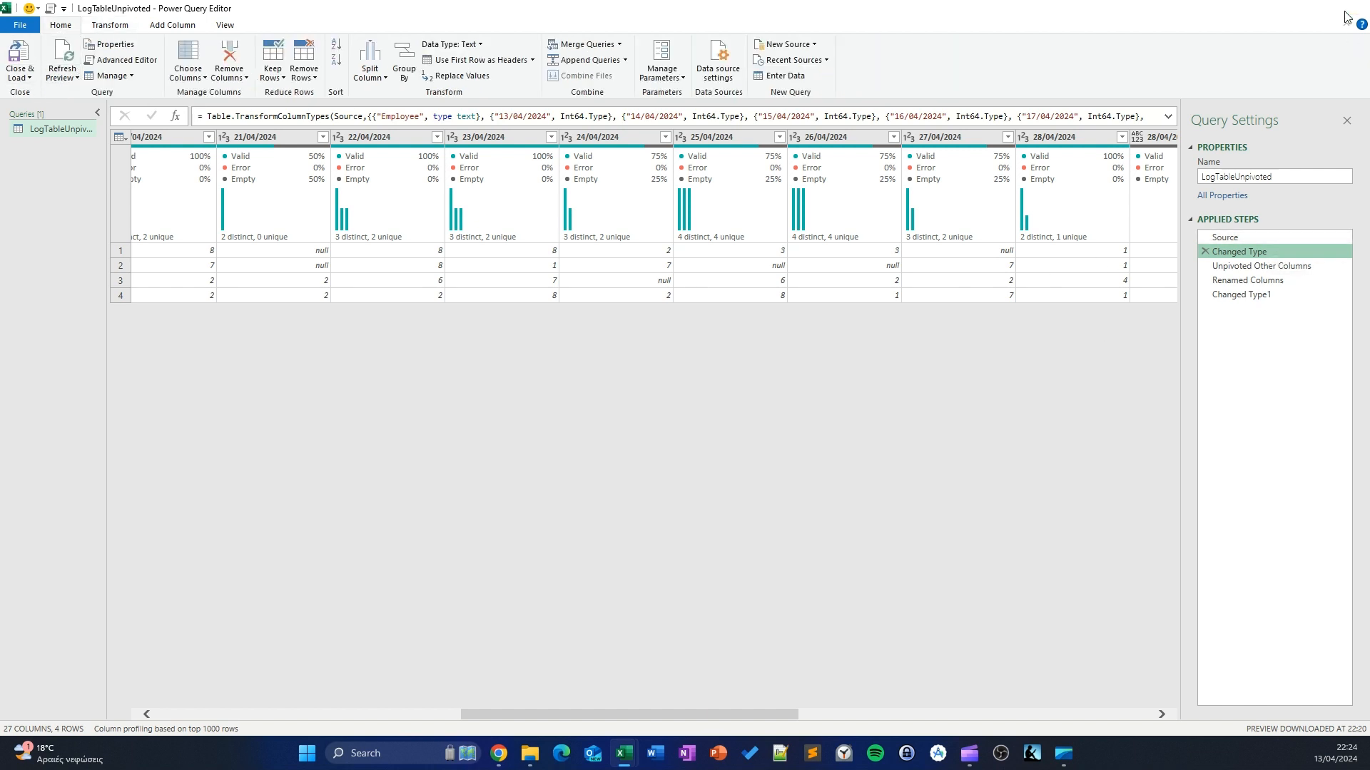
click(1345, 14)
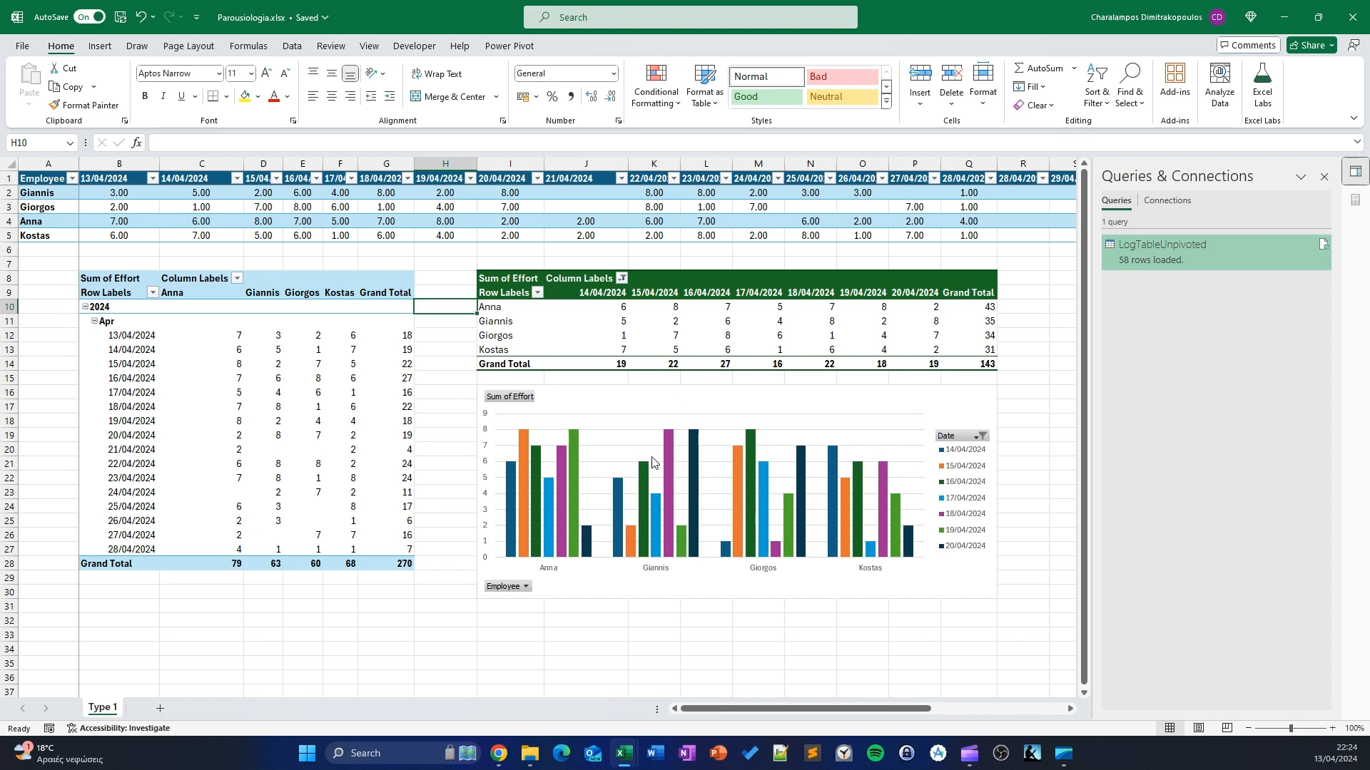
click(159, 709)
double_click(151, 709)
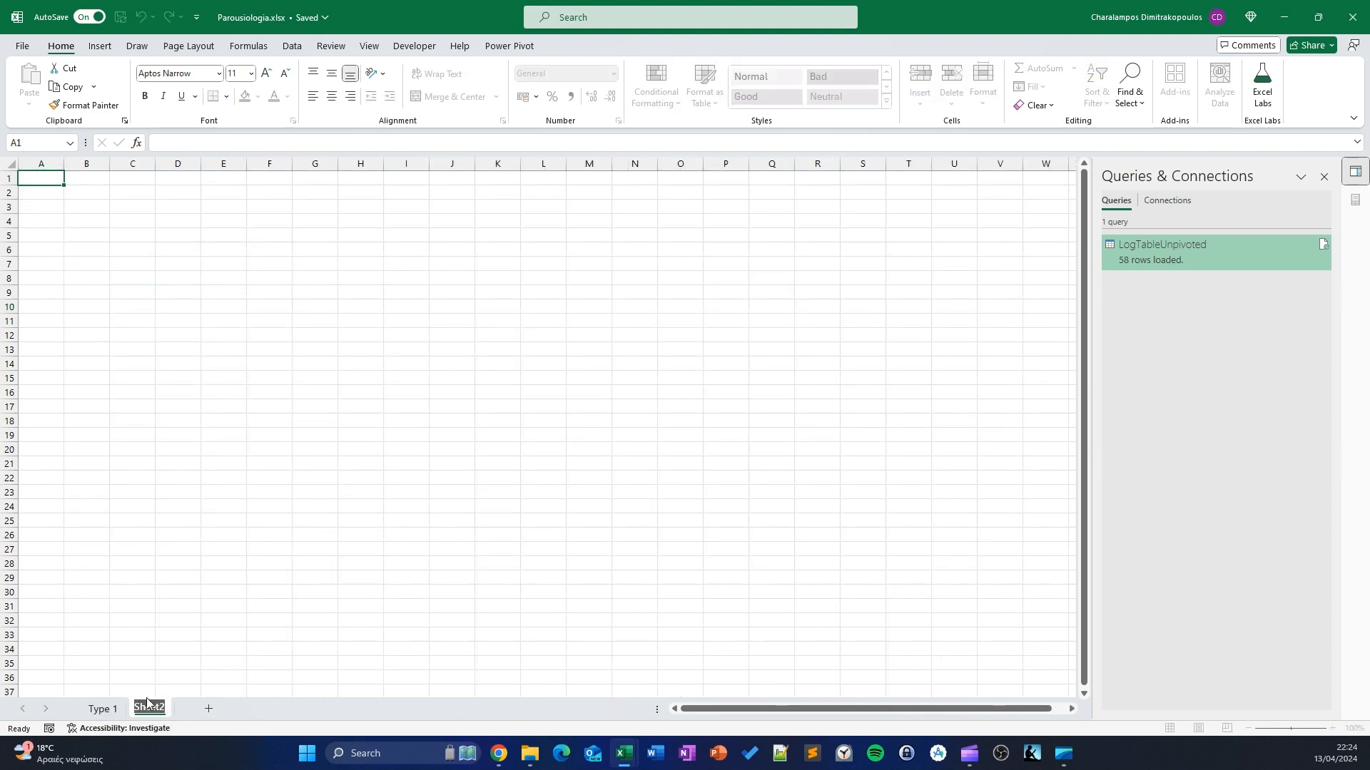
text(Type 2)
key(Return)
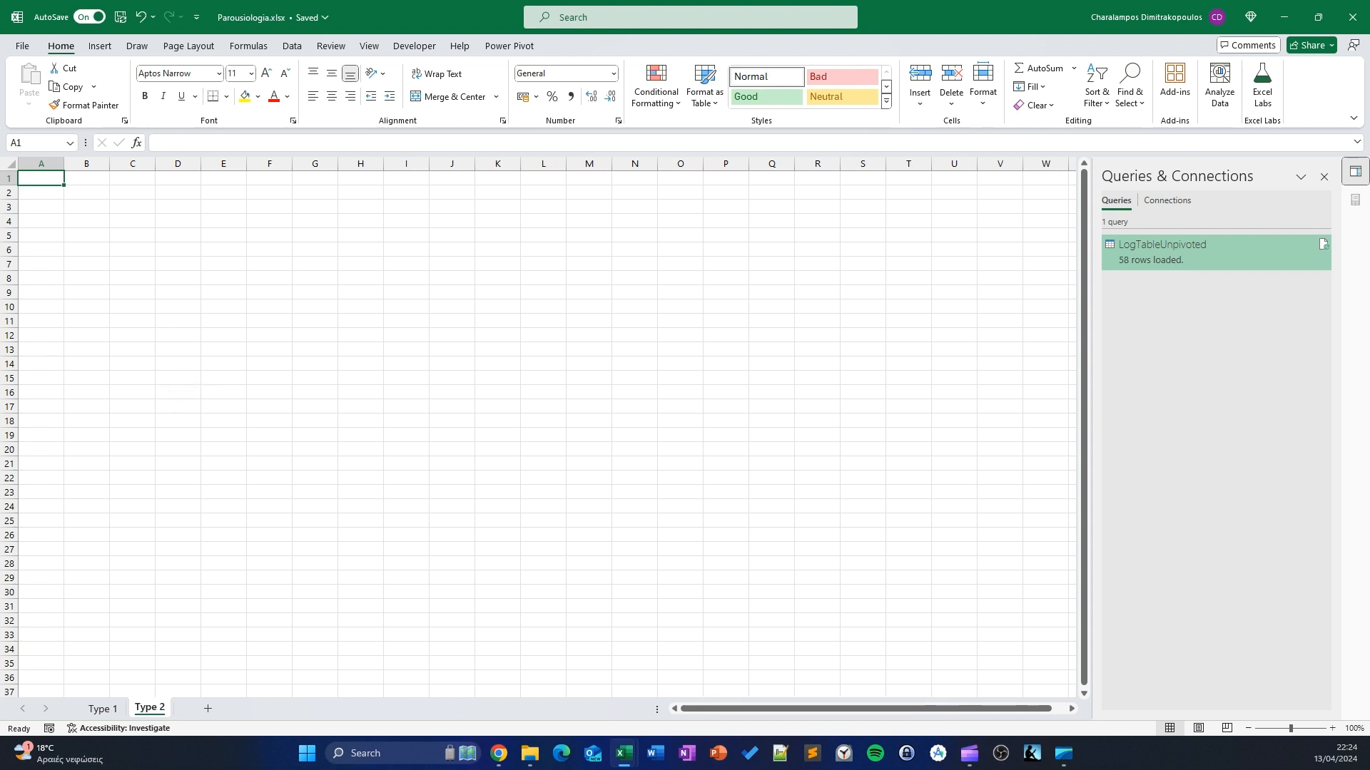
click(100, 708)
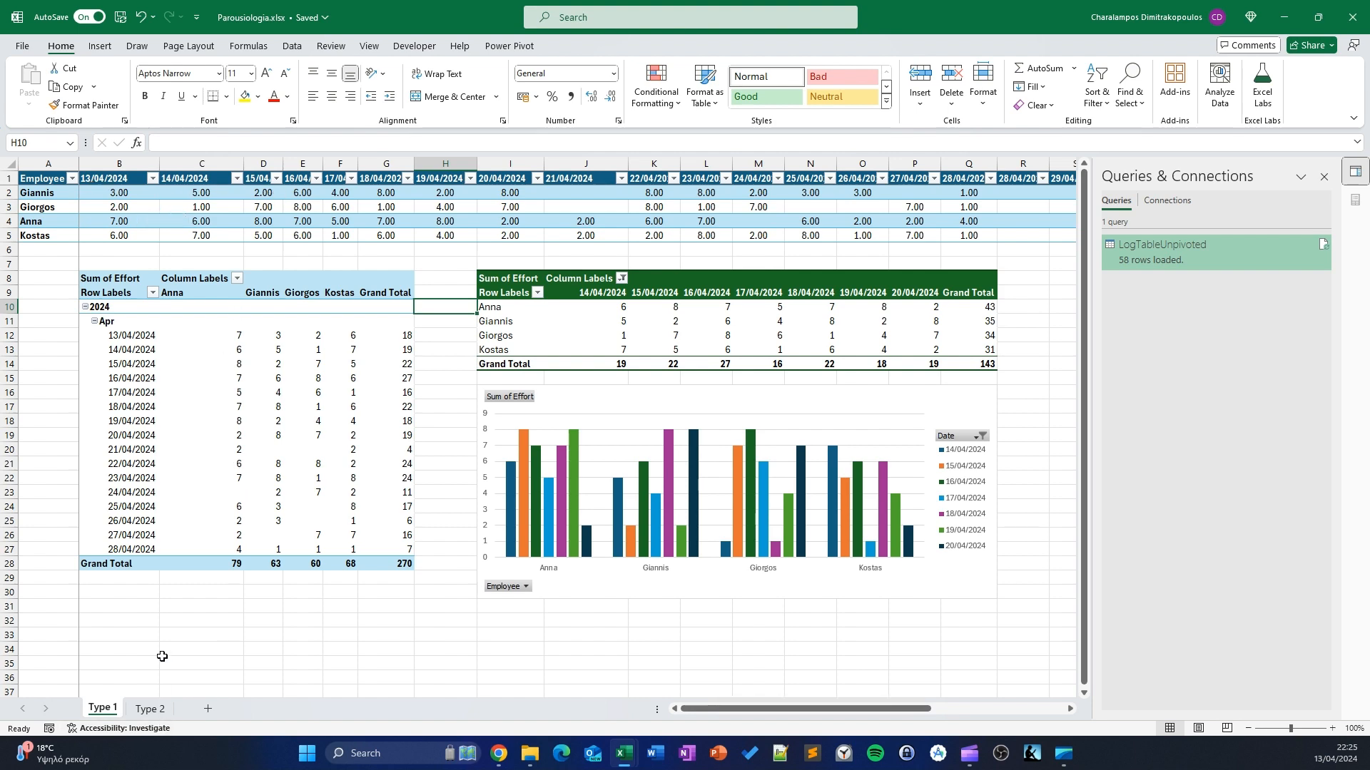
click(150, 709)
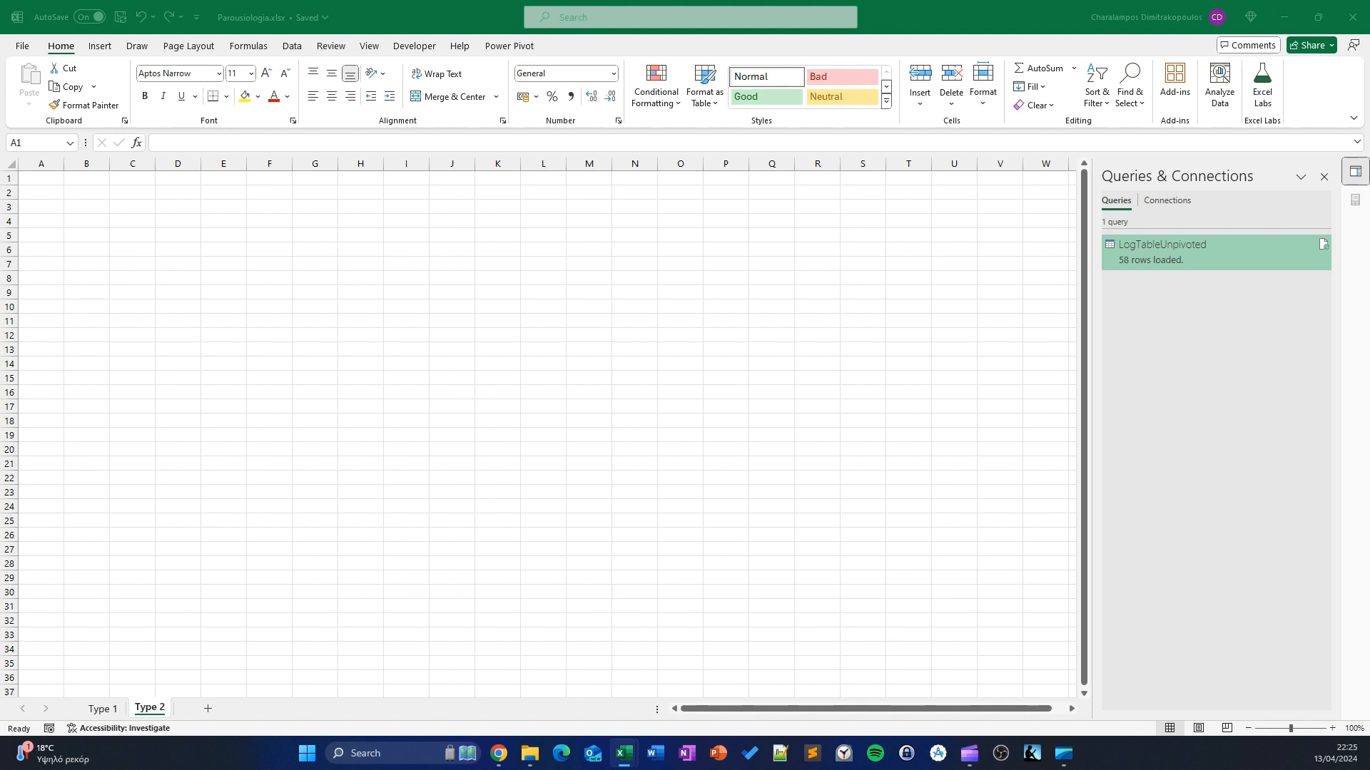
click(369, 255)
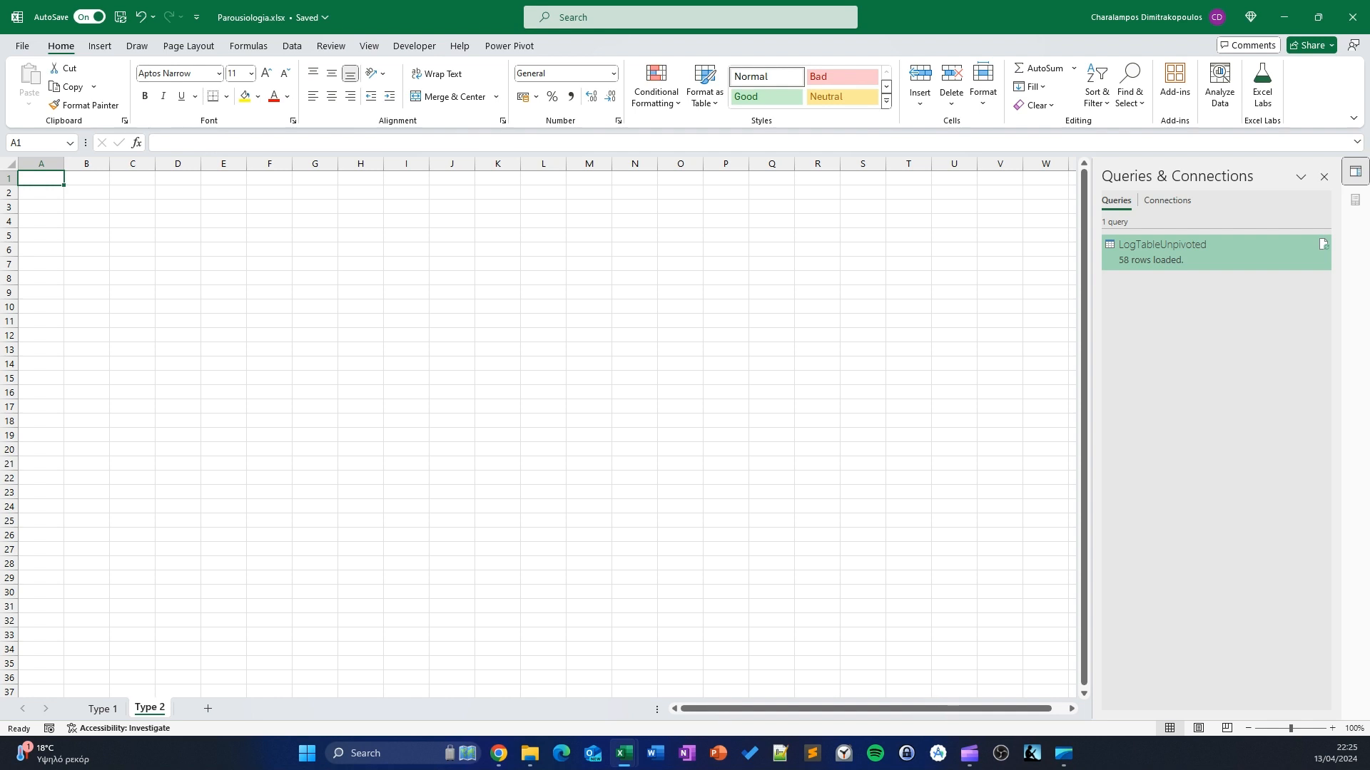
click(102, 709)
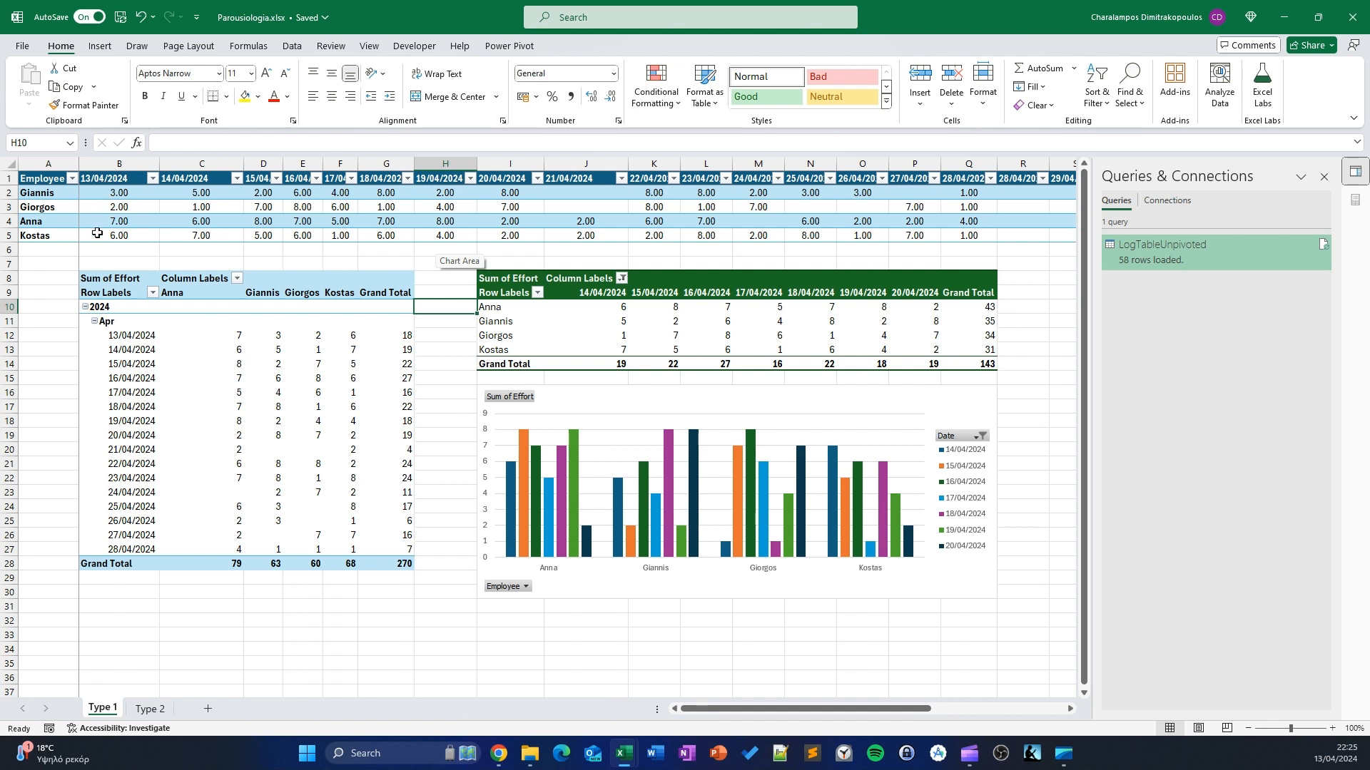
click(125, 188)
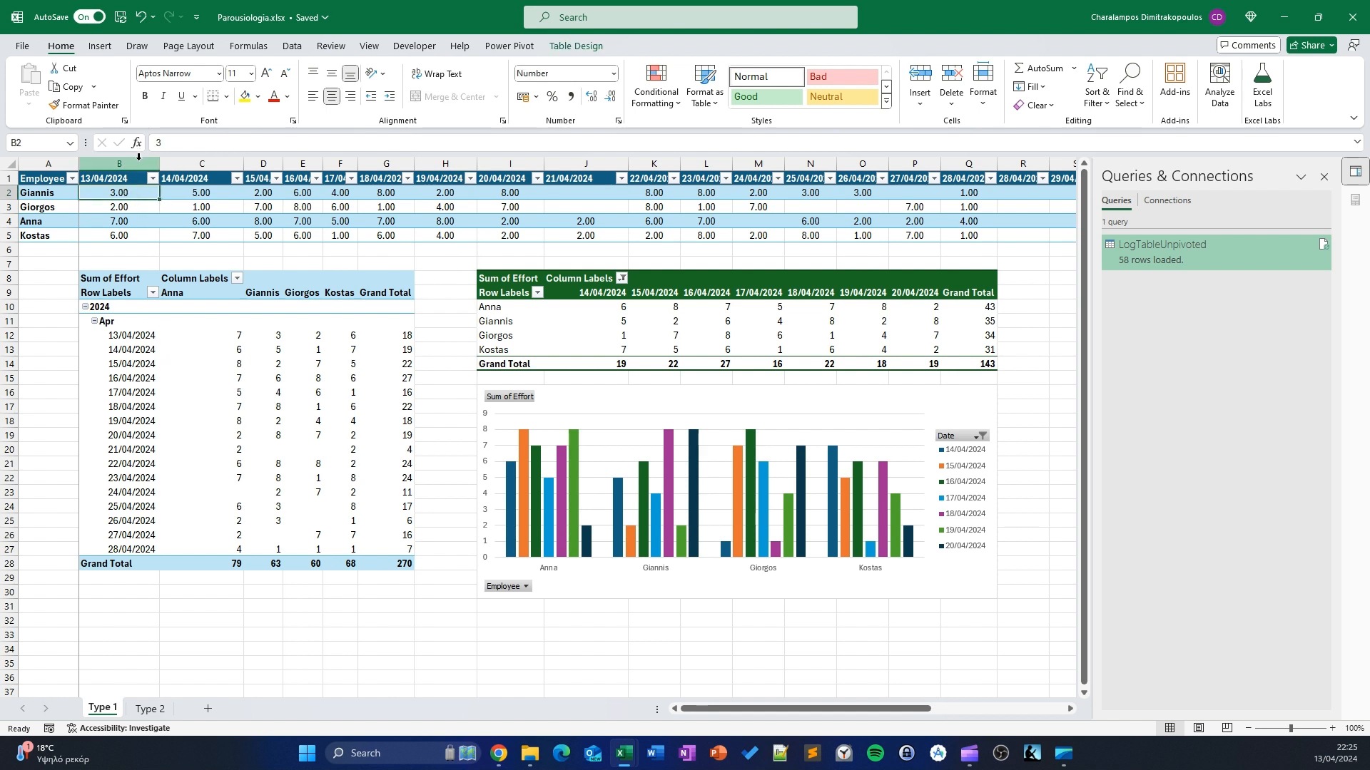
In Type 2 row 1, enter the headers Employee, Cost/Hour, Details, Date, Start, End, Work Description, Duration and Cost/Day and autofit their columns
click(147, 711)
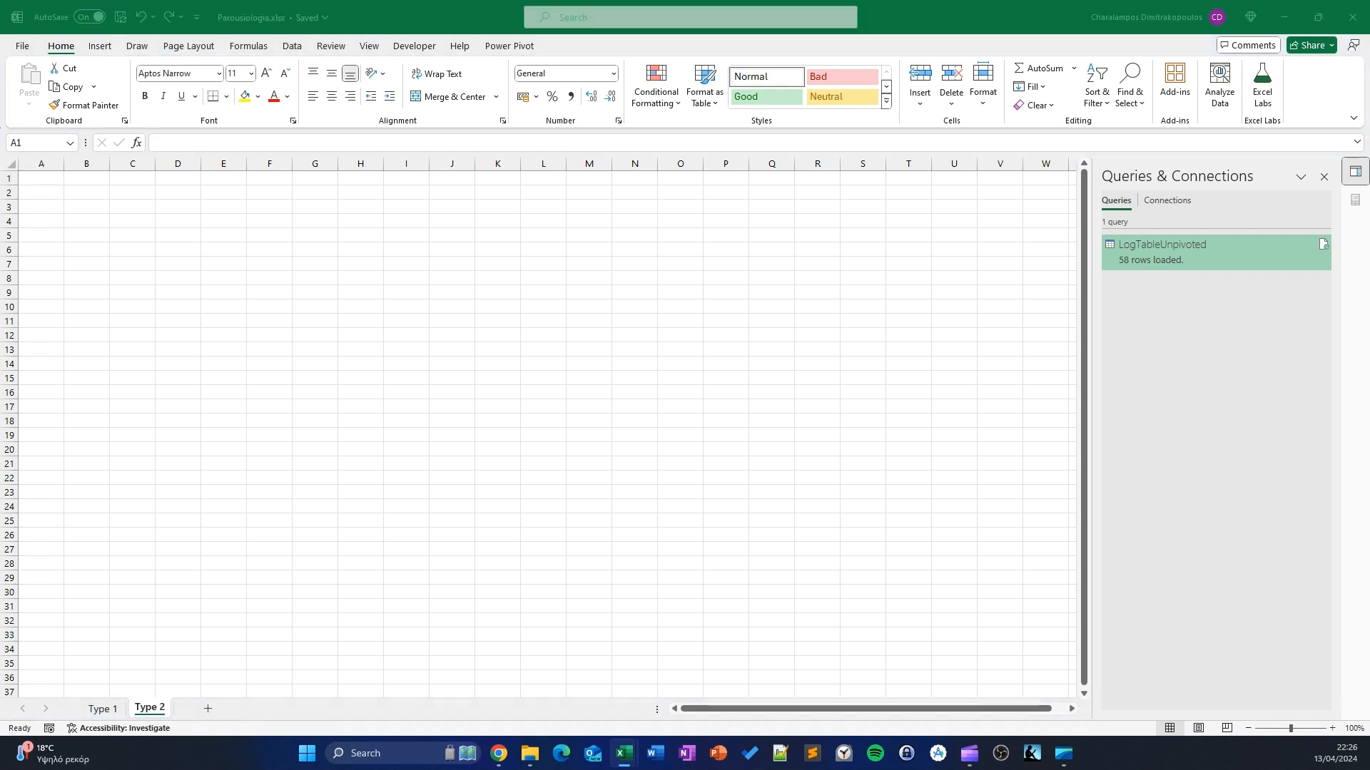
click(48, 177)
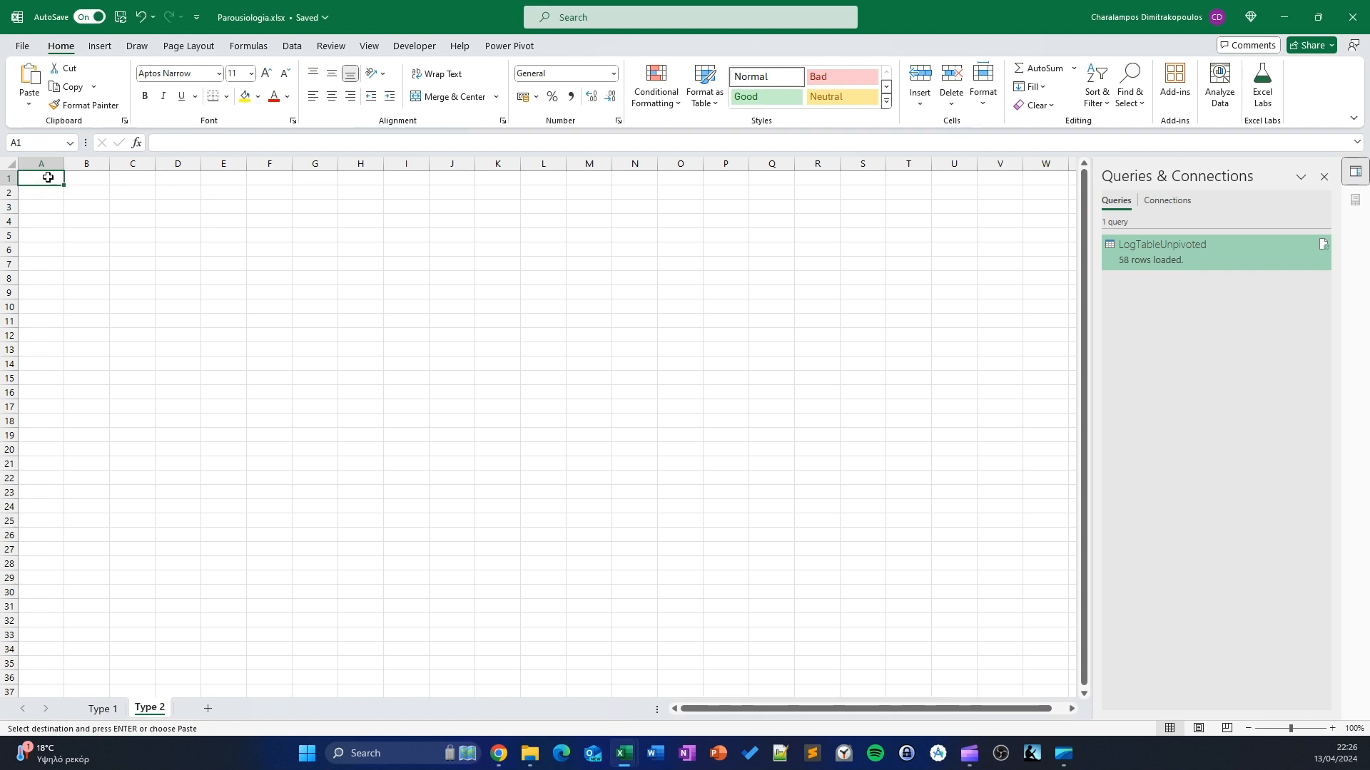
text(Employee	Cost/Hour	Details	Date	Start	End	Work Description	Duration	Cost/Day)
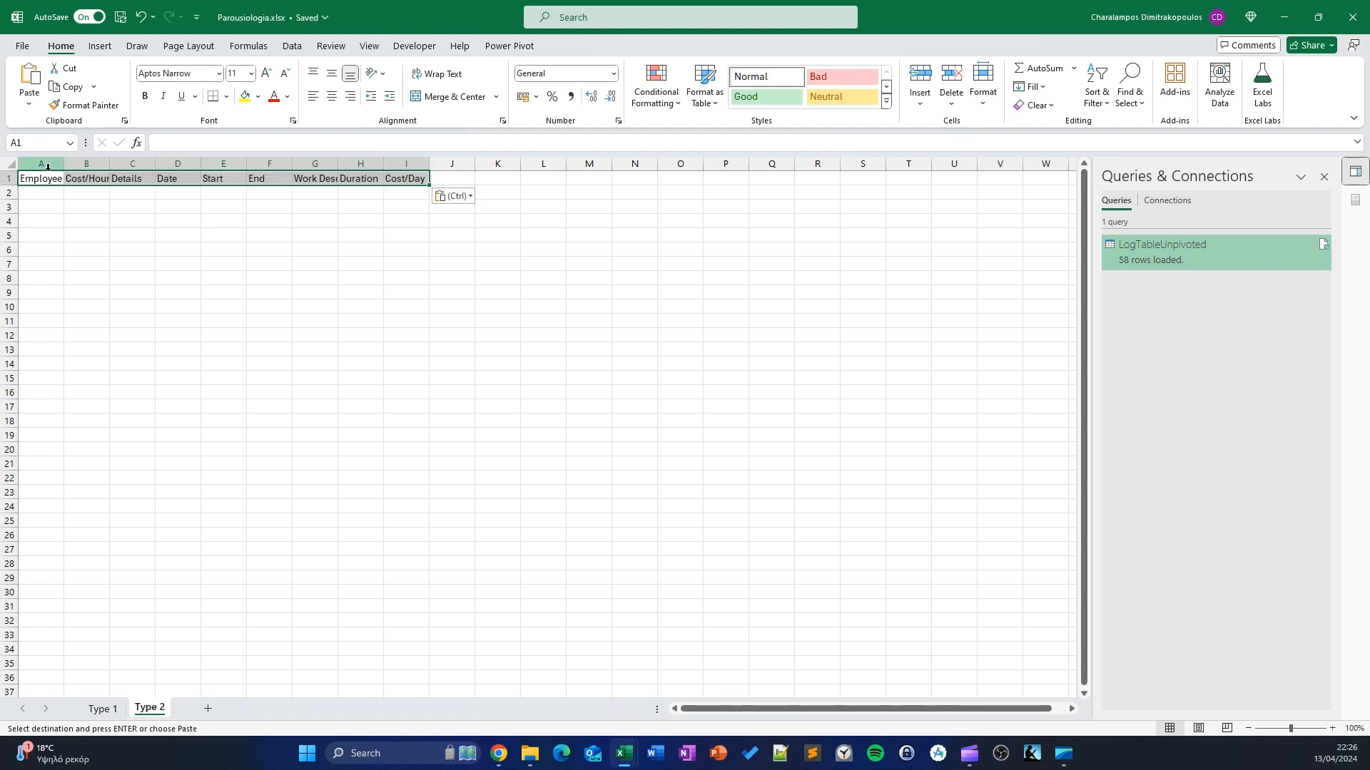
click(64, 236)
drag(42, 163, 418, 178)
double_click(429, 163)
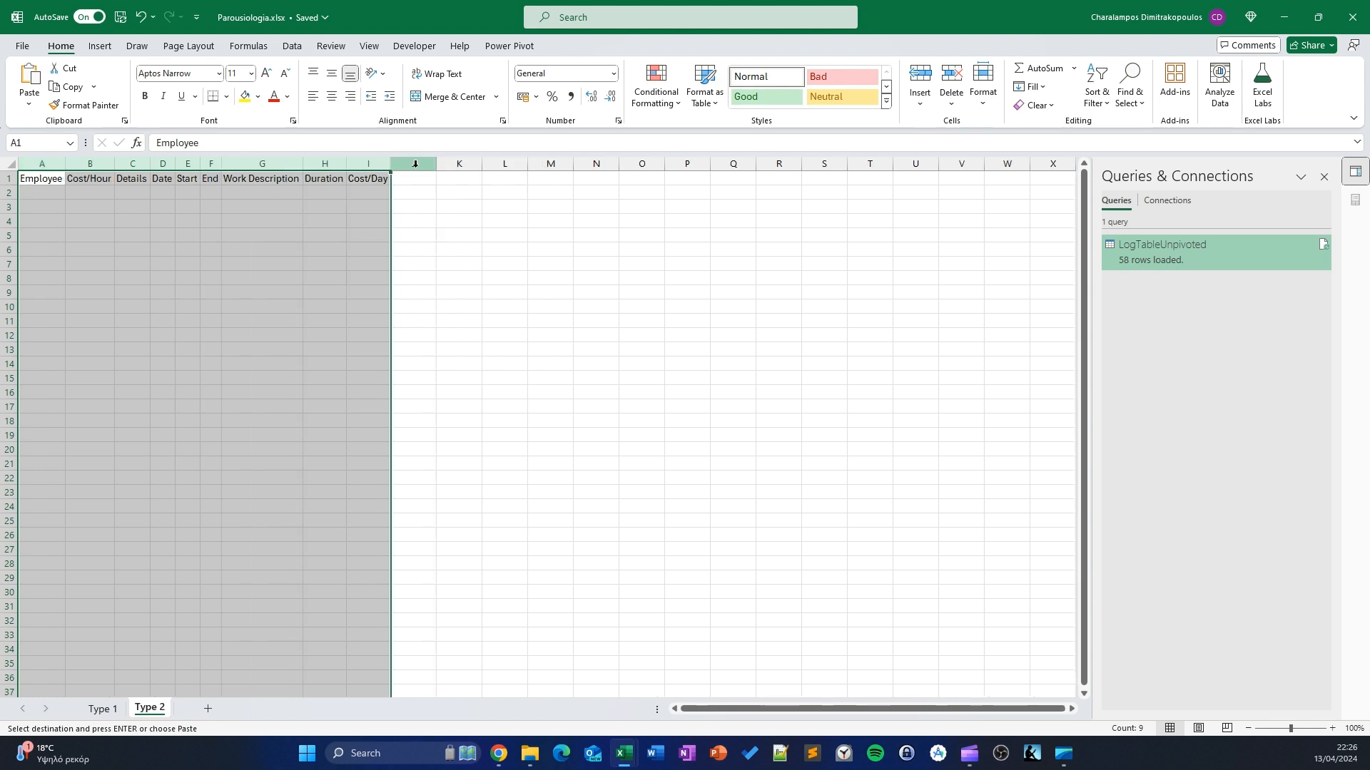
Widen the Date column and the Work Description column to make room for longer entries
click(193, 214)
click(85, 177)
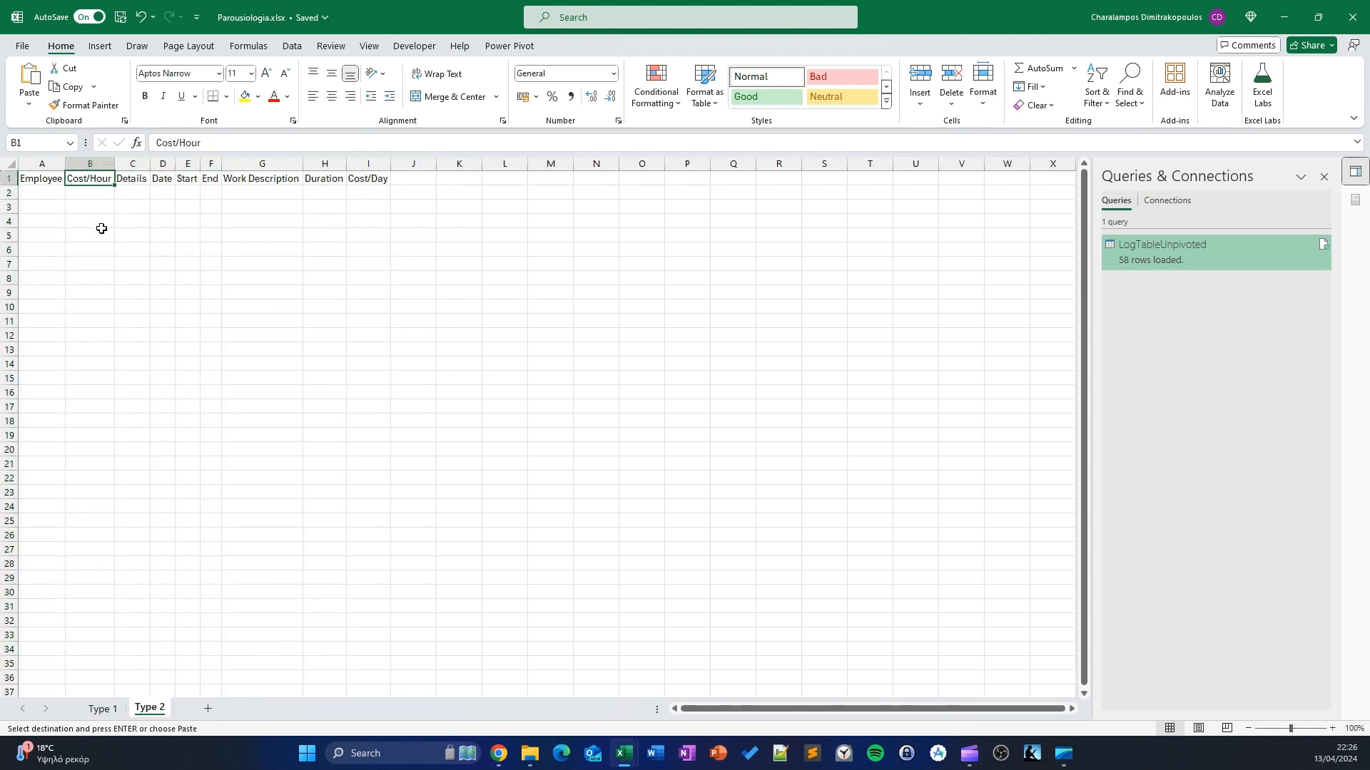
click(132, 179)
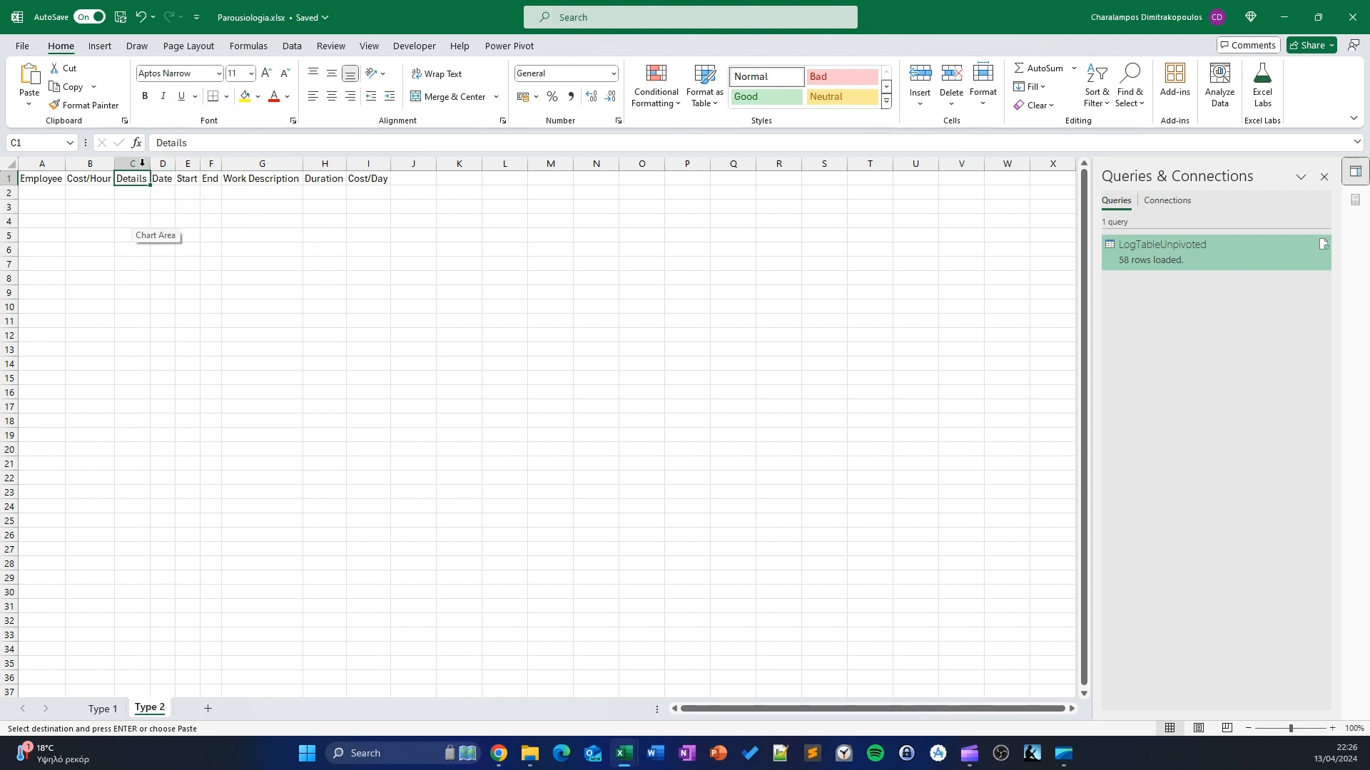
drag(175, 164, 233, 164)
click(250, 162)
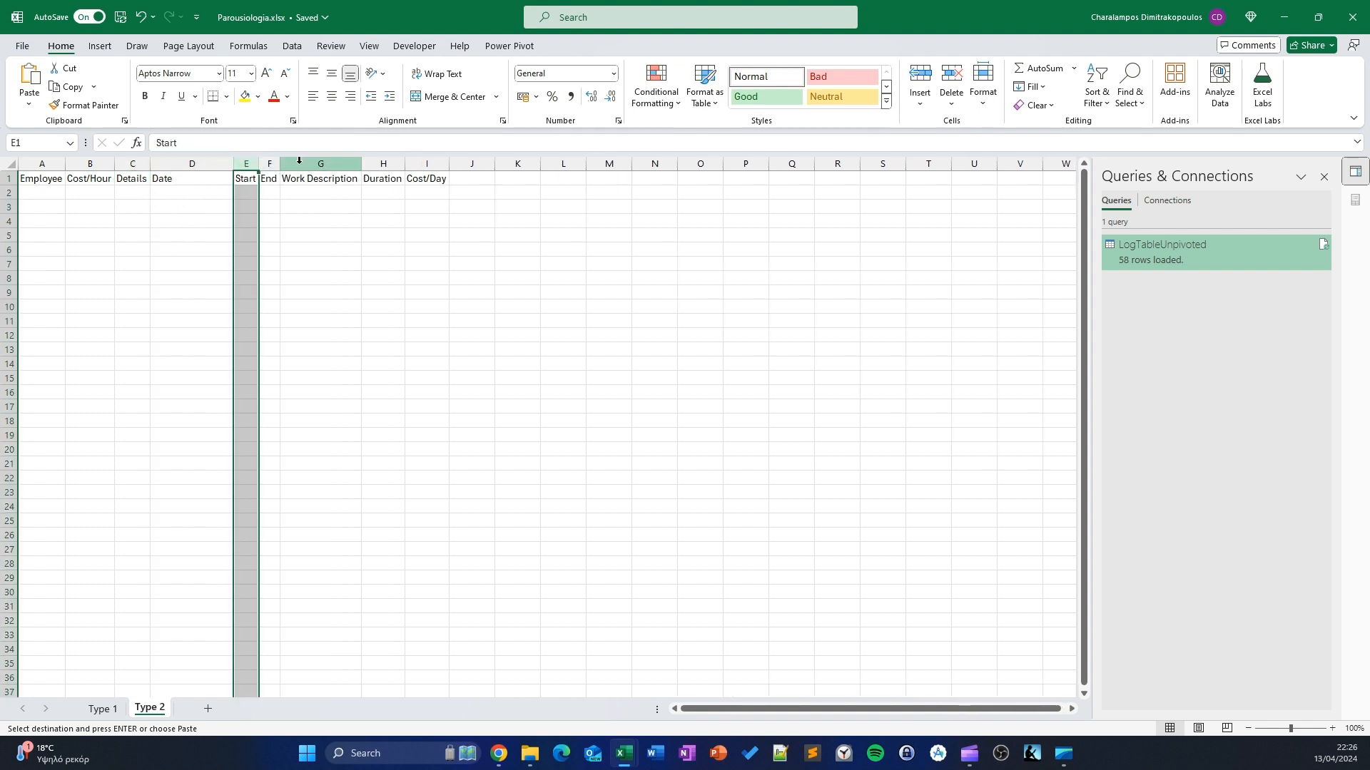
click(343, 167)
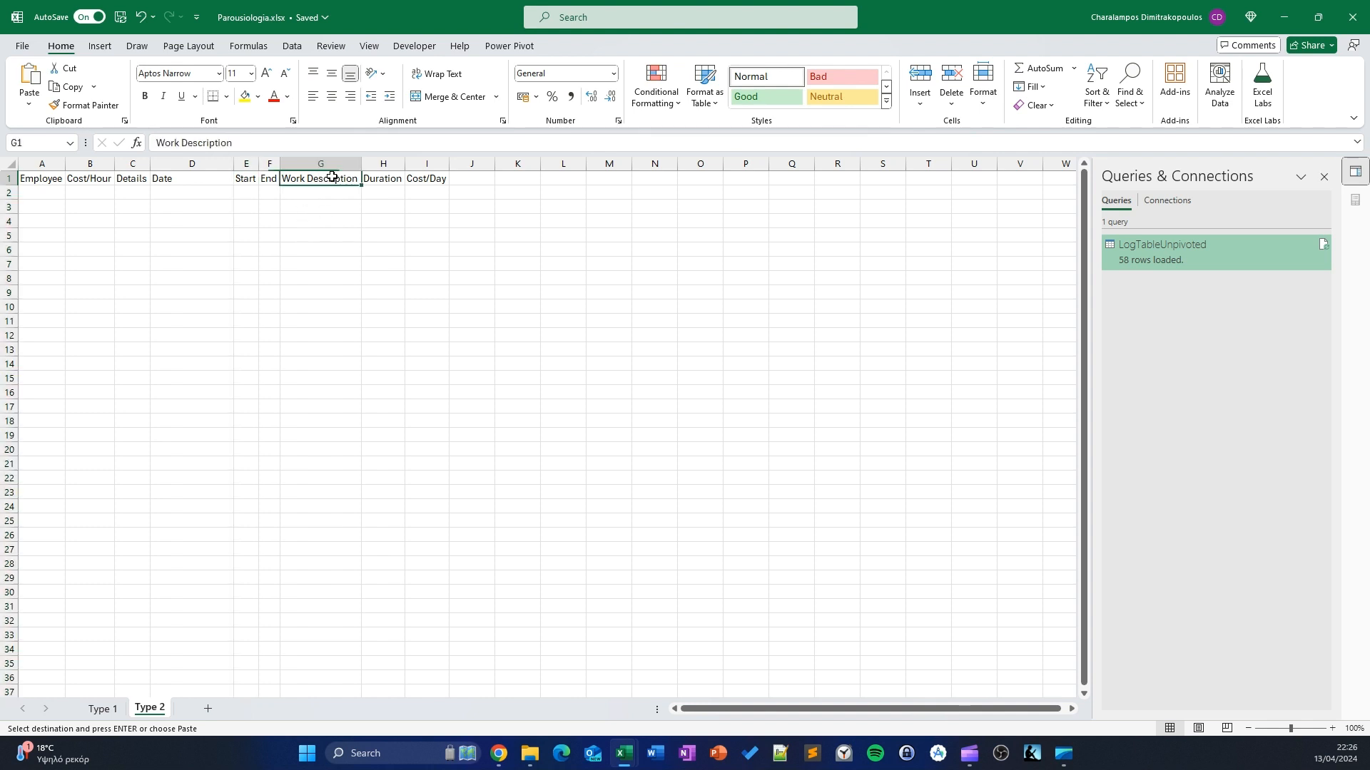
drag(361, 165, 453, 165)
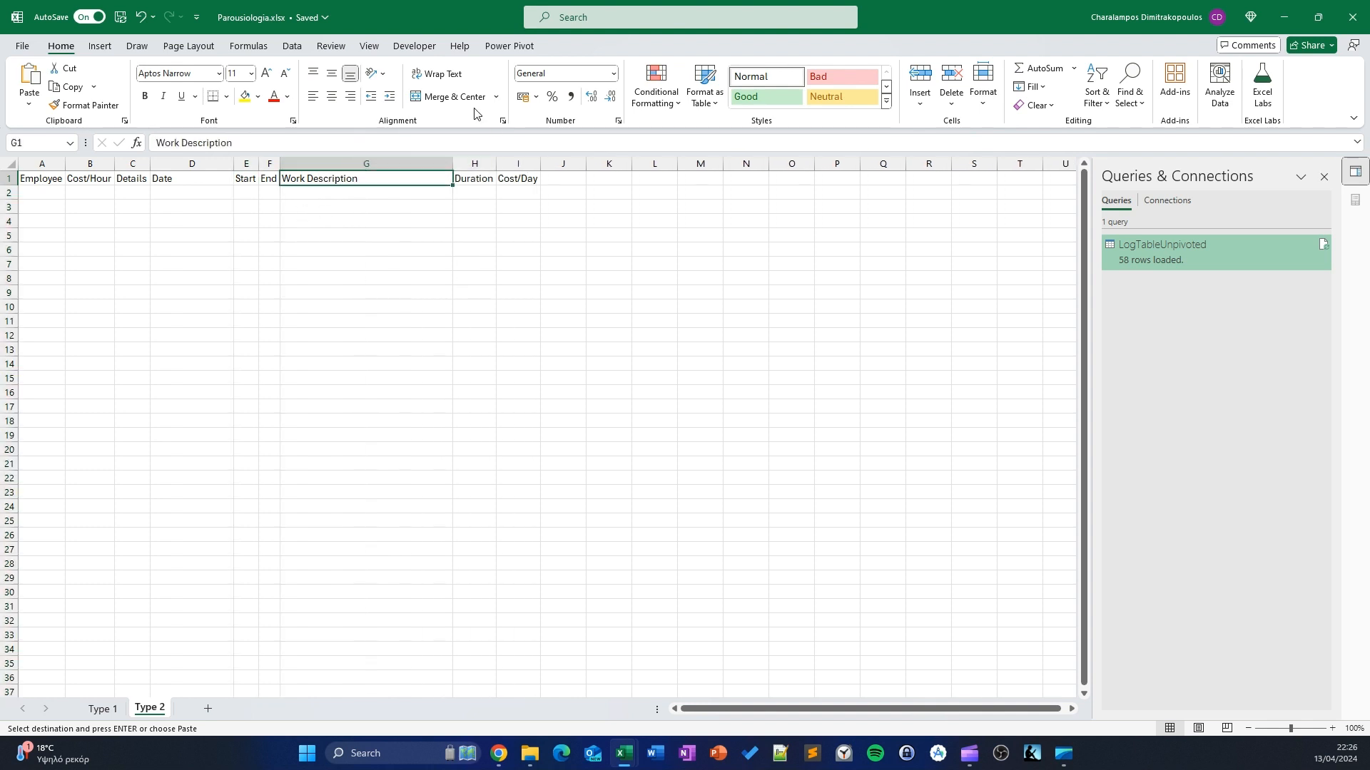
click(479, 179)
click(524, 184)
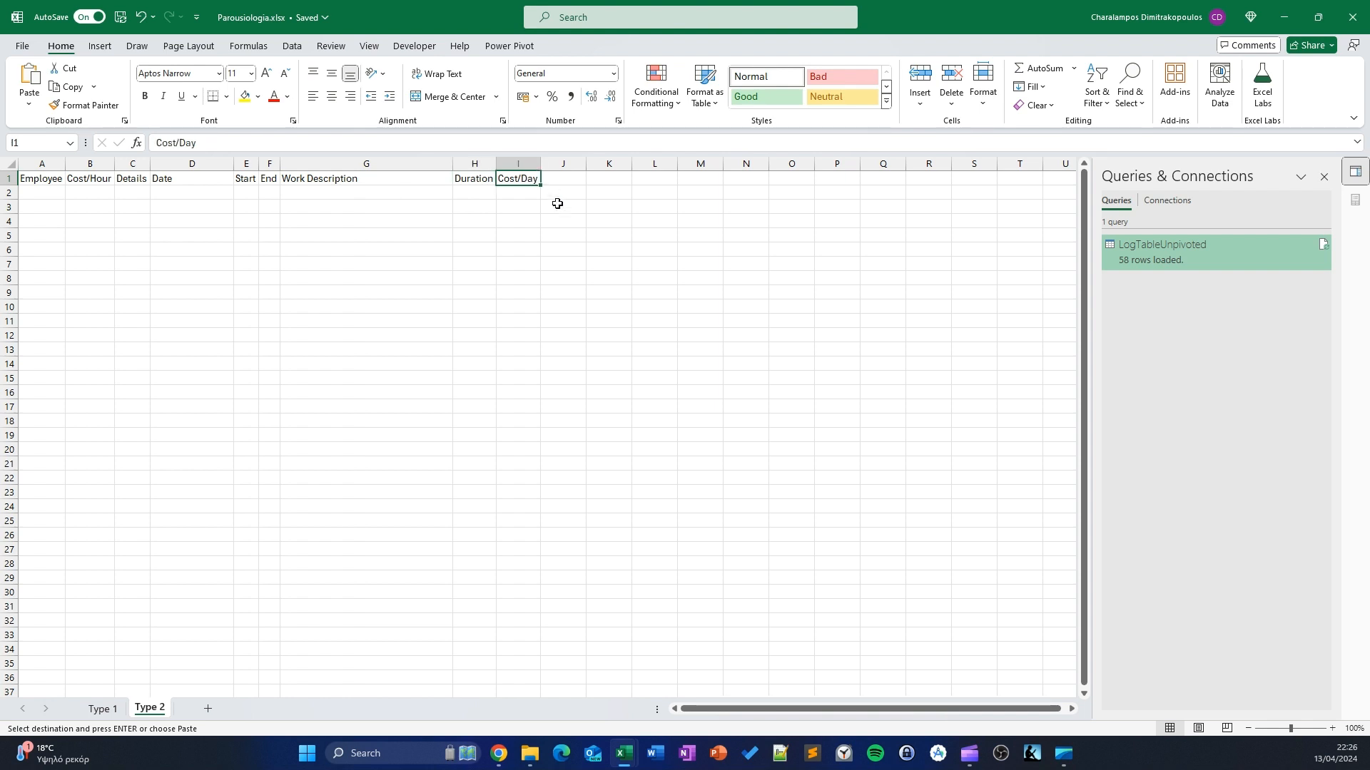
drag(481, 180, 544, 176)
click(475, 263)
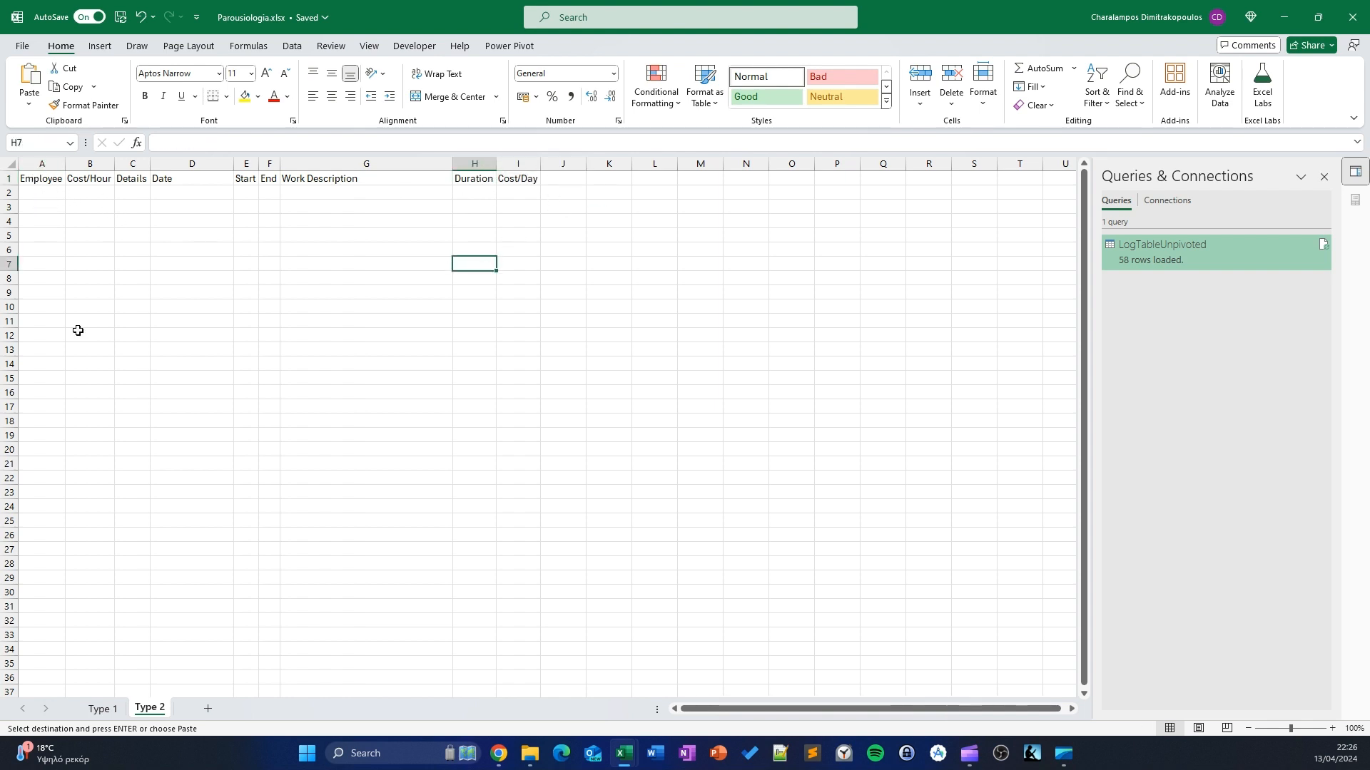
Copy the four employee names from the Type 1 table and paste them as values under Employee in Type 2, starting at A2
click(107, 709)
drag(39, 196, 54, 234)
right_click(54, 234)
click(80, 259)
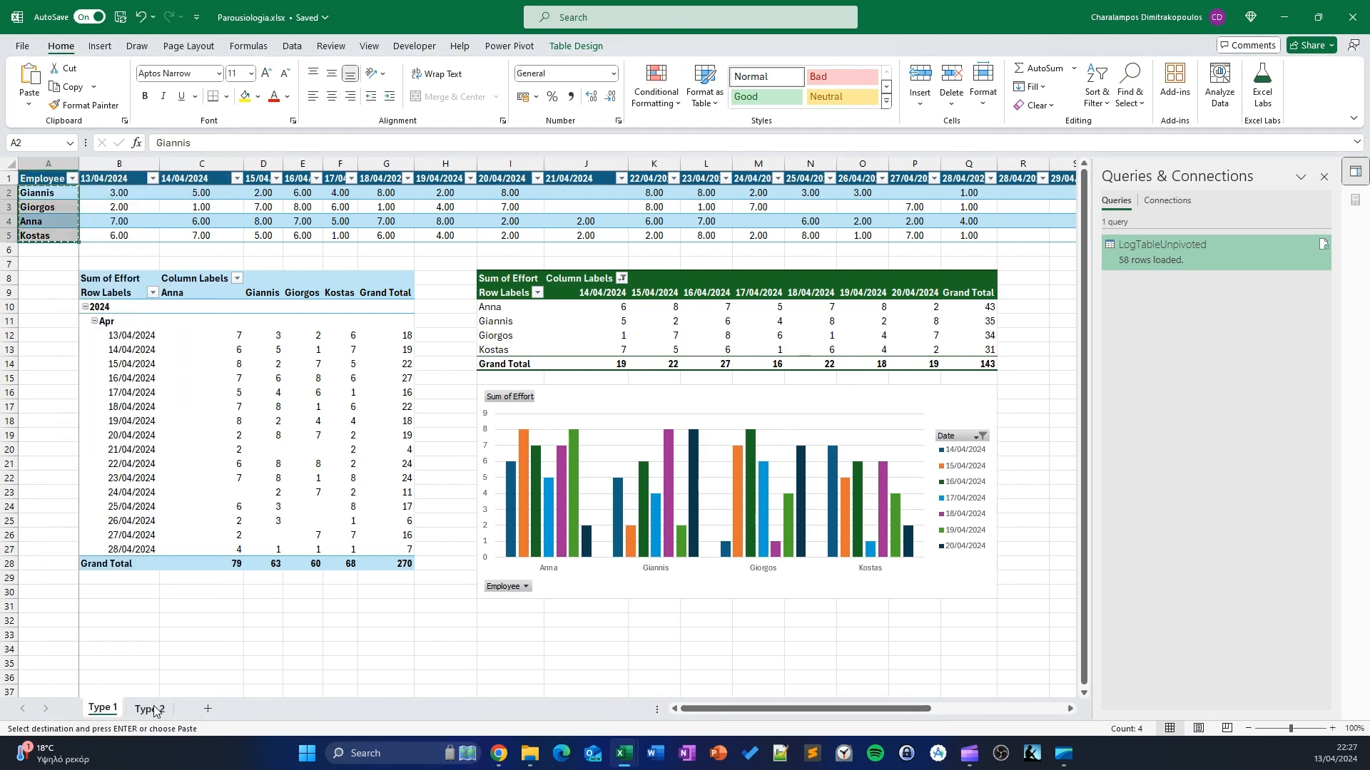
click(149, 709)
right_click(34, 193)
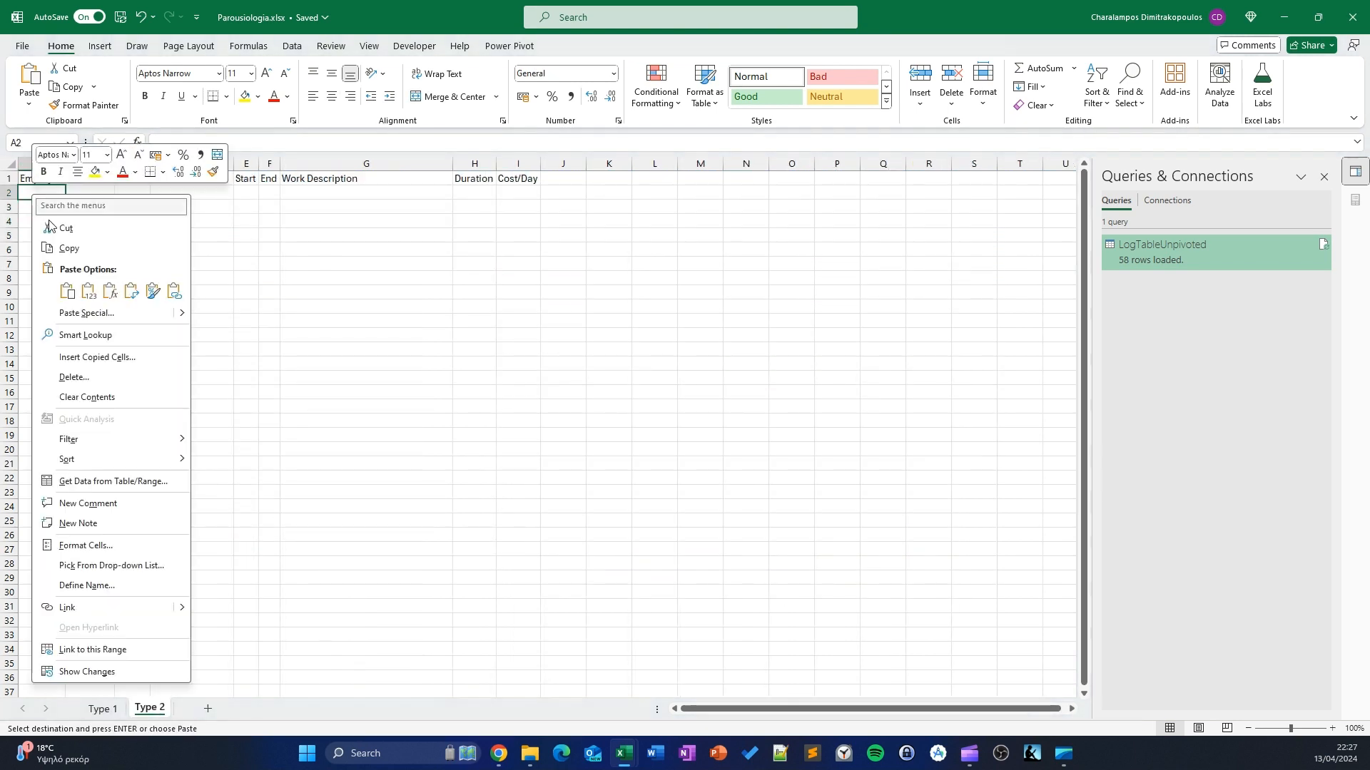
click(88, 291)
Enter a Cost/Hour of 10 in B2 and fill it down to B5 for all four employees
click(99, 192)
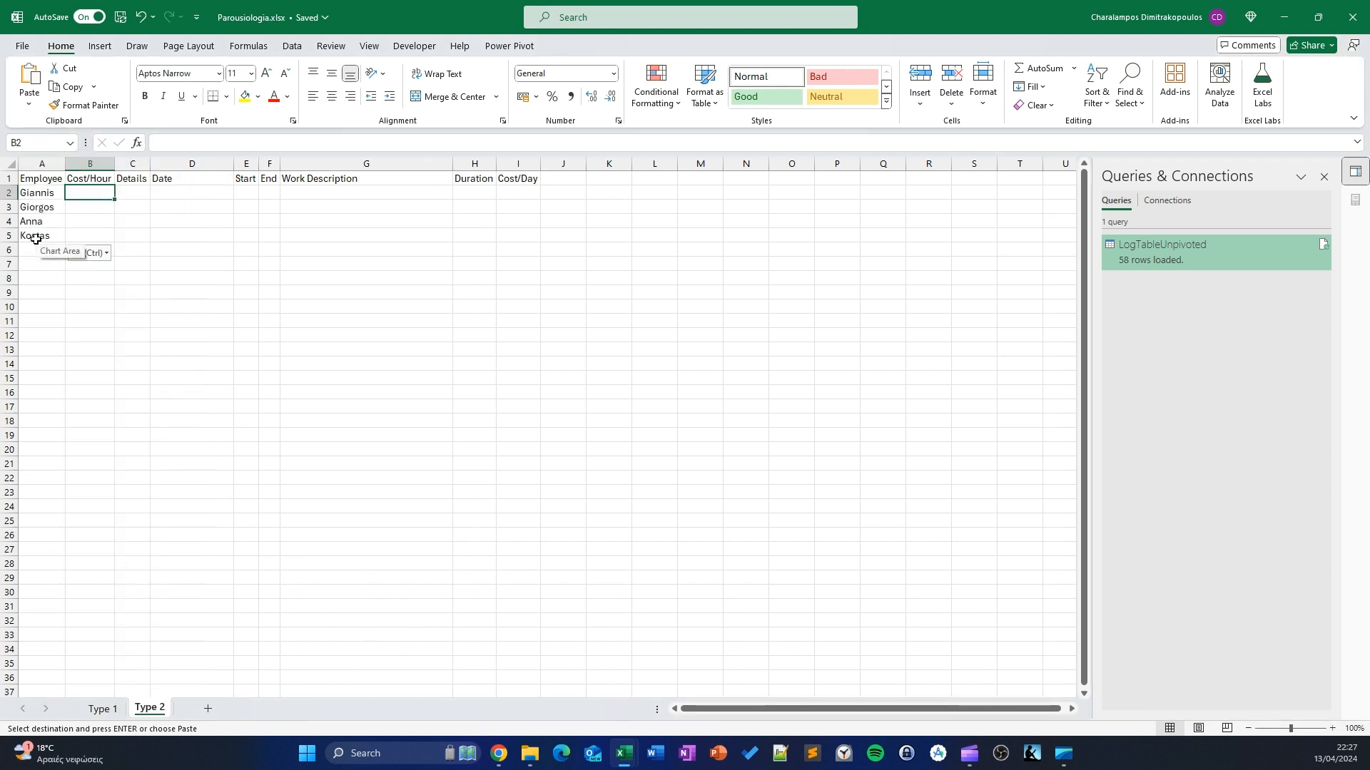
text(10)
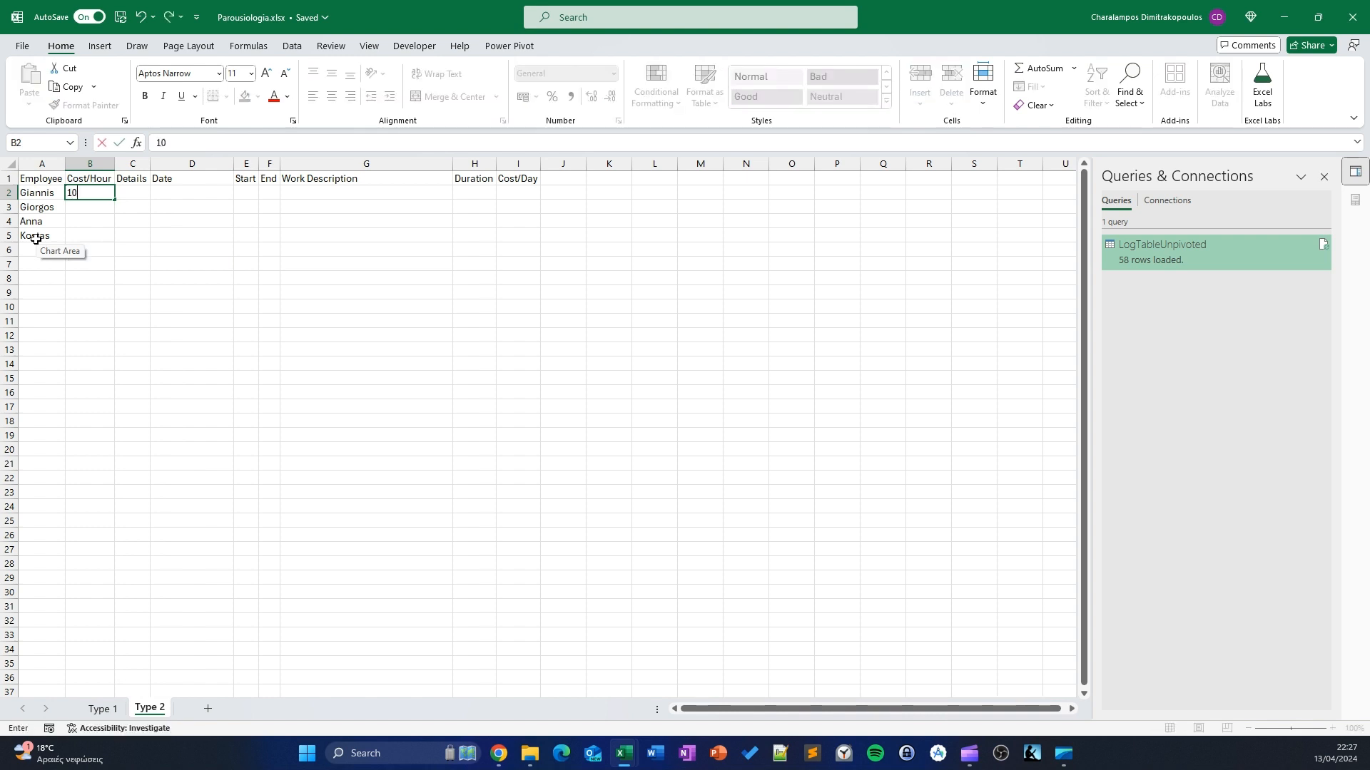
key(Return)
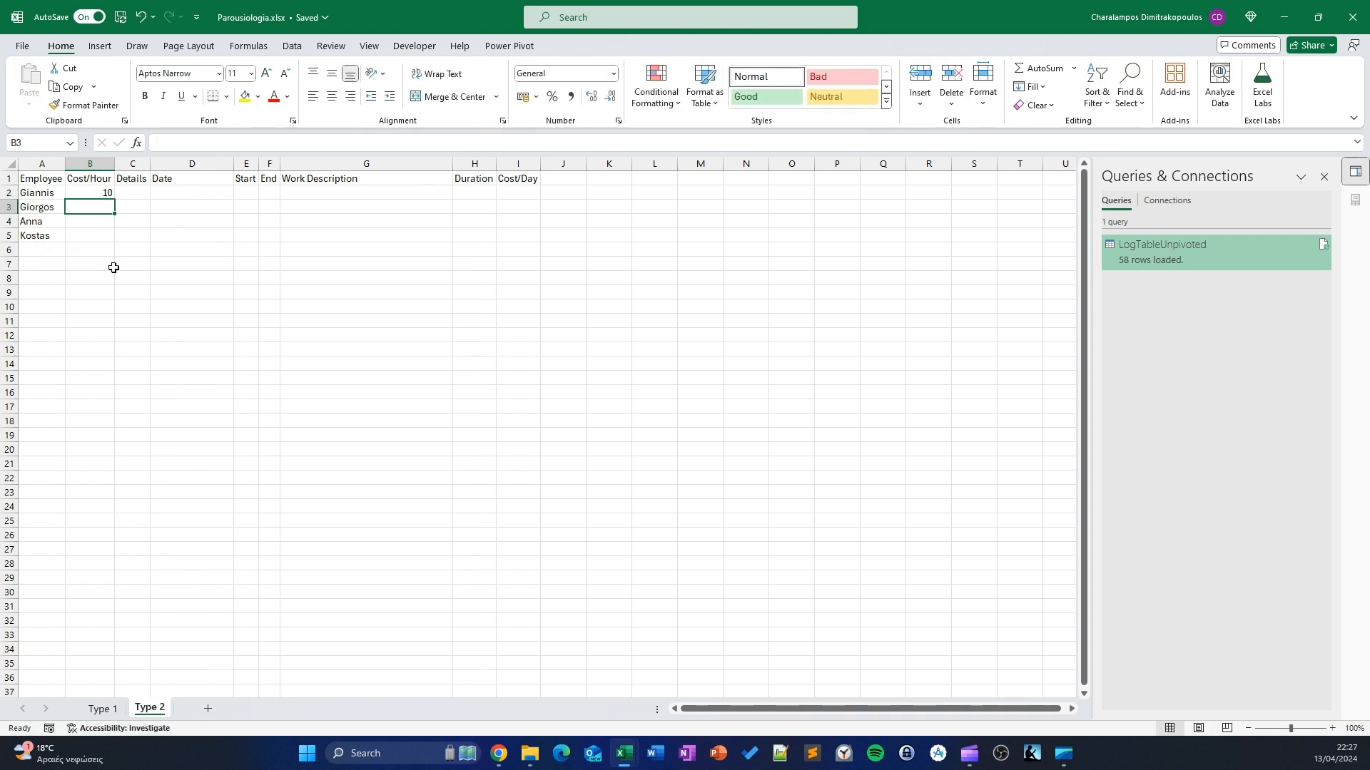
click(103, 193)
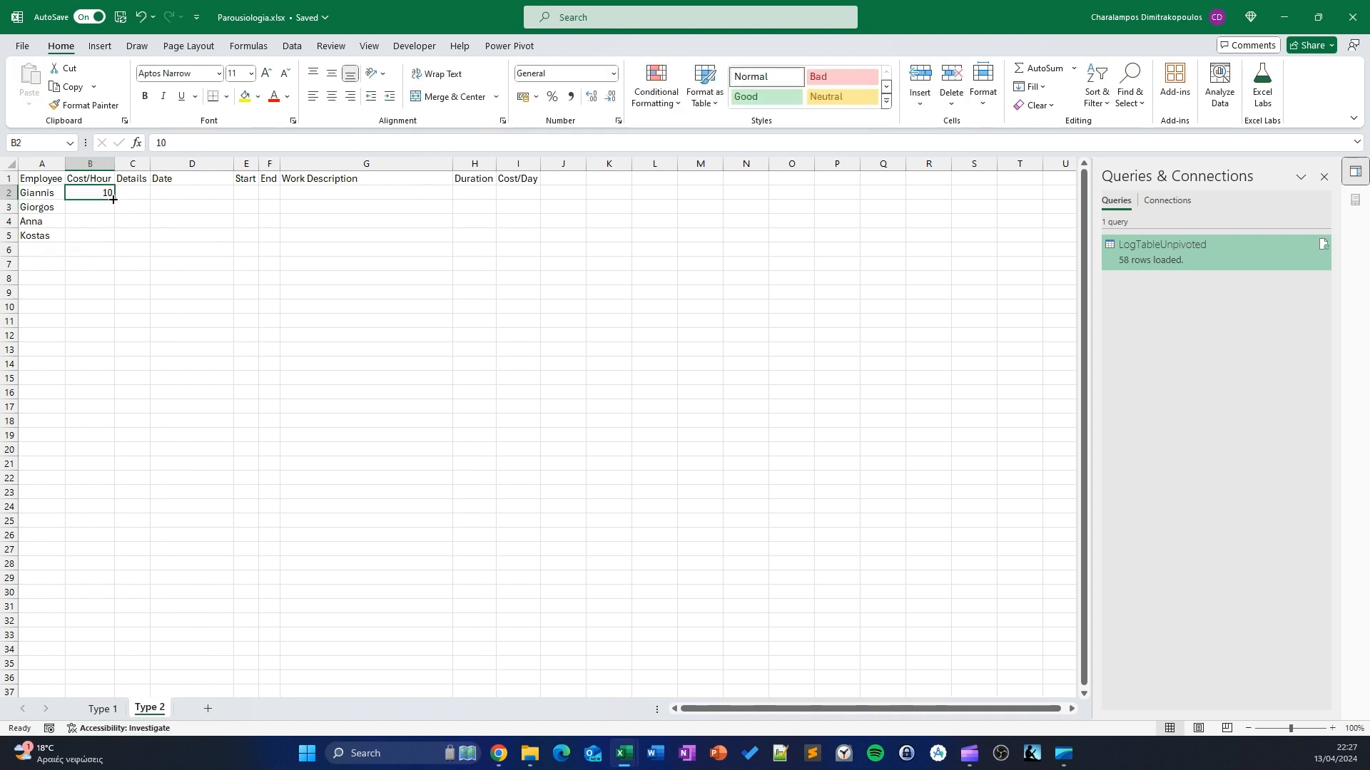
drag(115, 200, 125, 242)
Set the Cost/Hour of the second employee in B3 to 20 and of the fourth employee in B5 to 30
click(107, 208)
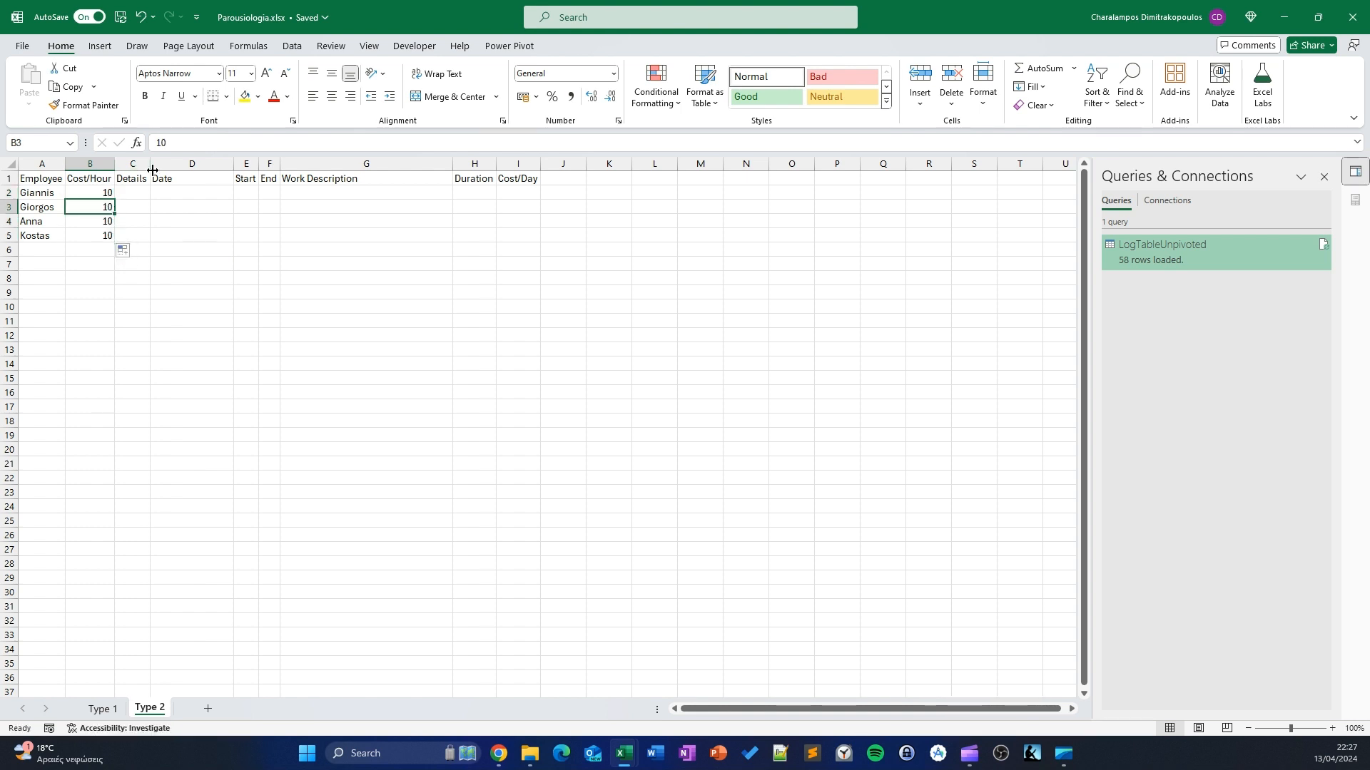
text(20)
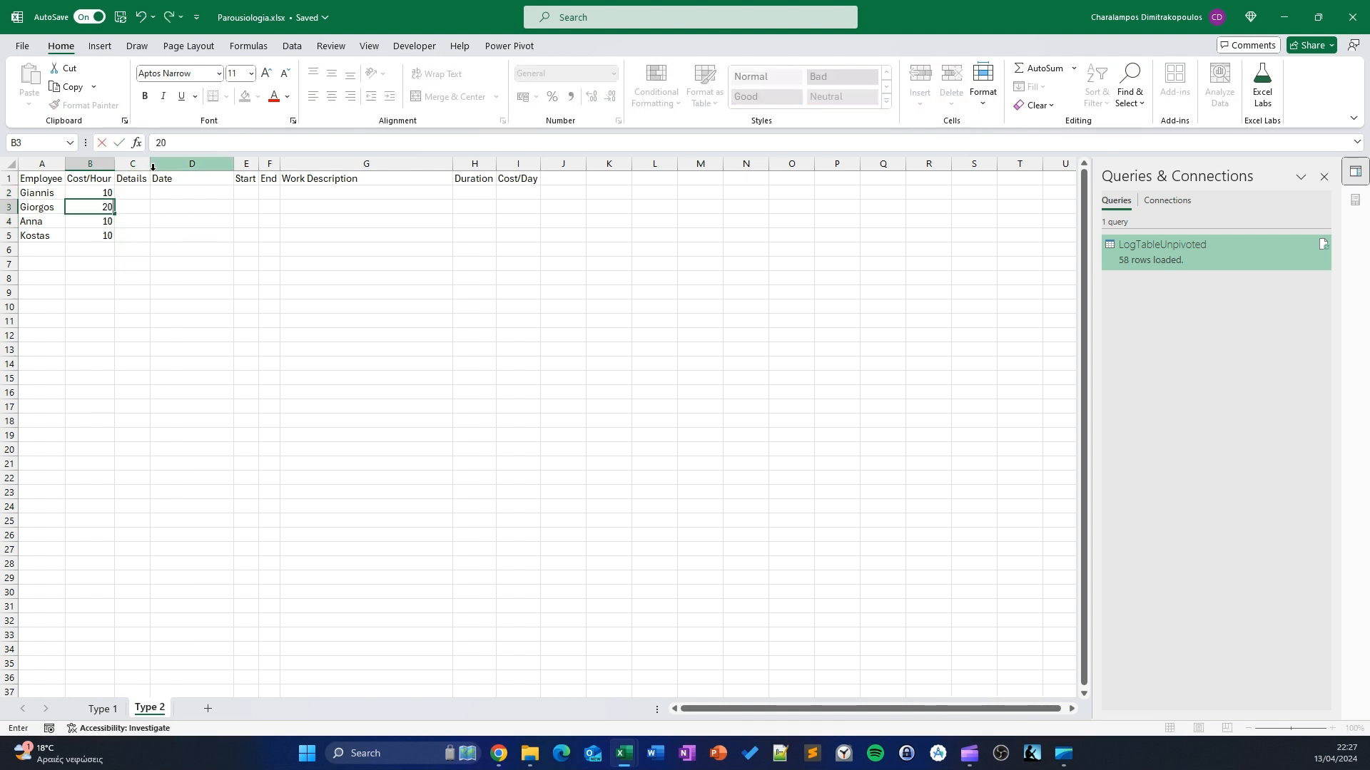
key(Return)
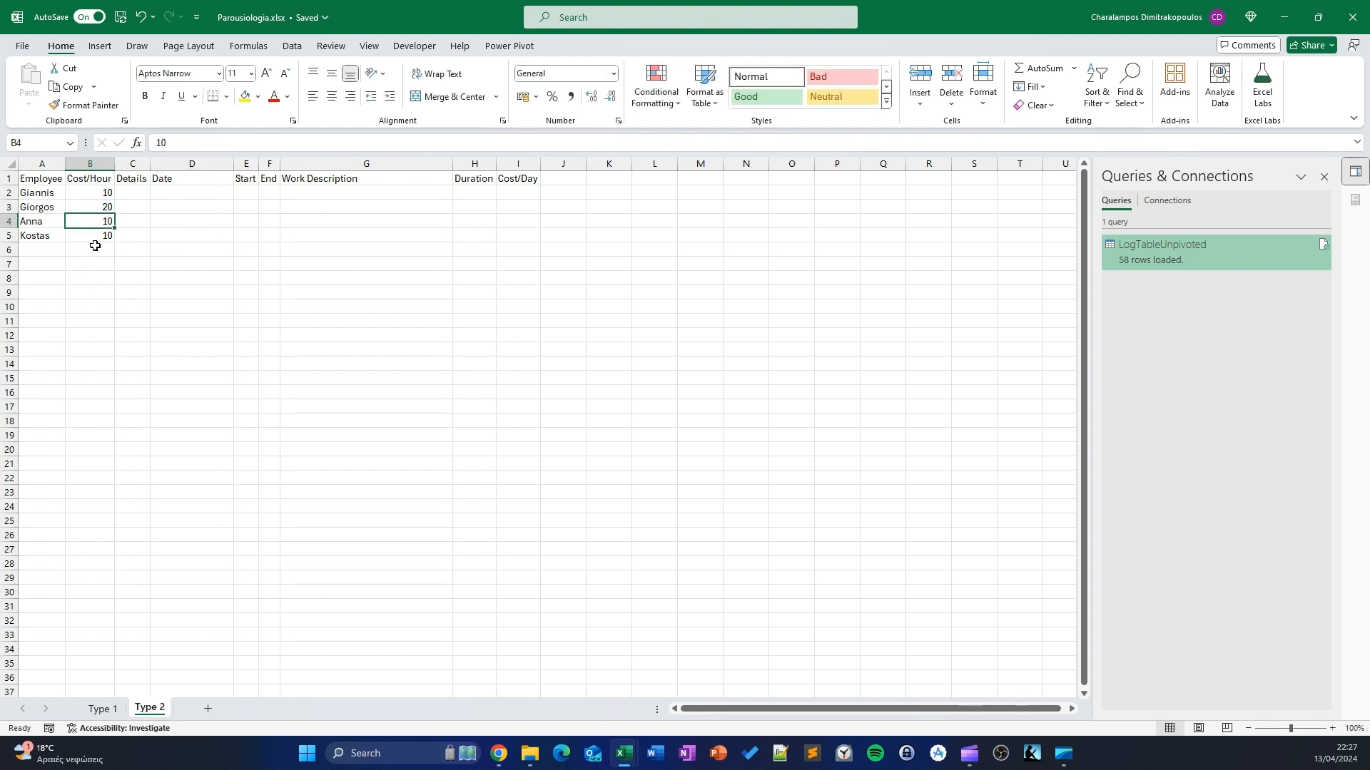
key(Return)
text(30)
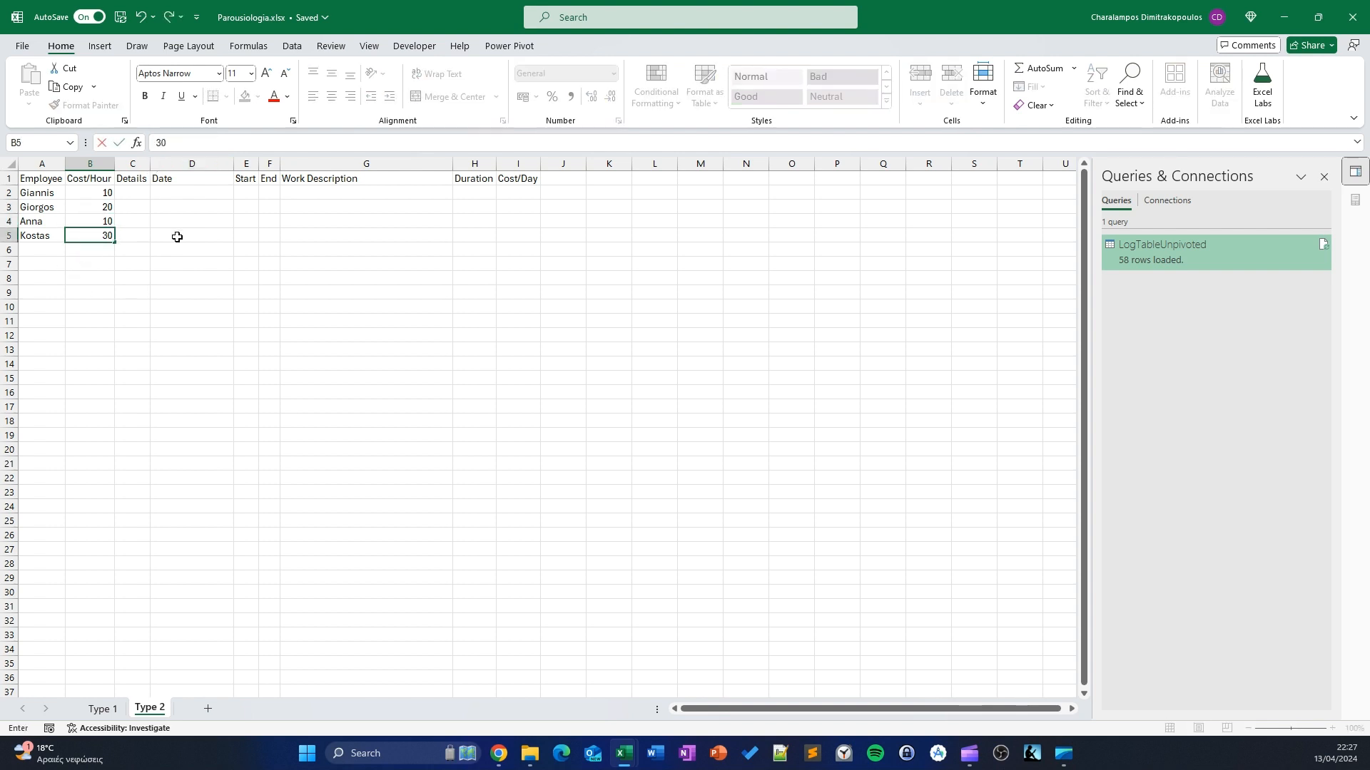
Enter the Details values "lkj;olioi;" in C2, "564*54" in C3 and "3 doseis" in C5, and fit the column width to them
key(Return)
click(138, 188)
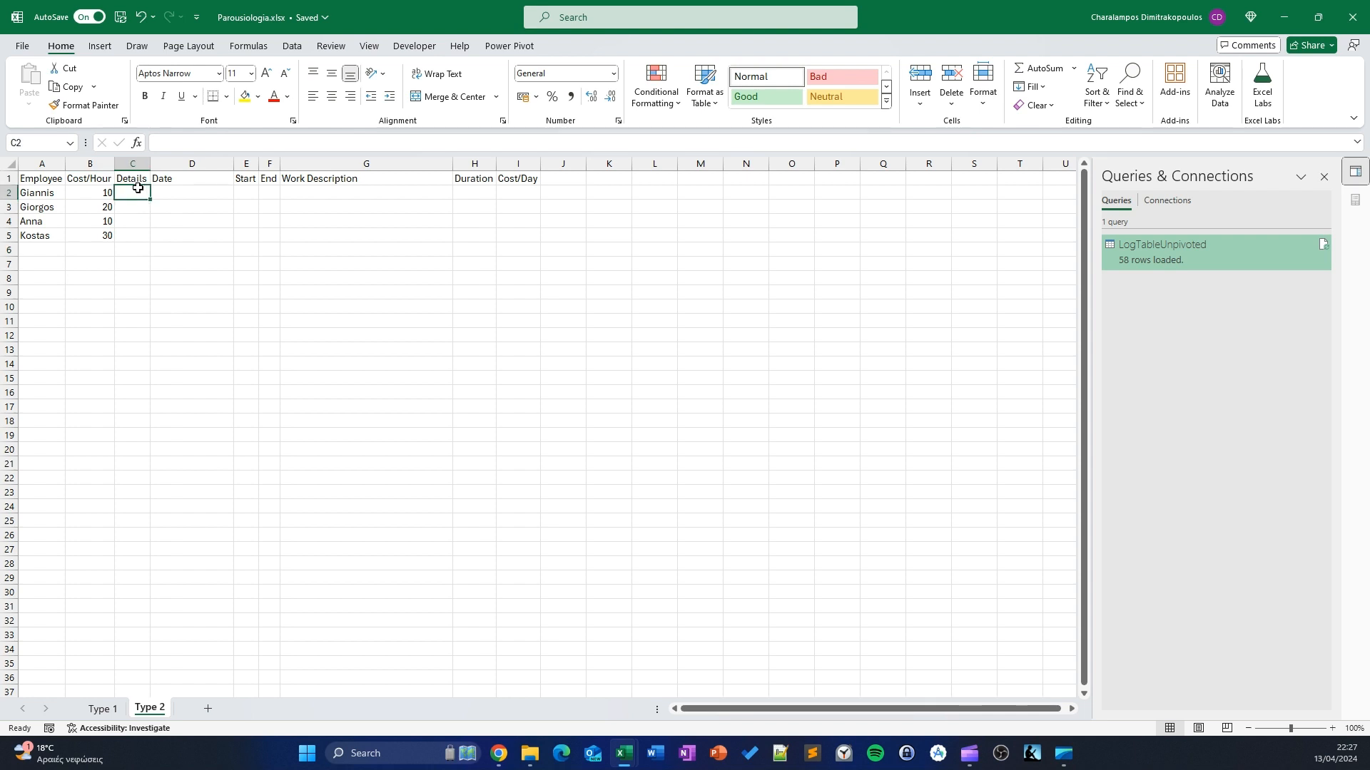
text(lkj;olioi;)
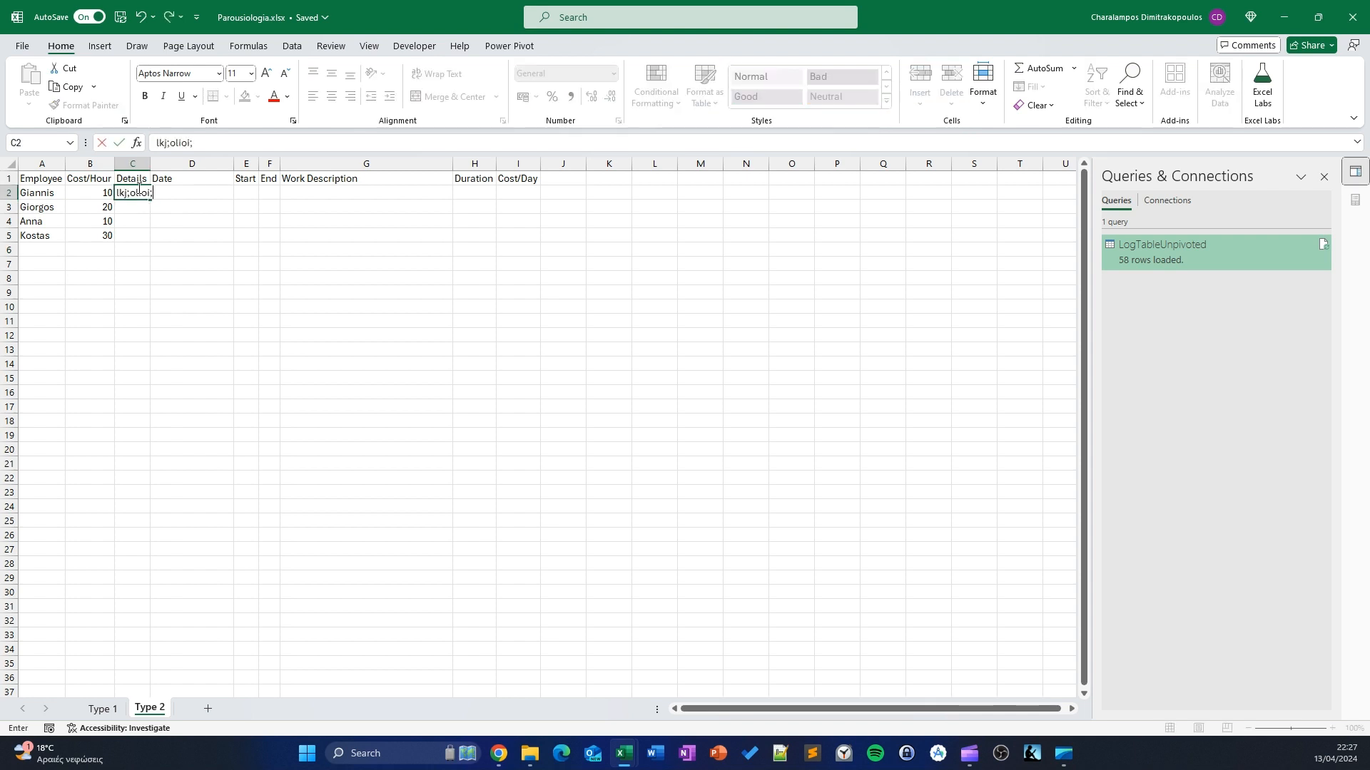
key(Return)
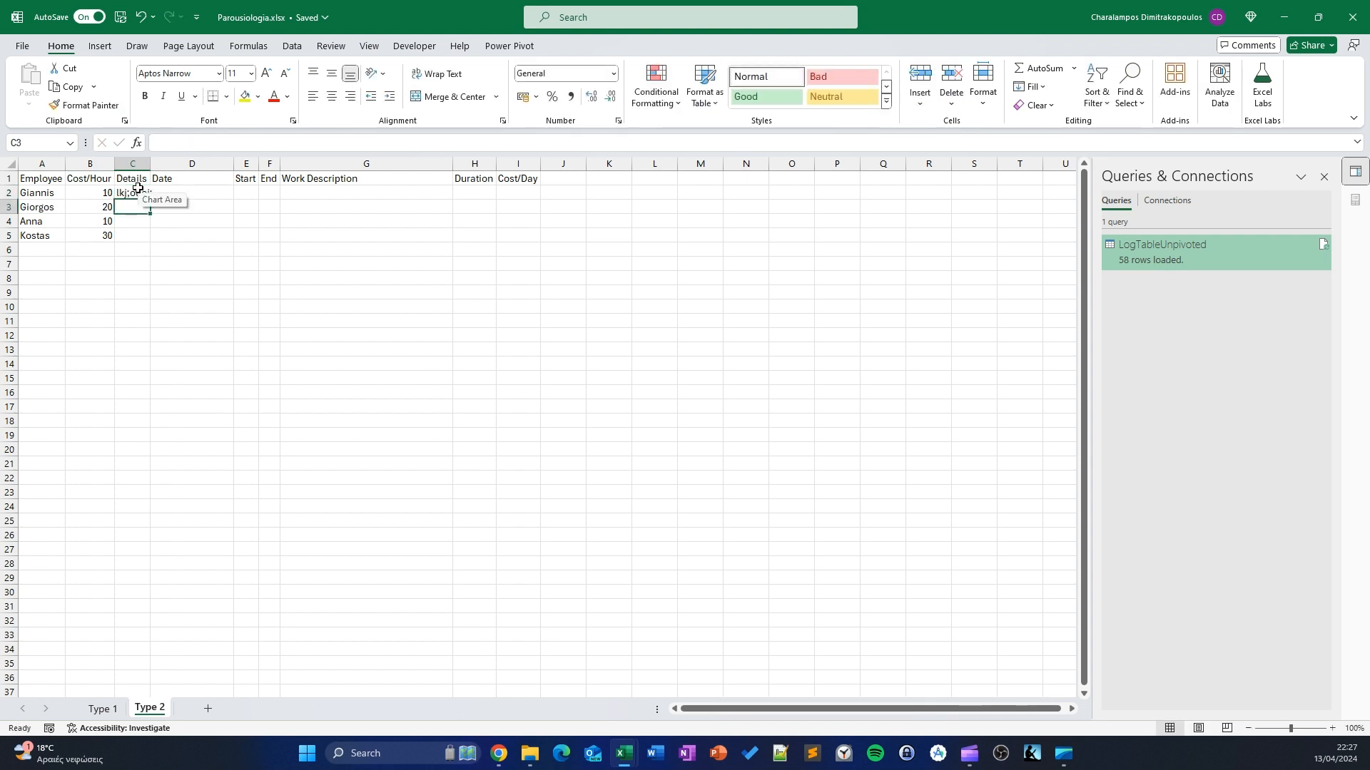
text(564*54)
key(Return)
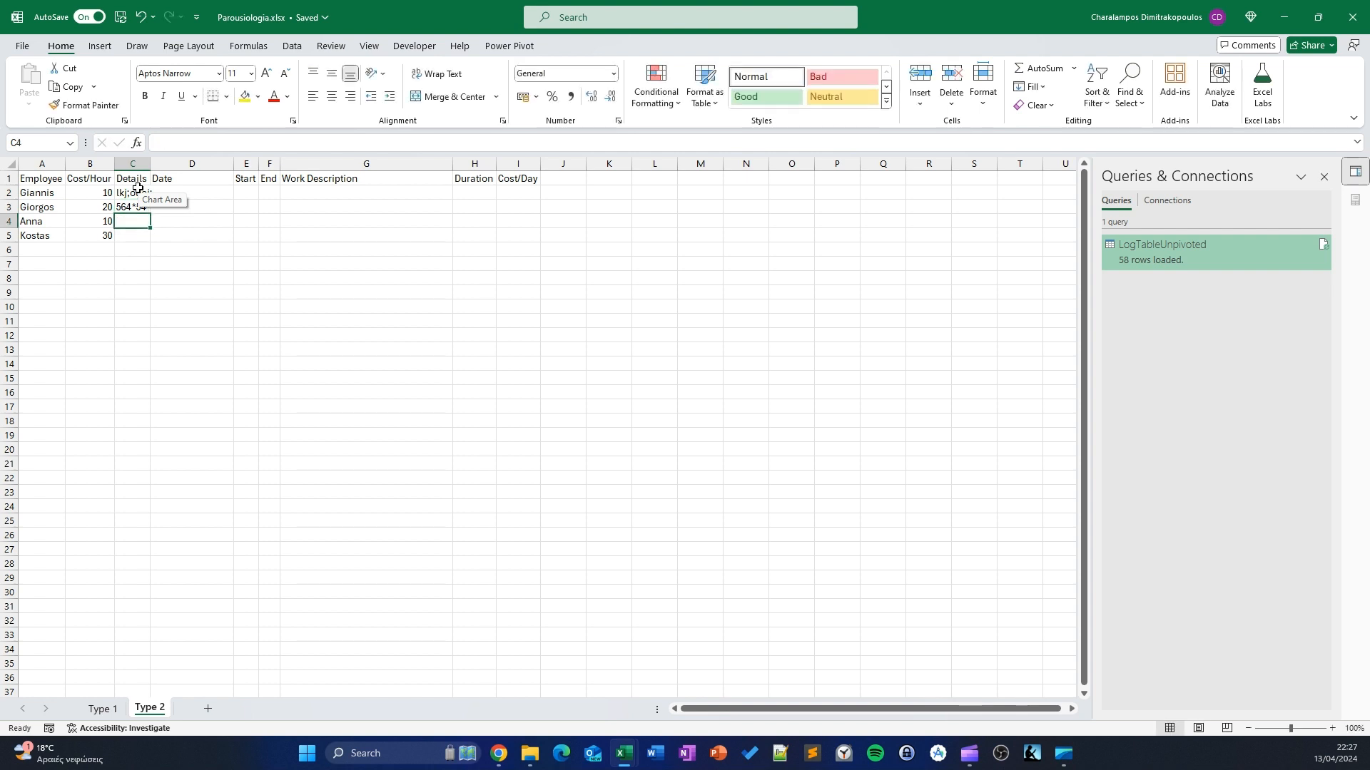
key(Return)
text(3)
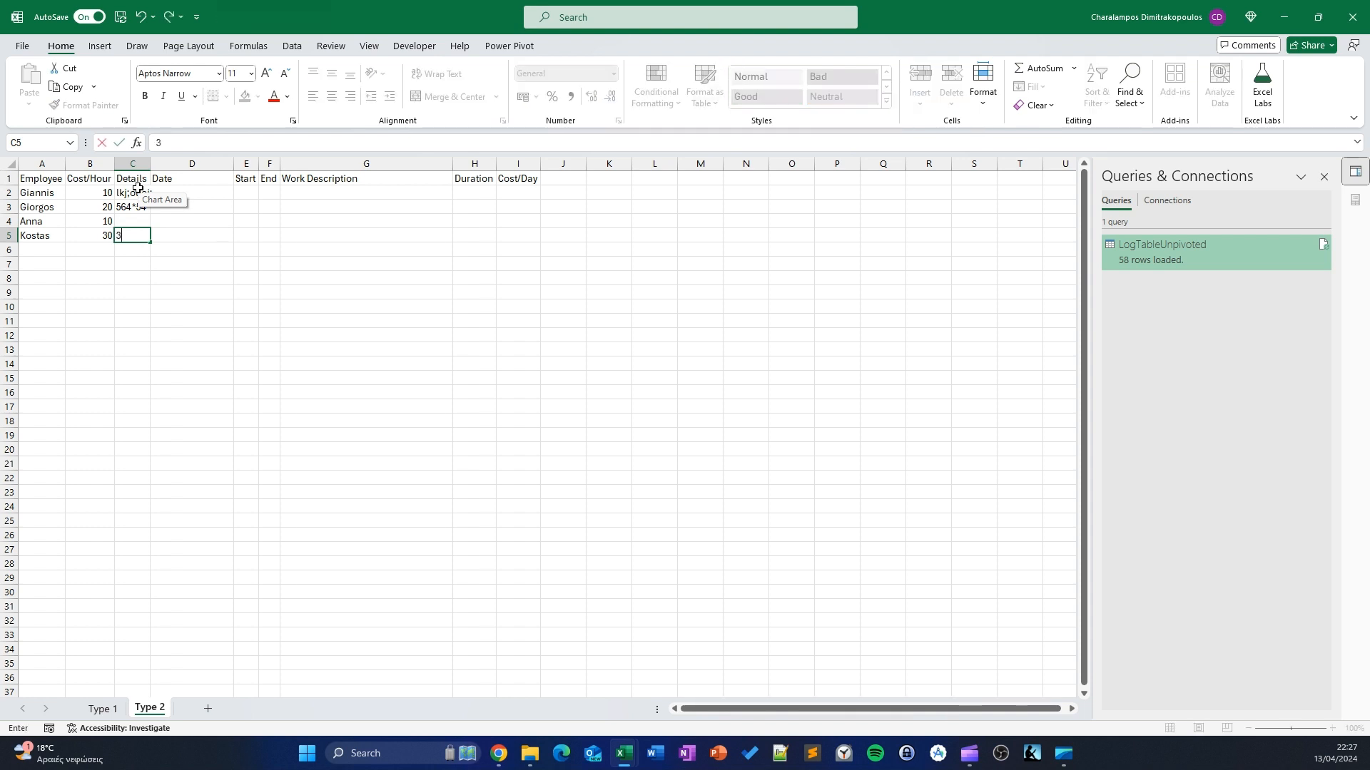
text( doseis)
key(Return)
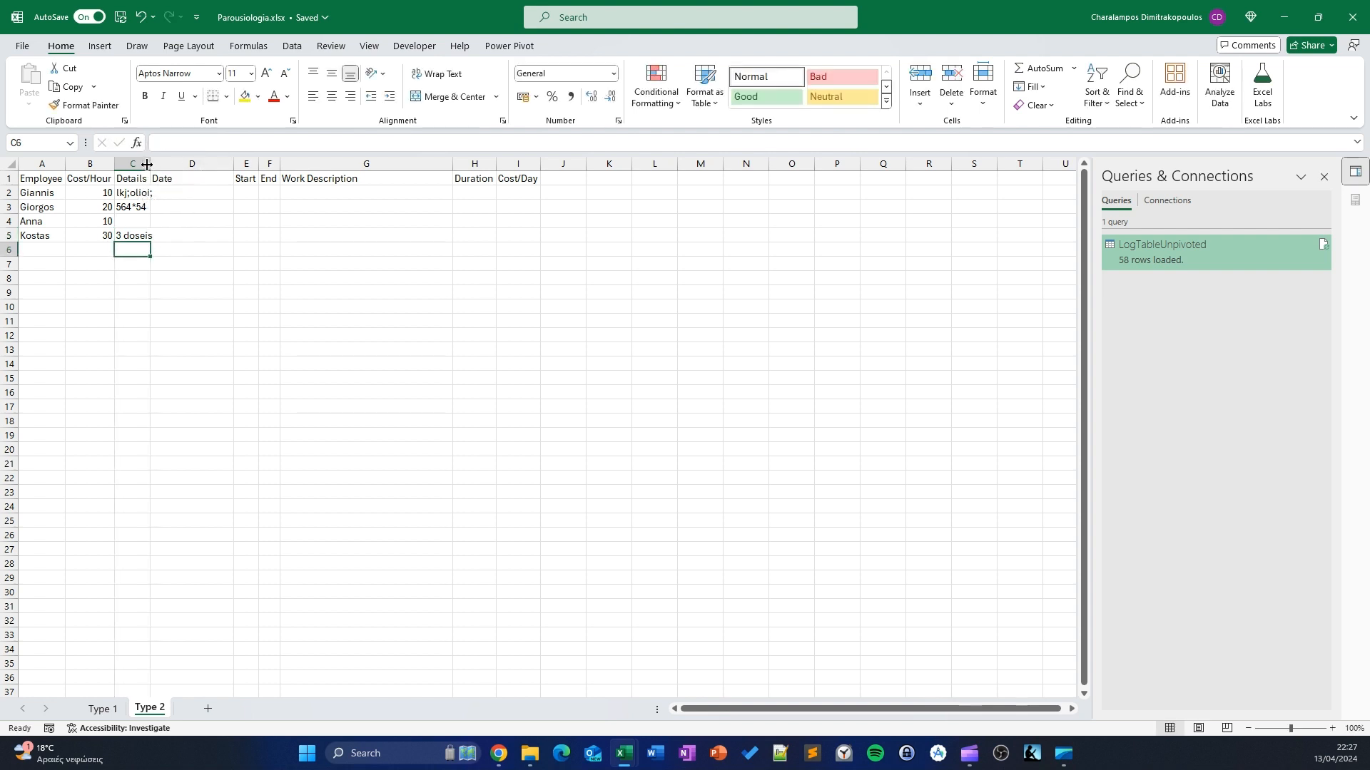
double_click(154, 165)
Copy the date headers 14/04/2024 through 24/04/2024 from the table on the Type 1 sheet
click(205, 196)
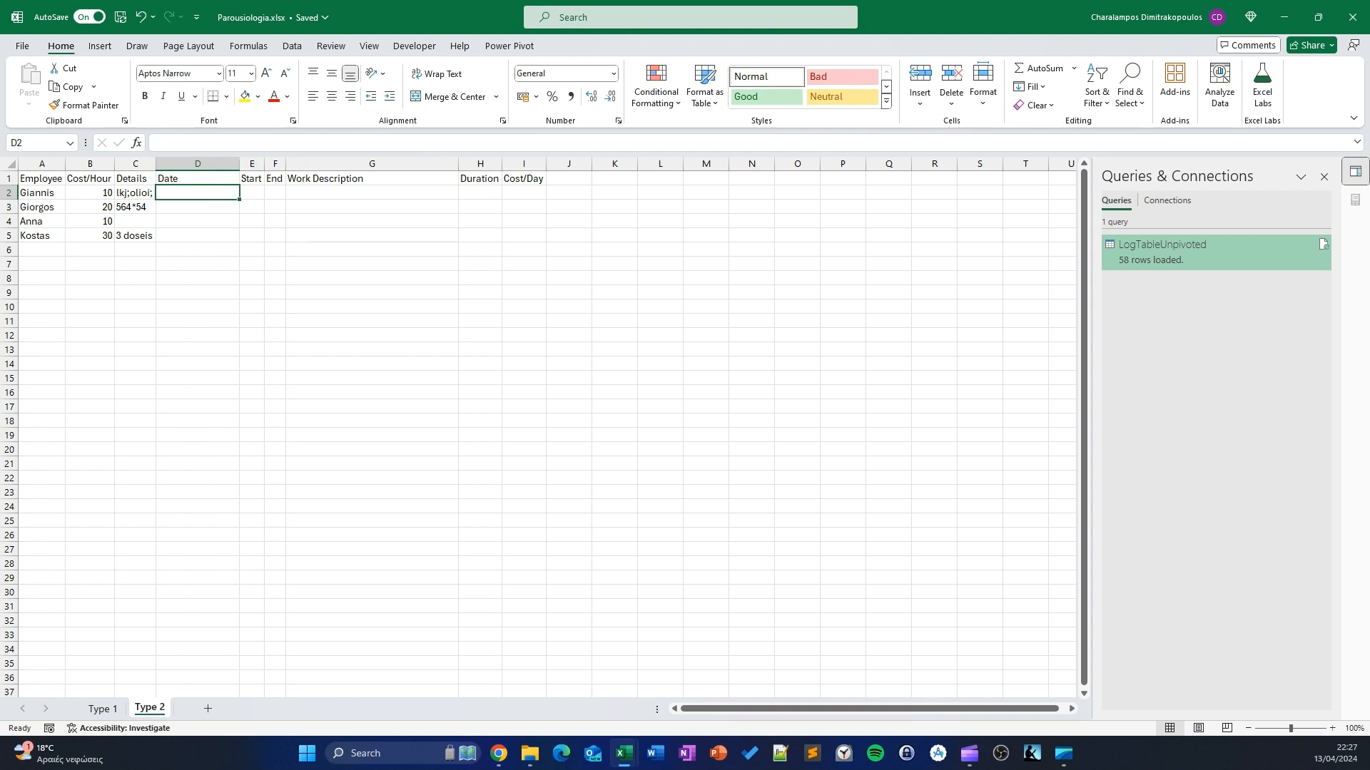
click(103, 709)
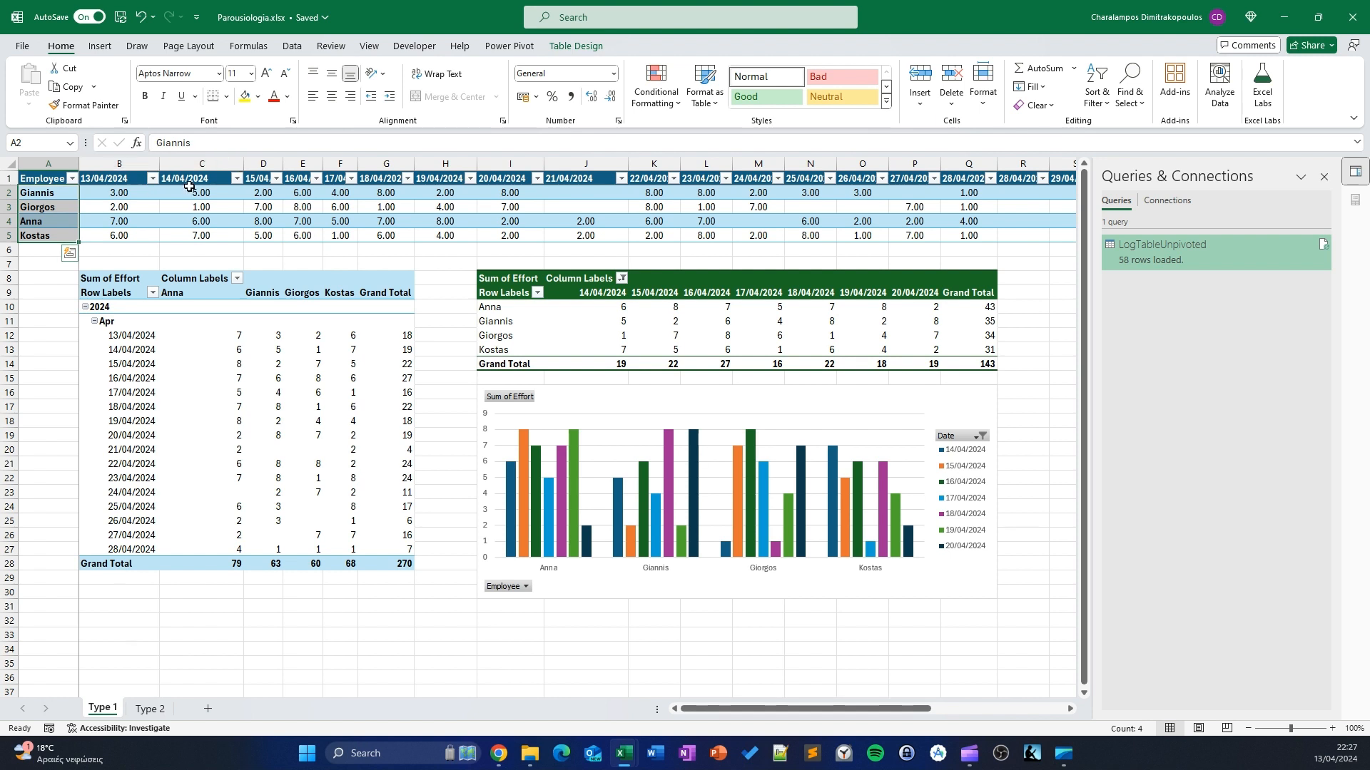
drag(180, 180, 751, 175)
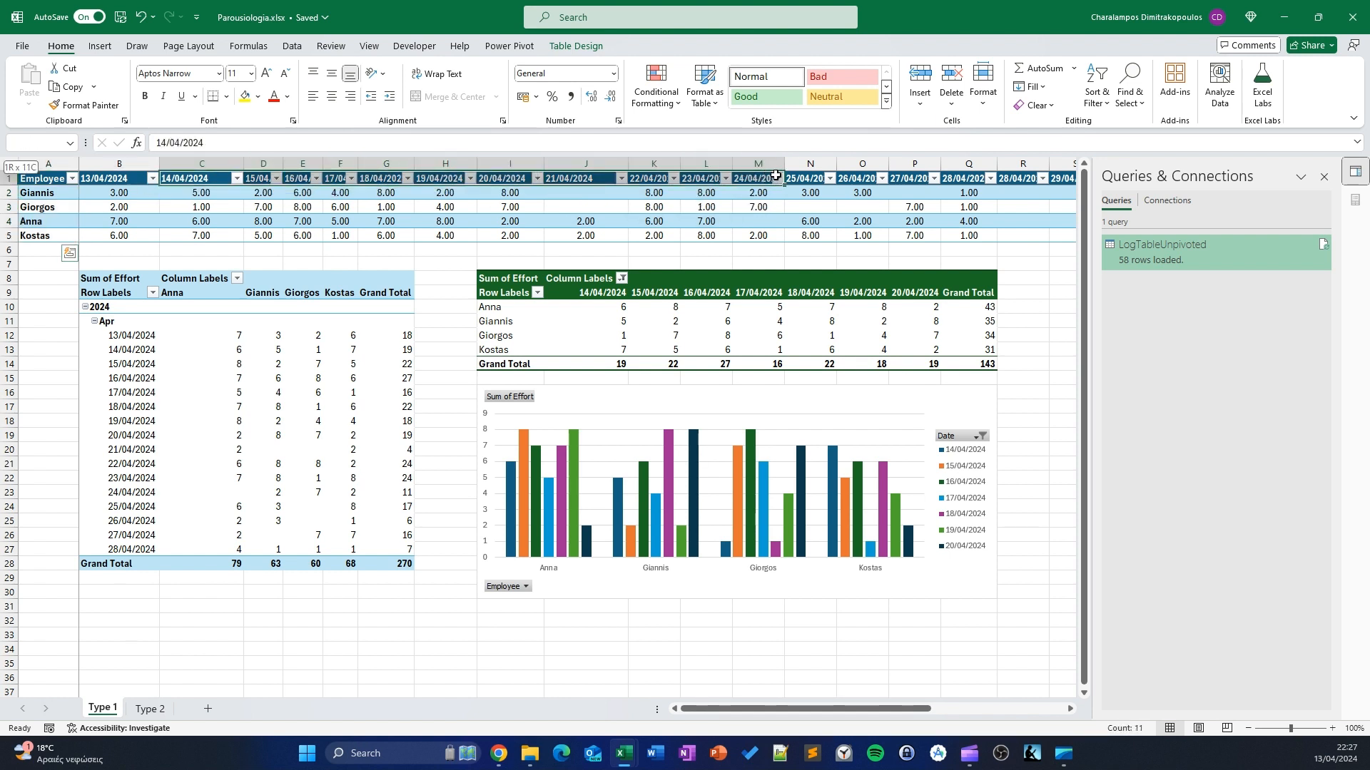
right_click(741, 181)
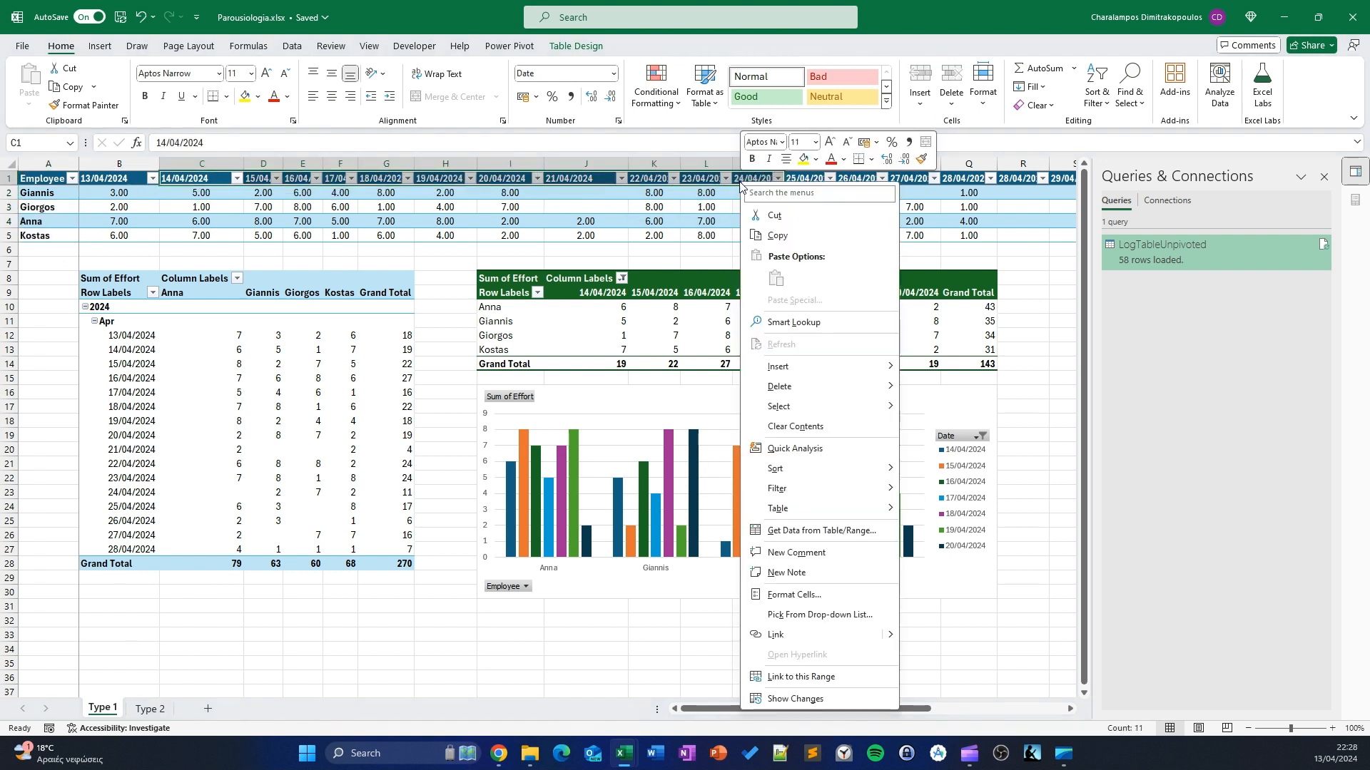
click(777, 235)
Paste the copied dates as transposed values down the Date column of the Type 2 sheet, starting at D2
click(150, 708)
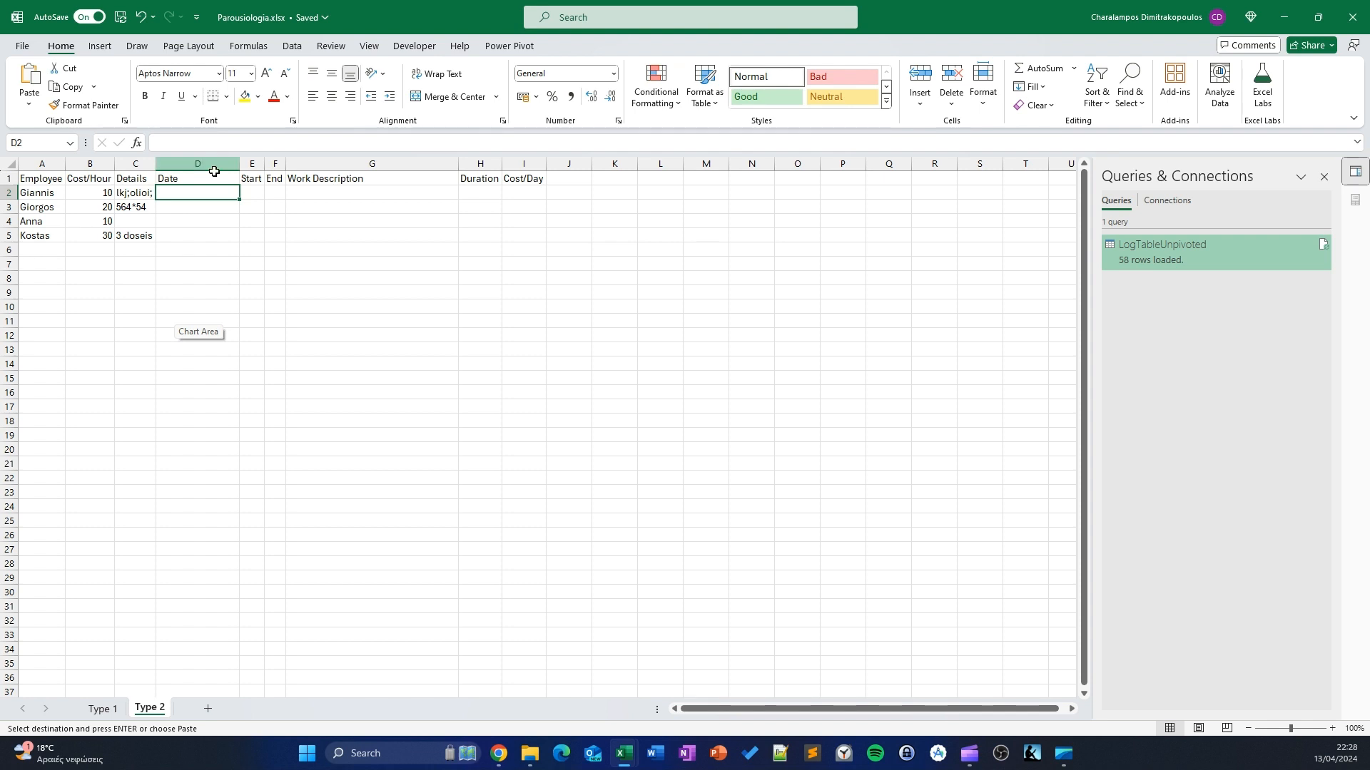
right_click(195, 193)
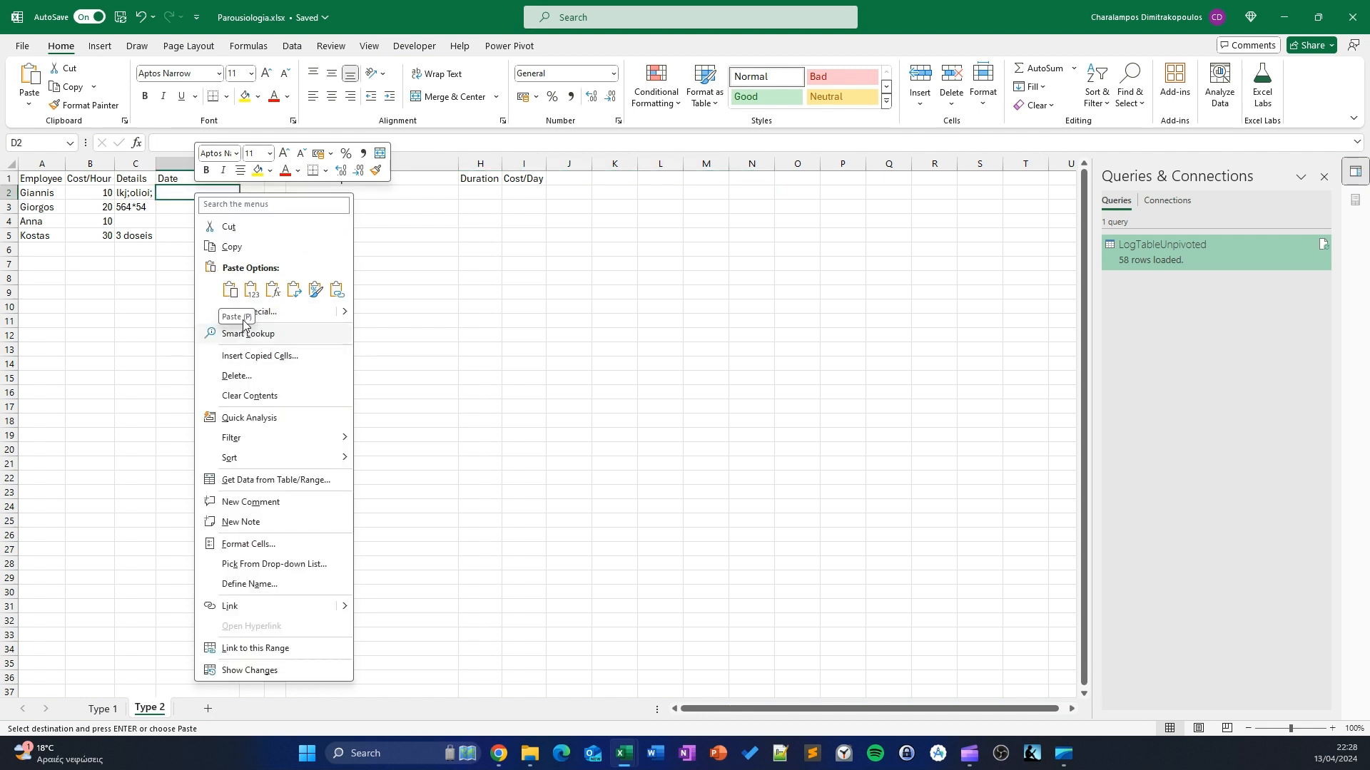
click(296, 316)
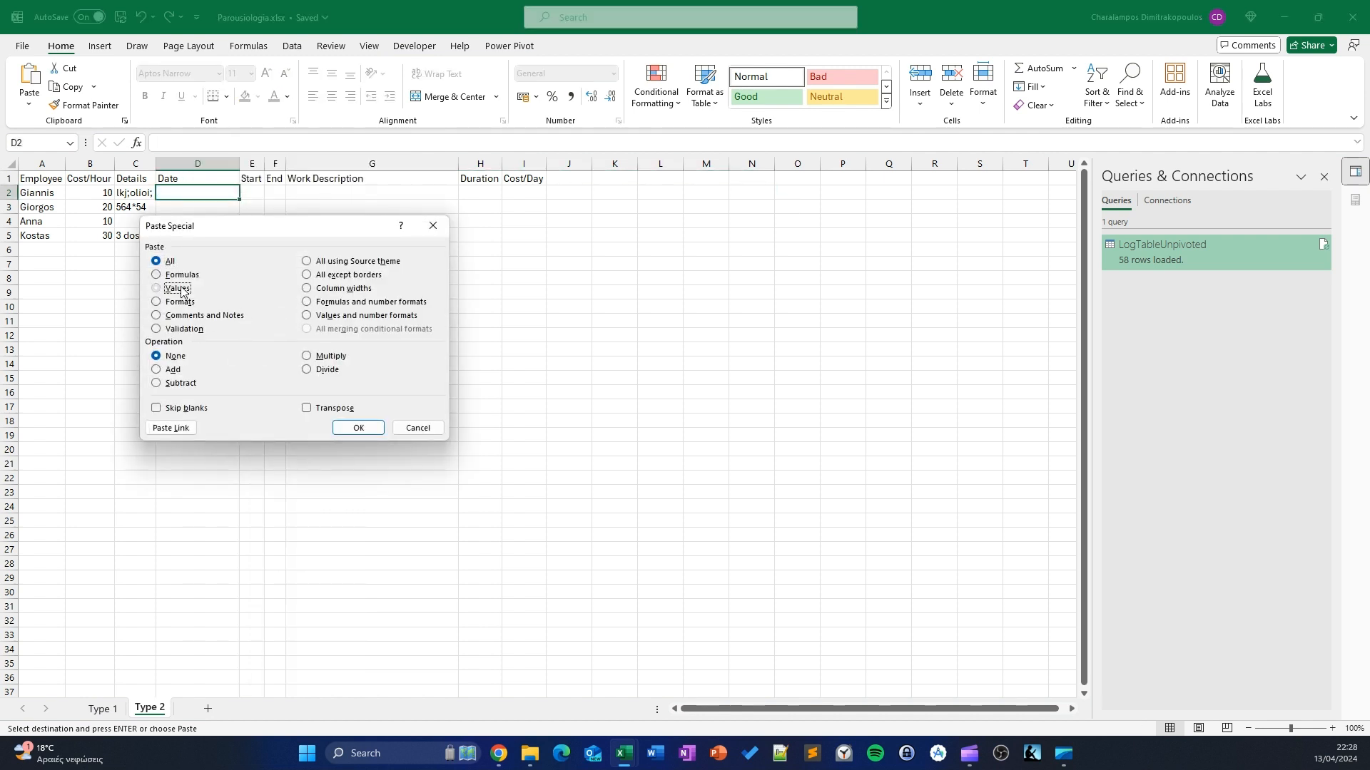
click(180, 288)
click(320, 409)
click(358, 428)
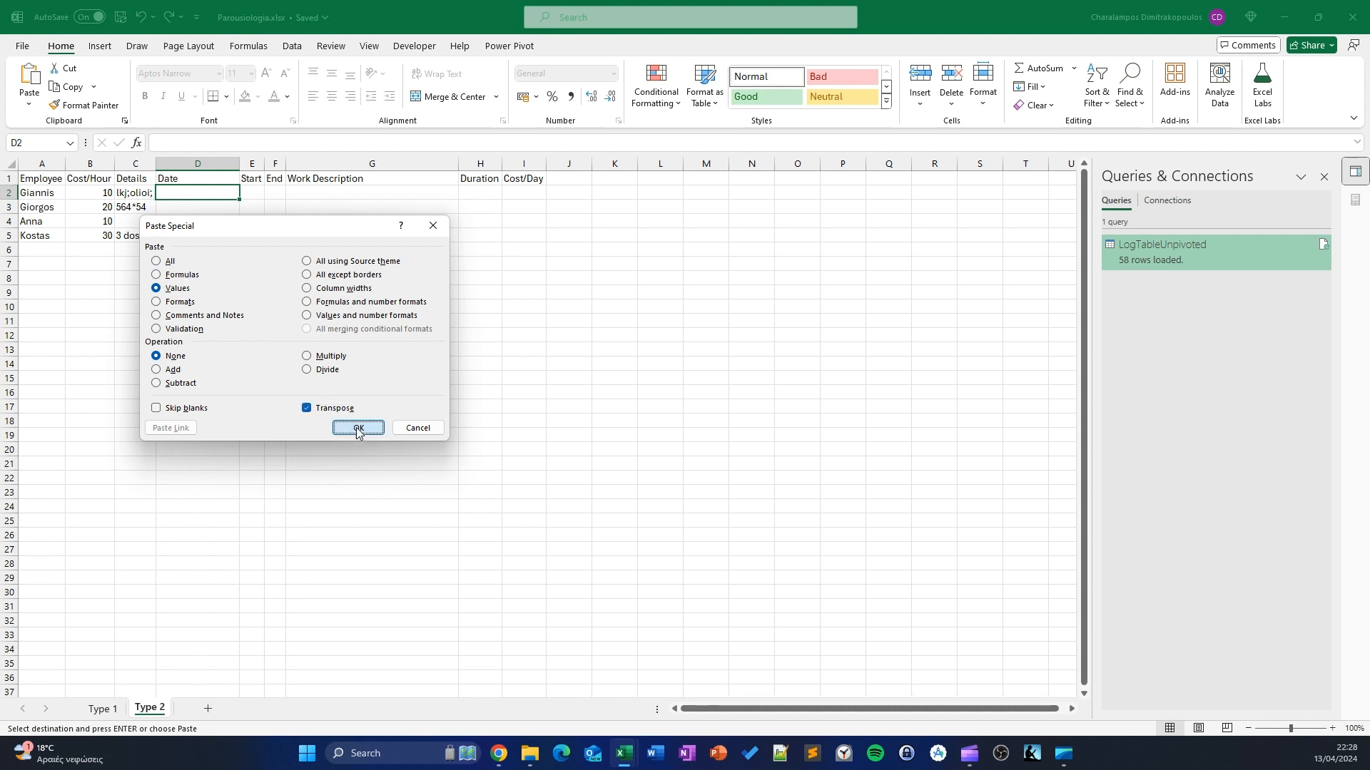
click(428, 378)
Move the last three employees' entries from A3:C5 down to A13:C15, below the first employee's dates
drag(38, 207, 140, 387)
click(437, 322)
click(44, 194)
drag(44, 195, 139, 194)
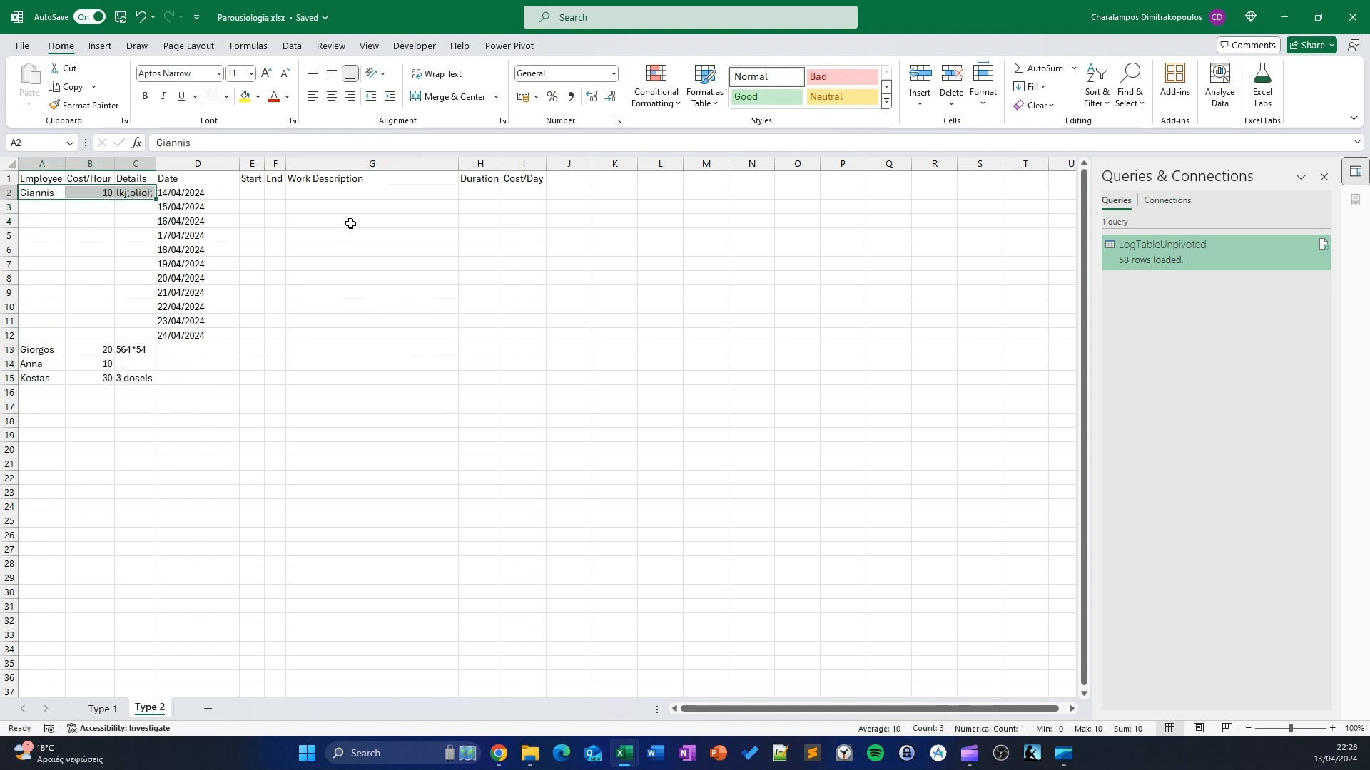
click(325, 220)
Enter a start time of 08:00 in E2 and an end time of 16:00 in F2, and fill both down to row 15
click(251, 192)
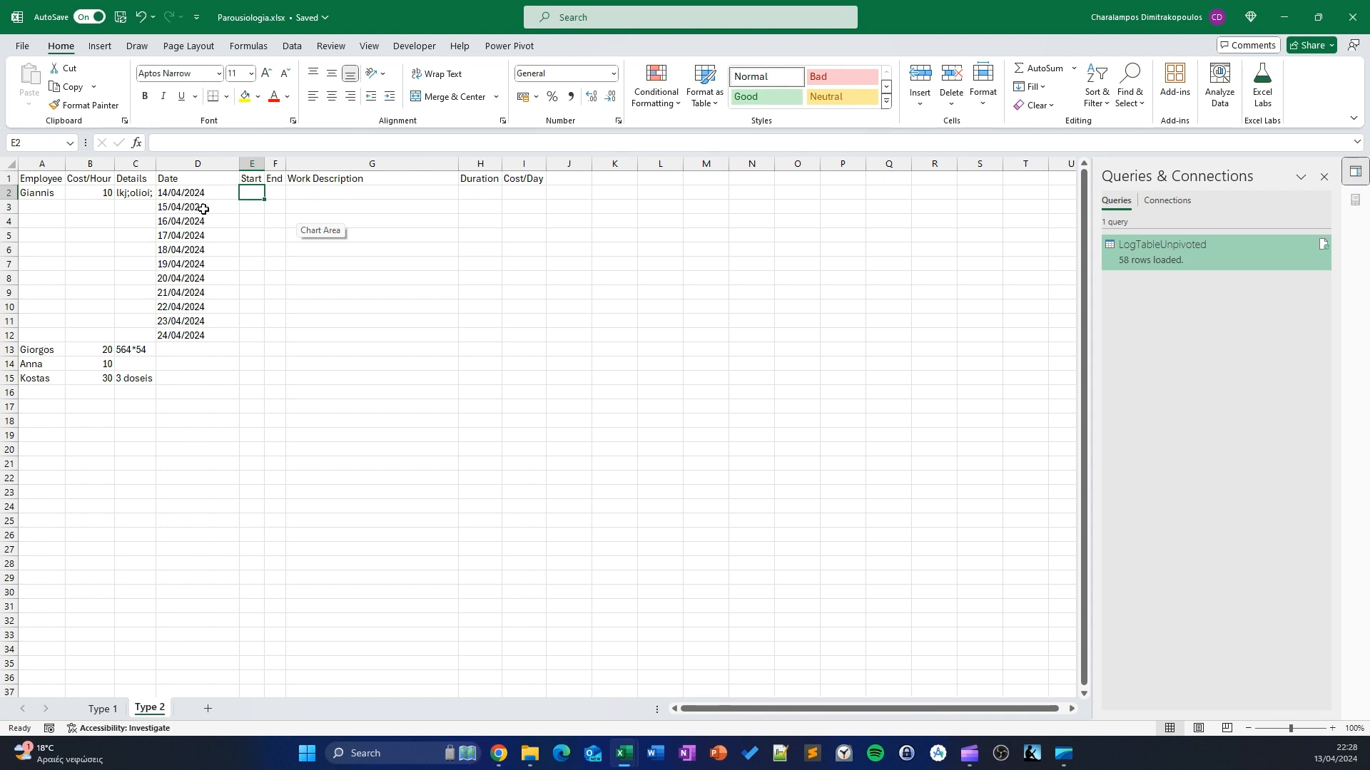
text(0)
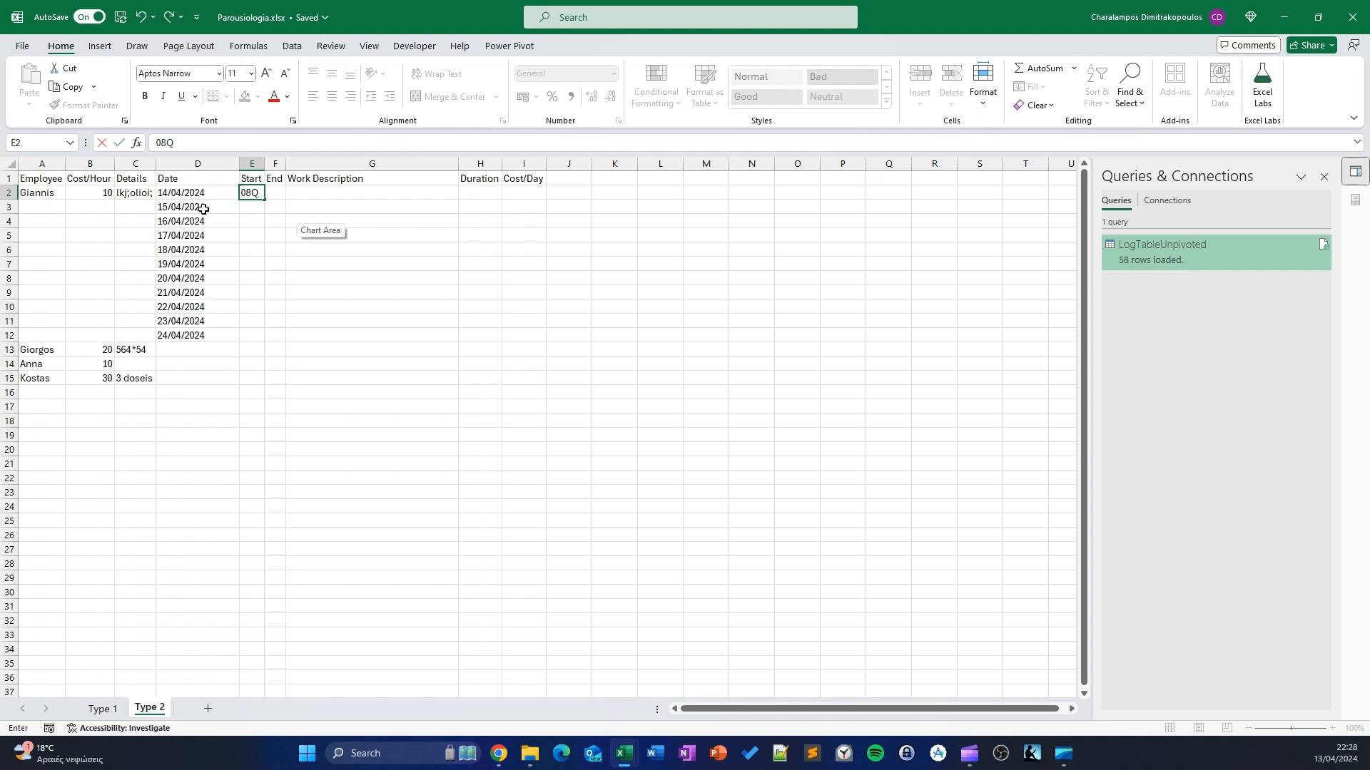
text(8:00)
key(Return)
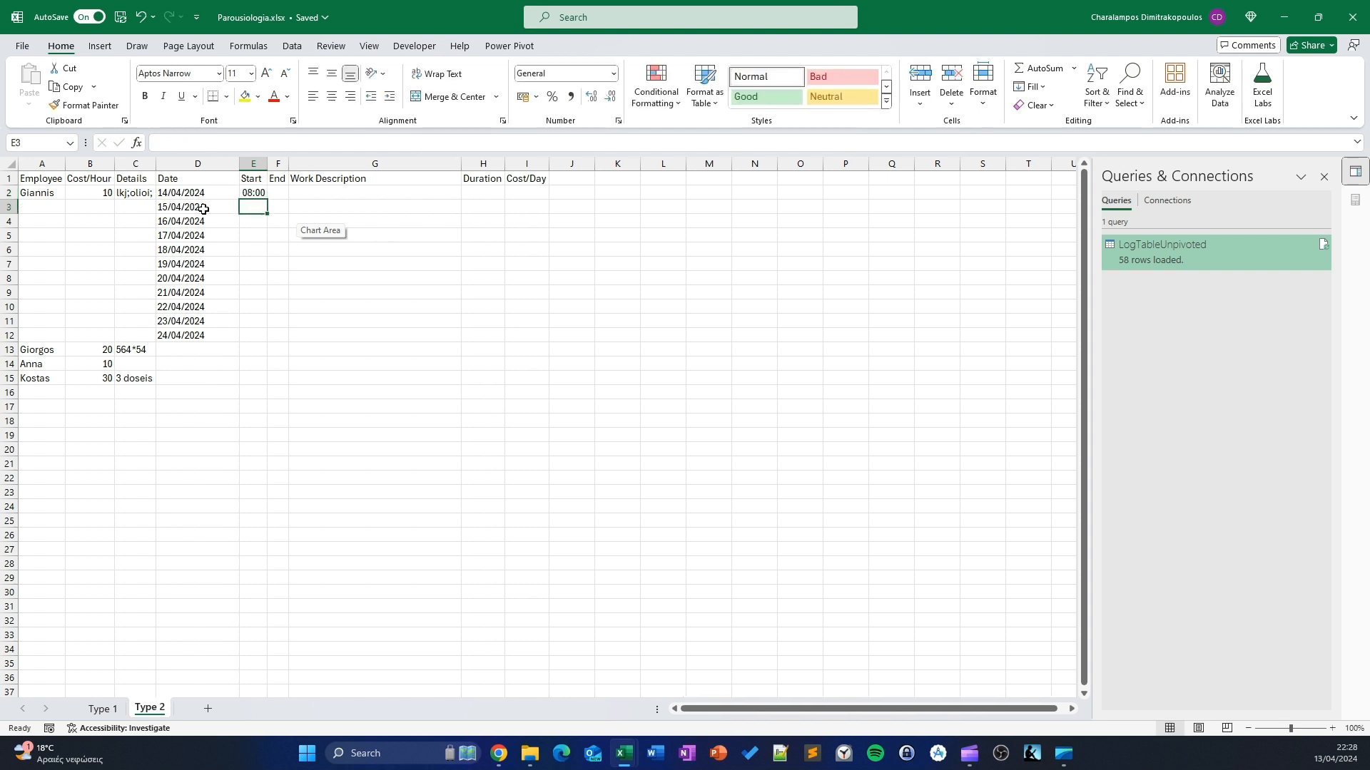
click(280, 195)
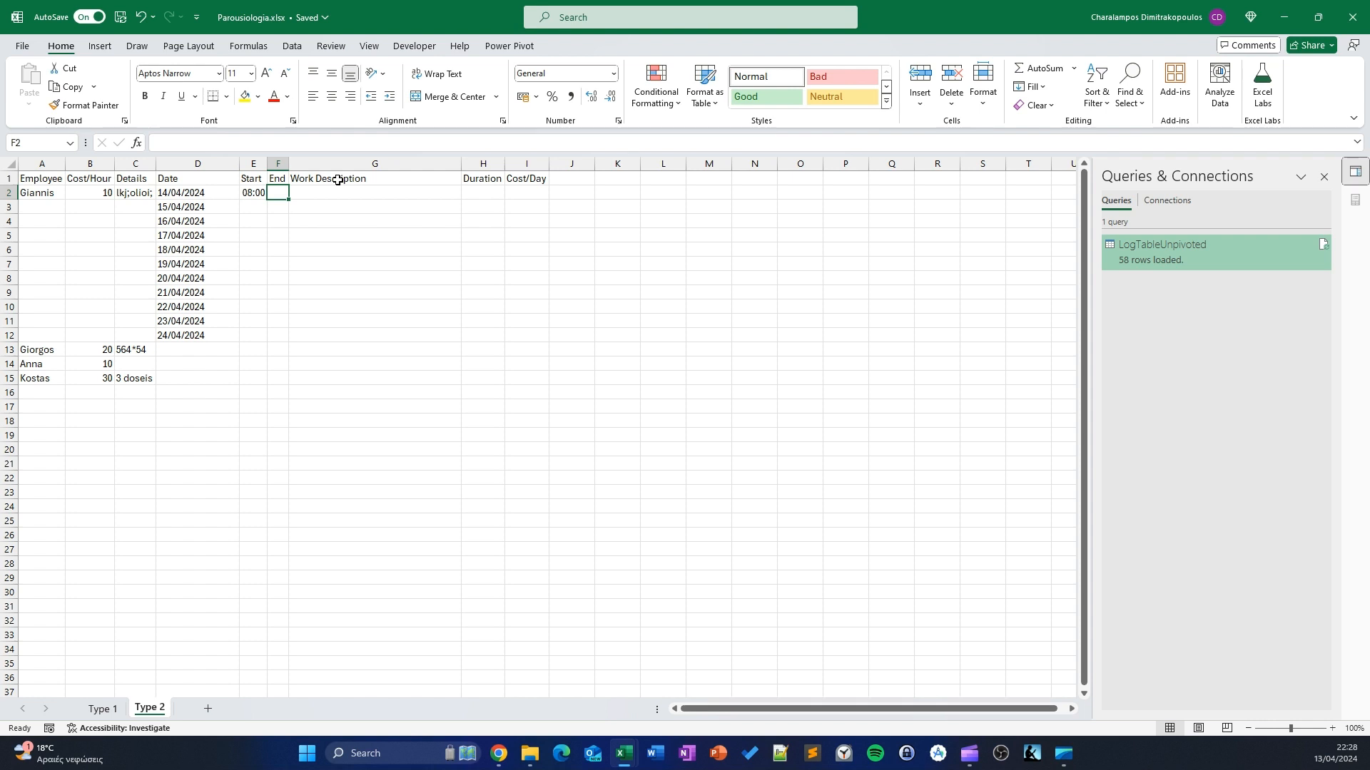
text(16:00)
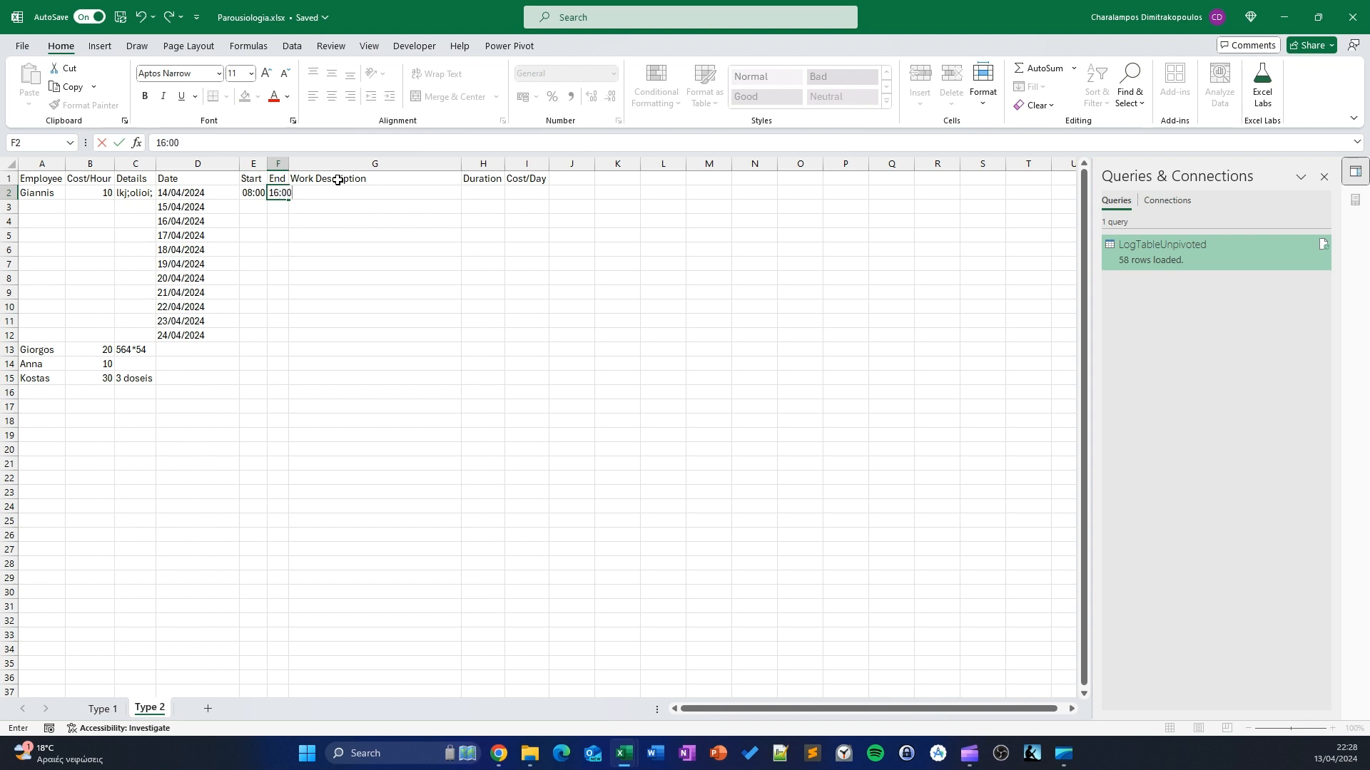
key(Return)
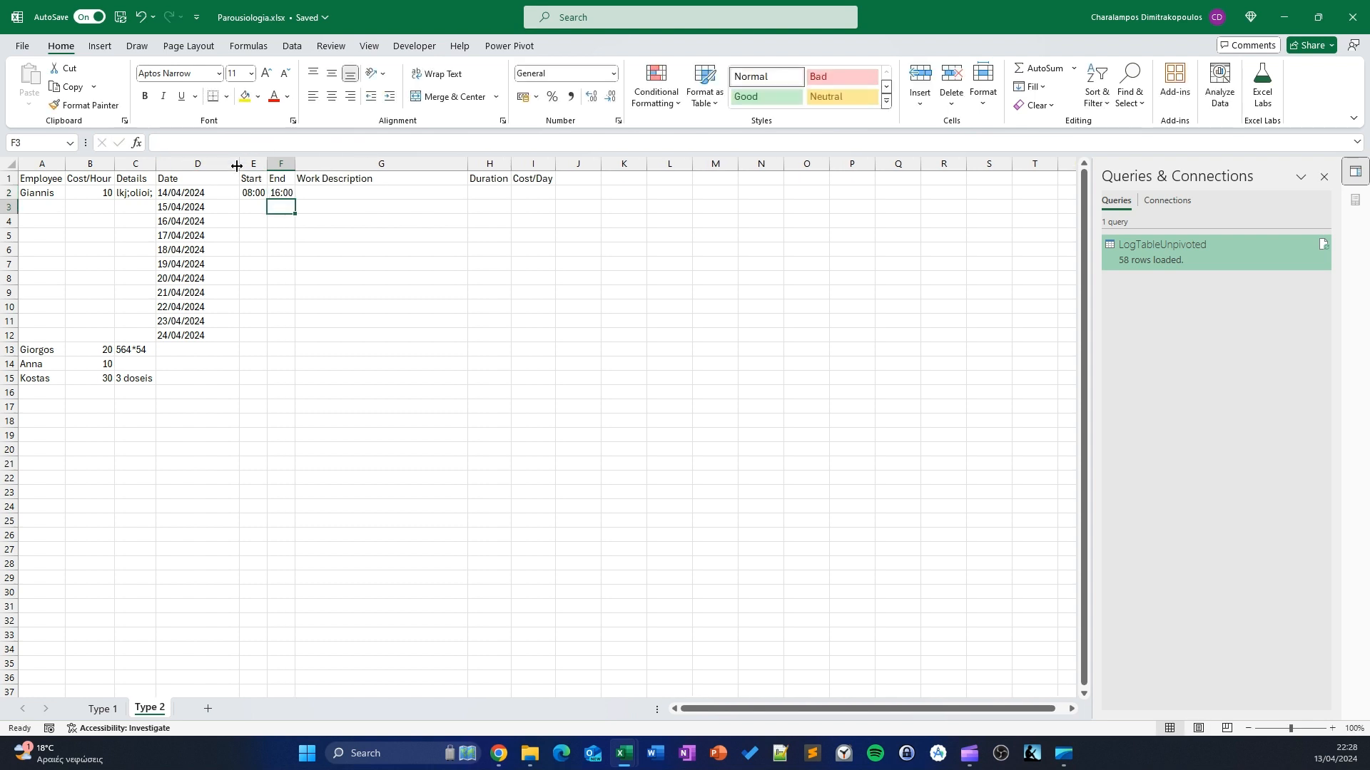
drag(246, 191, 299, 382)
click(415, 274)
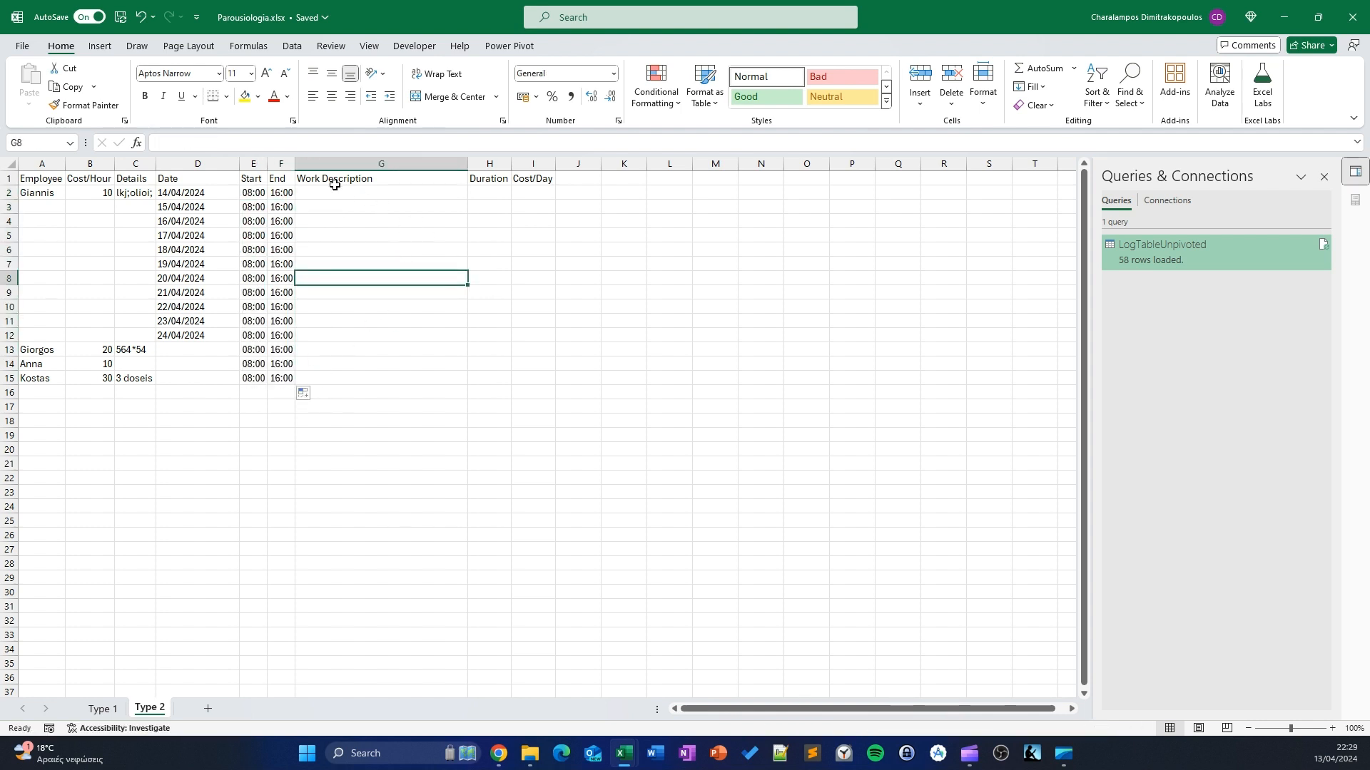
Enter "descr 01" as the work description in G2 and fill the numbered series down to row 15
click(357, 194)
text(descr 01)
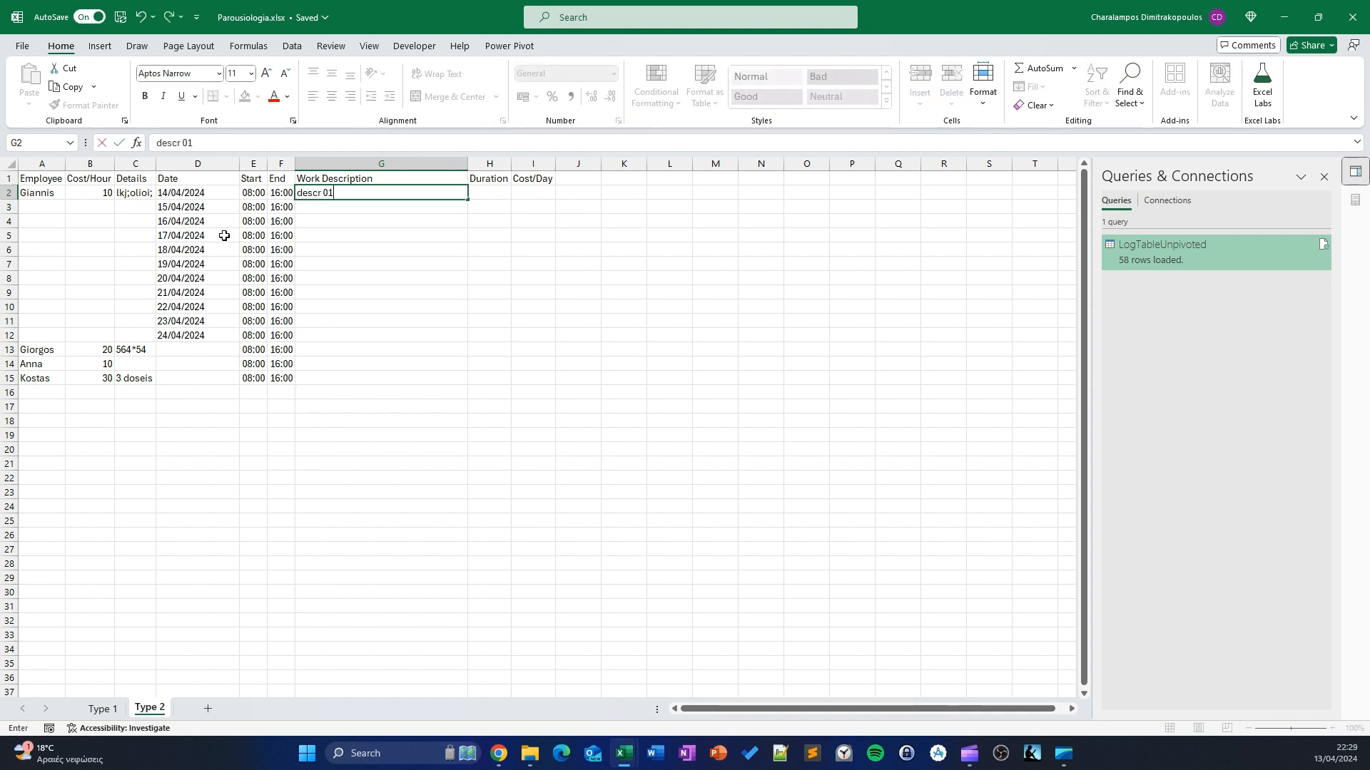
key(ctrl+Return)
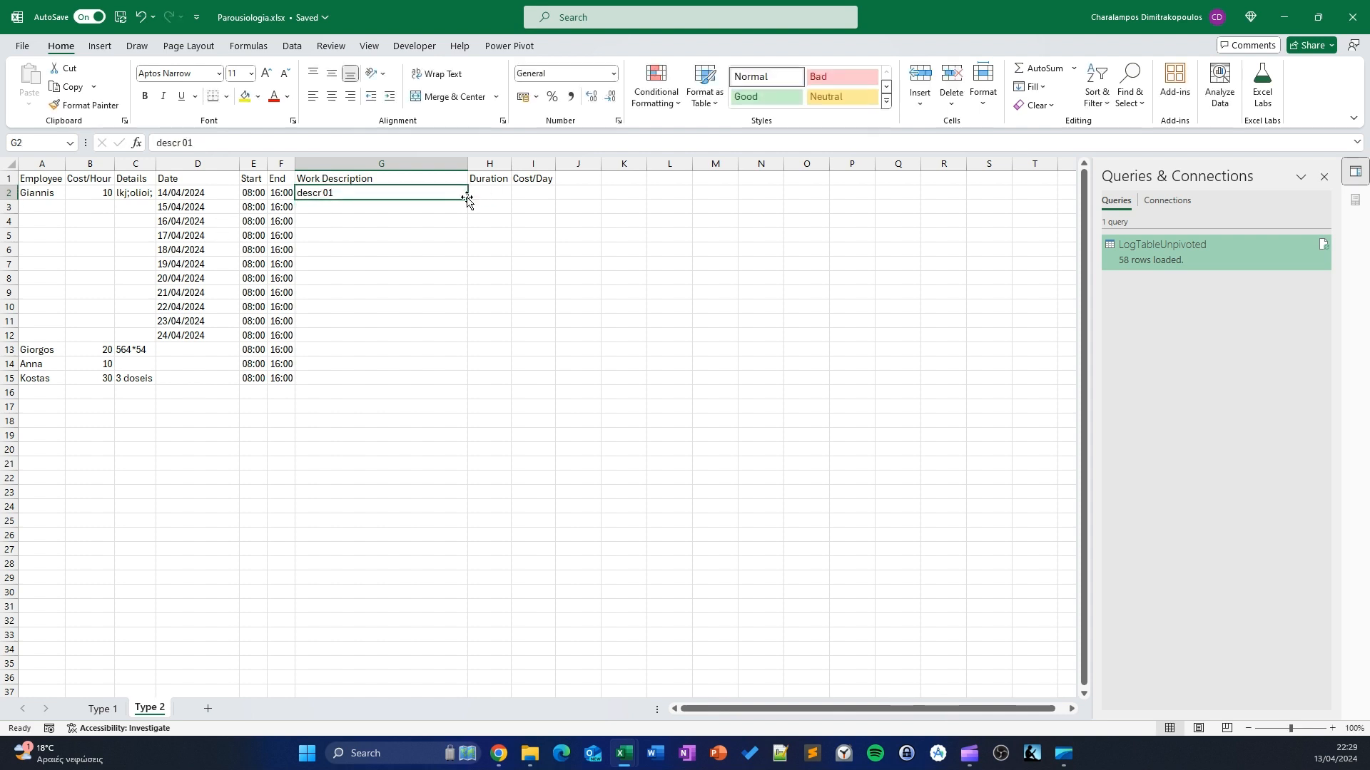
drag(467, 199, 468, 385)
click(336, 340)
click(44, 341)
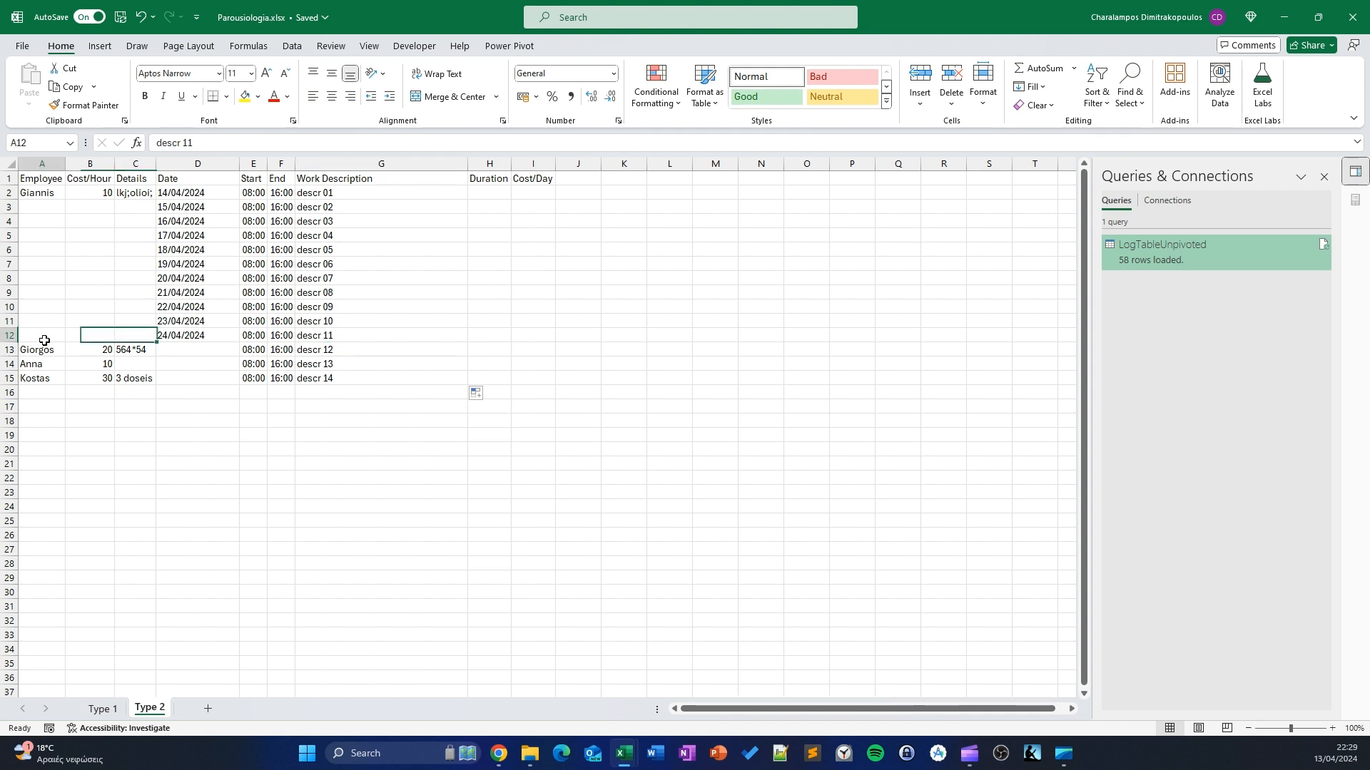
click(364, 349)
click(251, 251)
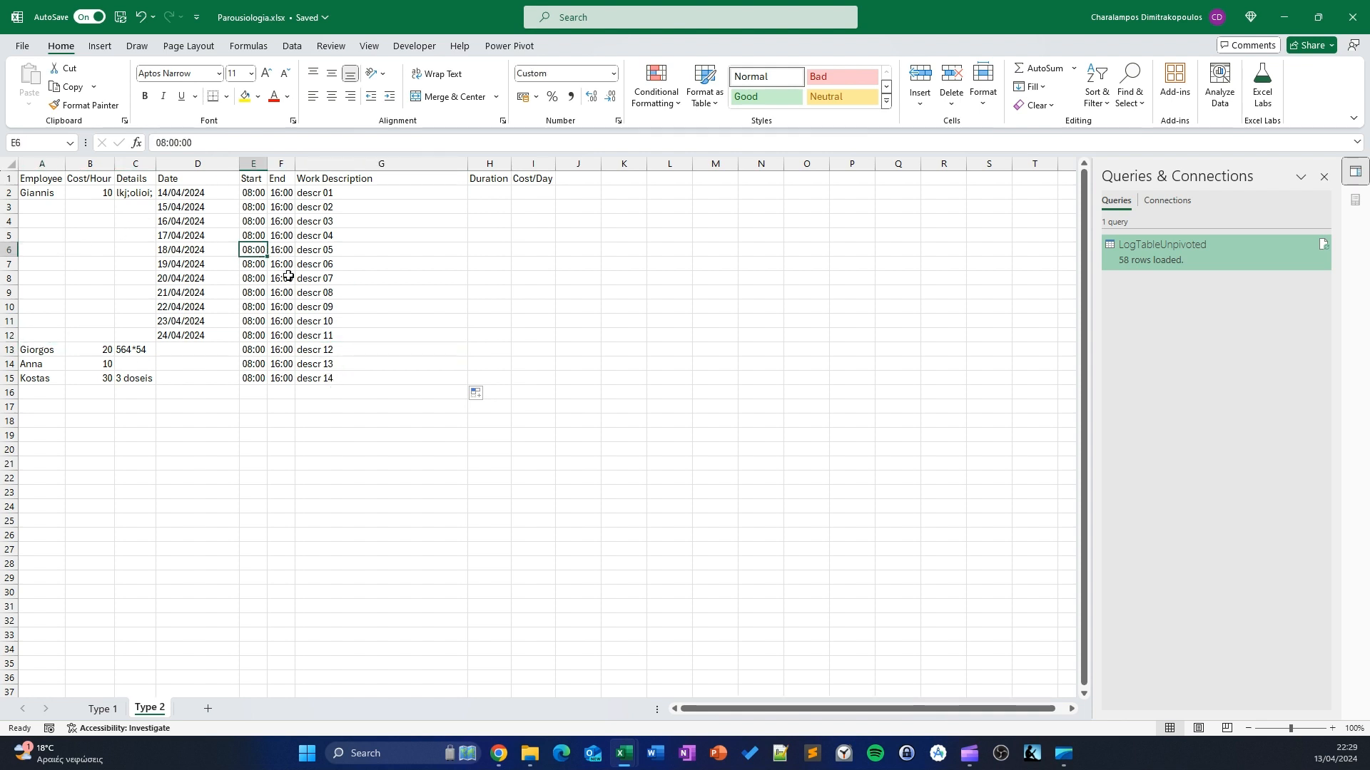
Copy the first three dates in D2:D4 and paste them into D13:D15 for the remaining employees
click(185, 194)
right_click(189, 195)
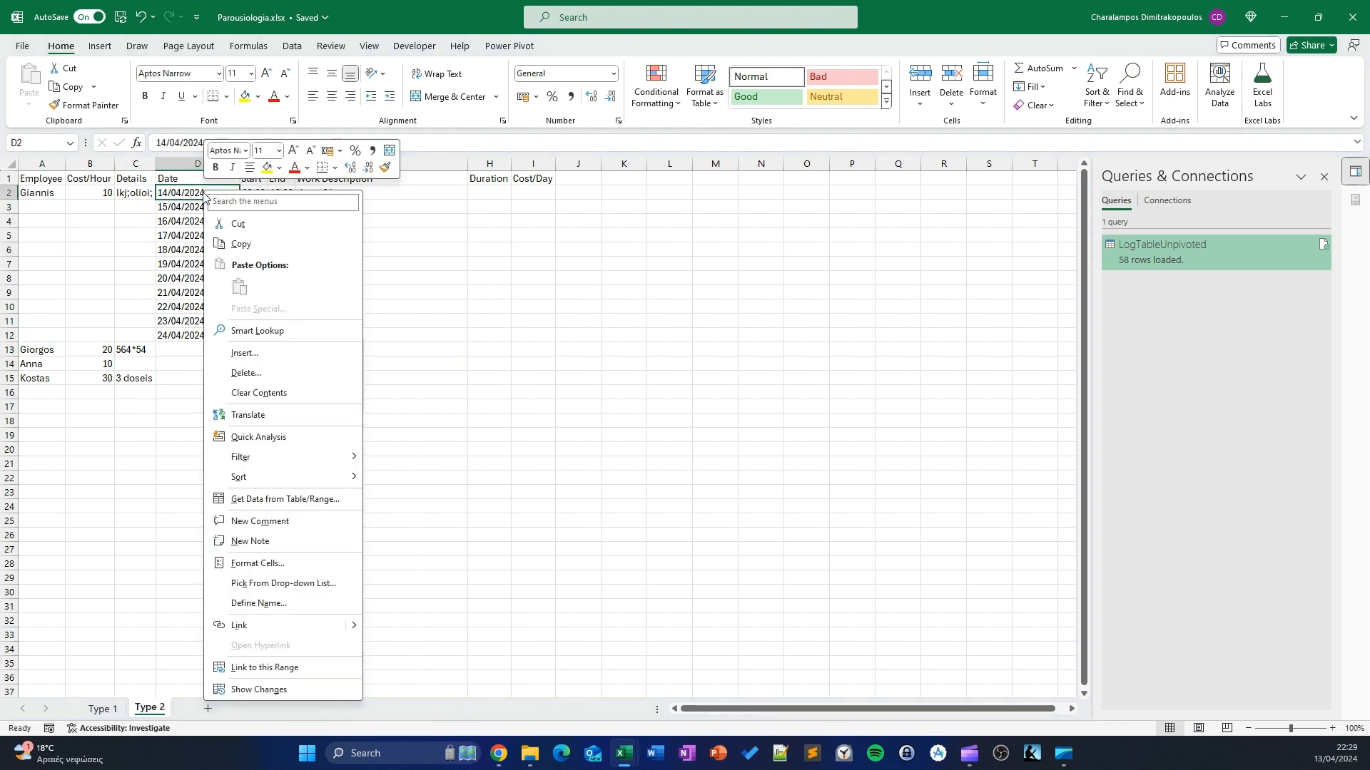
key(Escape)
shift+click(189, 224)
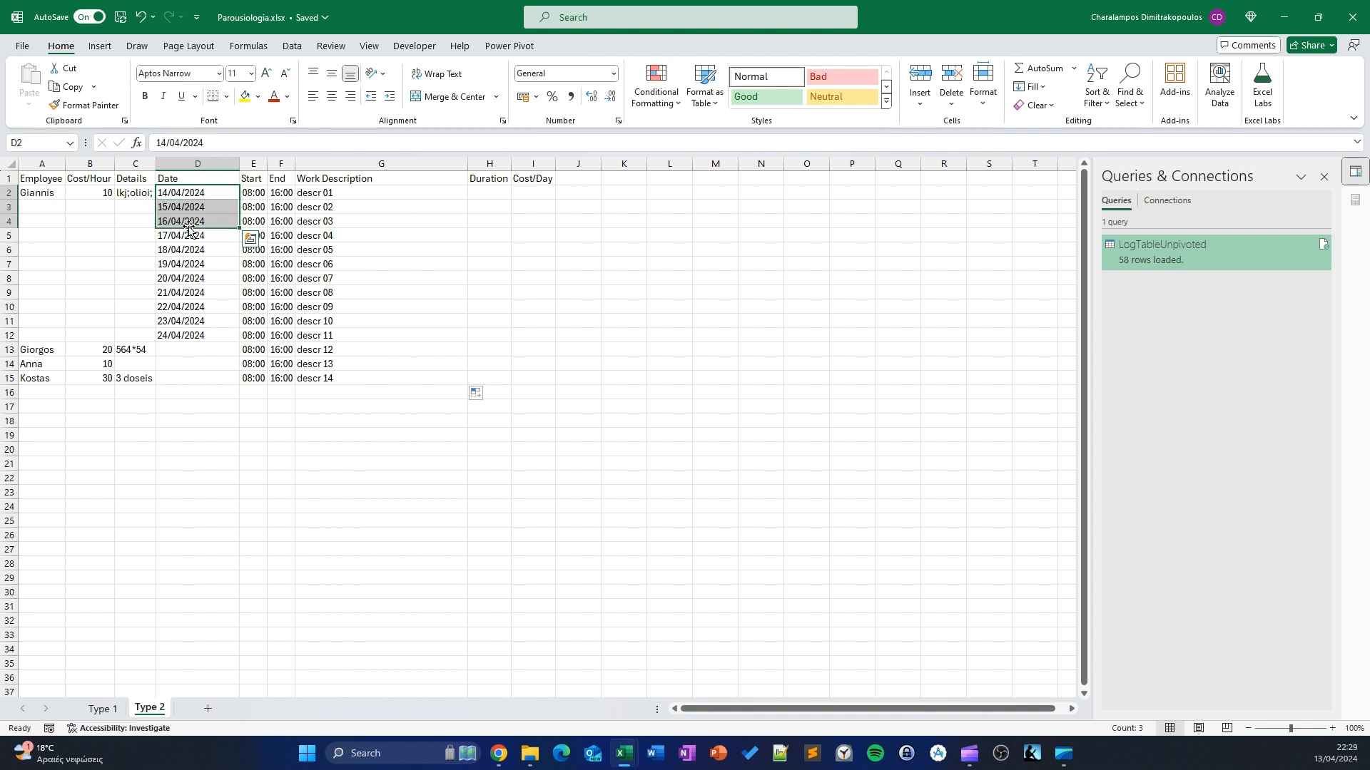
right_click(217, 214)
click(263, 267)
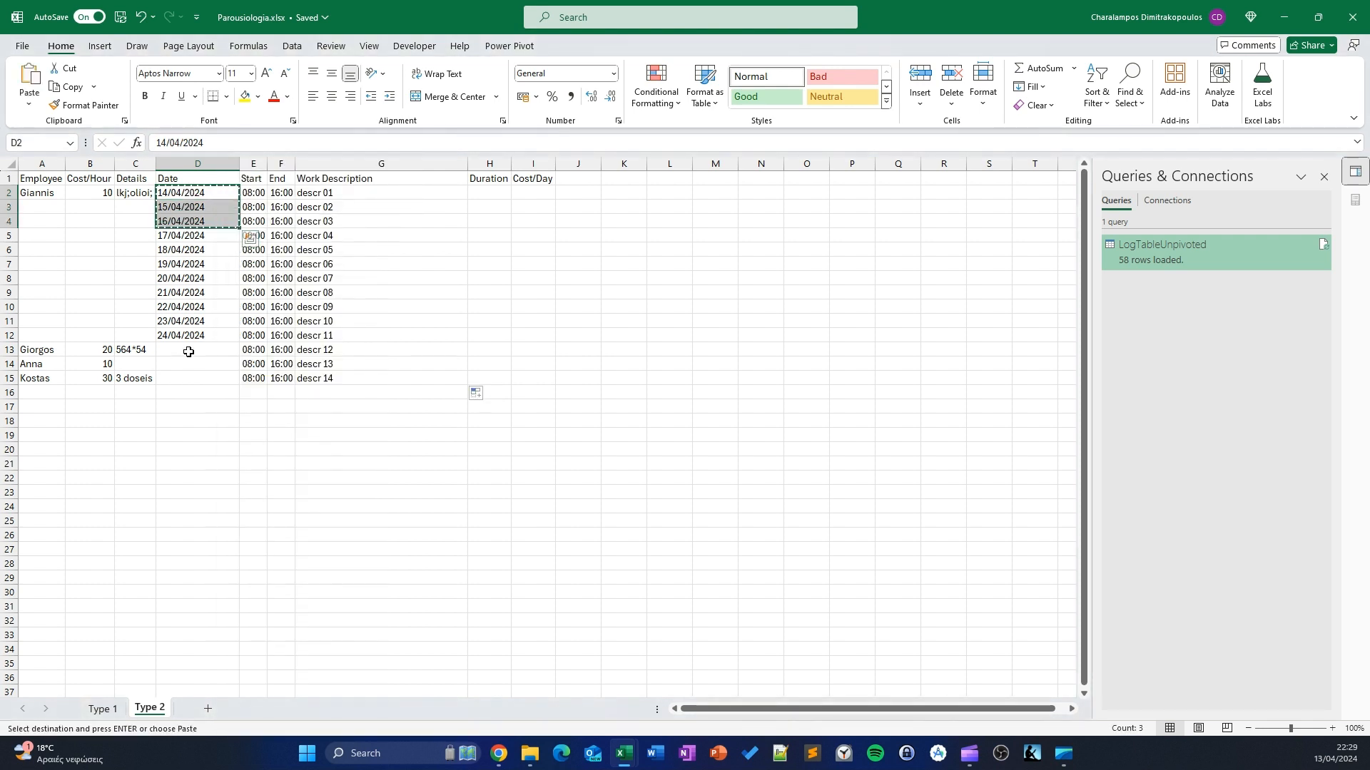
click(192, 349)
right_click(192, 350)
click(207, 364)
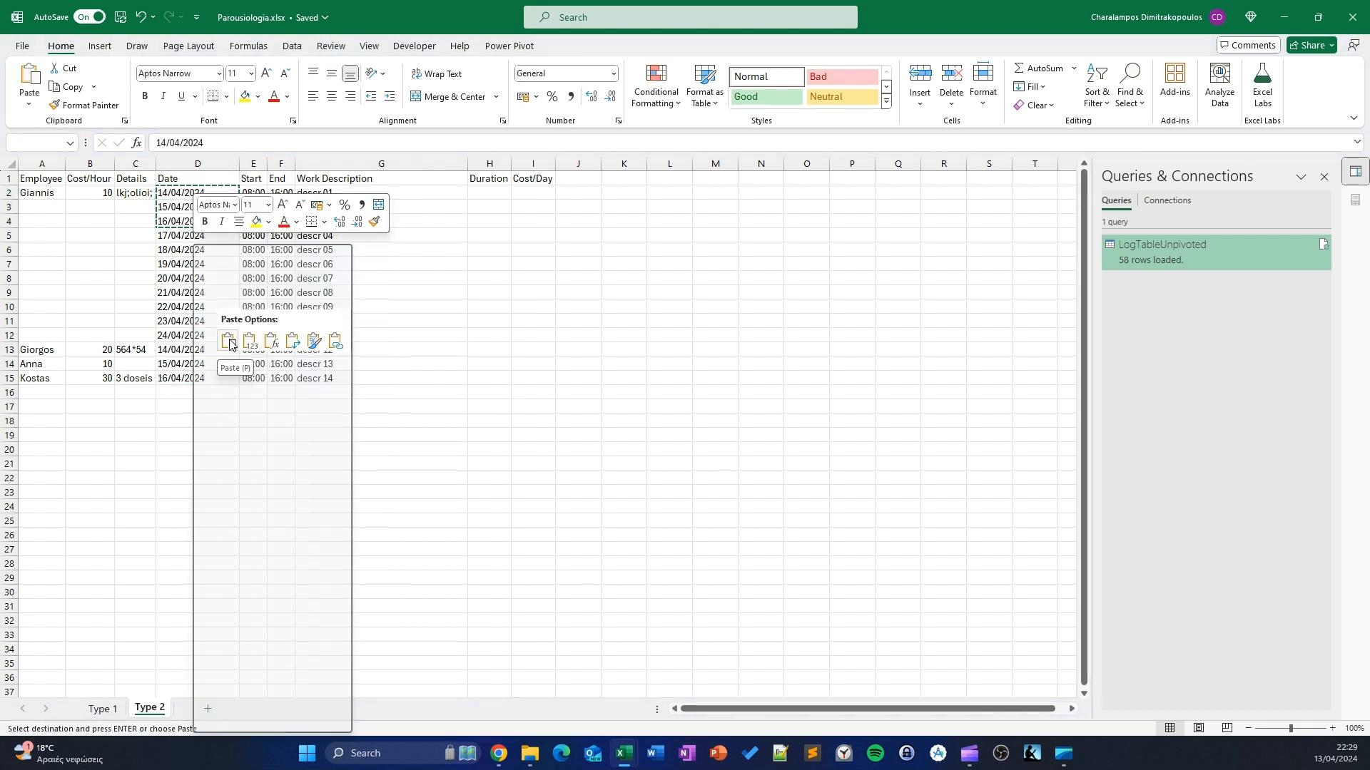
click(49, 194)
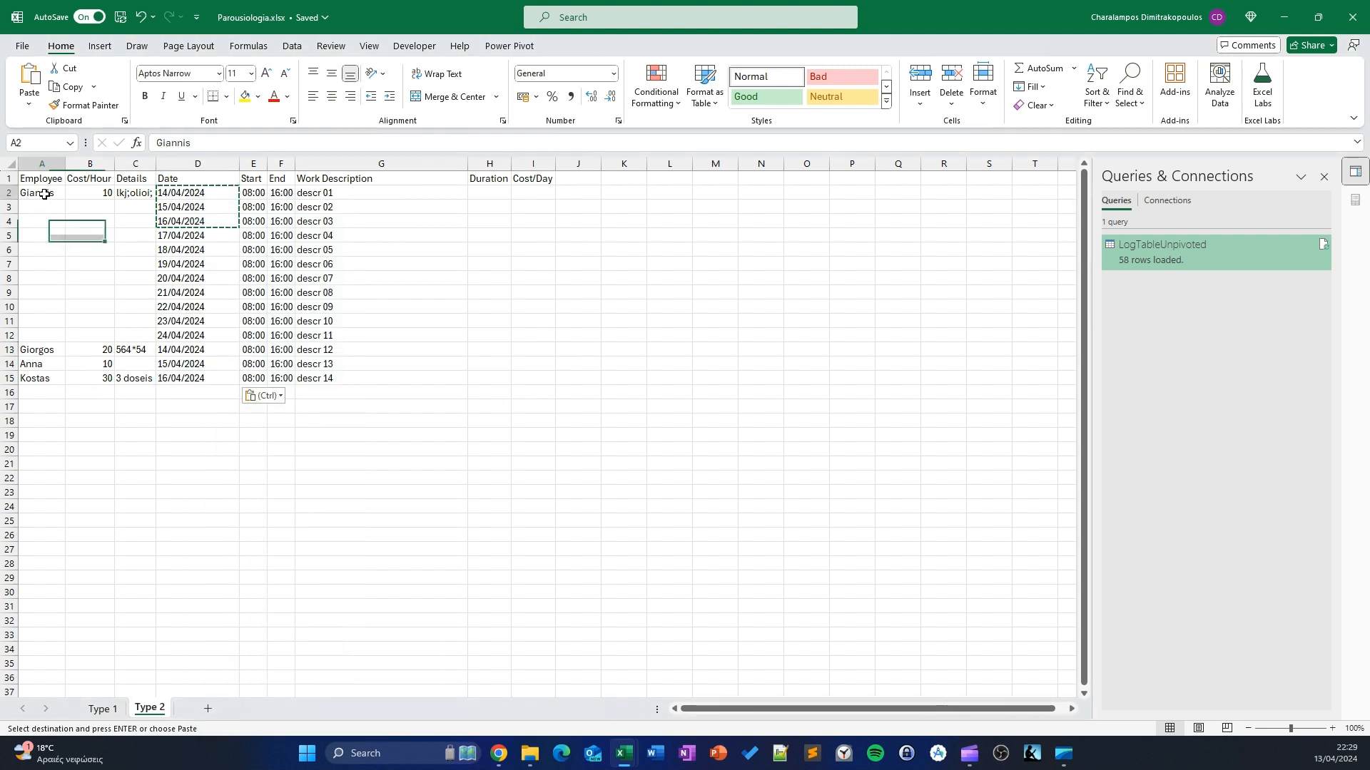
click(381, 224)
click(492, 234)
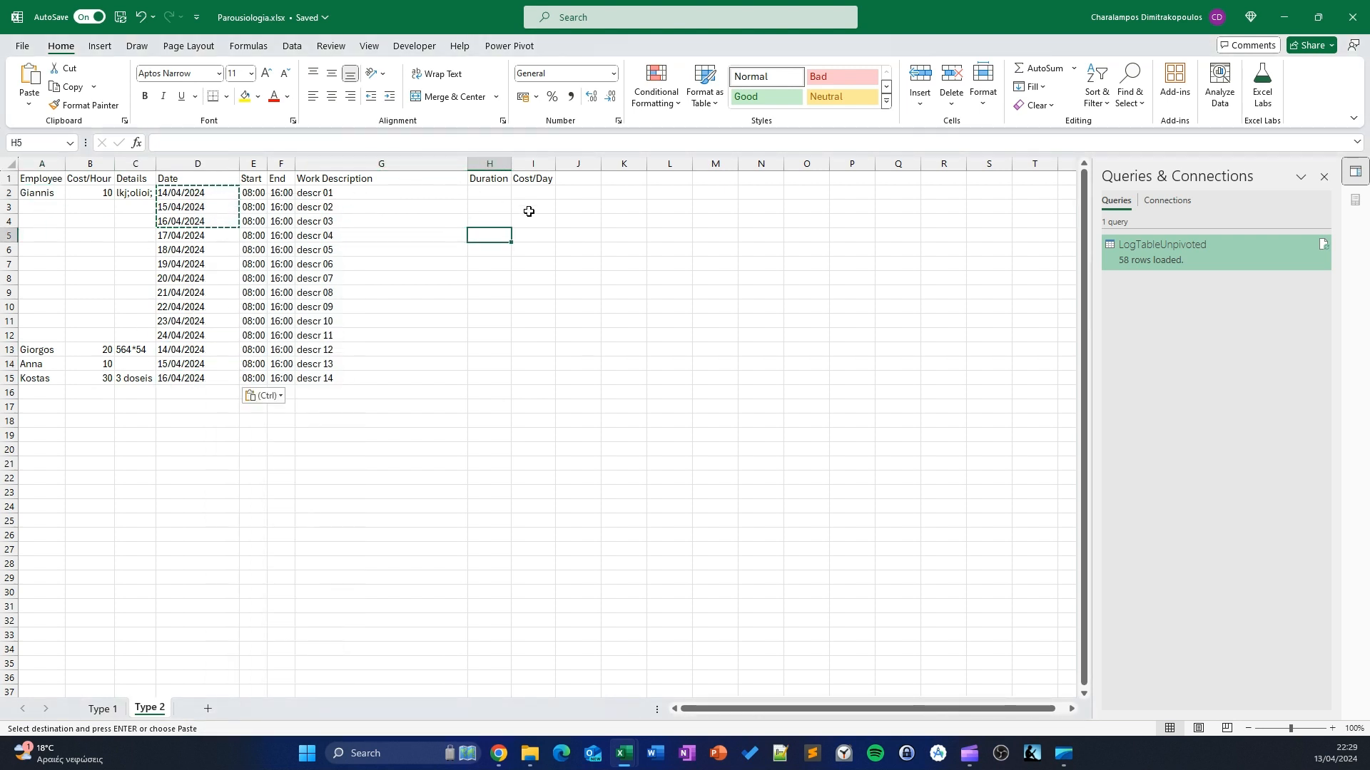
click(515, 206)
click(483, 192)
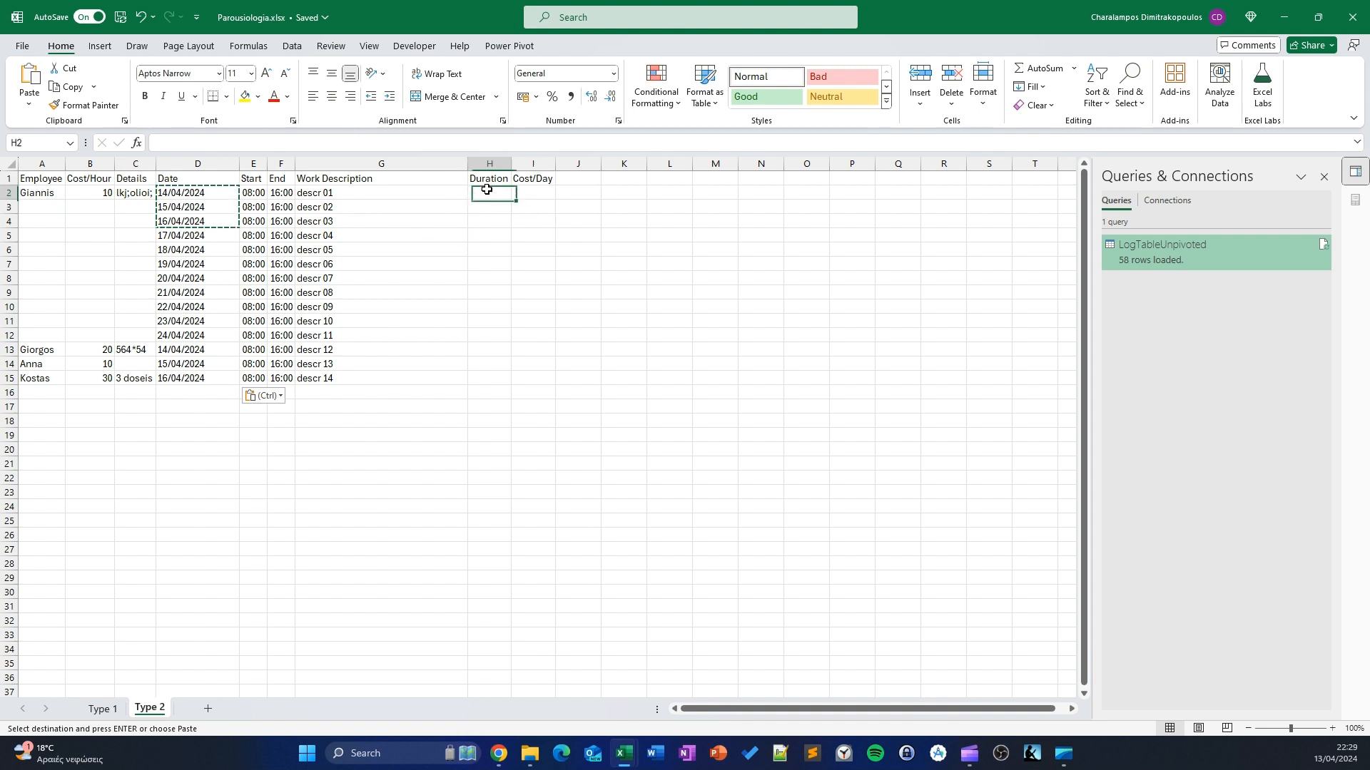
Undo the pasted dates in D13:D15 and try bold formatting on those empty cells
drag(38, 179, 535, 386)
click(533, 393)
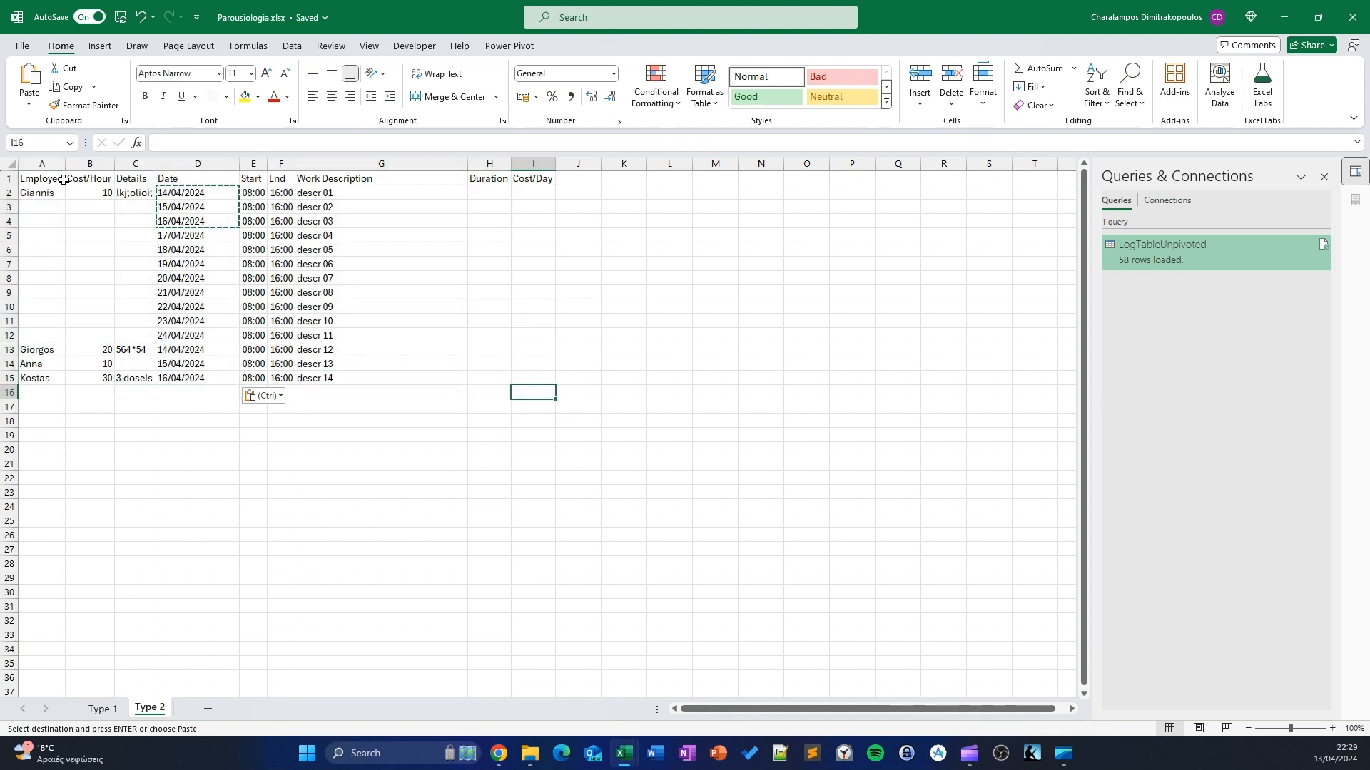
drag(63, 180, 535, 373)
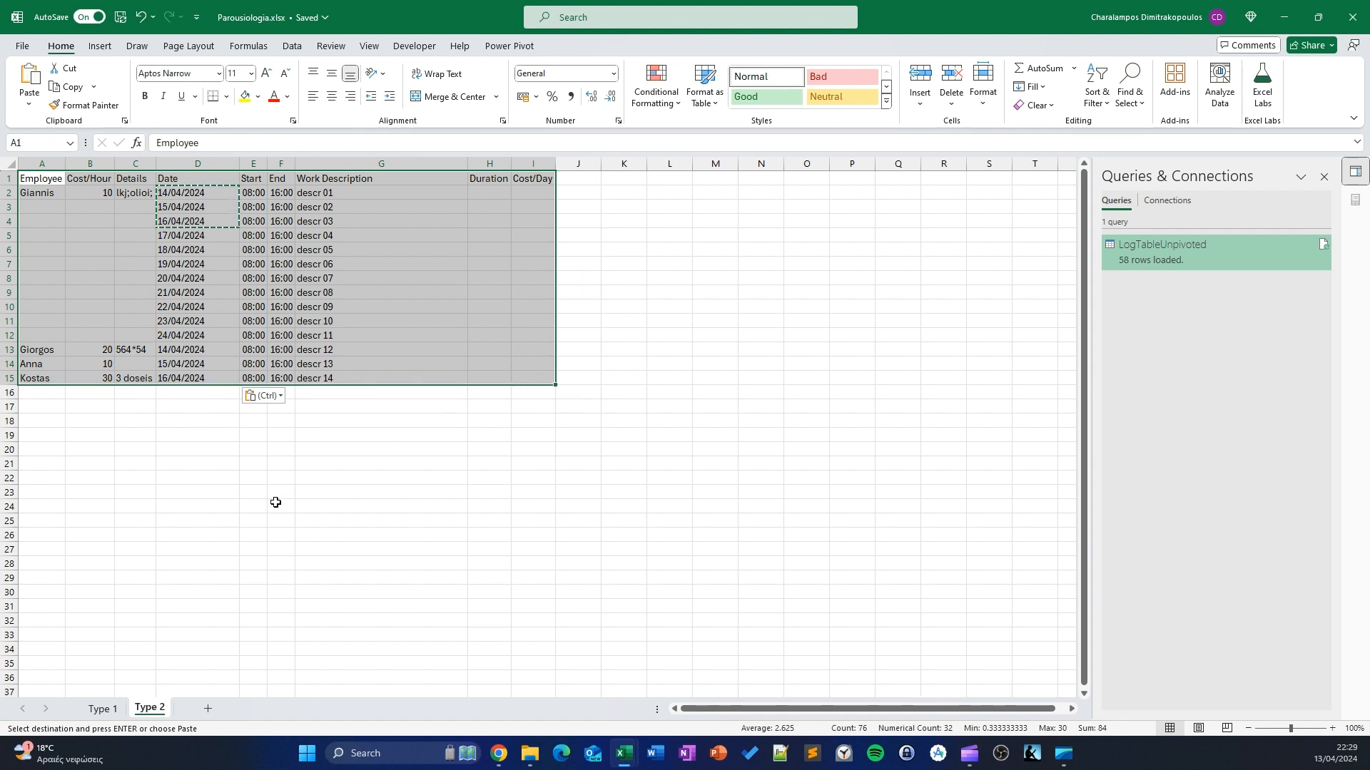
key(ctrl+z)
key(Escape)
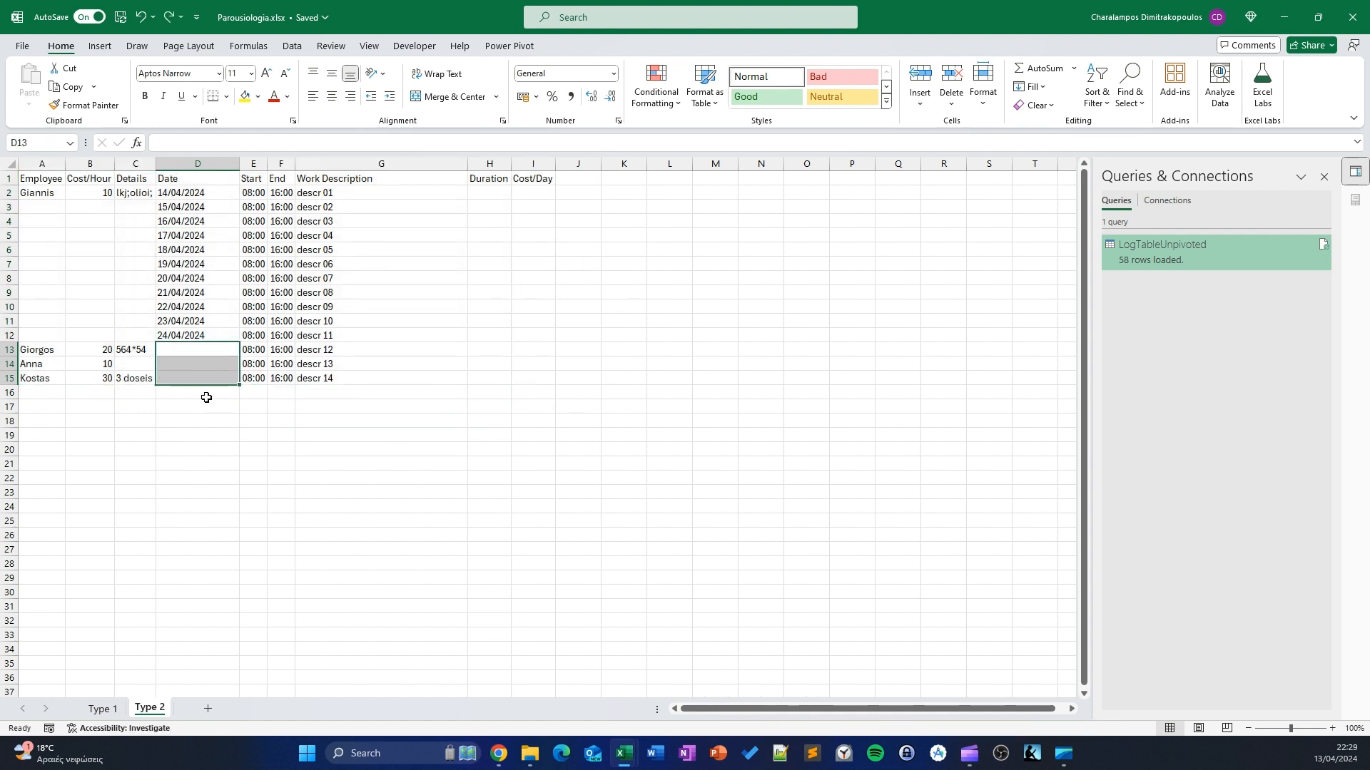
key(ctrl+b)
click(153, 16)
click(143, 19)
click(142, 19)
click(165, 16)
click(165, 16)
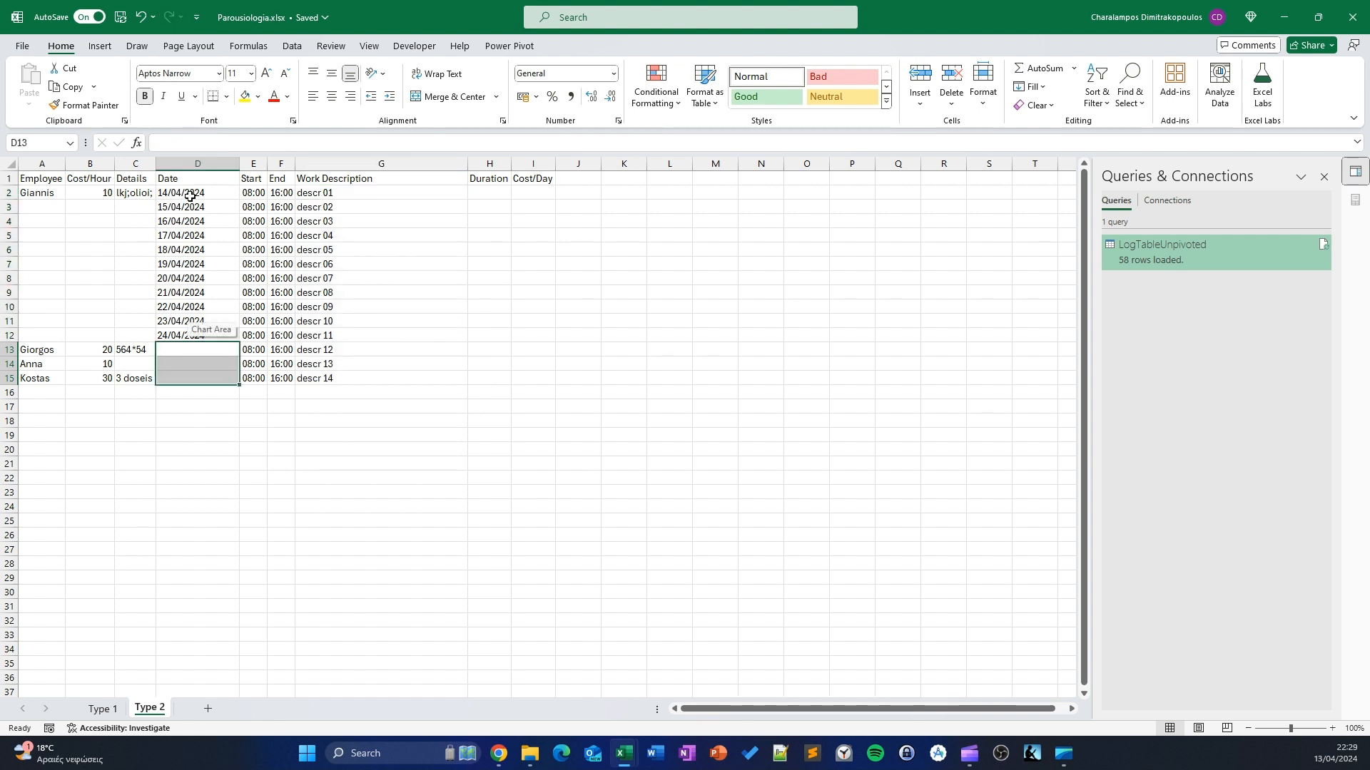
Copy the dates in D2:D4 and paste them into D13:D15 for the last three employees
drag(189, 196, 193, 222)
key(ctrl+c)
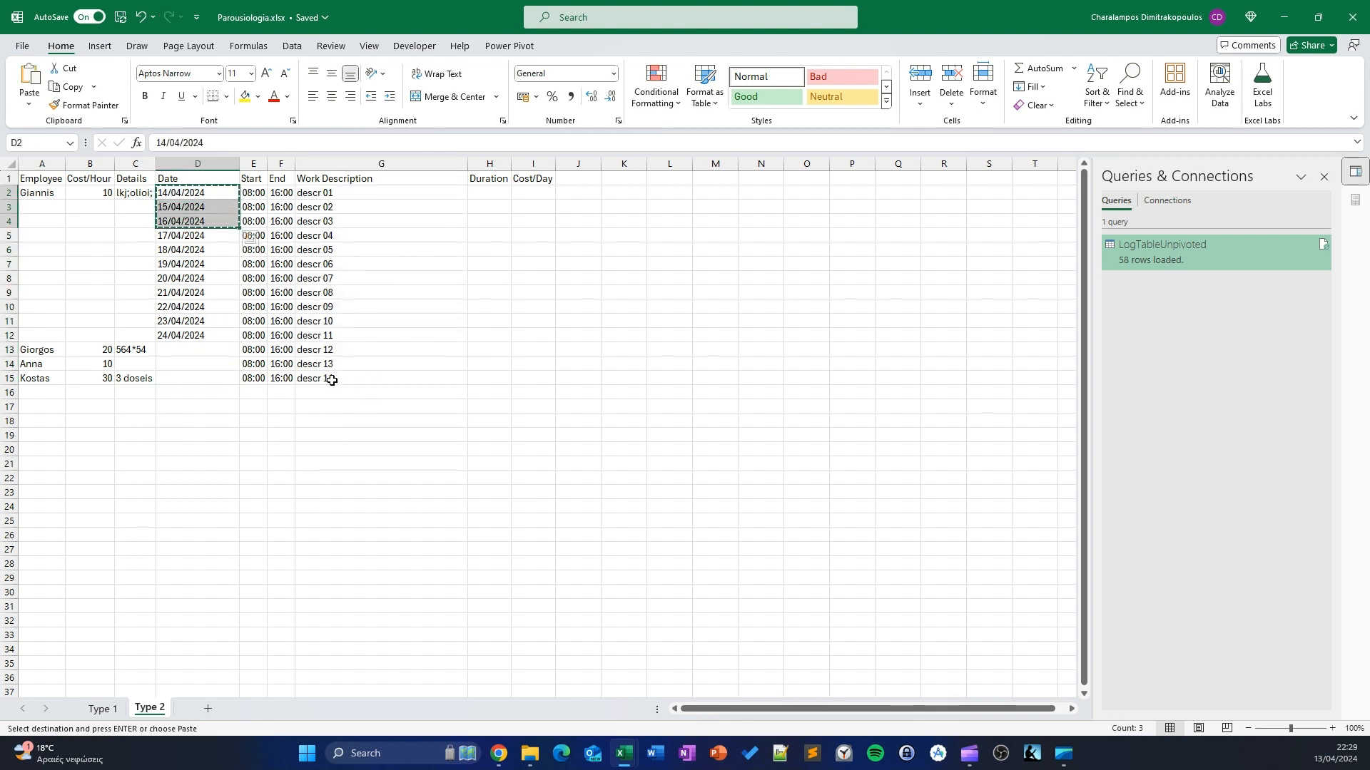
click(204, 352)
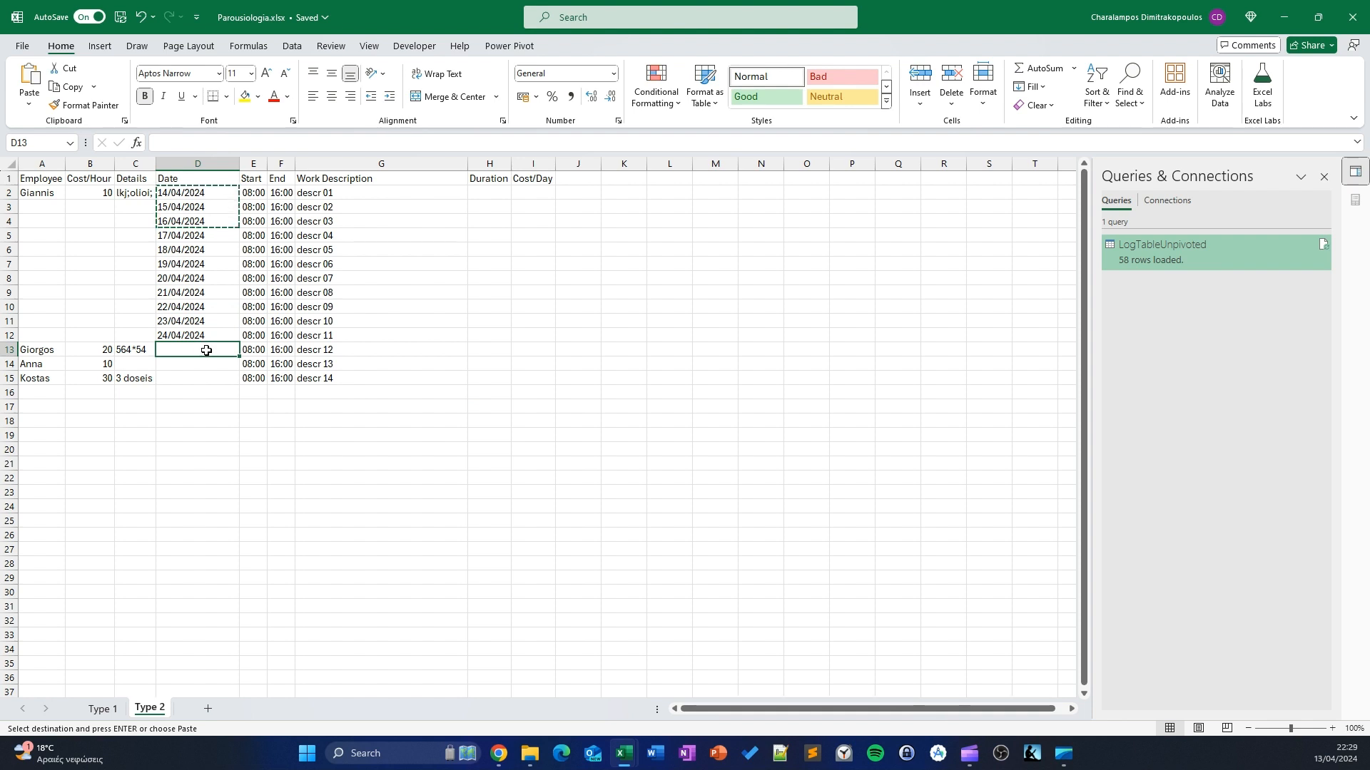
key(ctrl+v)
double_click(449, 332)
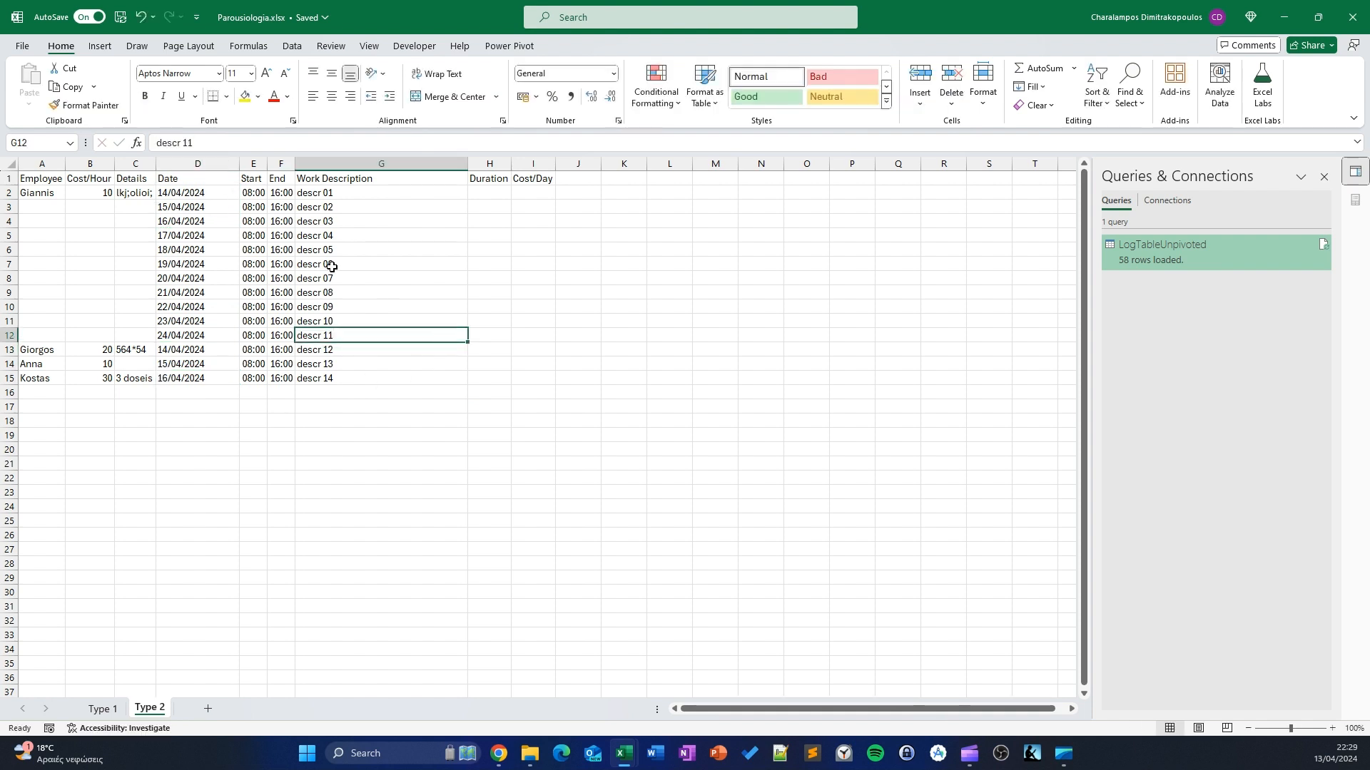
Convert the range A1:I15 into a table with headers
drag(36, 184, 555, 380)
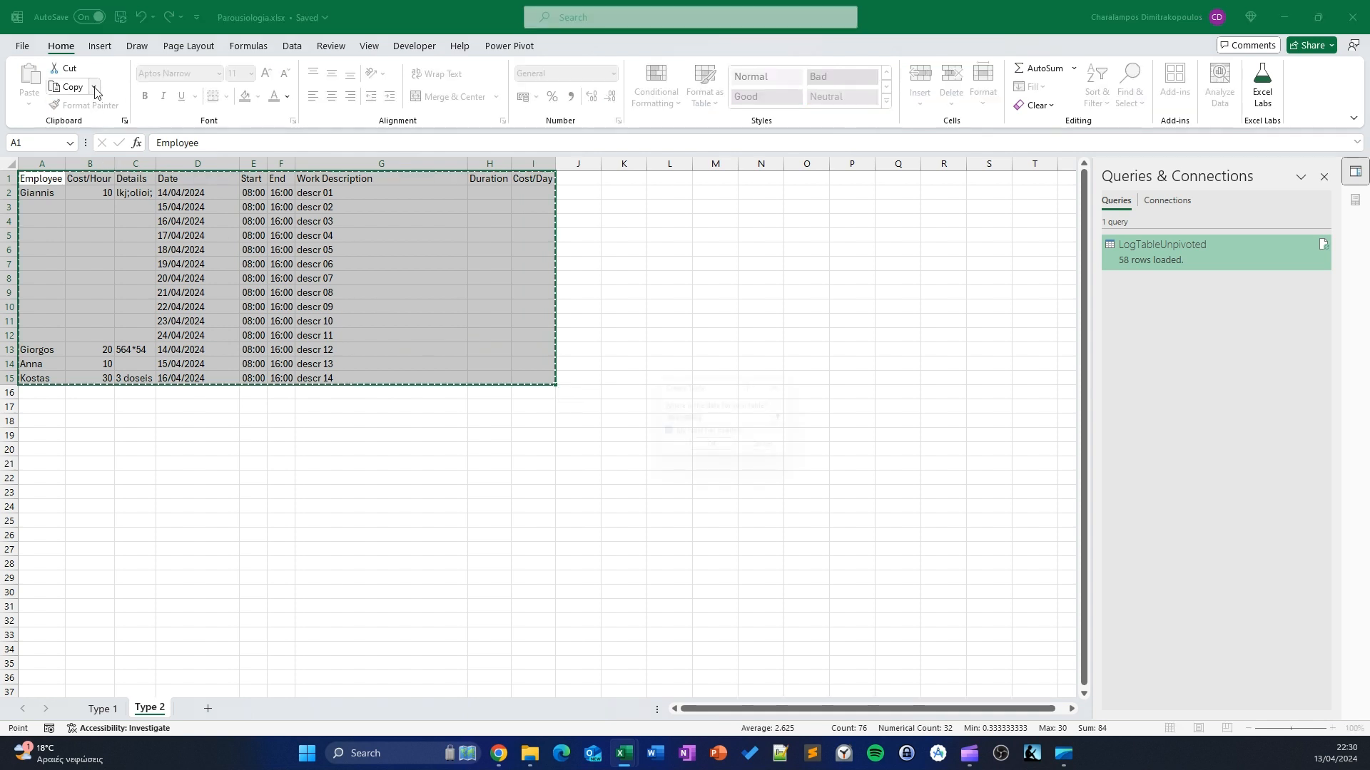
key(ctrl+t)
click(715, 451)
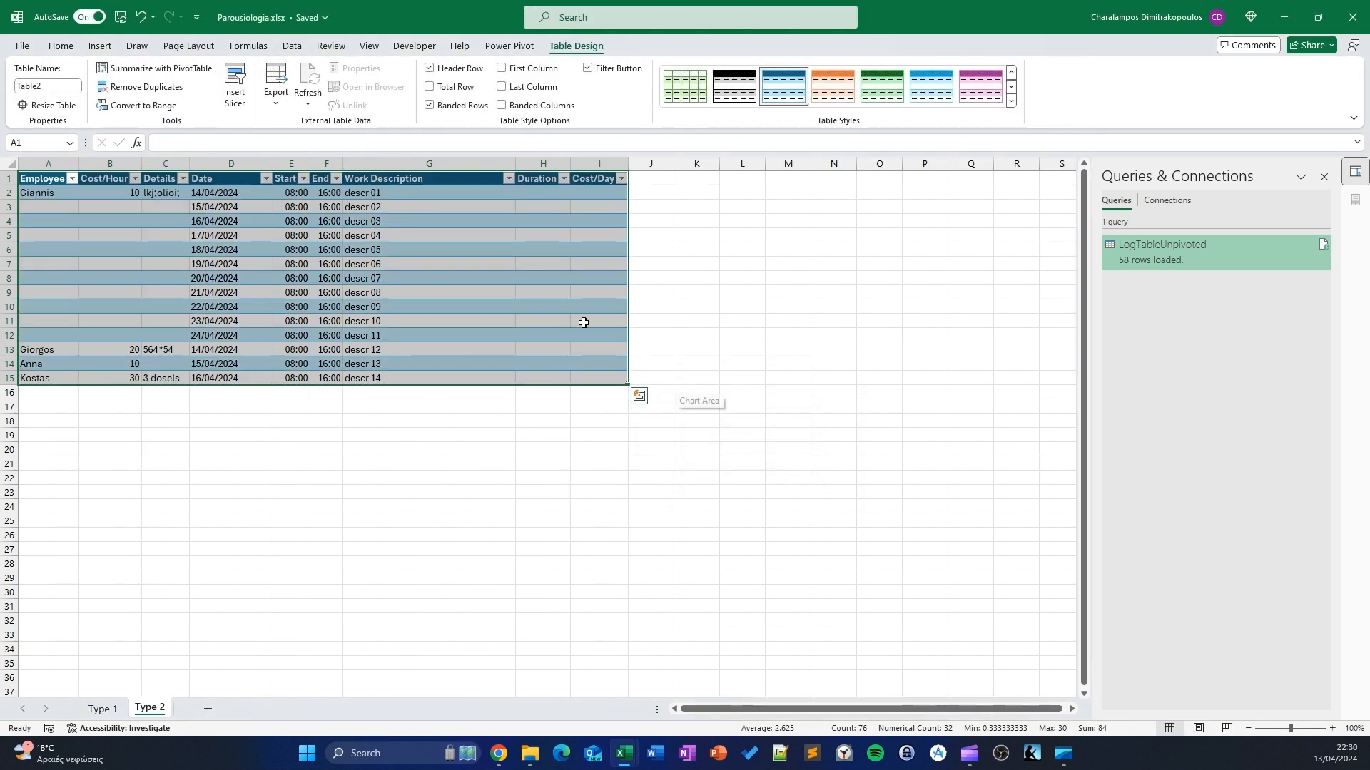
Apply the Accent2 cell style to the Duration and Cost/Day headers in H1:I1
click(541, 193)
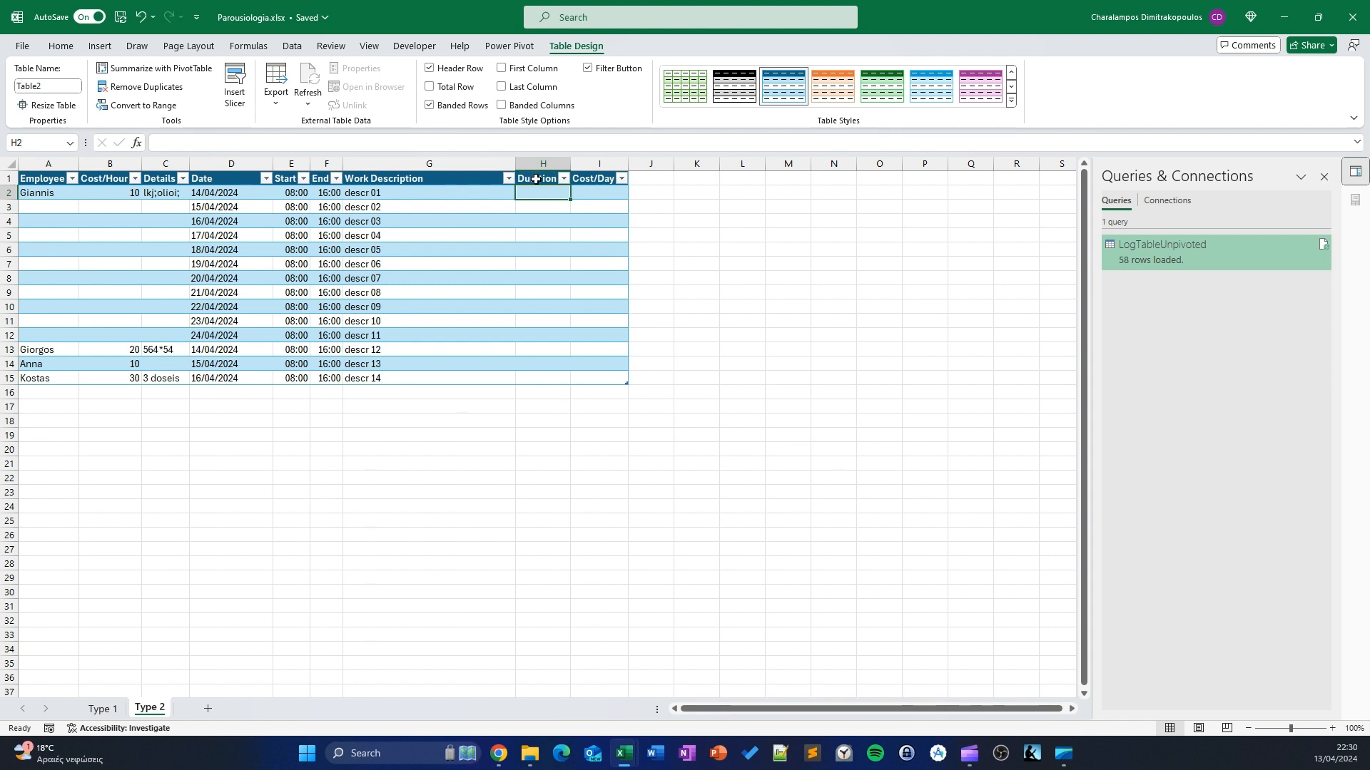
drag(536, 179, 597, 179)
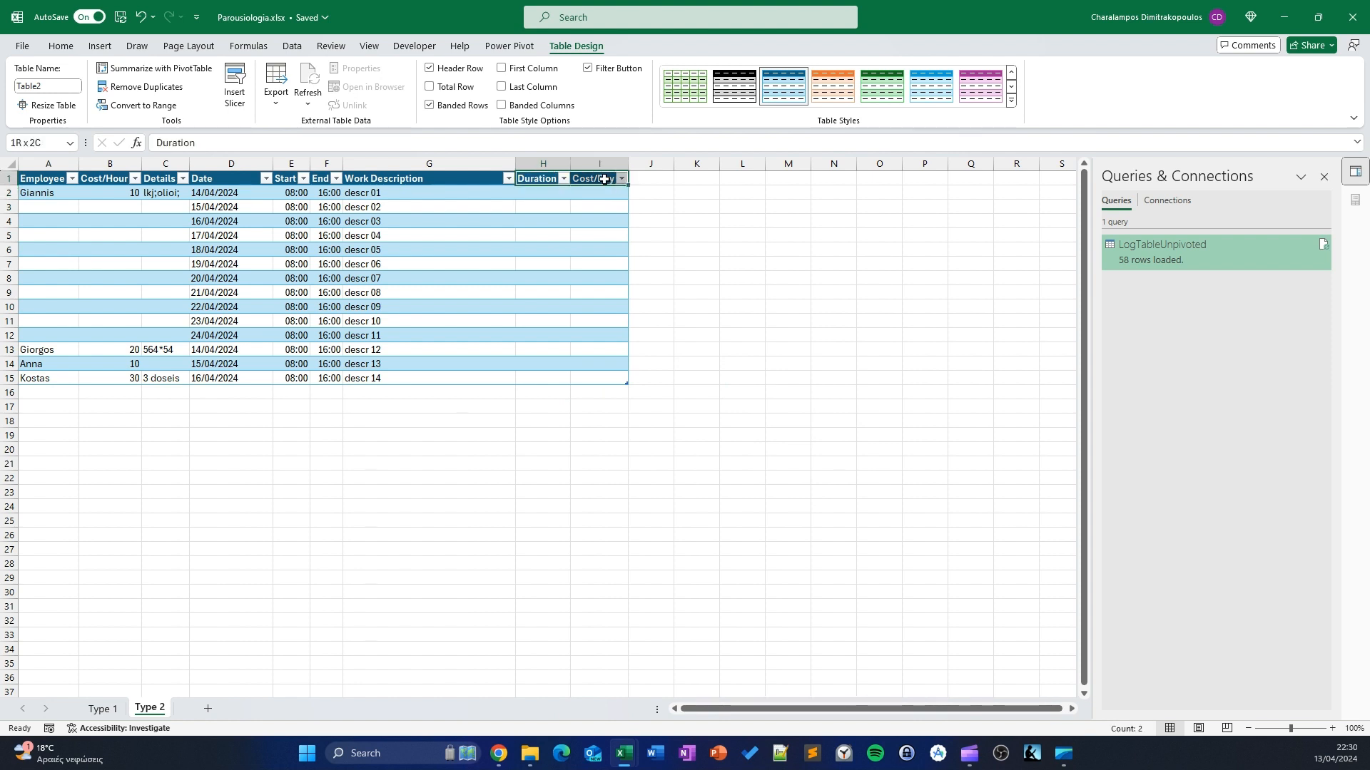
click(61, 47)
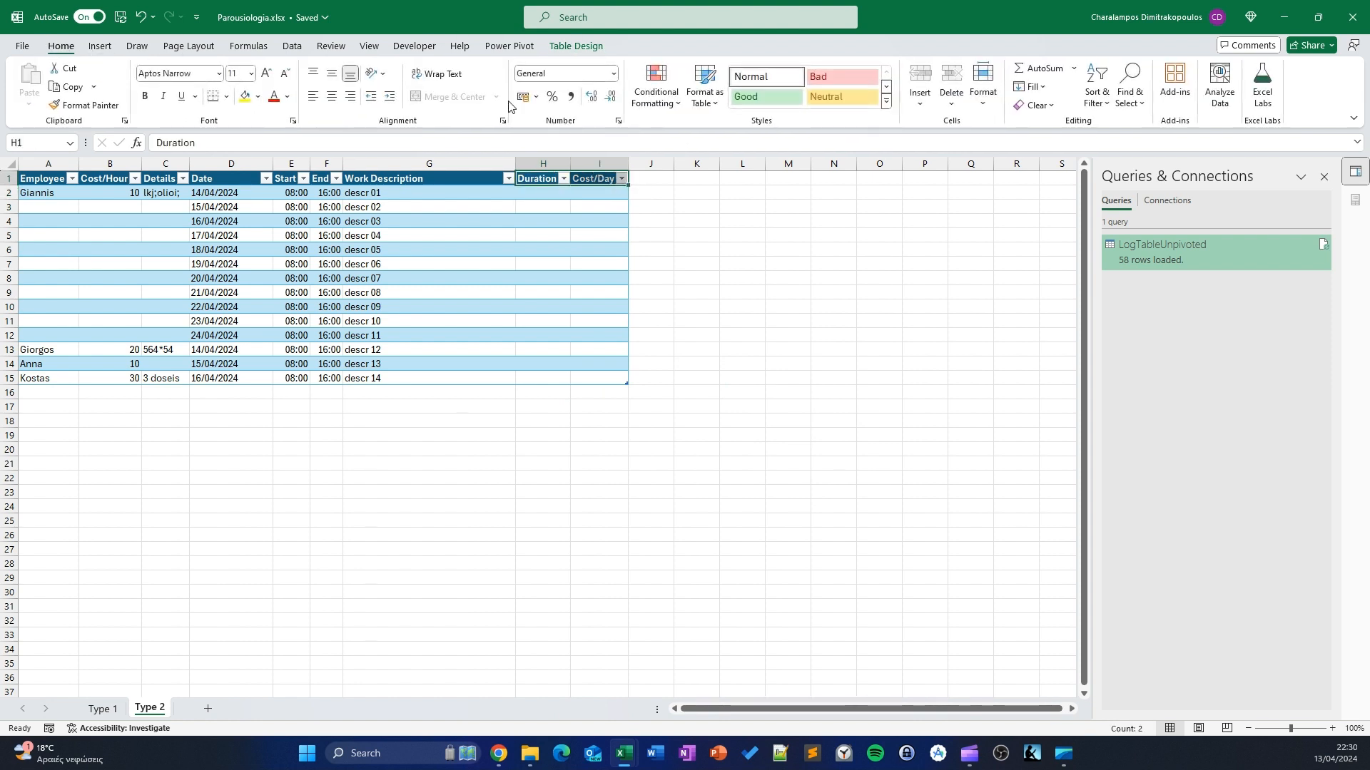
click(887, 103)
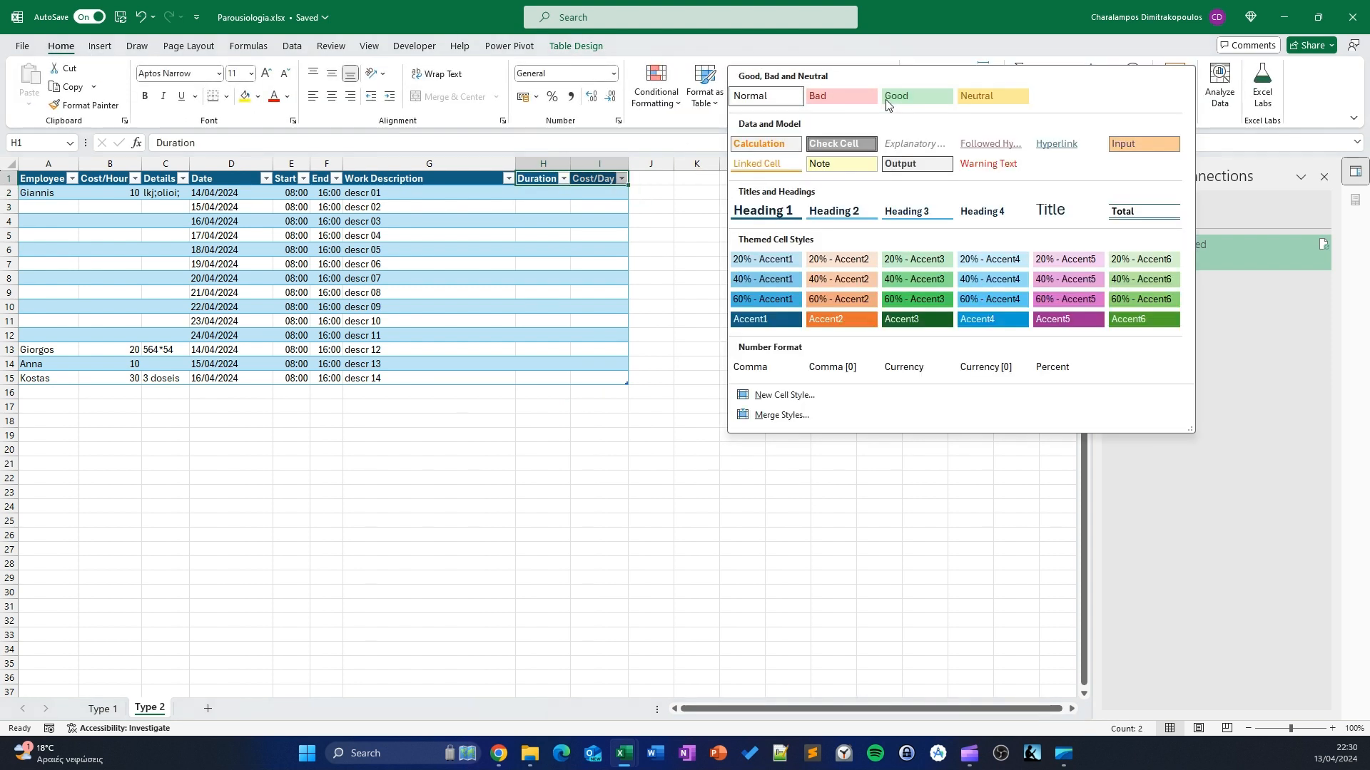
click(852, 323)
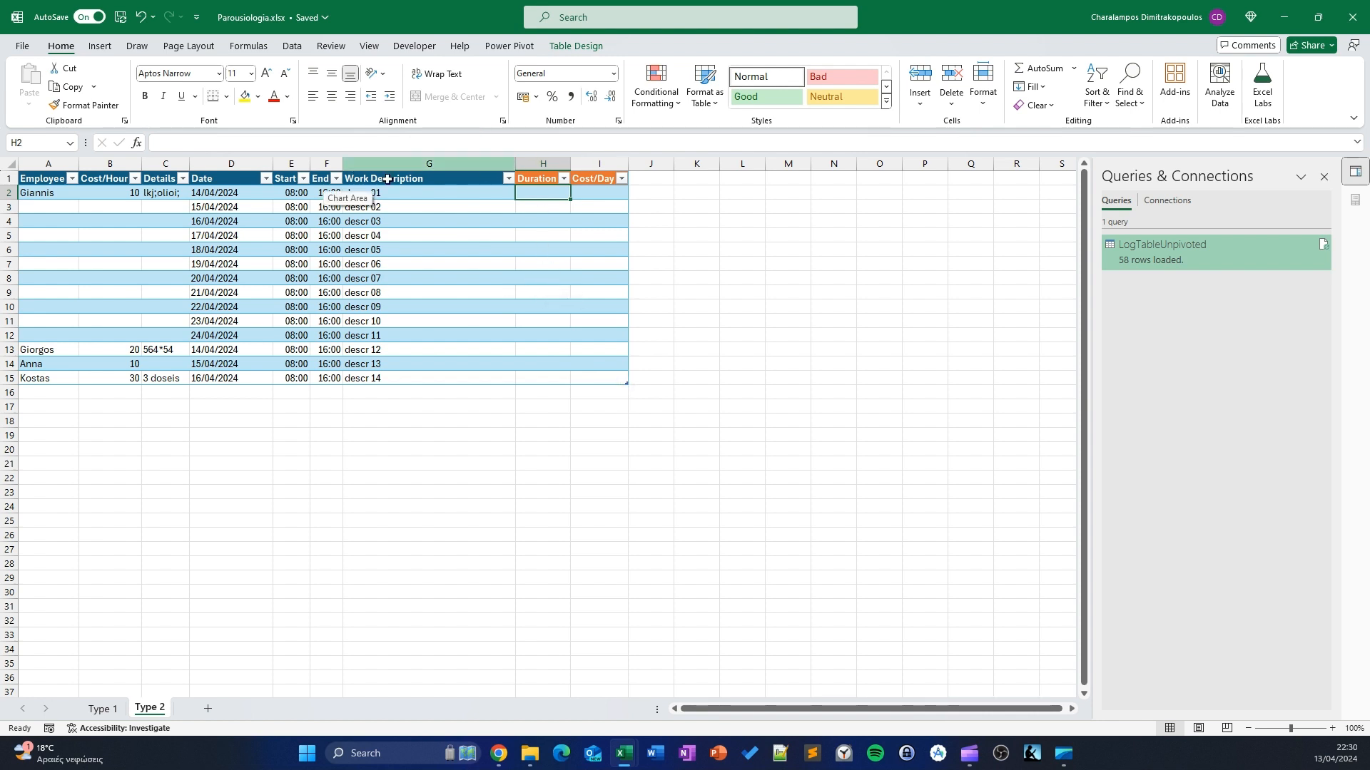
click(293, 195)
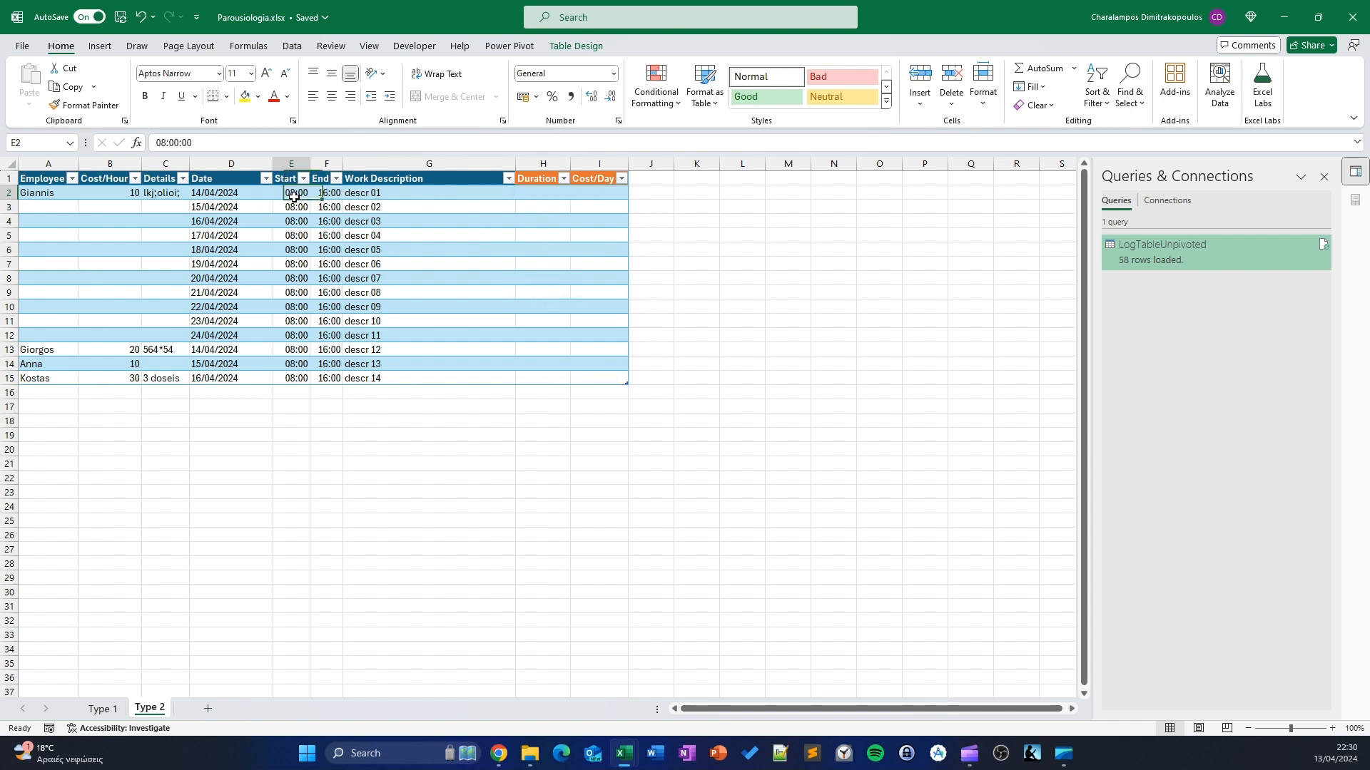
click(343, 191)
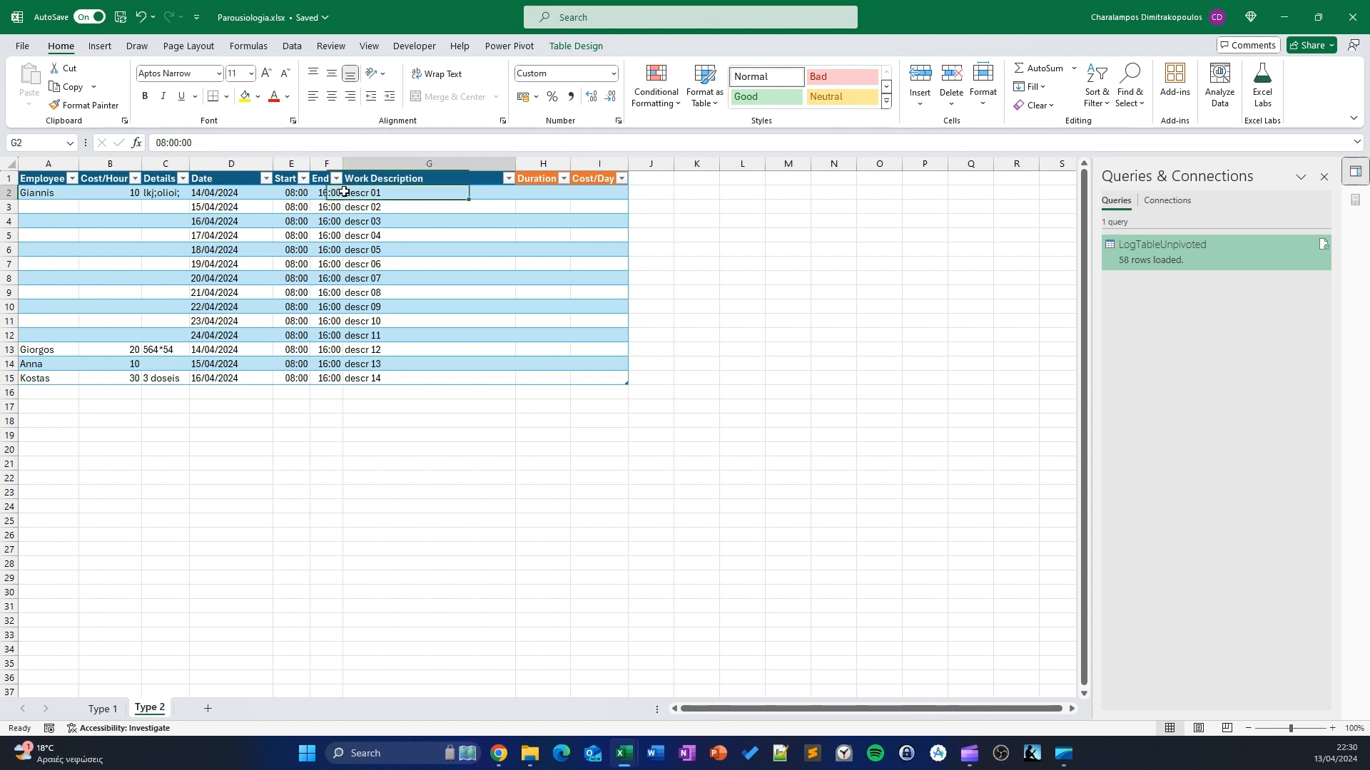
click(302, 201)
click(303, 179)
click(540, 239)
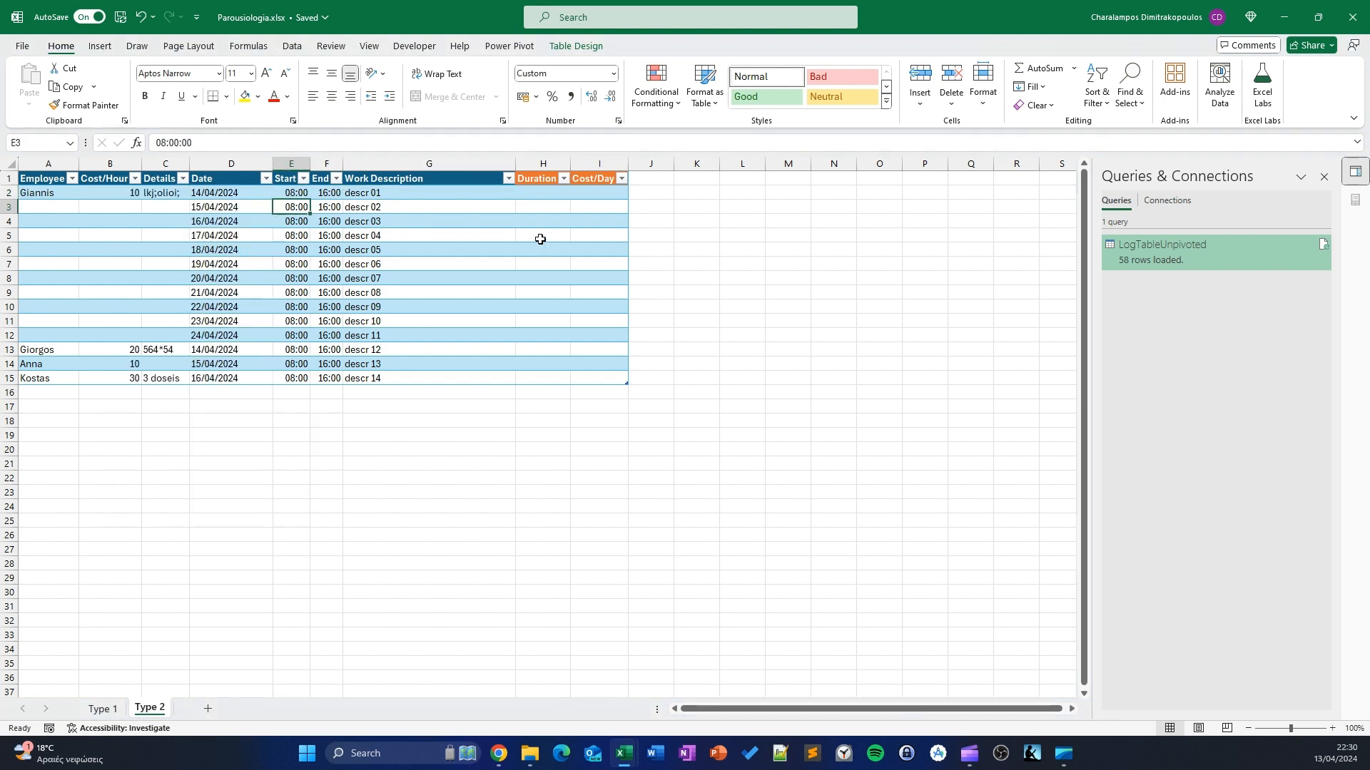
click(542, 191)
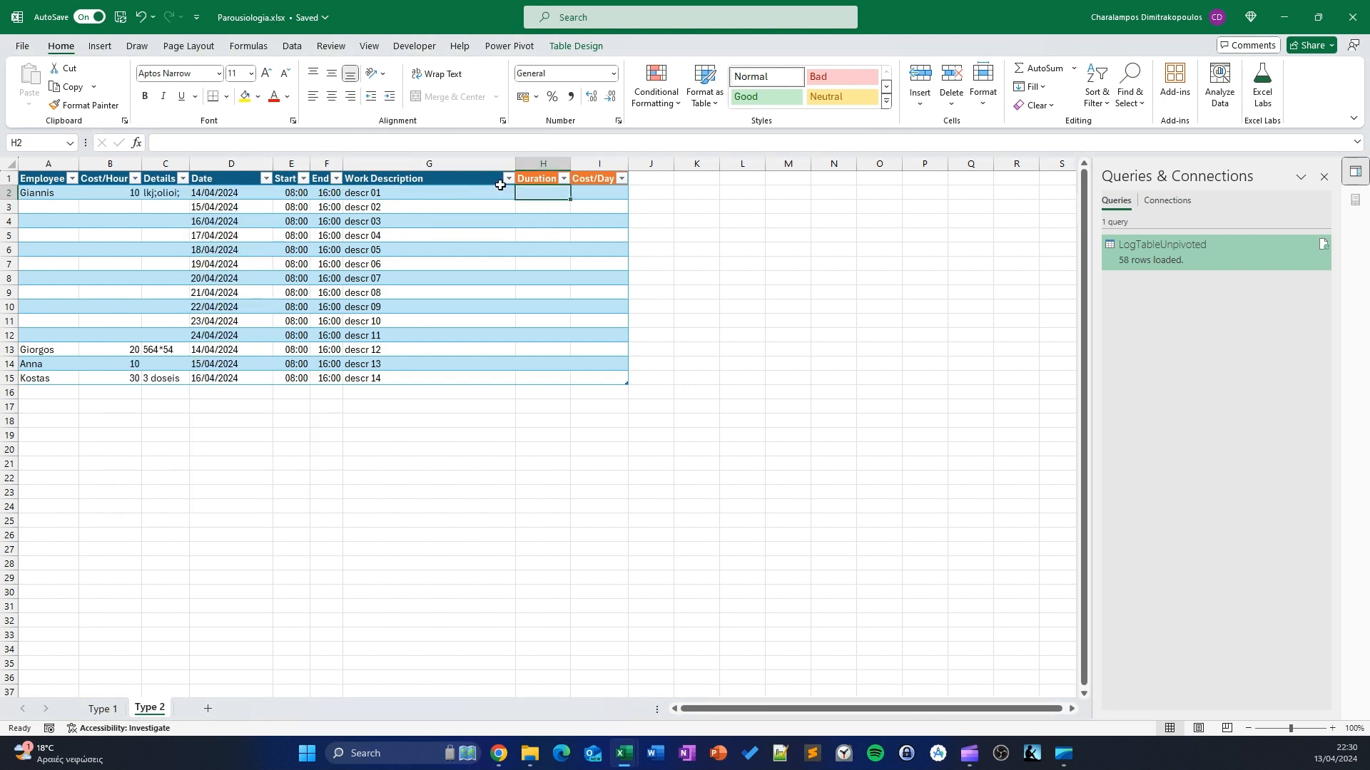
text(=)
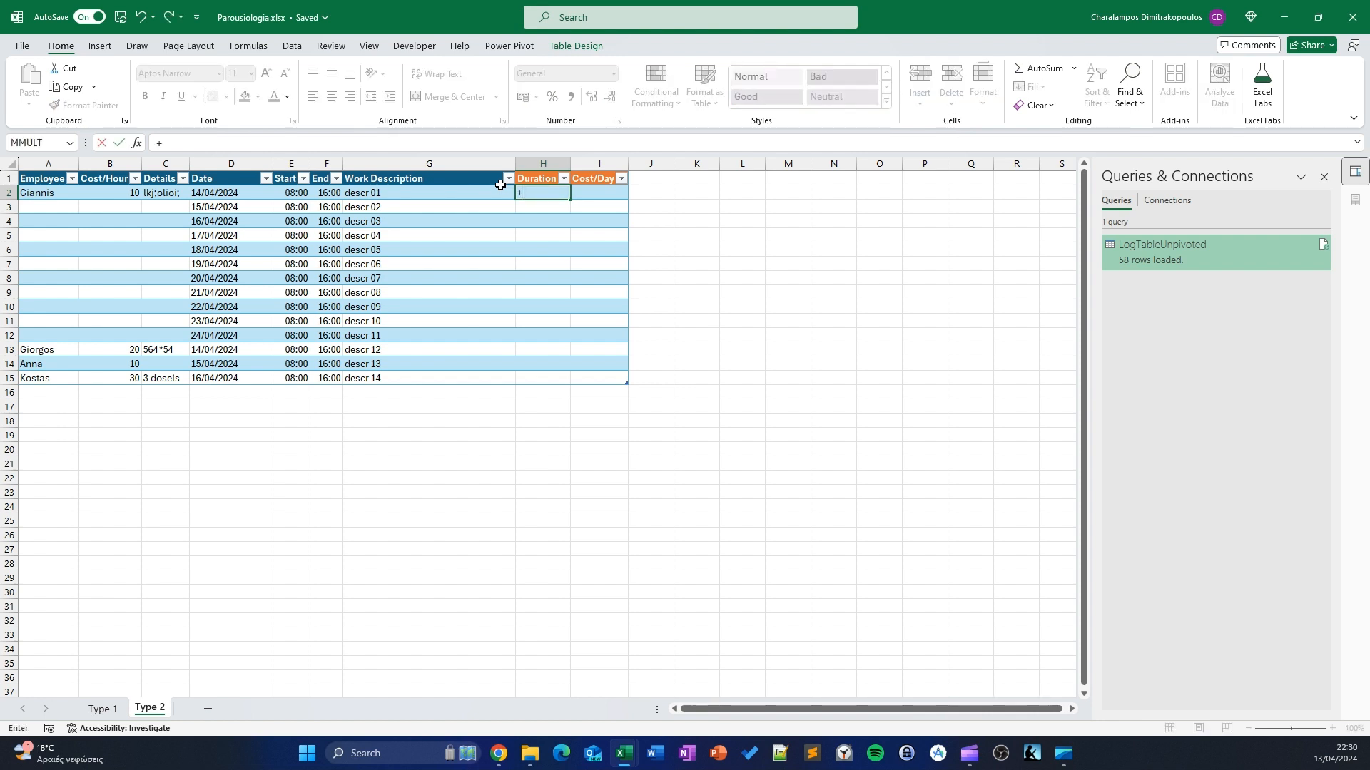
key(BackSpace)
text(==)
click(323, 193)
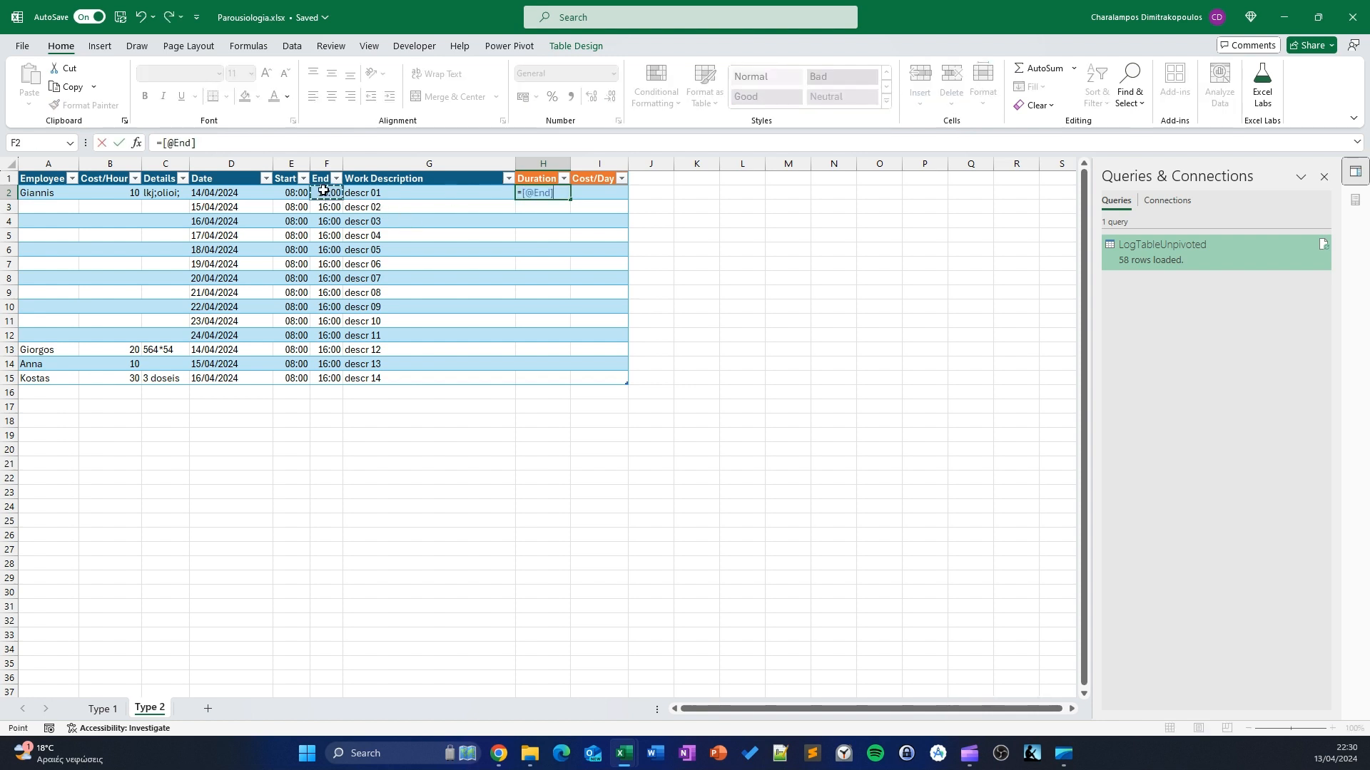
text(-)
click(300, 193)
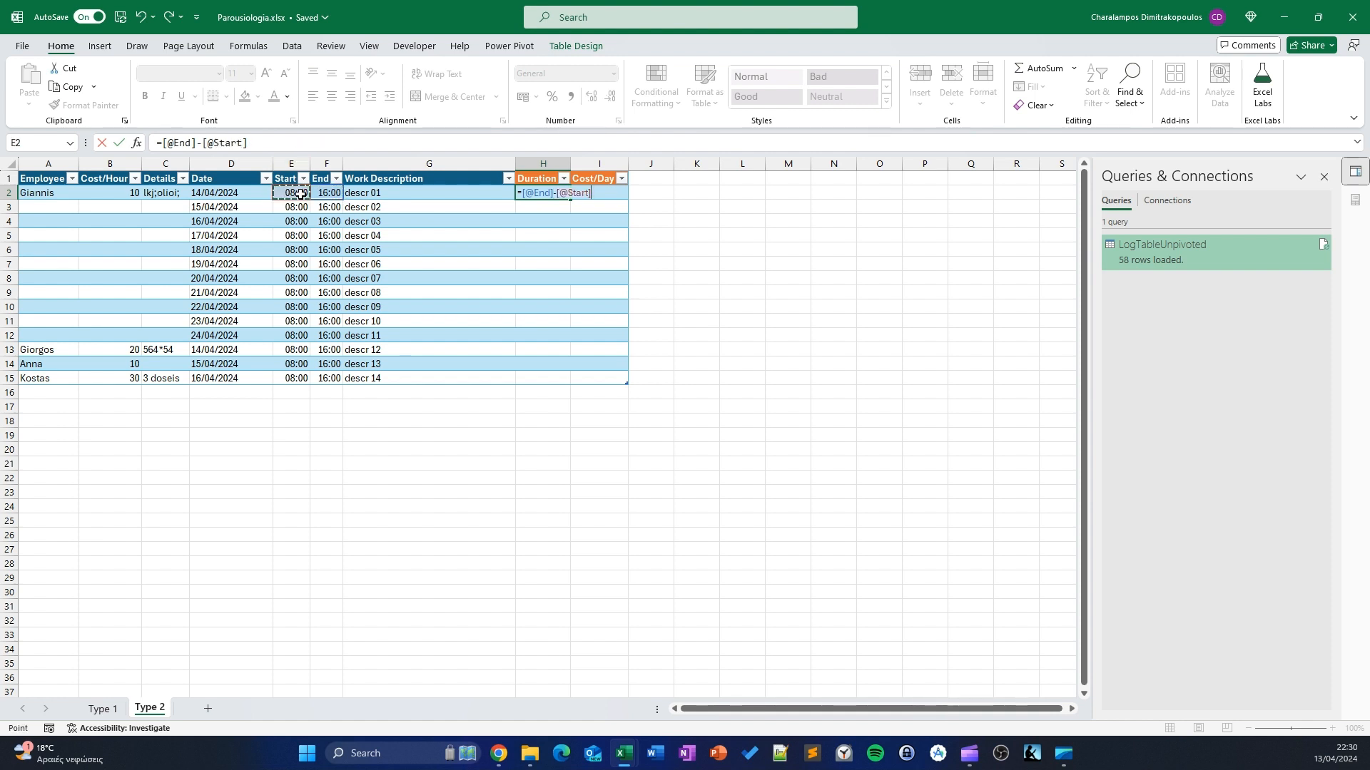
key(Return)
key(Return)
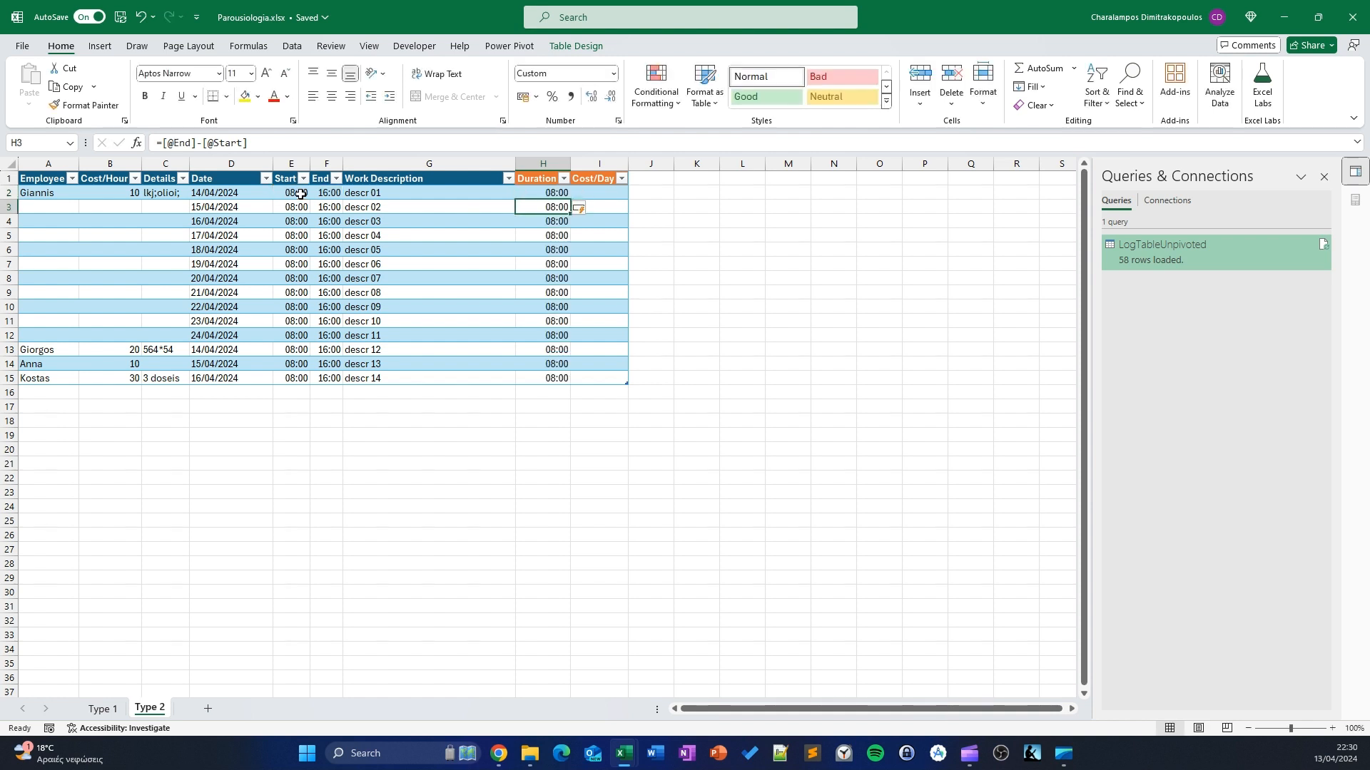
click(544, 174)
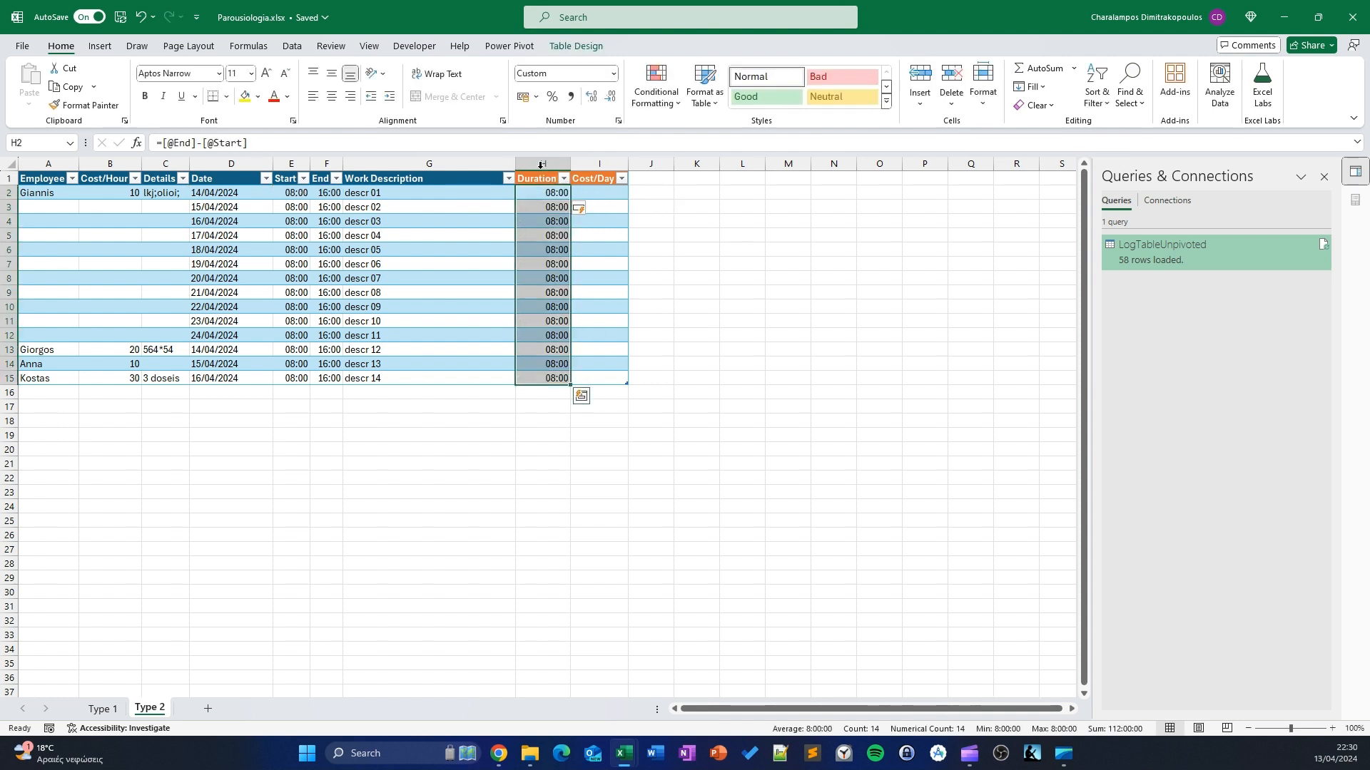
click(615, 75)
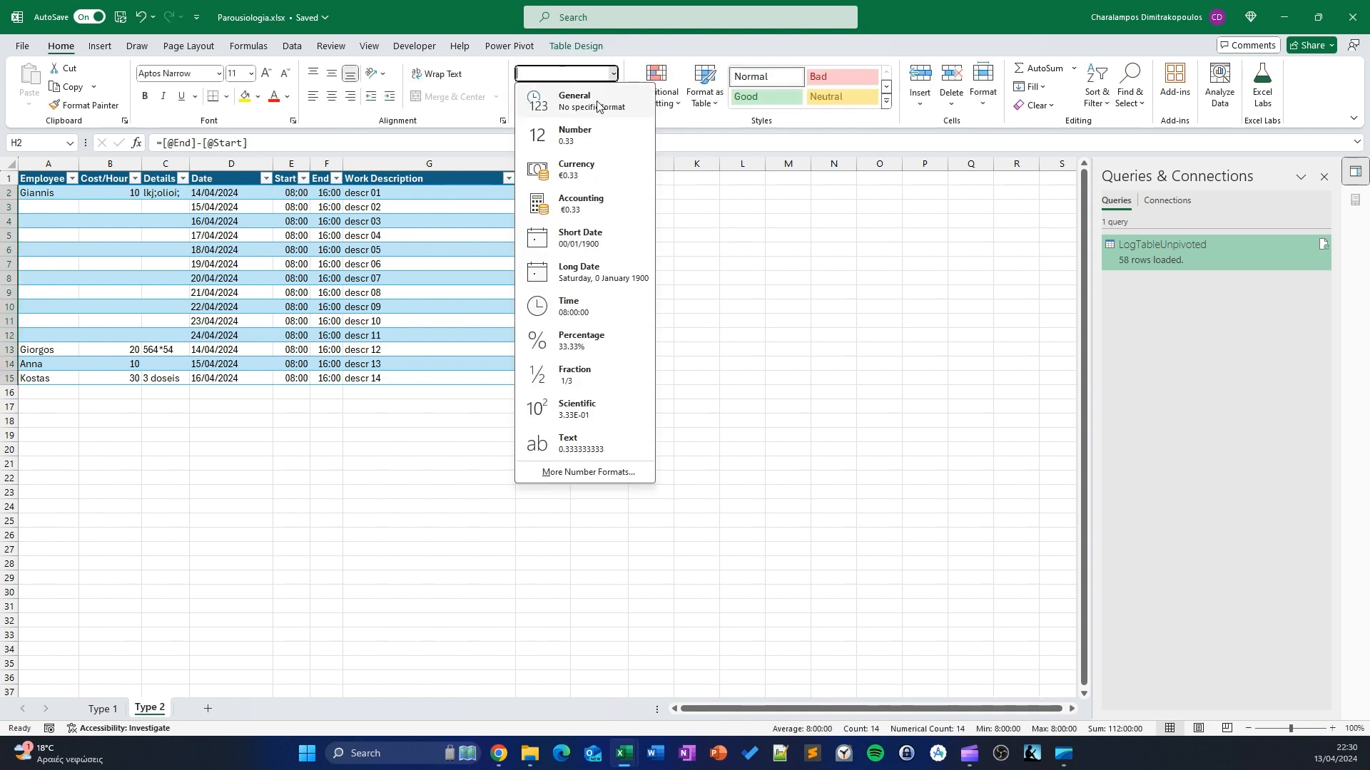
click(341, 285)
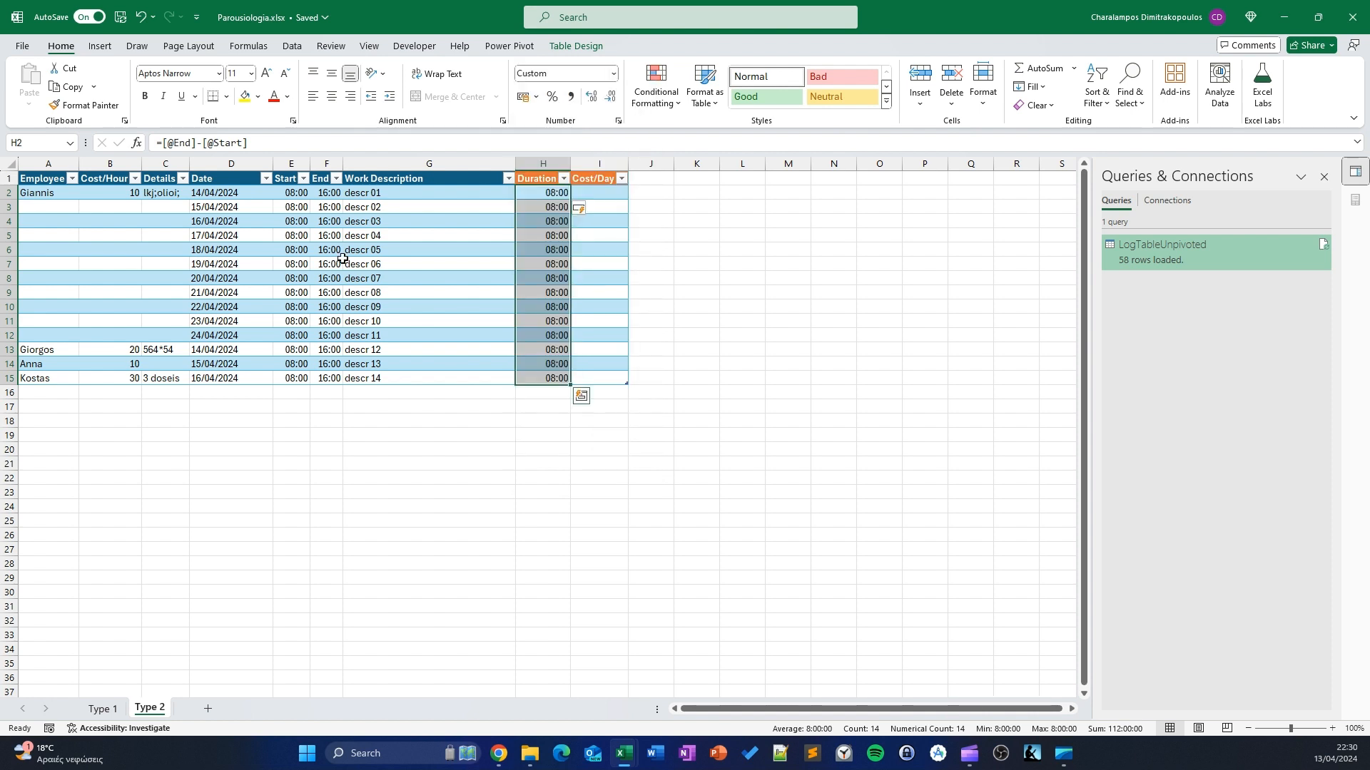
Change the end time of the first entry in F2 to 10:00
click(339, 200)
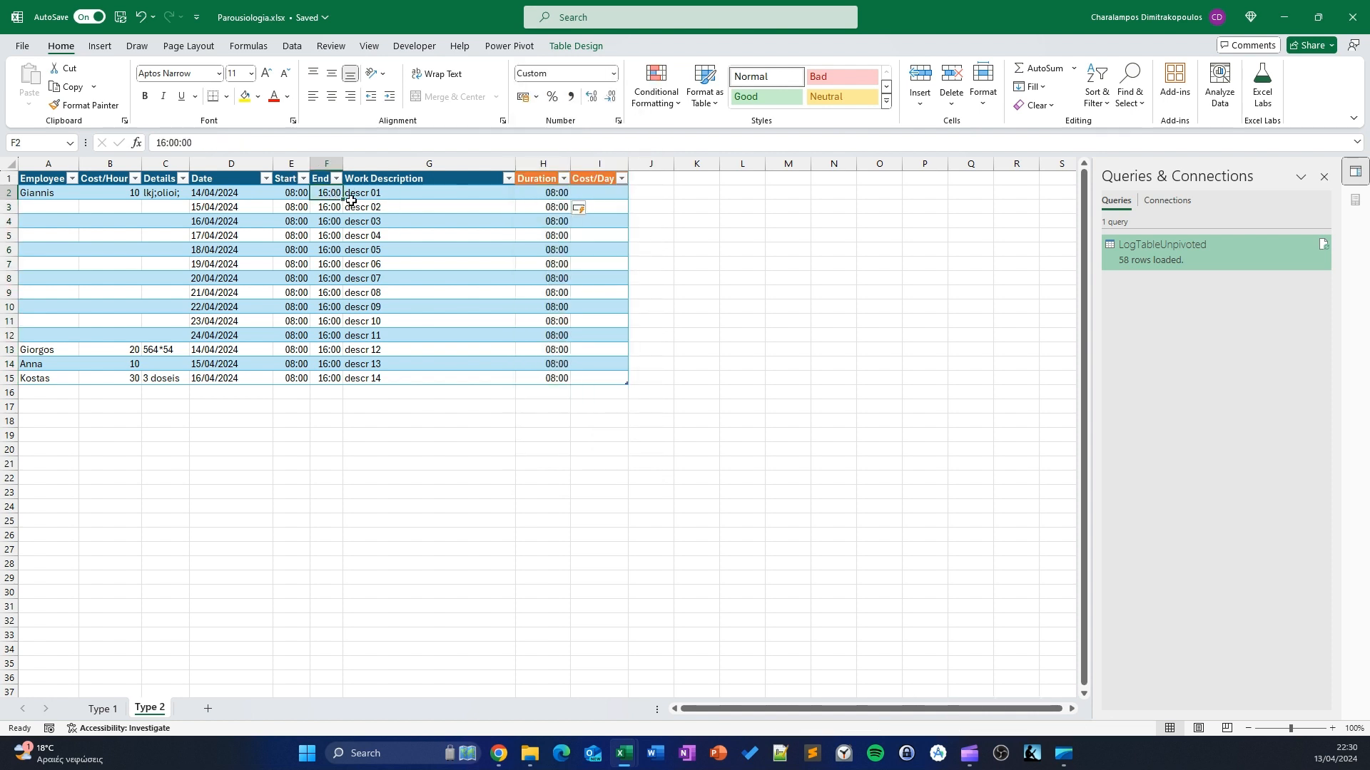
click(167, 143)
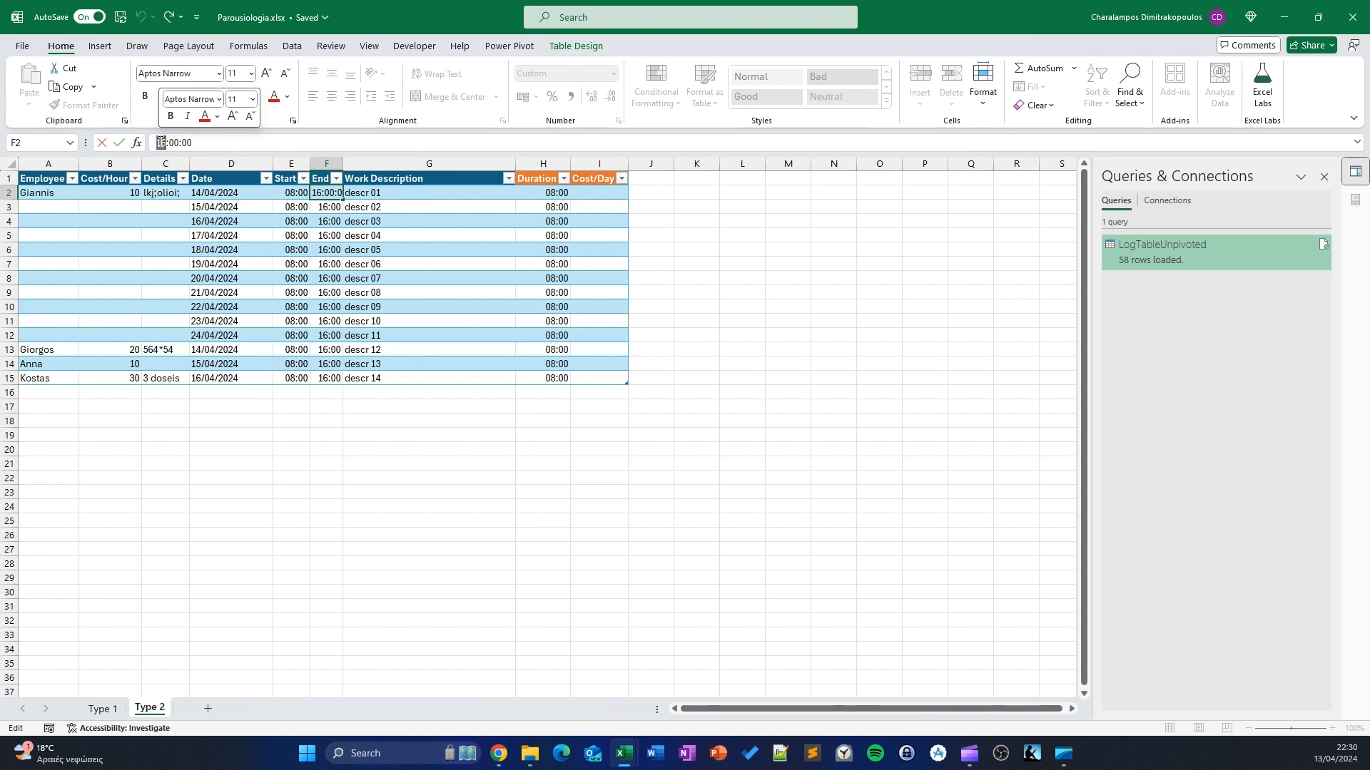
text(1)
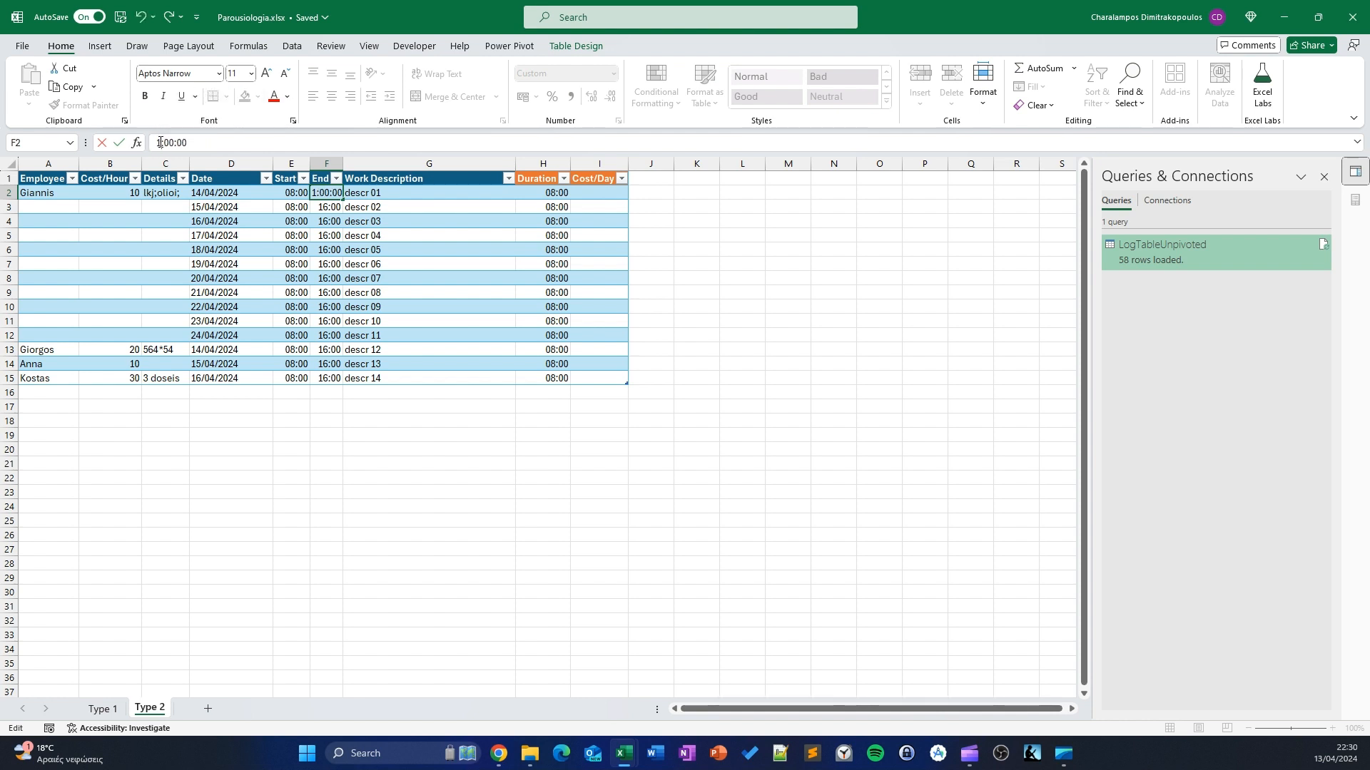
text(0)
key(Return)
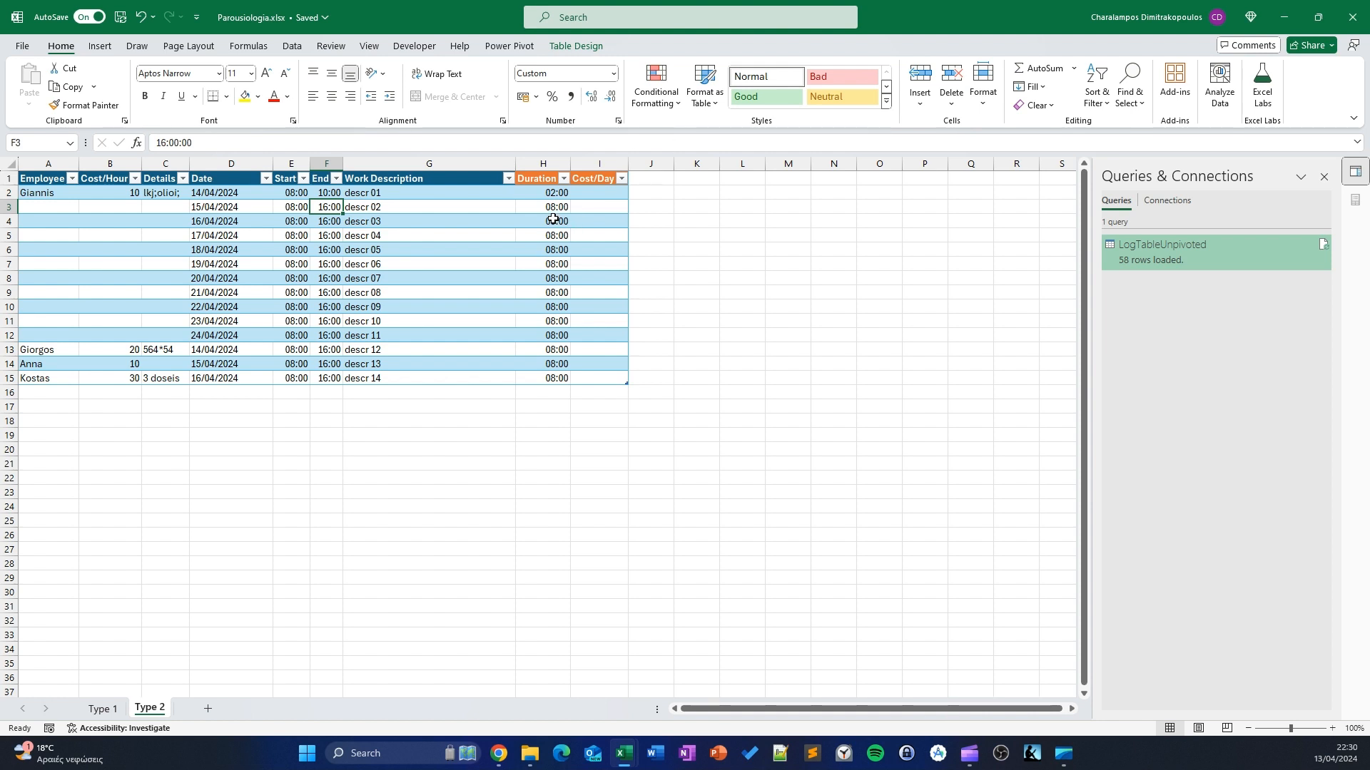
Add a totals row to the attendance table
drag(553, 193, 560, 364)
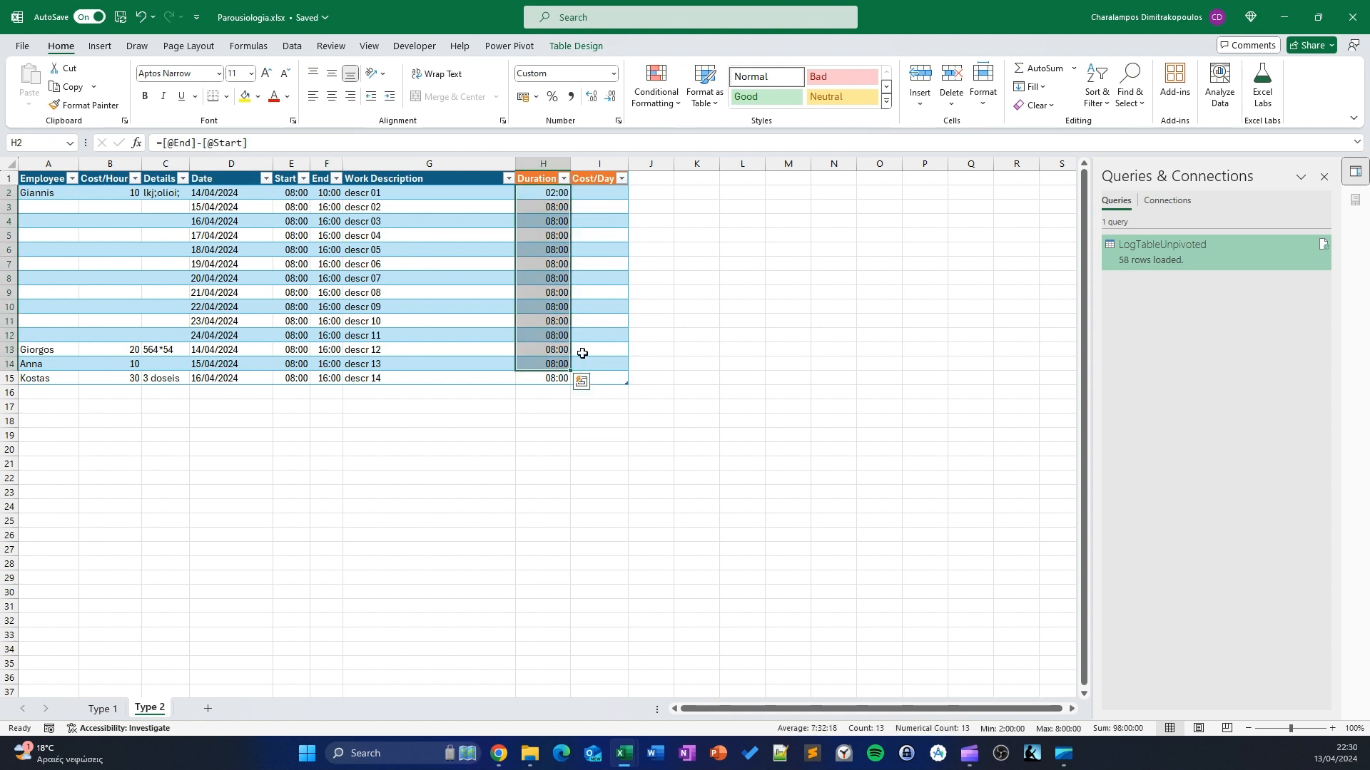
click(560, 380)
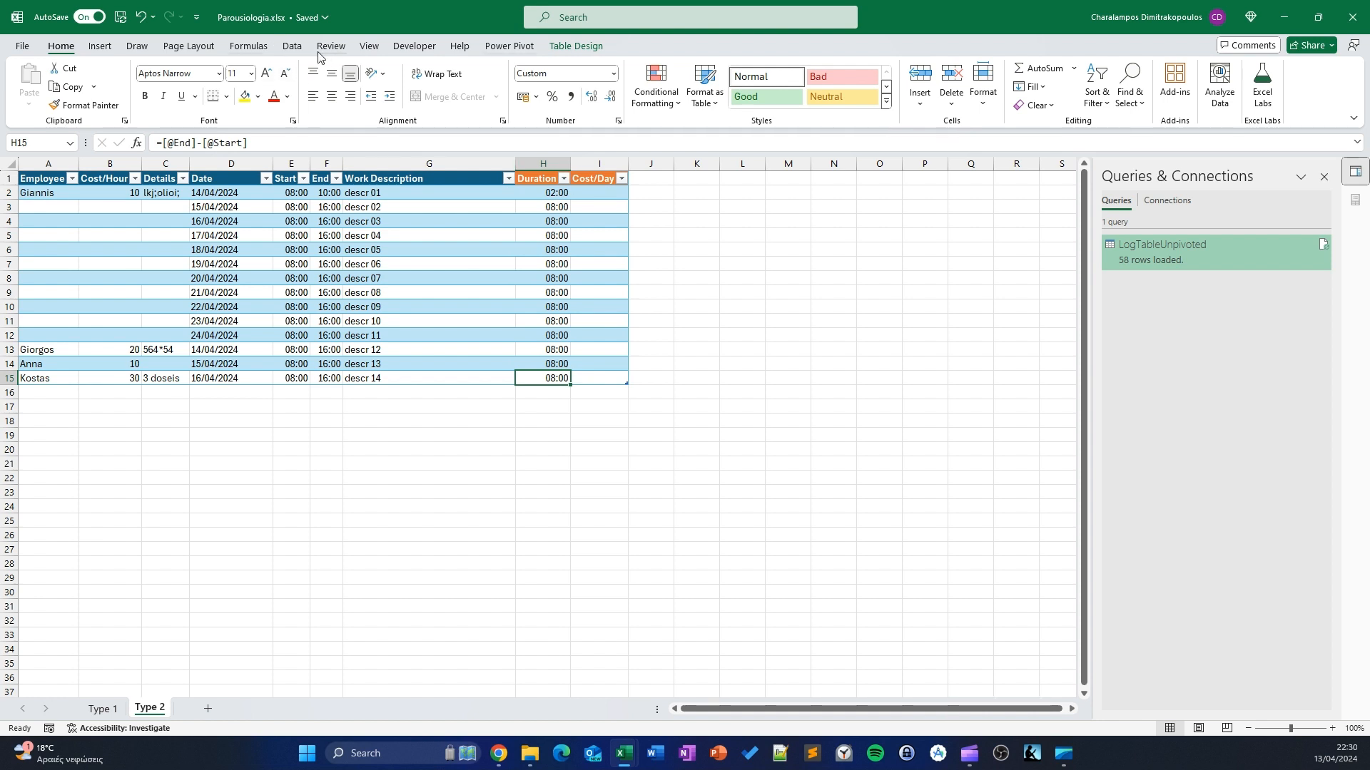
click(290, 47)
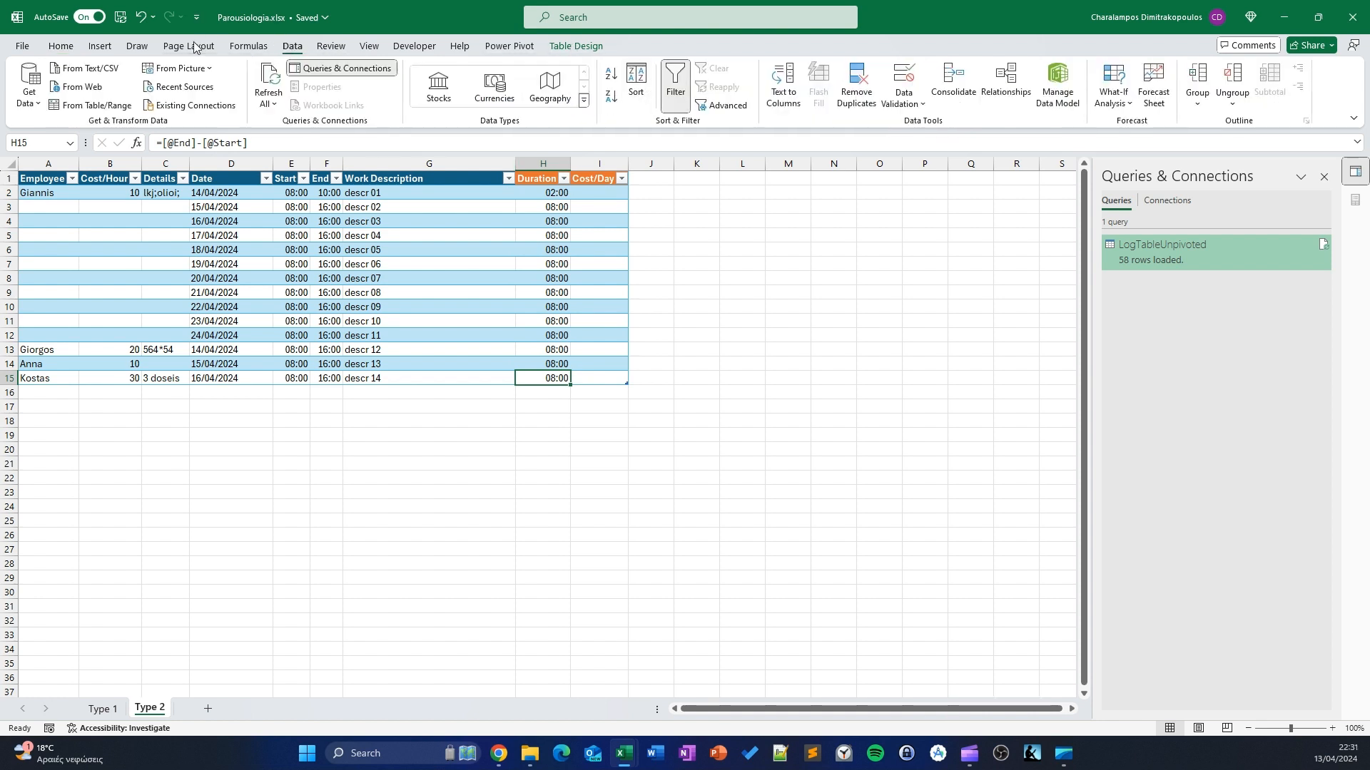
right_click(411, 294)
mouse_move(530, 537)
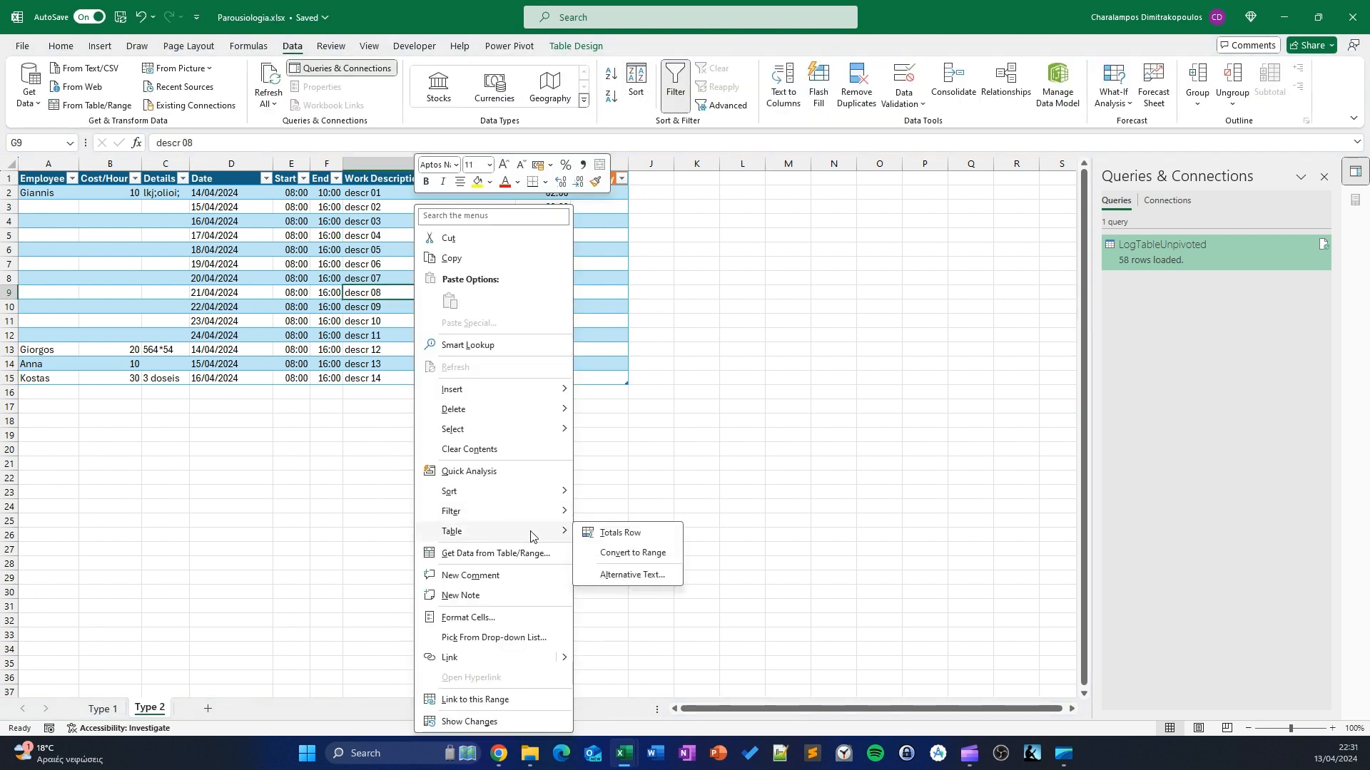
click(620, 532)
Try a Sum total for the Duration column in H16, check it against the durations, and clear it again
click(562, 393)
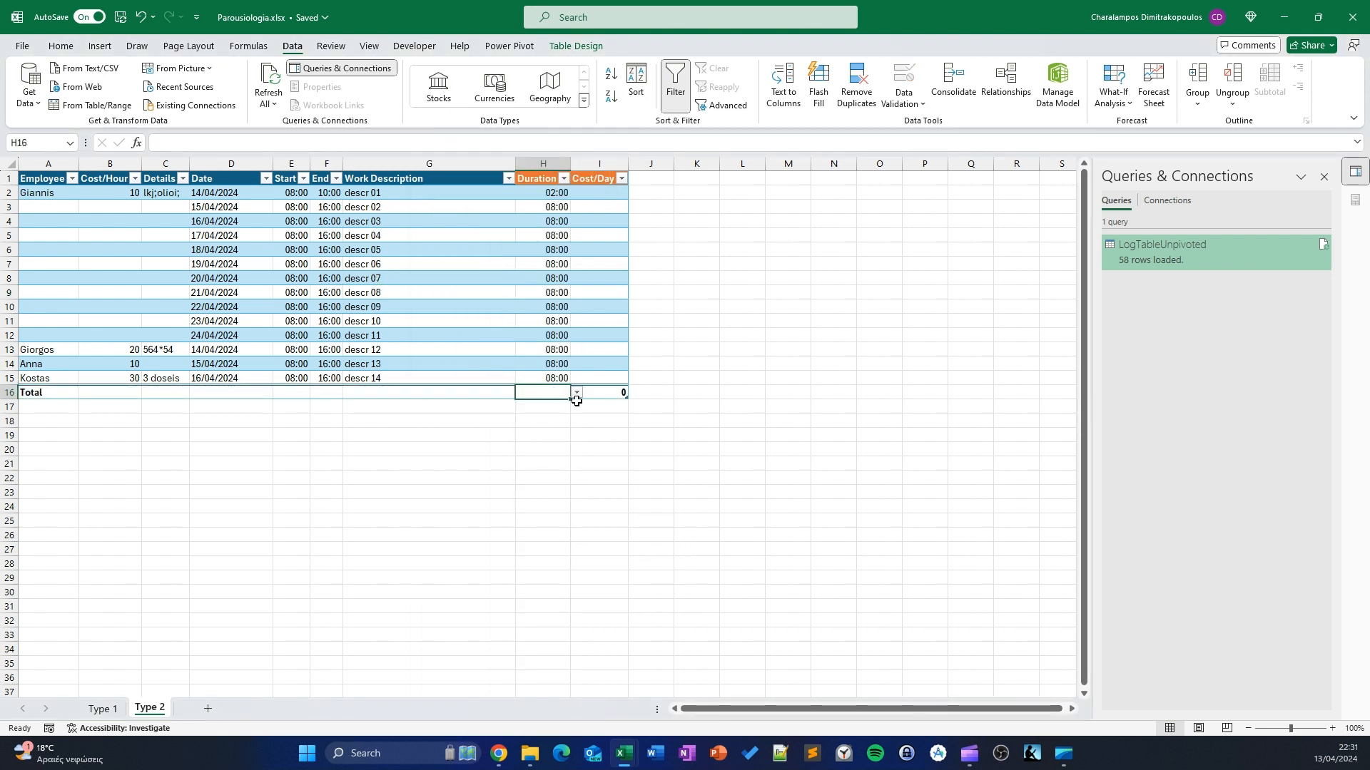
click(577, 394)
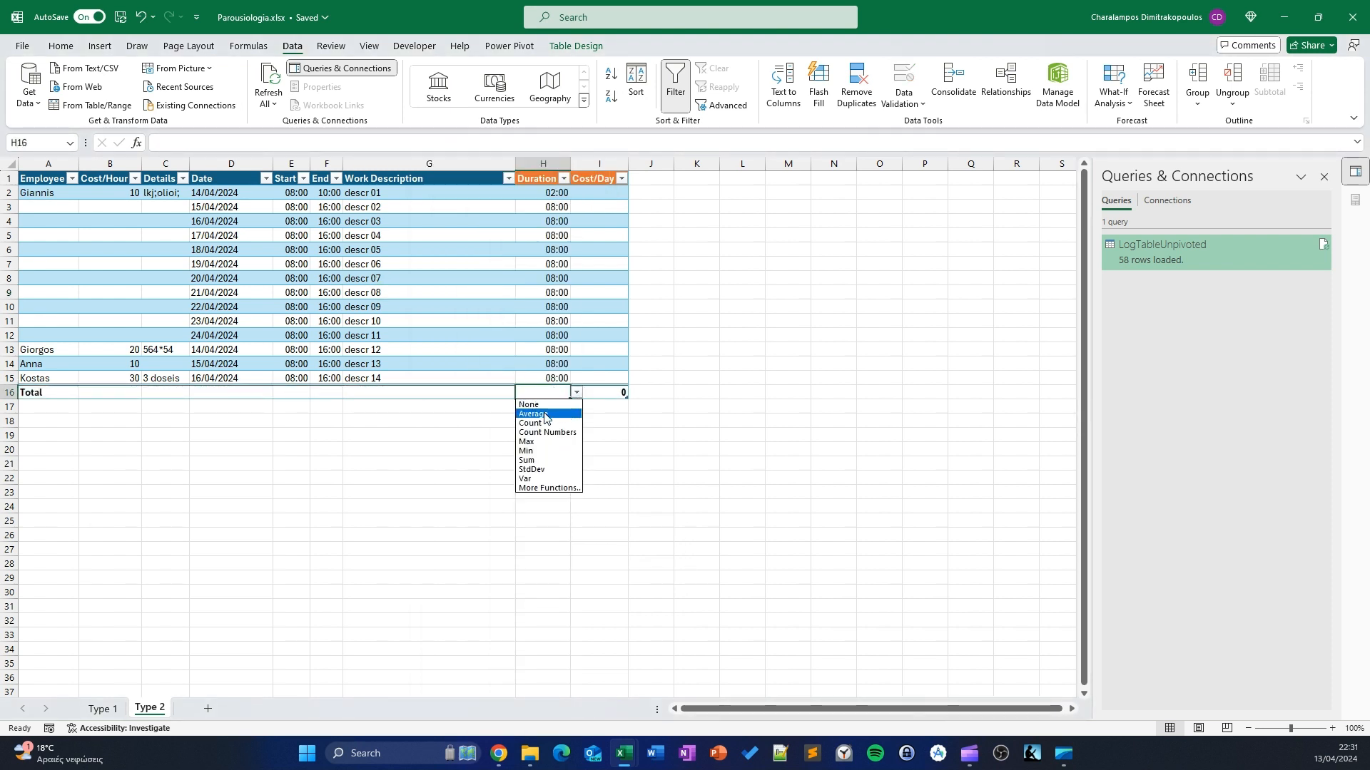
click(528, 460)
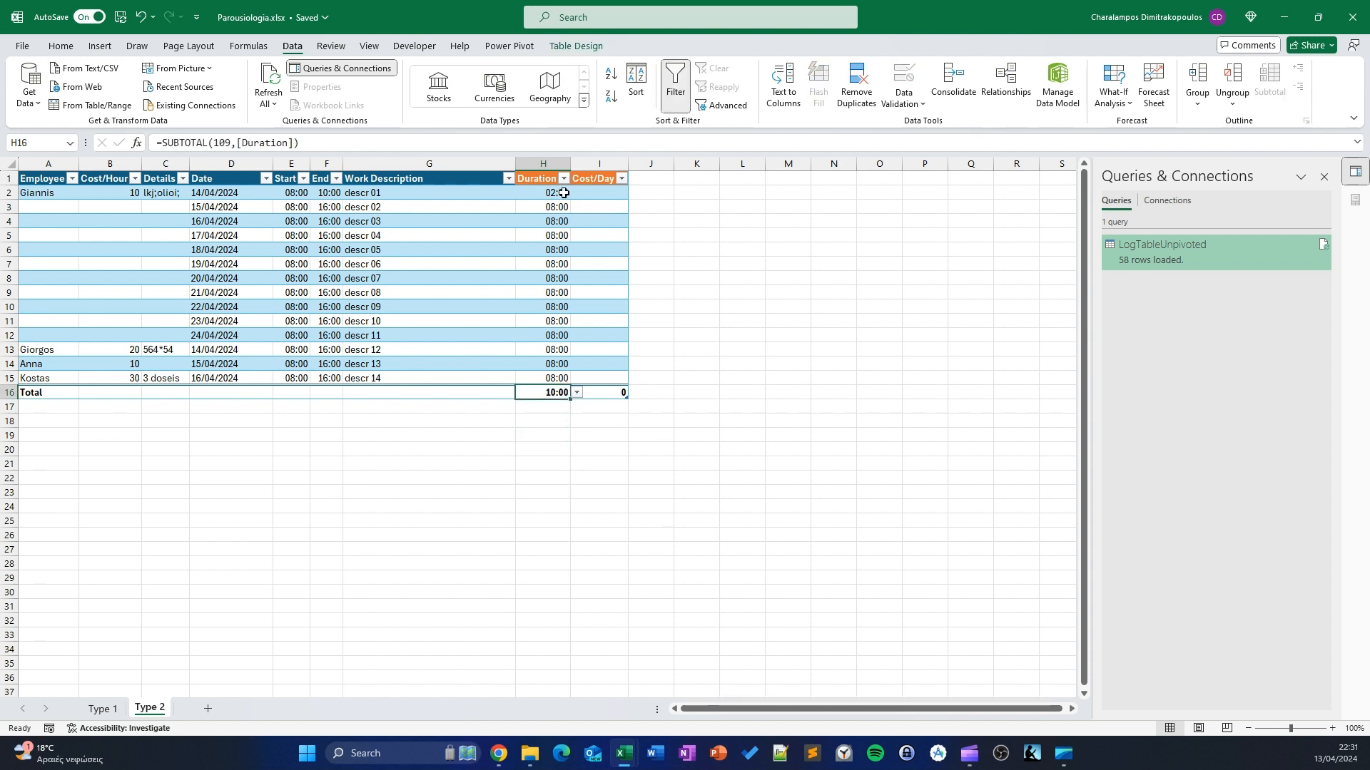
drag(561, 195, 562, 218)
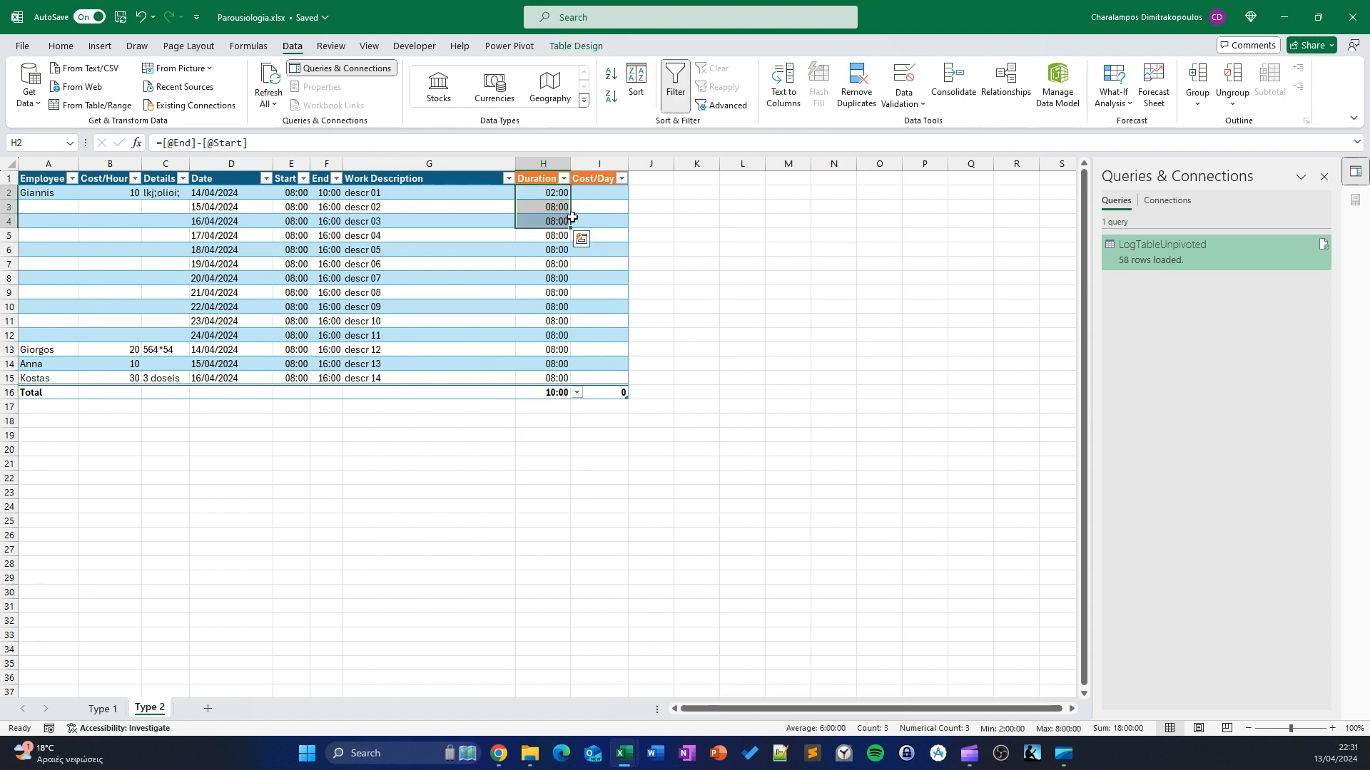
click(561, 205)
click(556, 392)
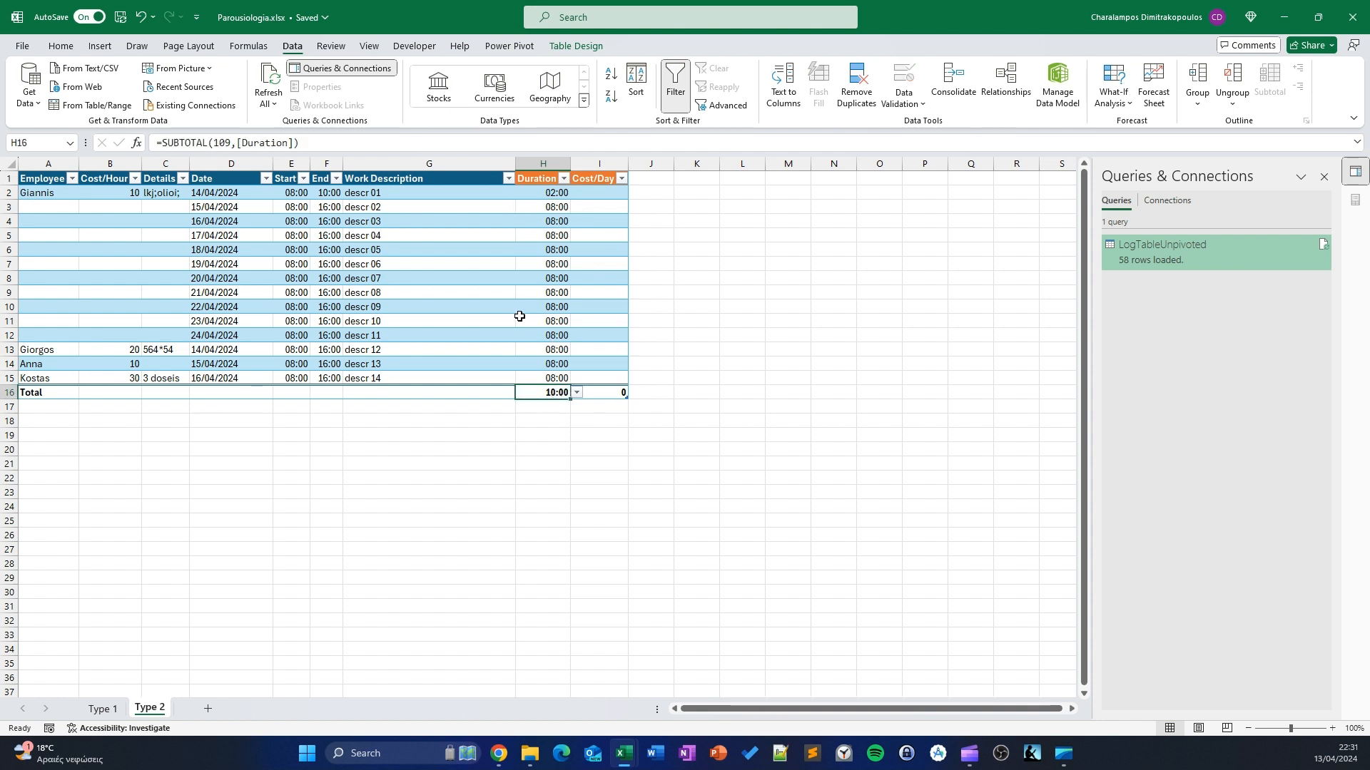
key(Delete)
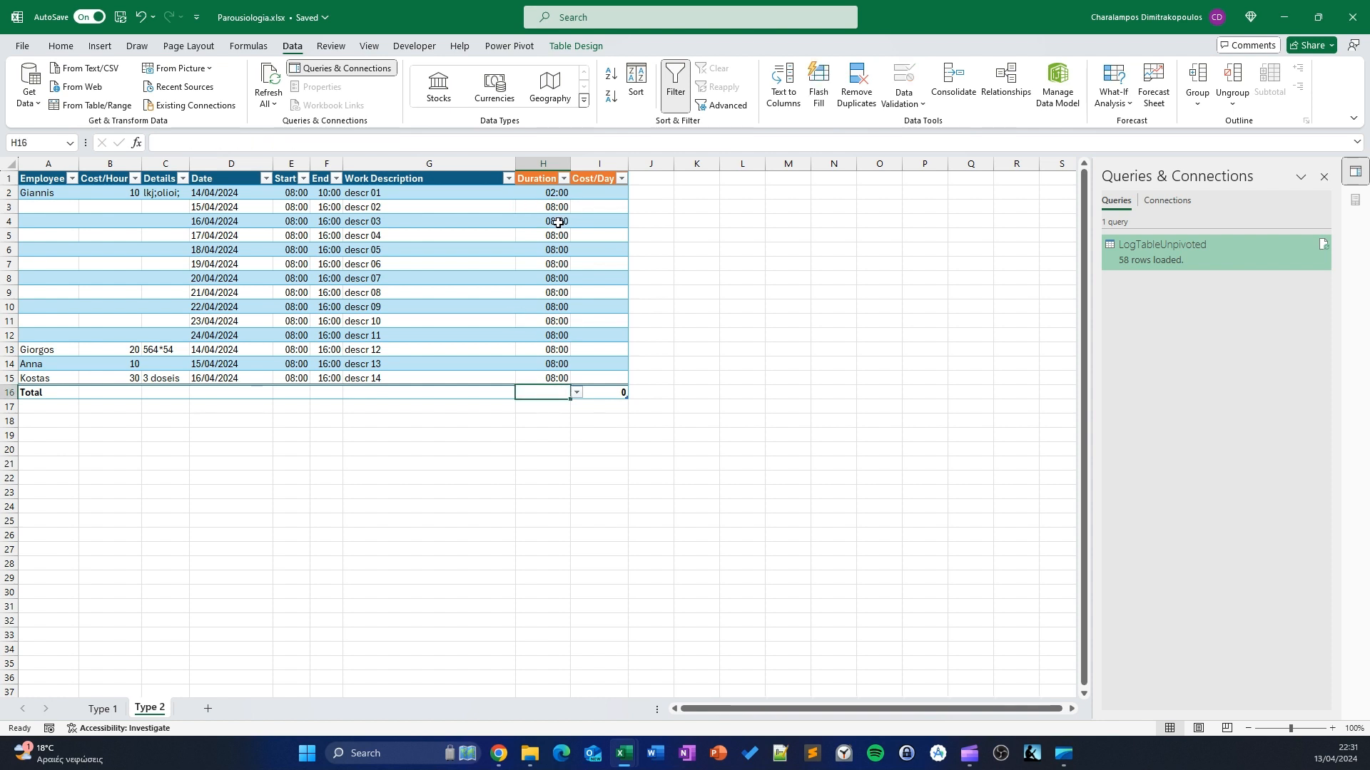
Set the Duration column's values to the General number format
click(549, 173)
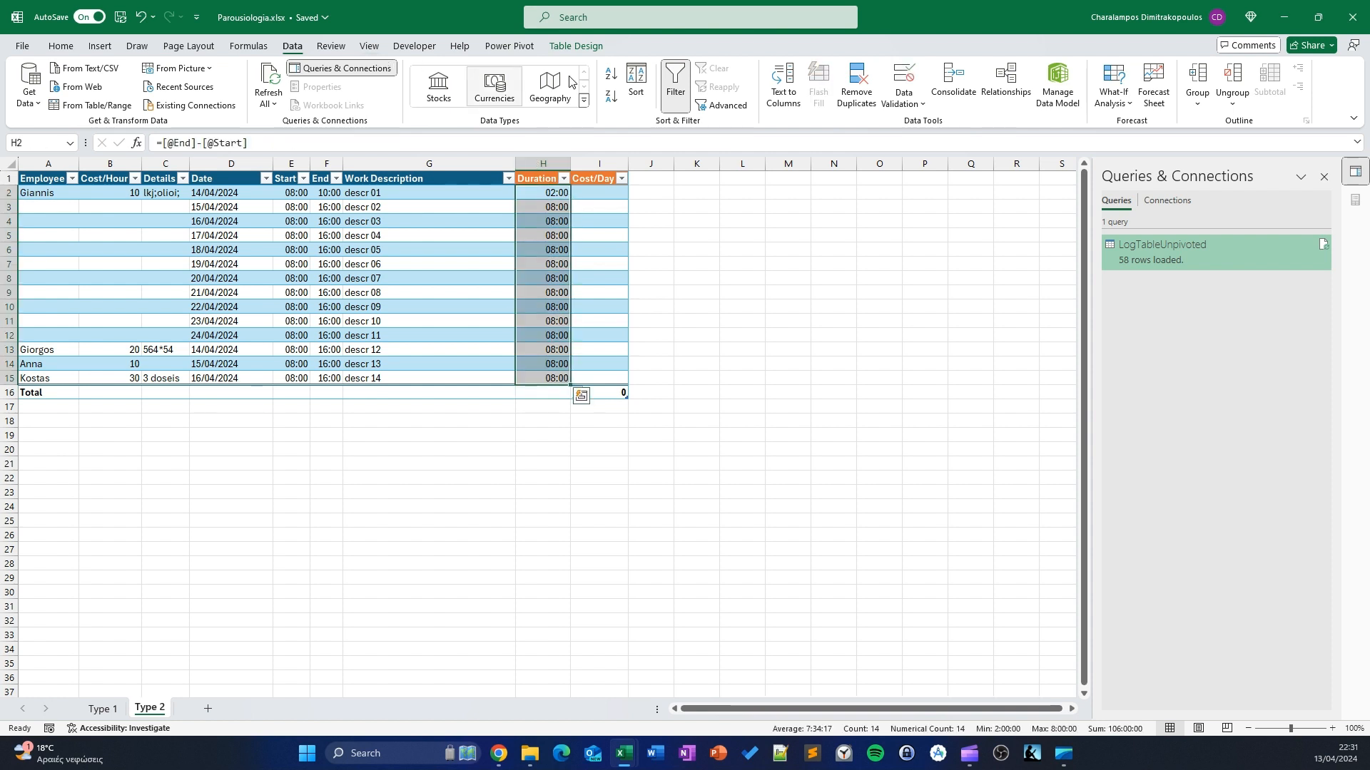
click(58, 49)
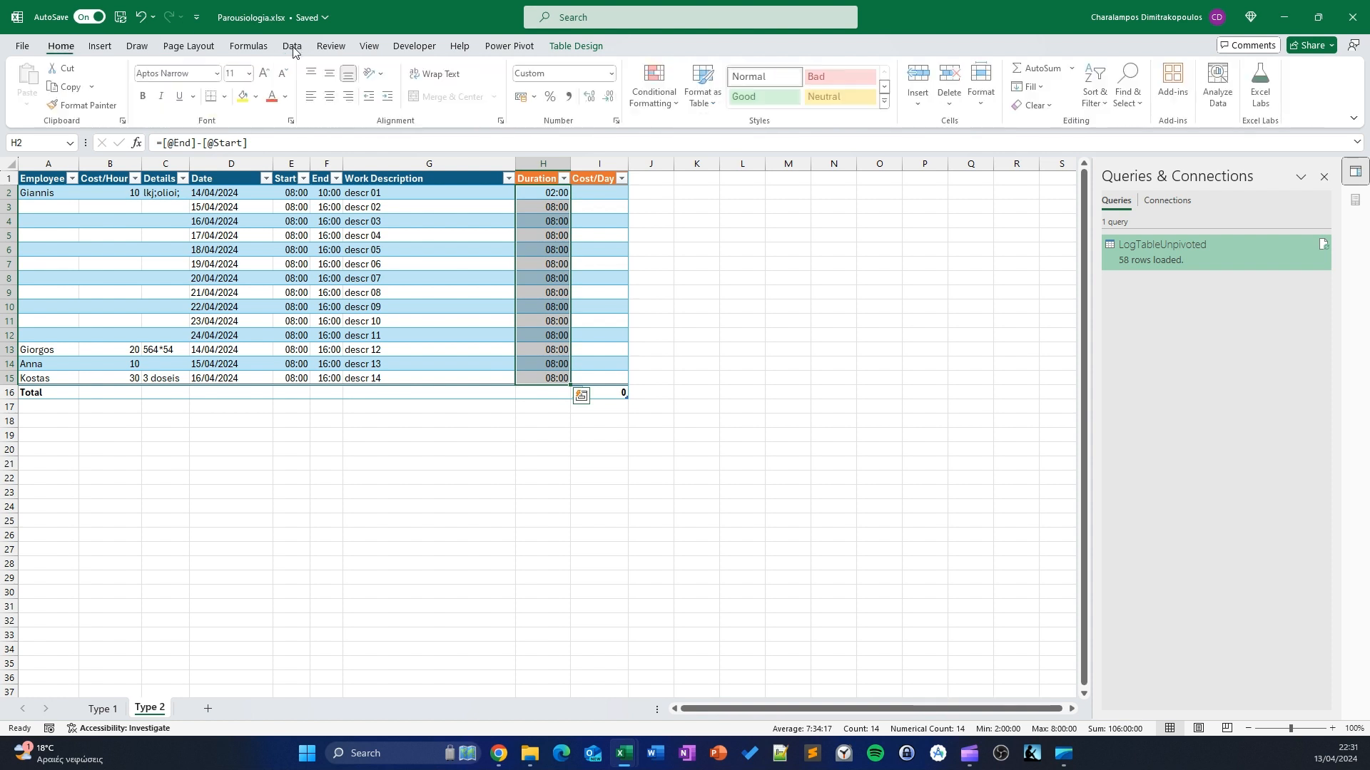
click(614, 74)
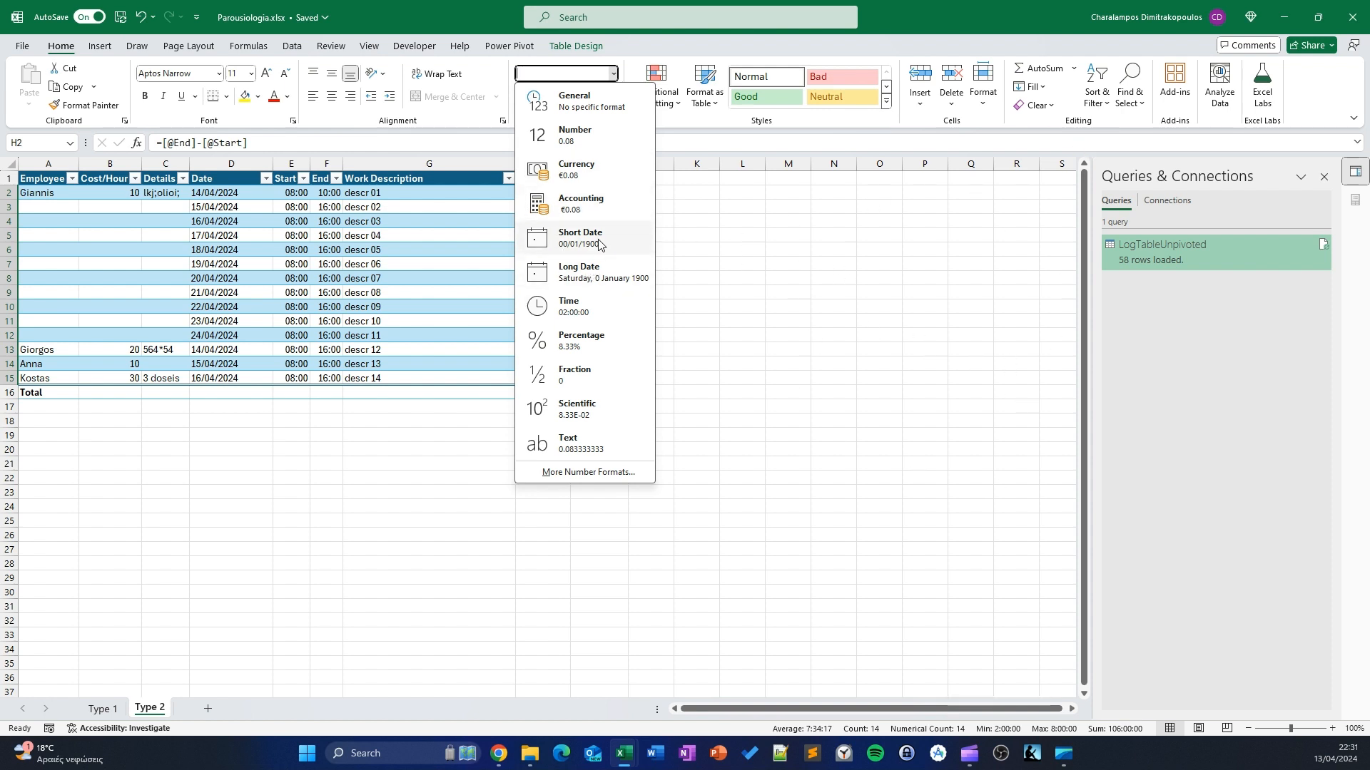
click(773, 308)
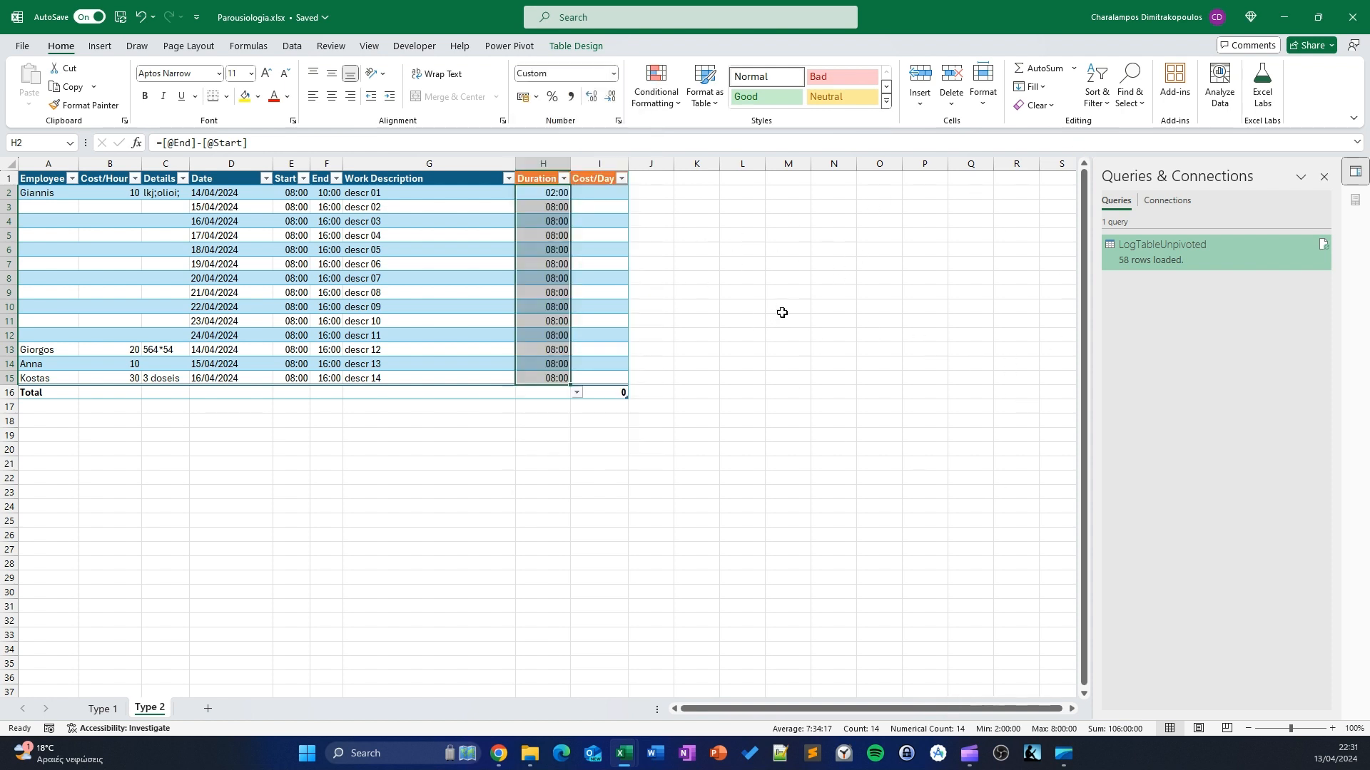
click(613, 73)
click(602, 96)
click(773, 310)
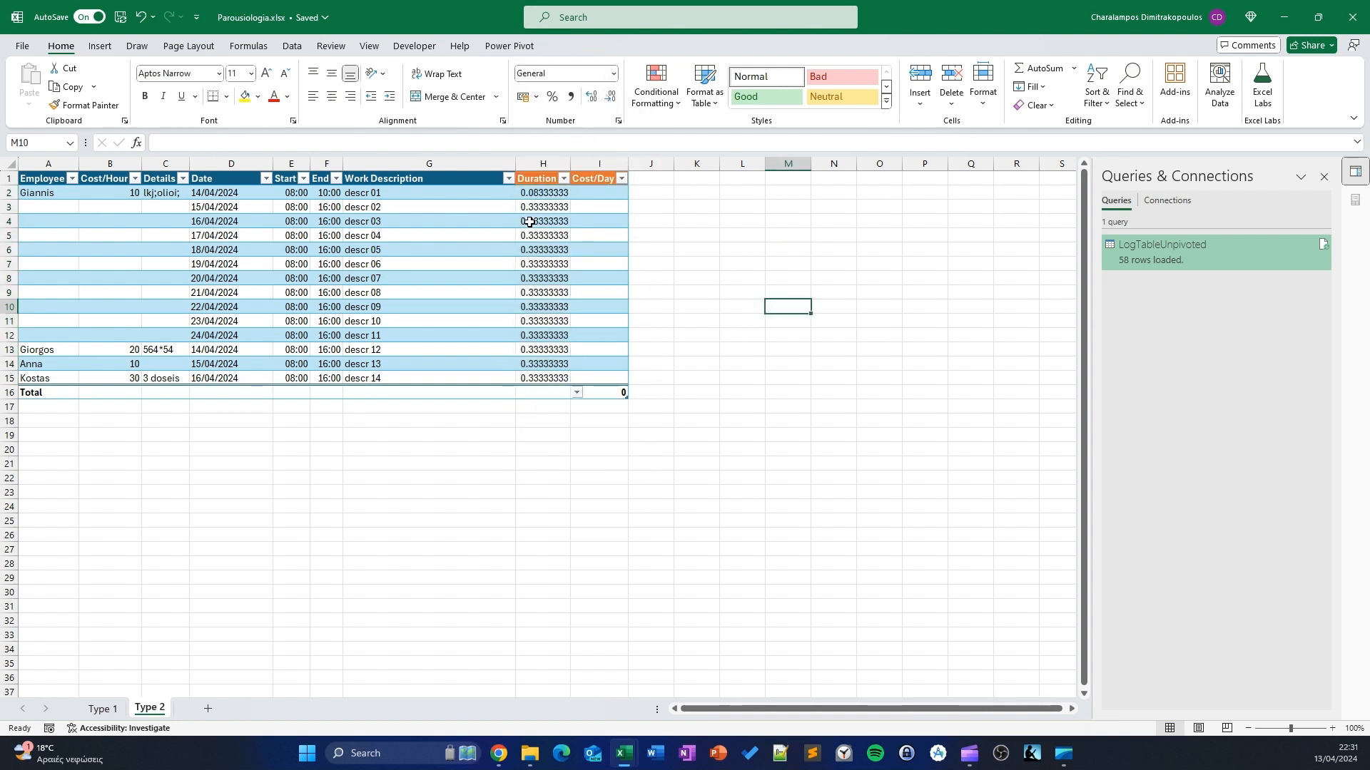
click(540, 187)
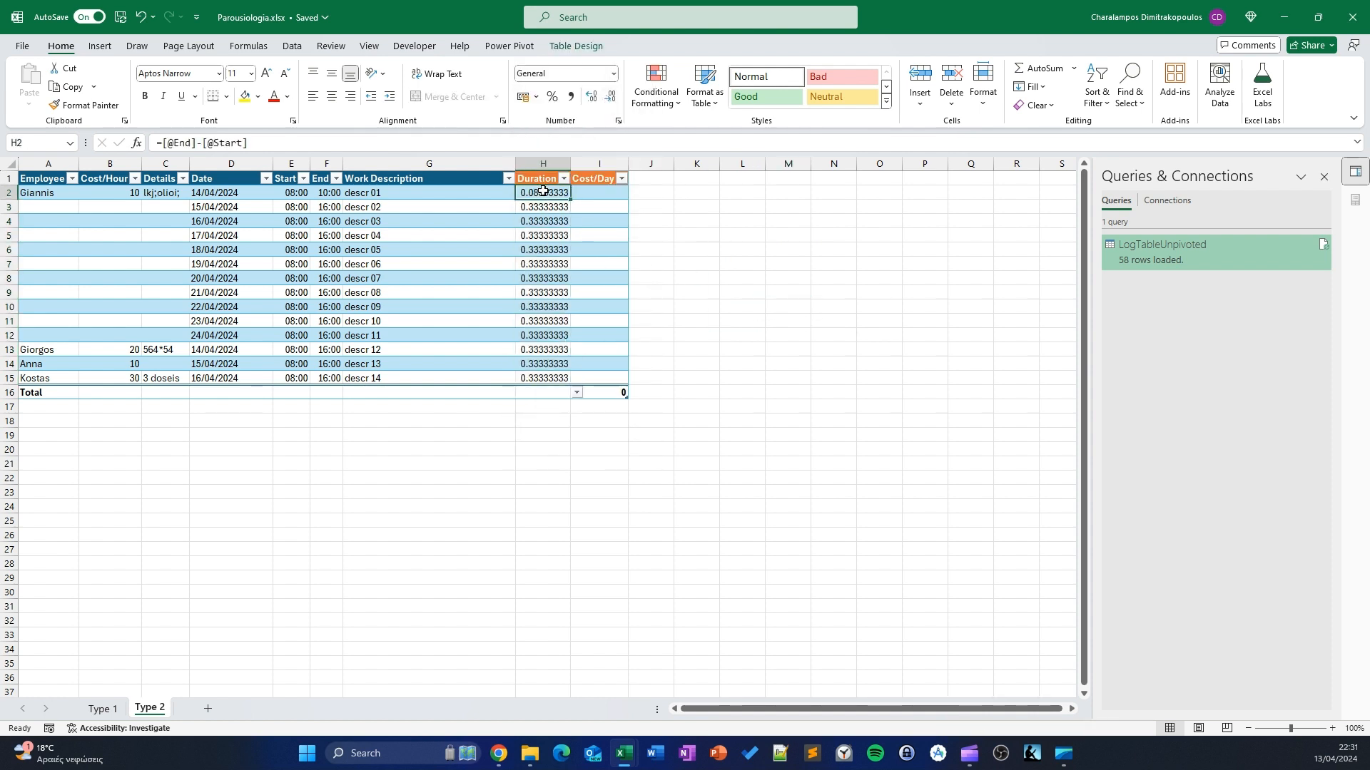
click(165, 145)
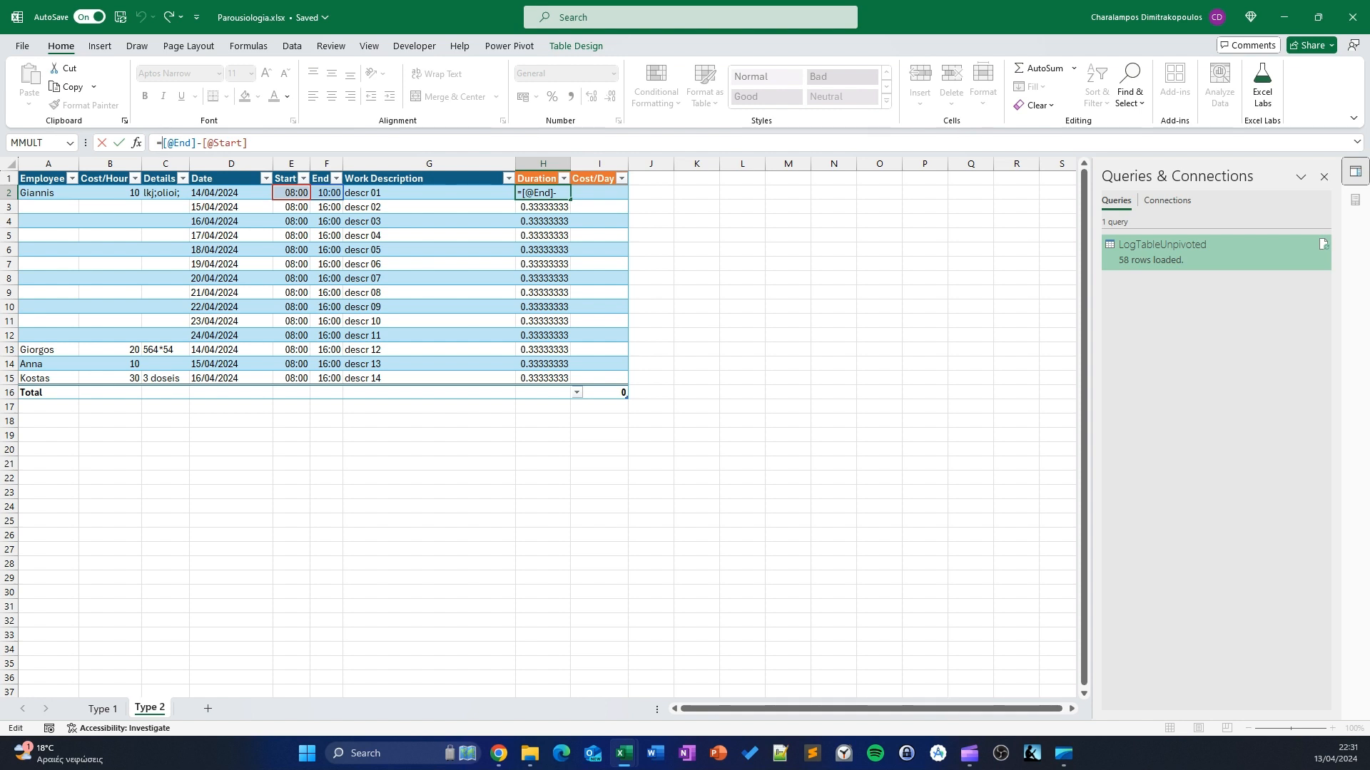
text(()
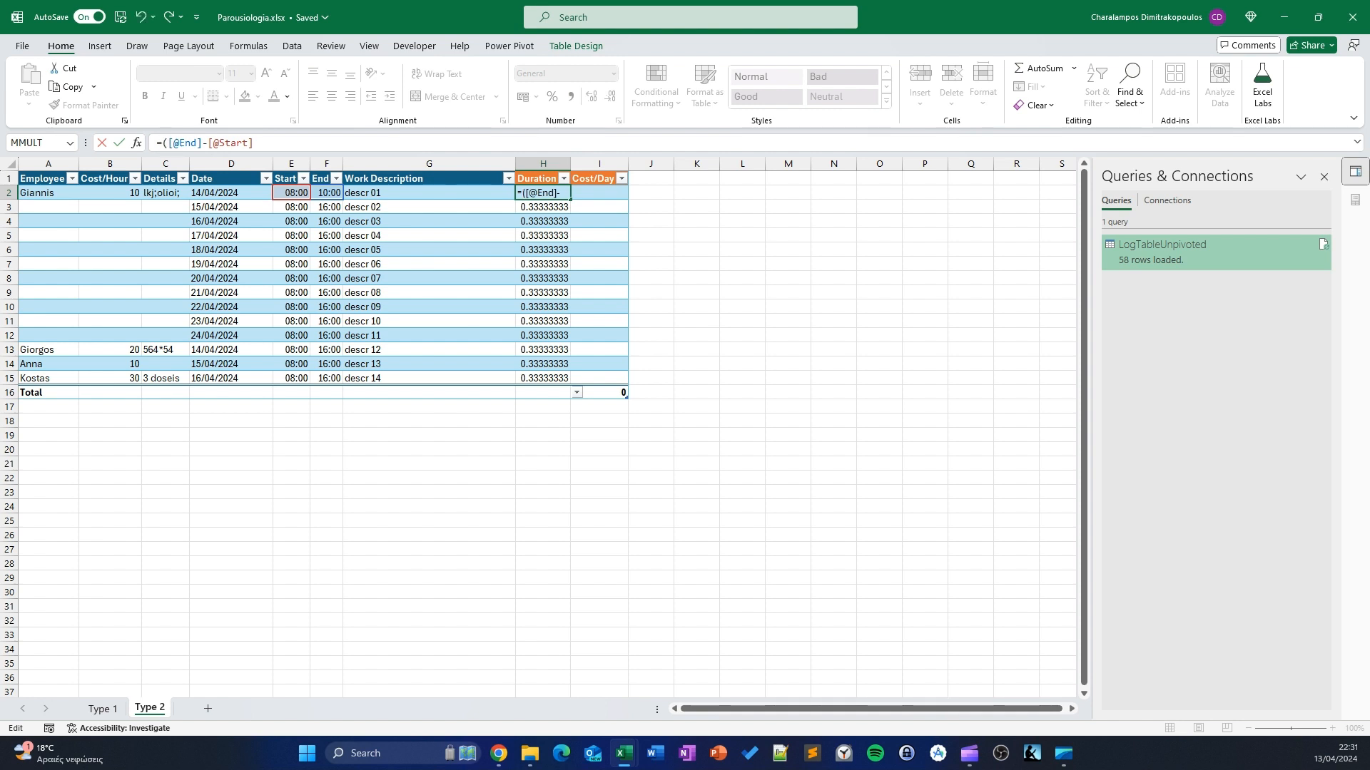
click(283, 143)
key(Return)
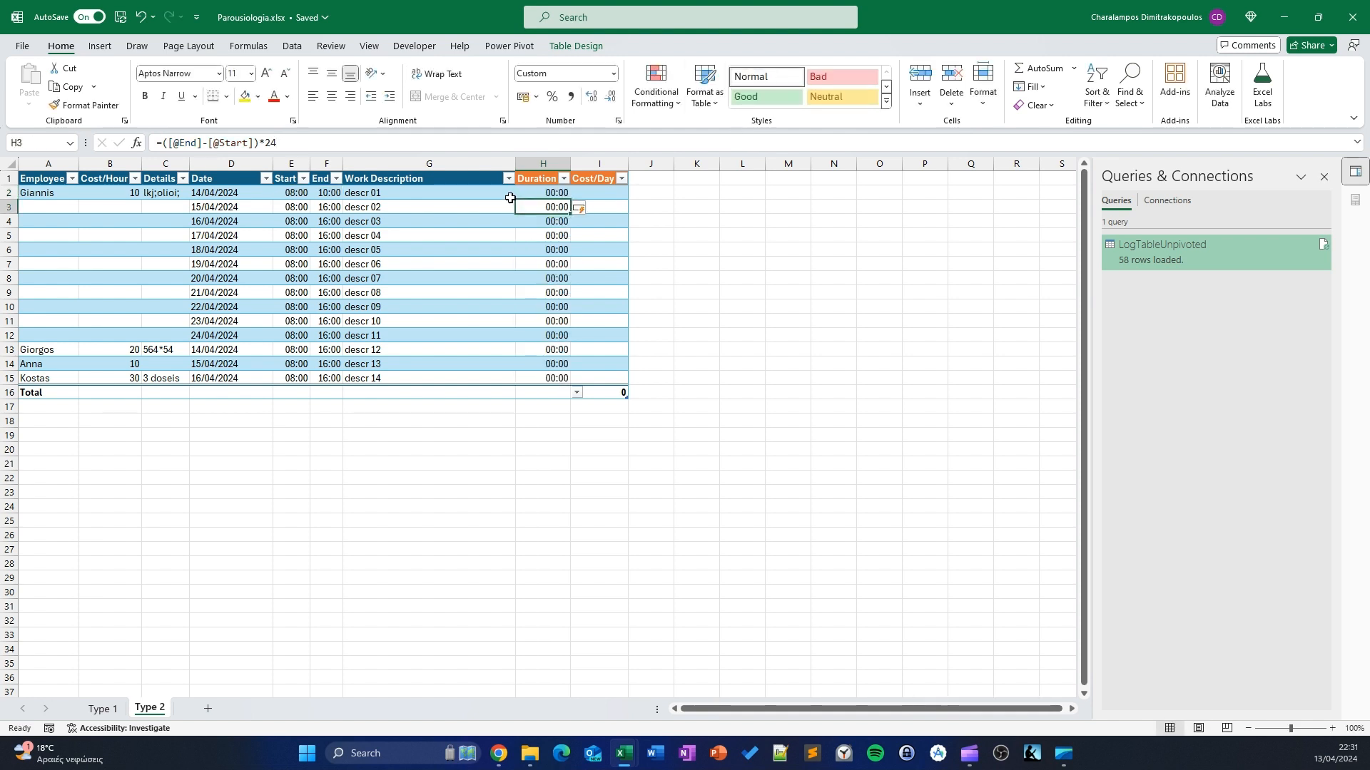
Format the Duration column's values as Number and check the first entries against their start and end times
click(542, 173)
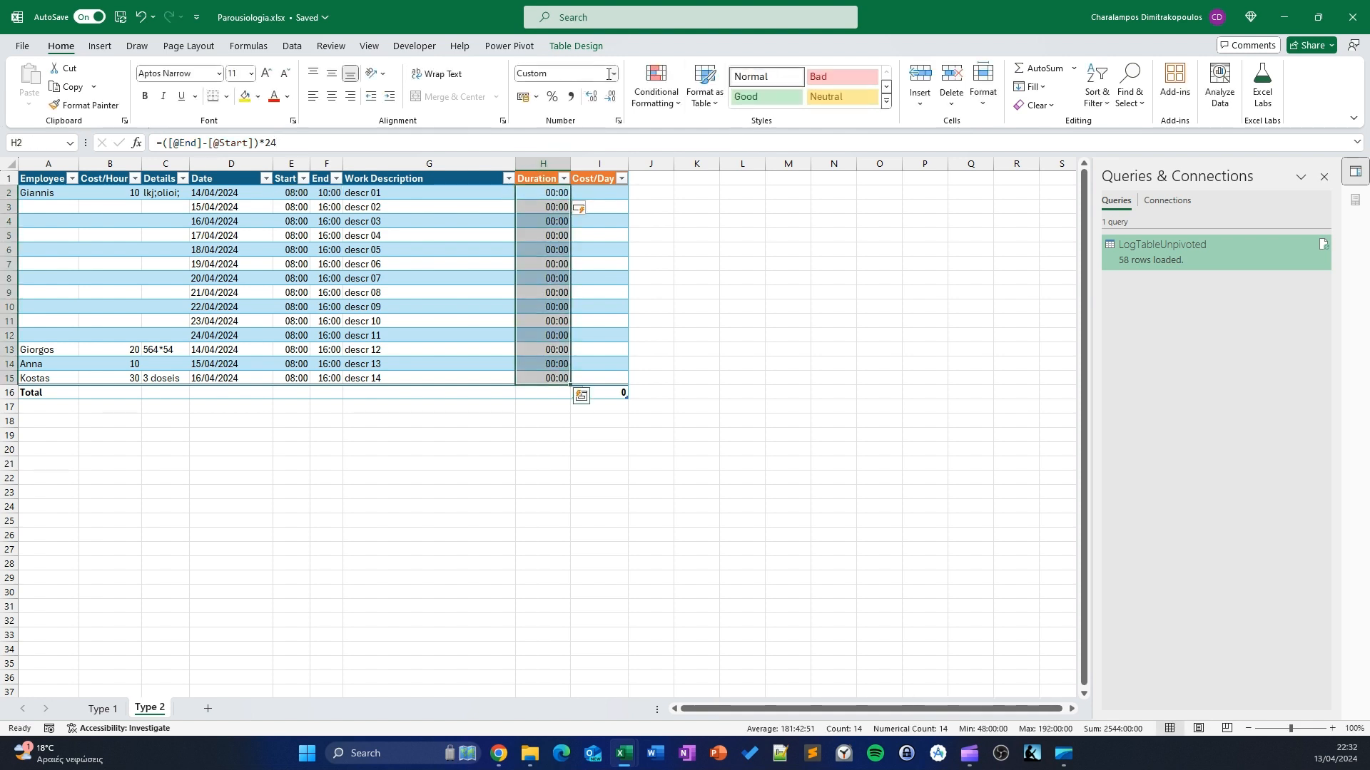
click(612, 73)
click(571, 132)
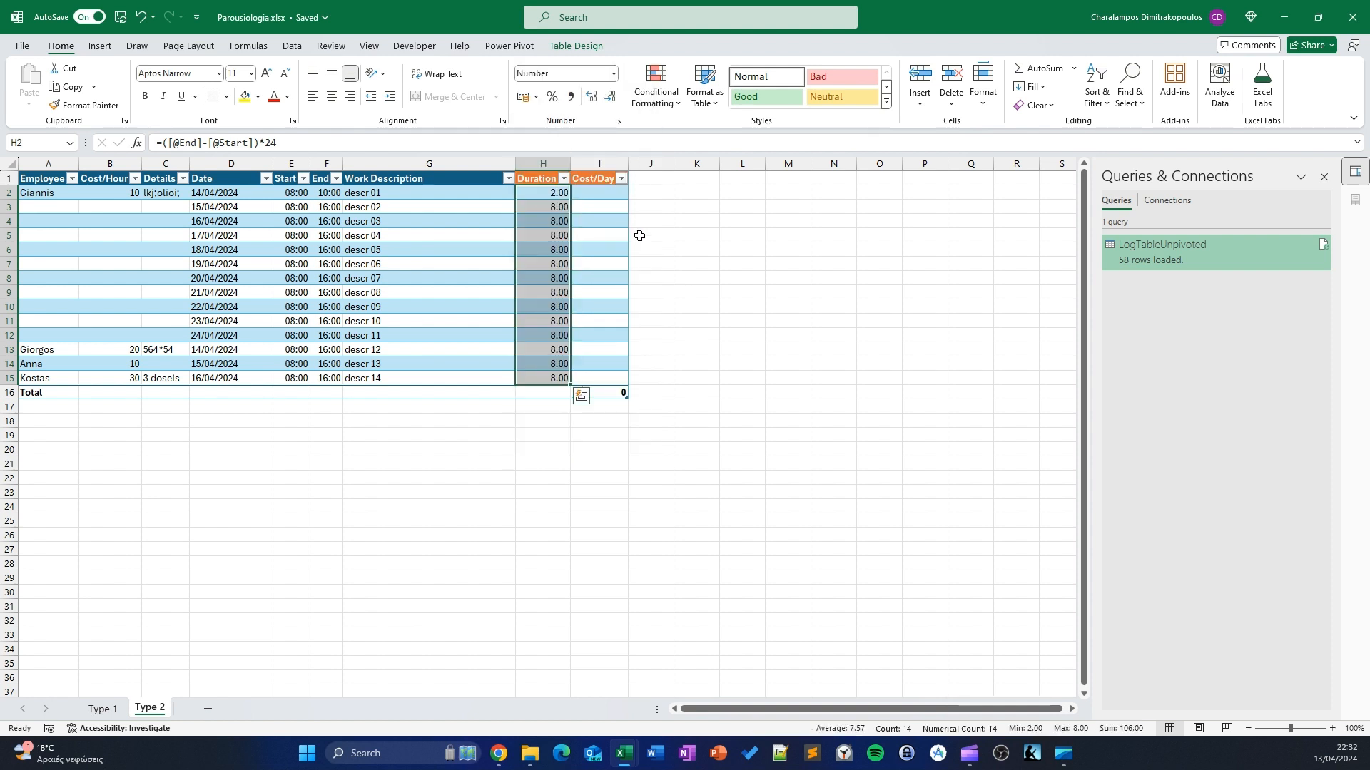
click(554, 194)
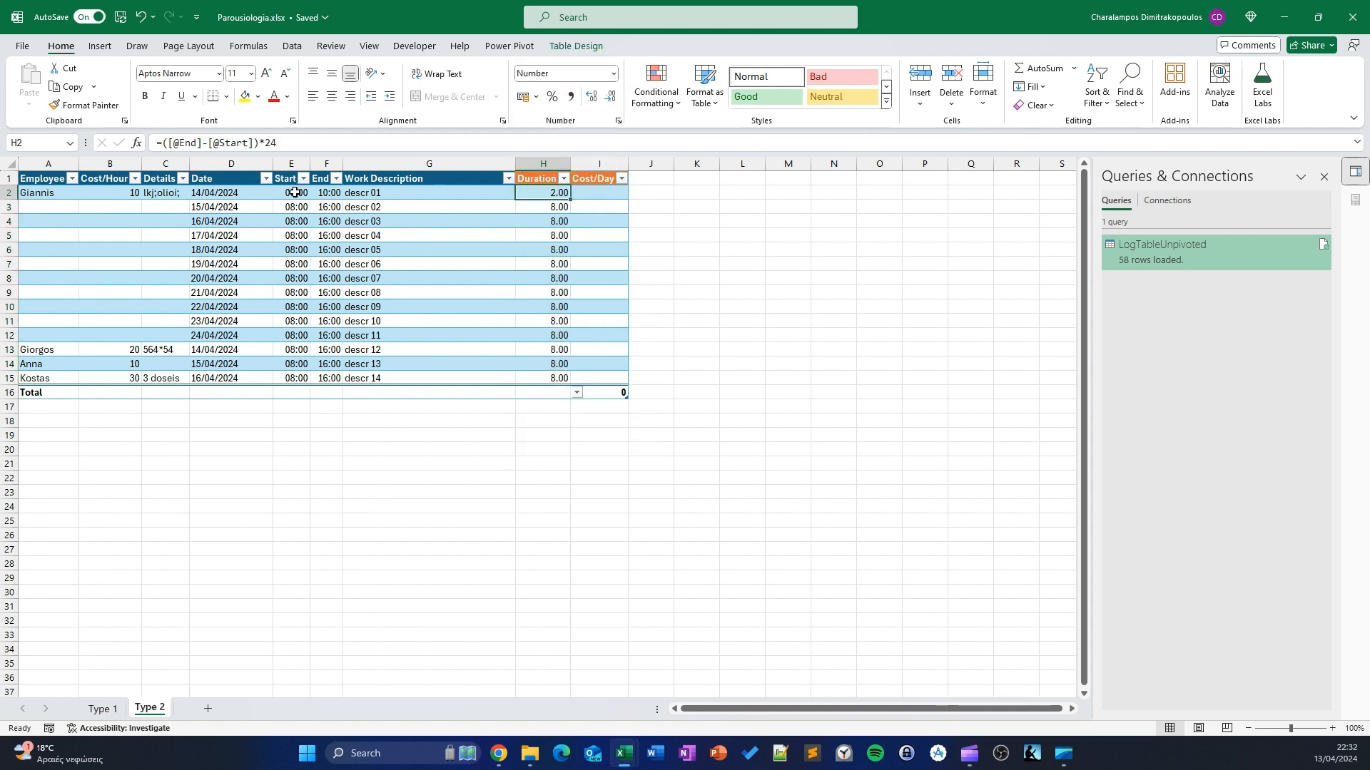
drag(295, 193, 329, 194)
click(555, 208)
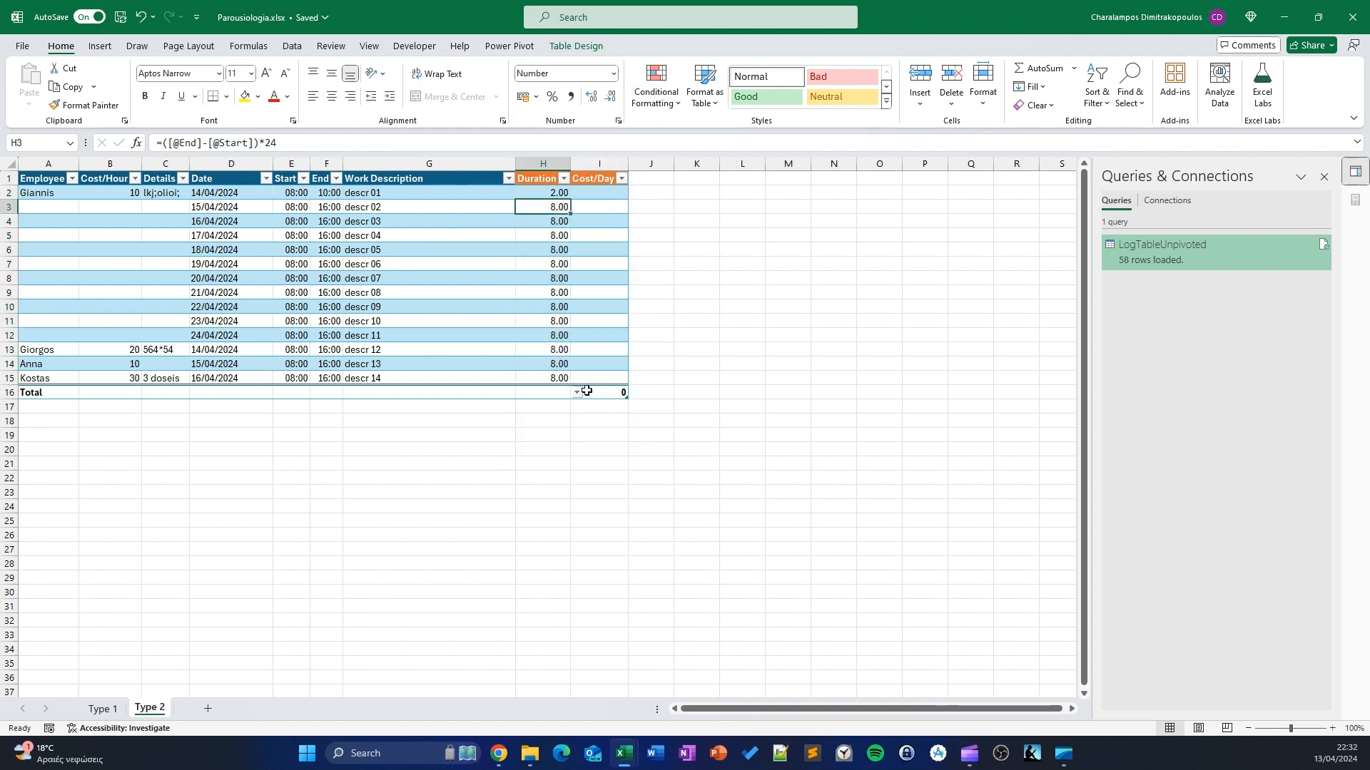
Sum the Duration column in the totals row and format the total in H16 as Number
click(587, 391)
click(552, 391)
click(577, 393)
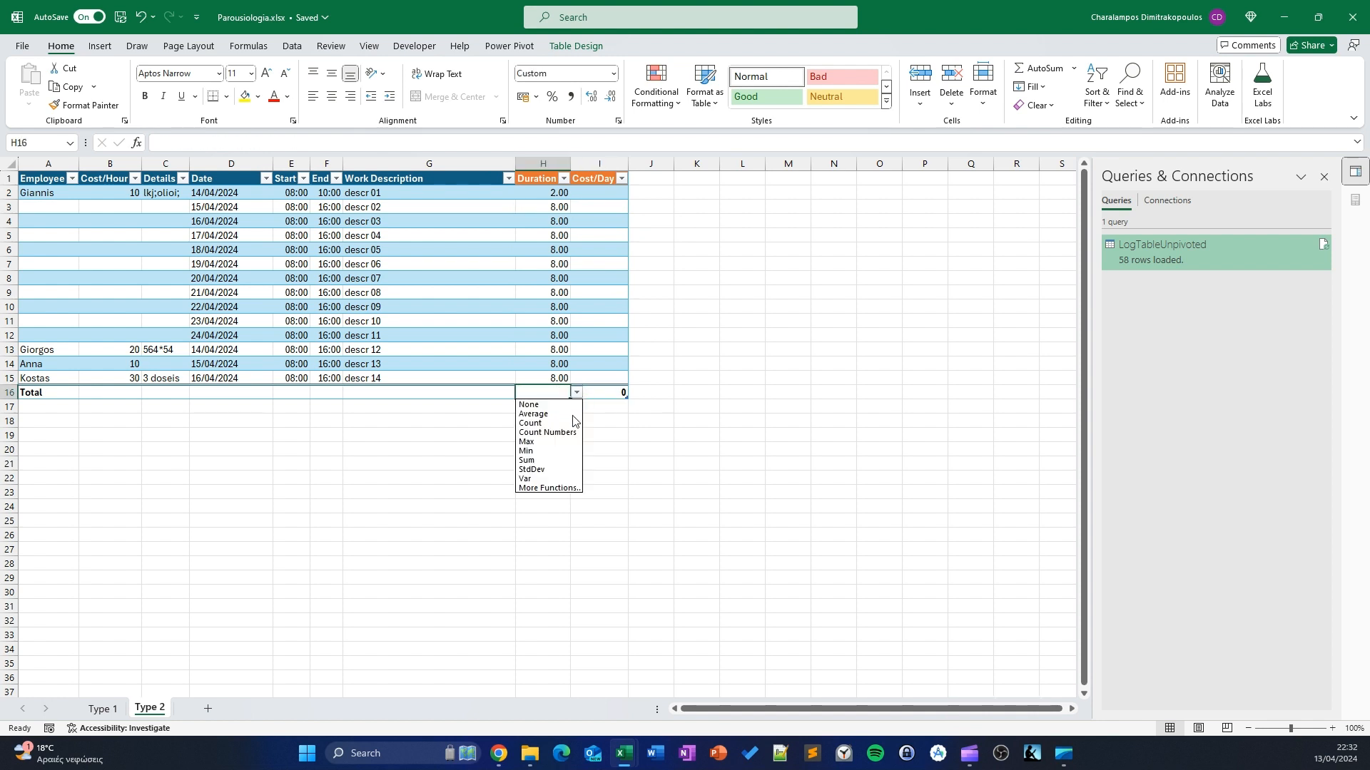
click(532, 460)
click(596, 449)
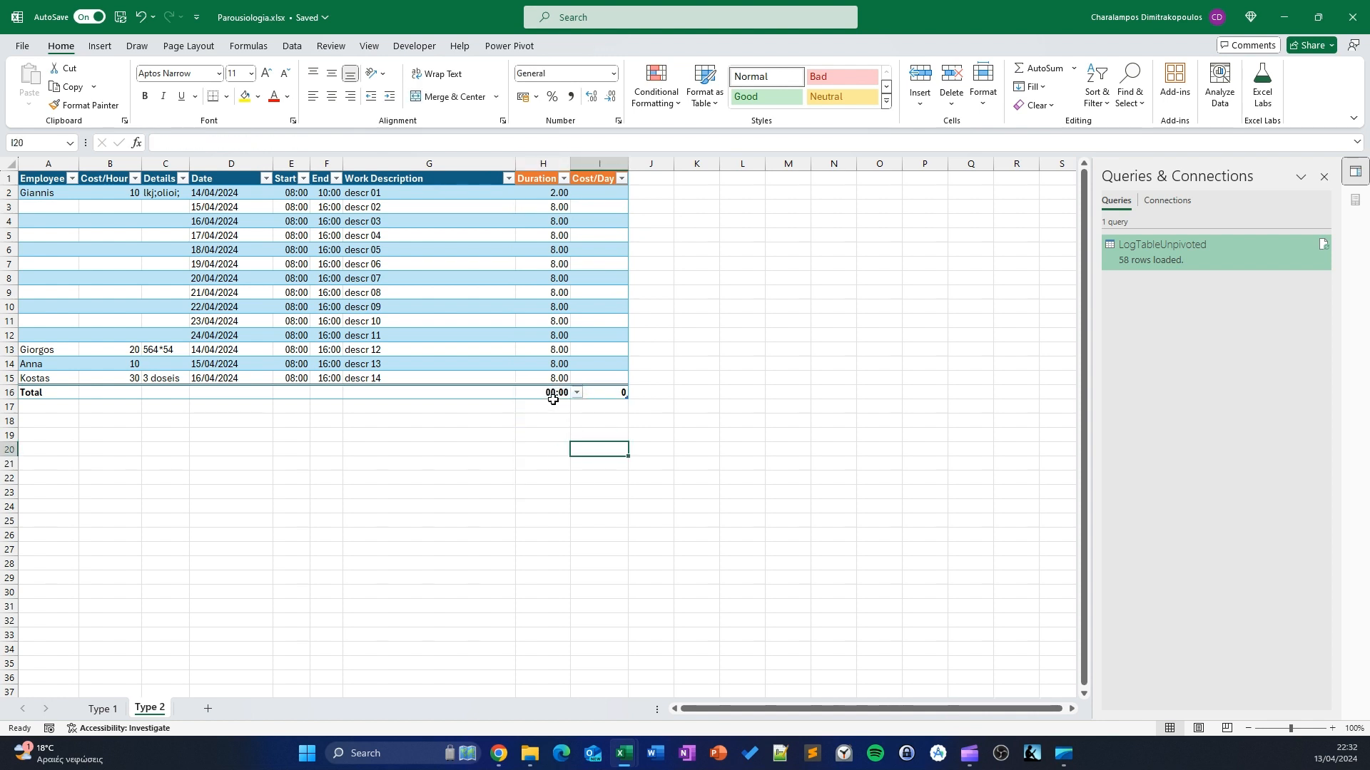
click(553, 394)
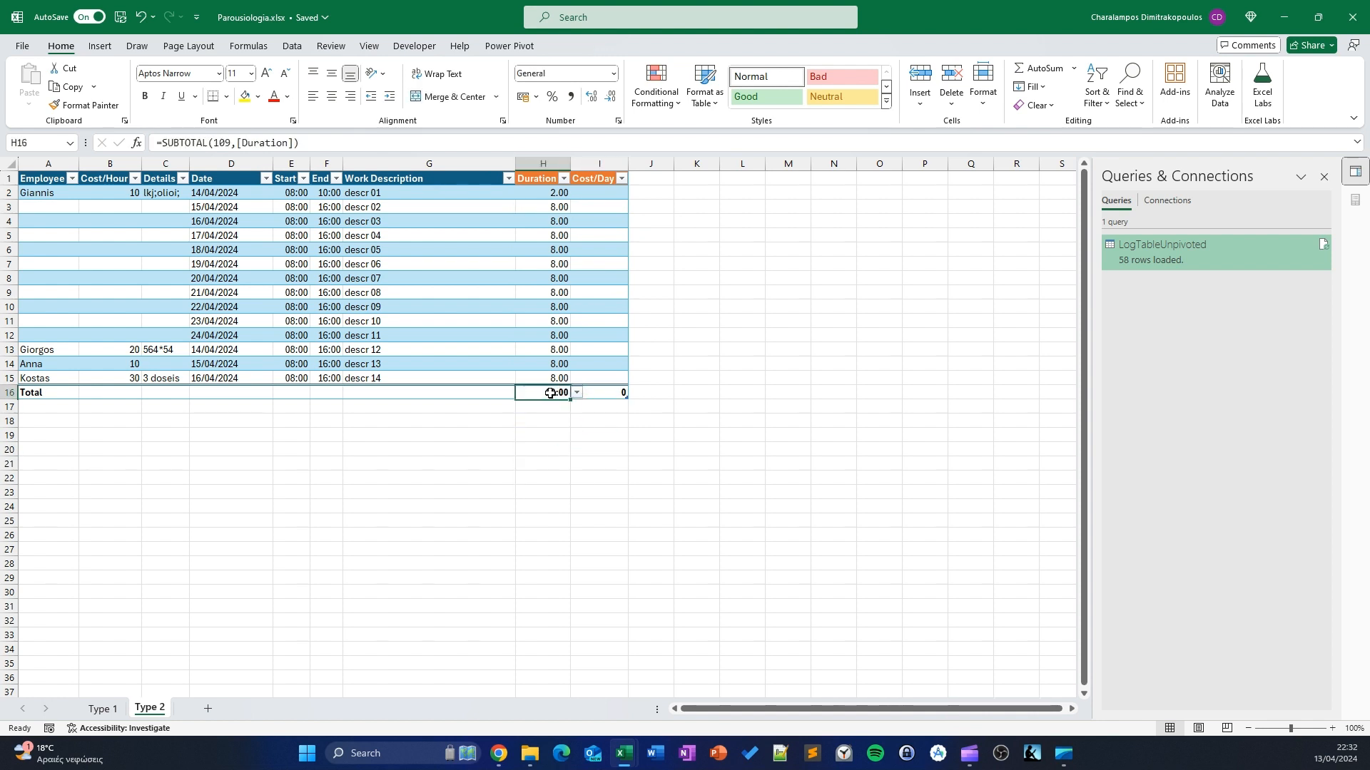
click(612, 74)
click(592, 136)
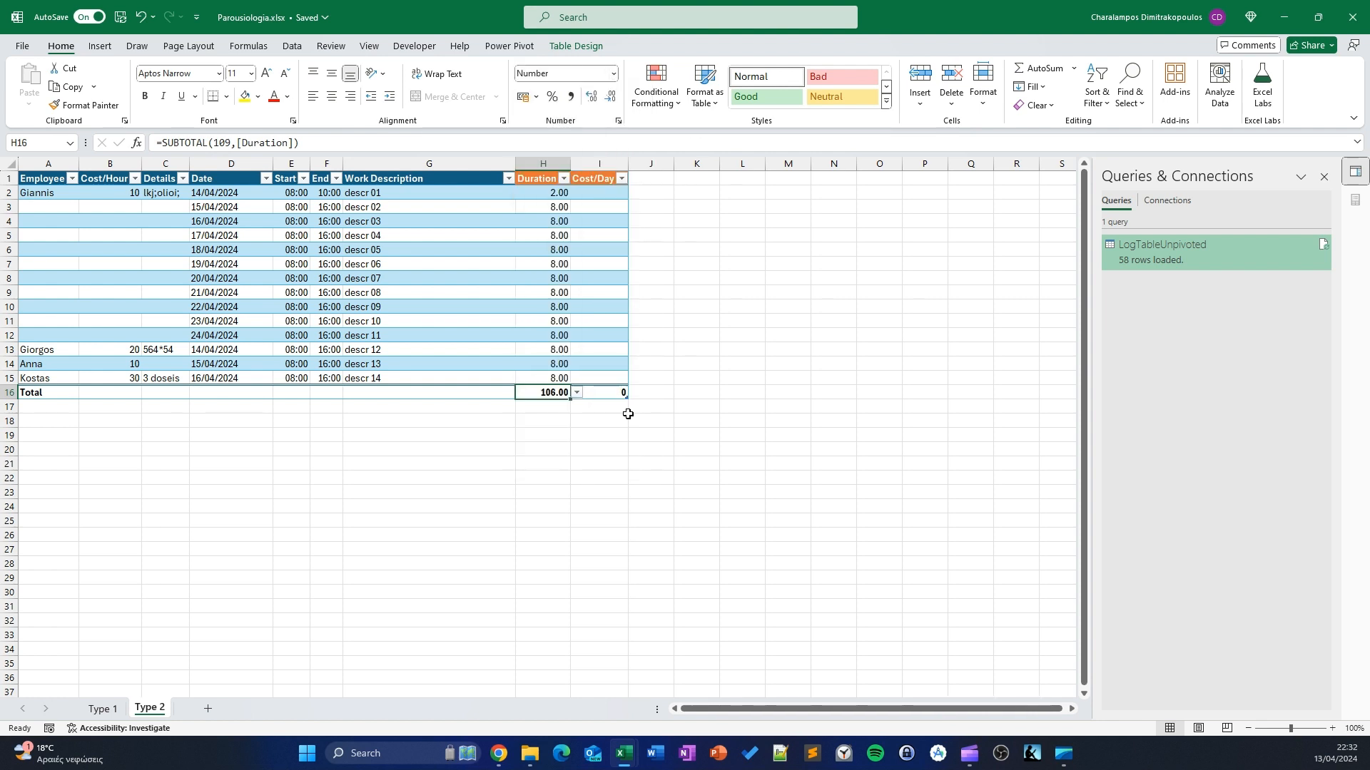
click(650, 435)
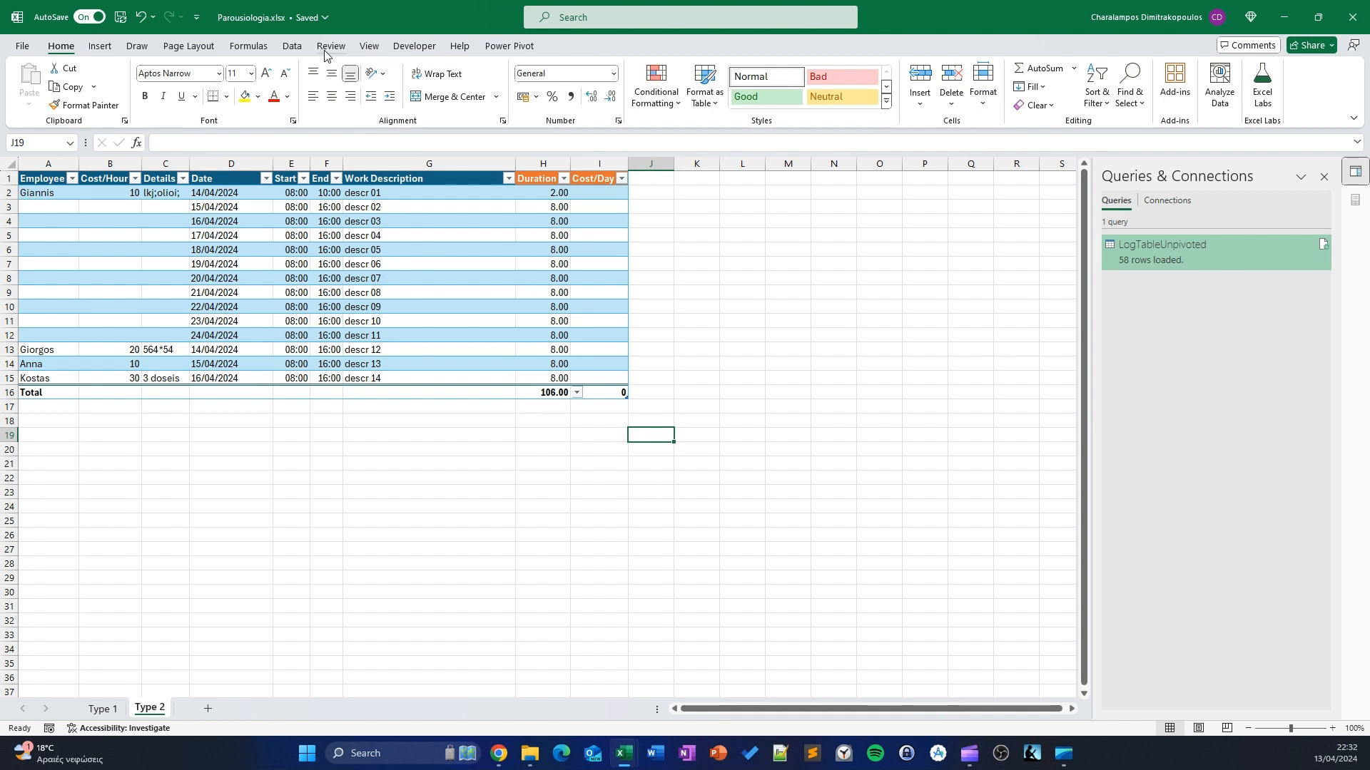
Copy the first entry's employee, hourly cost and details from A2:C2 into the blank rows A3:C12
click(393, 294)
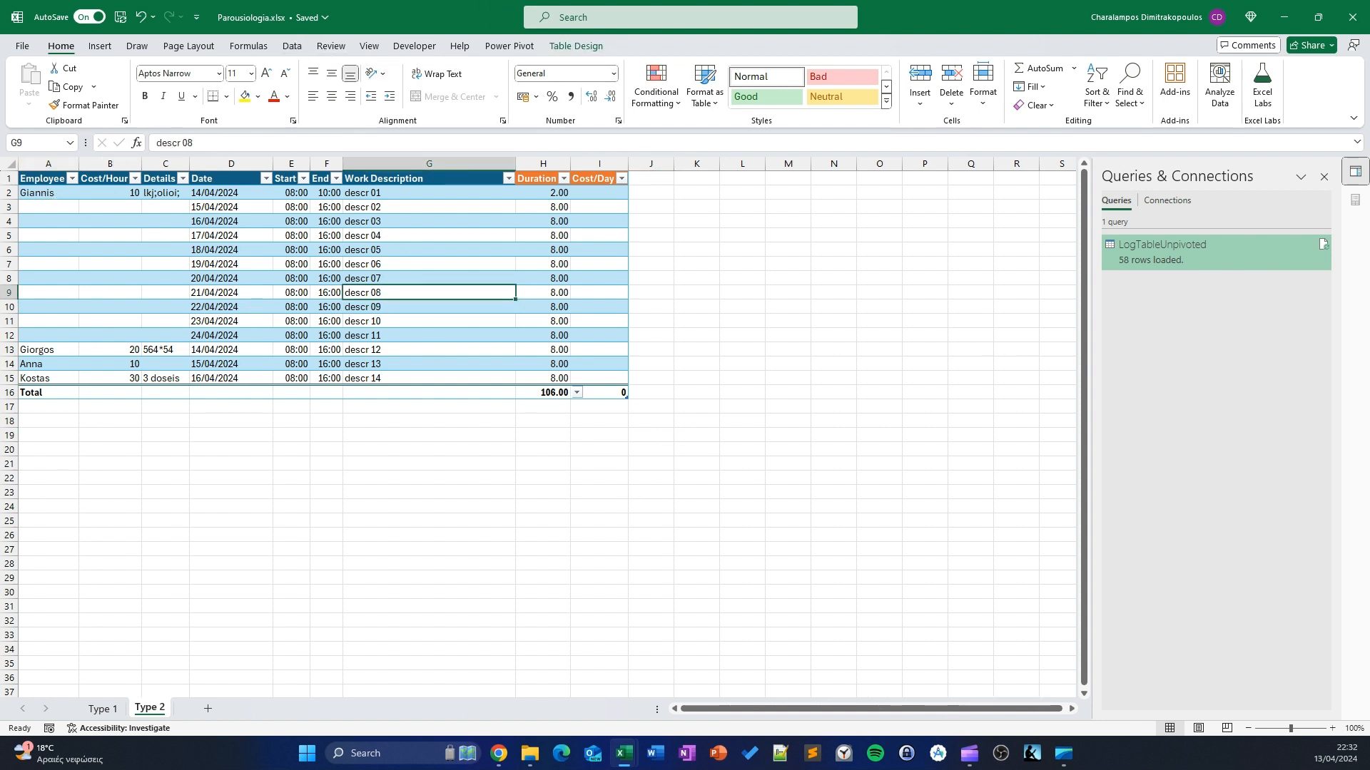
drag(37, 188, 165, 194)
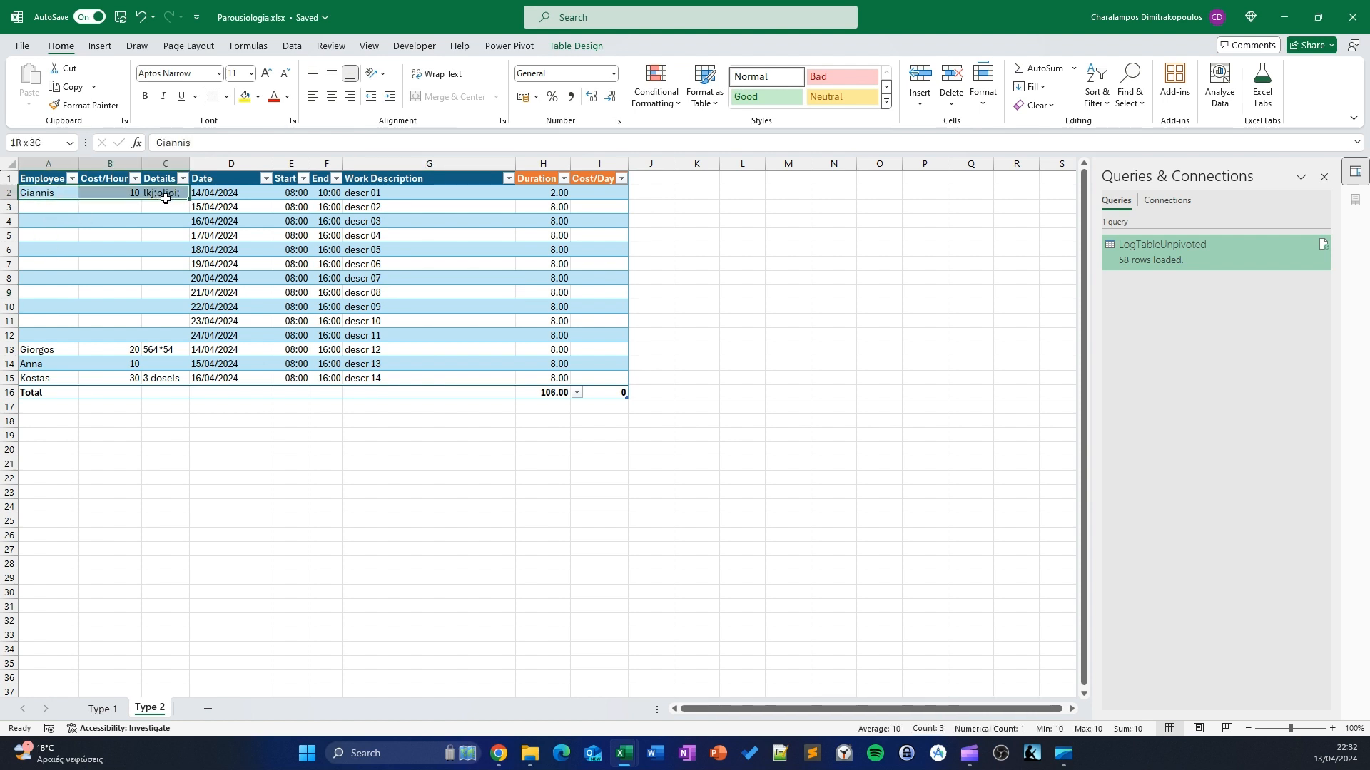
right_click(30, 193)
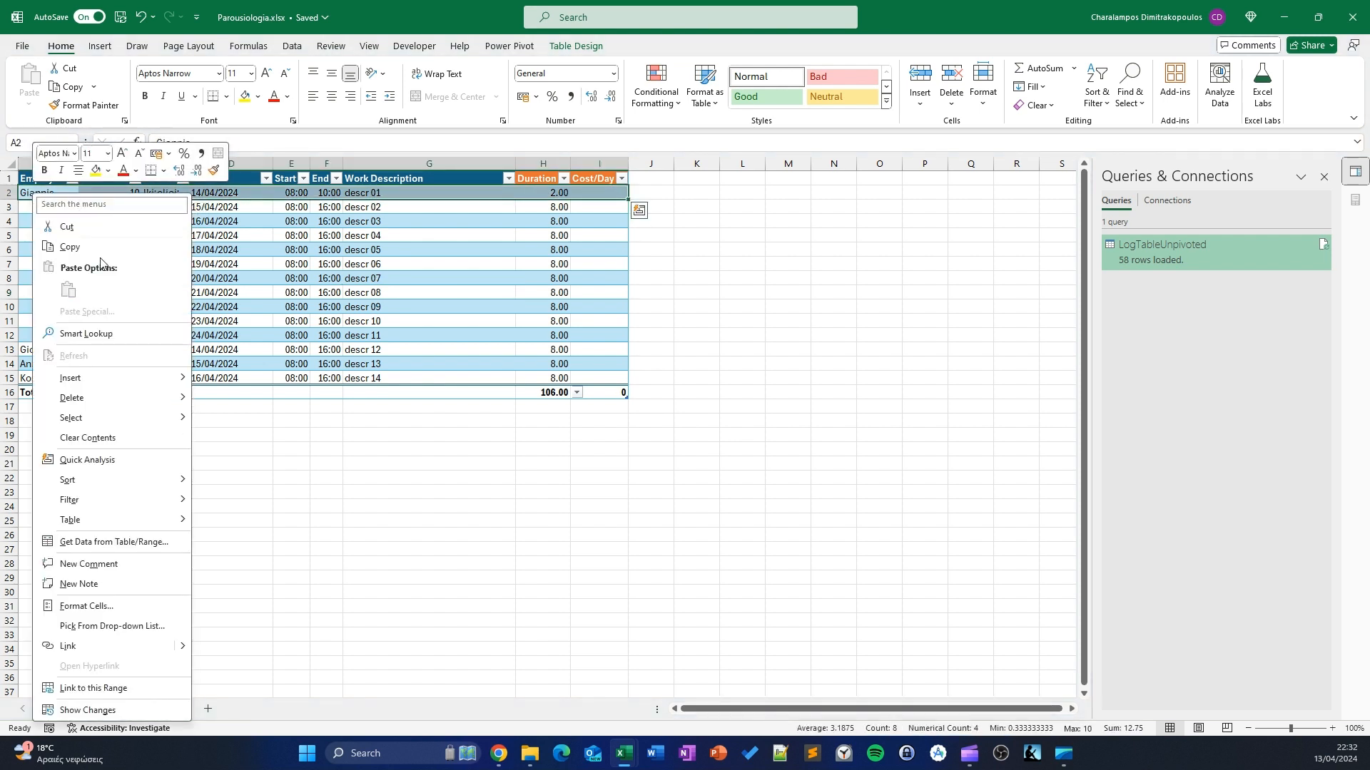
key(Escape)
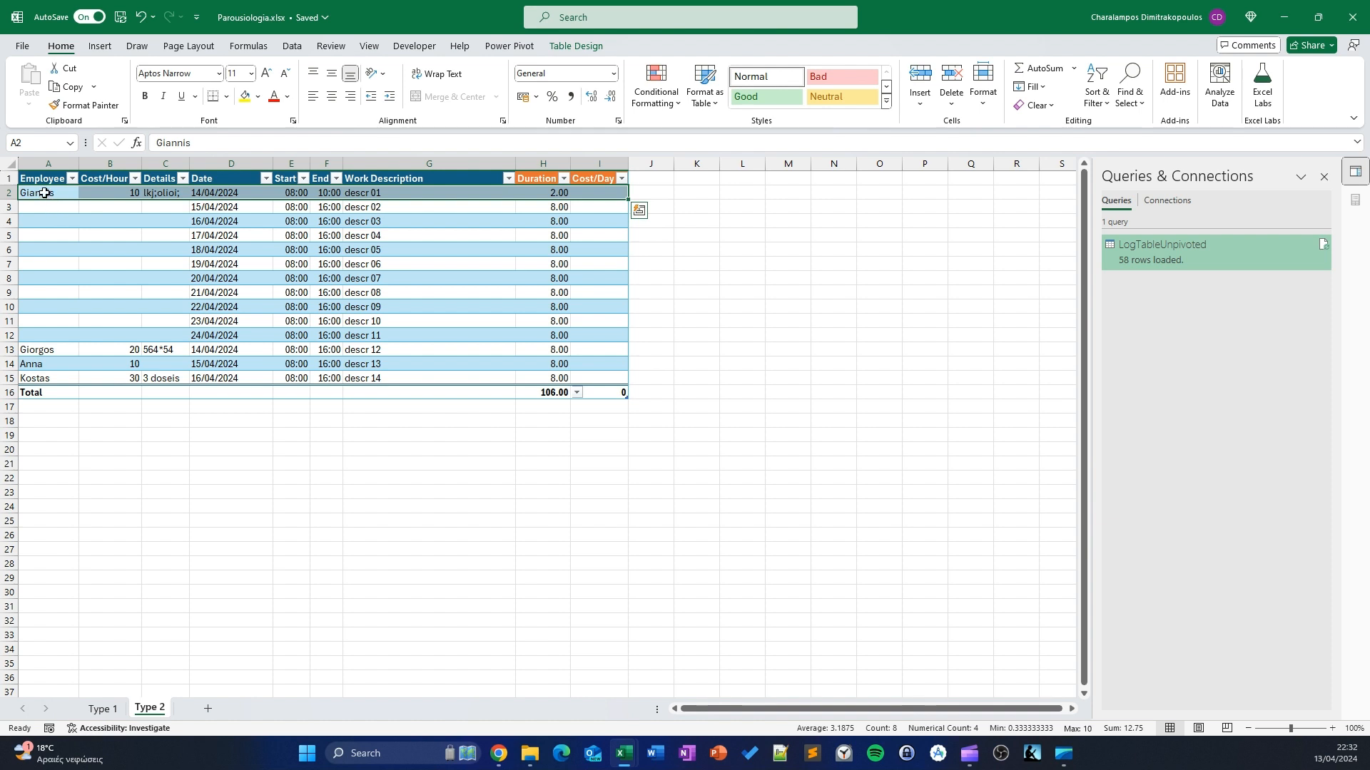
drag(44, 194, 156, 195)
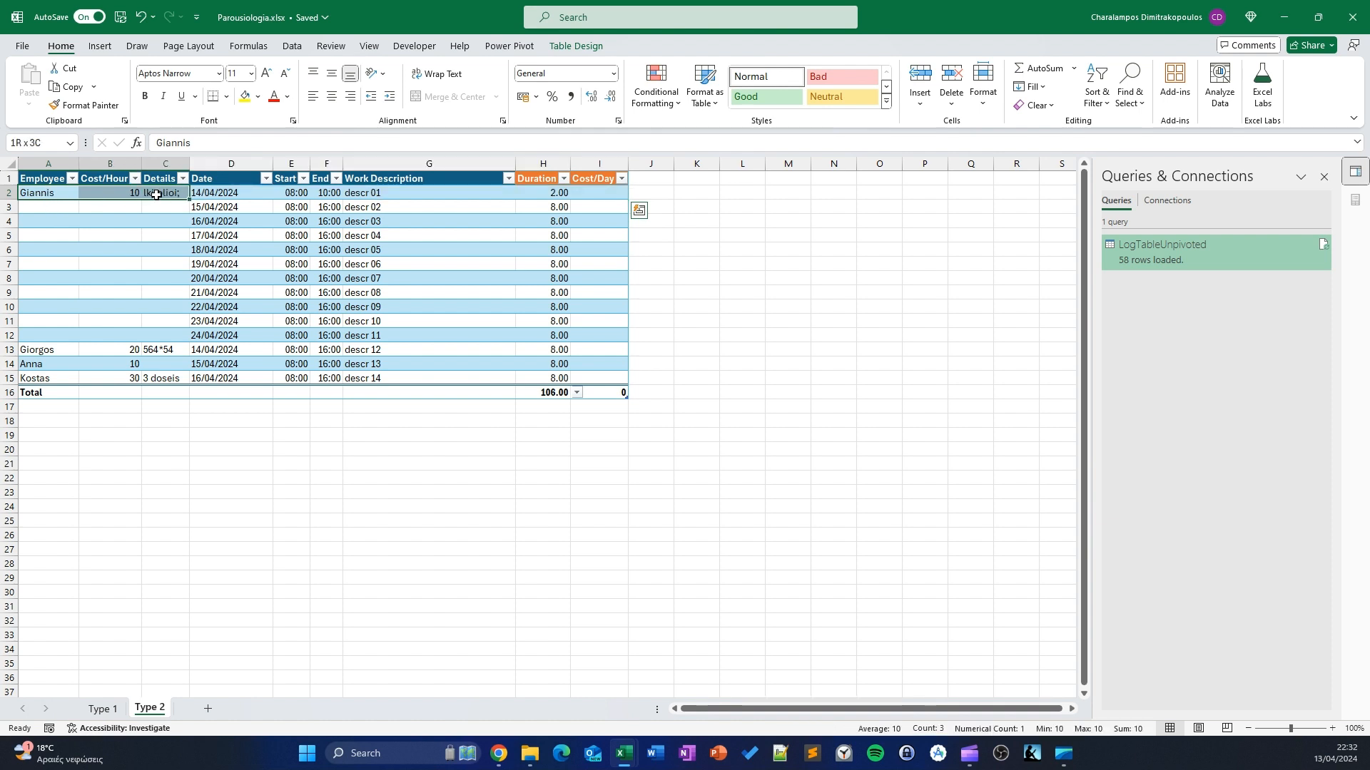
right_click(49, 191)
click(91, 249)
drag(40, 204, 52, 337)
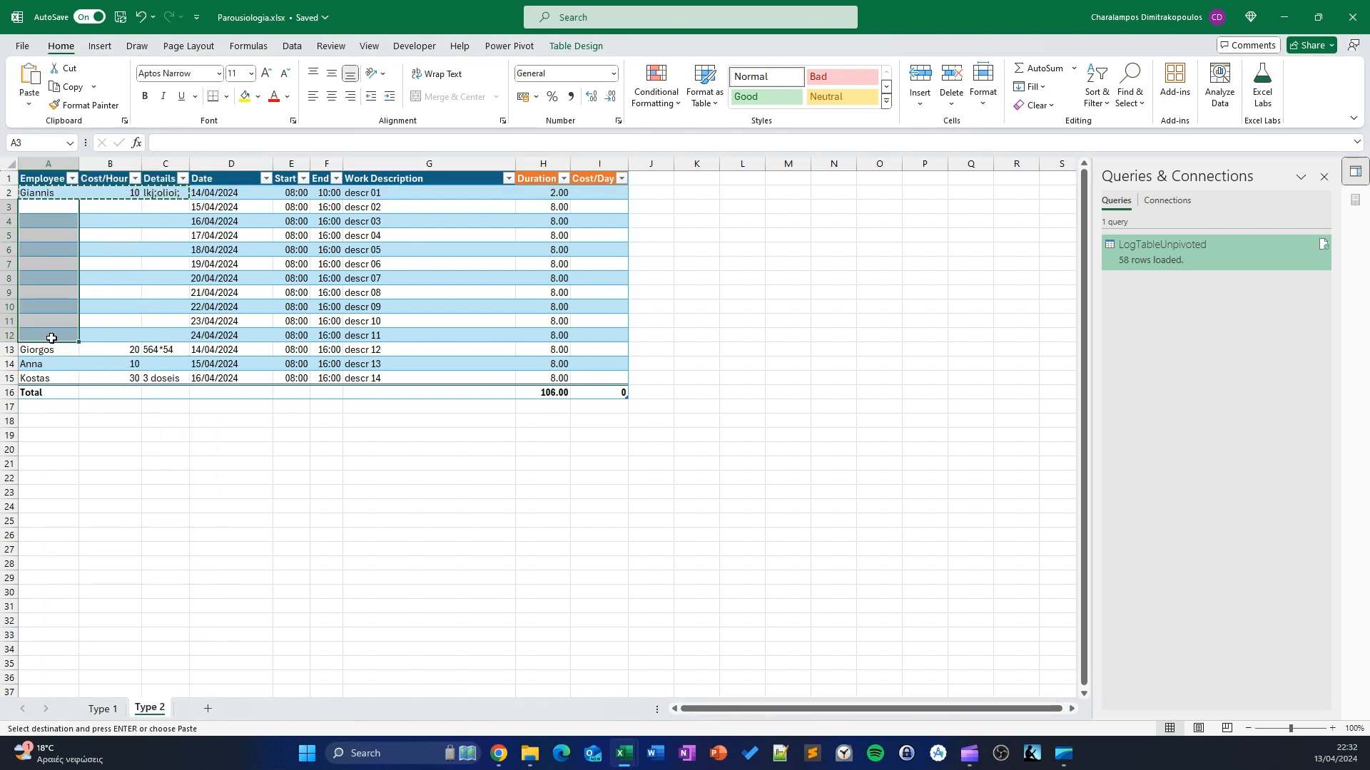
right_click(54, 333)
click(110, 300)
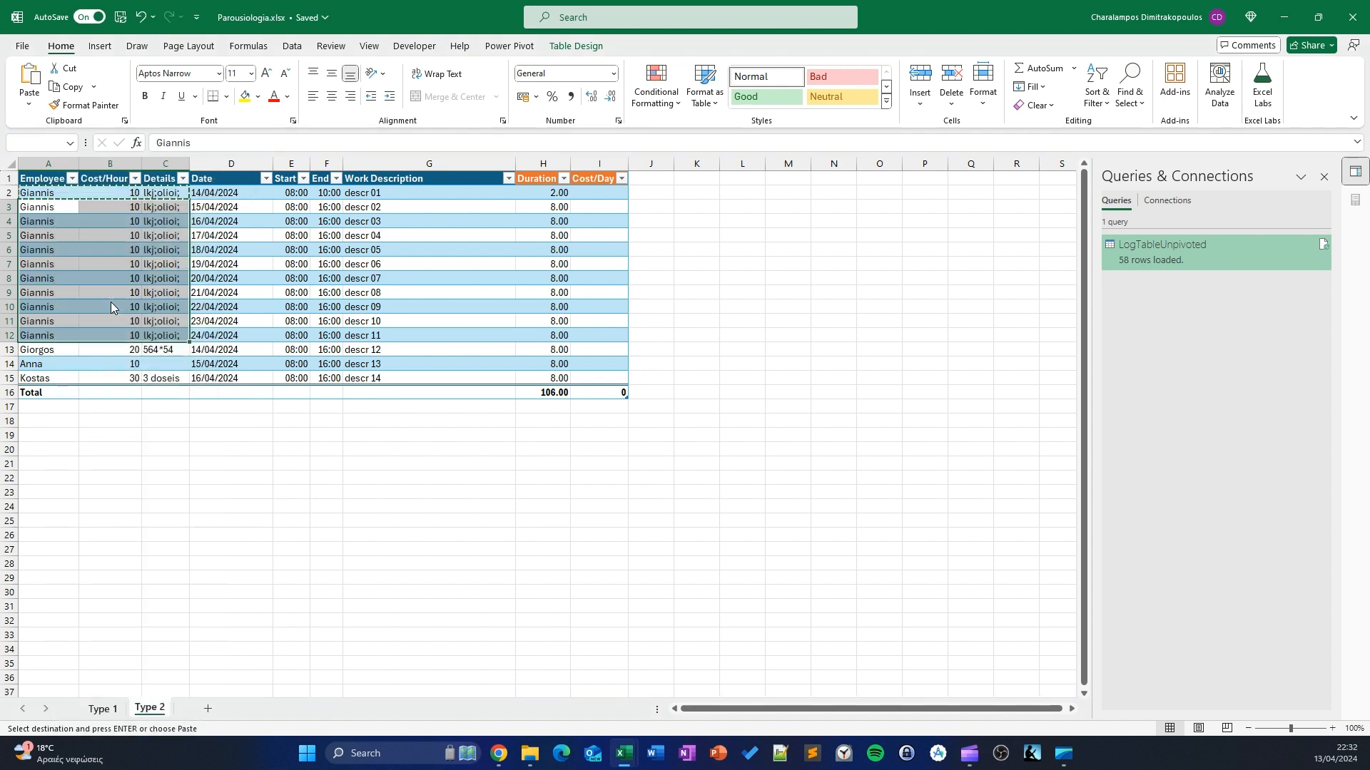
click(292, 421)
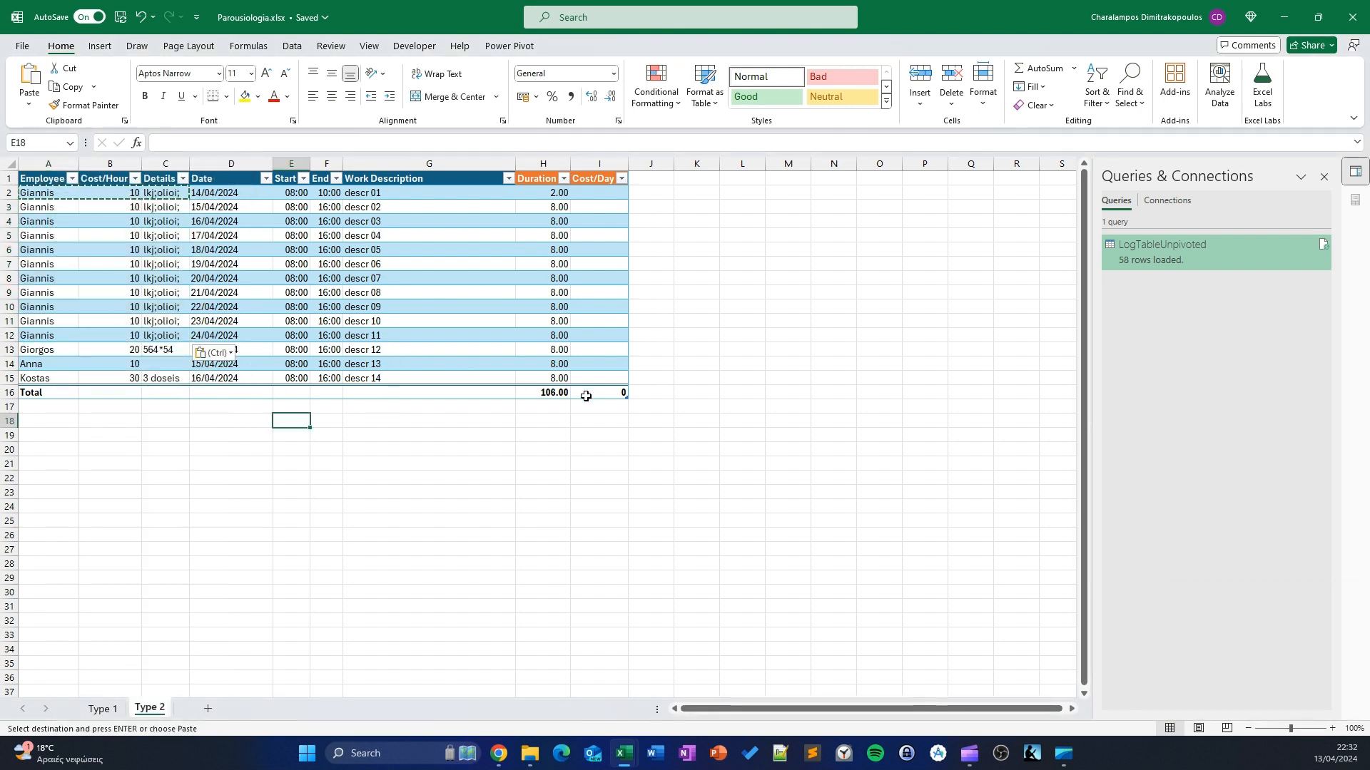
click(149, 266)
double_click(127, 194)
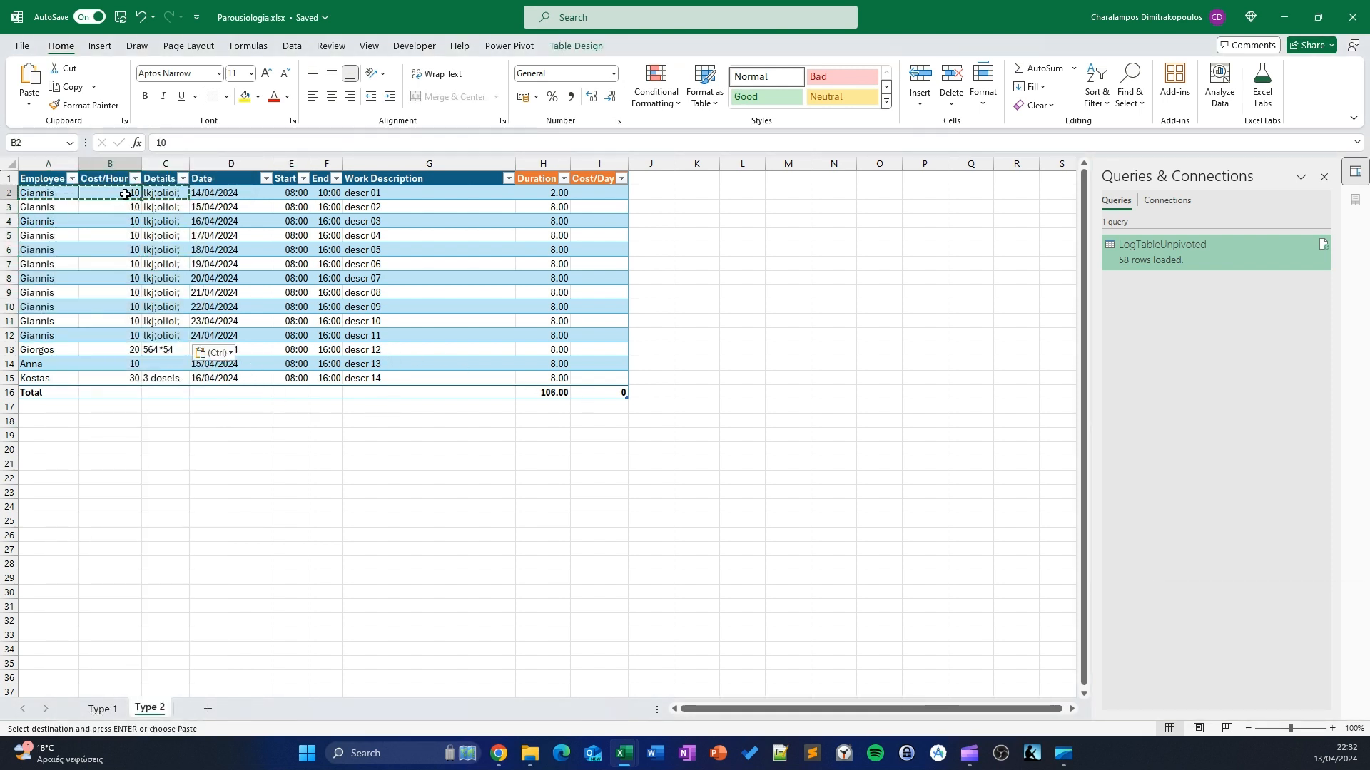
click(173, 307)
click(169, 221)
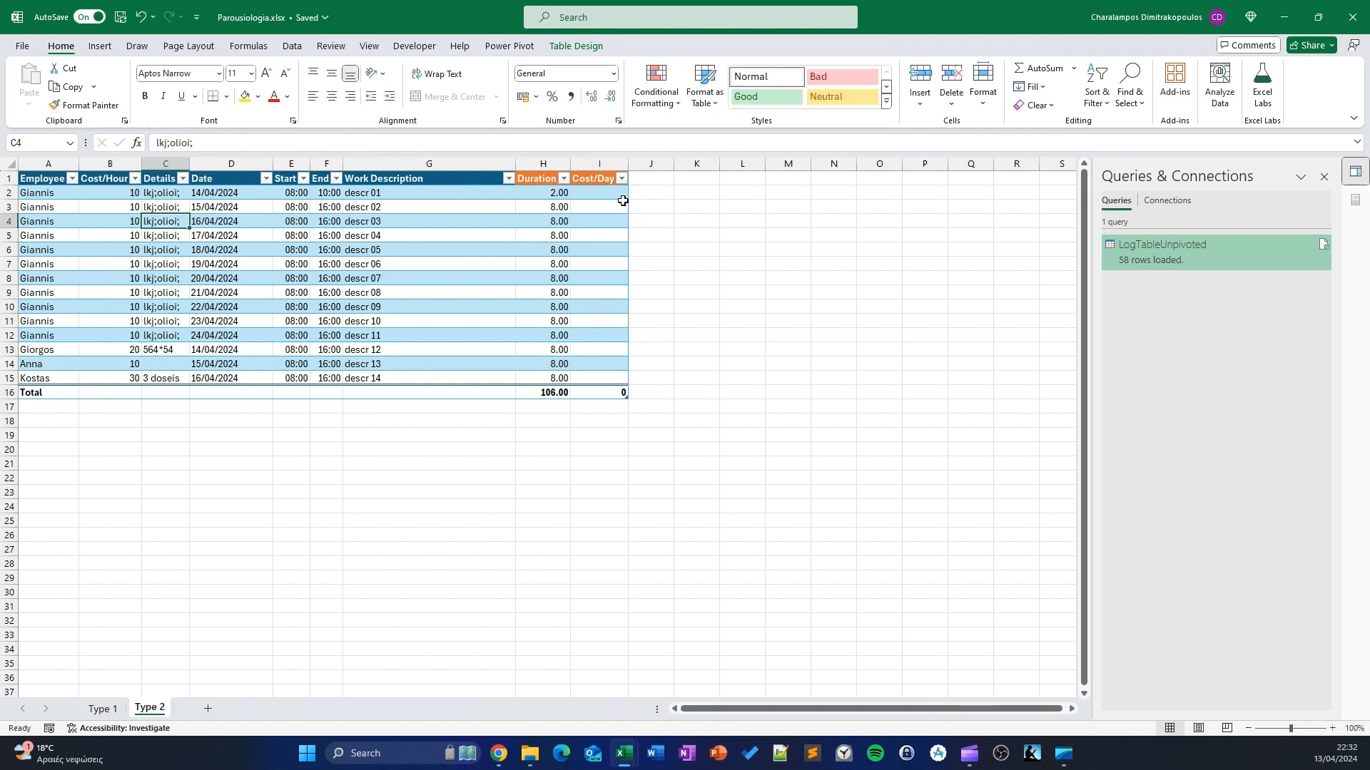
click(620, 195)
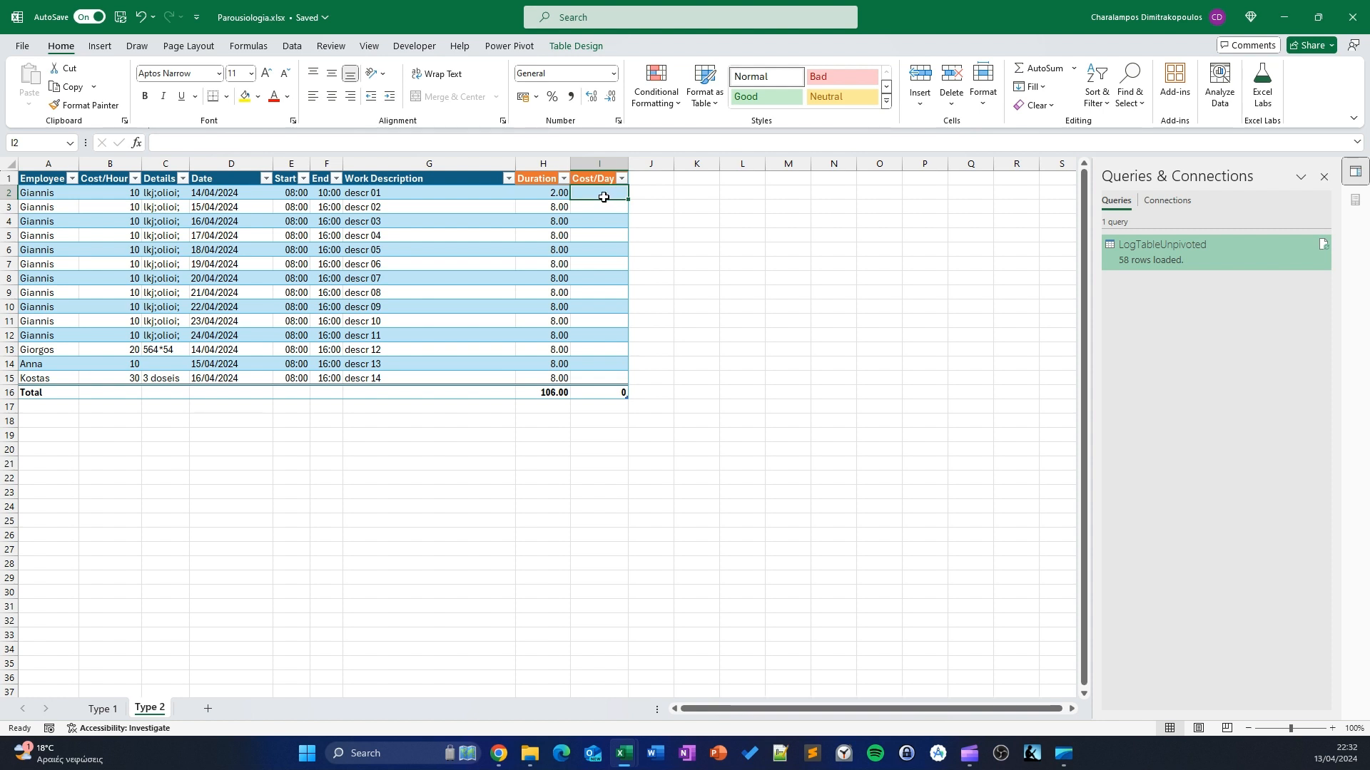
click(109, 194)
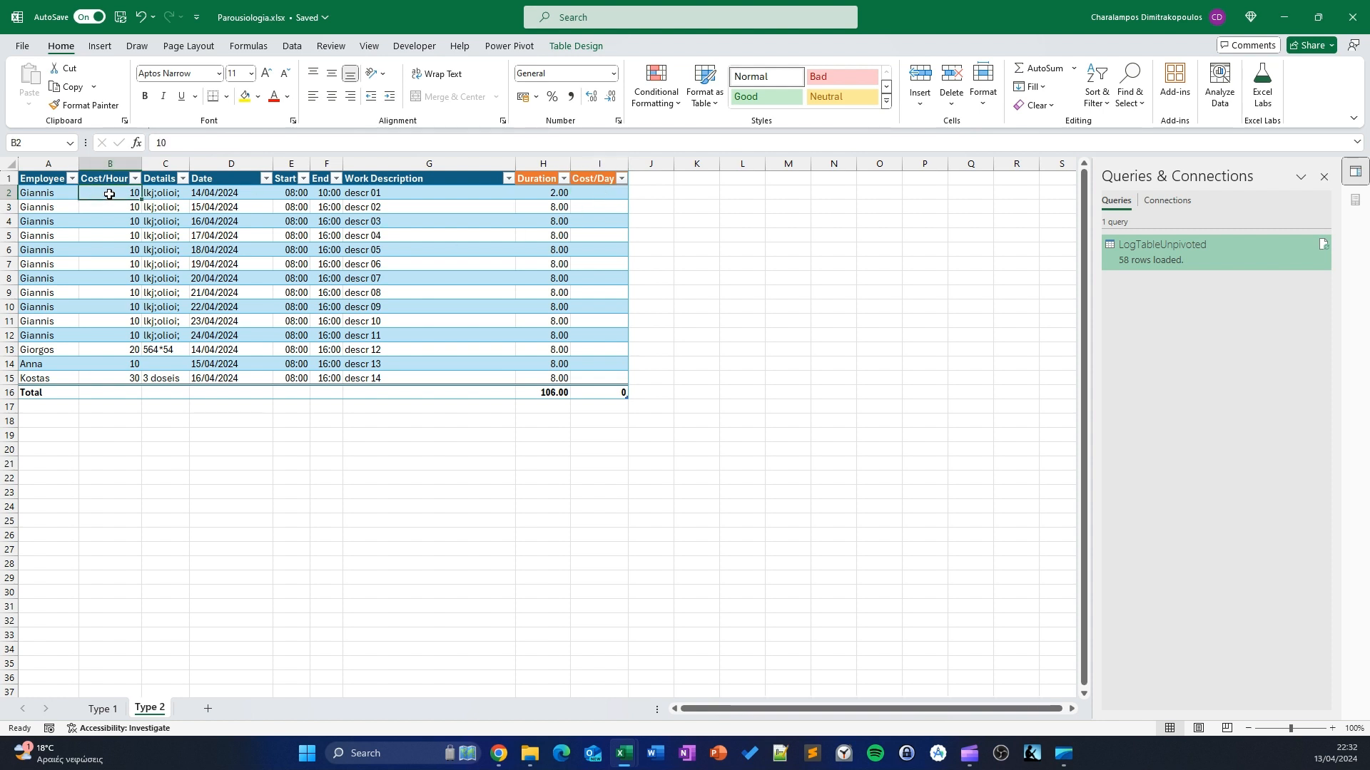
click(540, 197)
click(606, 195)
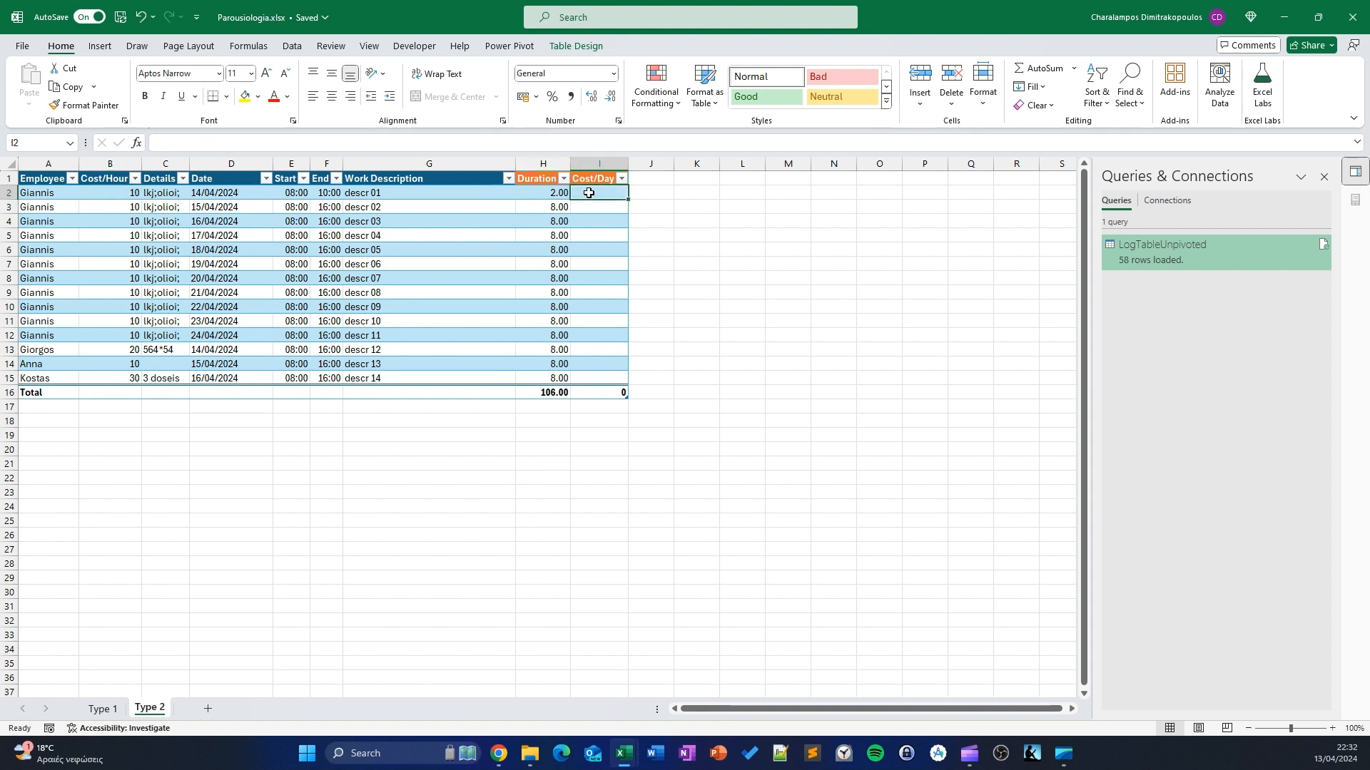
text(=)
click(549, 195)
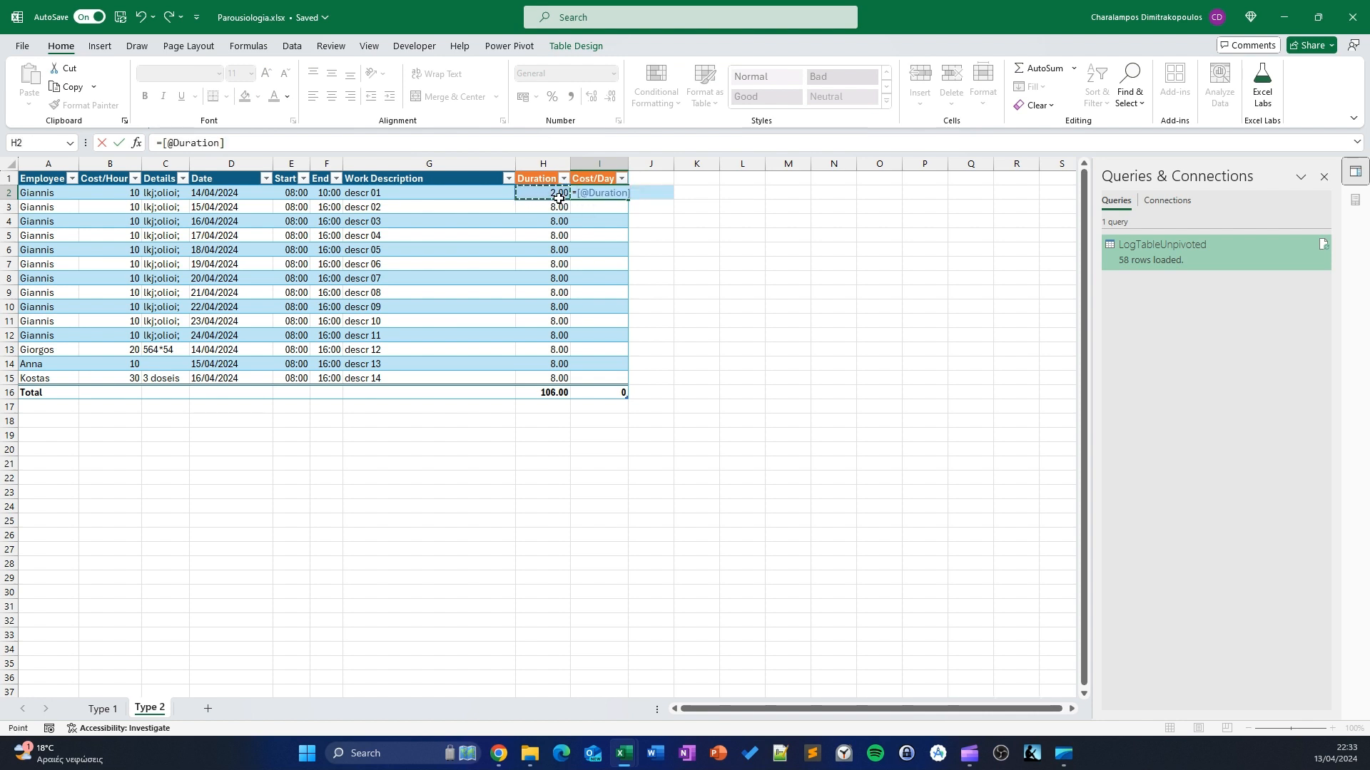
text(*)
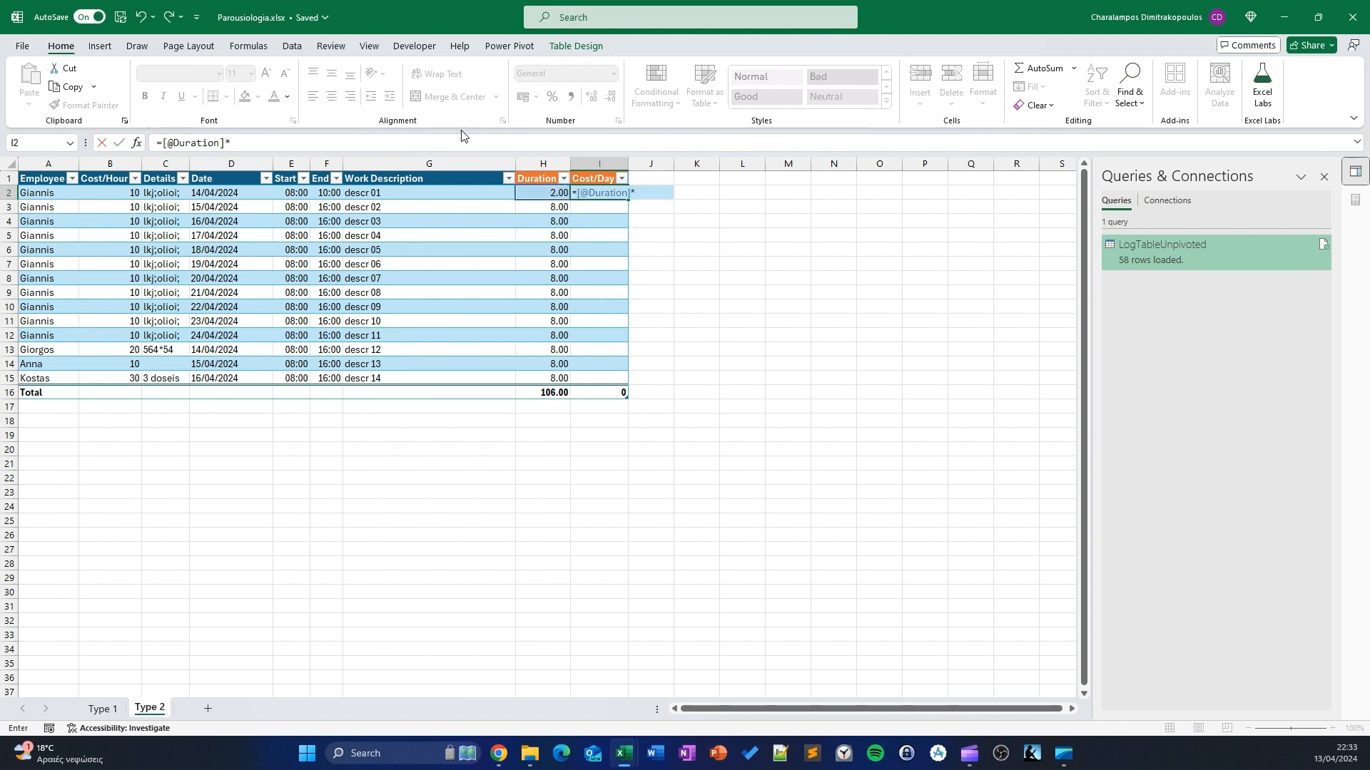
click(136, 194)
key(Return)
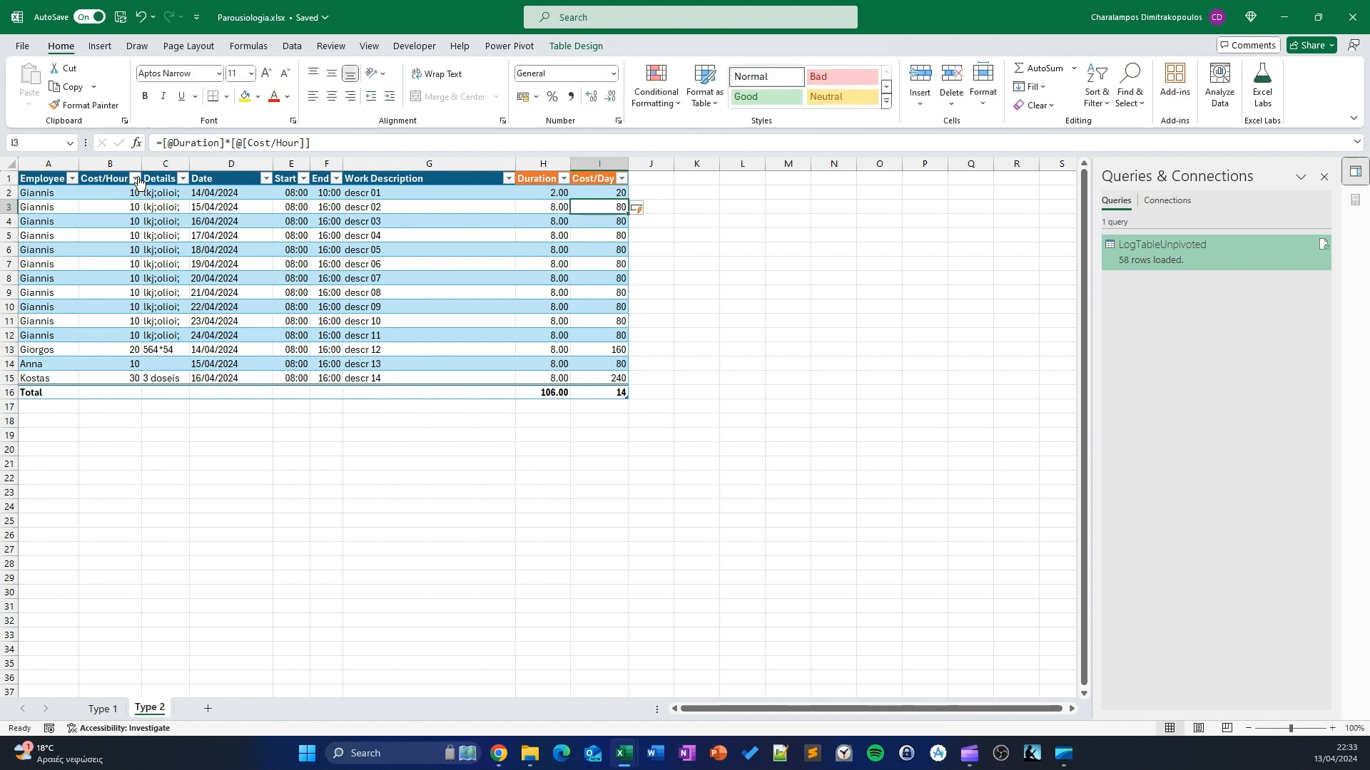
Set the Cost/Day total in I16 of the totals row to Sum
click(620, 392)
click(634, 393)
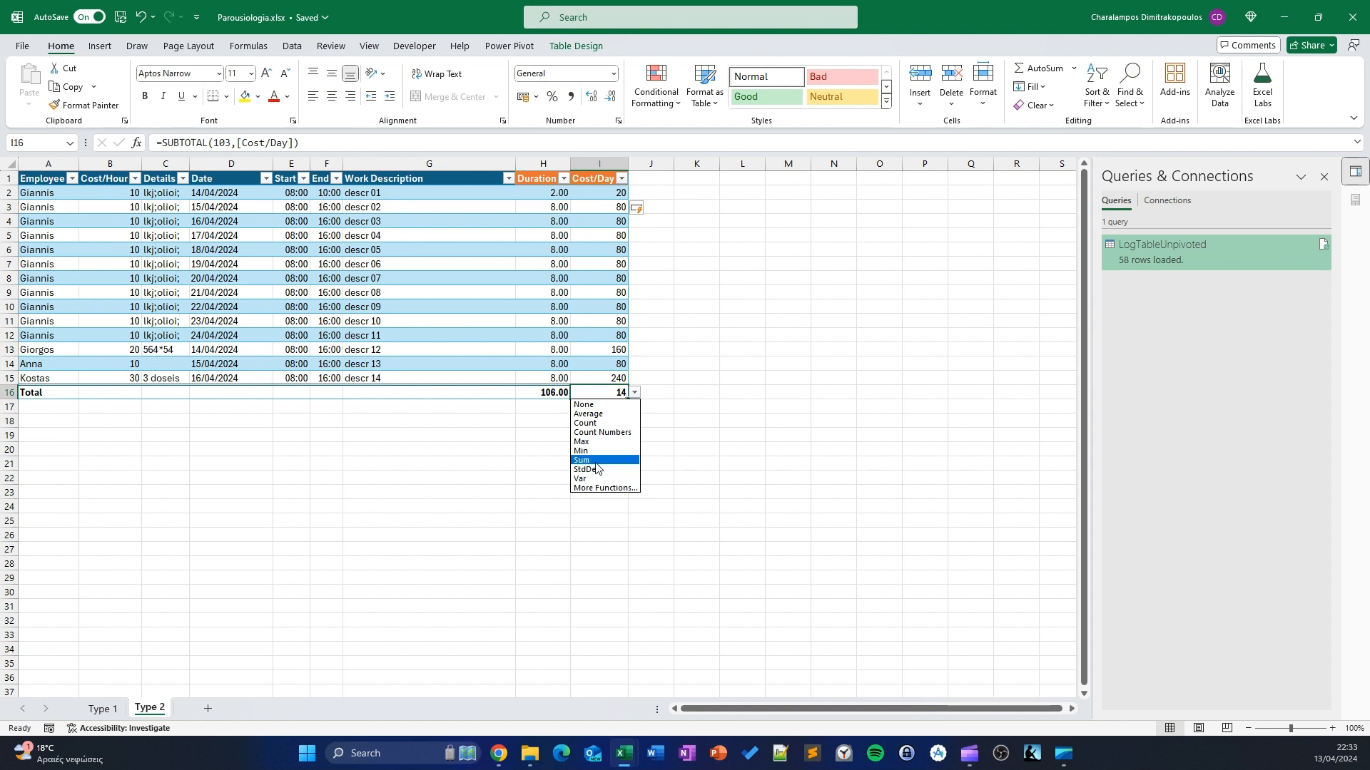
click(597, 461)
key(Right)
key(Right)
key(Right)
click(616, 393)
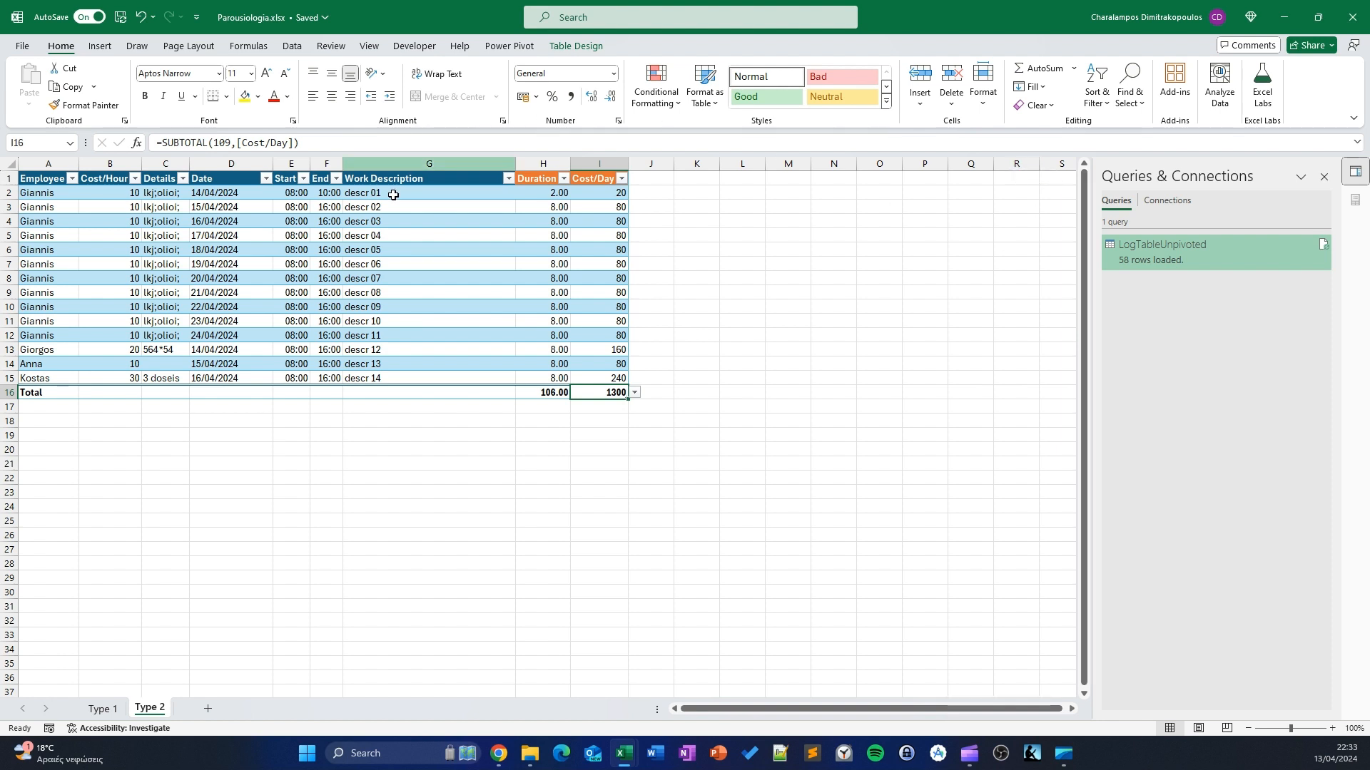
Review the effort PivotTable by date and employee on the Type 1 sheet, then return to the Type 2 sheet
click(422, 281)
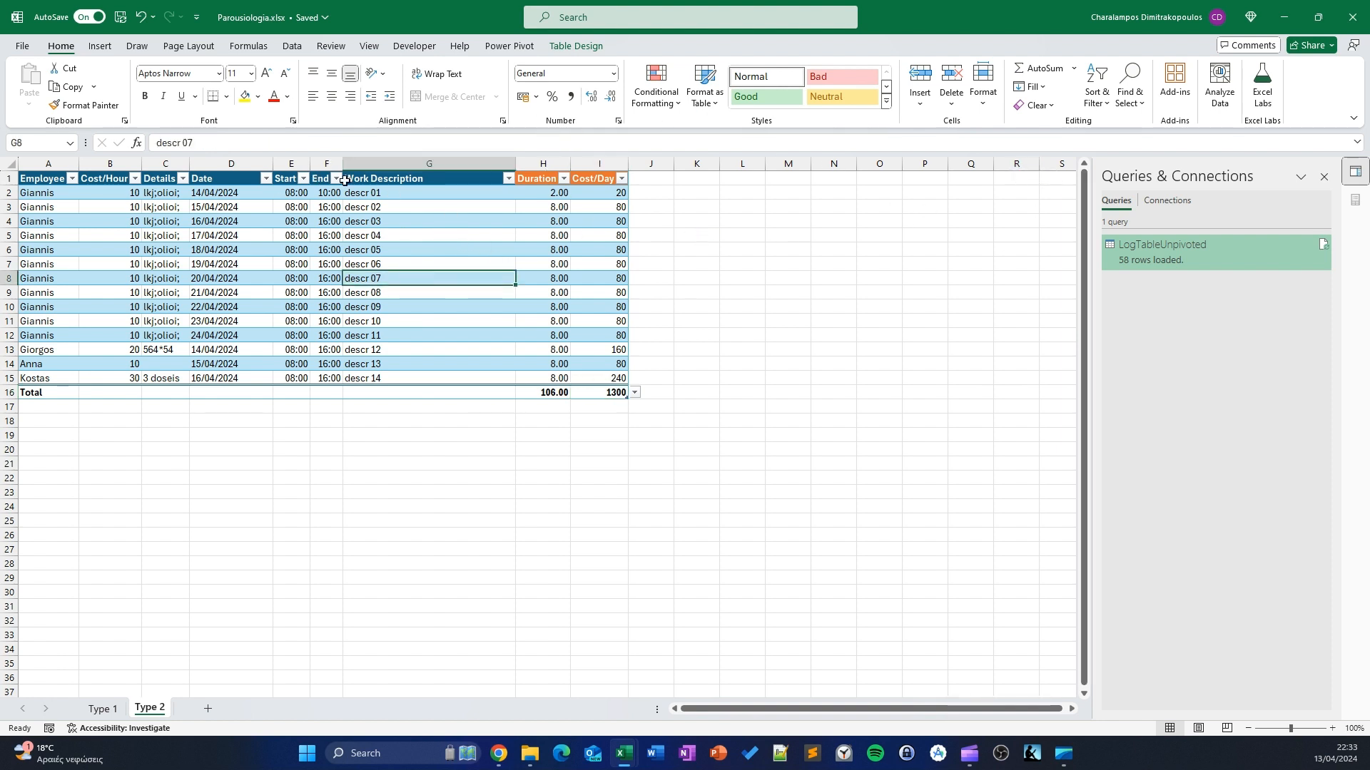
click(203, 275)
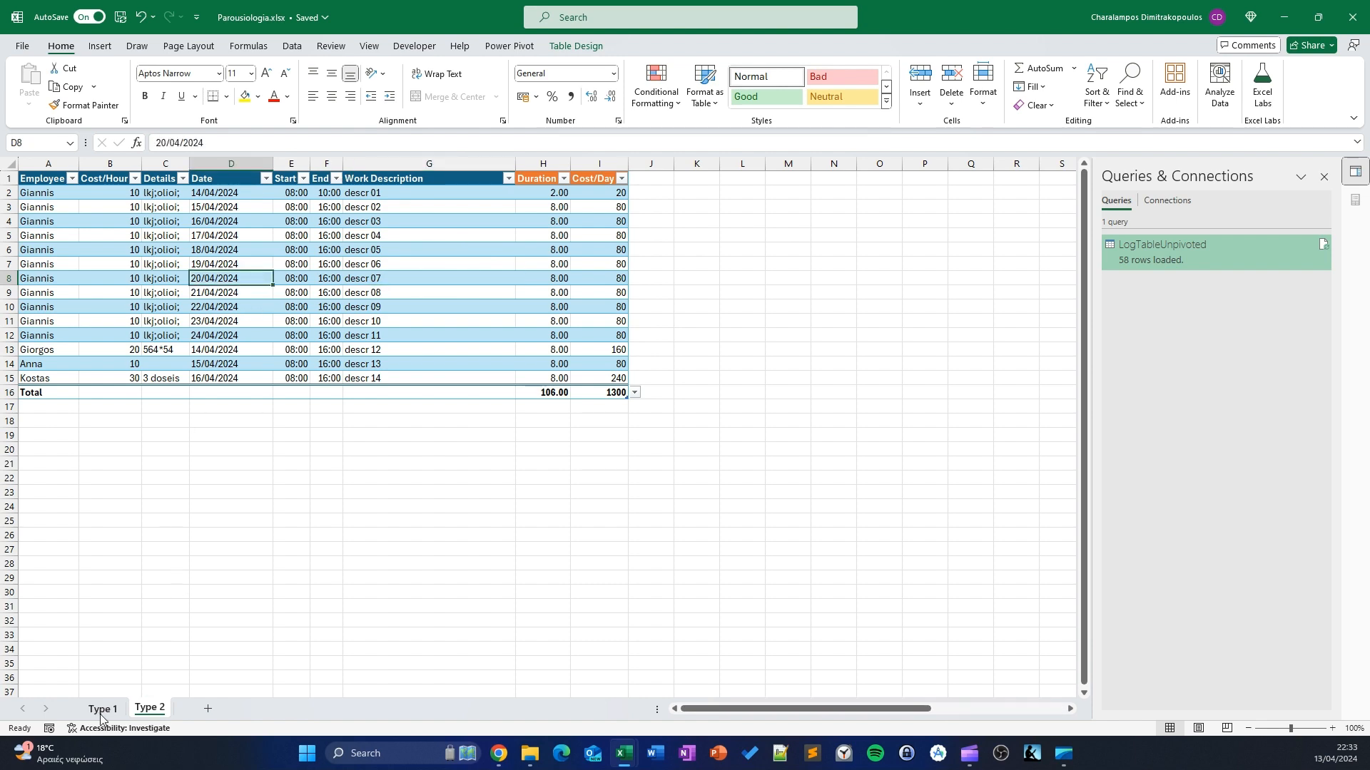
click(102, 709)
drag(157, 321, 392, 531)
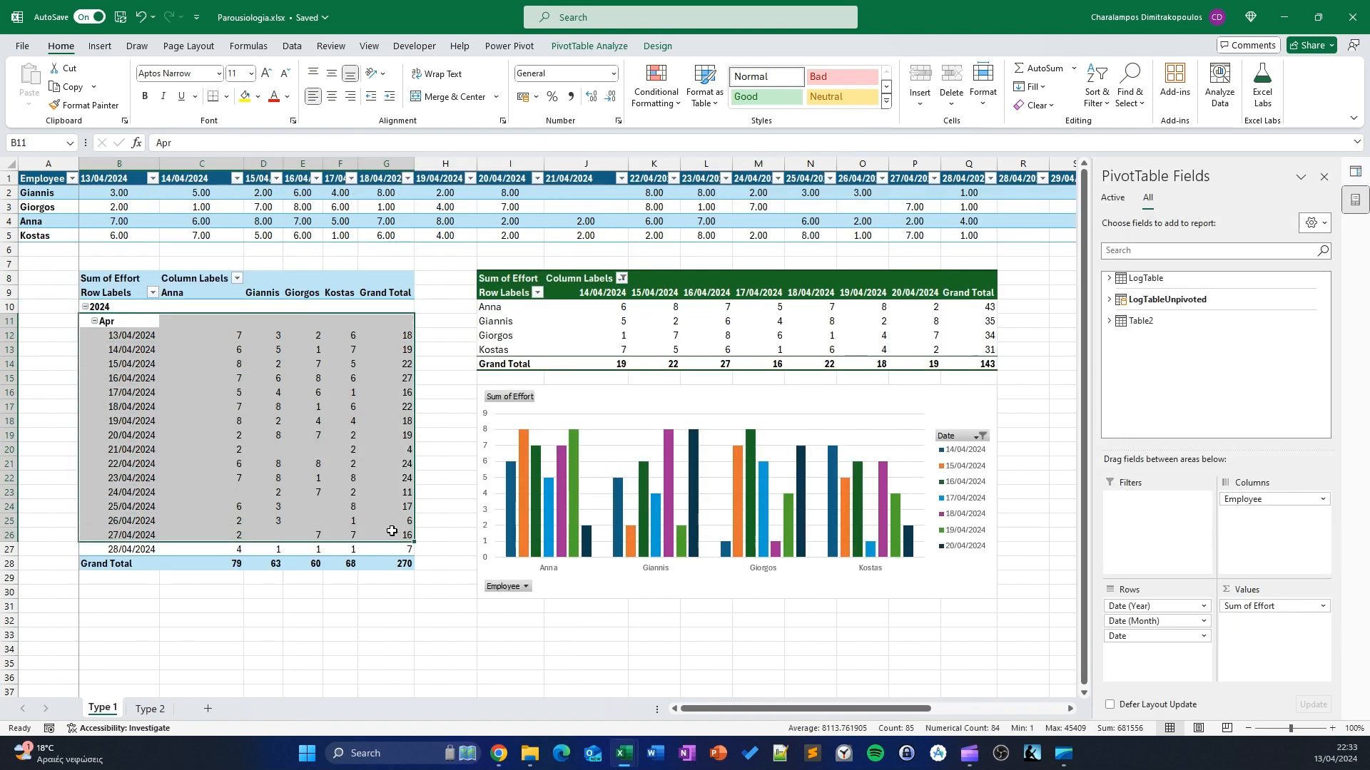
click(150, 709)
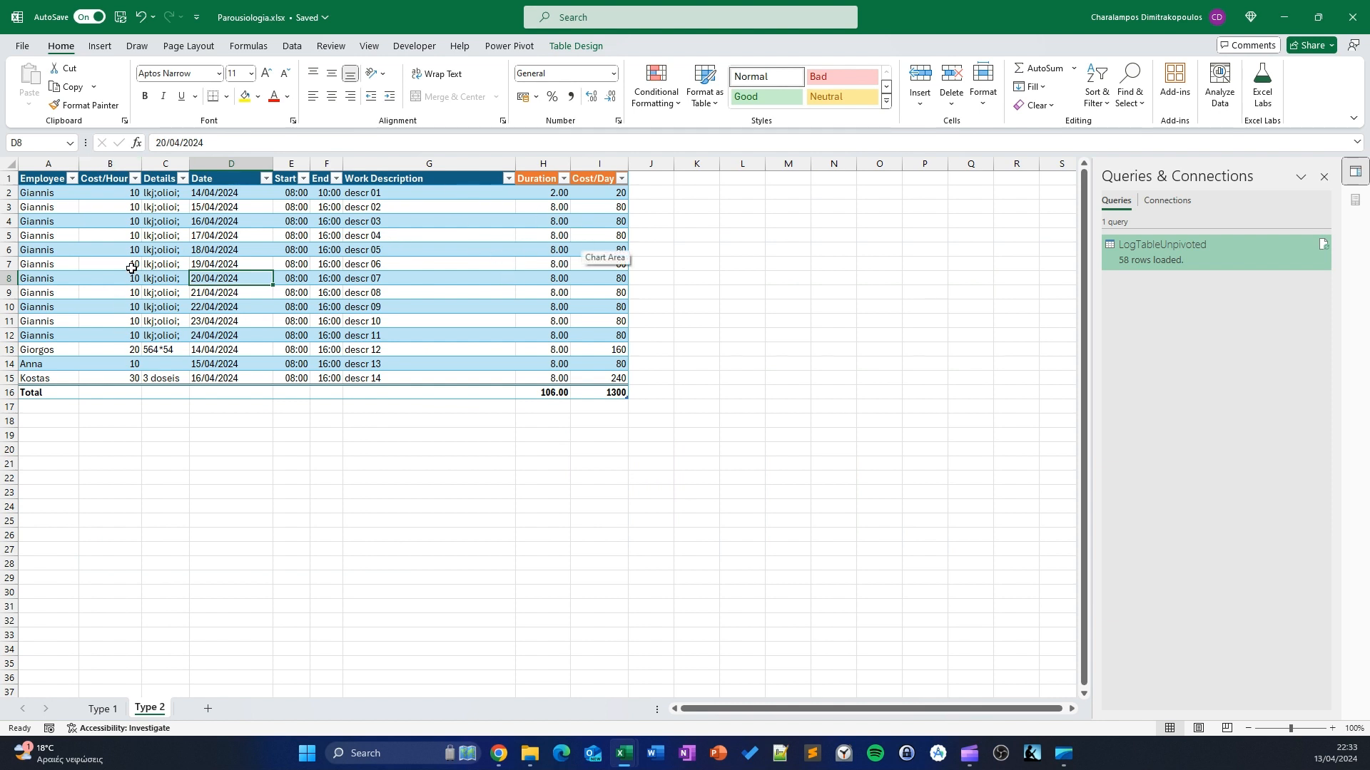
Insert a PivotTable based on Table2 on the existing Type 2 worksheet at cell B19
click(100, 205)
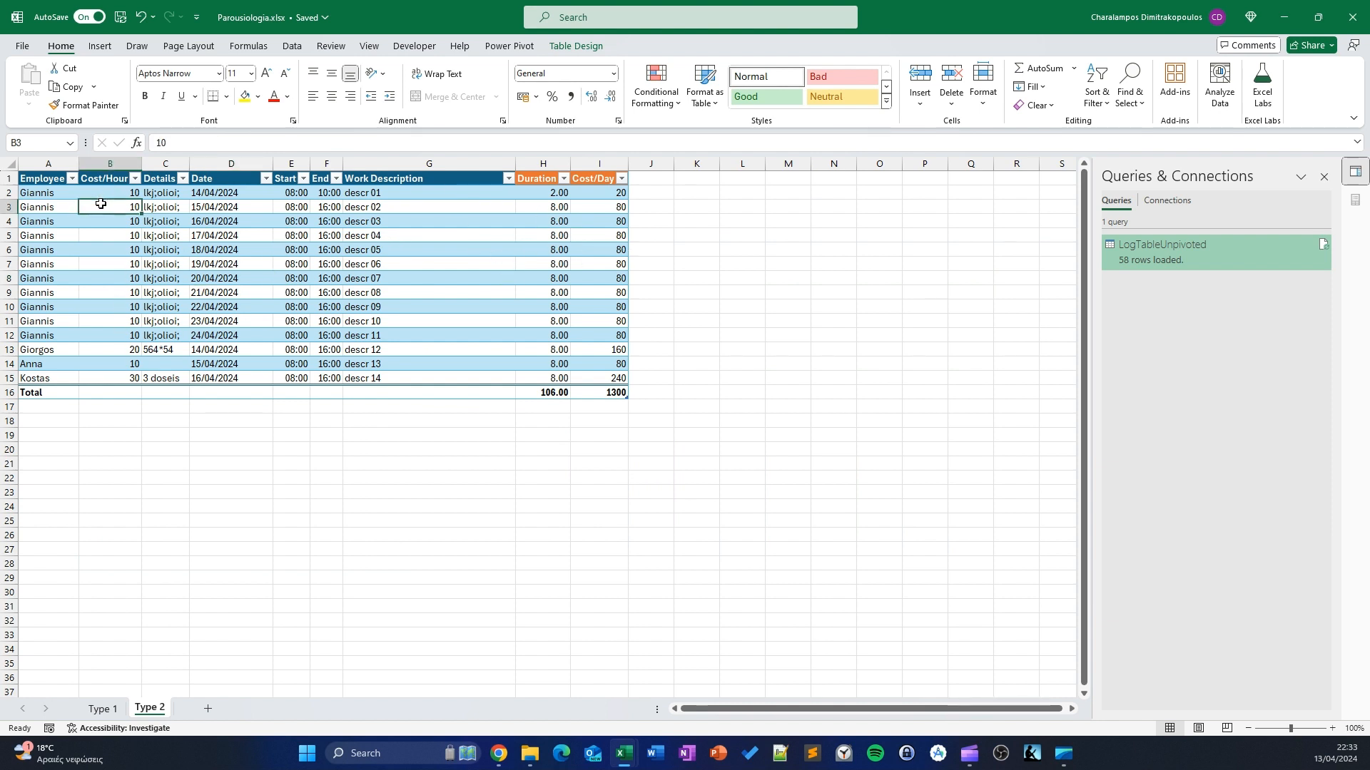
click(98, 46)
click(32, 100)
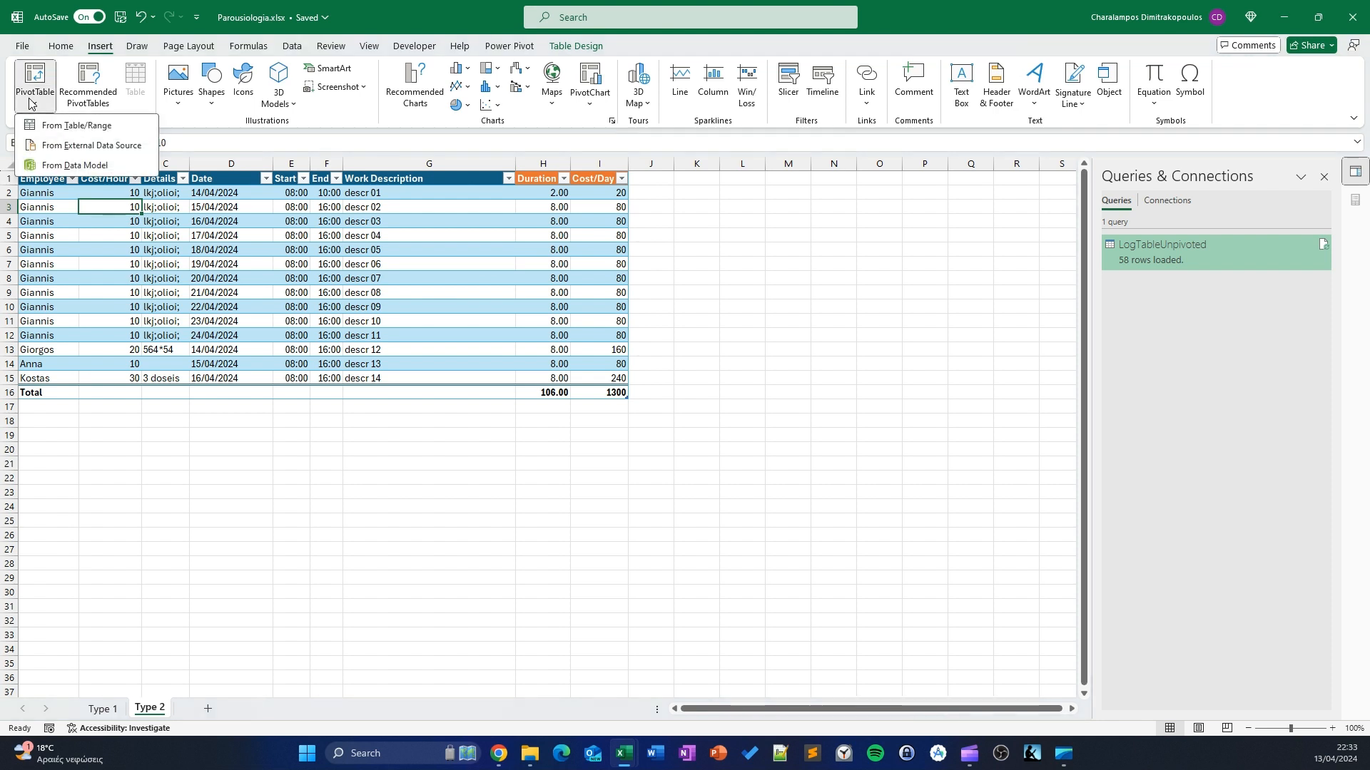
click(62, 126)
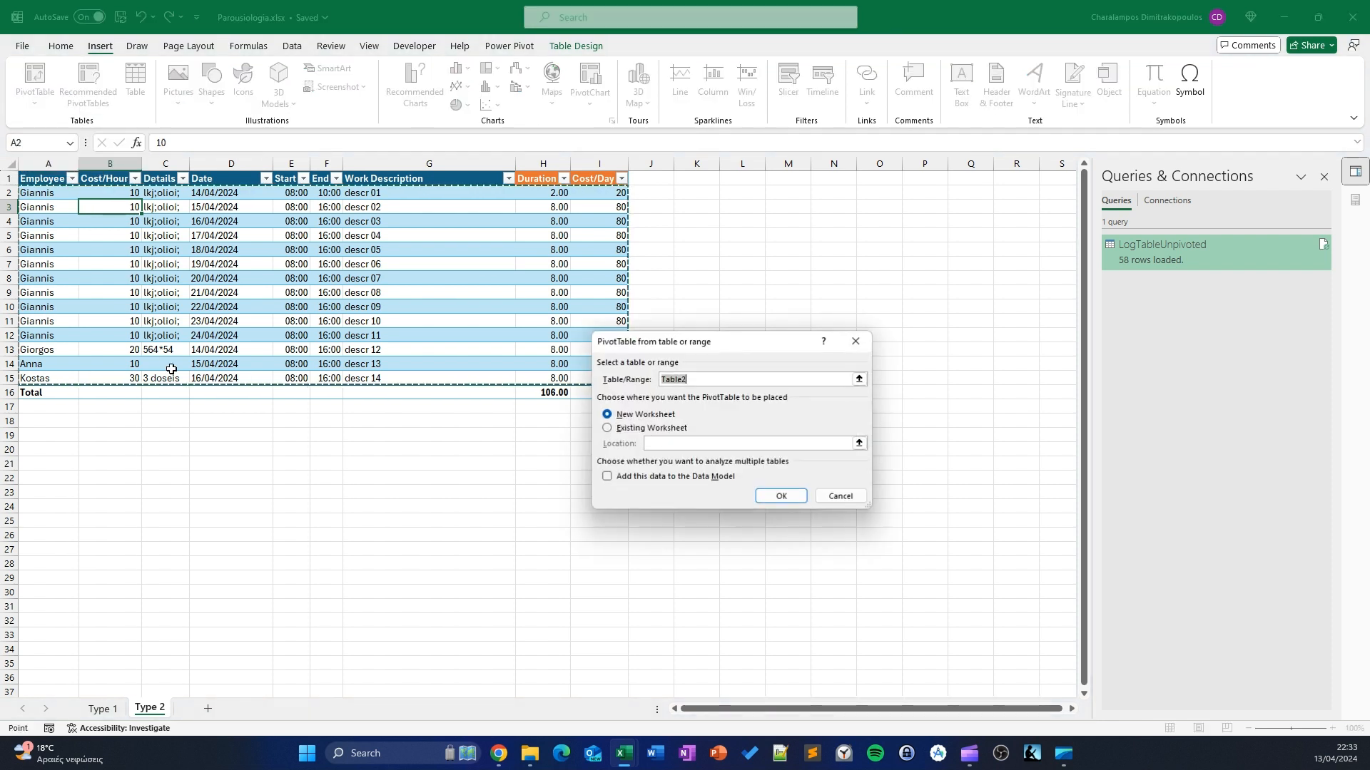
click(648, 428)
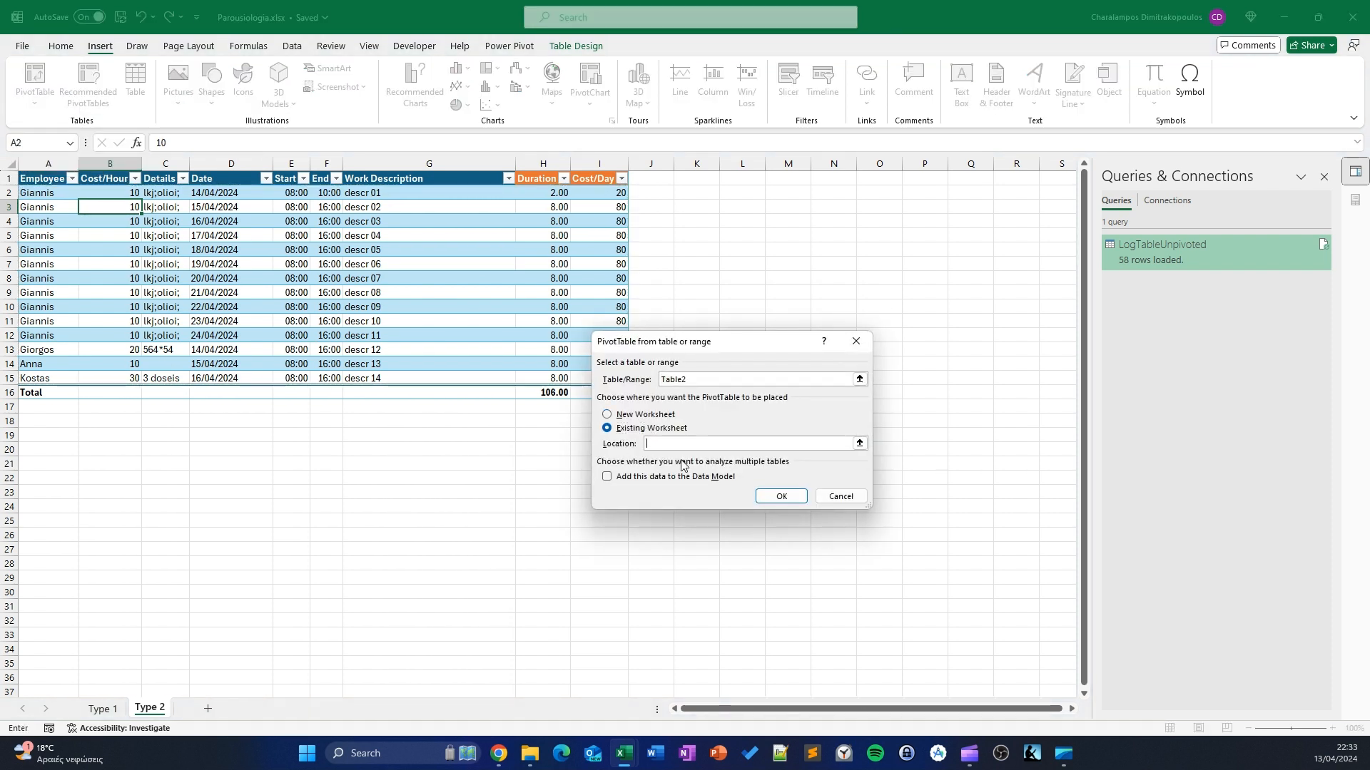
click(98, 441)
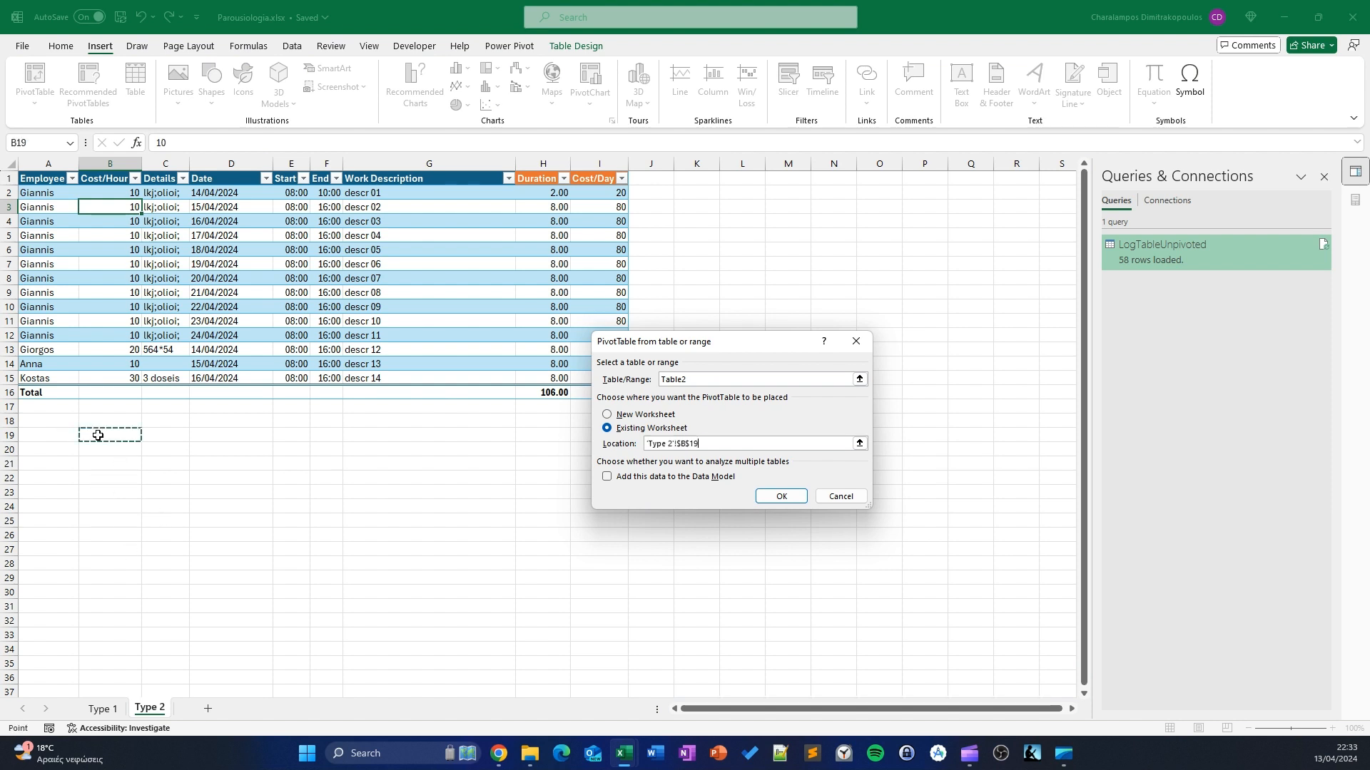
click(781, 496)
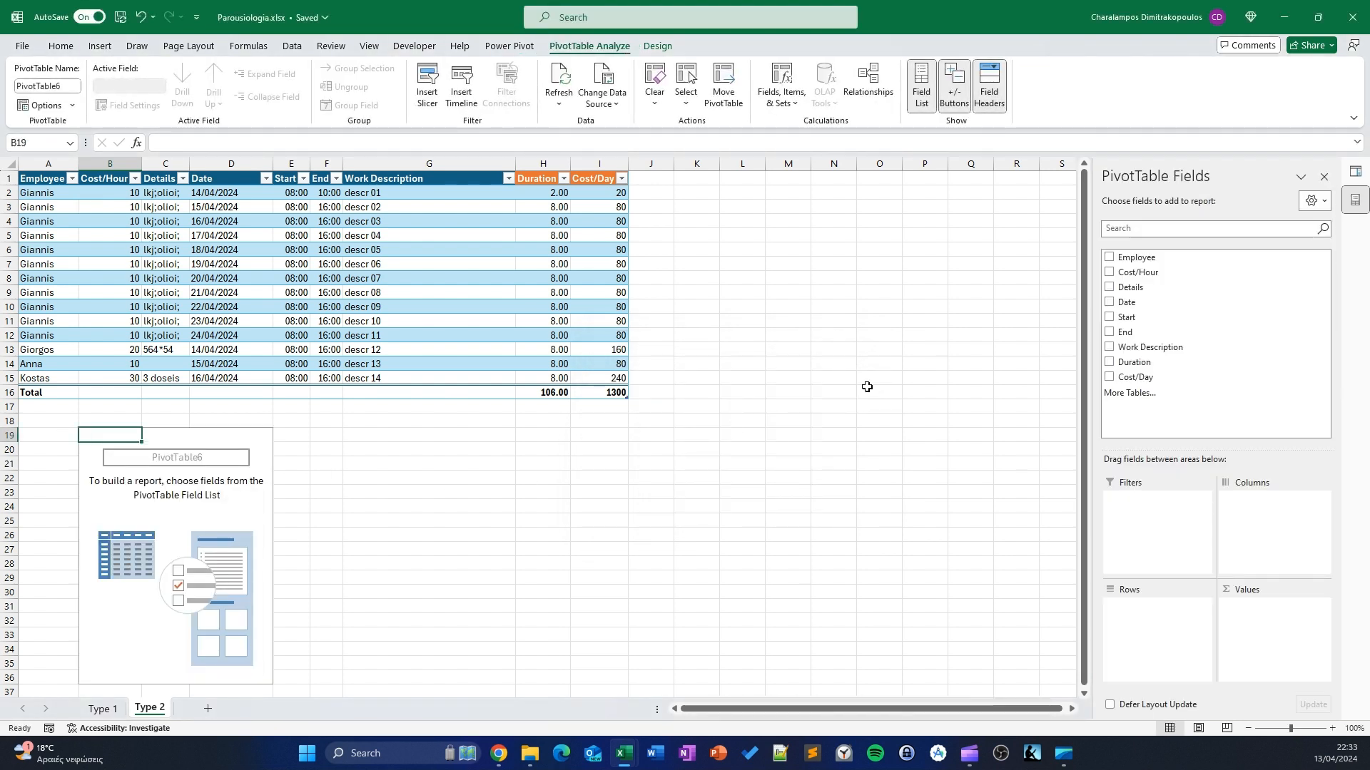
Add the Employee and Date fields to the rows of the new PivotTable
click(1110, 258)
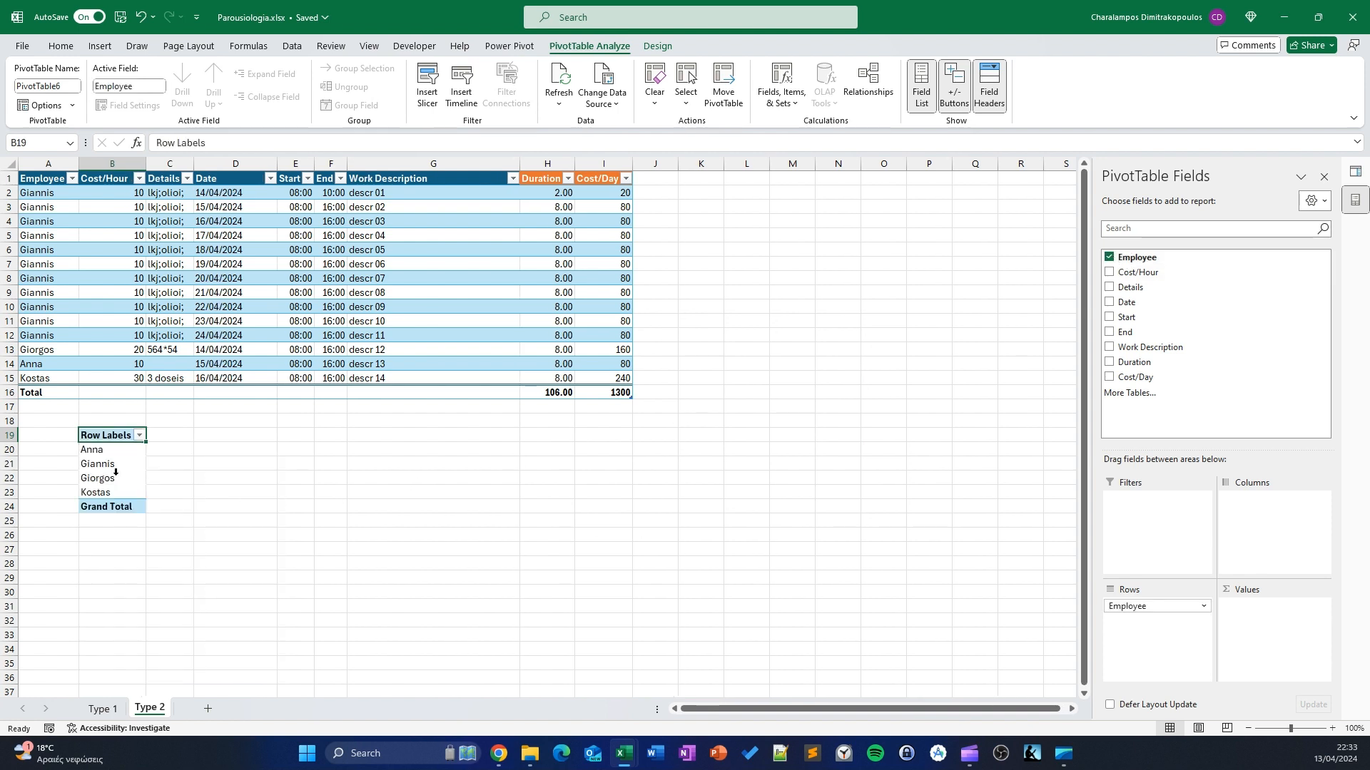
click(111, 444)
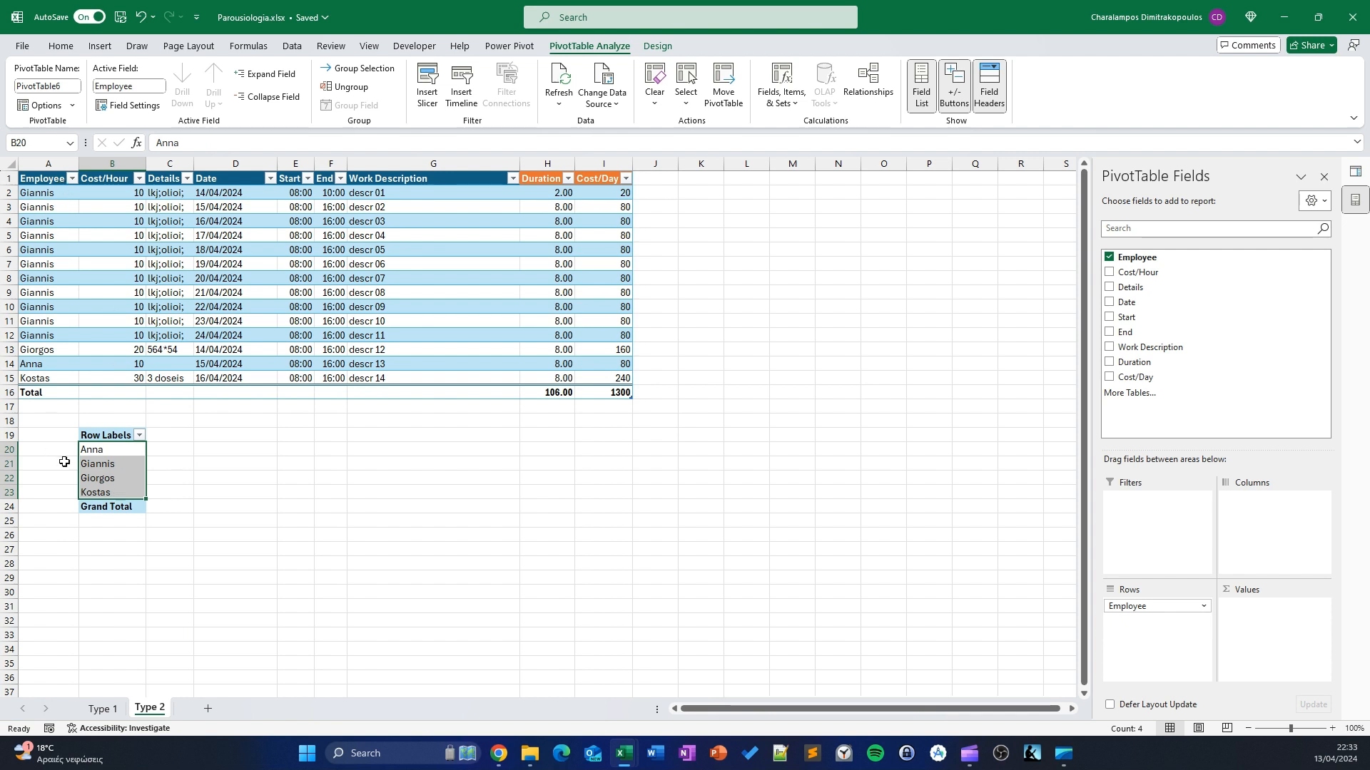
click(94, 465)
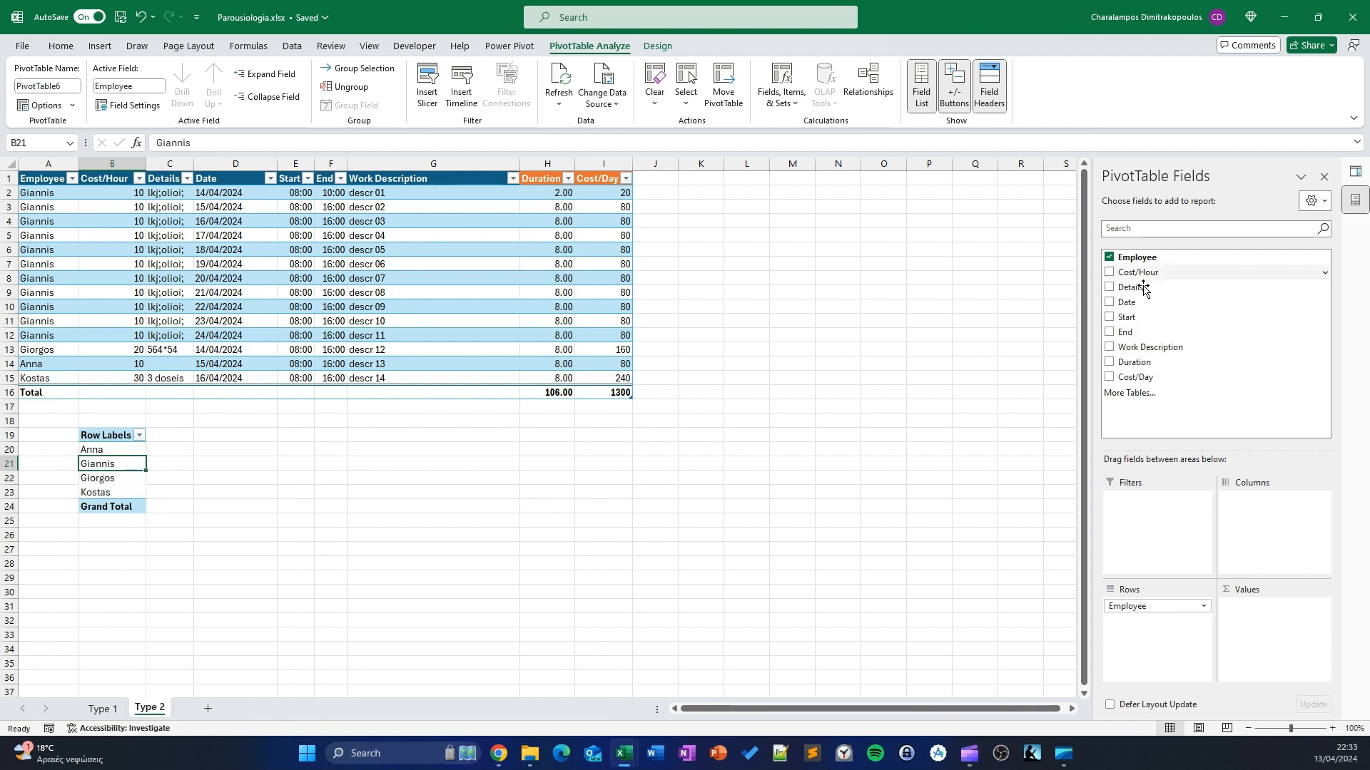
click(1108, 302)
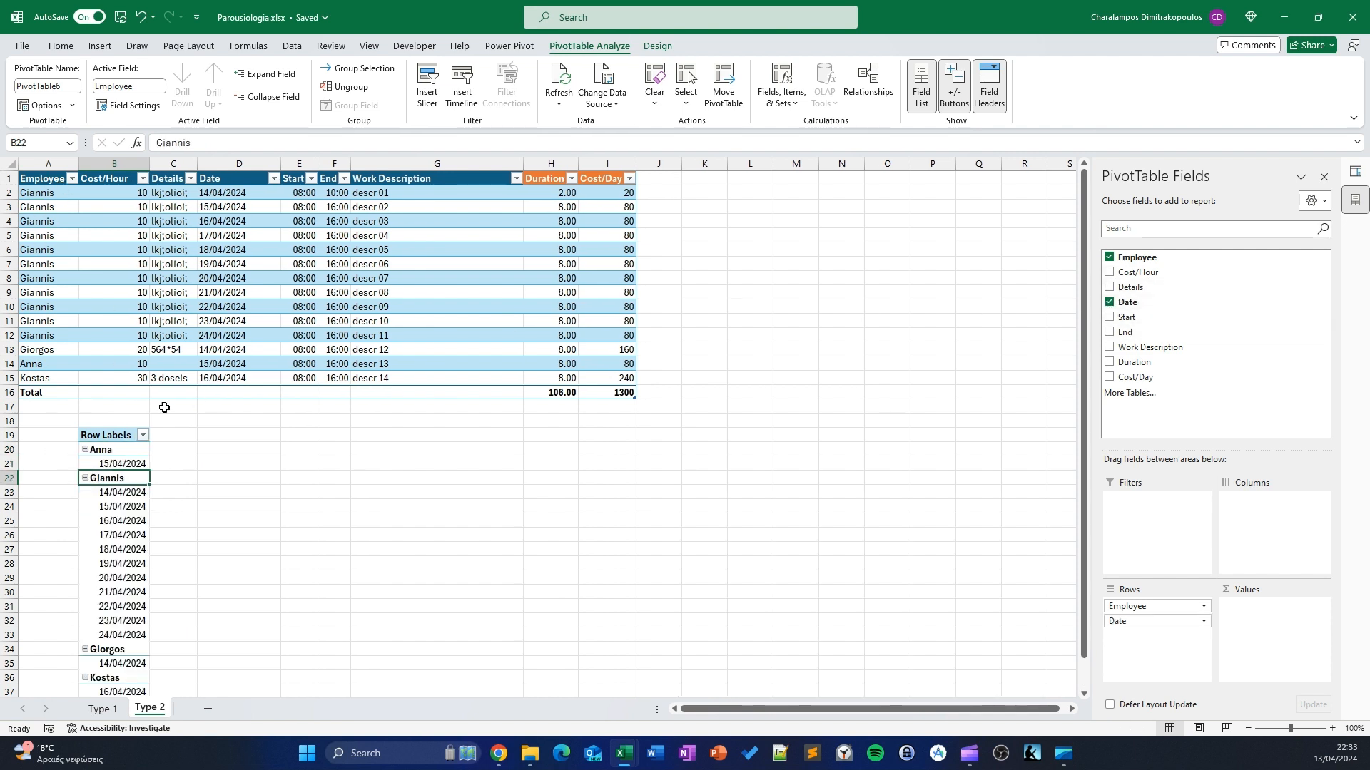
Try to group the dates in the PivotTable's row labels
right_click(102, 536)
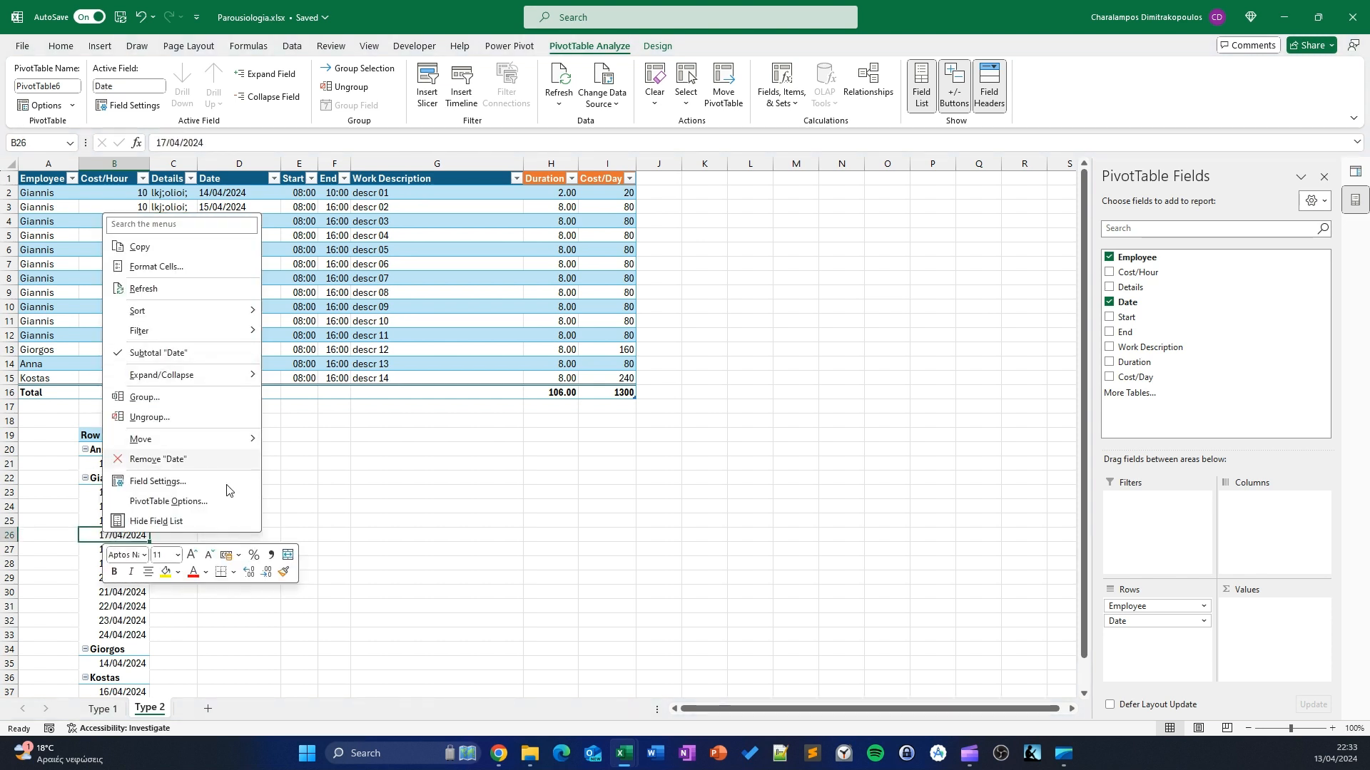
click(150, 397)
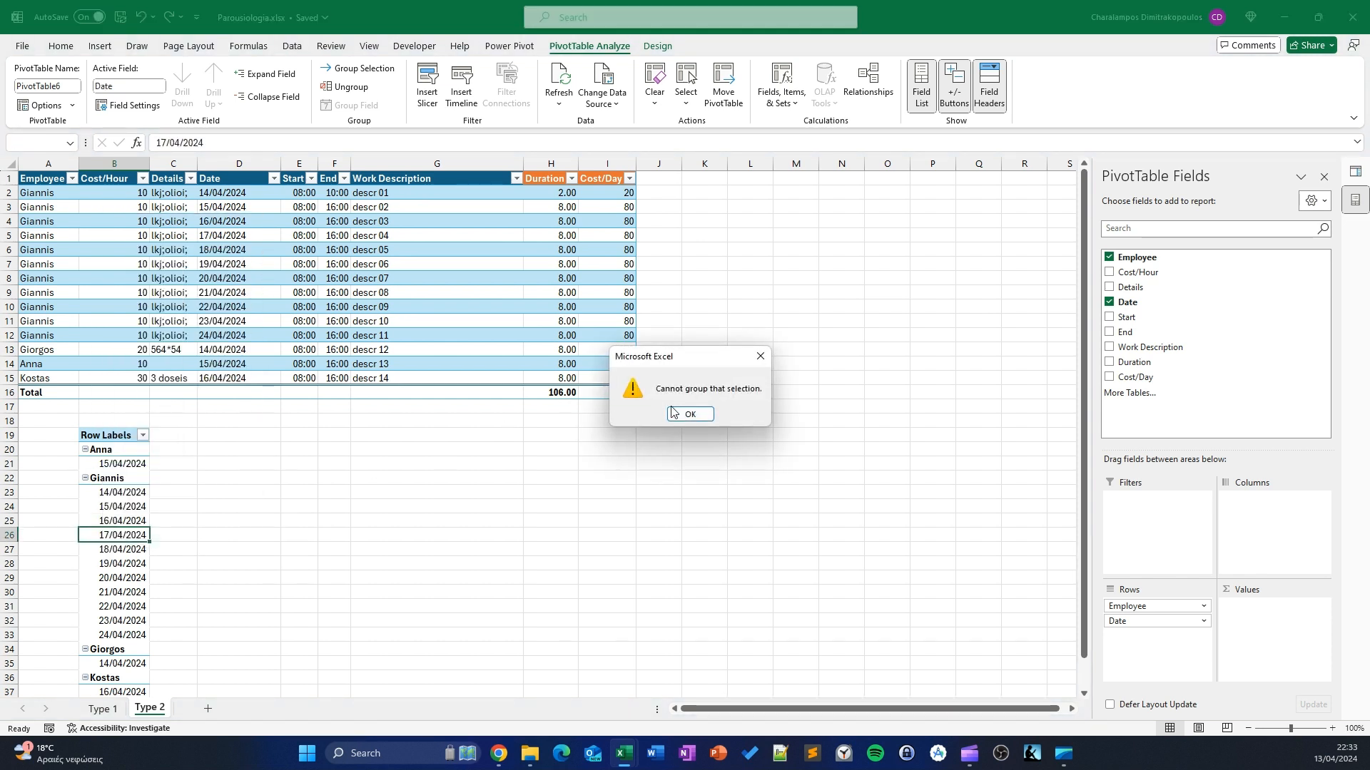
click(696, 418)
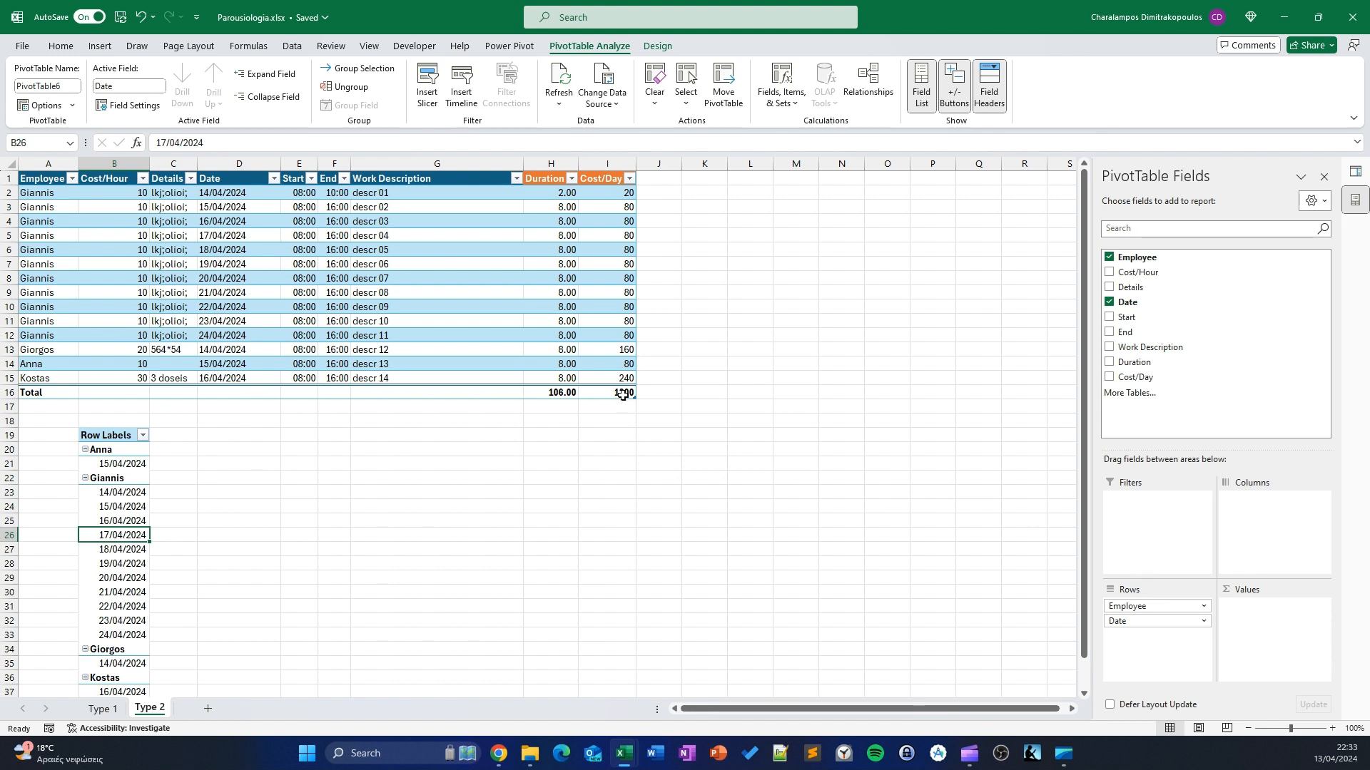
Format the attendance table's Date column as Short Date and re-enter the existing date in D2
click(239, 171)
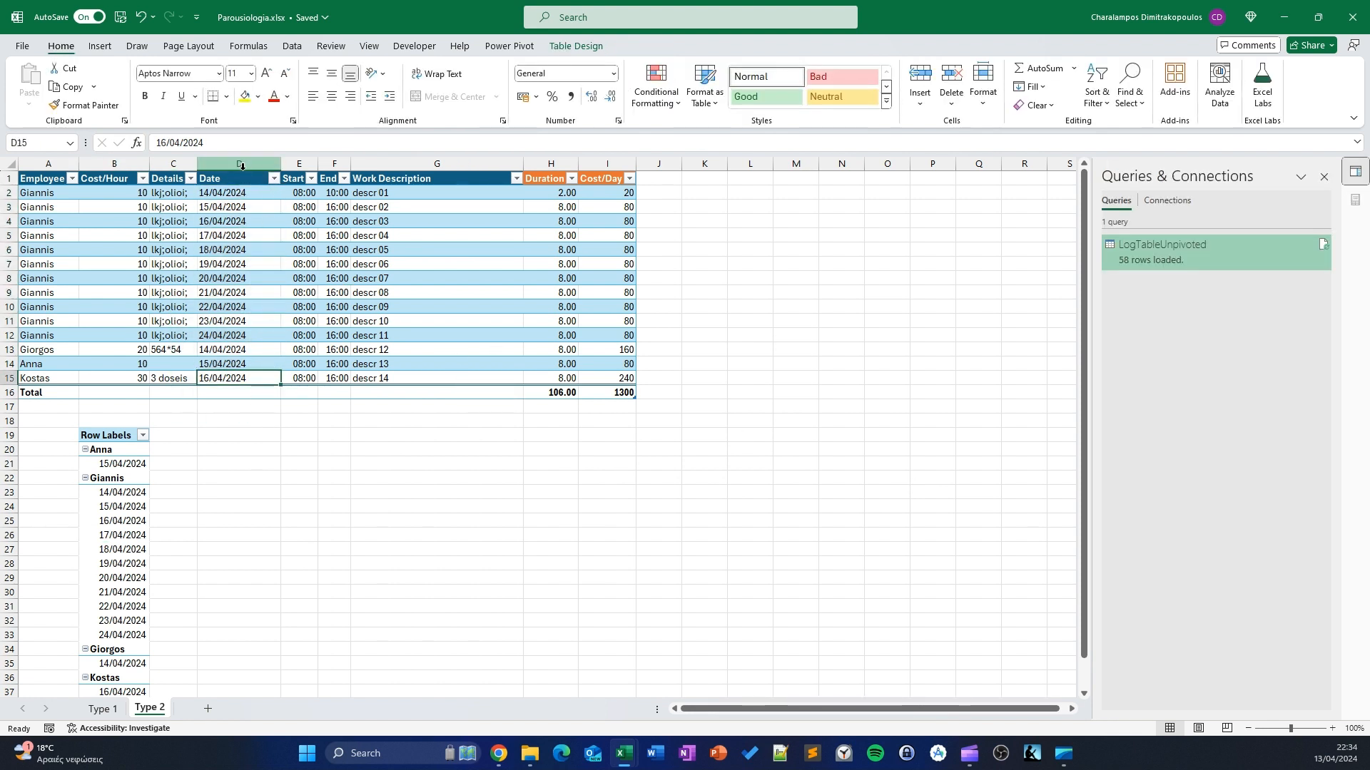
click(264, 161)
click(614, 74)
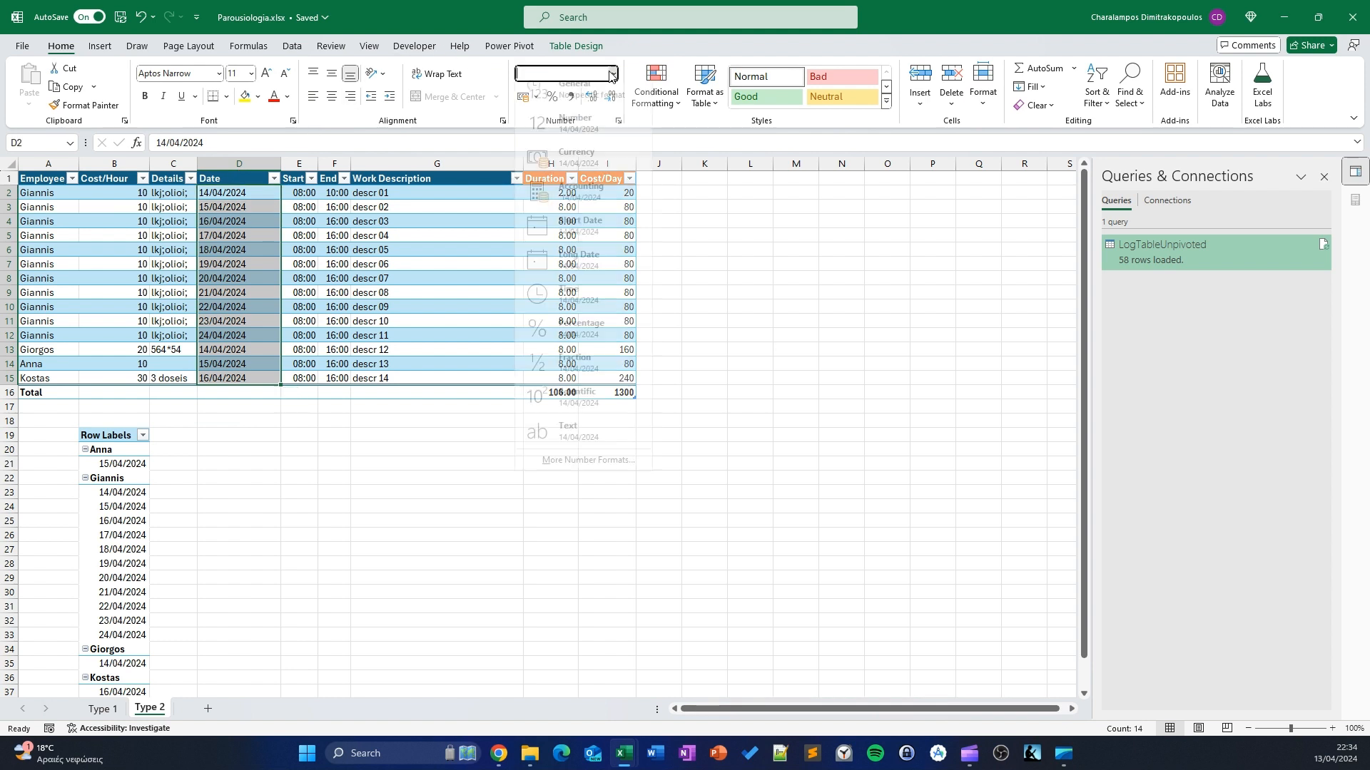
click(589, 243)
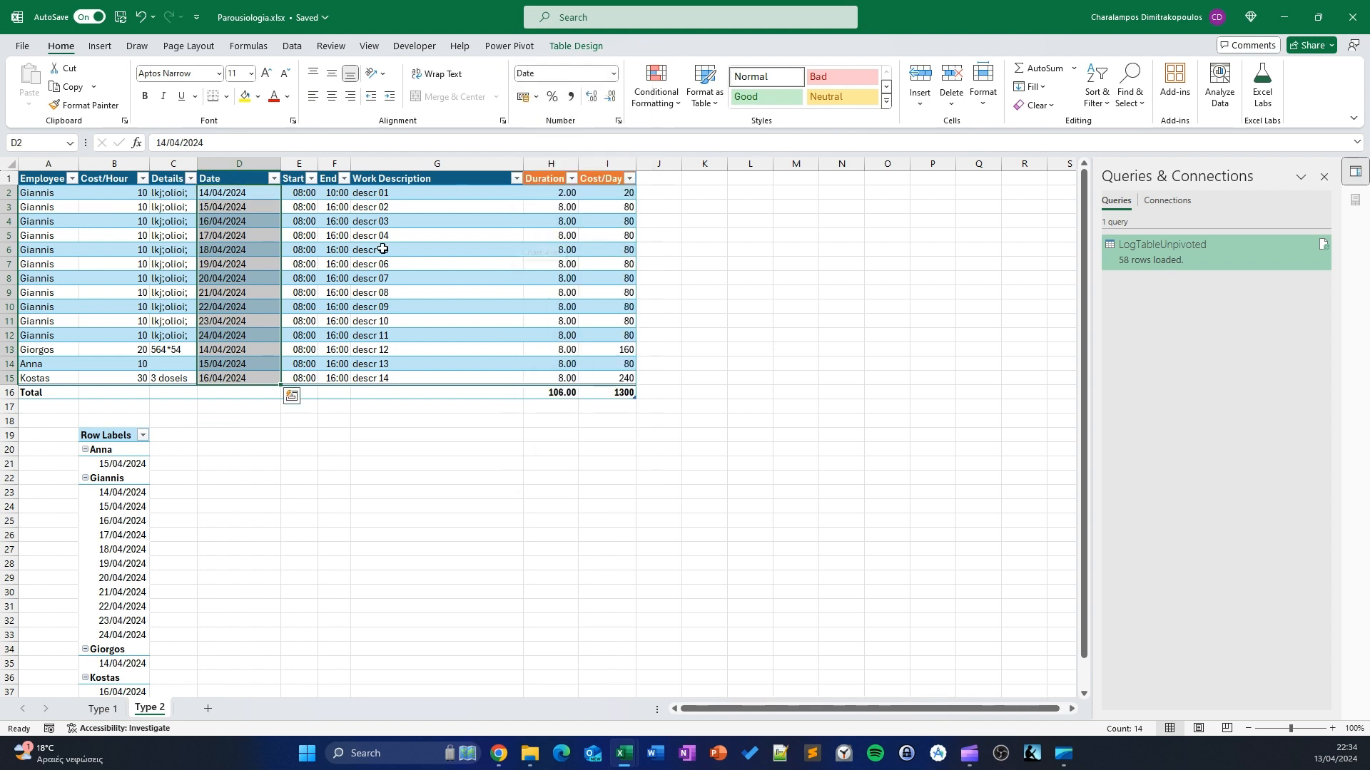
double_click(243, 193)
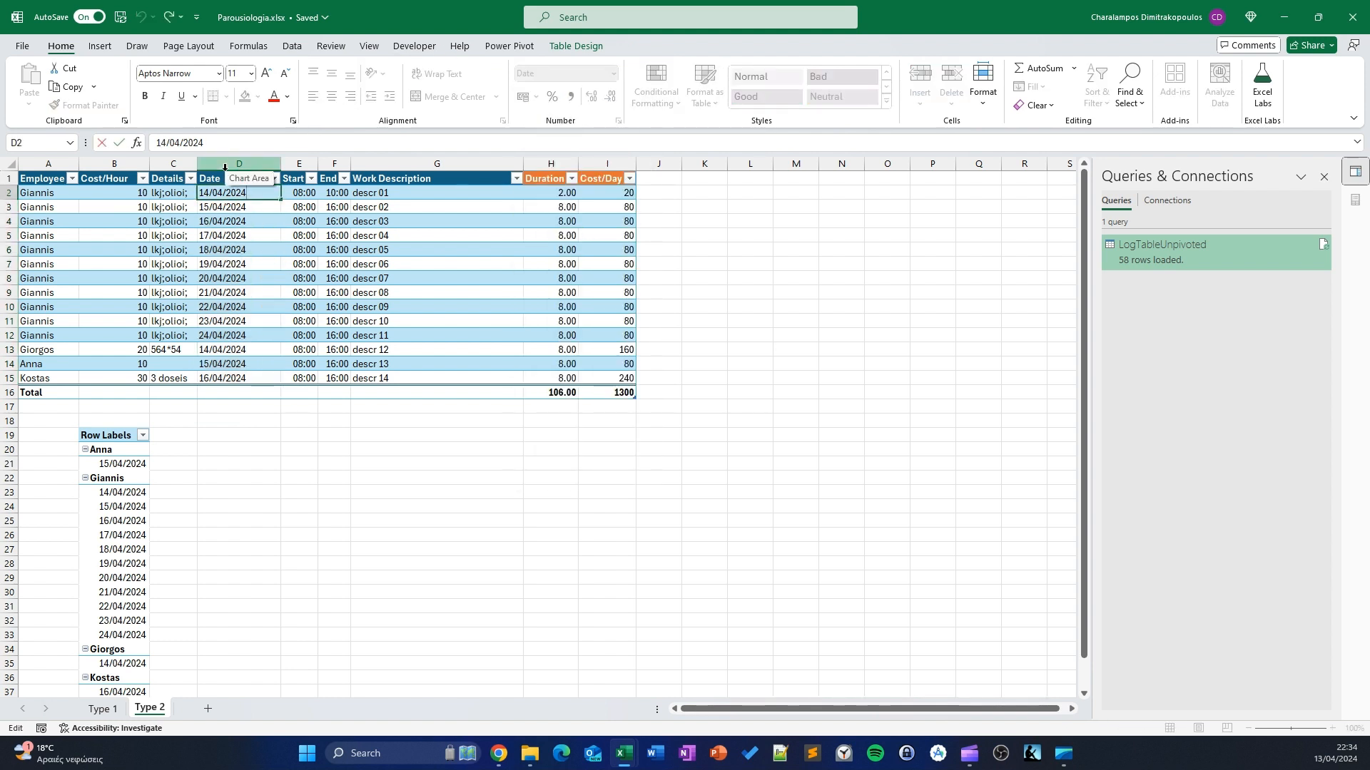
click(237, 448)
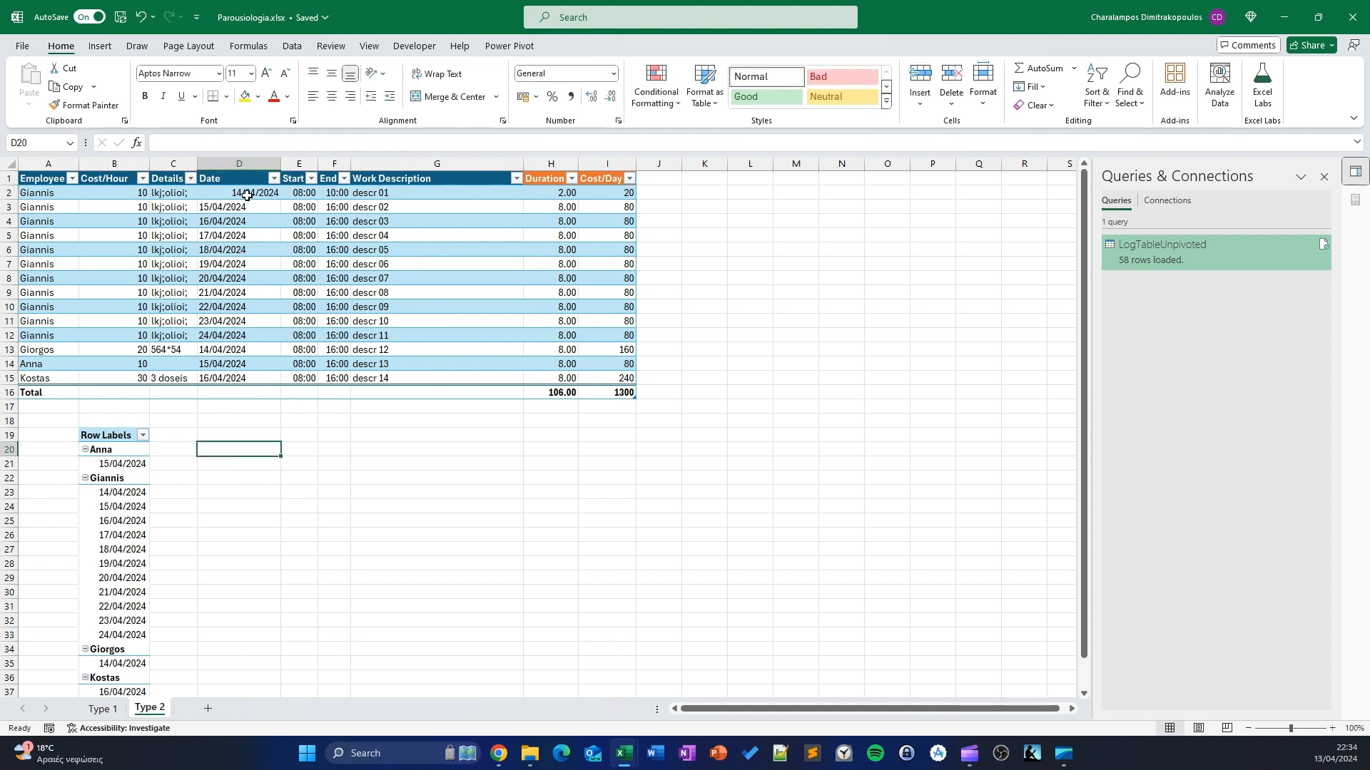
Convert the attendance table's Date column to real dates with Text to Columns, using Delimited data and the DMY date format
click(253, 178)
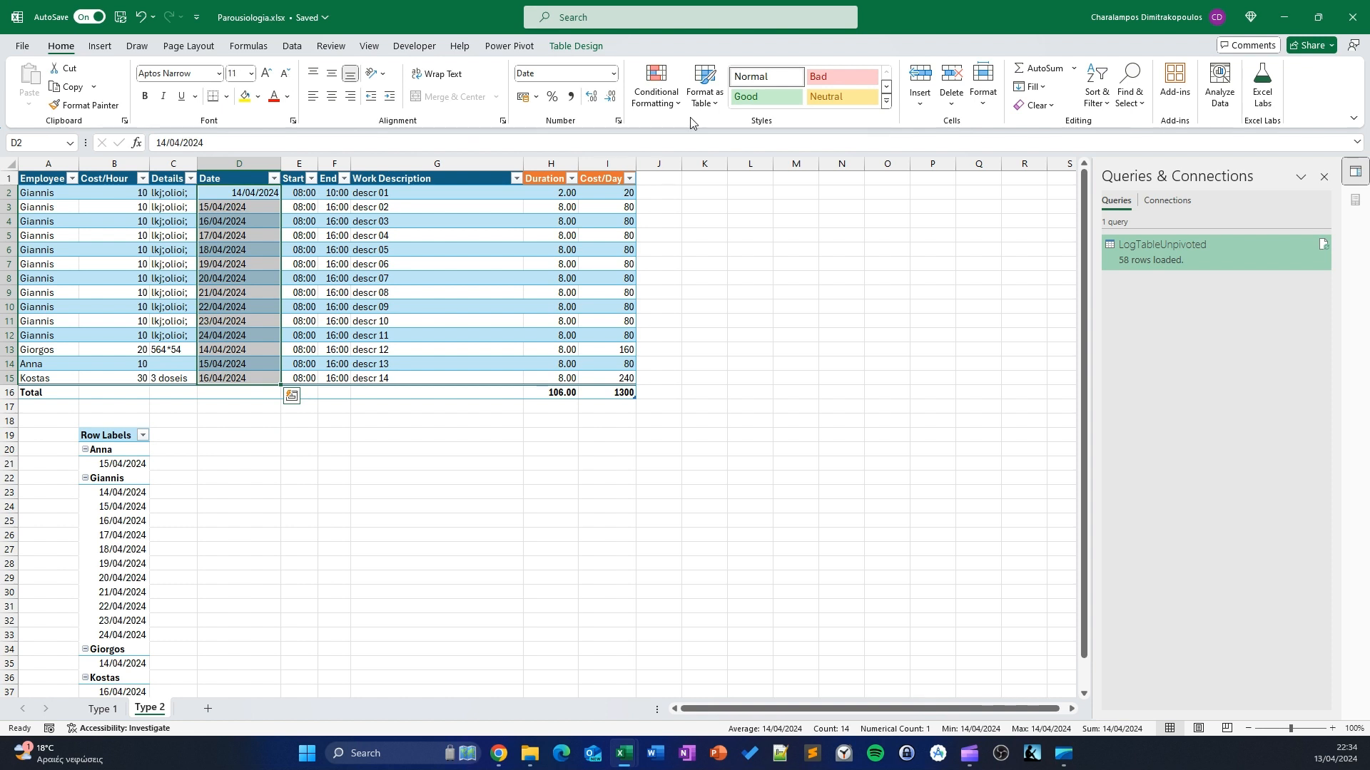
click(290, 46)
click(796, 93)
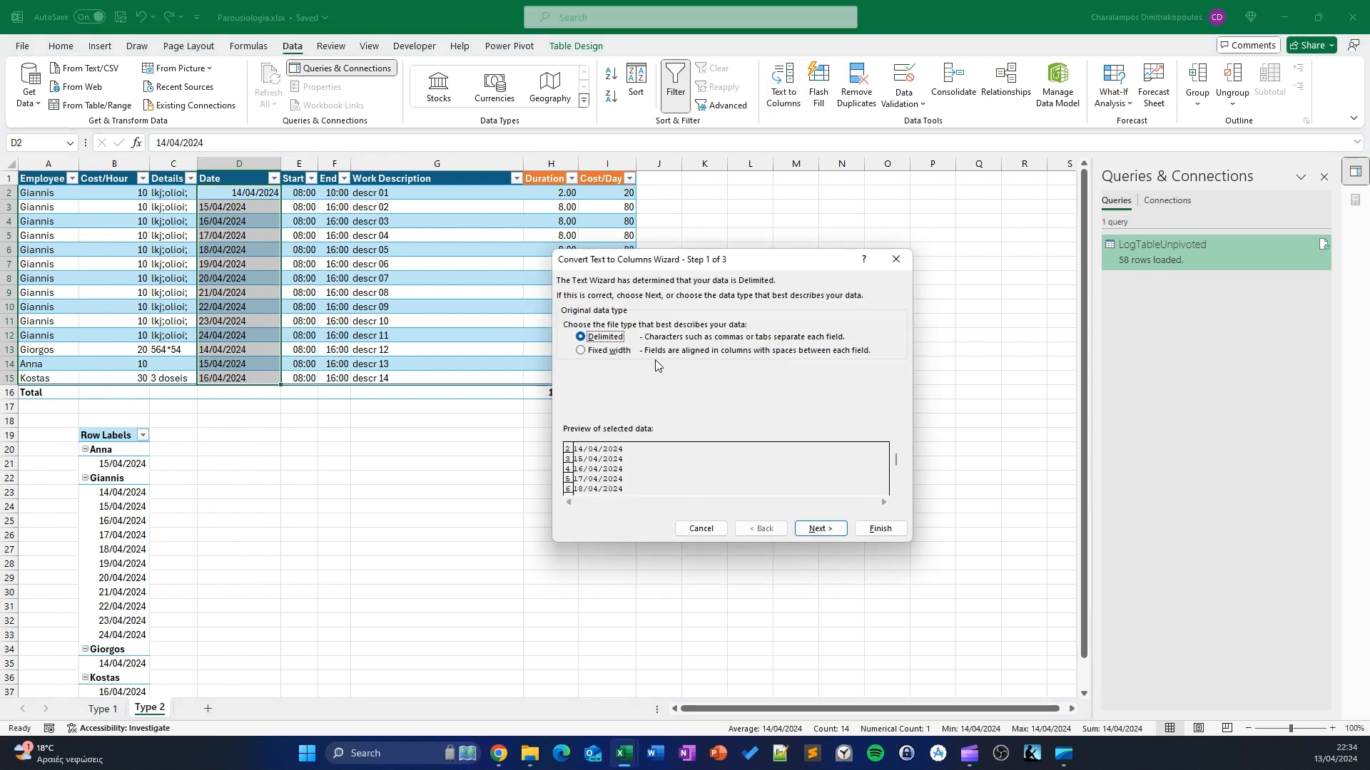
click(816, 533)
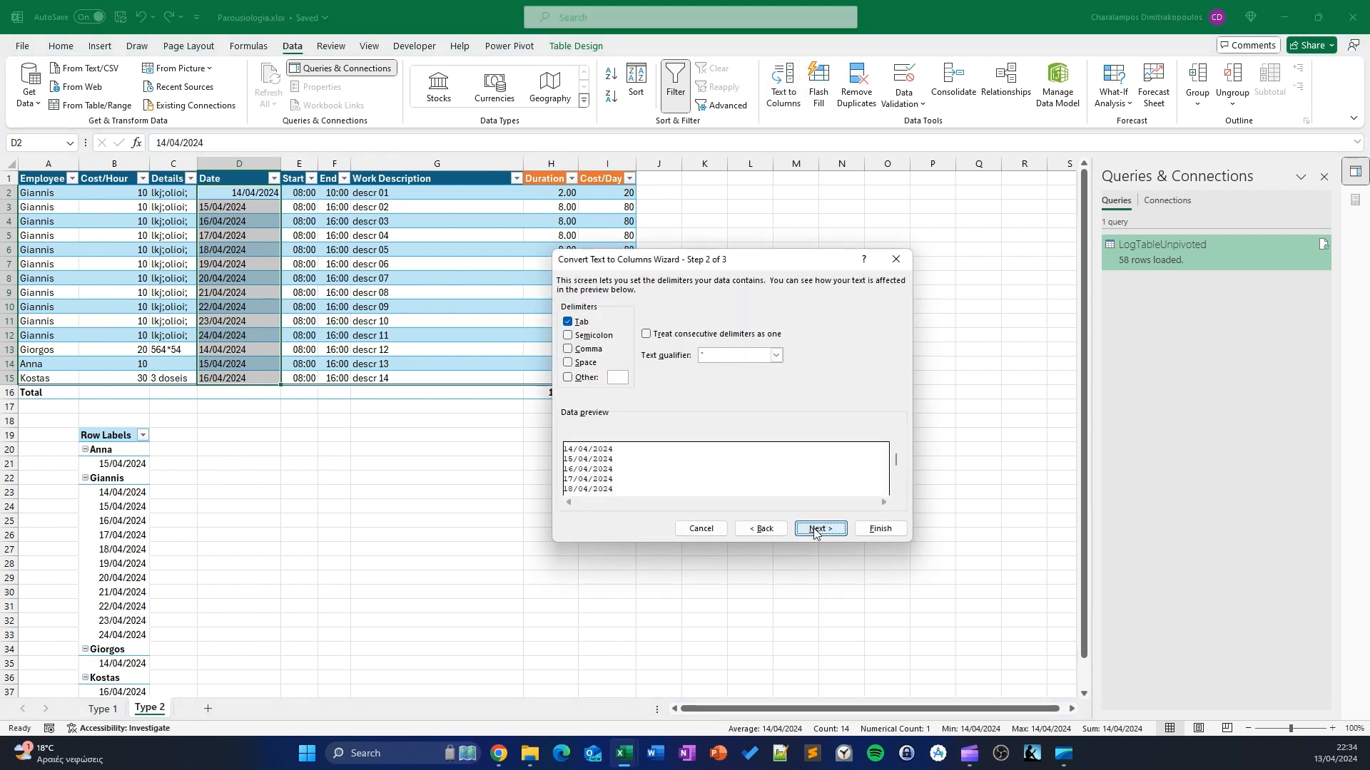
click(816, 533)
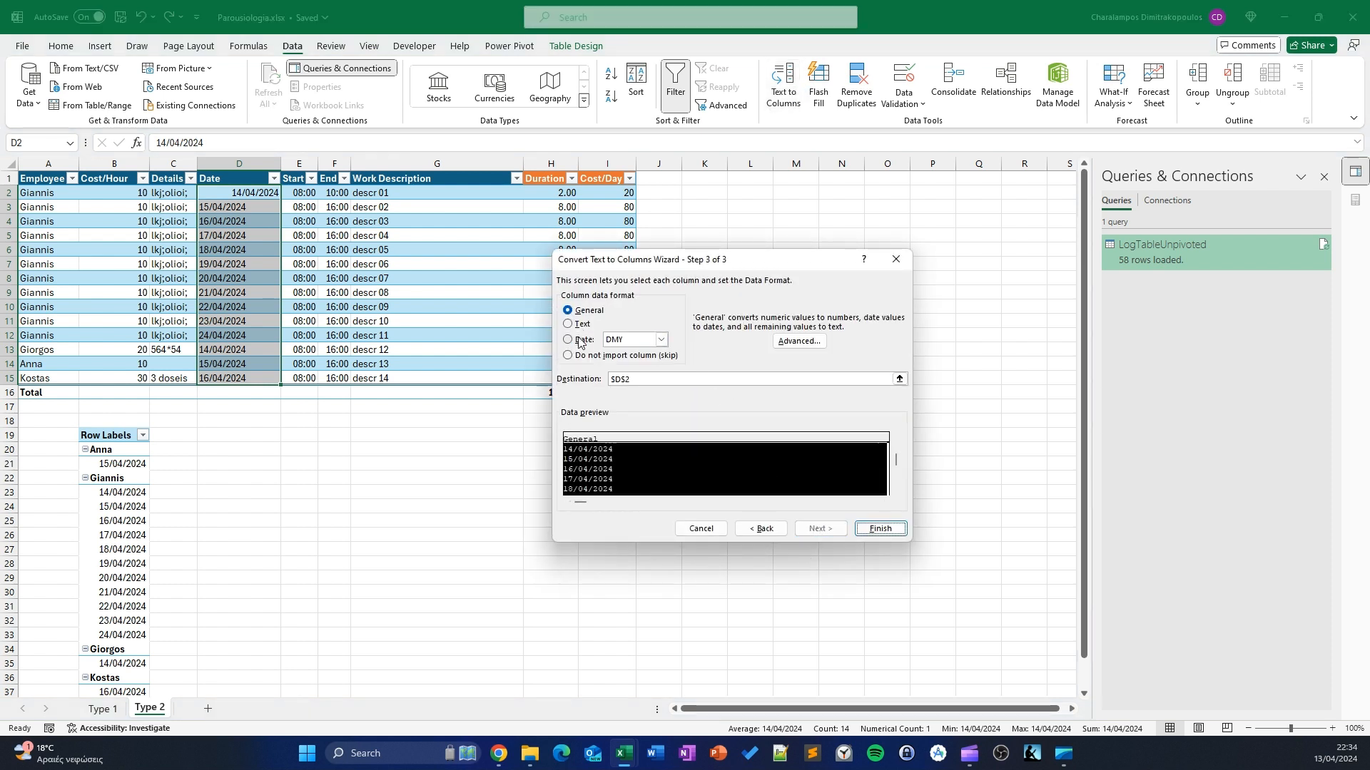
click(662, 341)
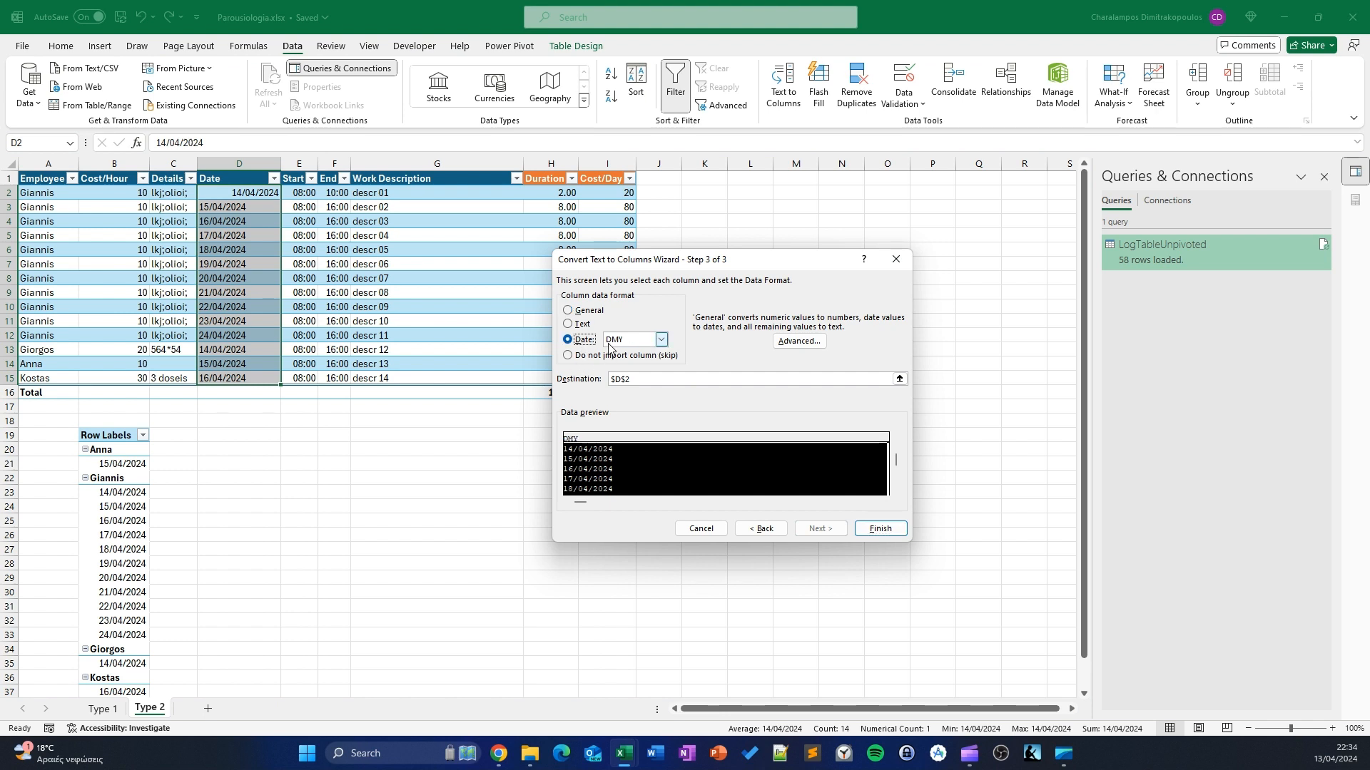
click(880, 529)
click(547, 504)
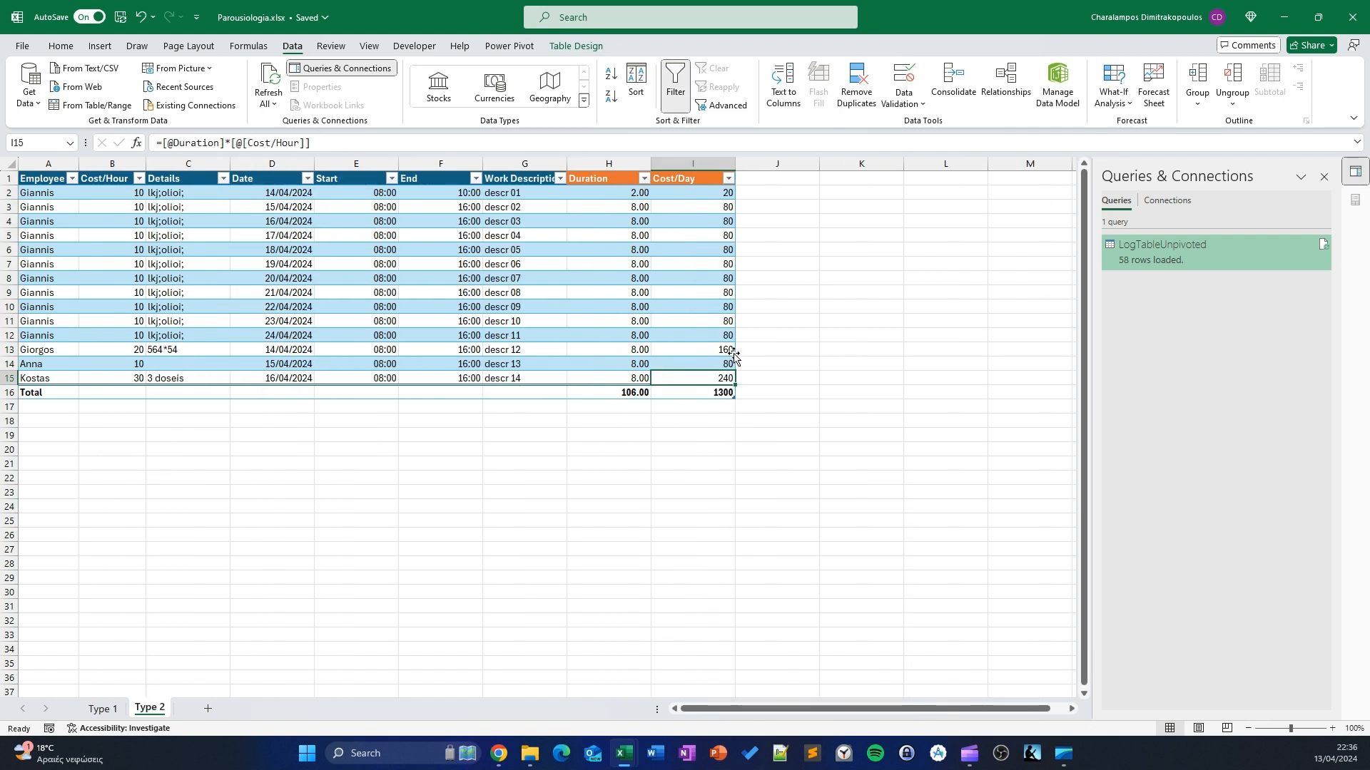
Add a new row at the end of the attendance table and fill its date down as 17/04/2024
key(Tab)
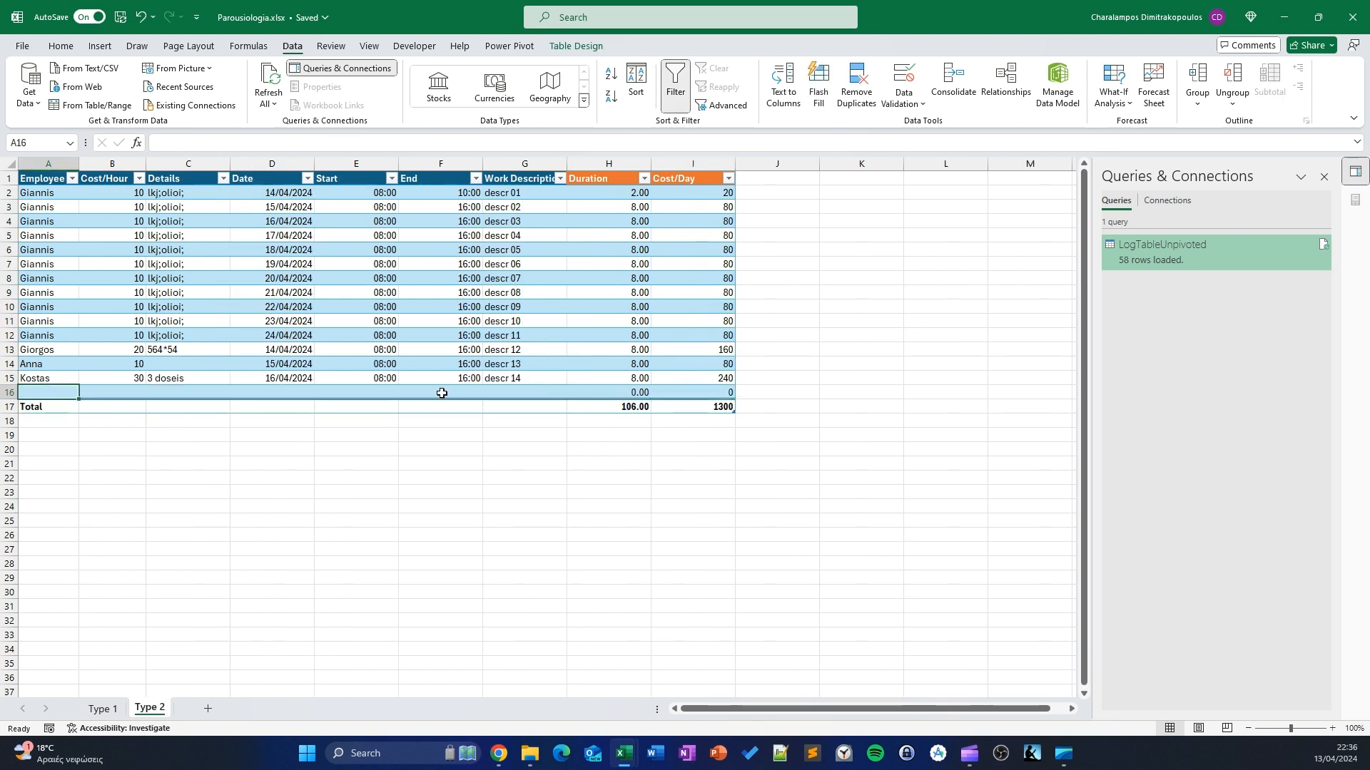
click(272, 390)
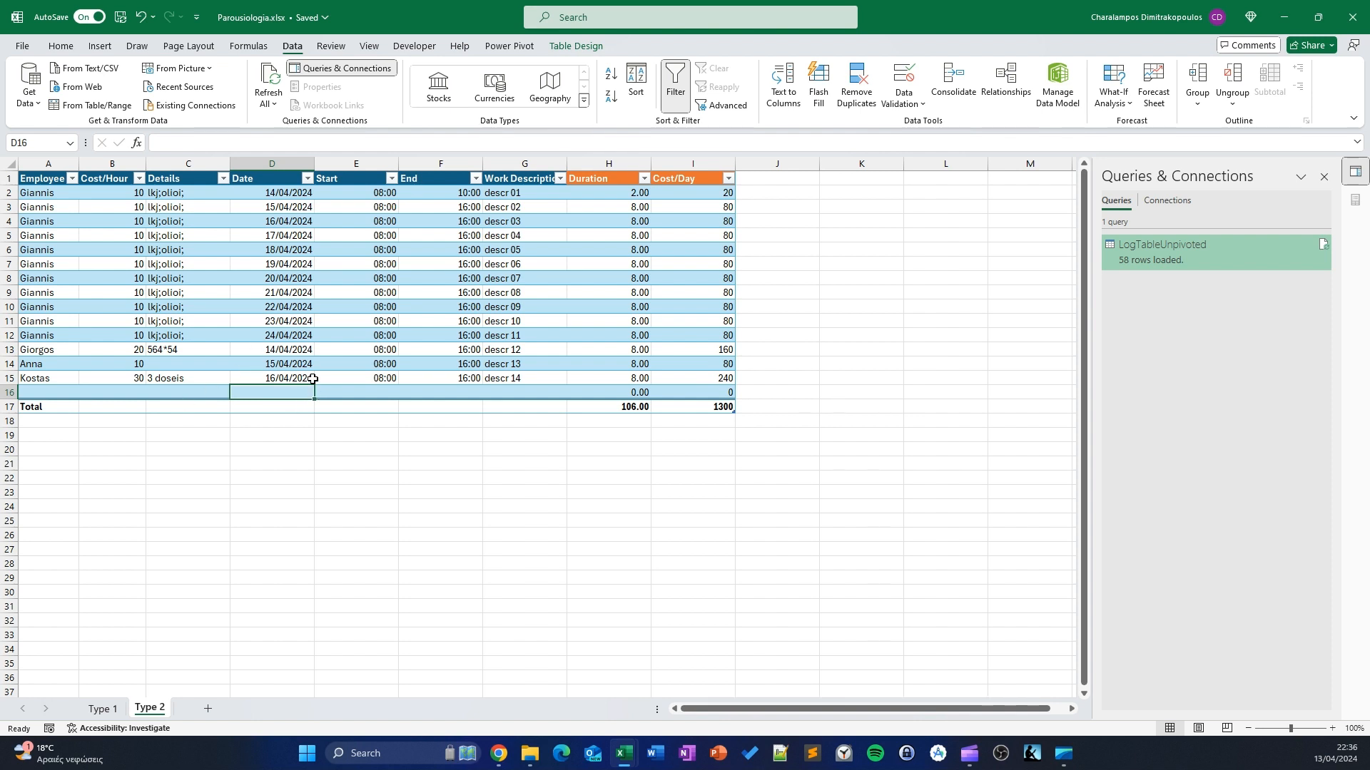
click(311, 378)
drag(314, 385, 313, 399)
click(297, 493)
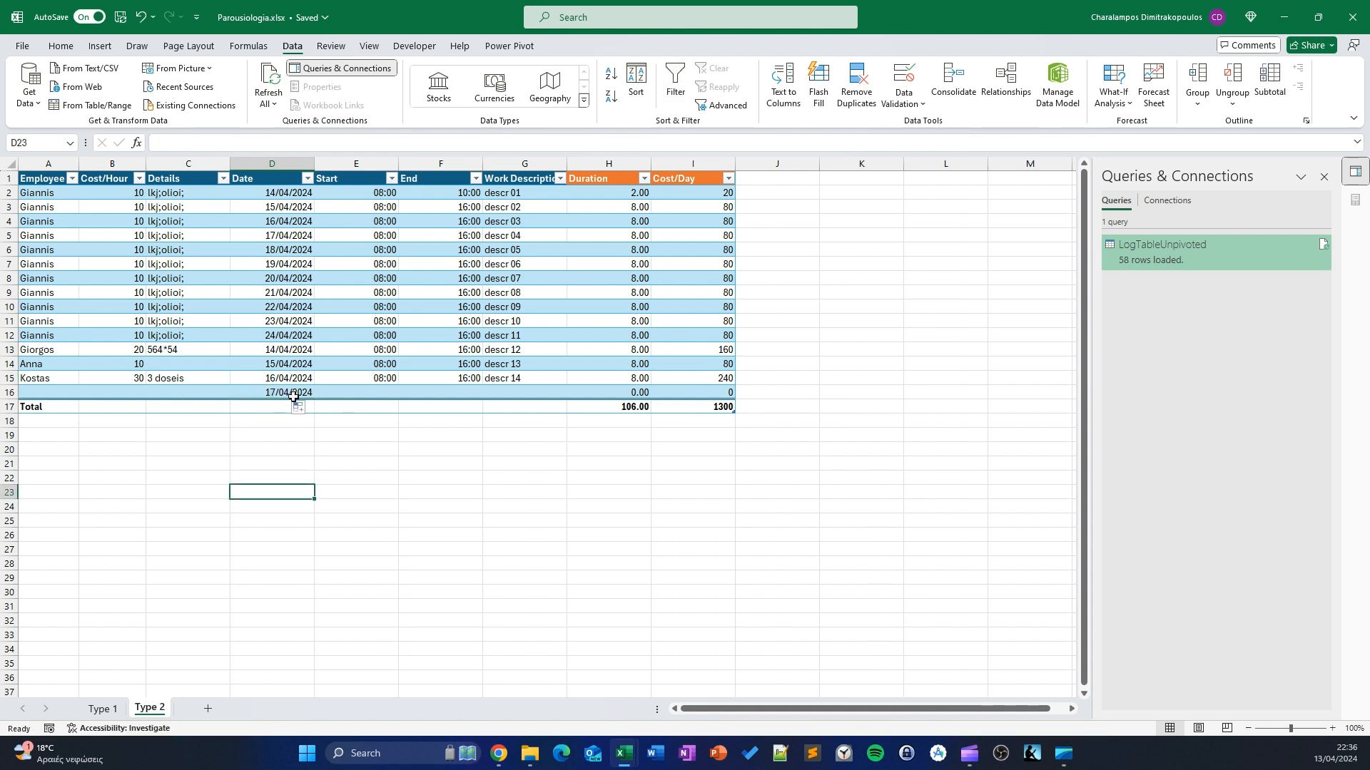
Insert a PivotTable based on Table2 on the existing Type 2 worksheet at cell B20
click(293, 394)
click(121, 460)
click(271, 293)
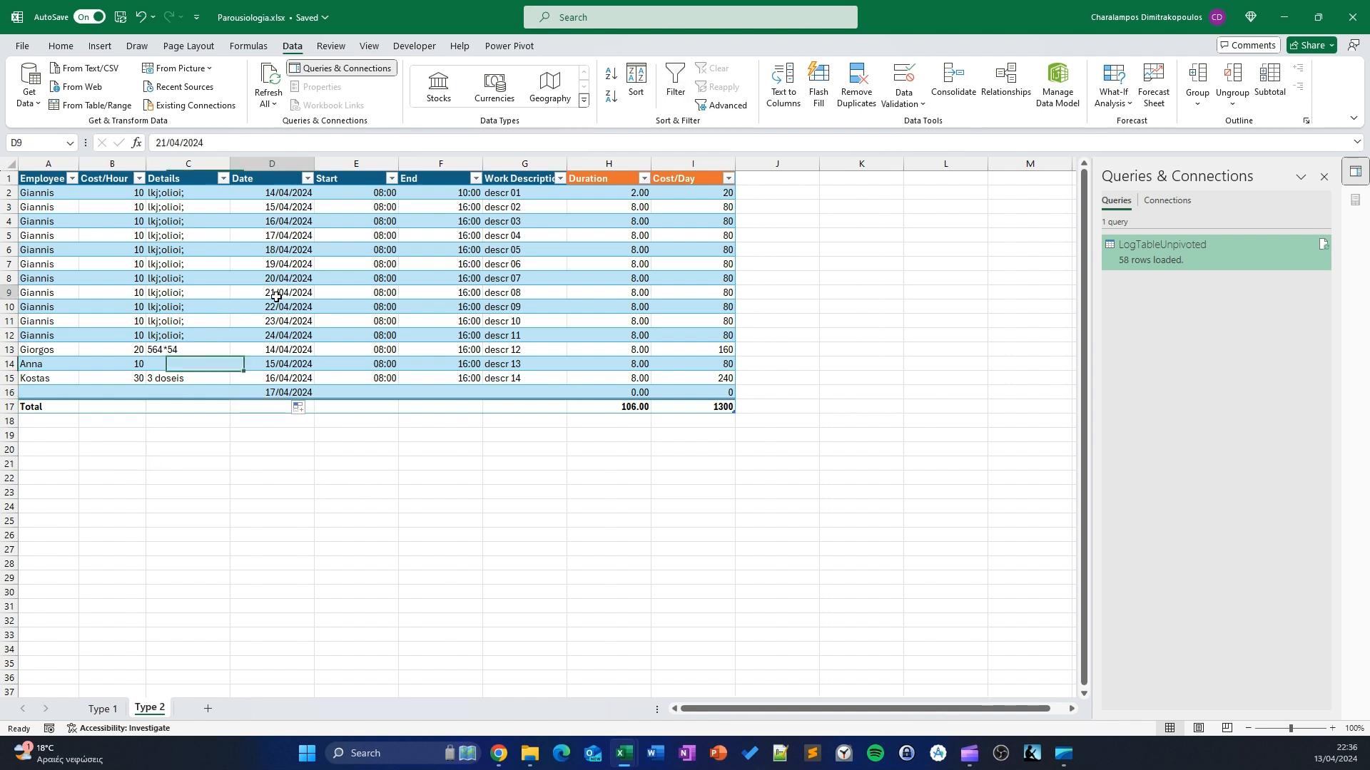
click(100, 46)
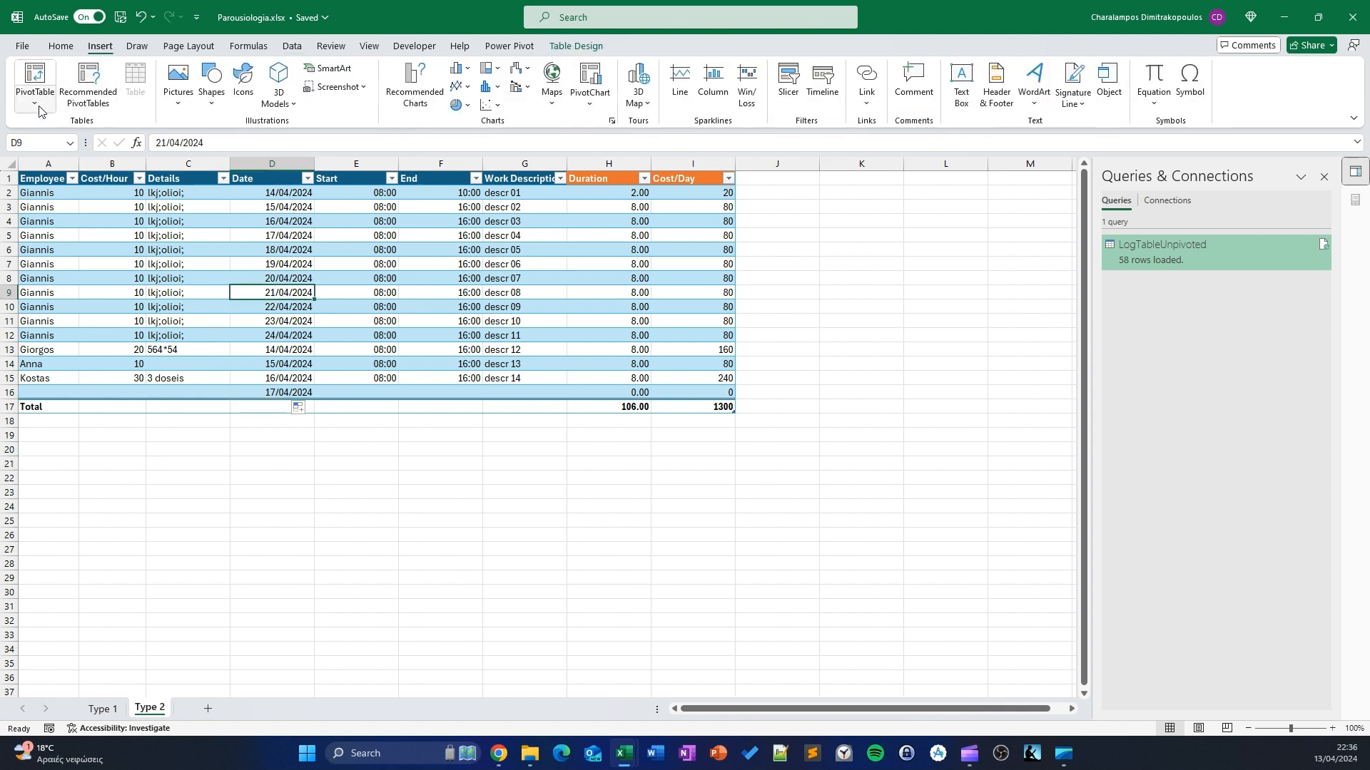
click(34, 78)
click(639, 429)
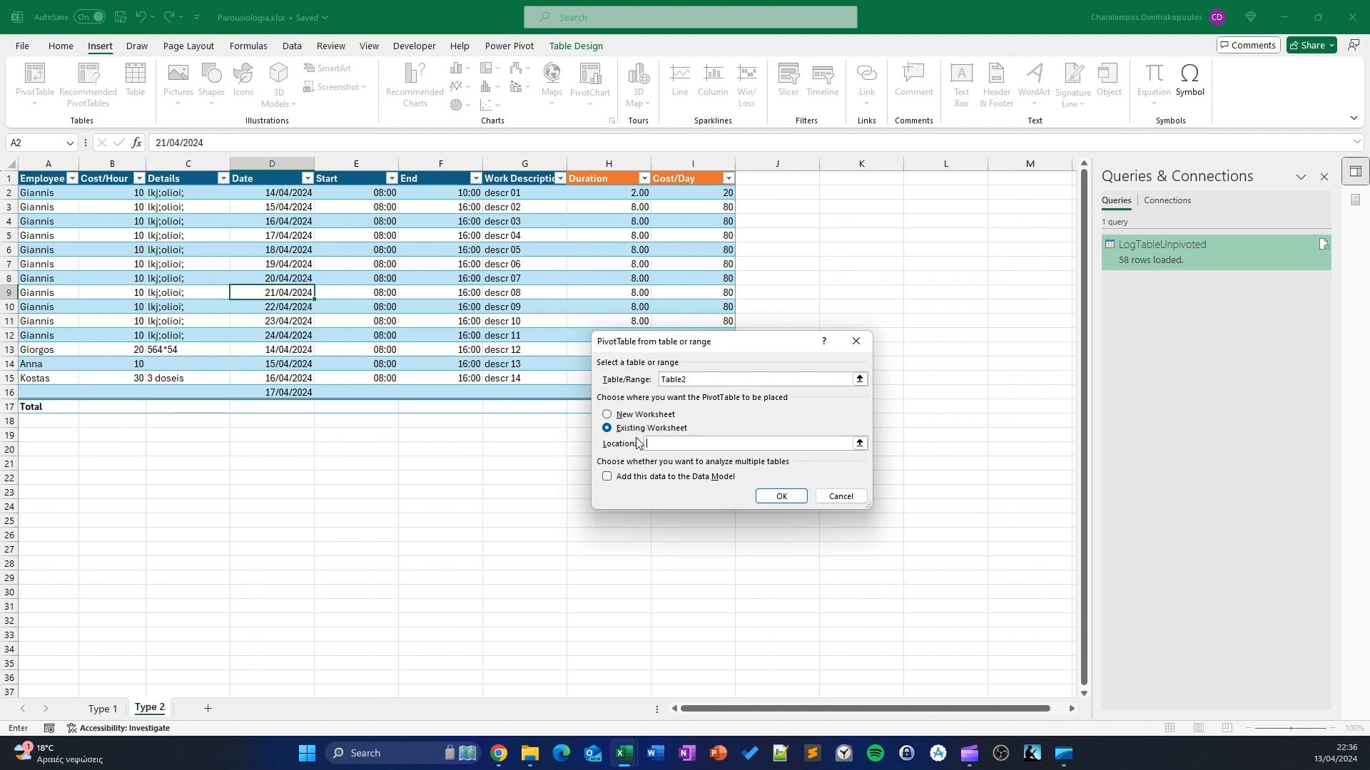
click(134, 455)
click(781, 496)
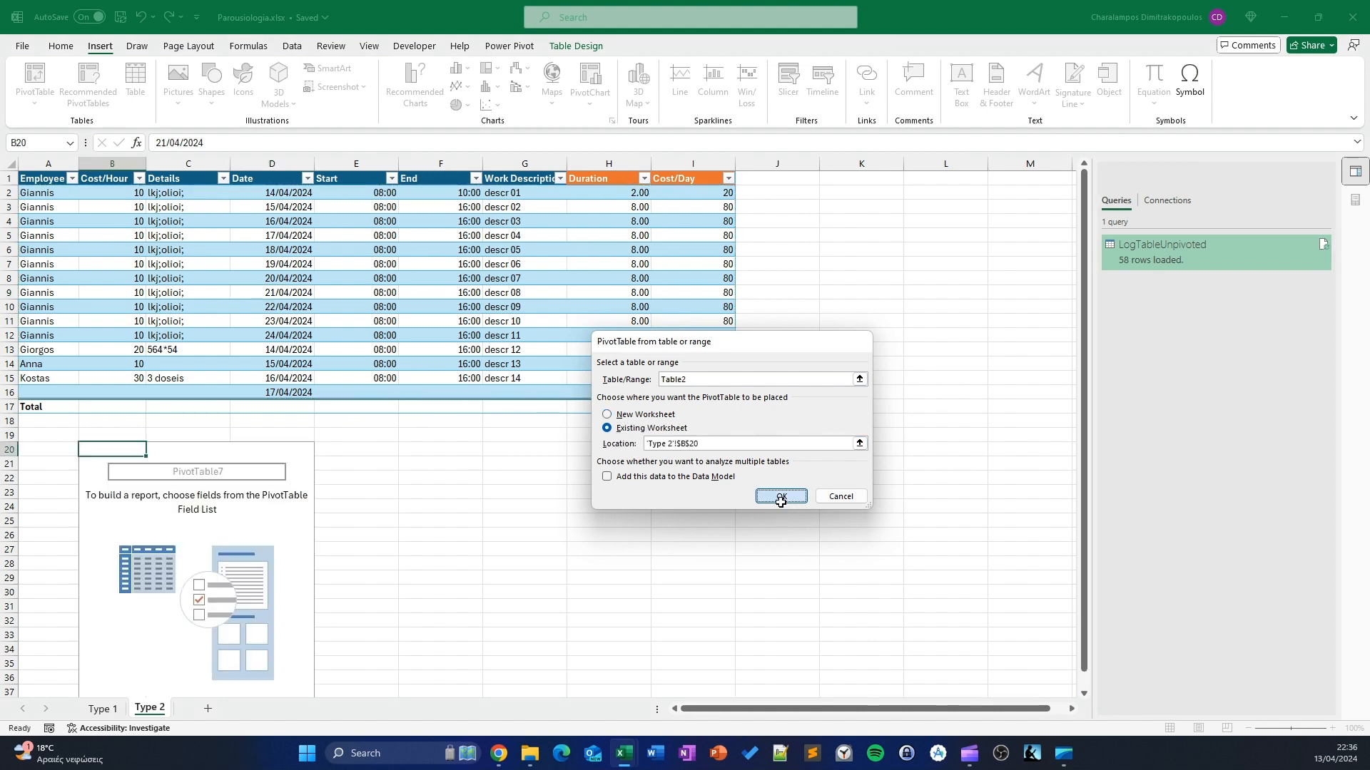
Add the Date field to the PivotTable rows and group the dates by Months and Years
click(1123, 301)
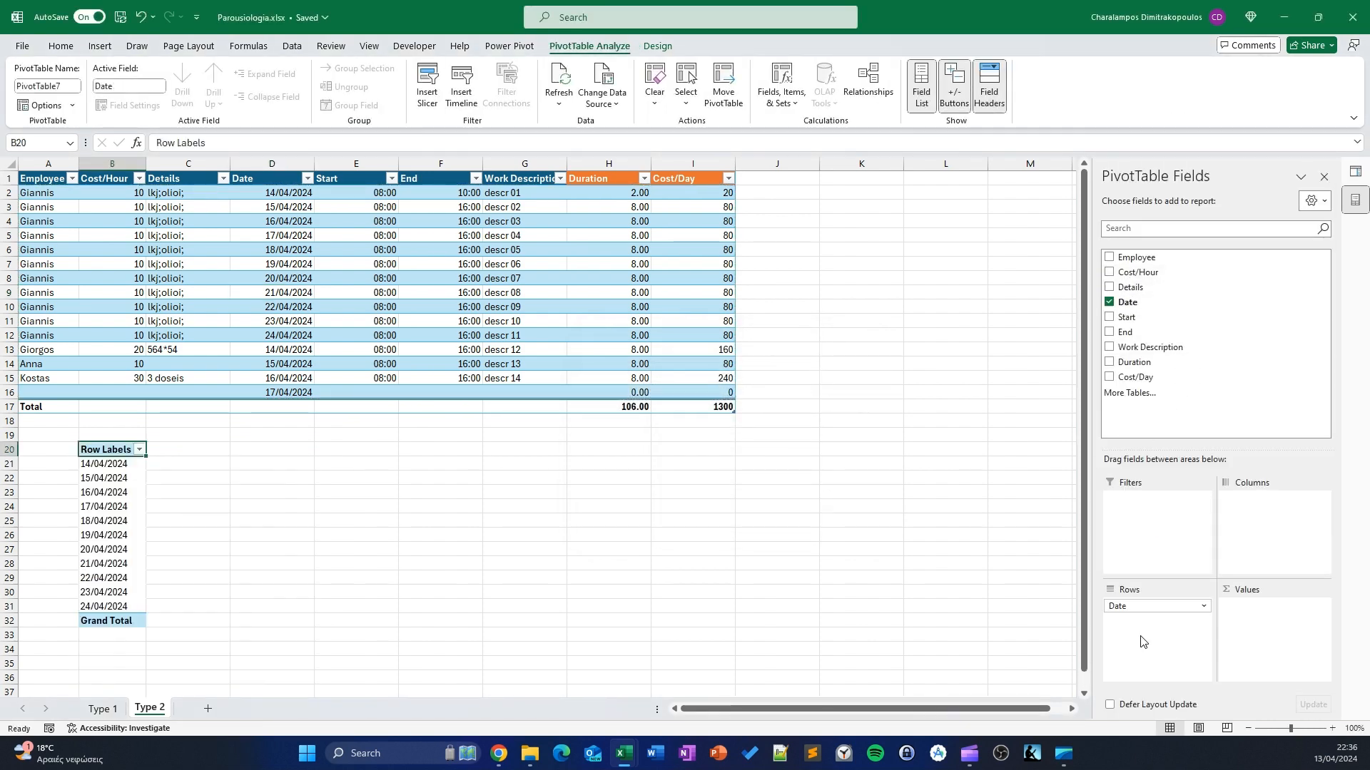
right_click(116, 535)
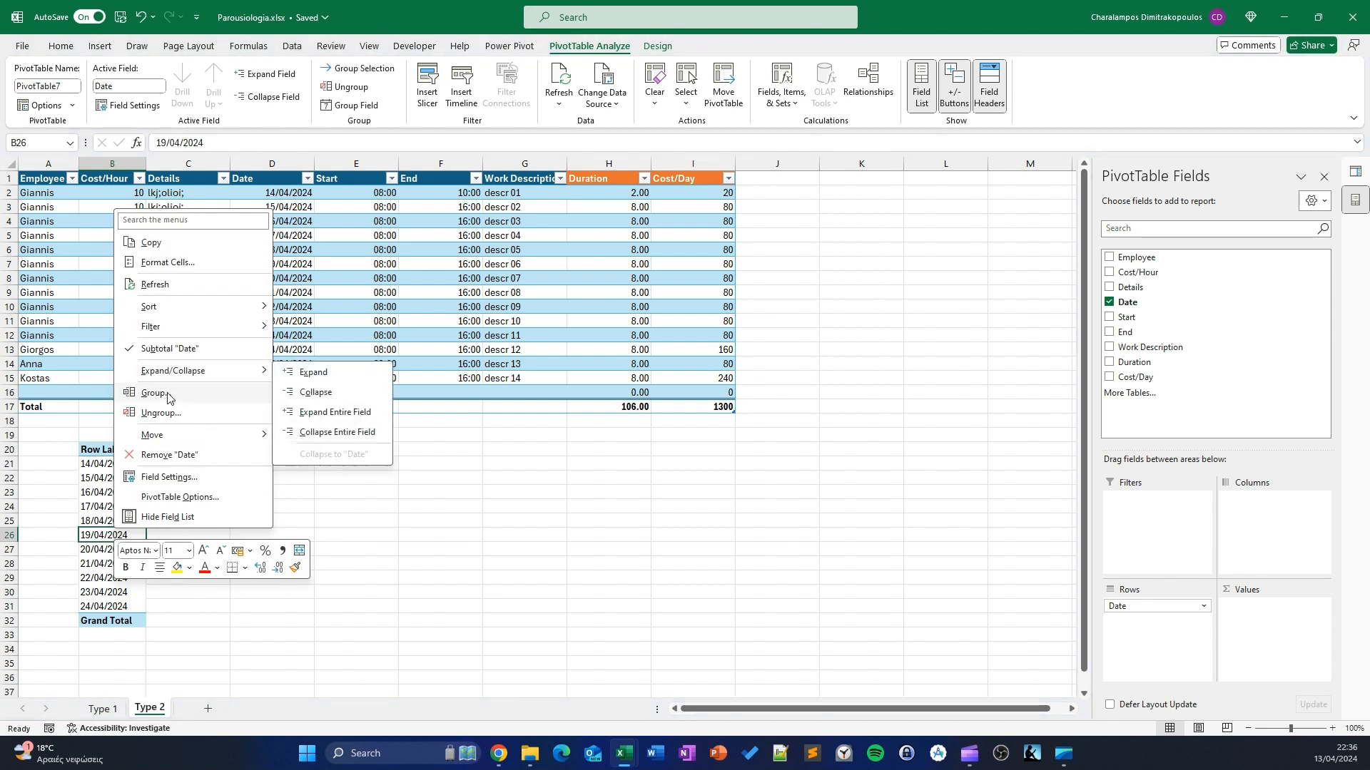
click(165, 393)
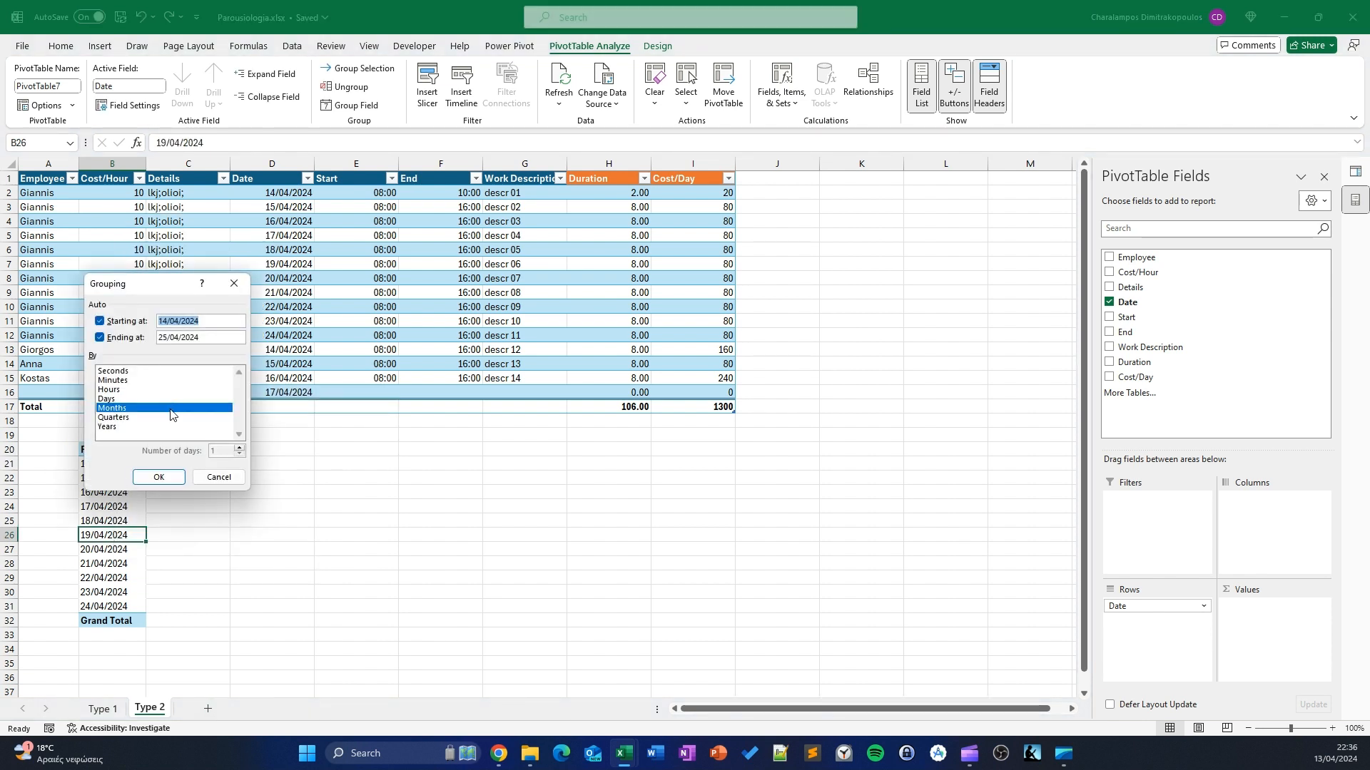
click(113, 427)
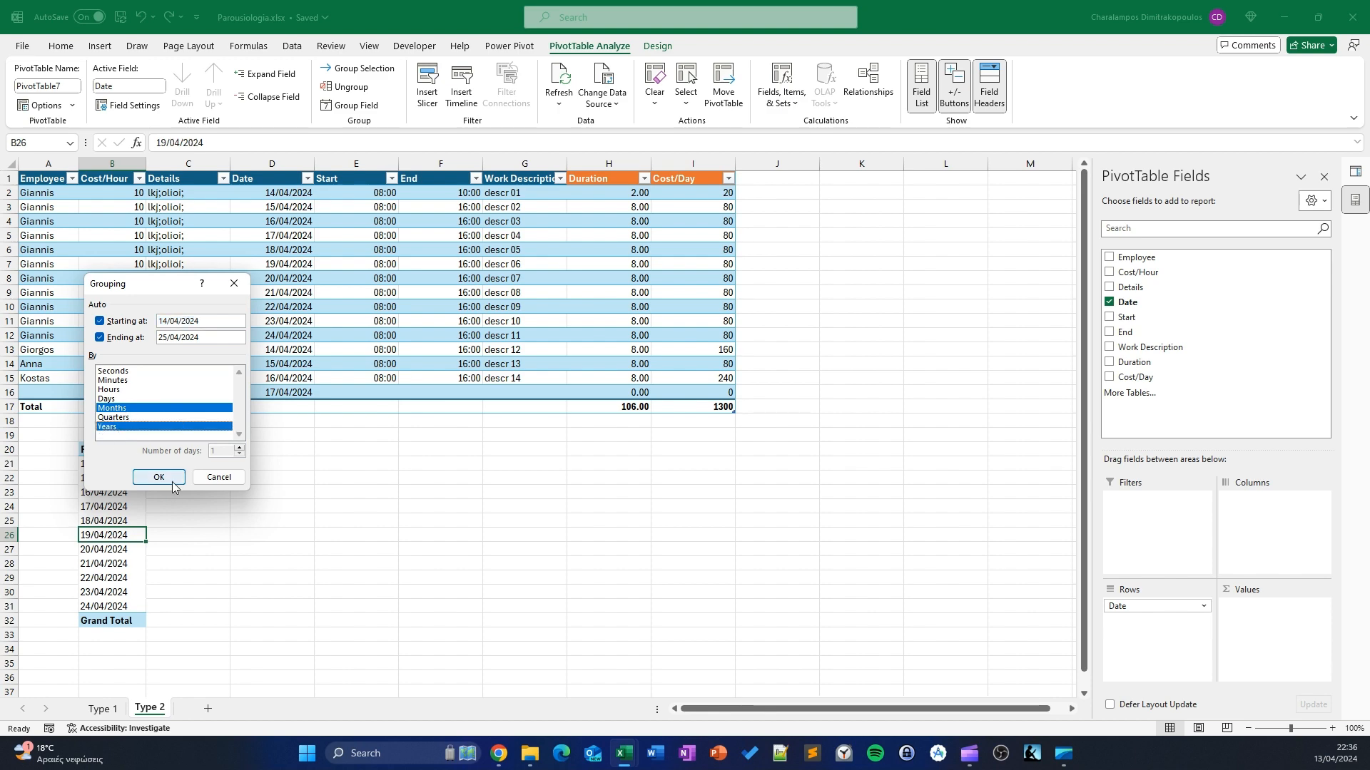
click(160, 477)
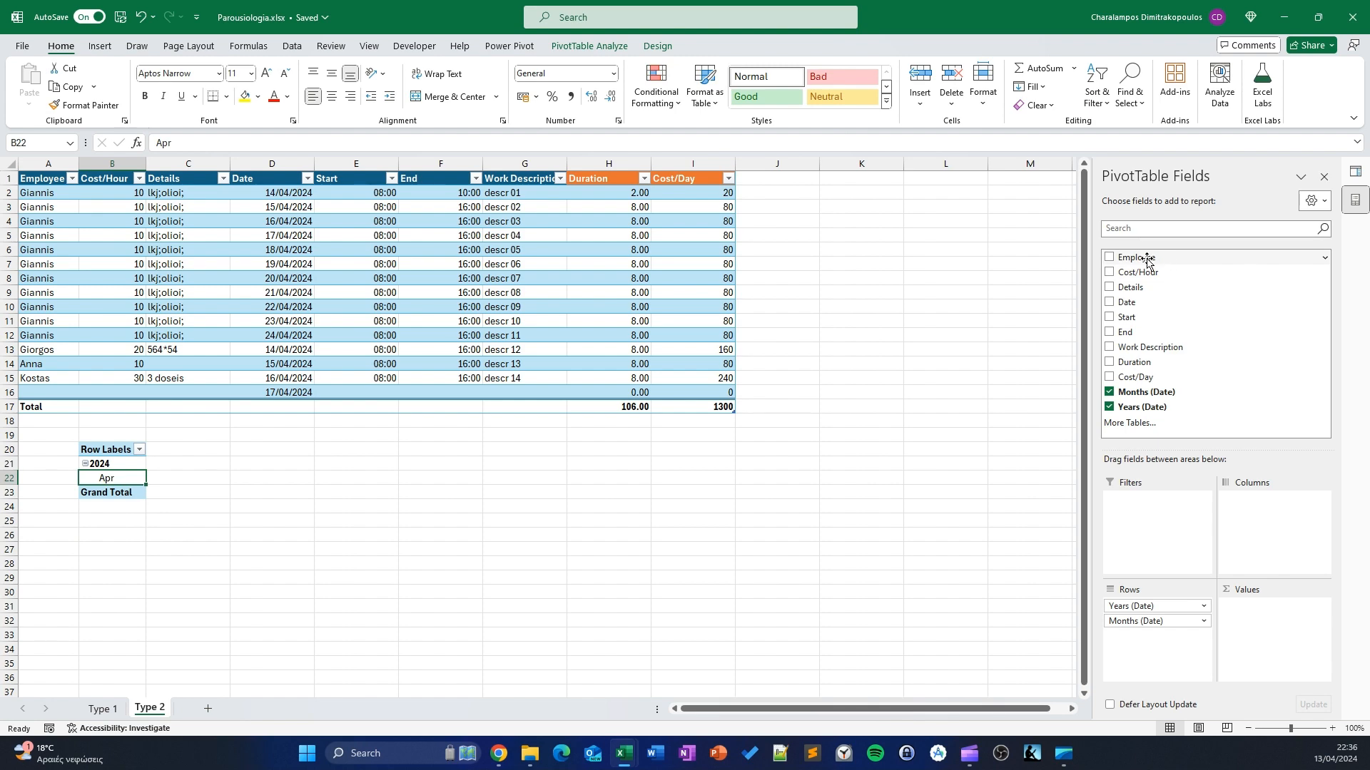
Add the Employee field to the PivotTable and place it in the columns, following the PivotTable layout on the Type 1 sheet
drag(1163, 261, 1163, 628)
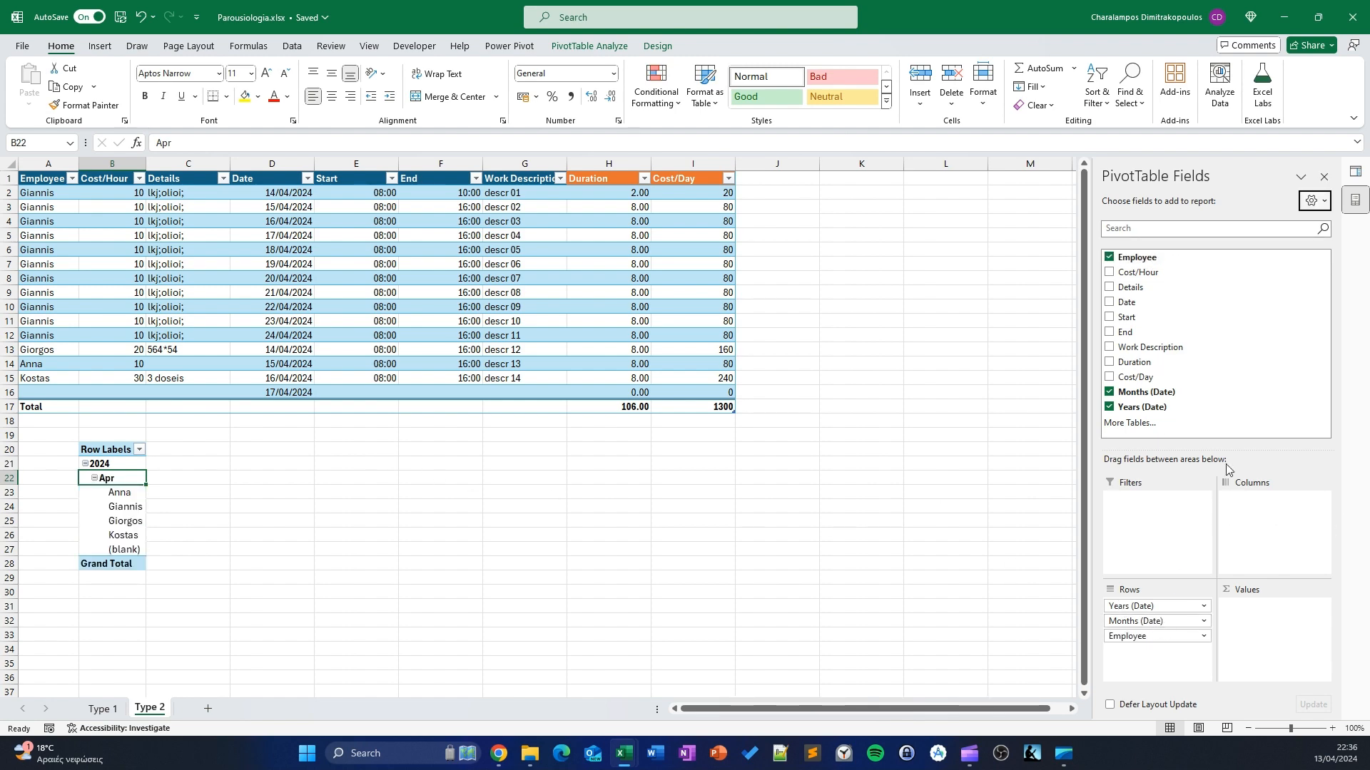
click(104, 709)
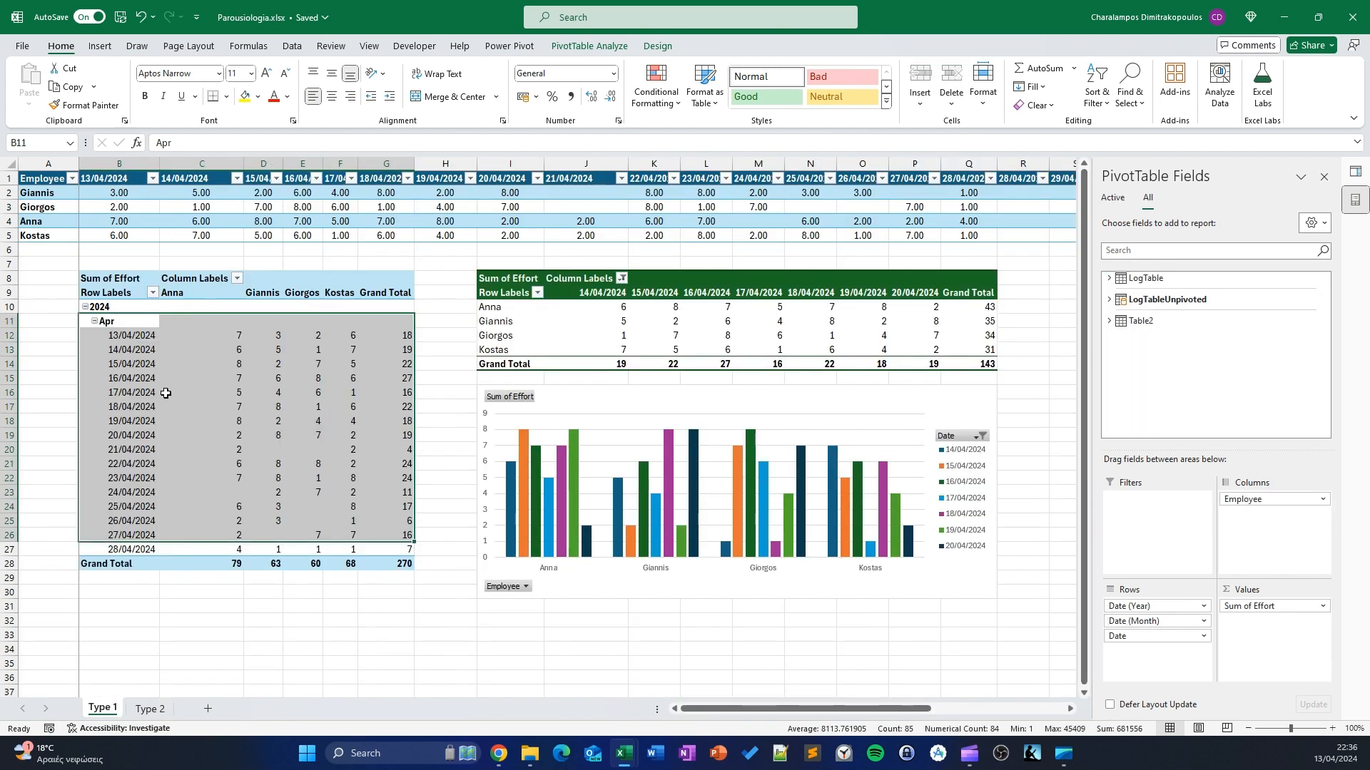
click(149, 709)
drag(1156, 636, 1245, 515)
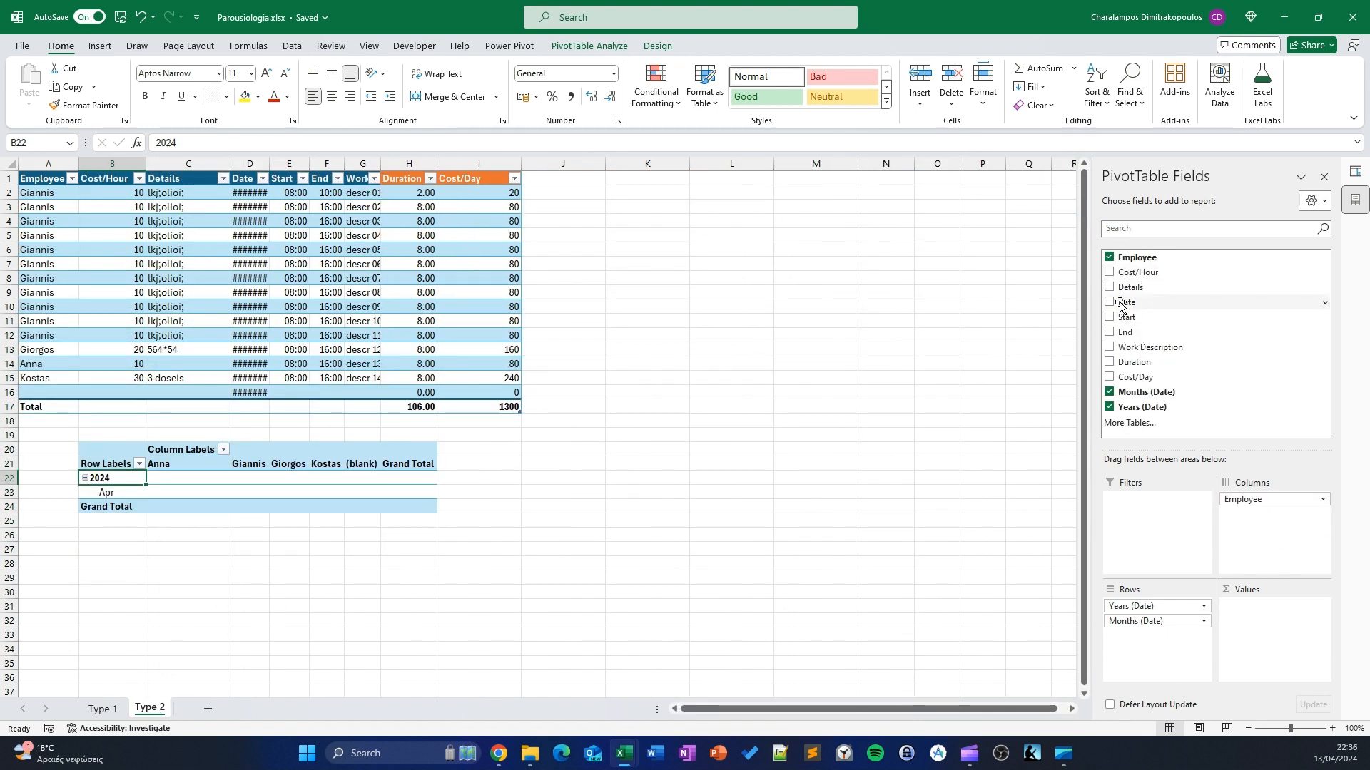
Add Date below Months in the PivotTable rows and Duration as a summed value, and autofit column D
drag(1125, 302, 1157, 670)
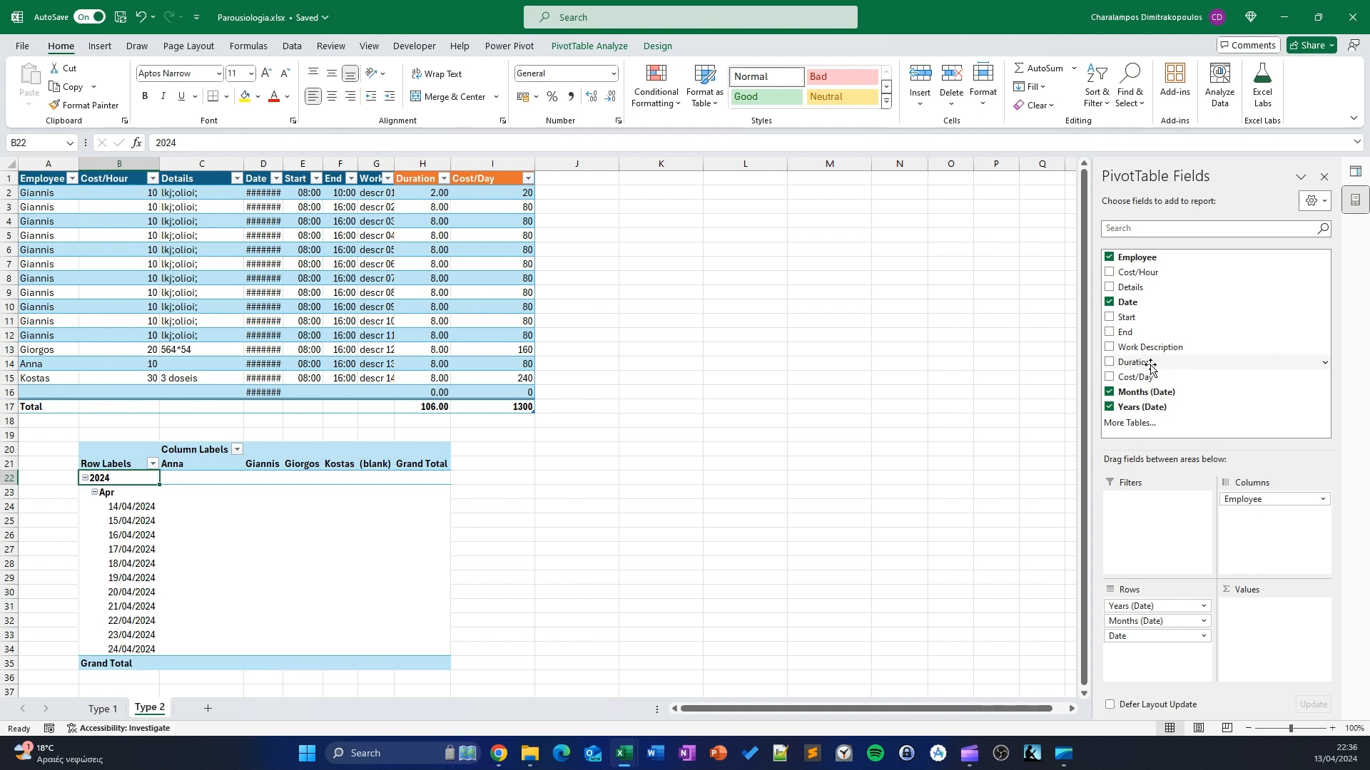
drag(1149, 362, 1255, 606)
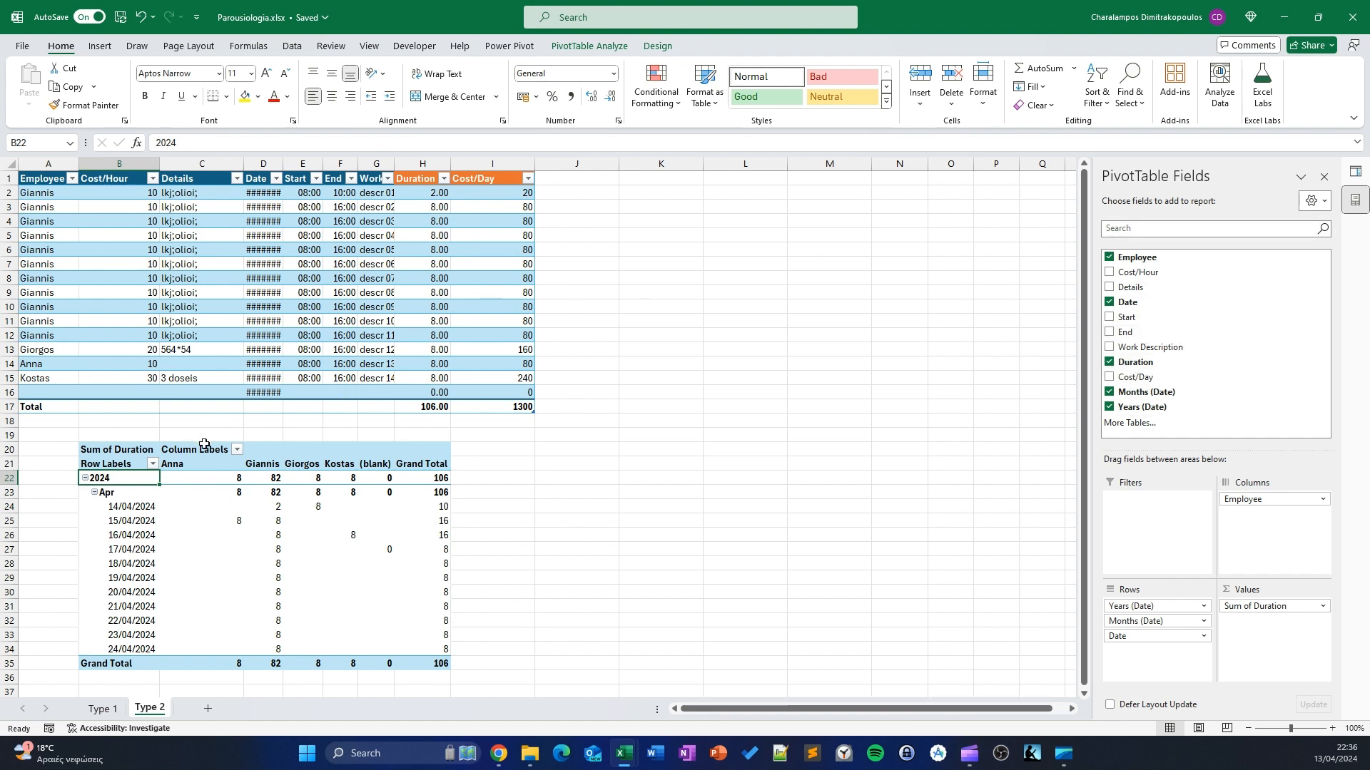
double_click(285, 163)
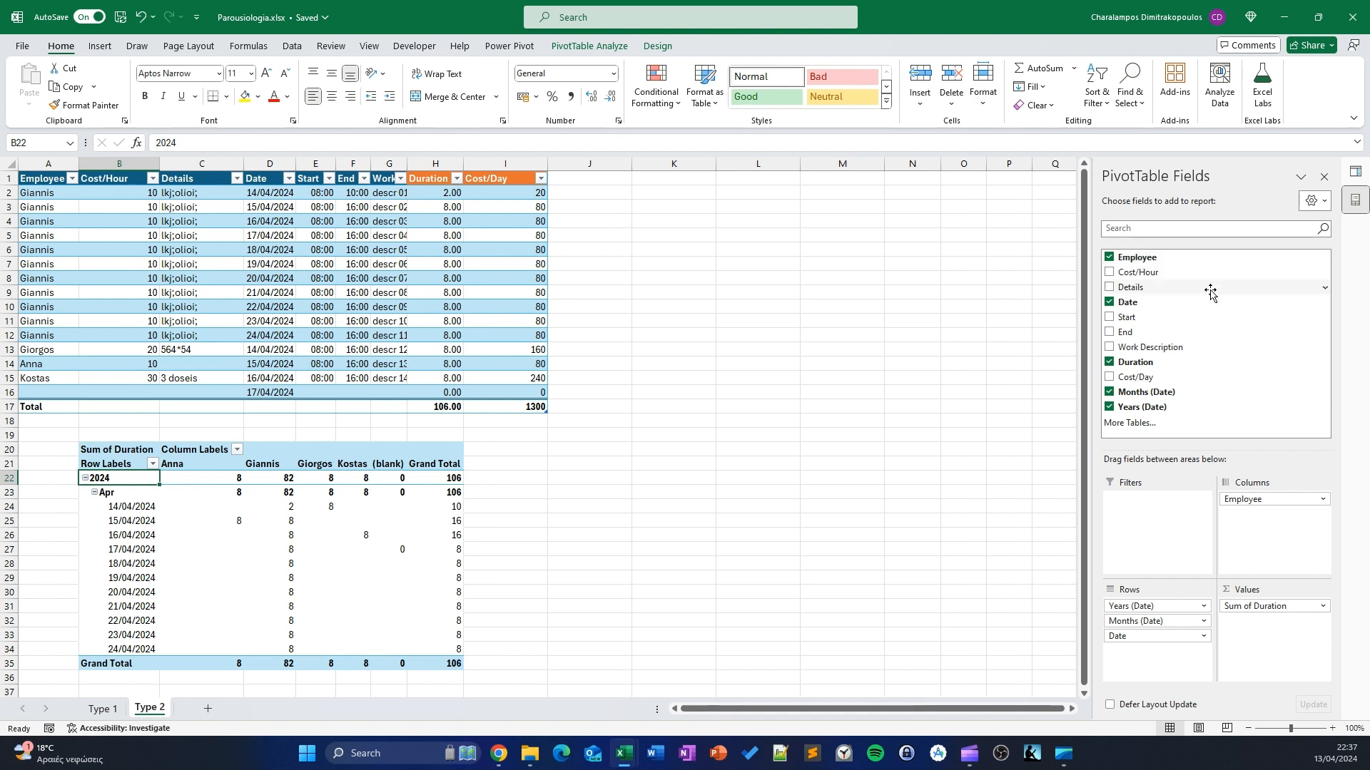
Add the Date field to the PivotTable values as a count alongside Sum of Duration
drag(1167, 303, 215, 237)
drag(919, 413, 1321, 657)
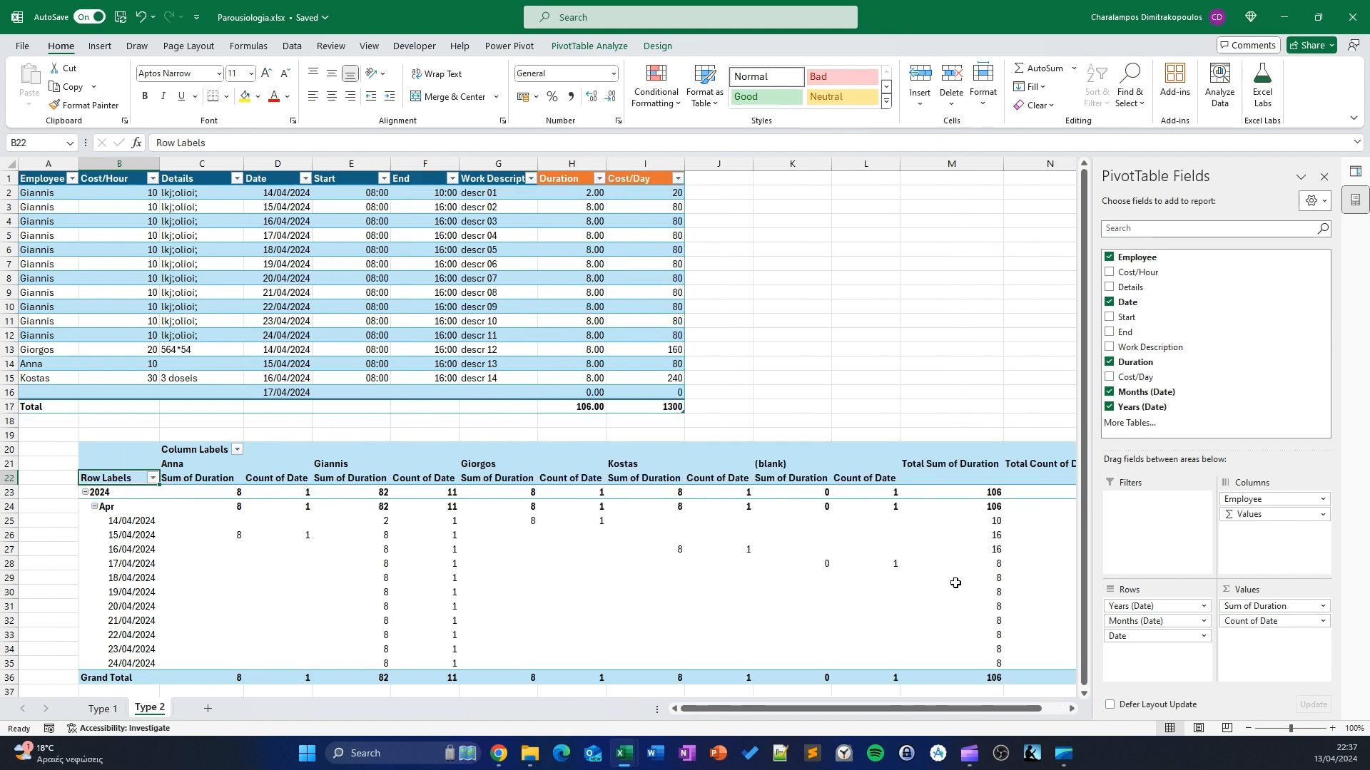
click(284, 473)
scroll(285, 437, right, 2)
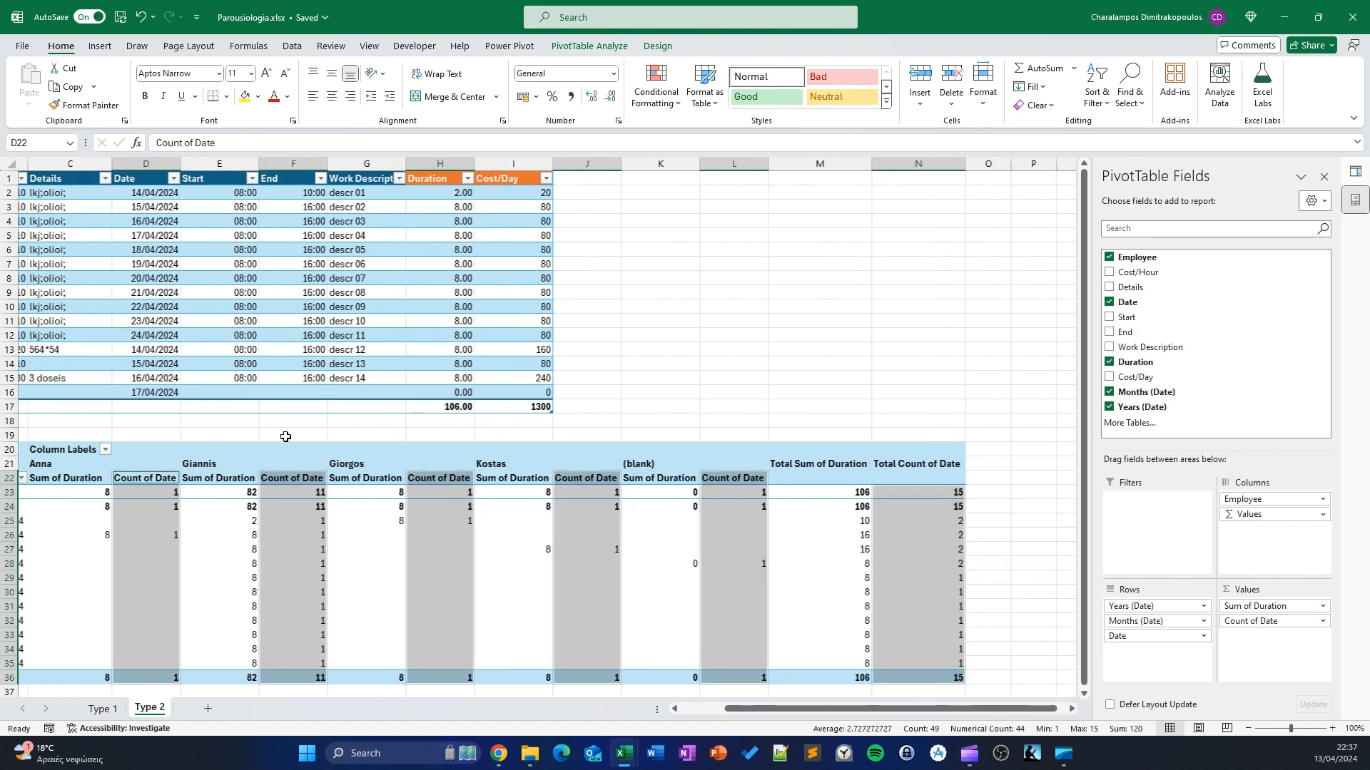
scroll(285, 436, left, 2)
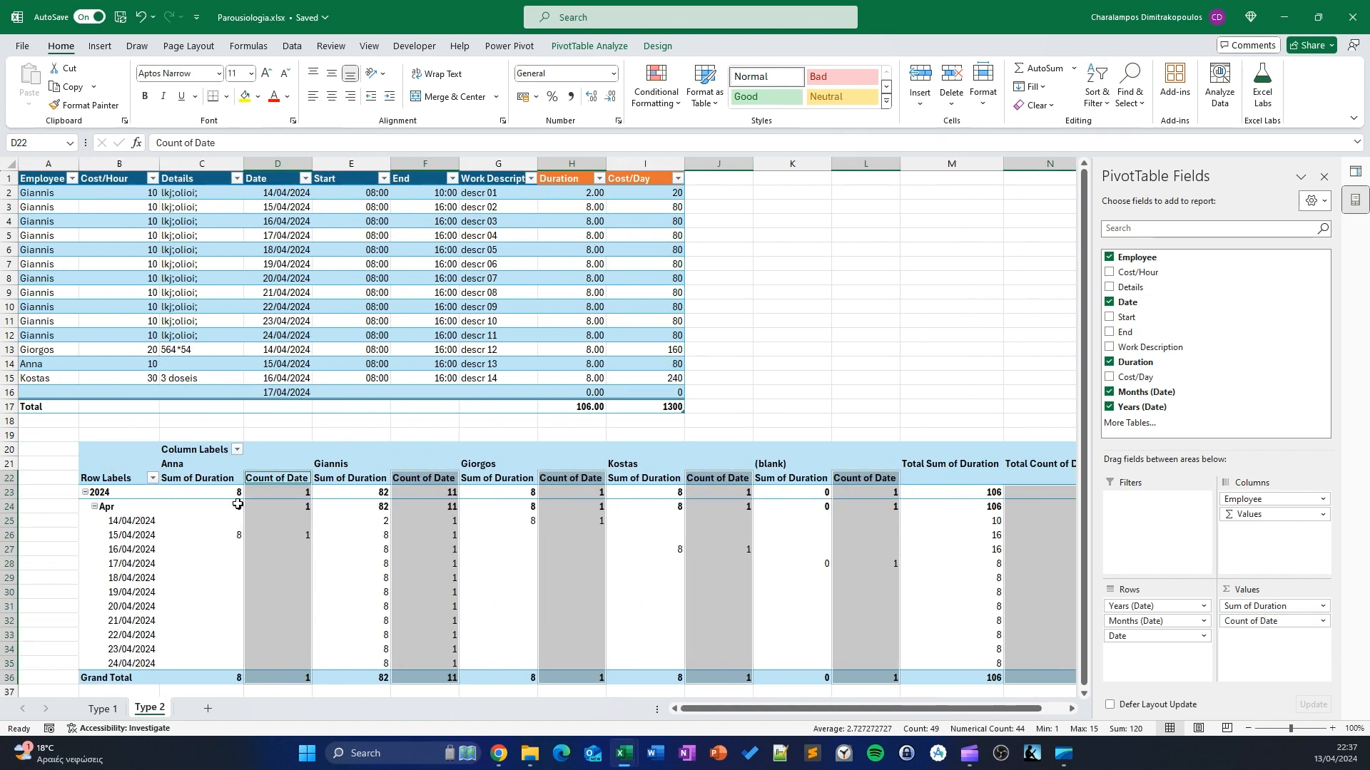
Rotate the text up in the PivotTable's employee and value headers in C21:L22
drag(174, 465, 325, 488)
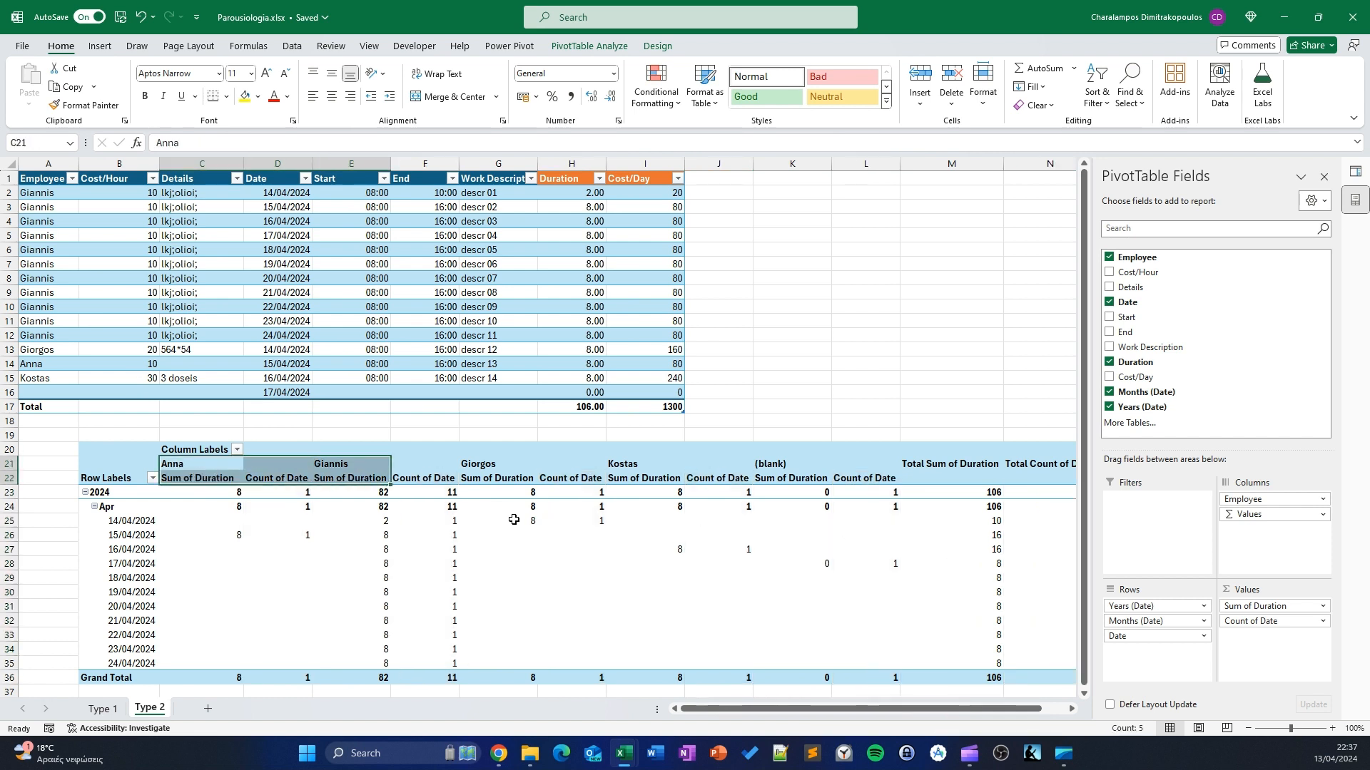
scroll(475, 527, right, 2)
drag(119, 466, 811, 472)
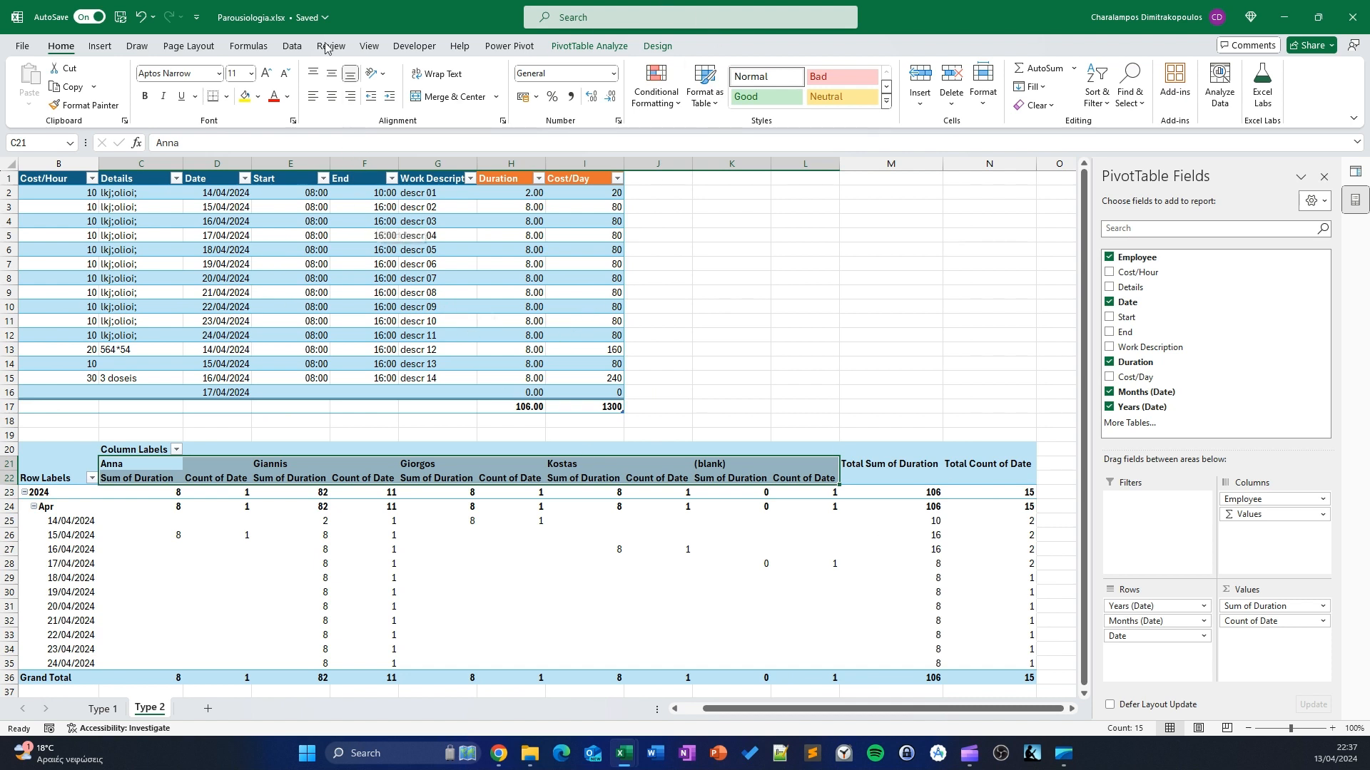
click(386, 77)
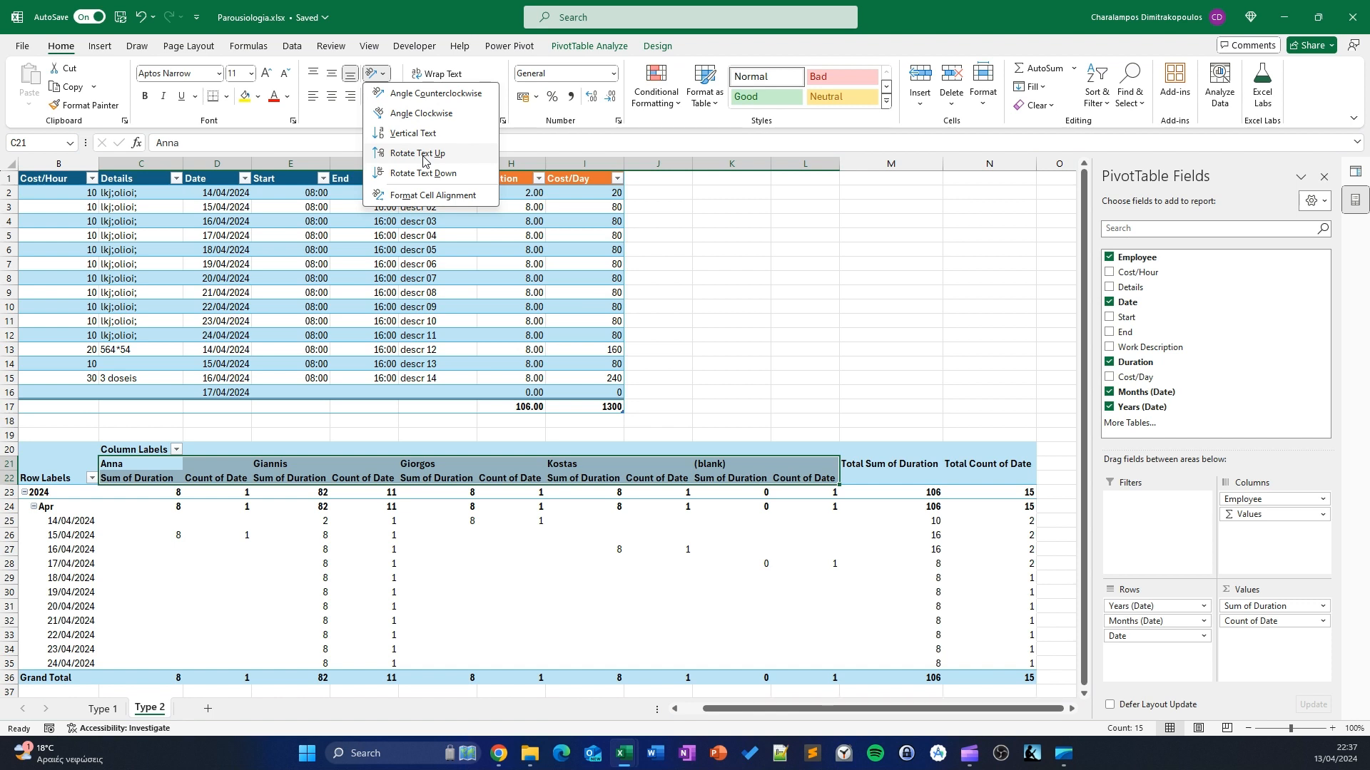
click(424, 159)
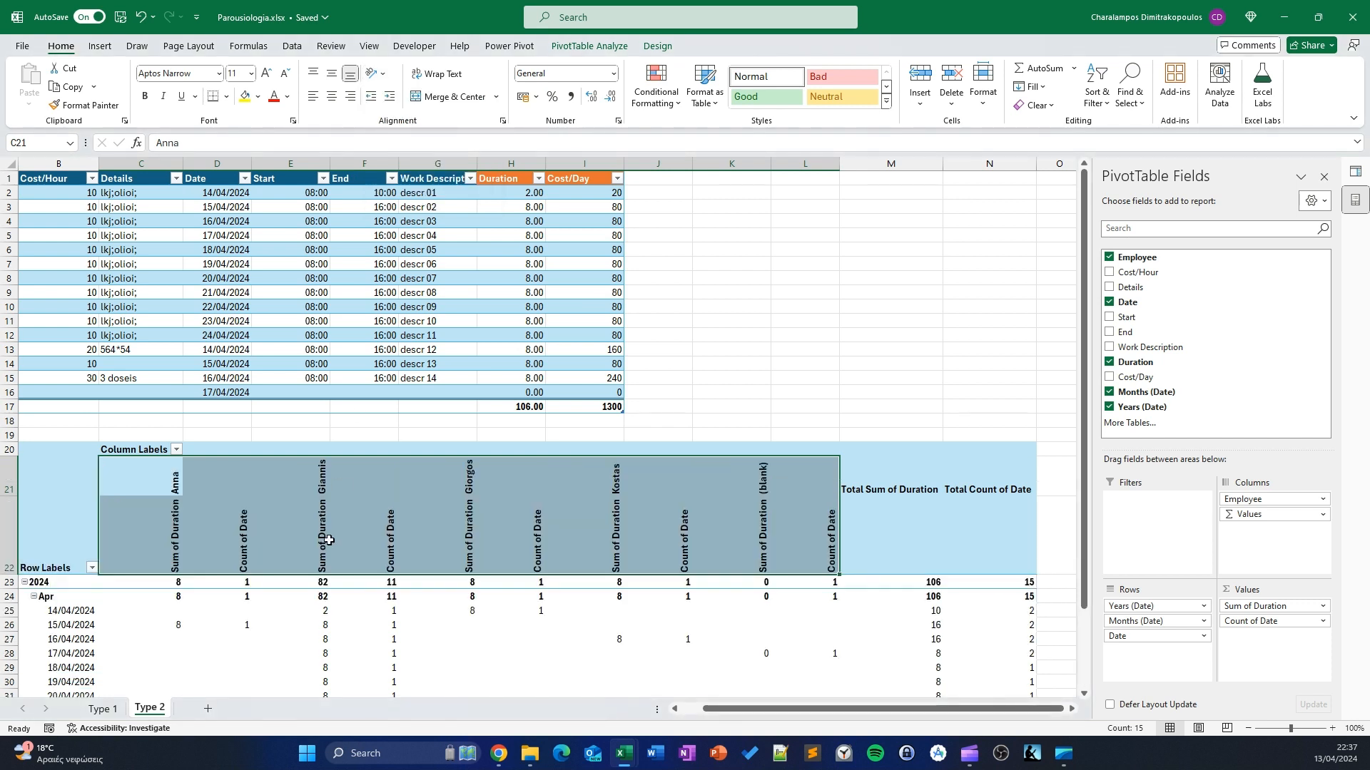
click(332, 540)
Move the entire PivotTable from B20 to cell K1, beside the attendance table
click(92, 477)
scroll(92, 477, left, 1)
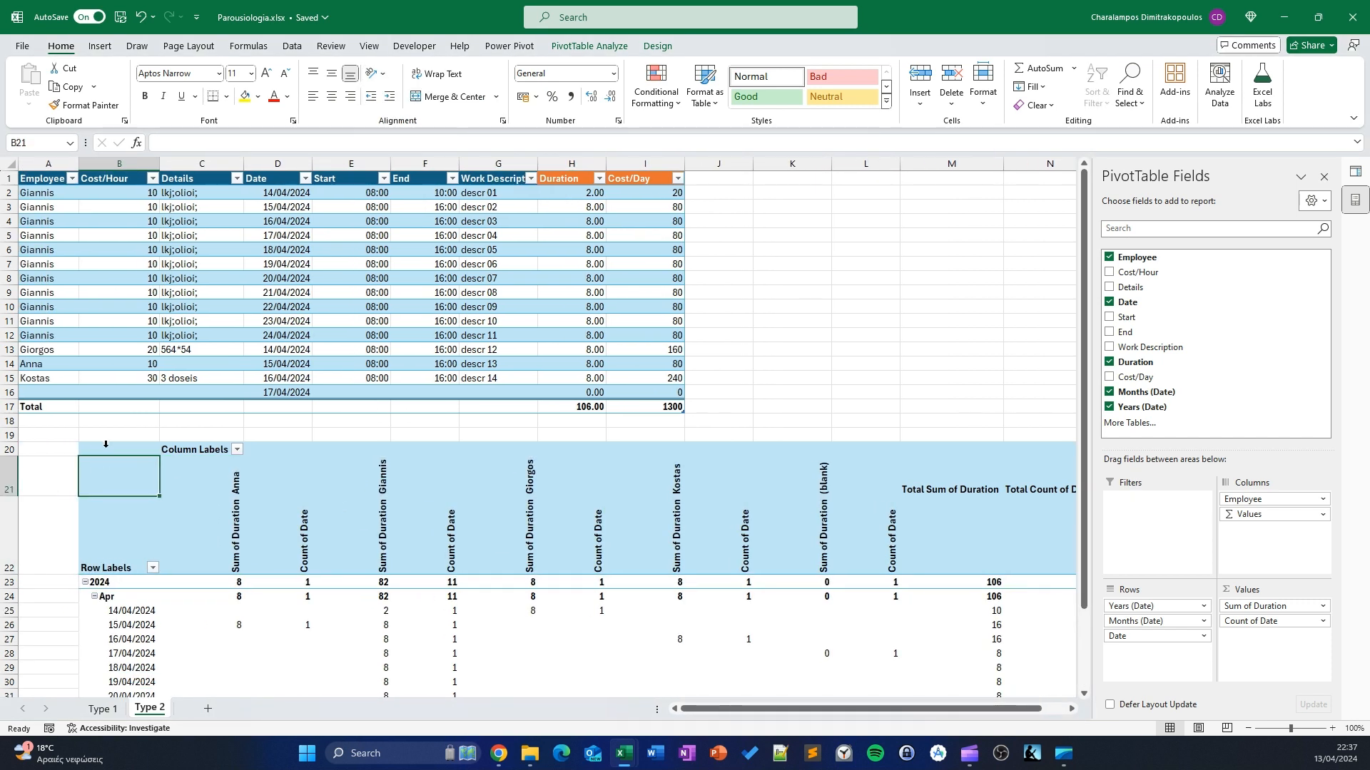
click(106, 444)
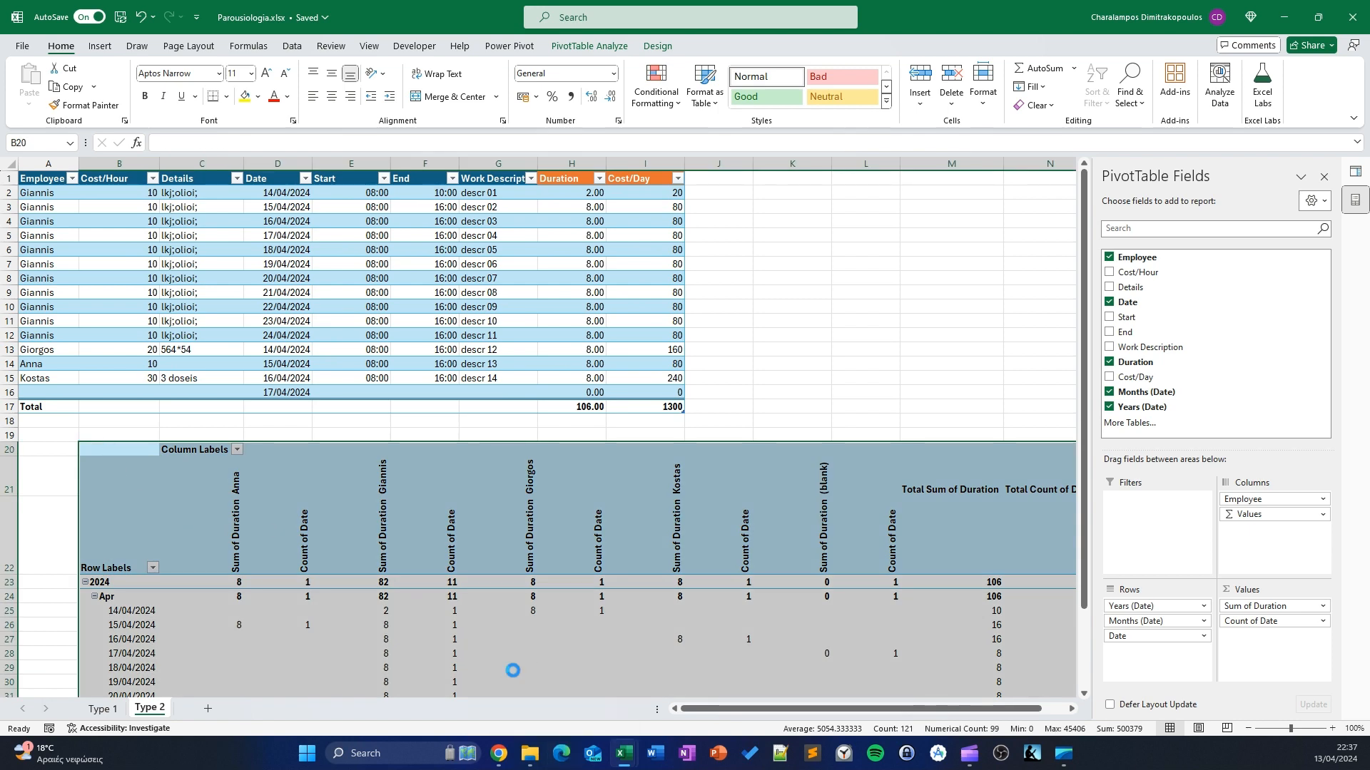
key(ctrl+c)
scroll(885, 257, right, 2)
click(661, 177)
key(Return)
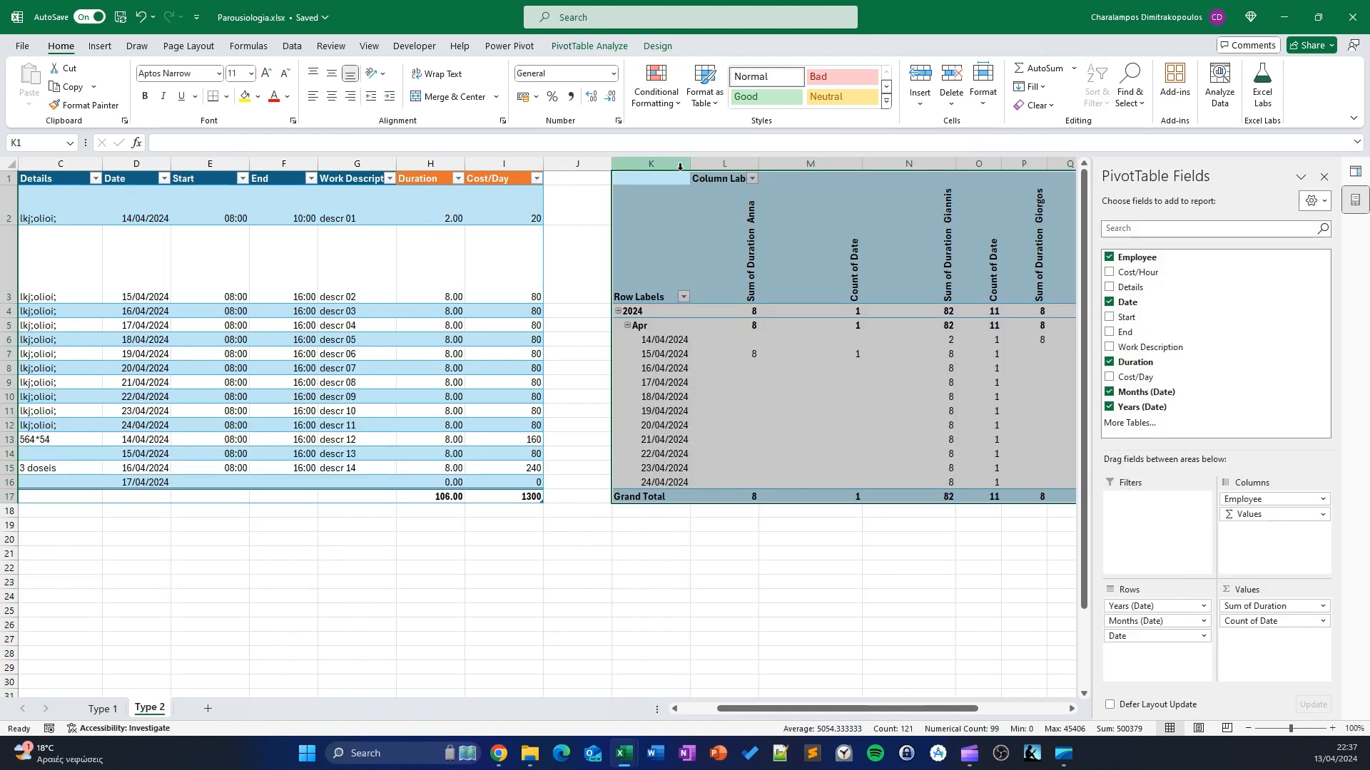
Autofit columns L to U of the PivotTable to their rotated headers and values
click(678, 164)
scroll(660, 204, right, 3)
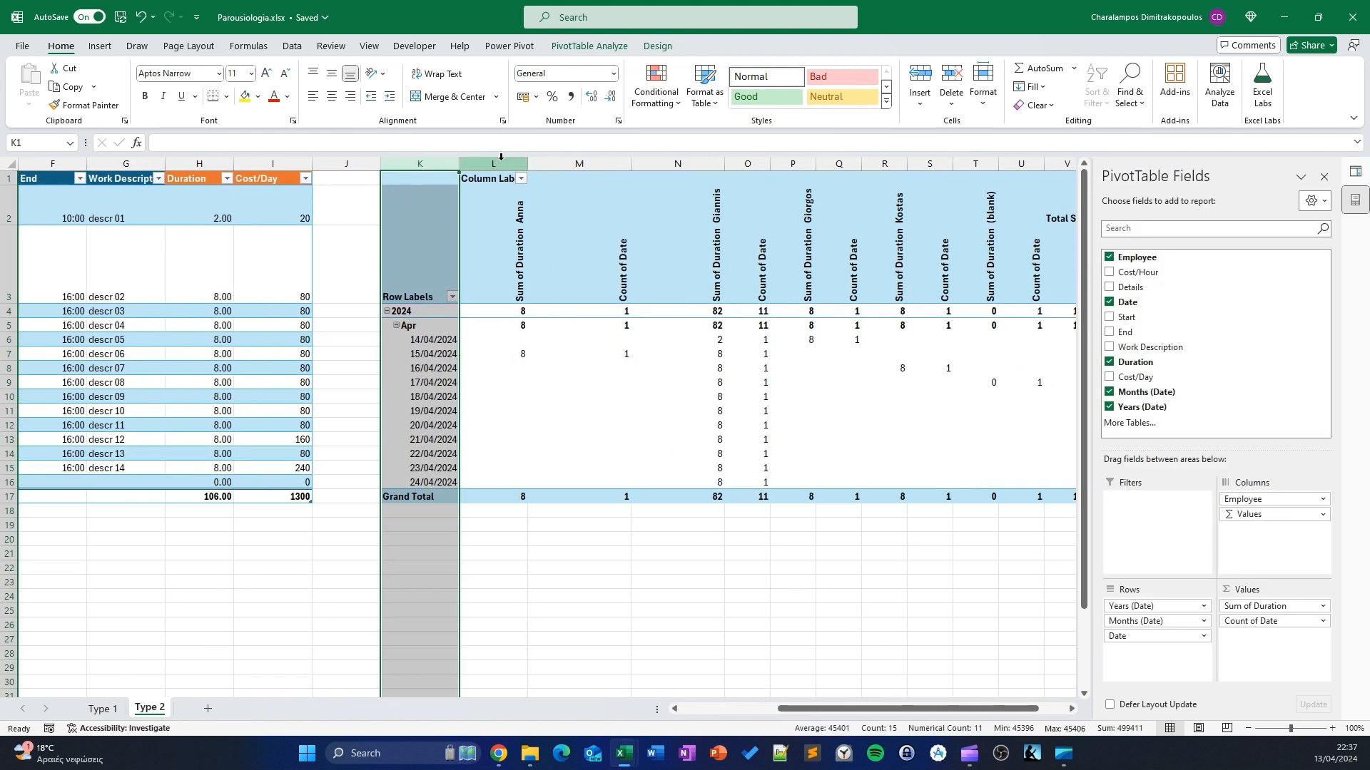
drag(499, 162, 957, 167)
click(407, 177)
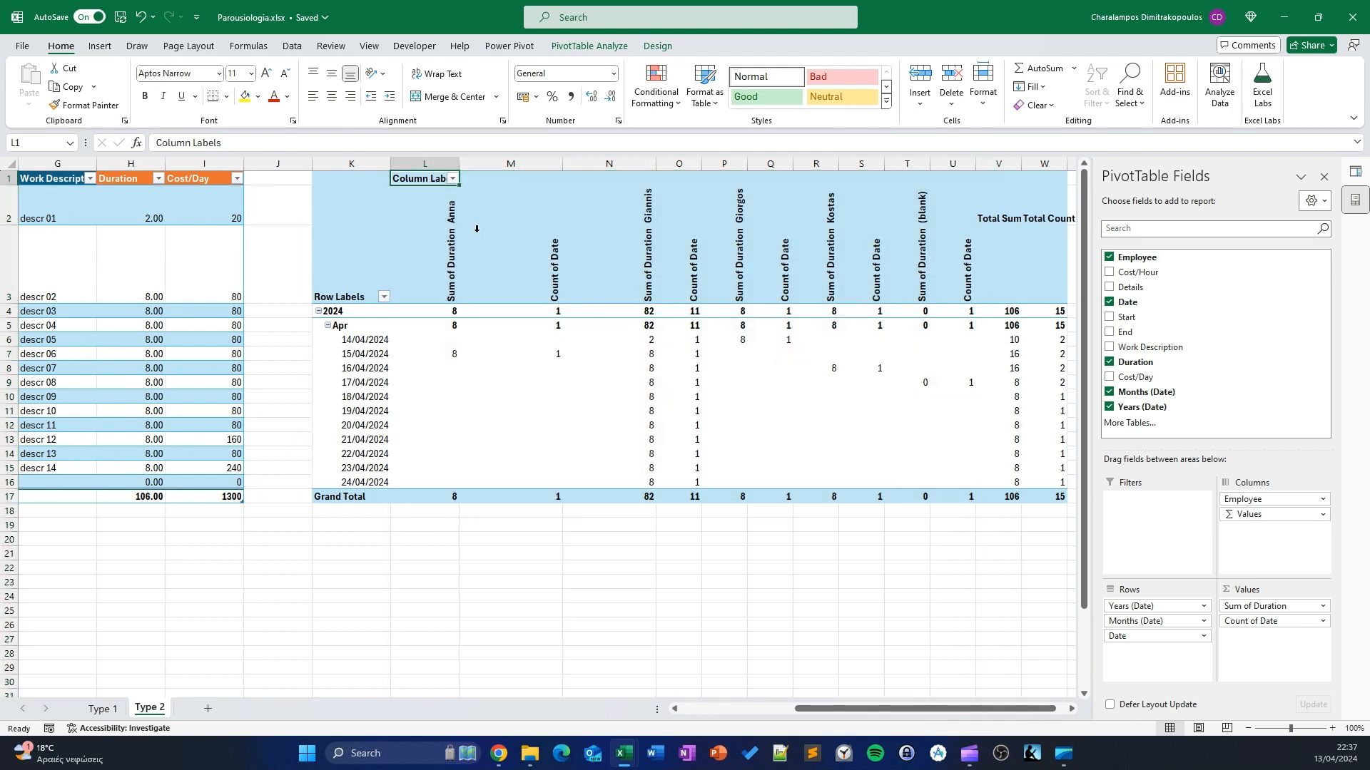
click(554, 441)
drag(426, 165, 834, 164)
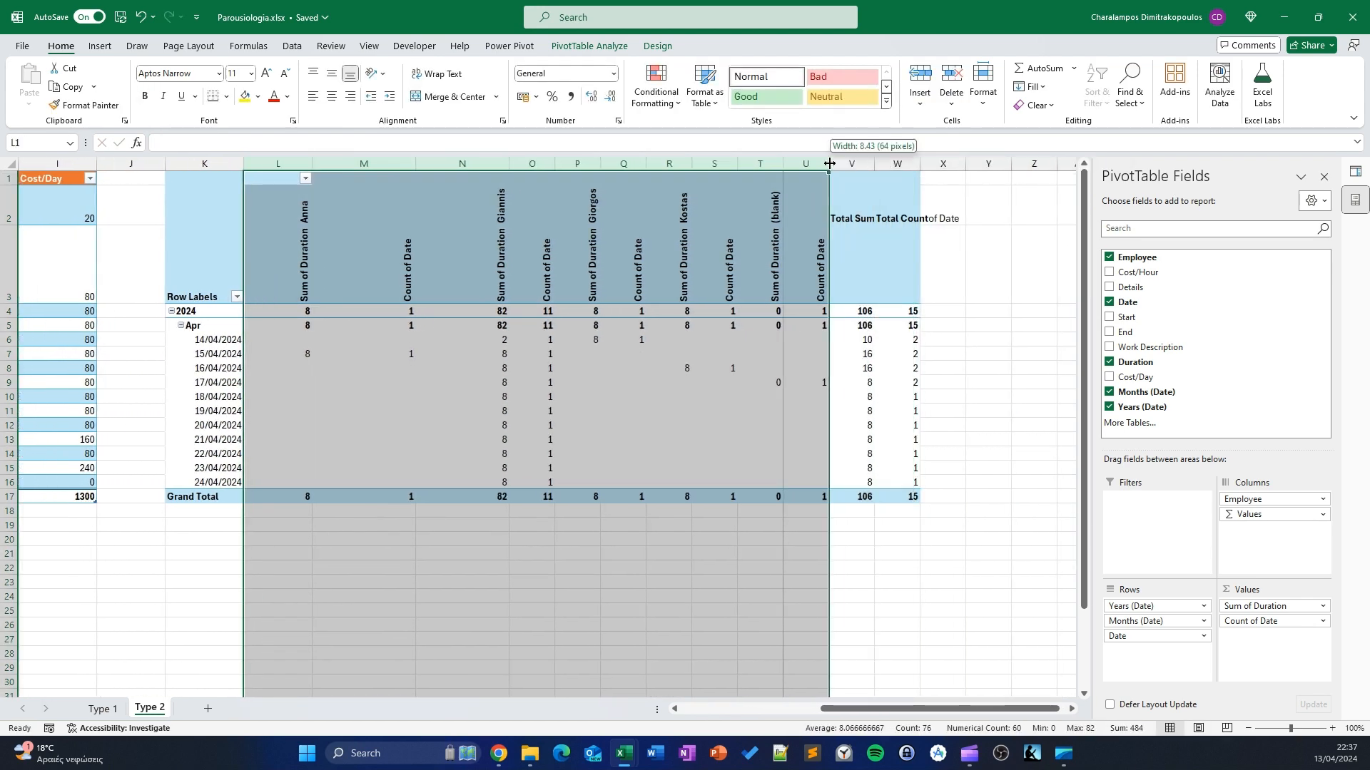
double_click(834, 164)
click(514, 335)
Move the whole attendance table, including its header and total row, down so that it starts at cell A4
scroll(443, 343, left, 3)
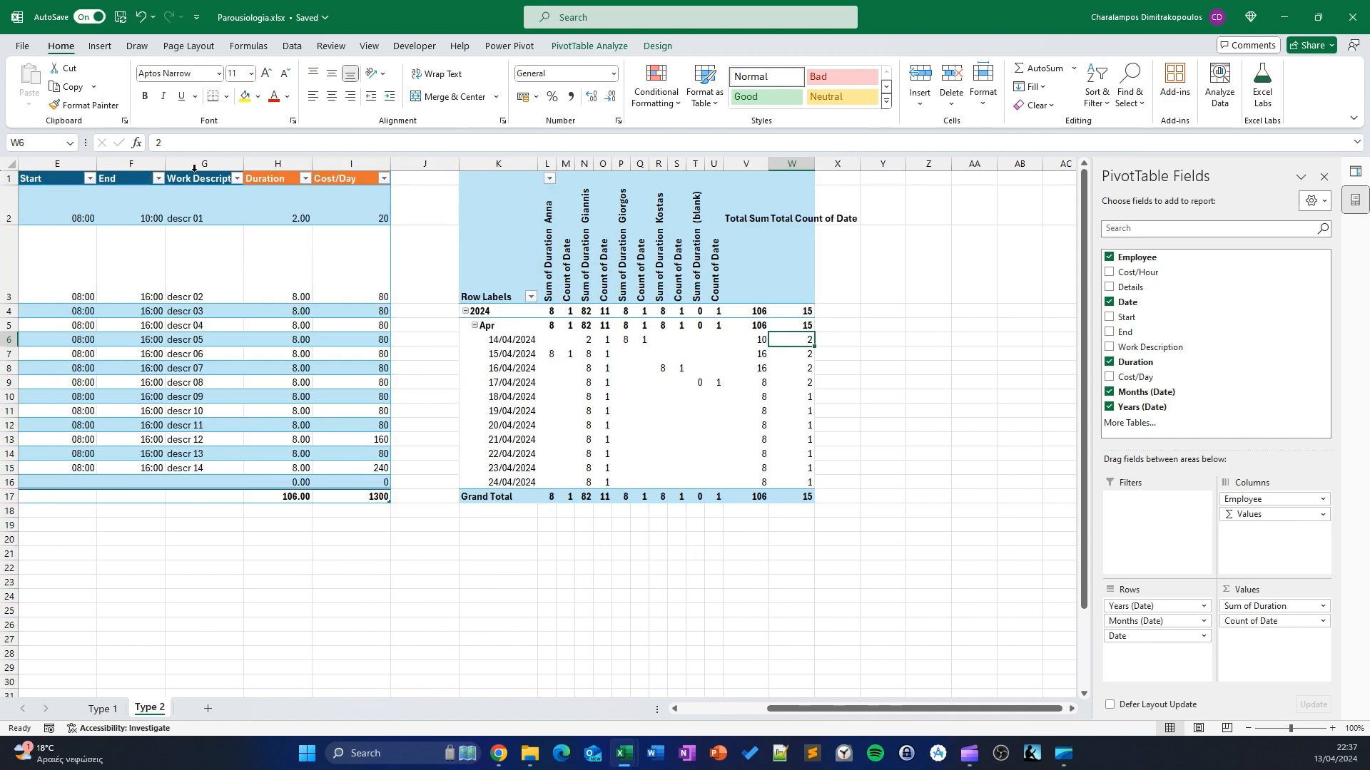
scroll(335, 201, left, 3)
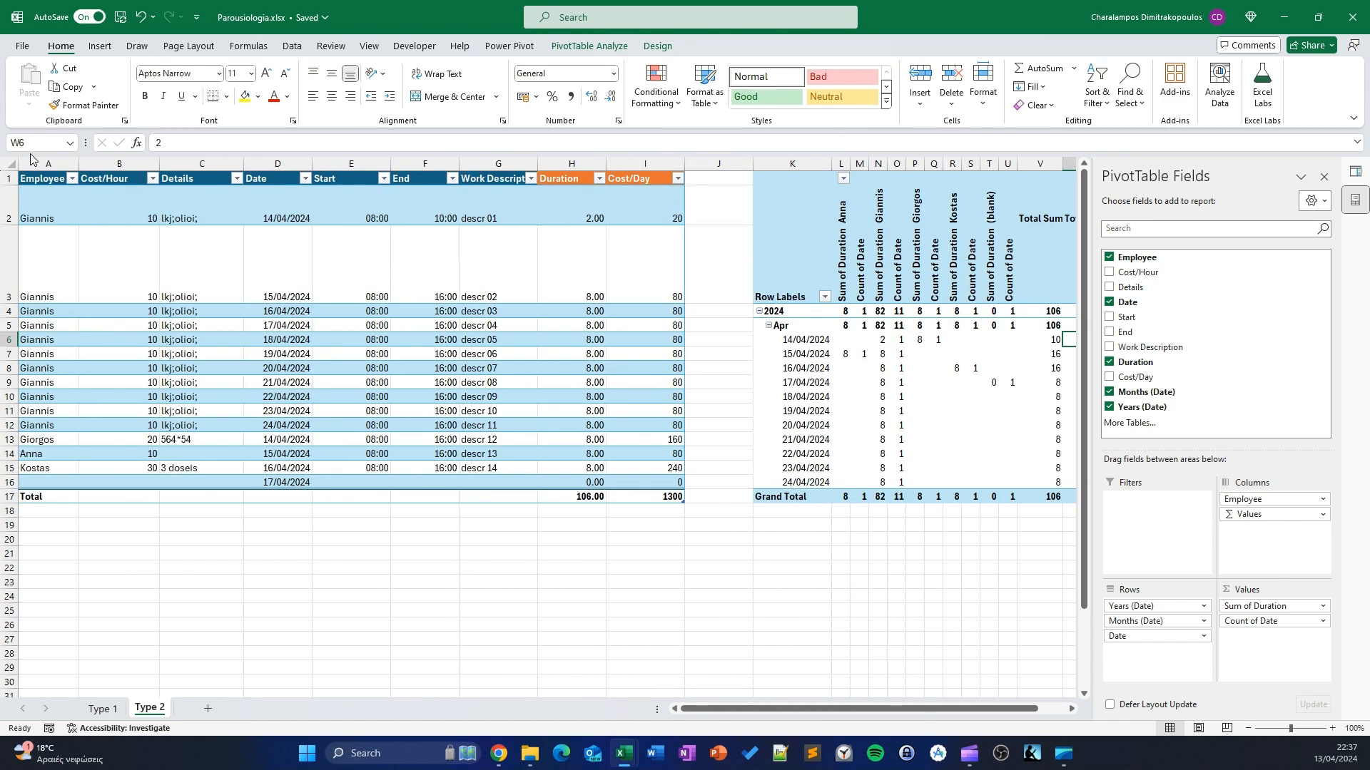
drag(35, 181, 661, 500)
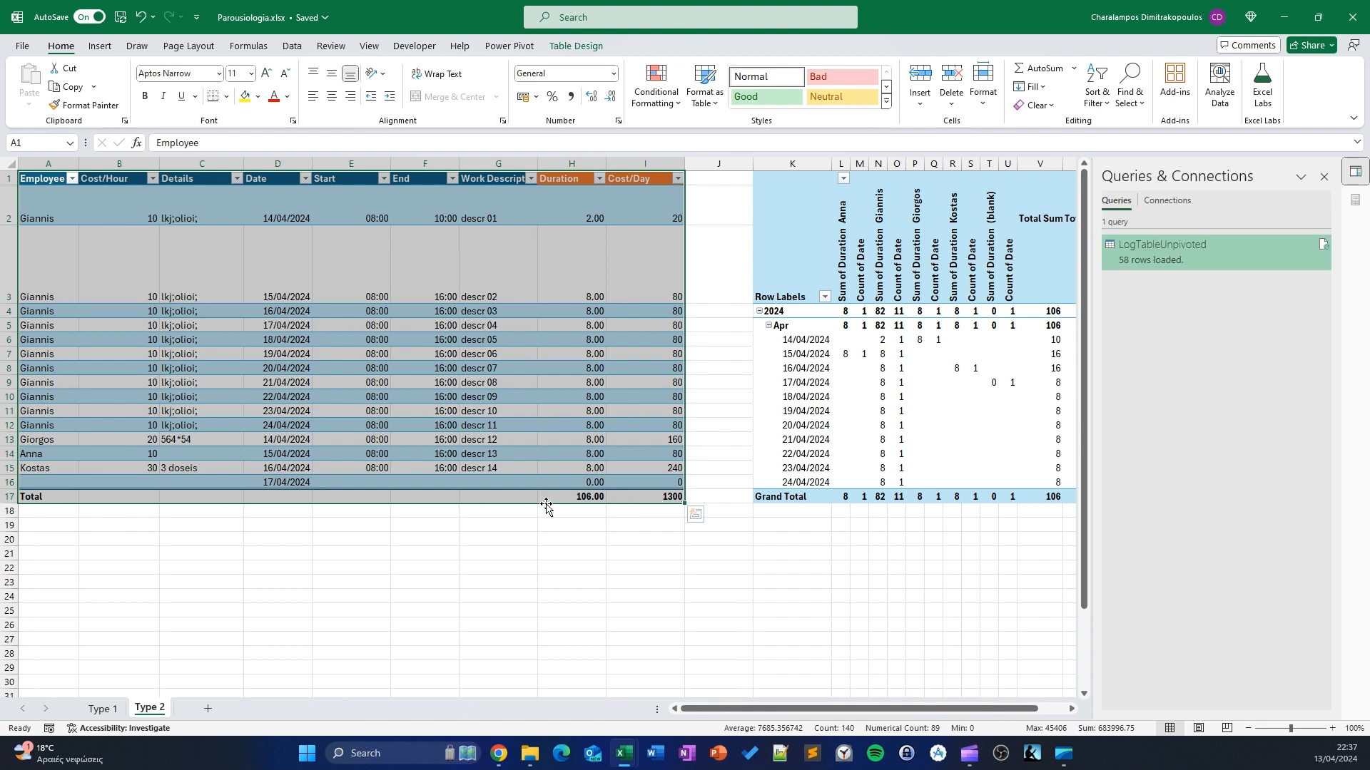
drag(547, 505, 550, 622)
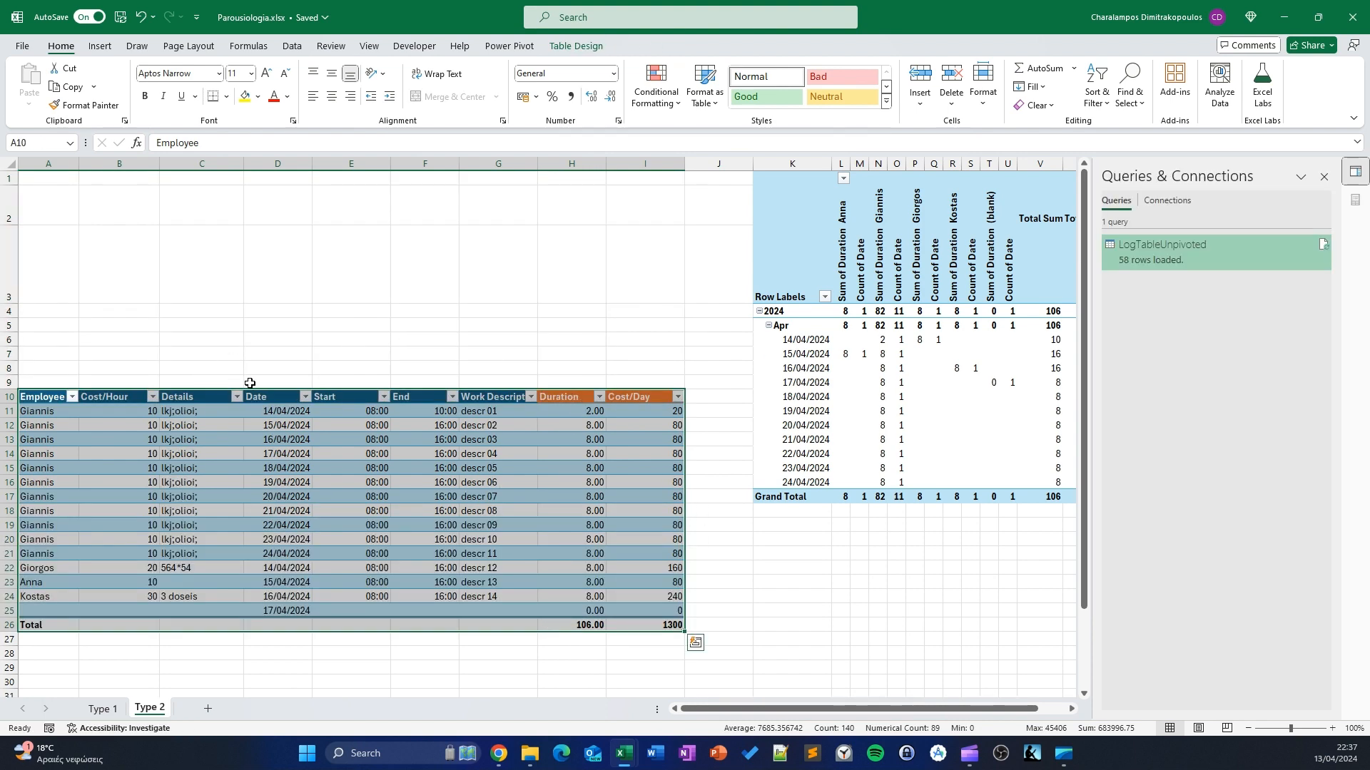
drag(276, 391, 281, 307)
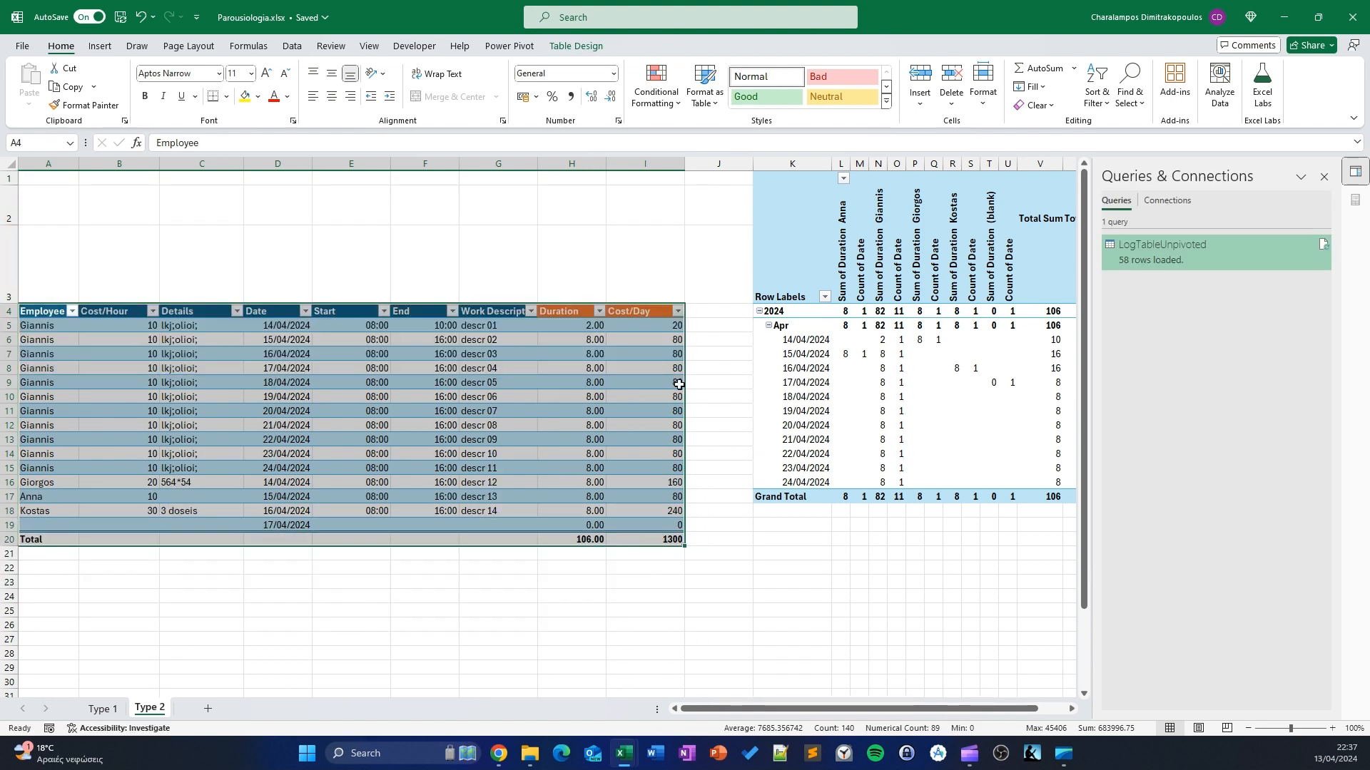
Examine the PivotTable's employee headers, duration sums, date counts and date rows, and compare them with the reports on the Type 1 sheet
scroll(666, 382, right, 3)
click(920, 448)
click(705, 227)
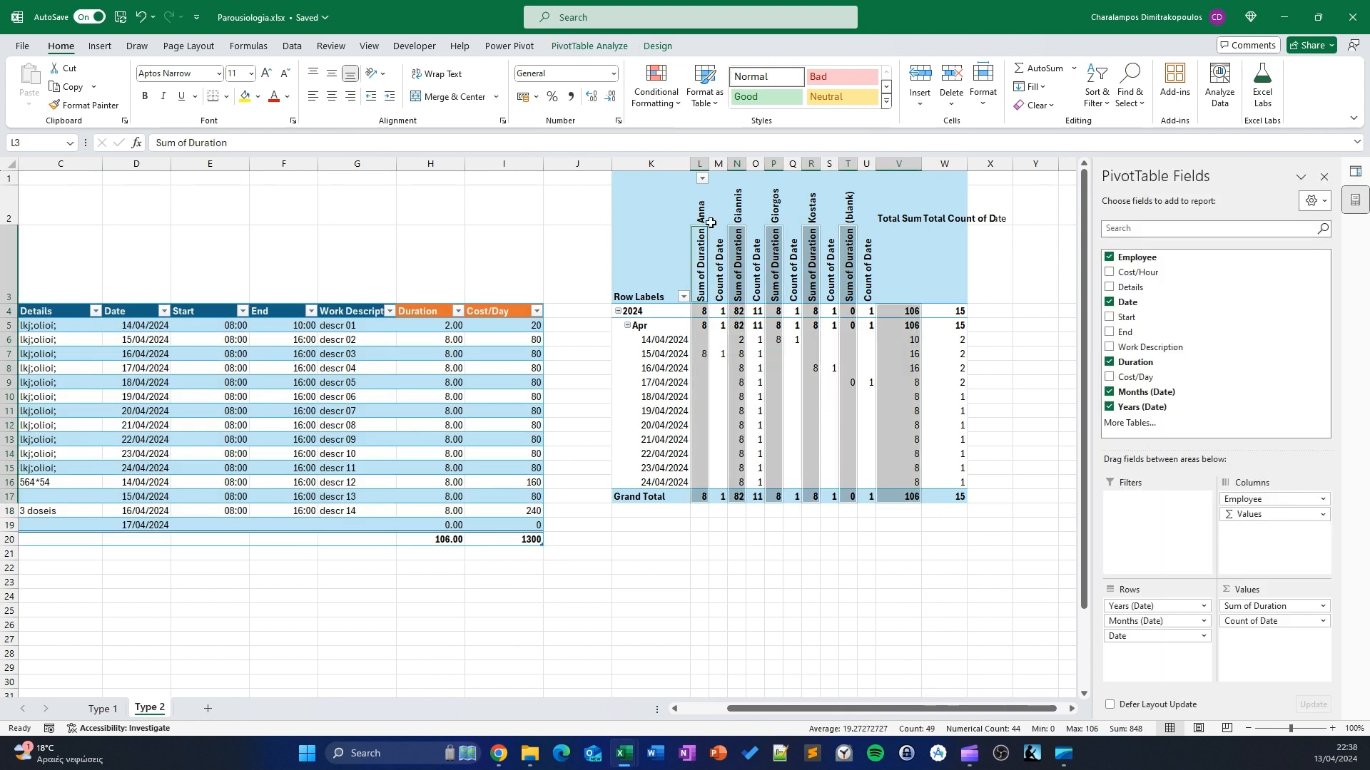
click(700, 191)
click(749, 214)
click(737, 211)
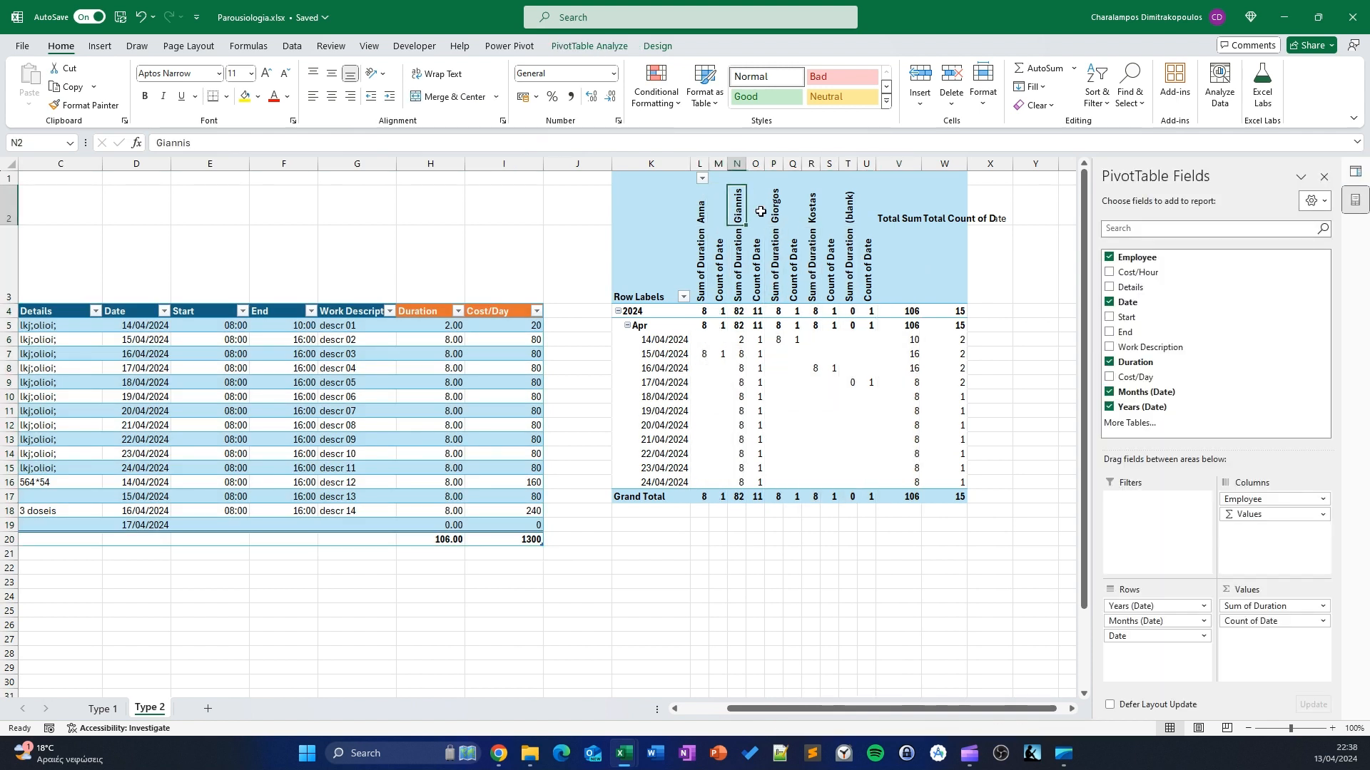
click(775, 216)
click(719, 280)
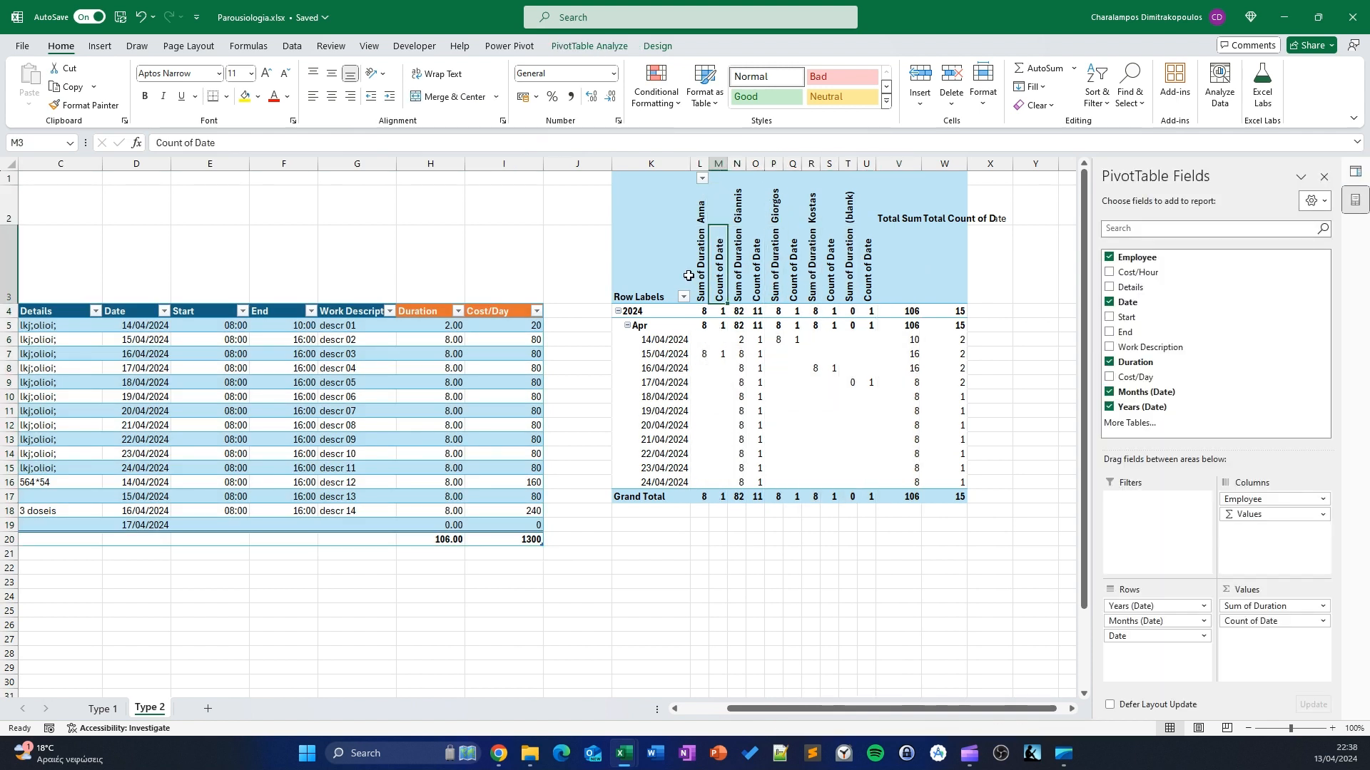
click(722, 326)
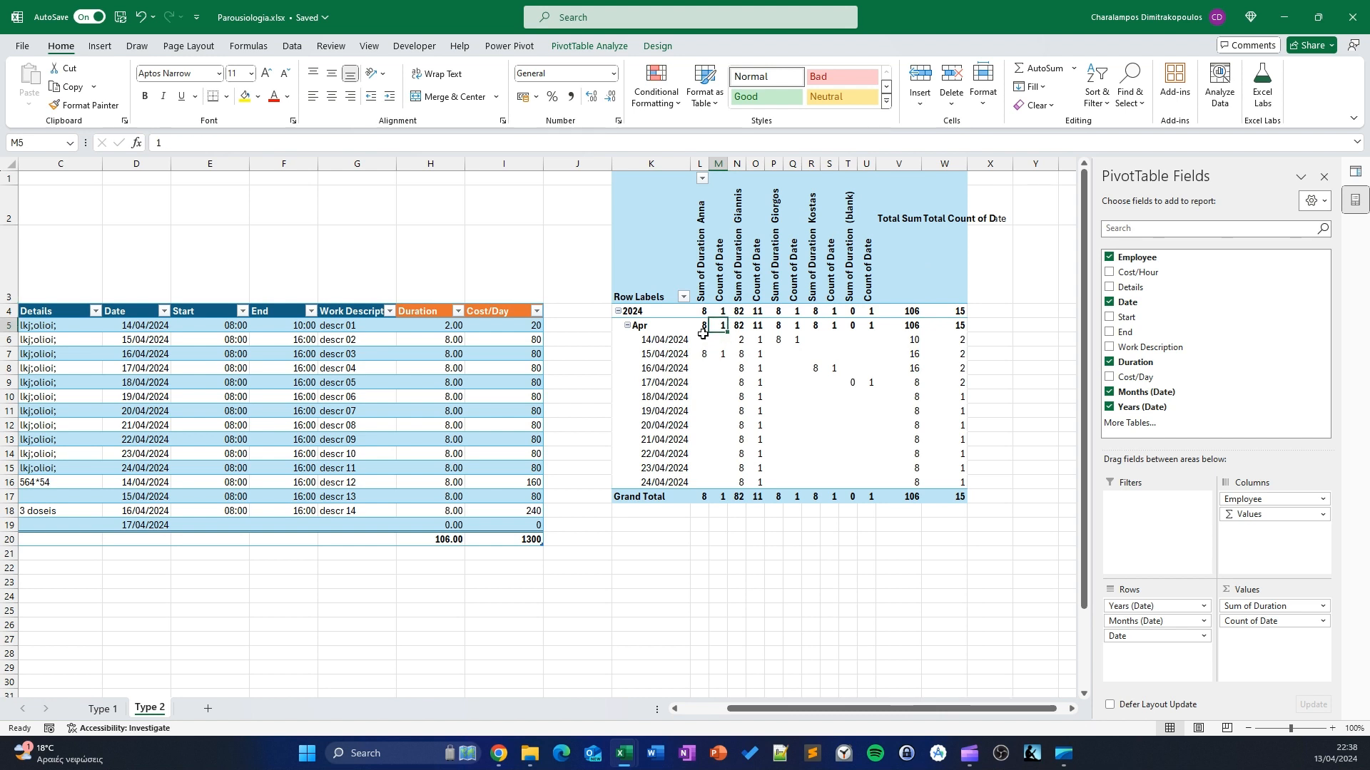
click(703, 335)
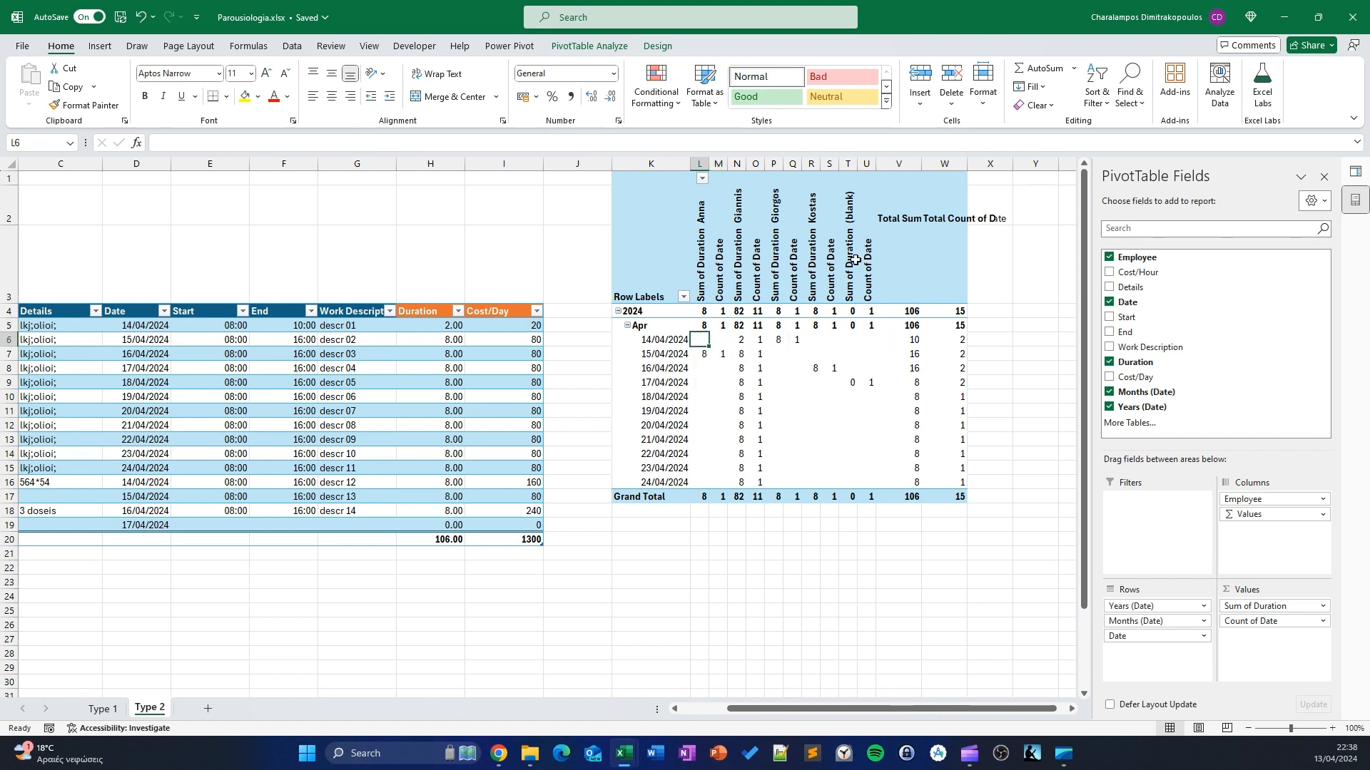
click(647, 377)
click(102, 709)
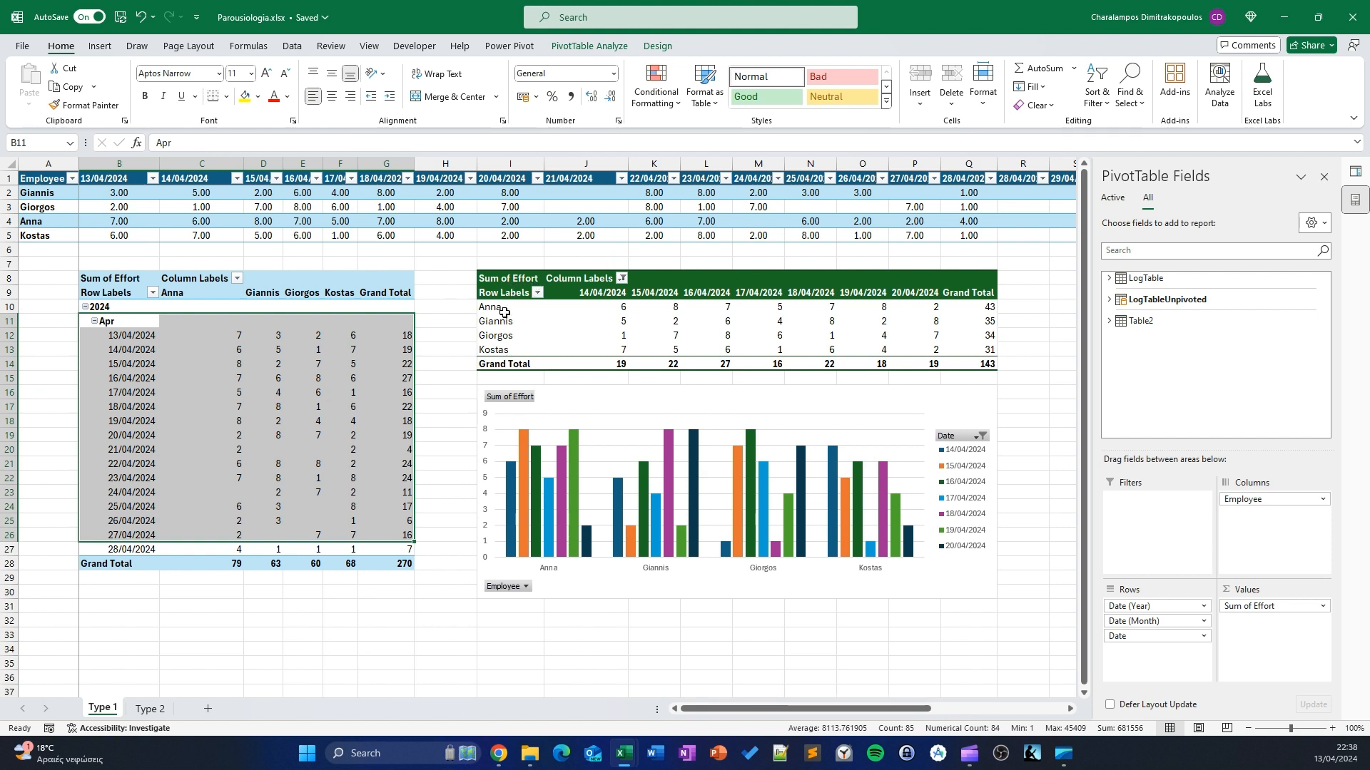
click(149, 709)
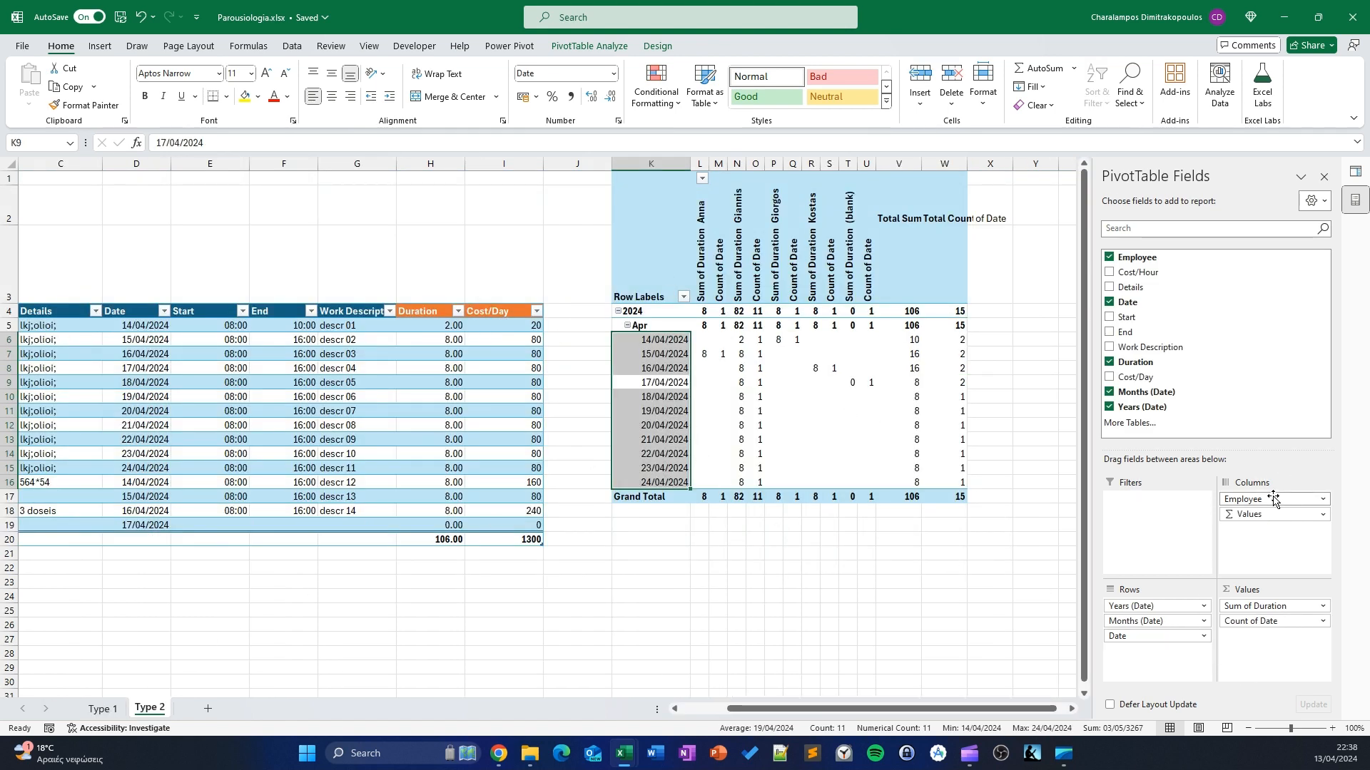
Rearrange the PivotTable with Employee in rows and Date in columns, removing Years, Months and Count of Date and keeping Sum of Duration
drag(1273, 500, 1167, 667)
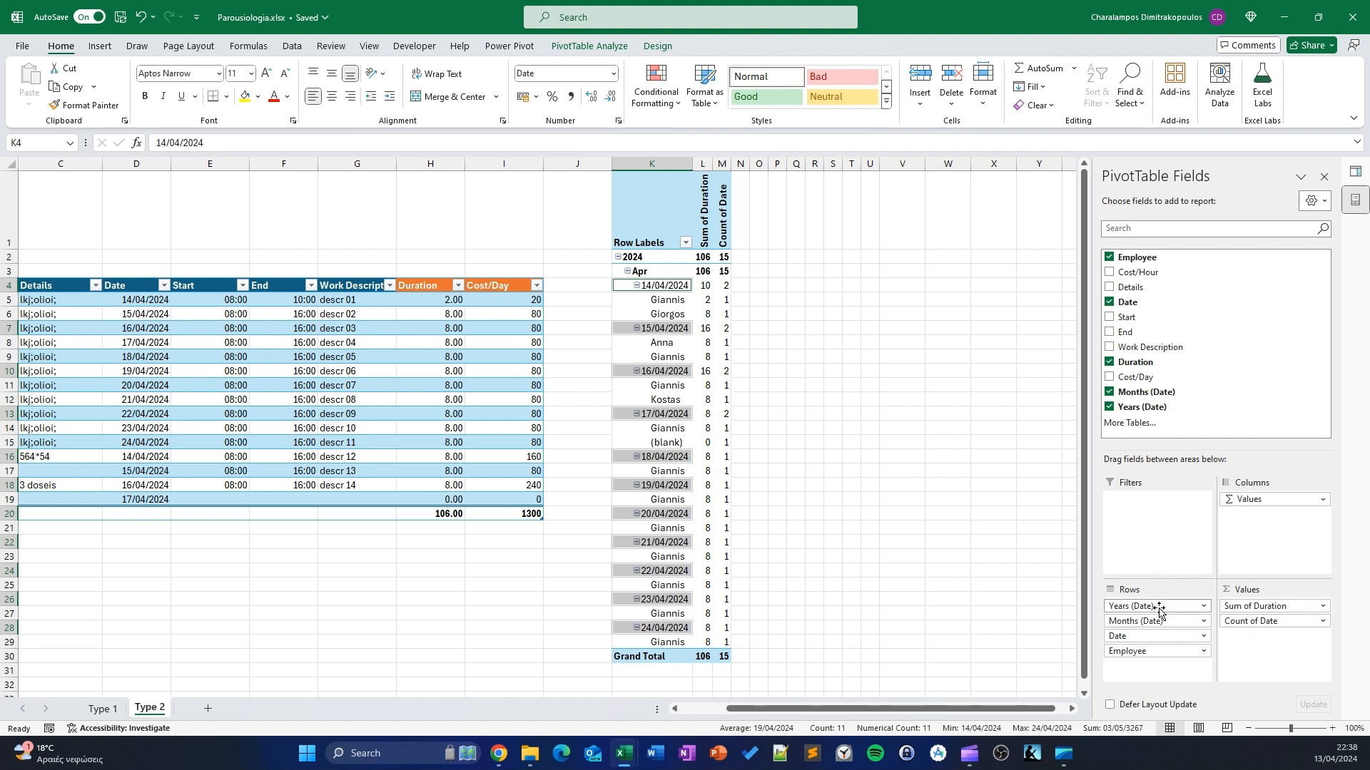
drag(1157, 607, 1255, 498)
scroll(1012, 382, right, 5)
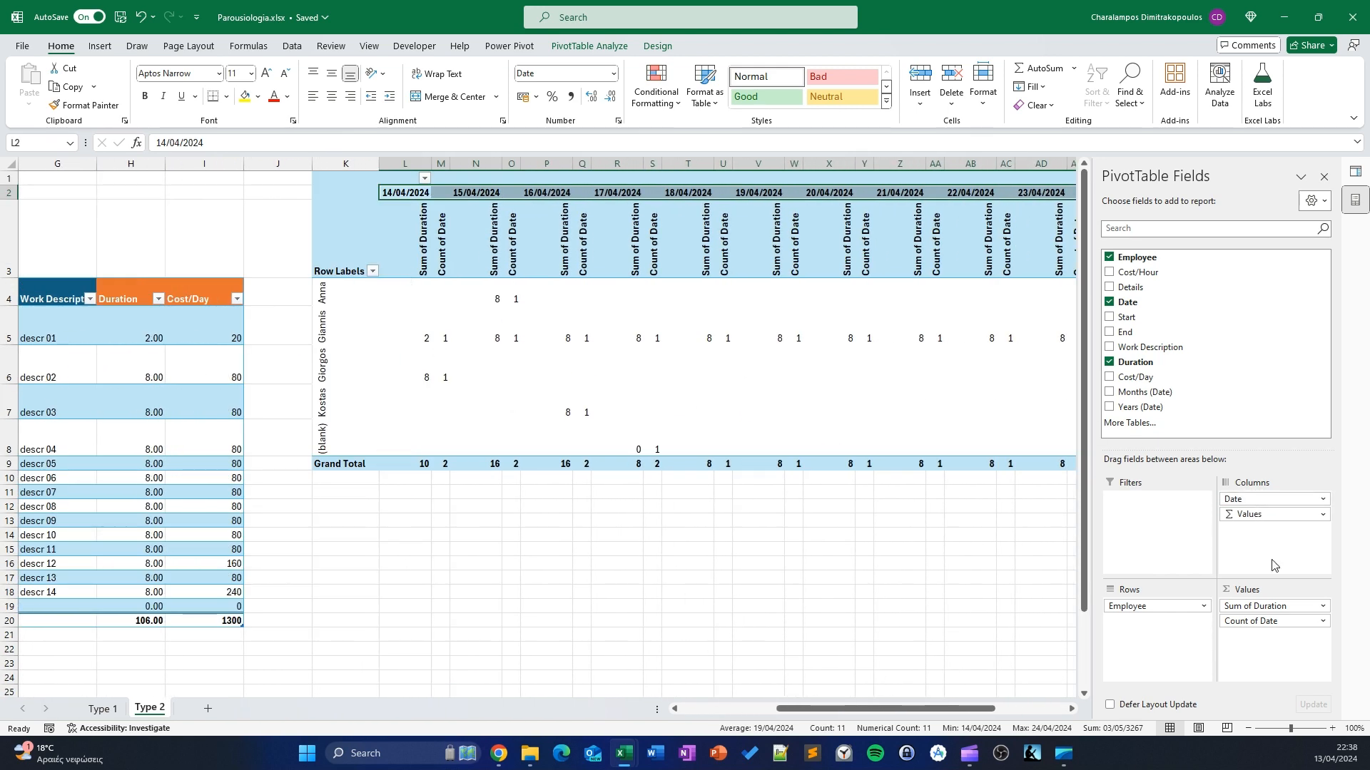
drag(1268, 621, 777, 617)
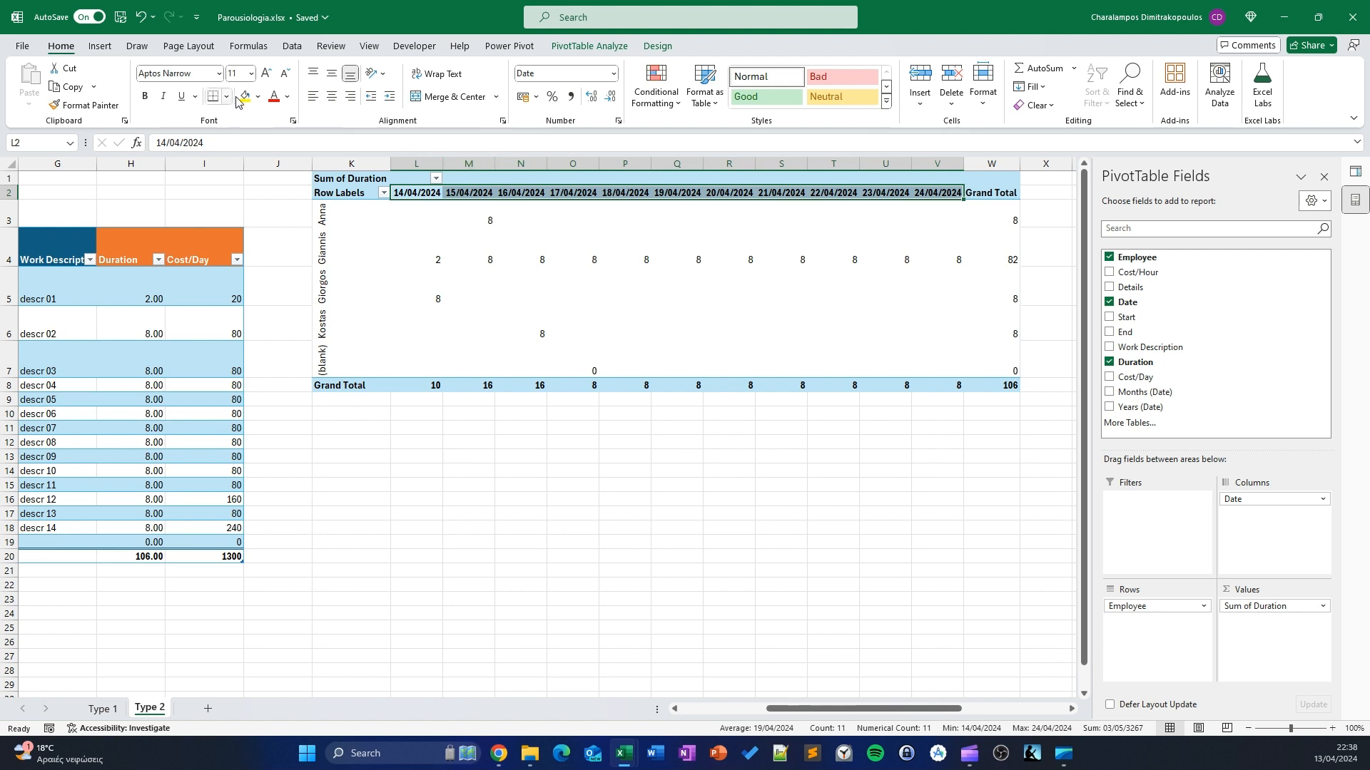
Rotate the PivotTable's date headers in L2:V2 up and autofit columns L to V
click(375, 73)
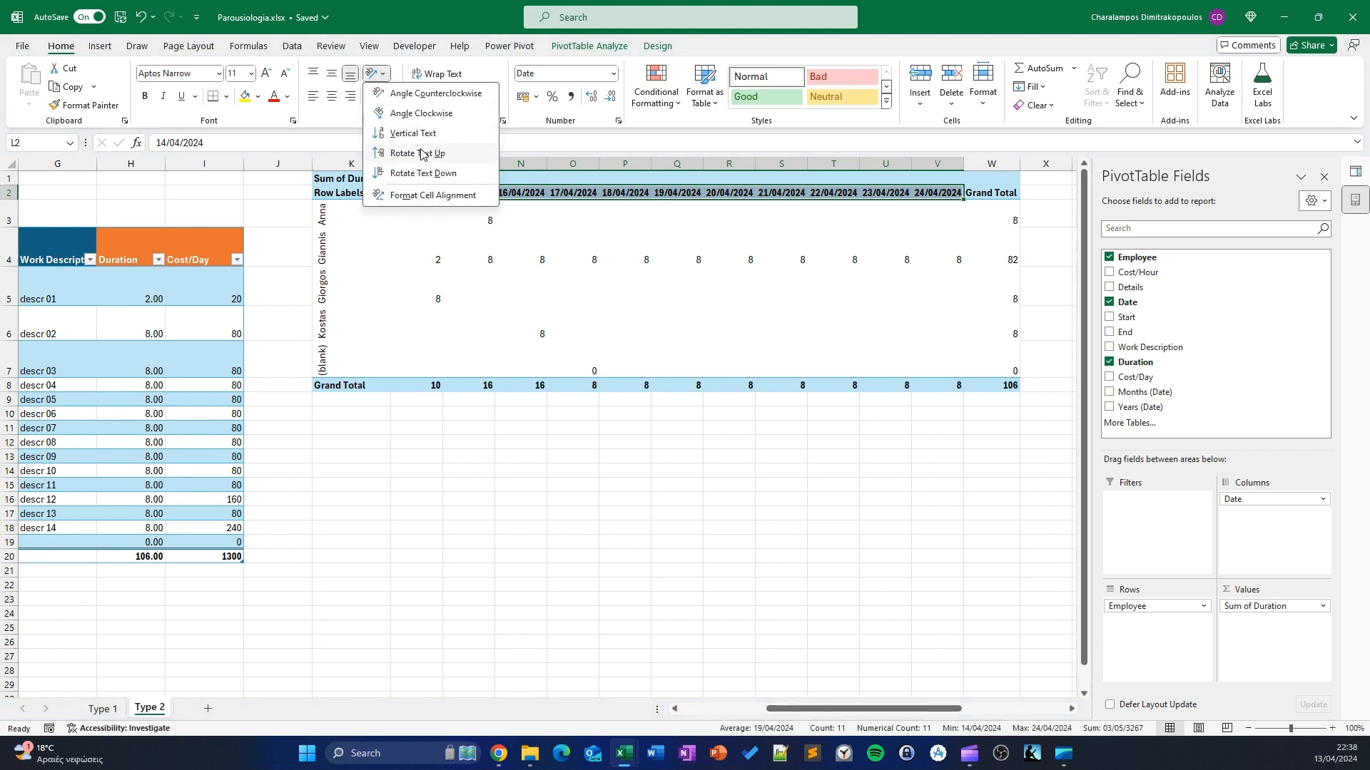
click(420, 153)
click(431, 164)
drag(431, 165, 956, 163)
double_click(964, 163)
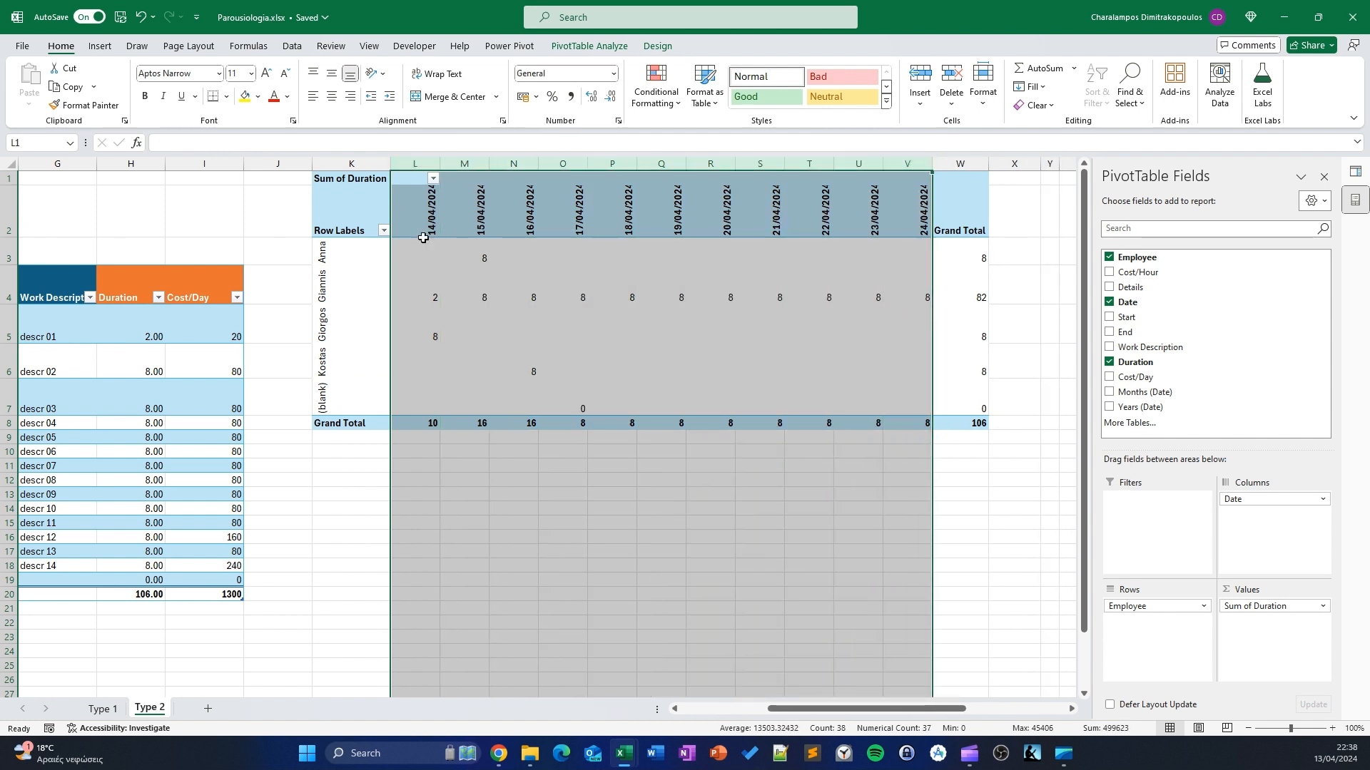
Narrow date columns L to V further and make row 2 slightly taller so the rotated dates fit
click(908, 164)
drag(909, 164, 406, 165)
drag(7, 237, 7, 244)
click(534, 313)
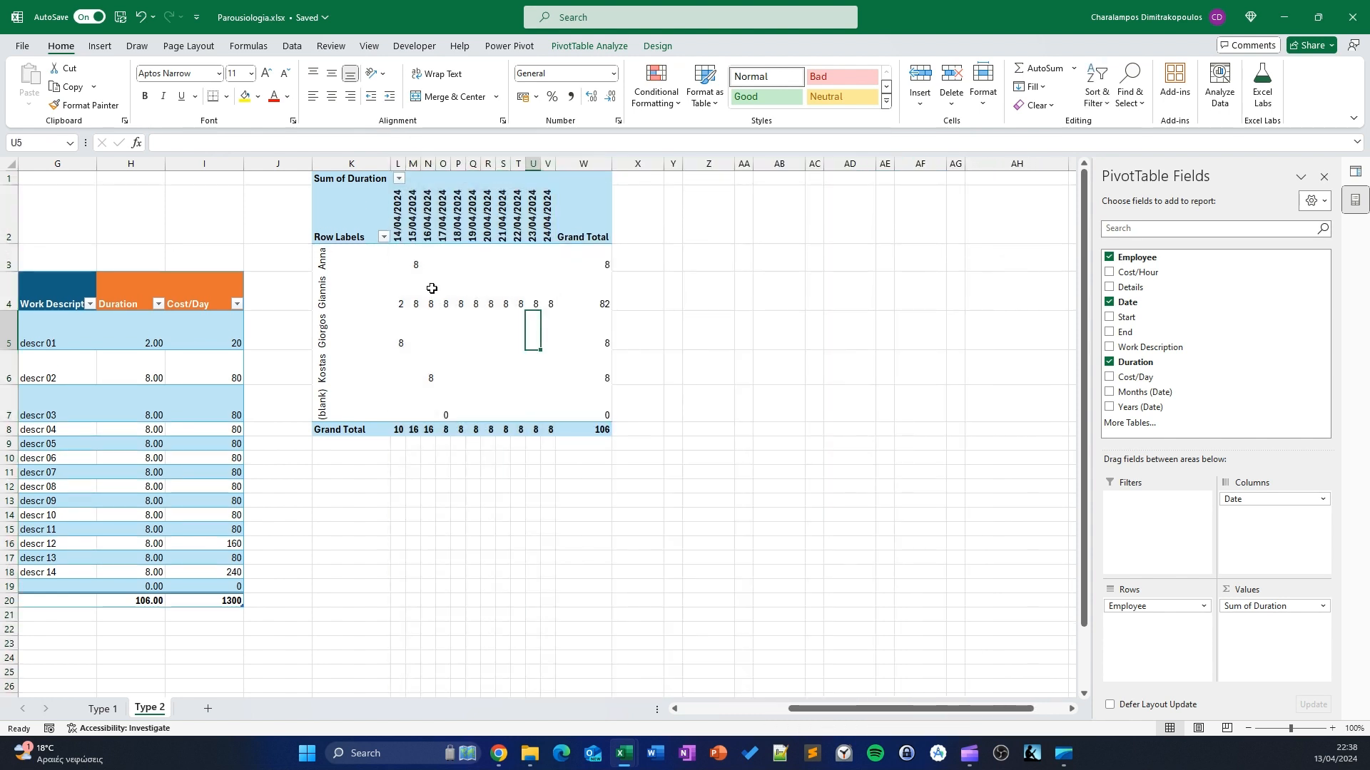
Set the text orientation of the PivotTable's employee labels in K3:K7 back to horizontal
click(317, 261)
drag(342, 256, 349, 401)
click(376, 74)
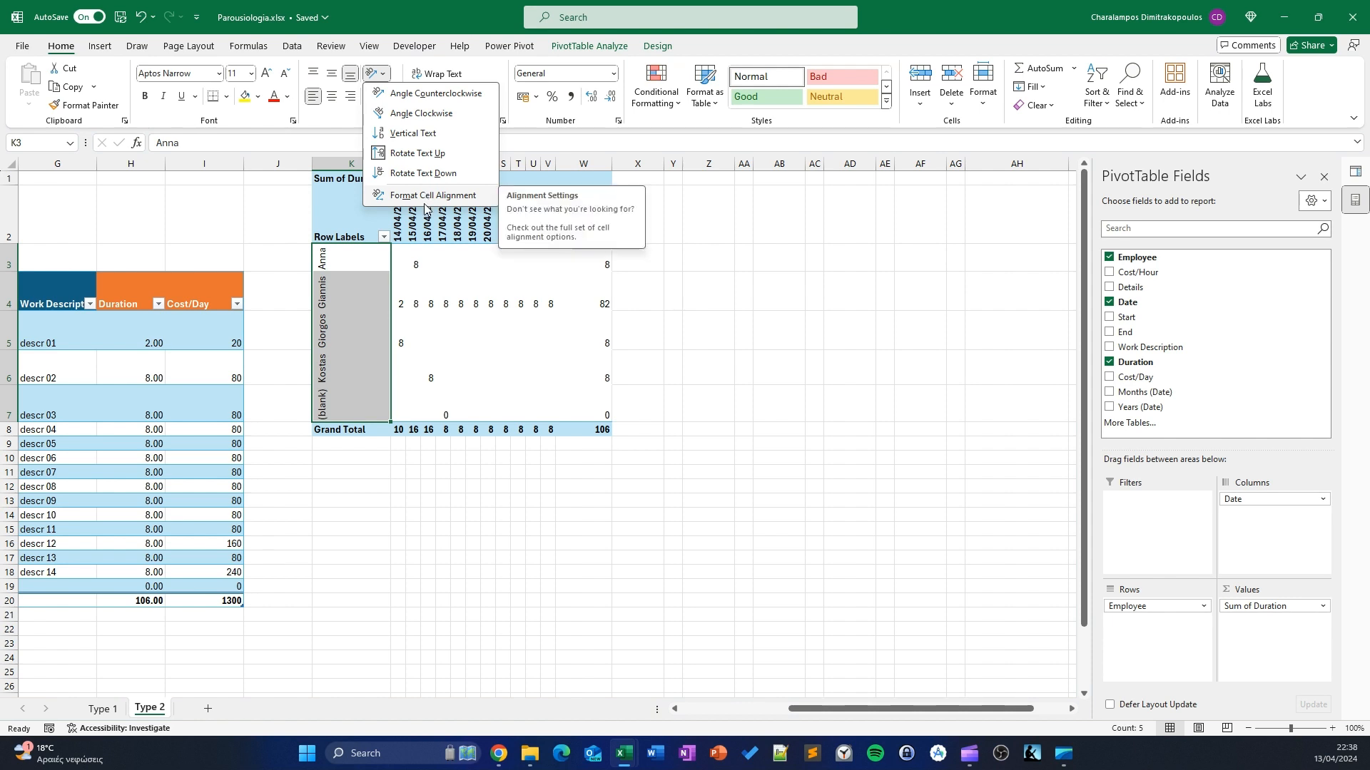
click(384, 75)
click(384, 76)
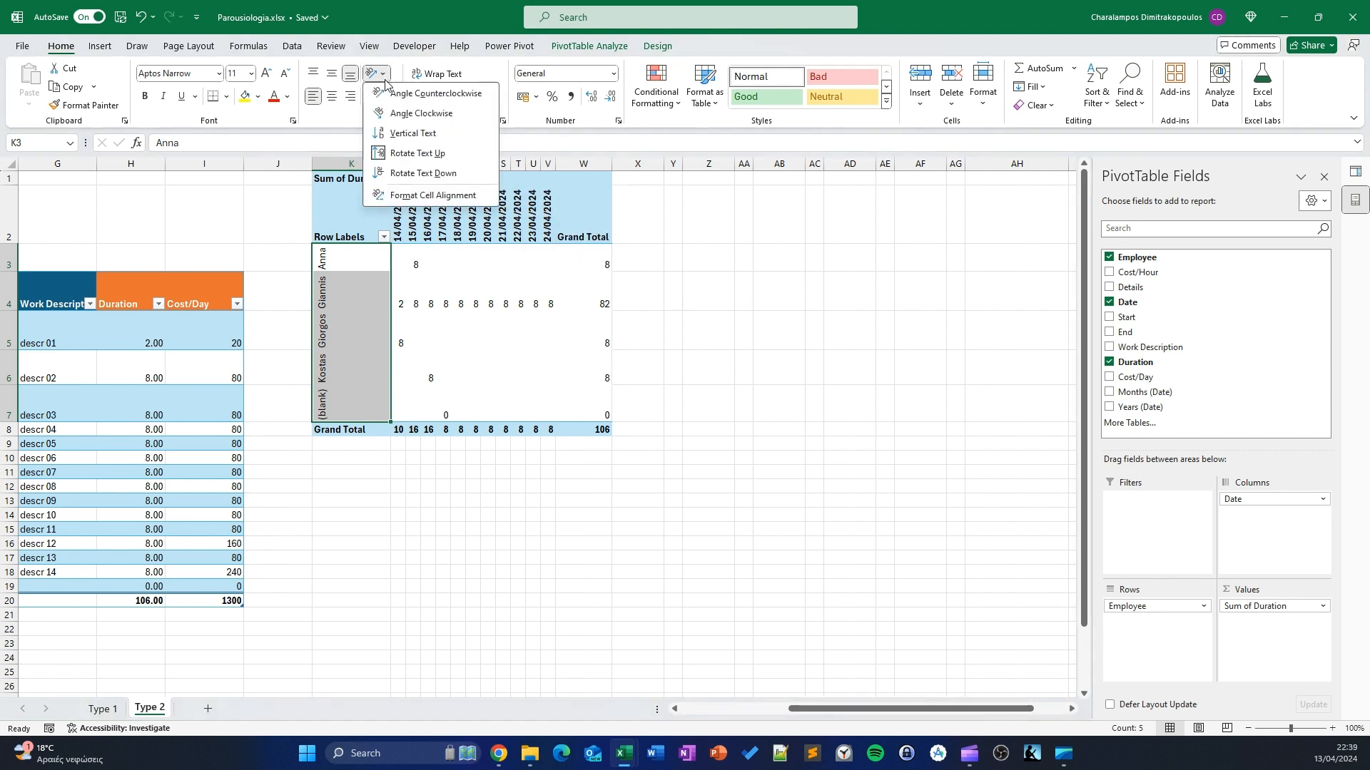
click(414, 194)
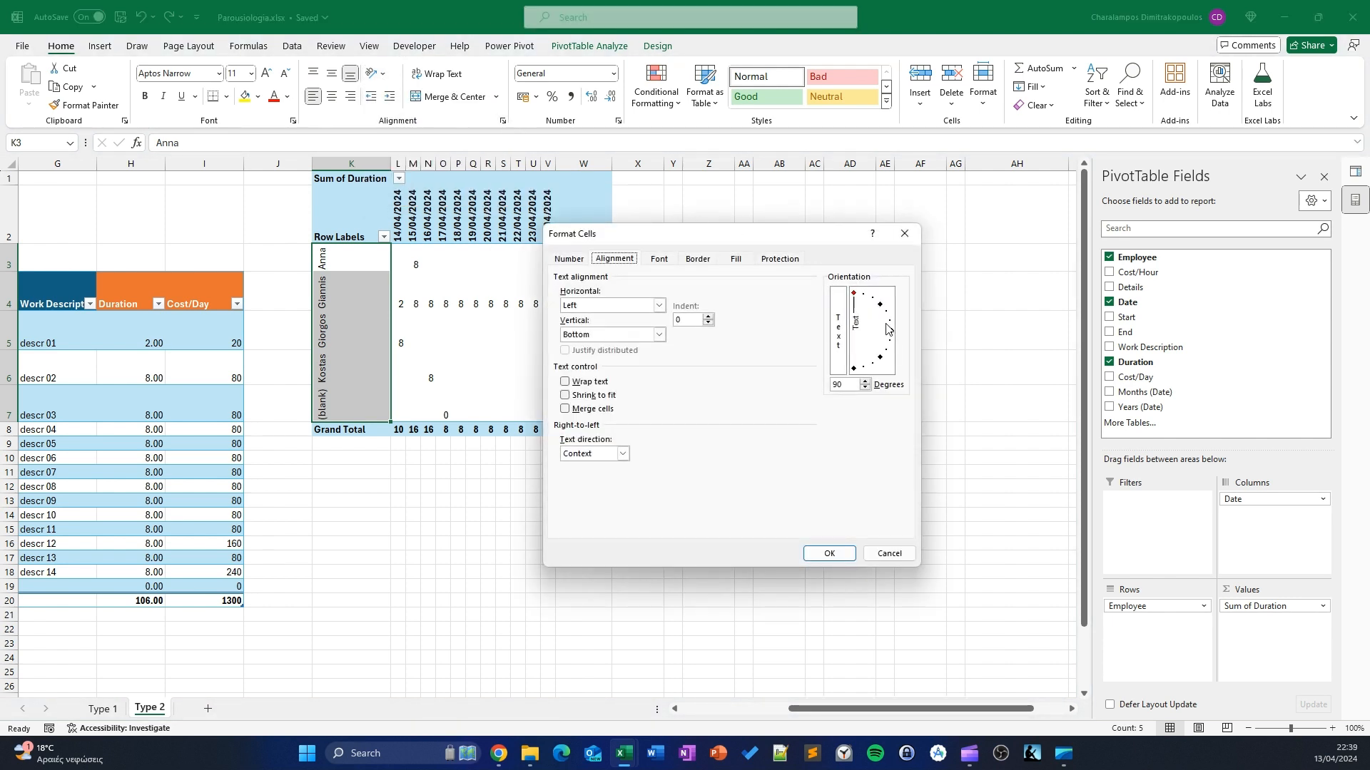
click(887, 330)
click(829, 553)
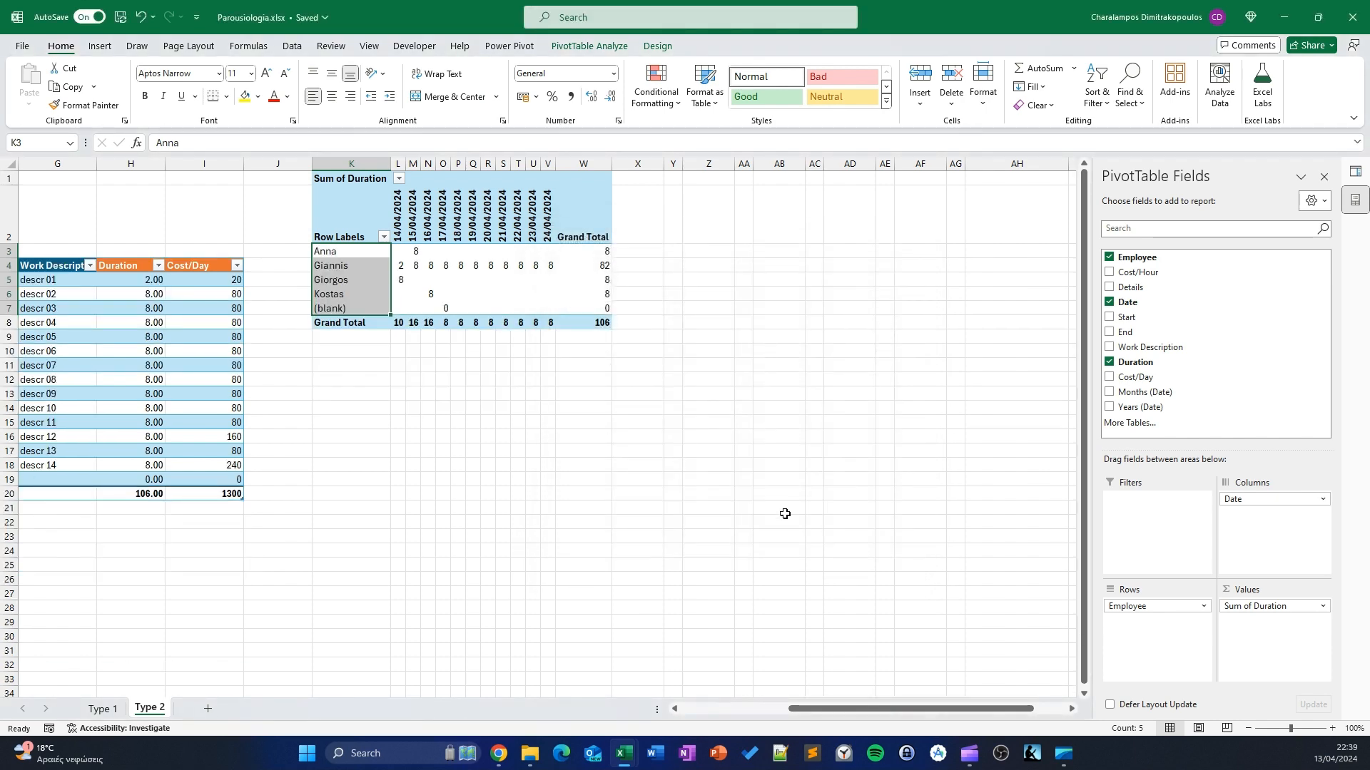
click(589, 432)
drag(353, 265, 397, 269)
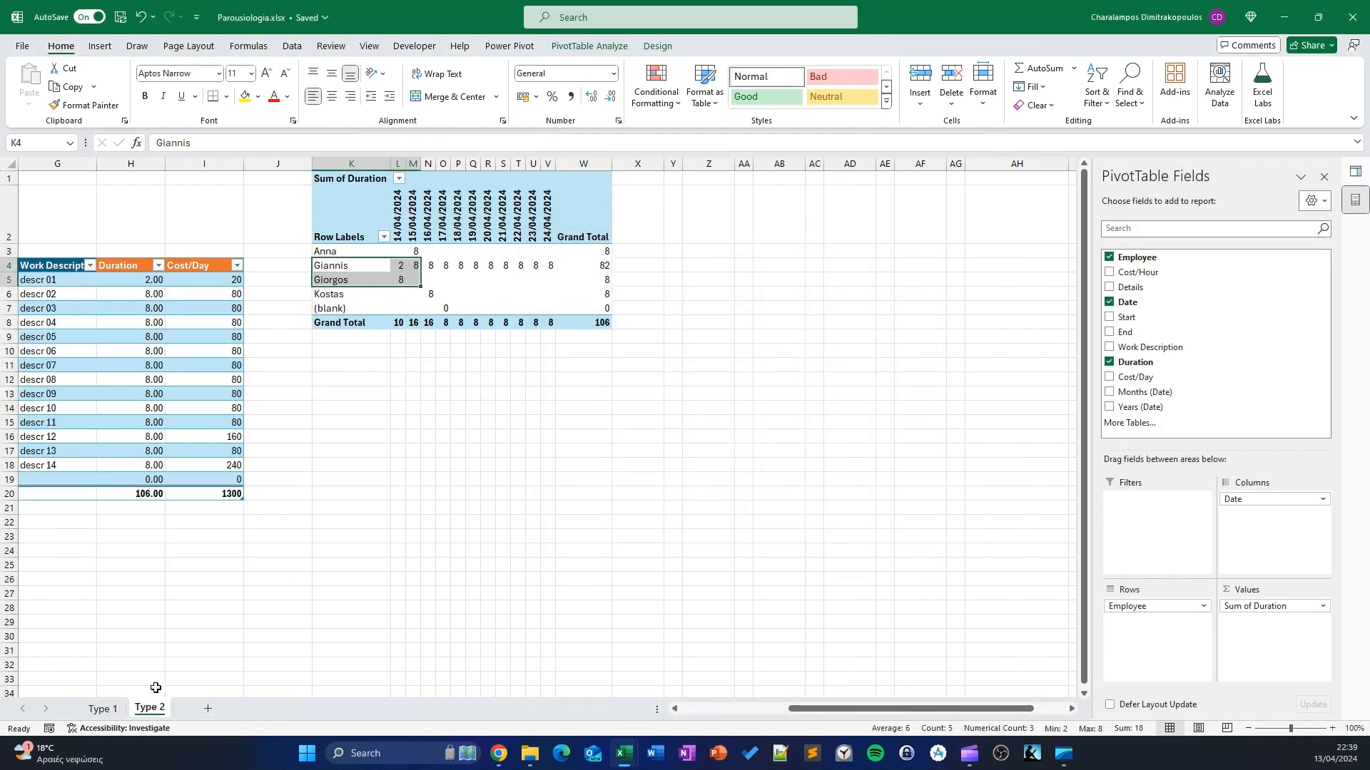
click(103, 709)
click(149, 708)
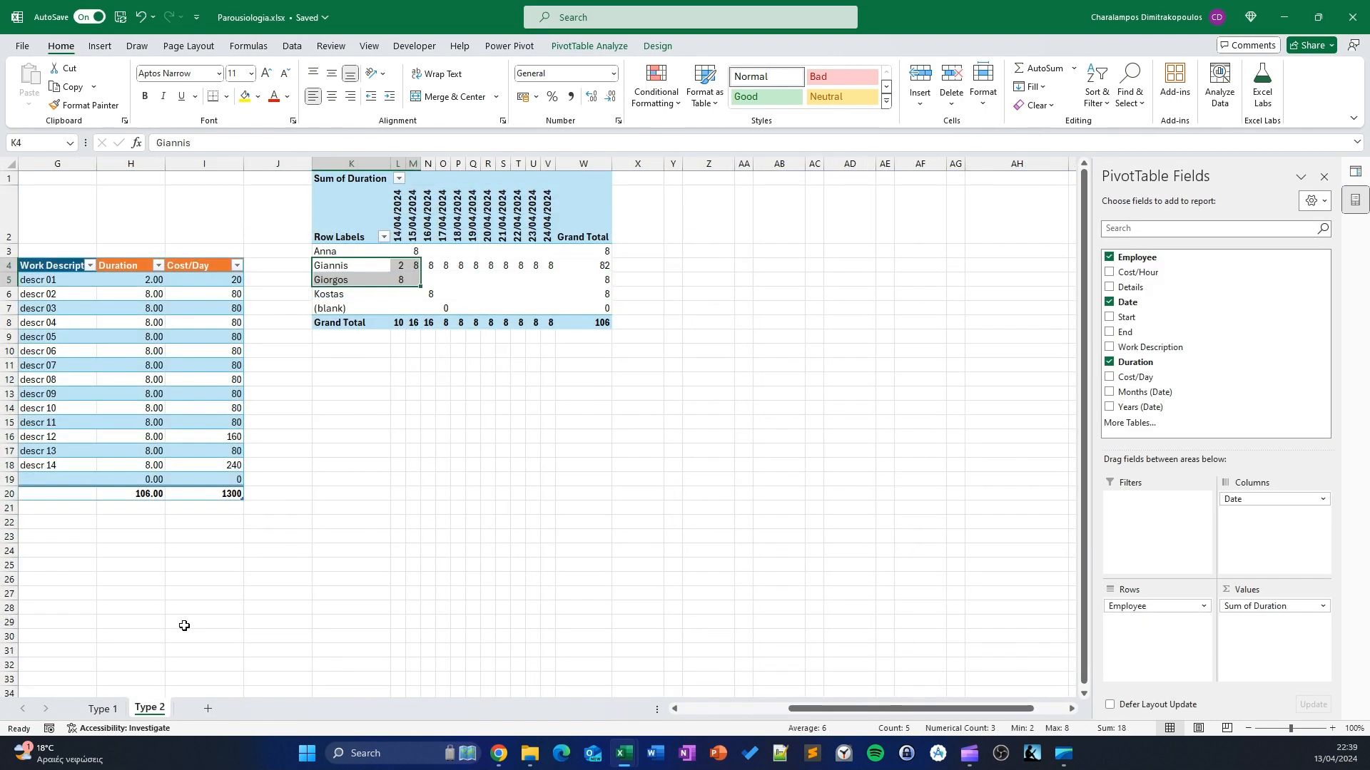
Insert a Clustered Column PivotChart from the PivotTable and place it directly below, starting around cell K9
click(485, 304)
click(100, 46)
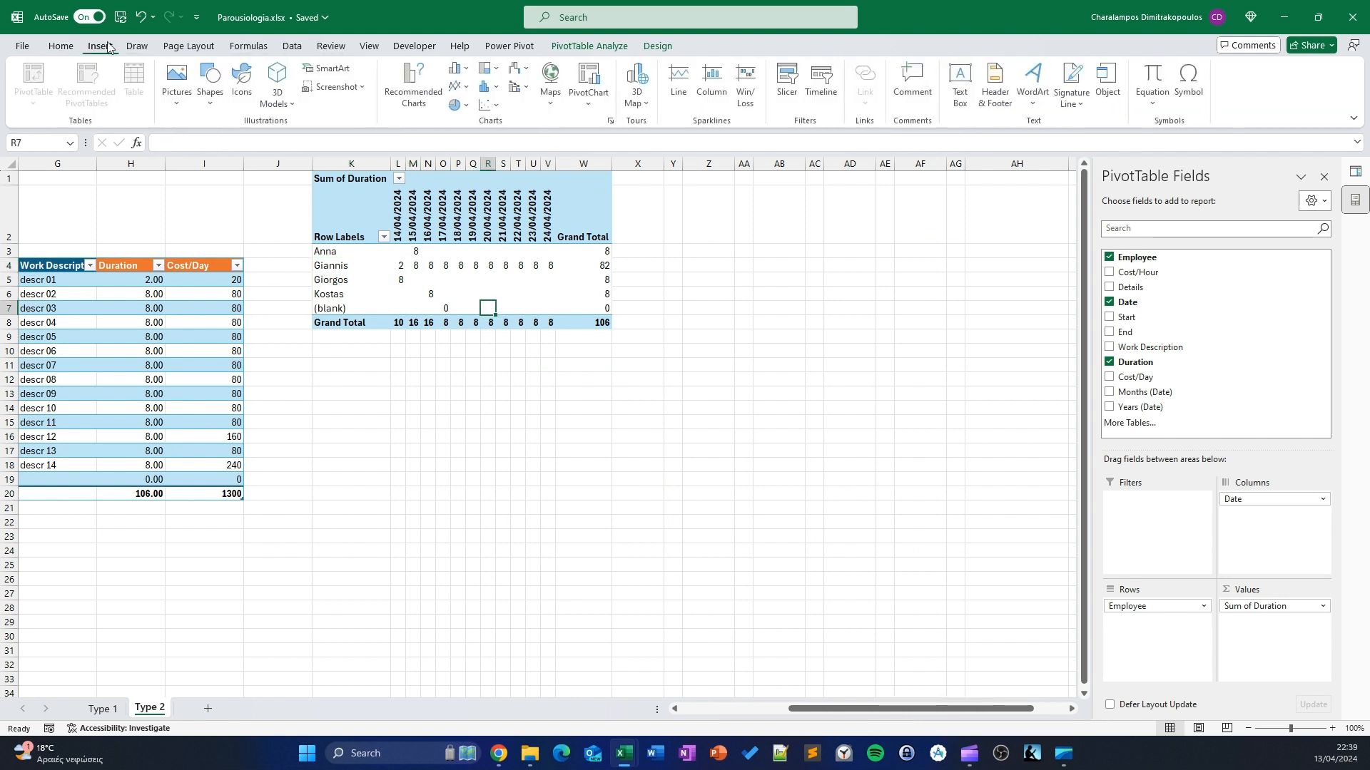
click(590, 78)
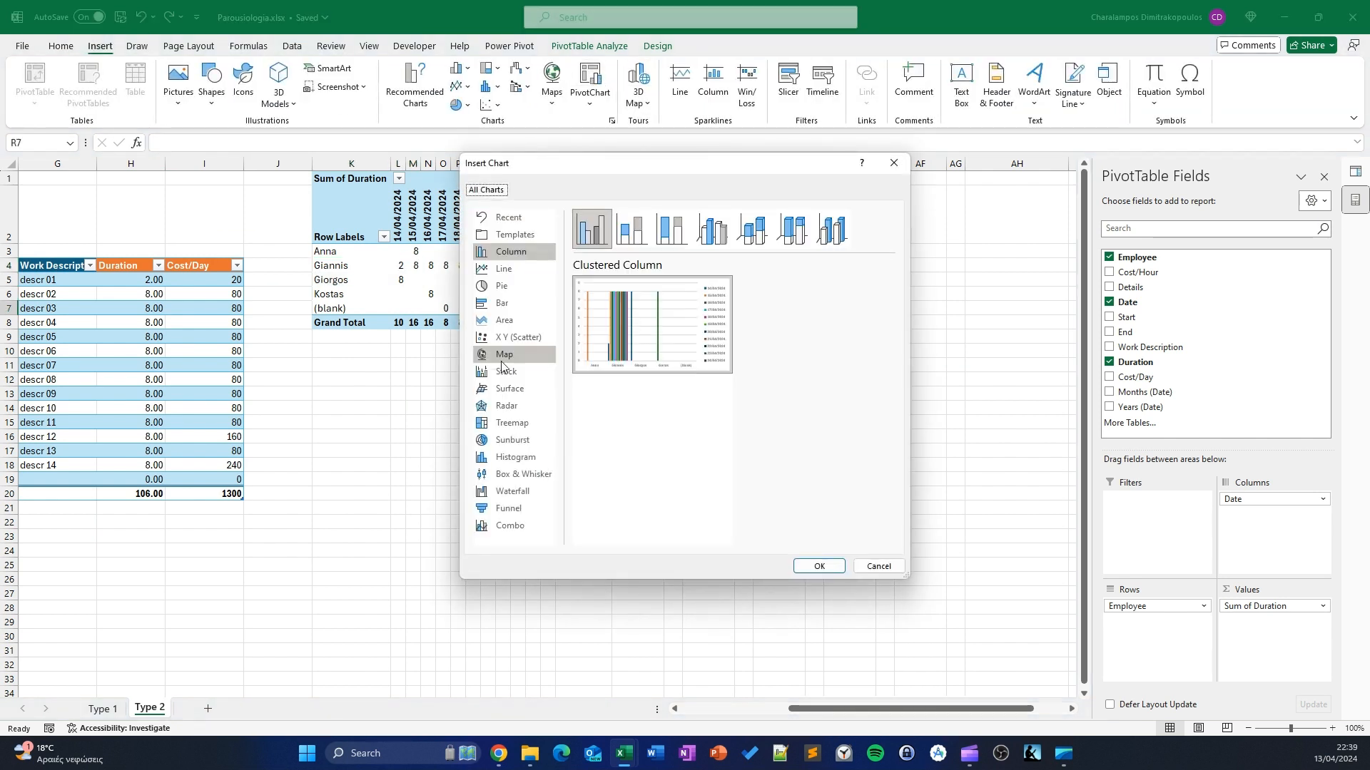
mouse_move(673, 345)
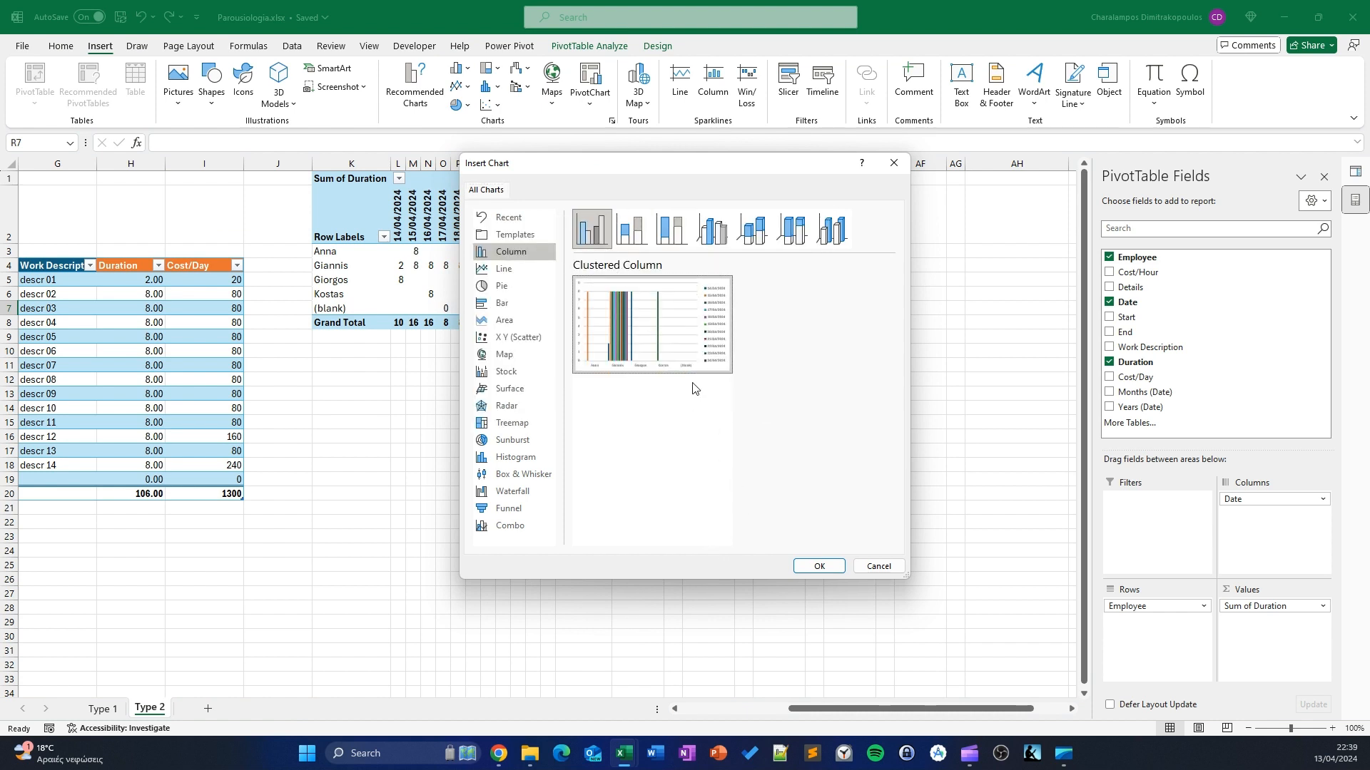
click(819, 567)
drag(621, 341, 550, 346)
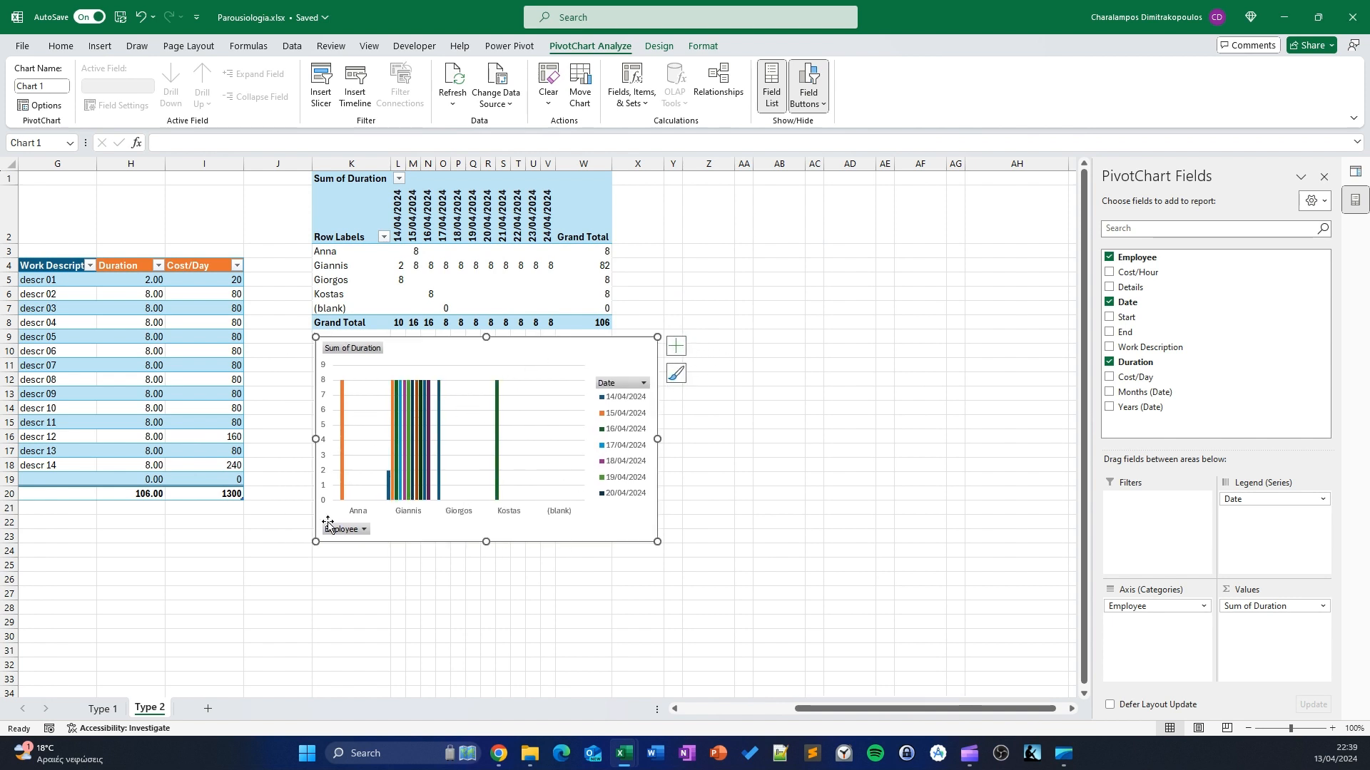
Review the Type 2 attendance table and its reports, comparing the layout with the date-per-column table on the Type 1 sheet
scroll(188, 462, left, 3)
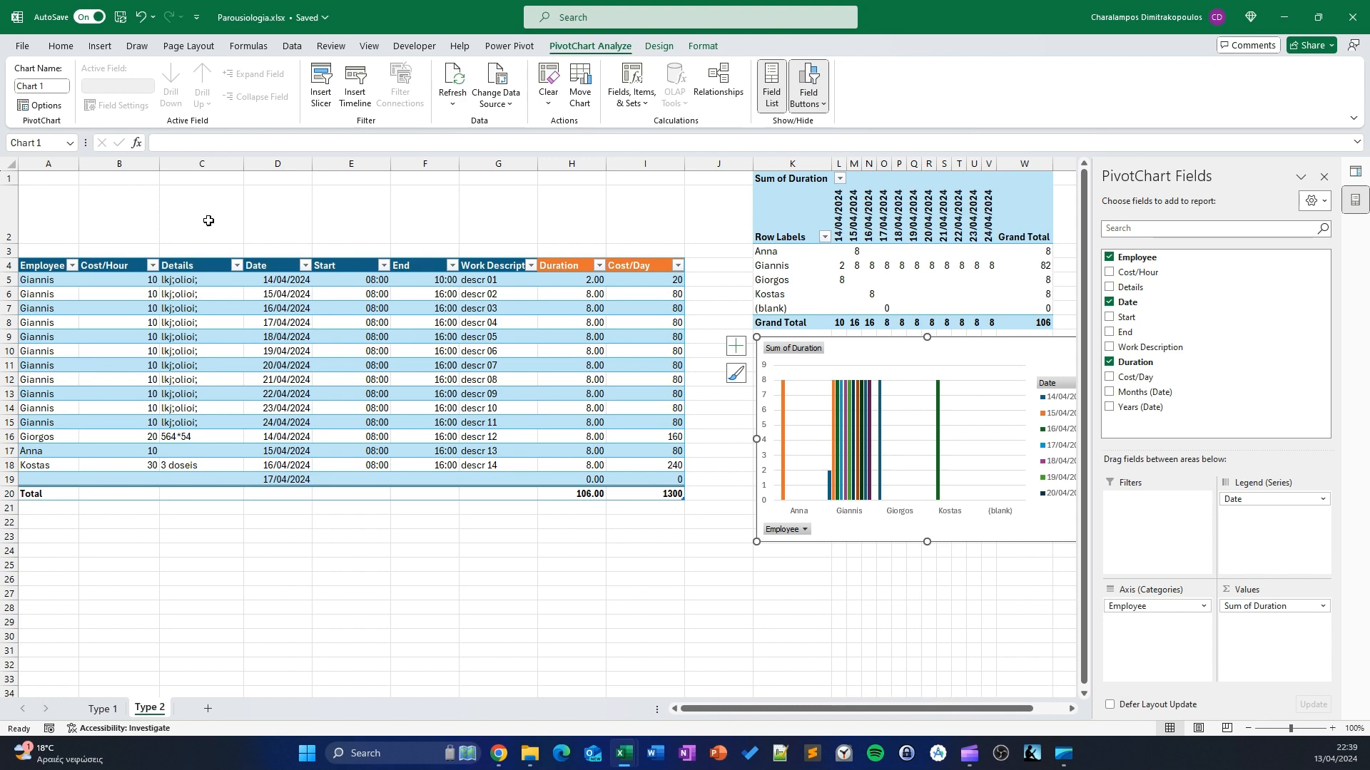
drag(132, 277, 401, 475)
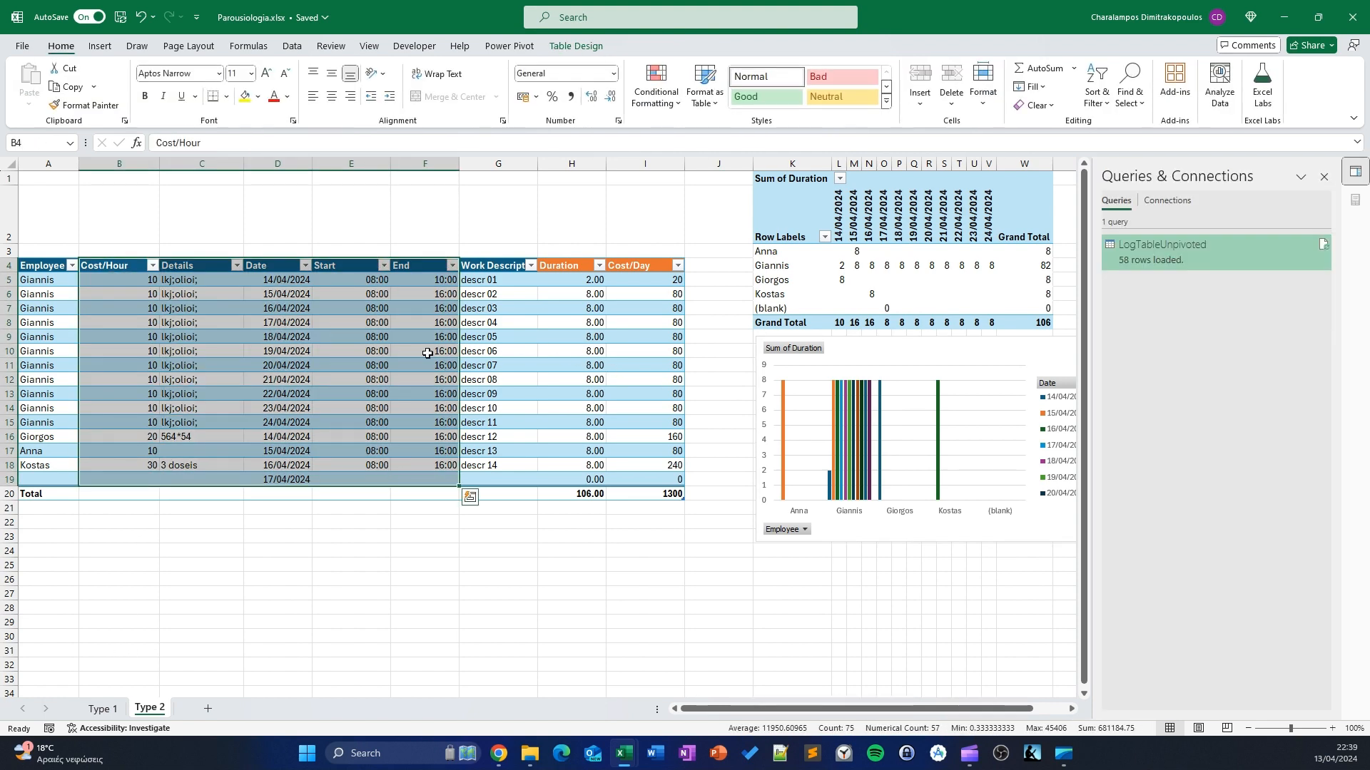
click(288, 352)
drag(44, 281, 190, 434)
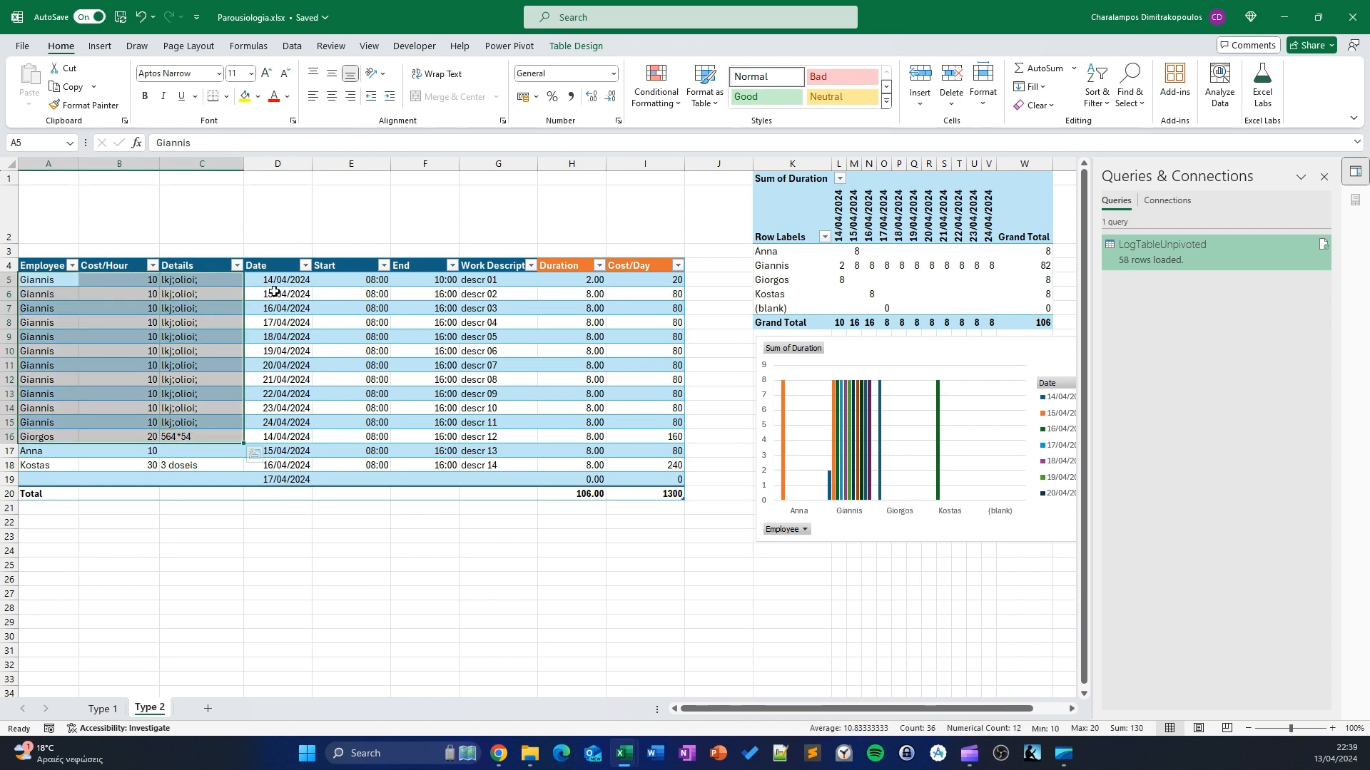
click(102, 709)
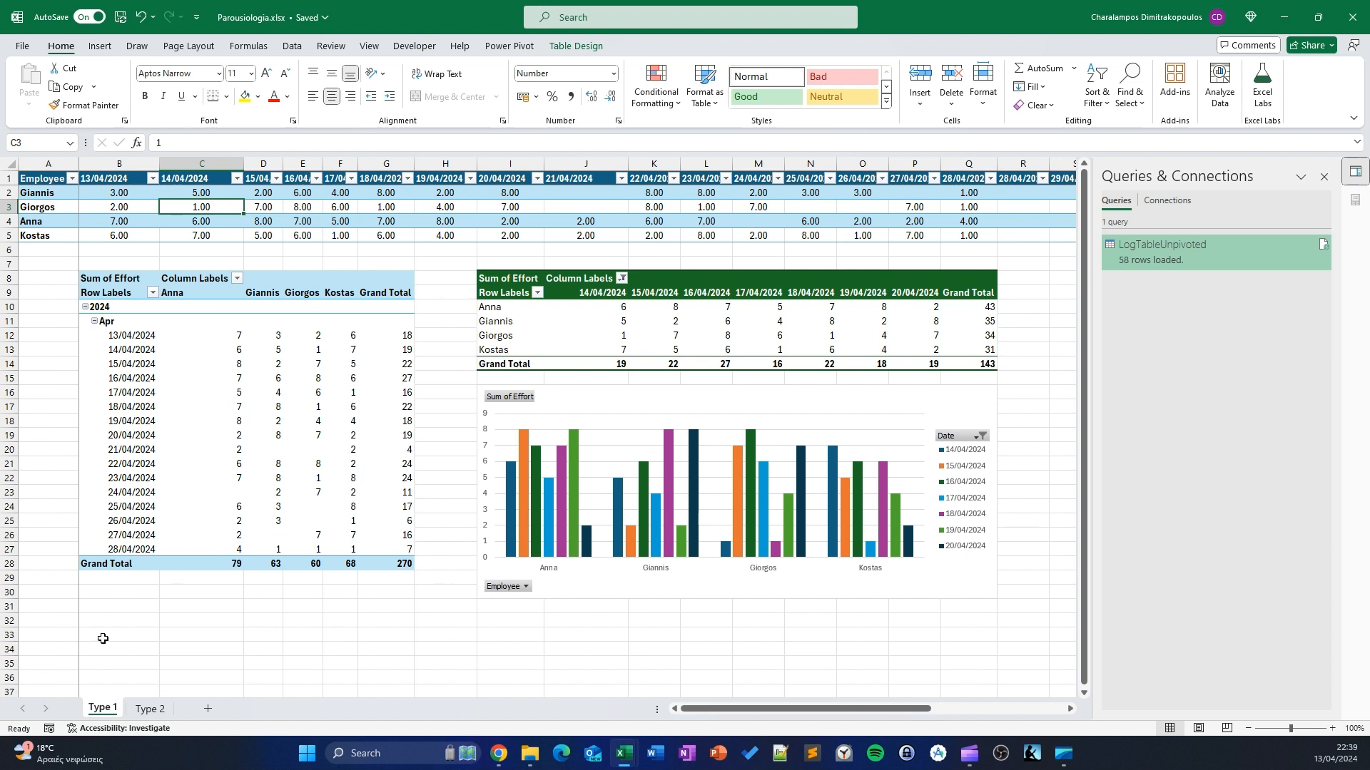
drag(50, 180, 592, 235)
click(115, 192)
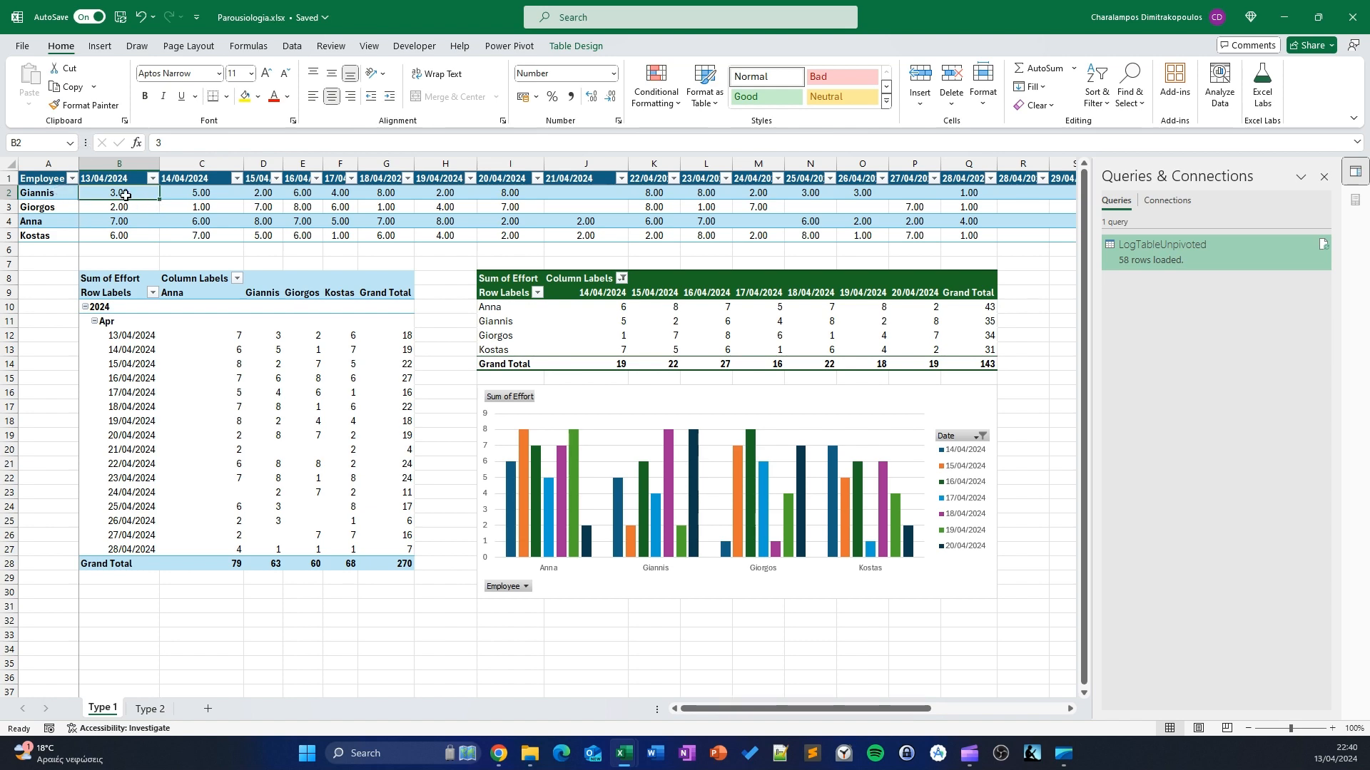
click(150, 709)
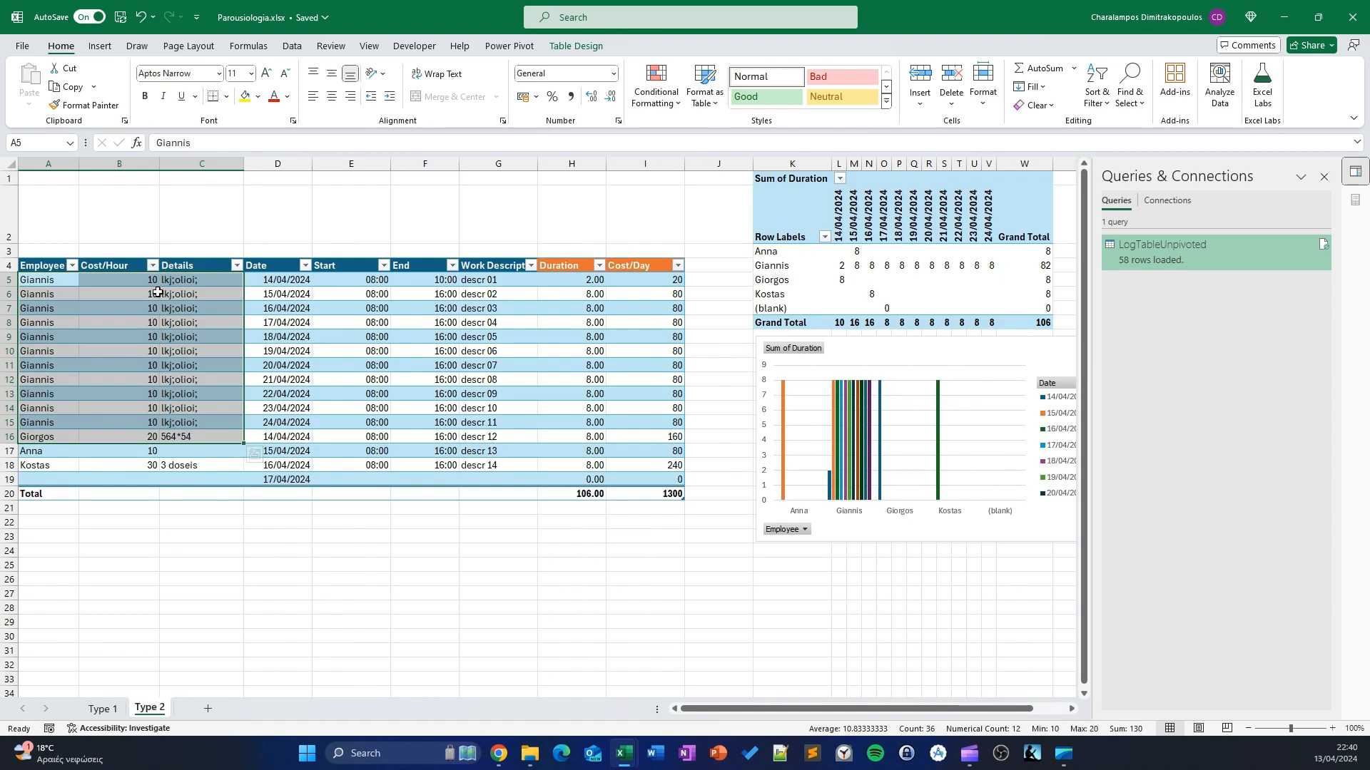
click(399, 364)
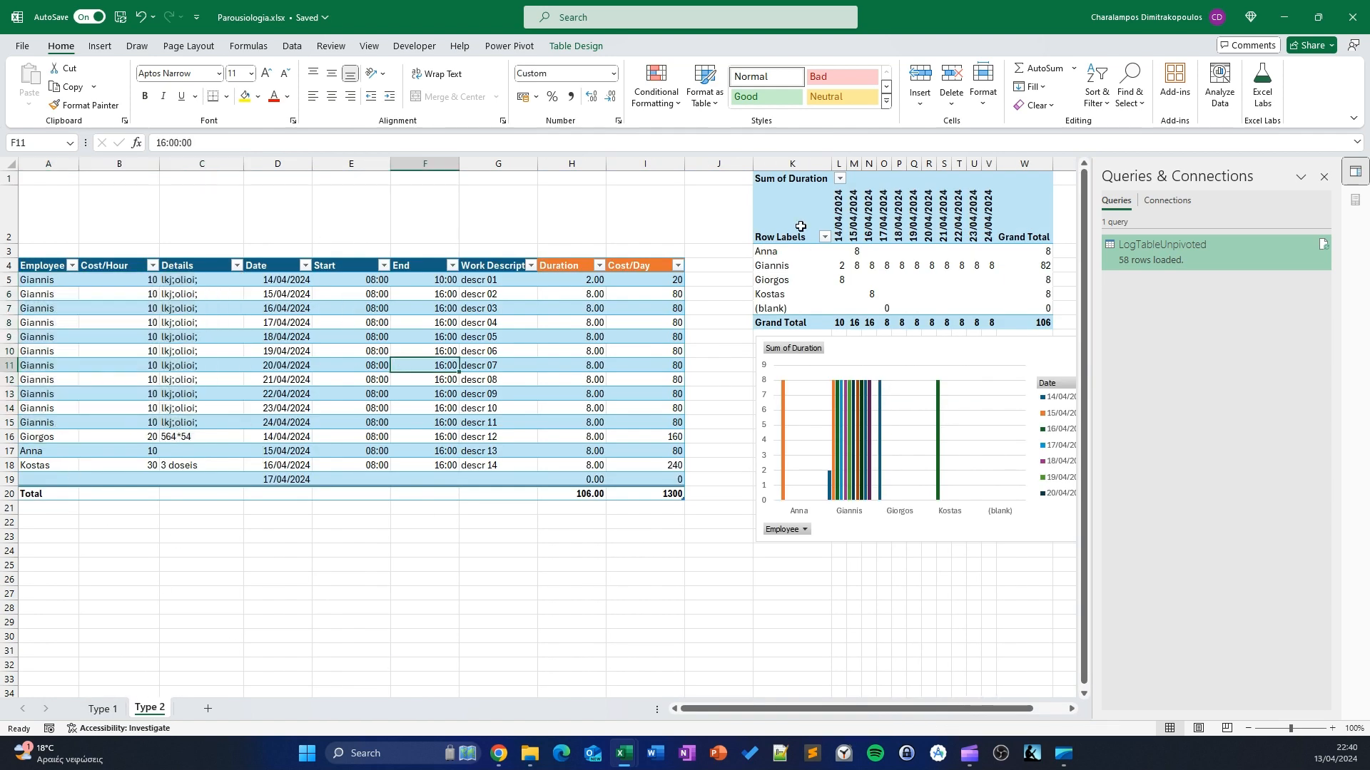
scroll(512, 386, right, 3)
scroll(715, 327, left, 3)
drag(93, 295, 499, 454)
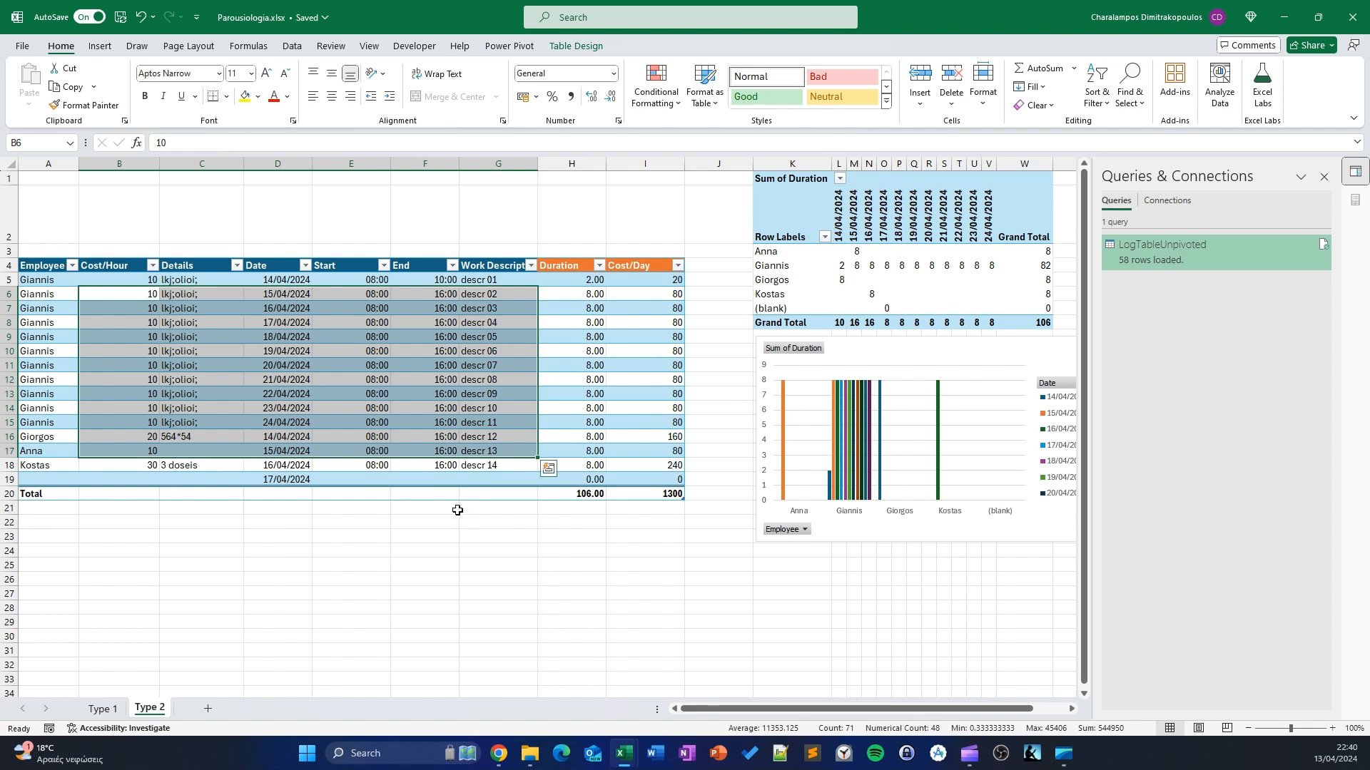
click(104, 710)
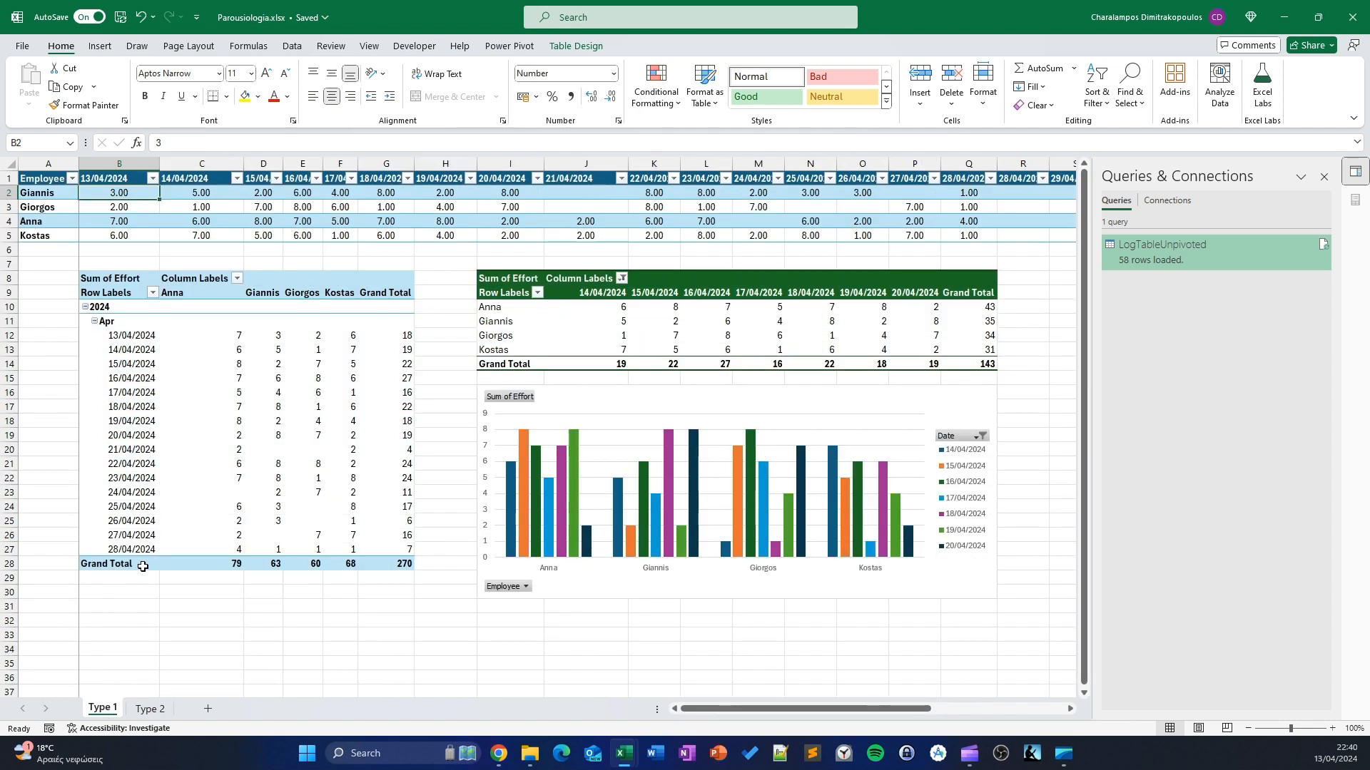